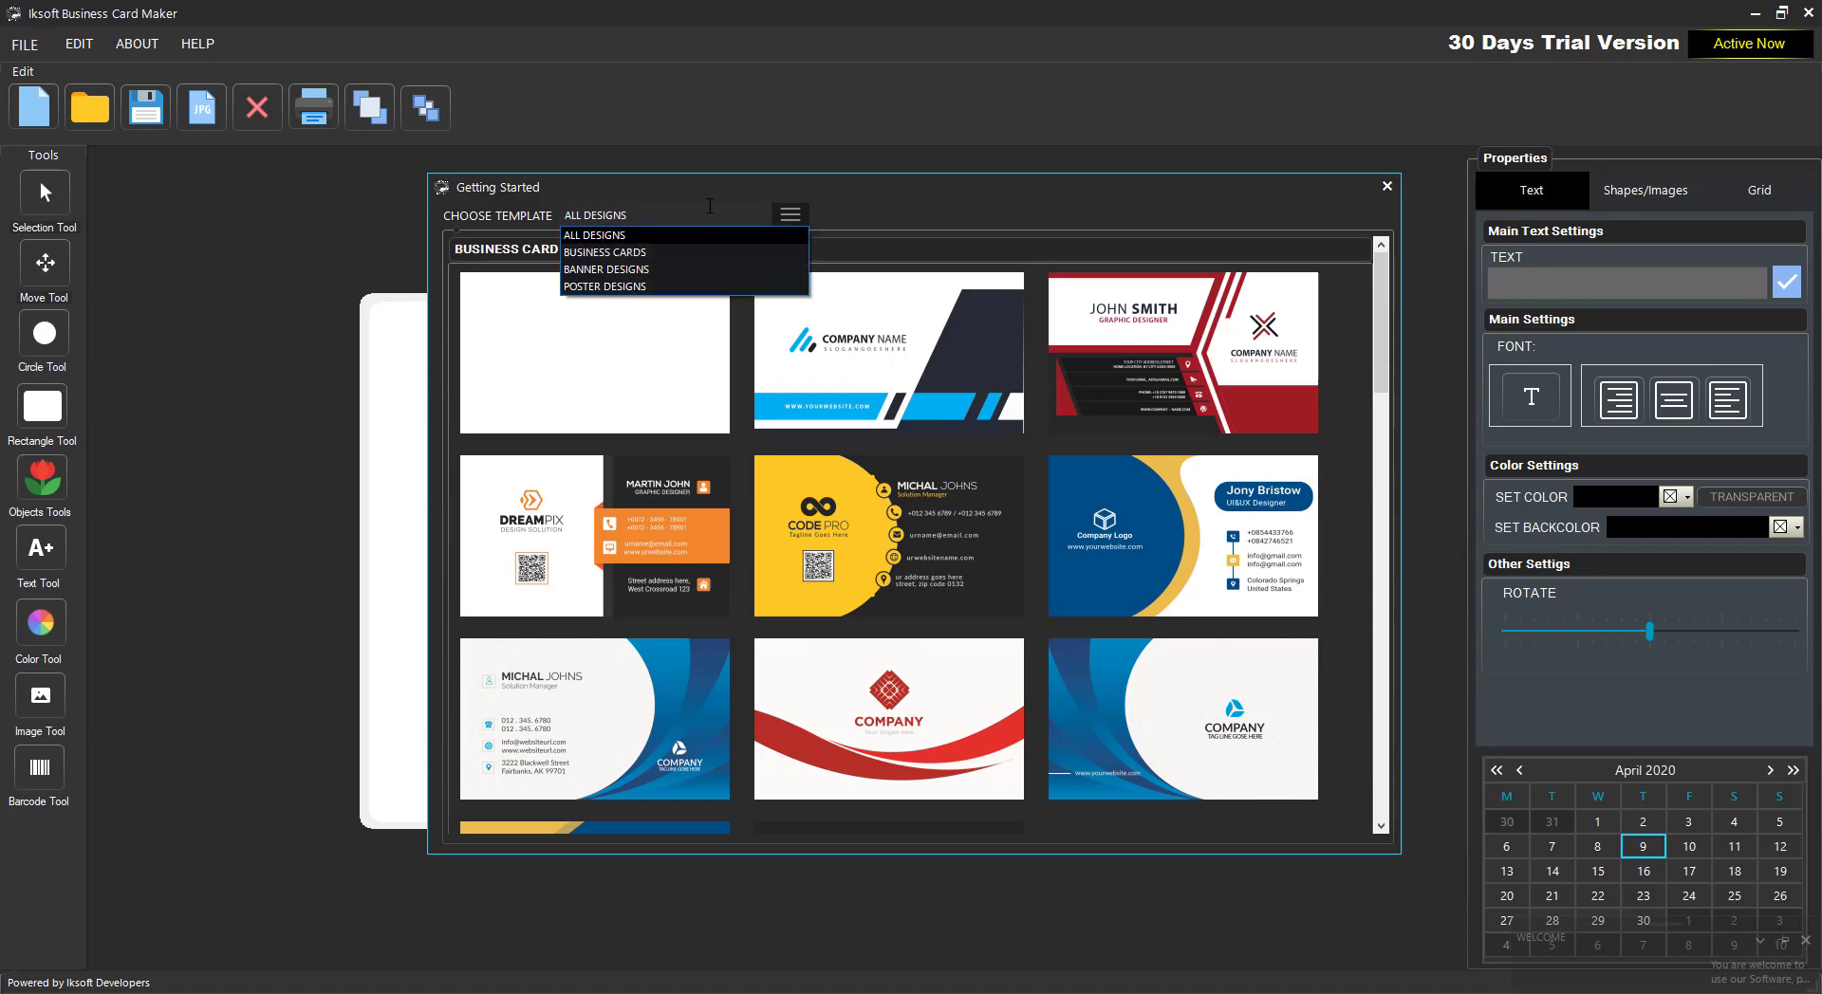
- Browse the business card, banner and poster design template categories
{"action": "key", "text": "Down"}
{"action": "left_click", "coordinate": [587, 252]}
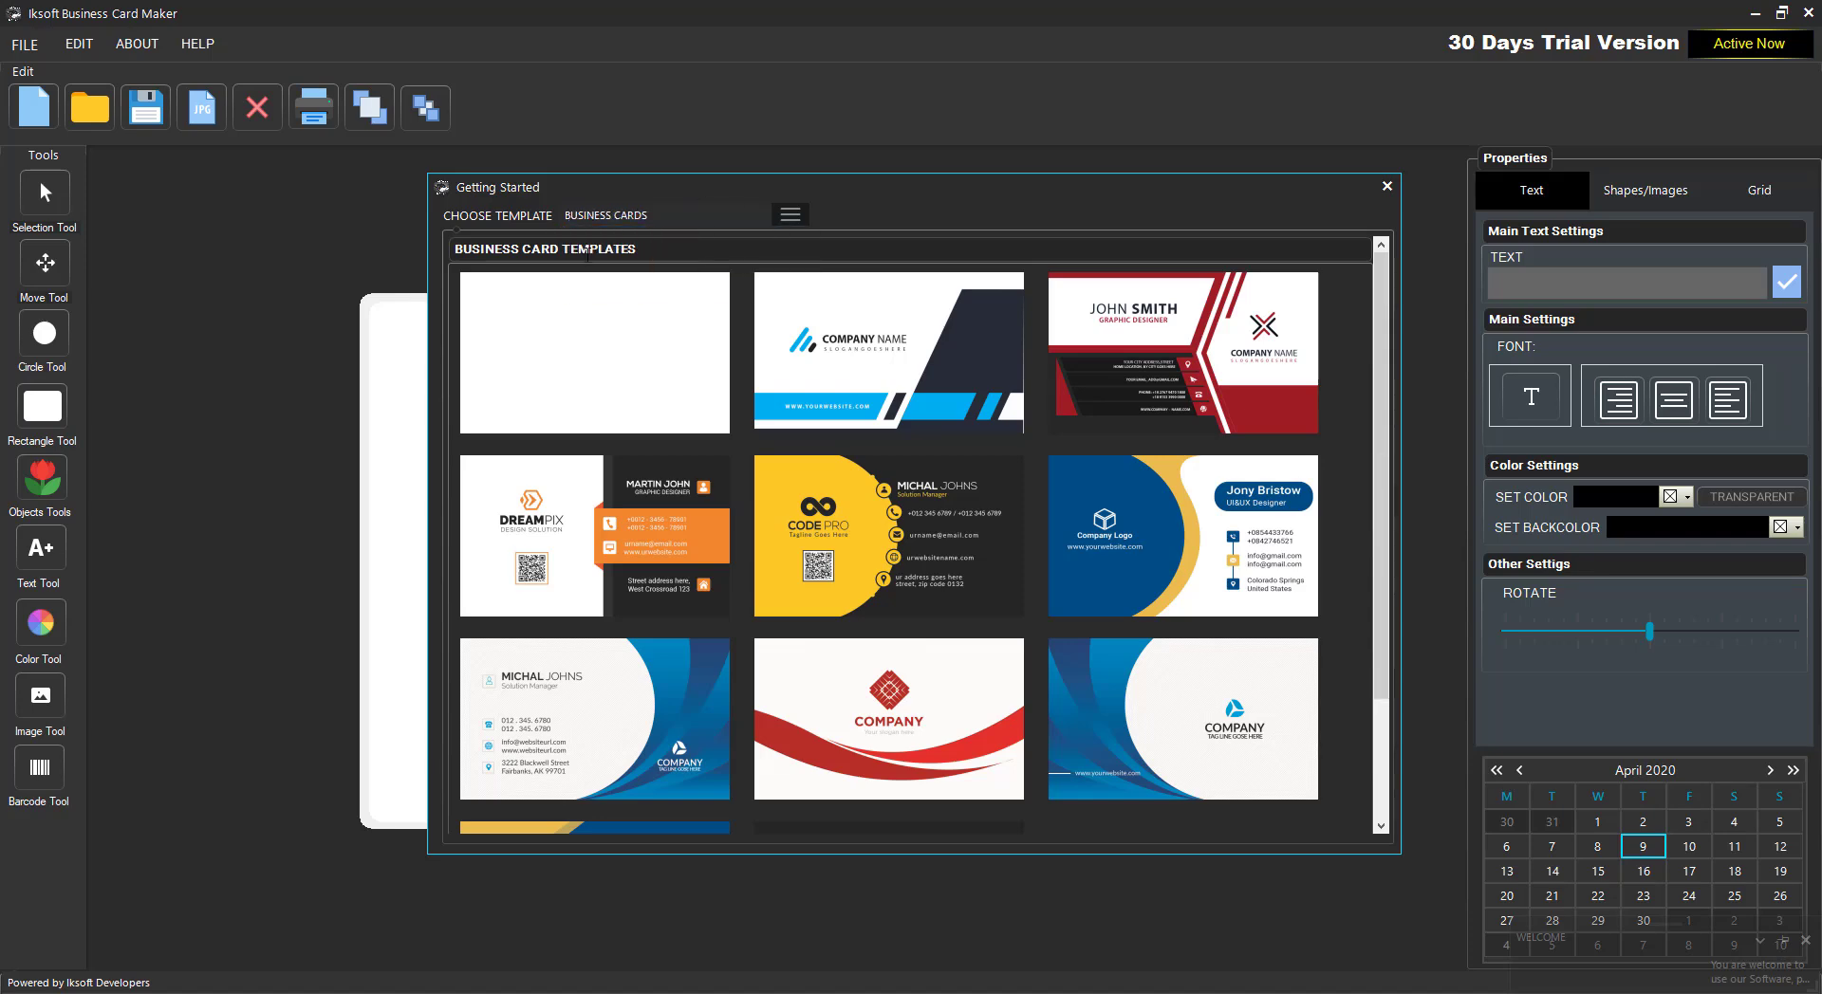
{"action": "scroll", "coordinate": [1388, 324], "scroll_direction": "down", "scroll_amount": 2}
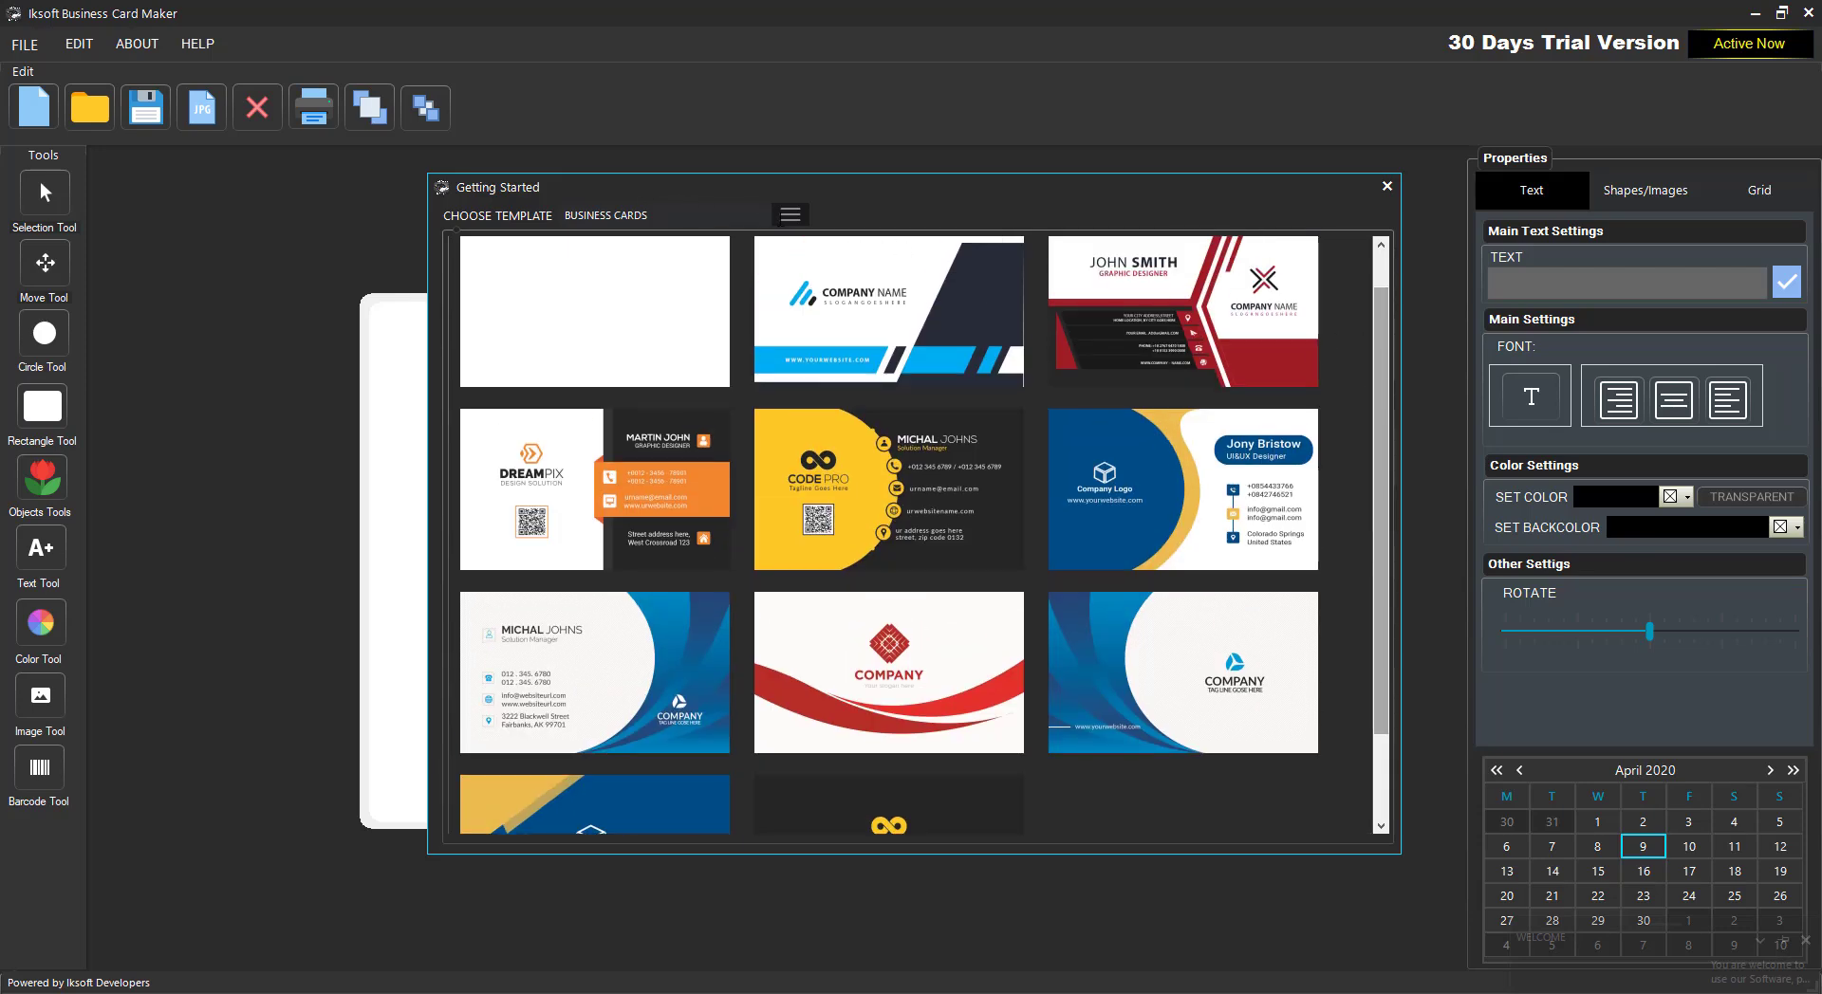
{"action": "left_click", "coordinate": [685, 213]}
{"action": "left_click", "coordinate": [669, 272]}
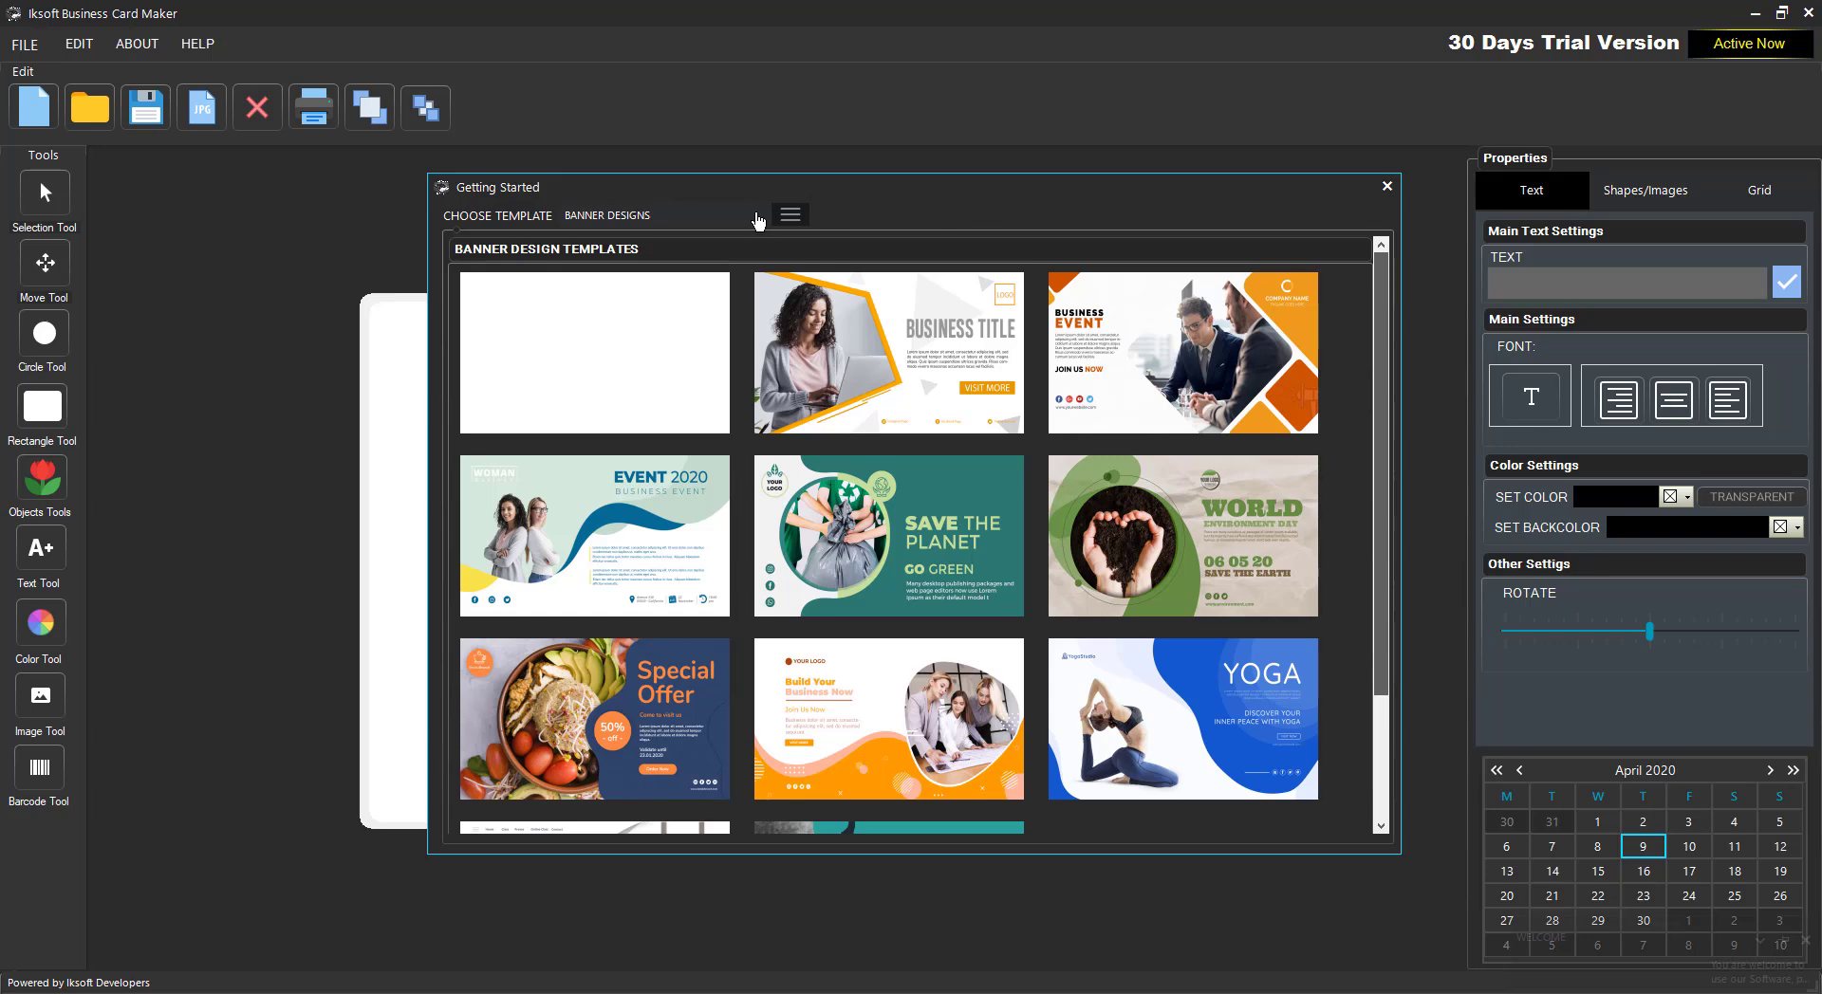
{"action": "left_click", "coordinate": [787, 218]}
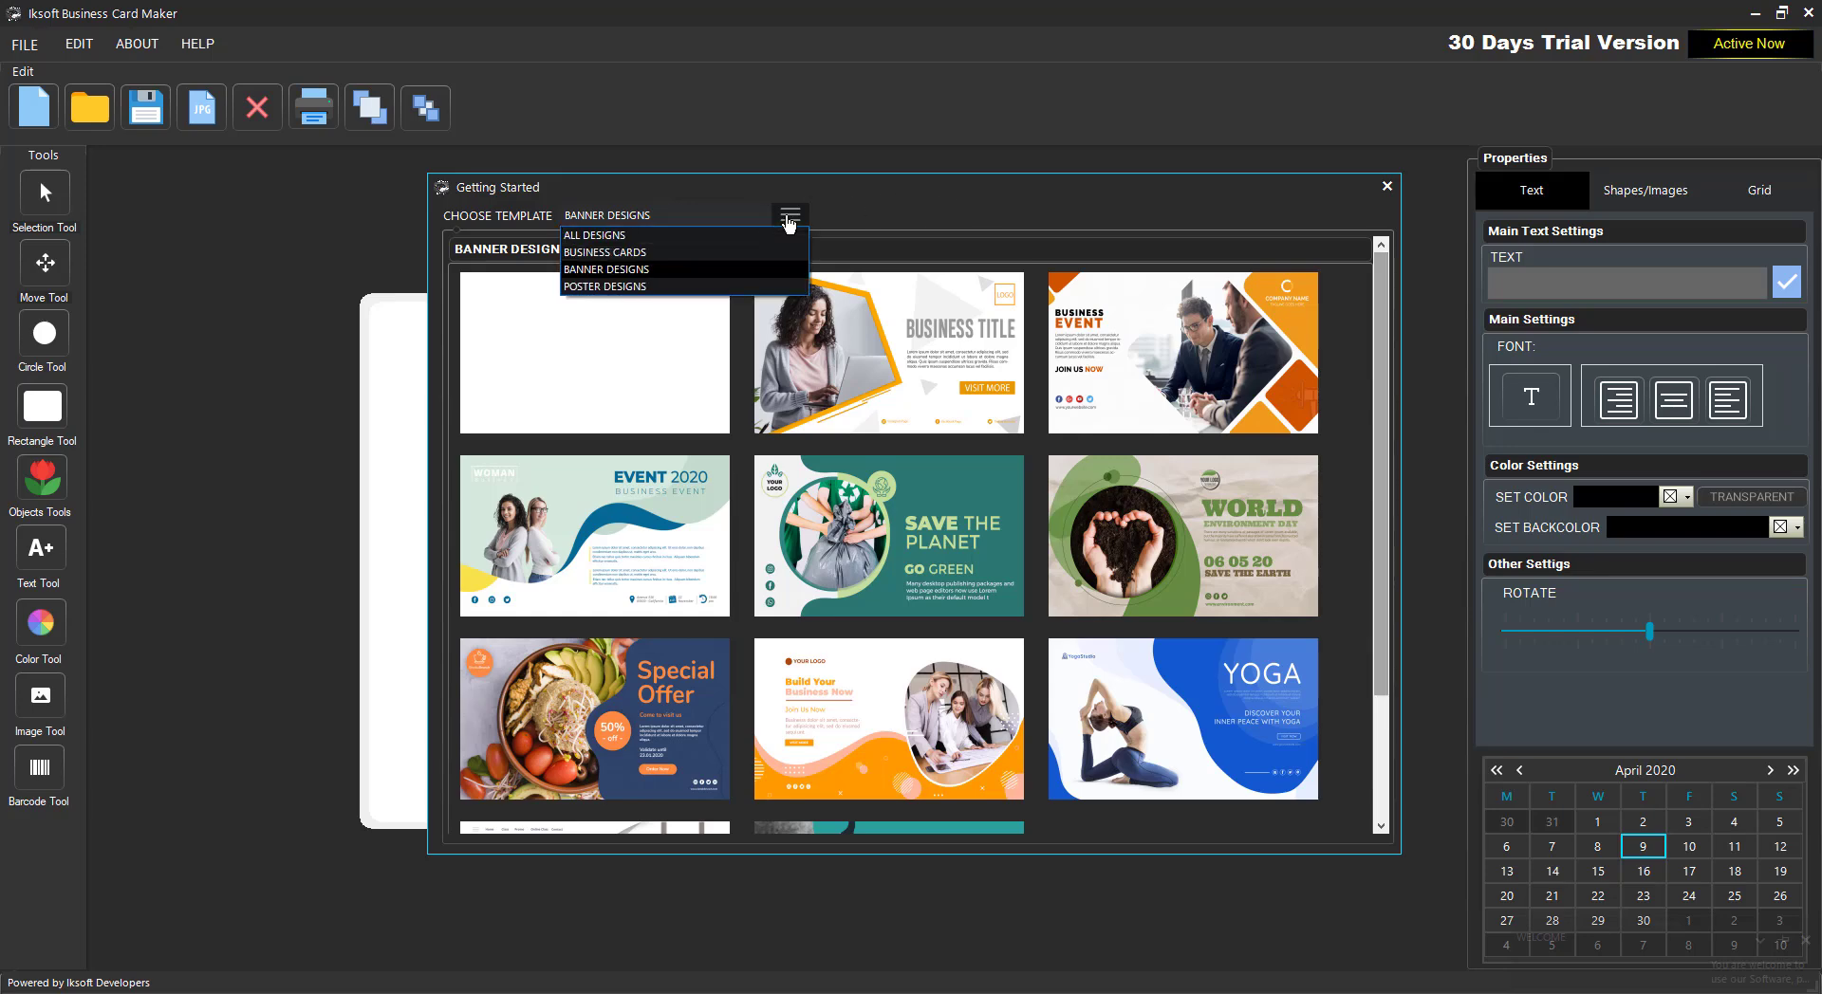
{"action": "left_click", "coordinate": [598, 286]}
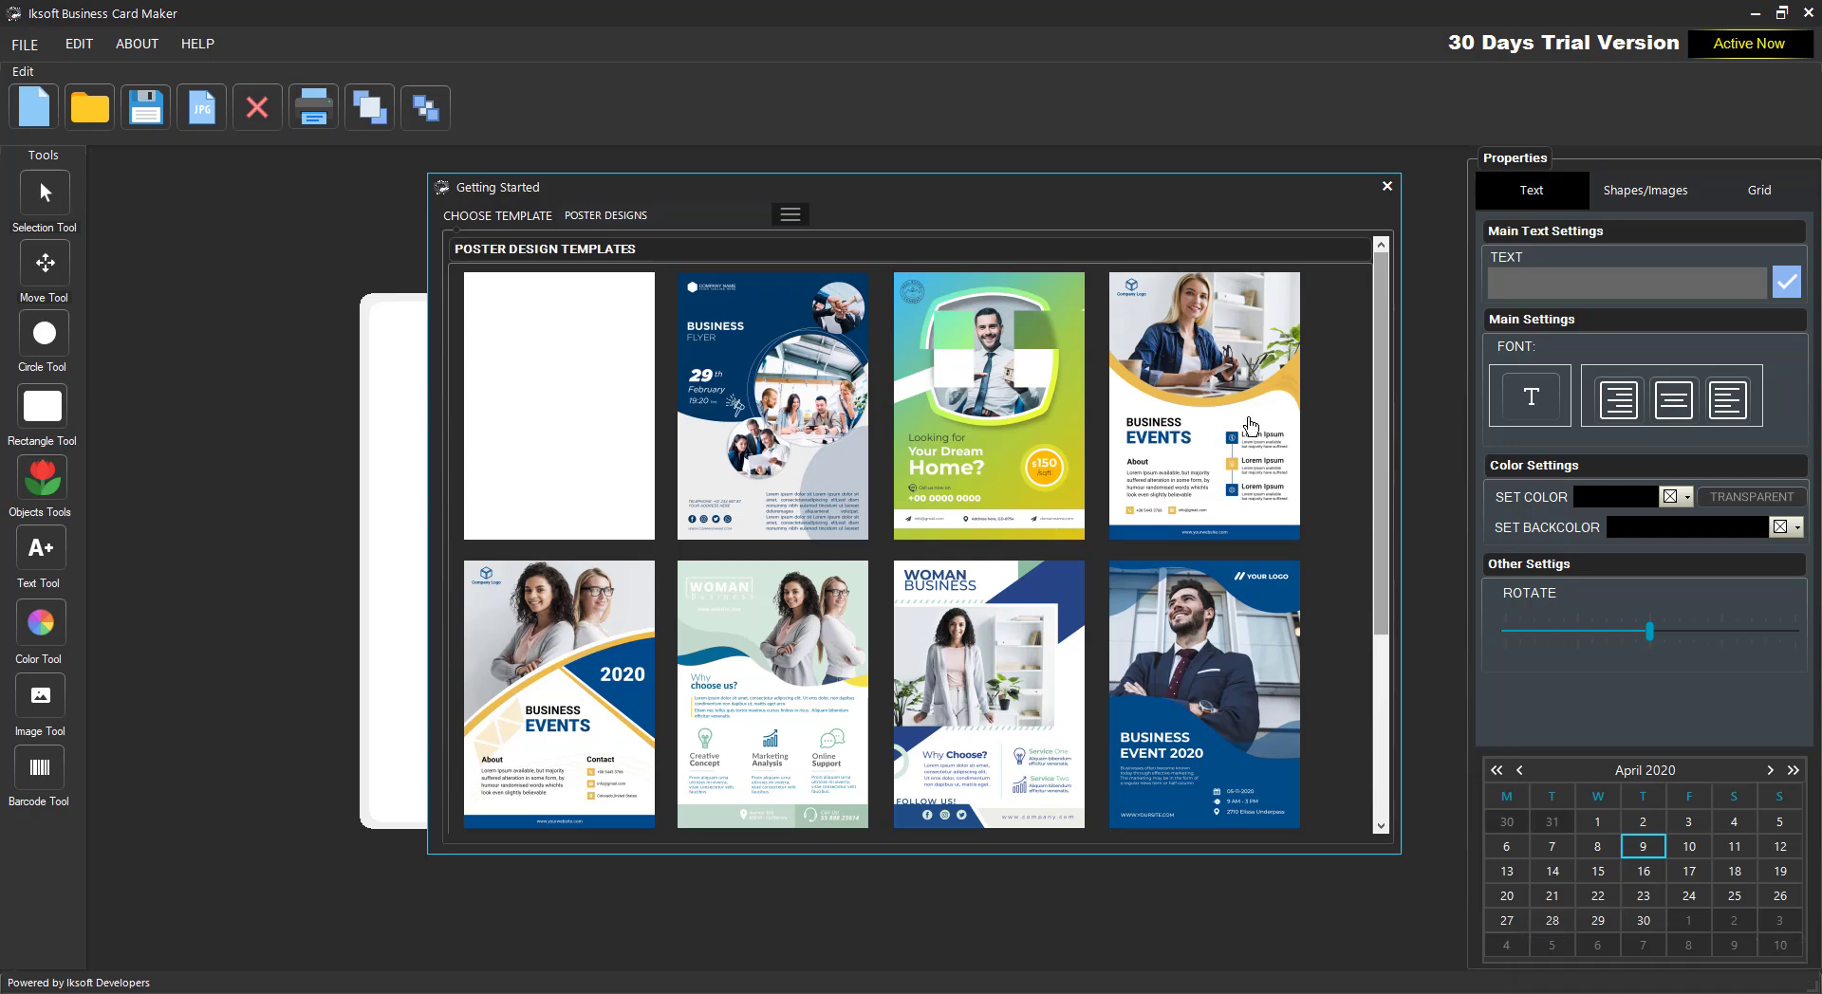
{"action": "left_click_drag", "start_coordinate": [1379, 297], "coordinate": [1367, 244]}
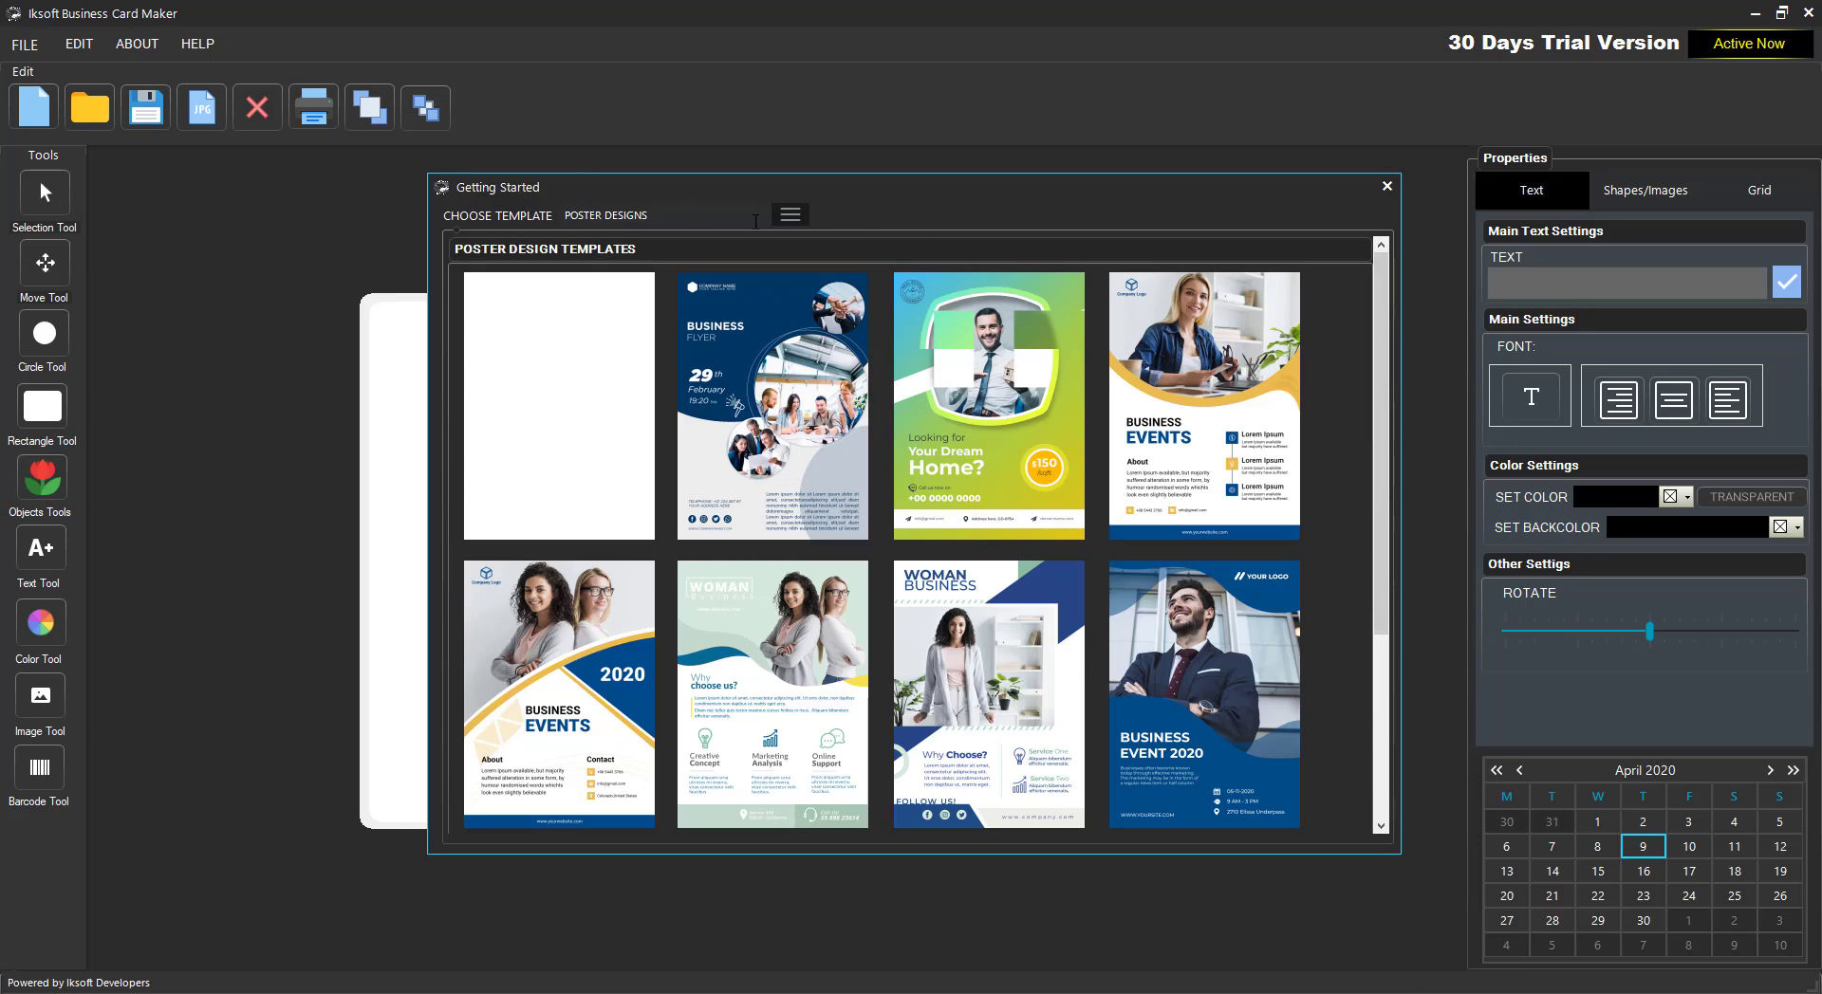
- List all designs and open the blank business card template
{"action": "left_click", "coordinate": [799, 220]}
{"action": "left_click", "coordinate": [607, 254]}
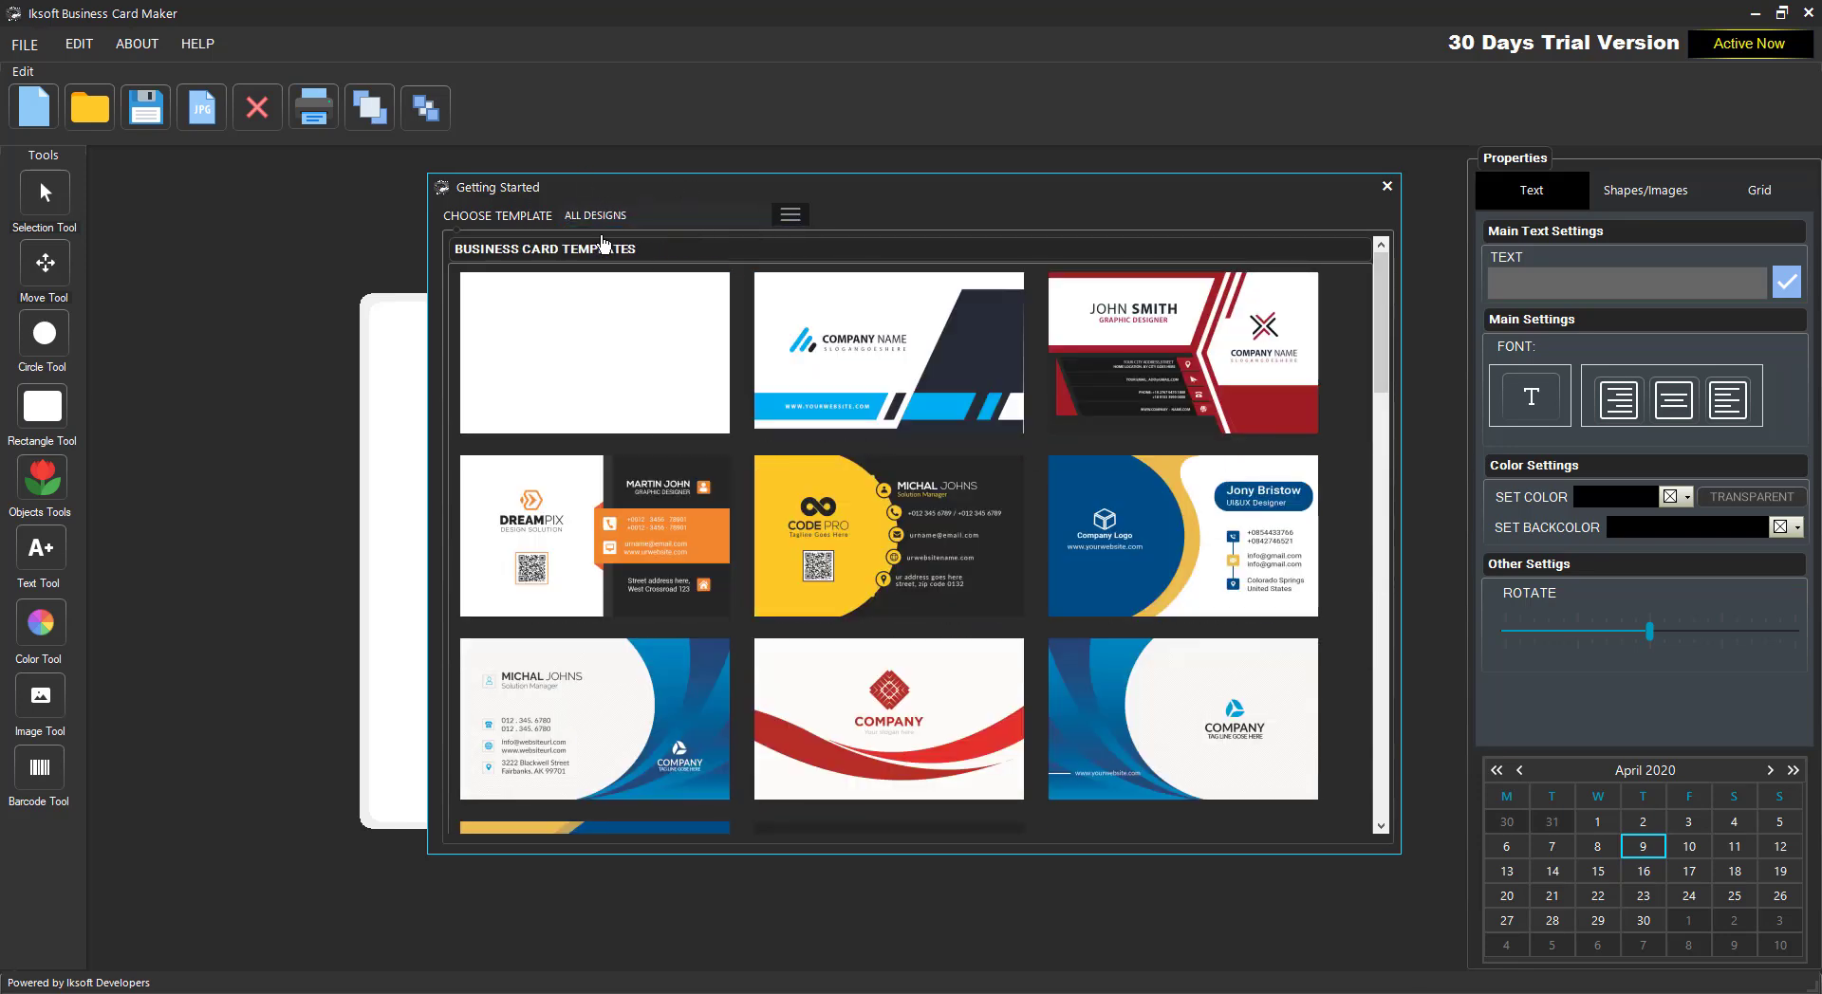
{"action": "left_click_drag", "start_coordinate": [1378, 306], "coordinate": [1364, 505]}
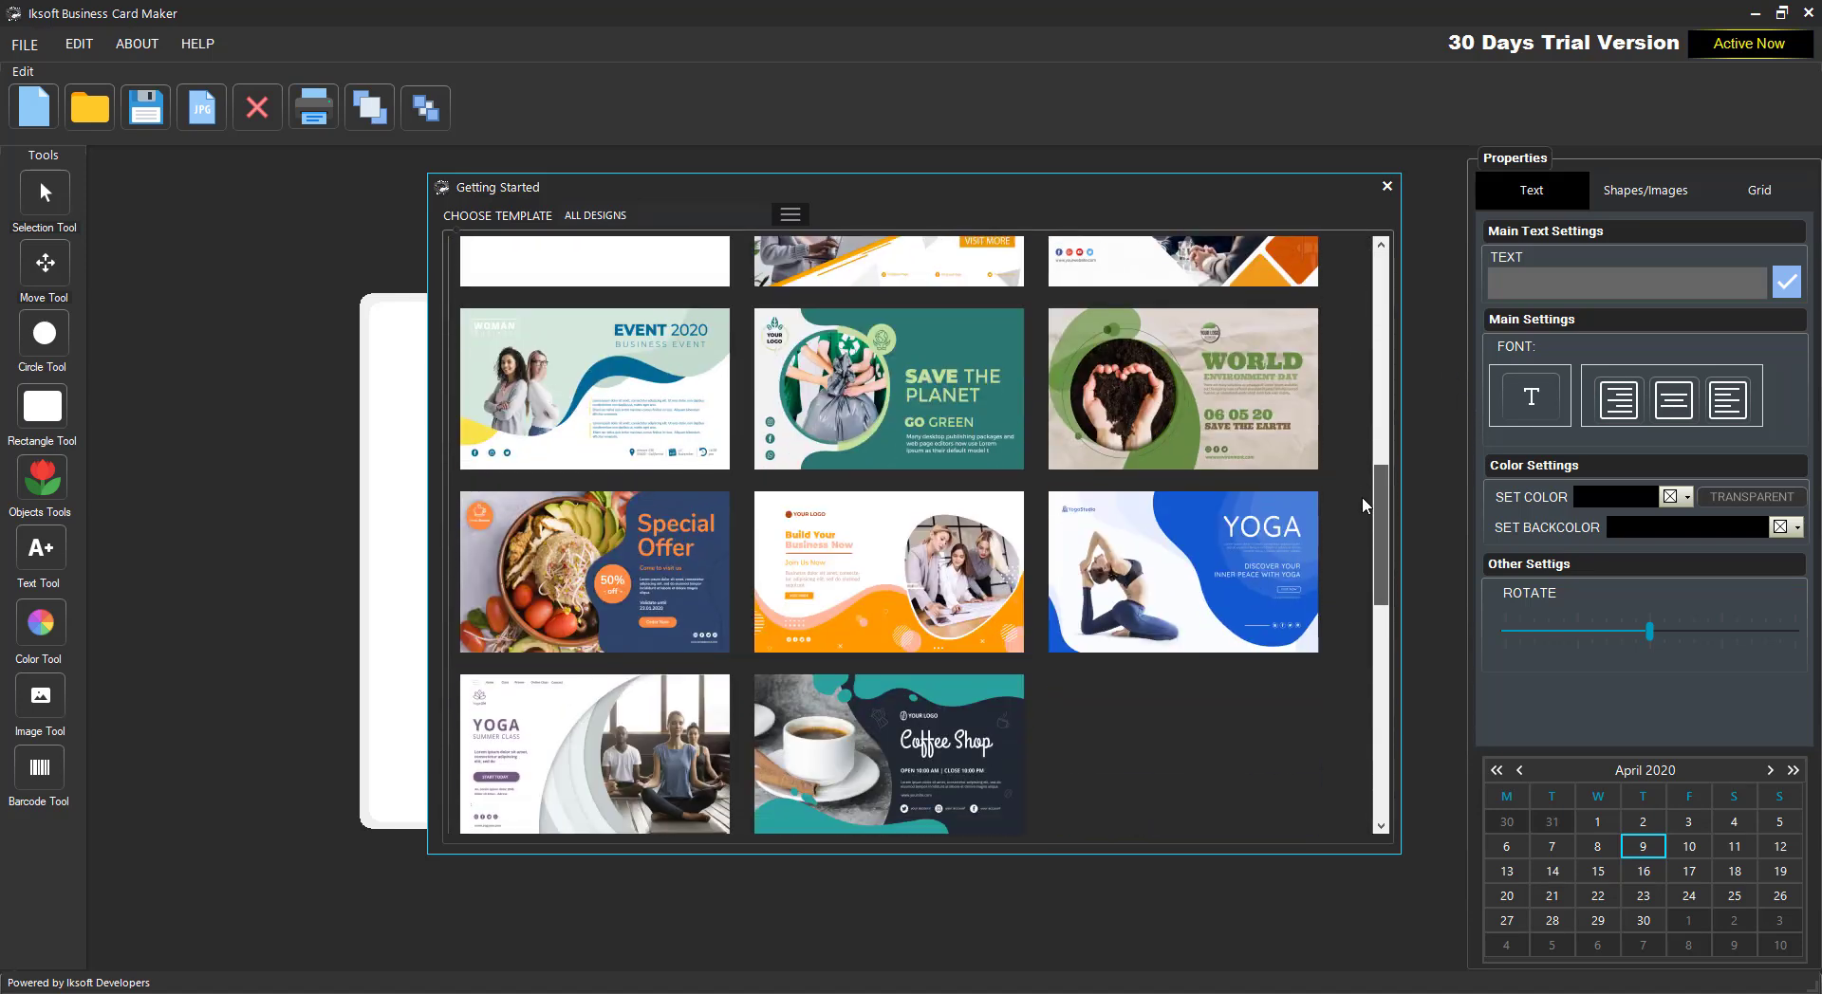
{"action": "scroll", "coordinate": [1364, 487], "scroll_direction": "up", "scroll_amount": 10}
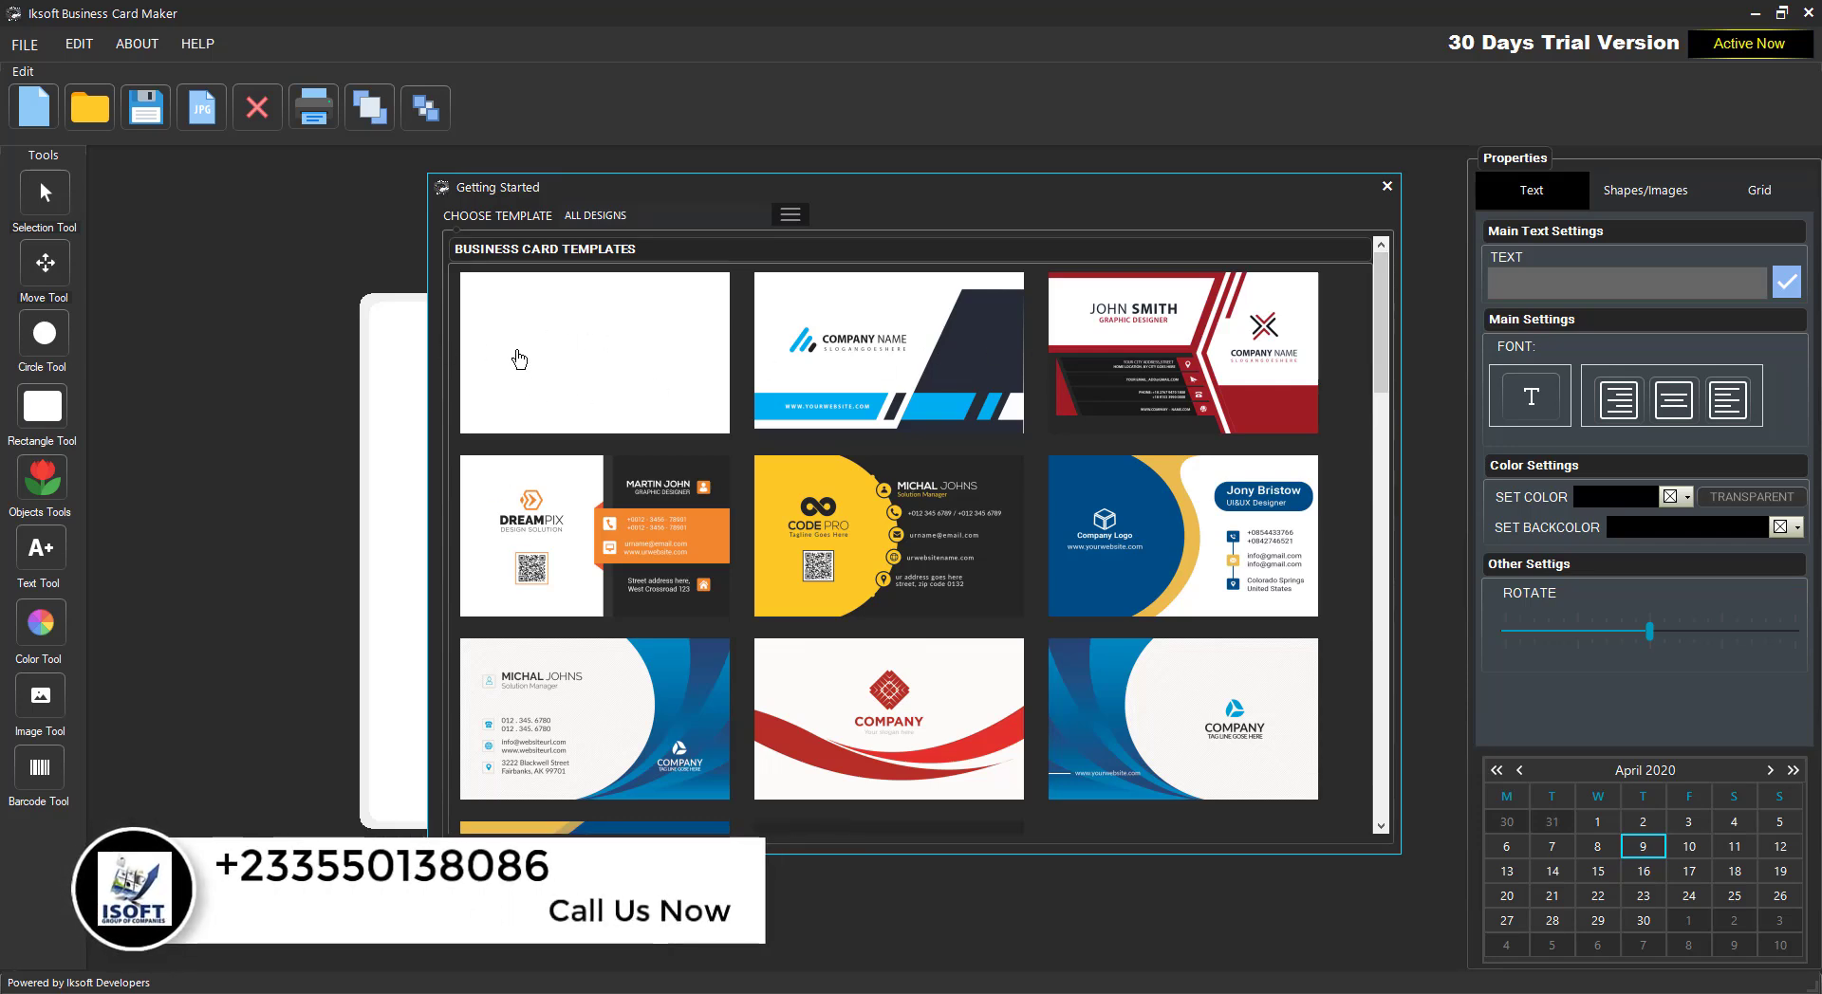
{"action": "left_click", "coordinate": [592, 326]}
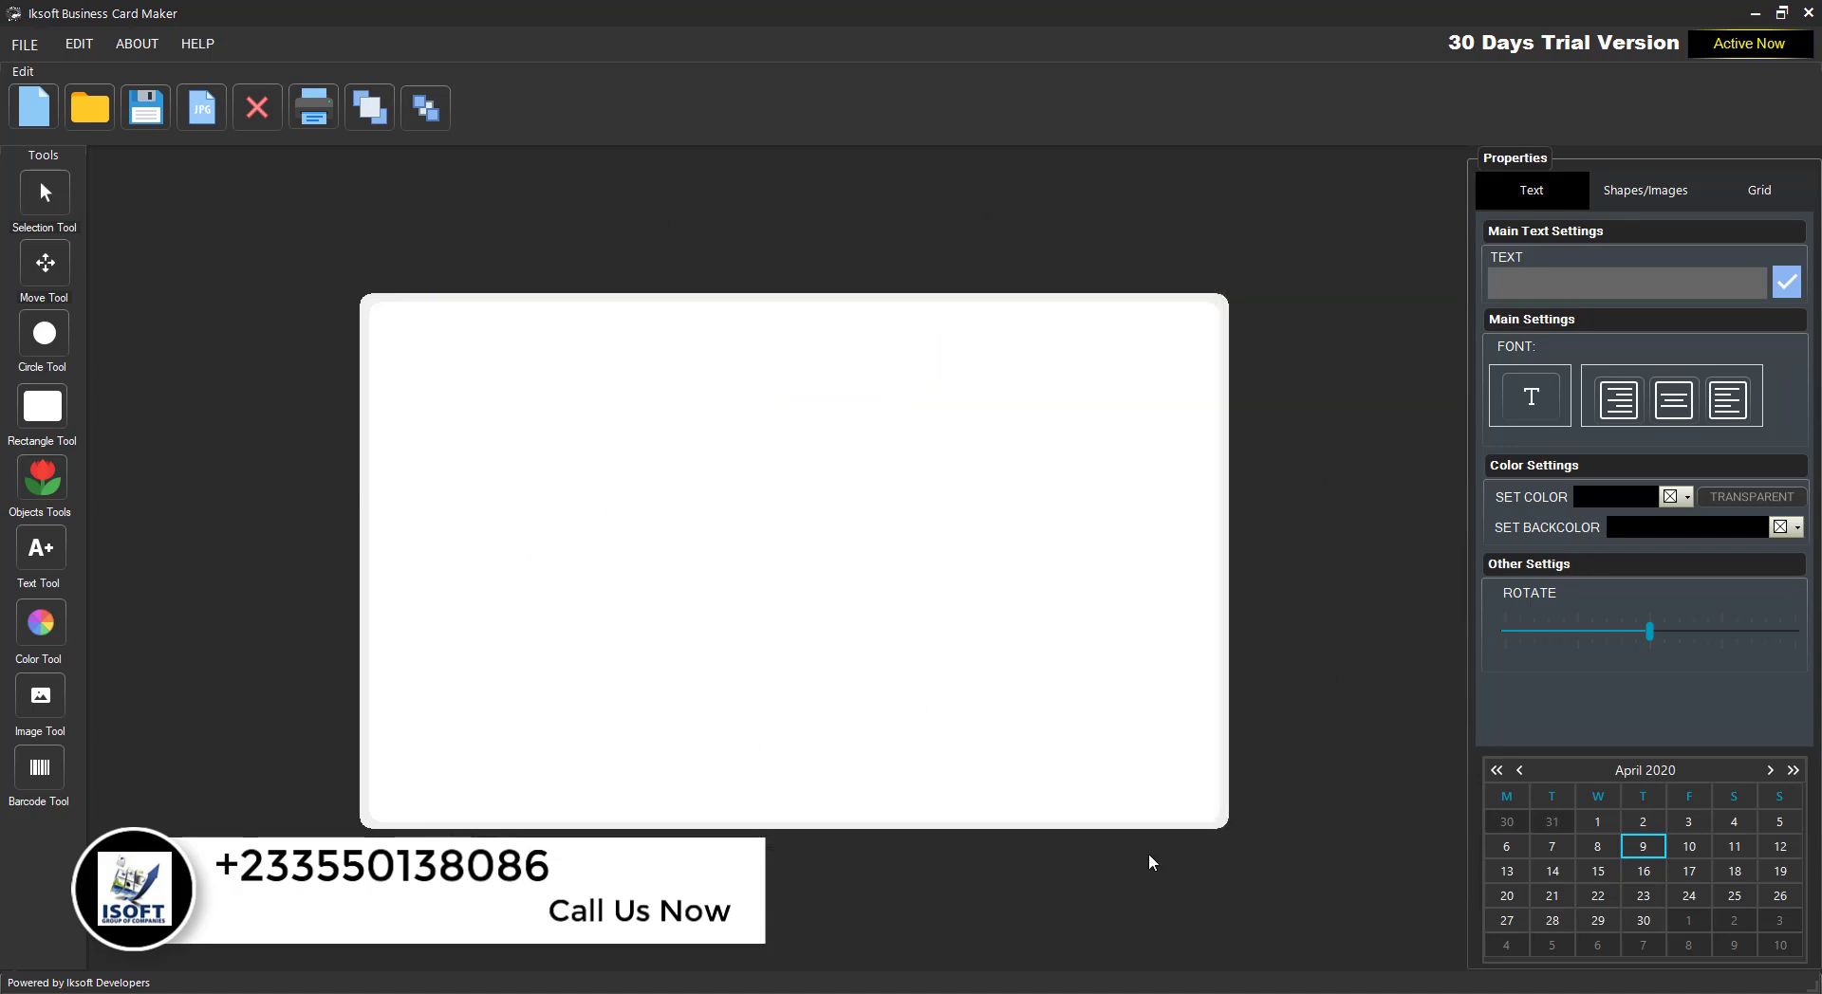
- Add a new text object to the card and shift it slightly left of centre
{"action": "right_click", "coordinate": [455, 406]}
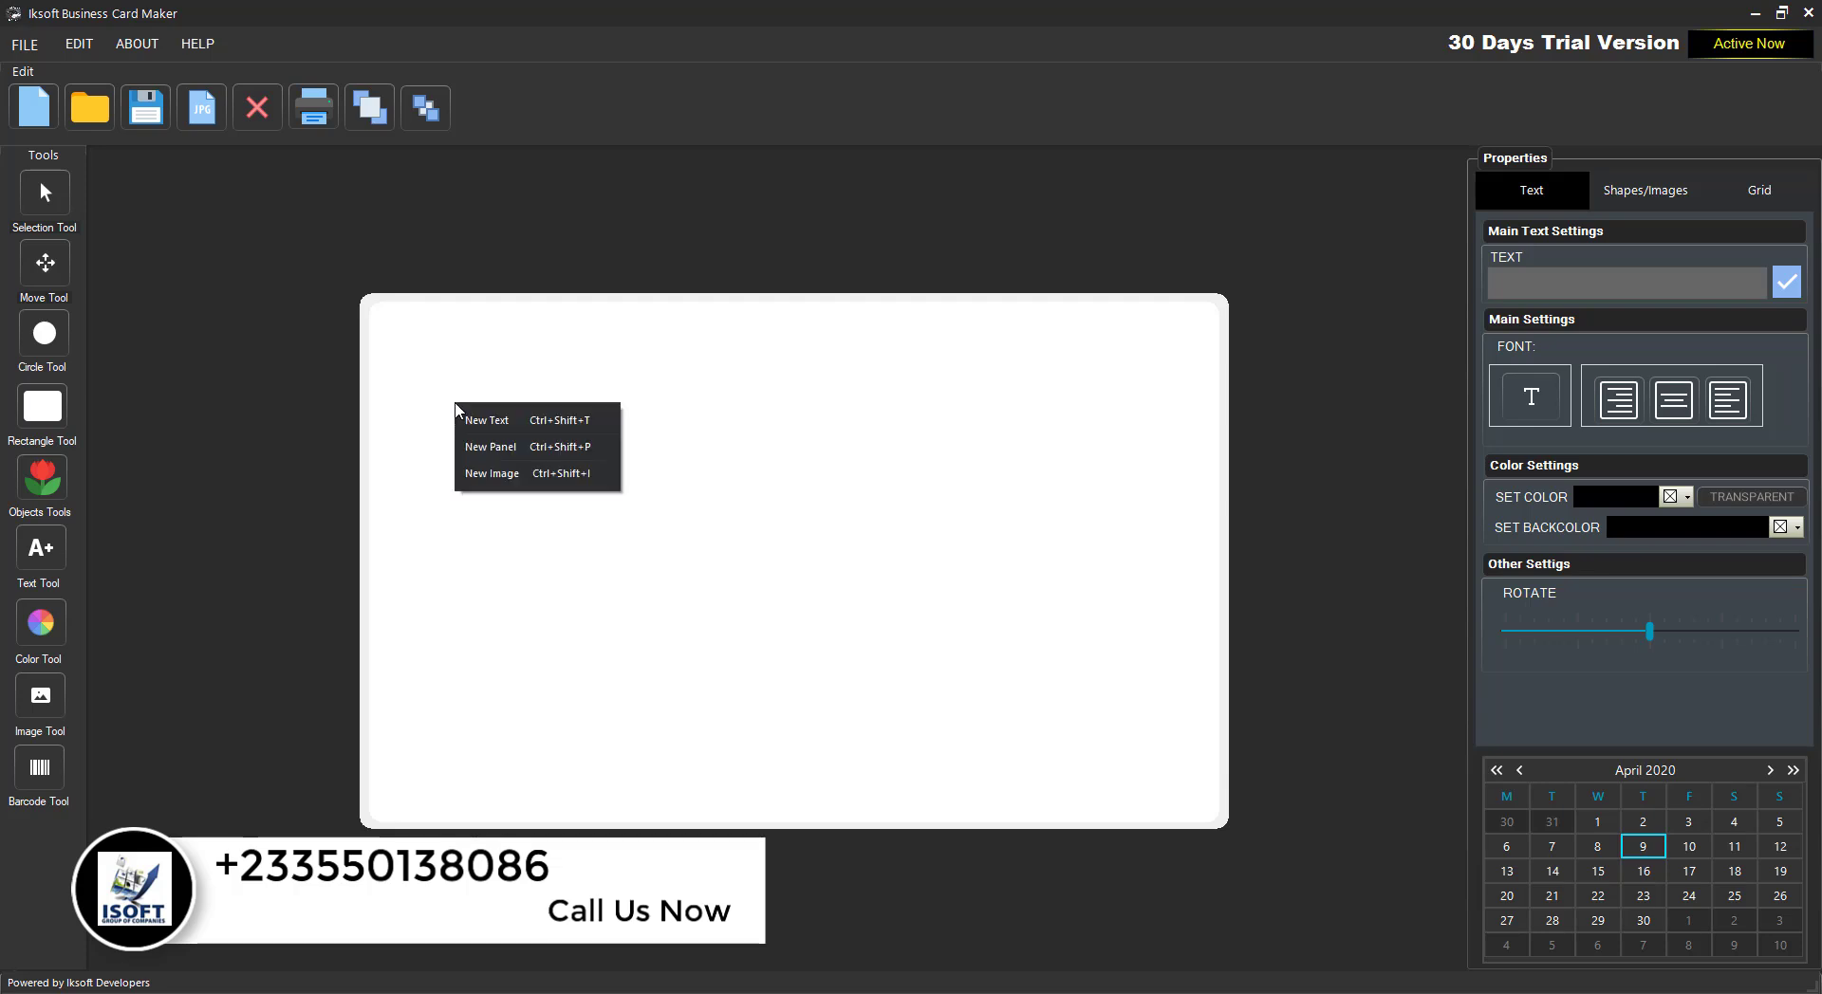
{"action": "left_click", "coordinate": [502, 428]}
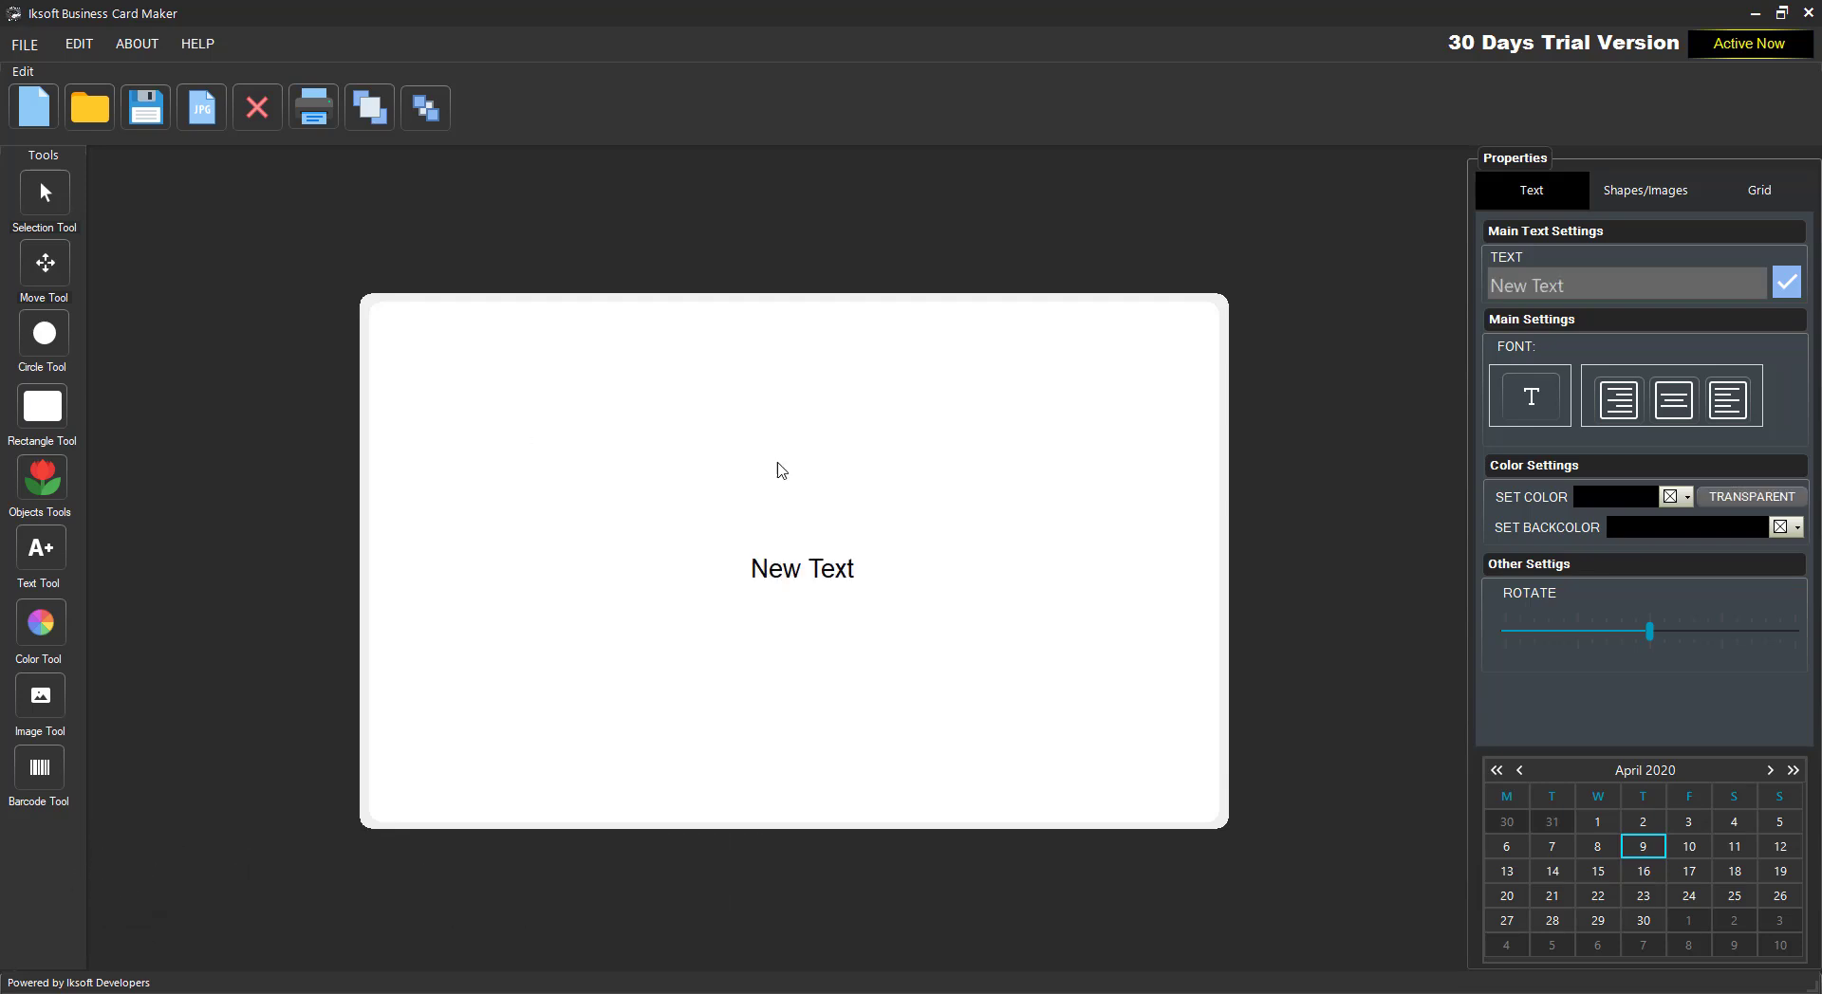
{"action": "left_click", "coordinate": [859, 559]}
{"action": "left_click_drag", "start_coordinate": [821, 516], "coordinate": [787, 587]}
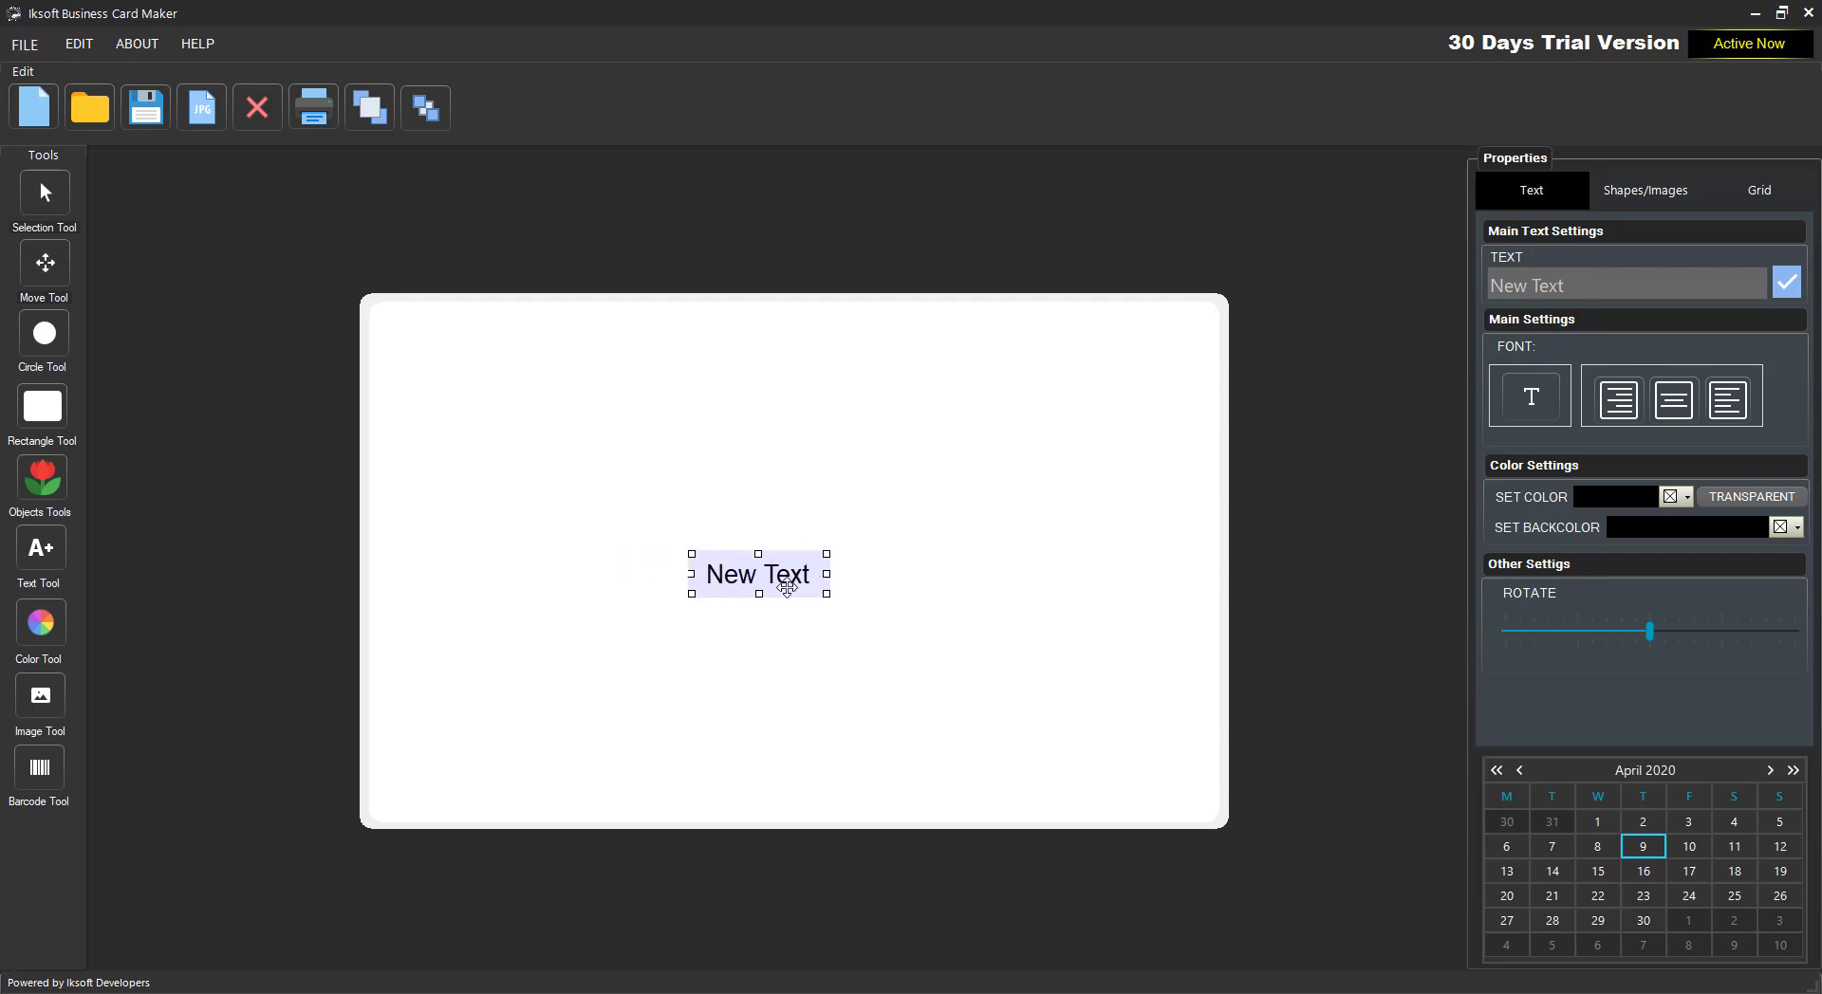
- Change the text object's wording to "ANY TEXT HERE" and widen its box to fit the full line
{"action": "right_click", "coordinate": [757, 579]}
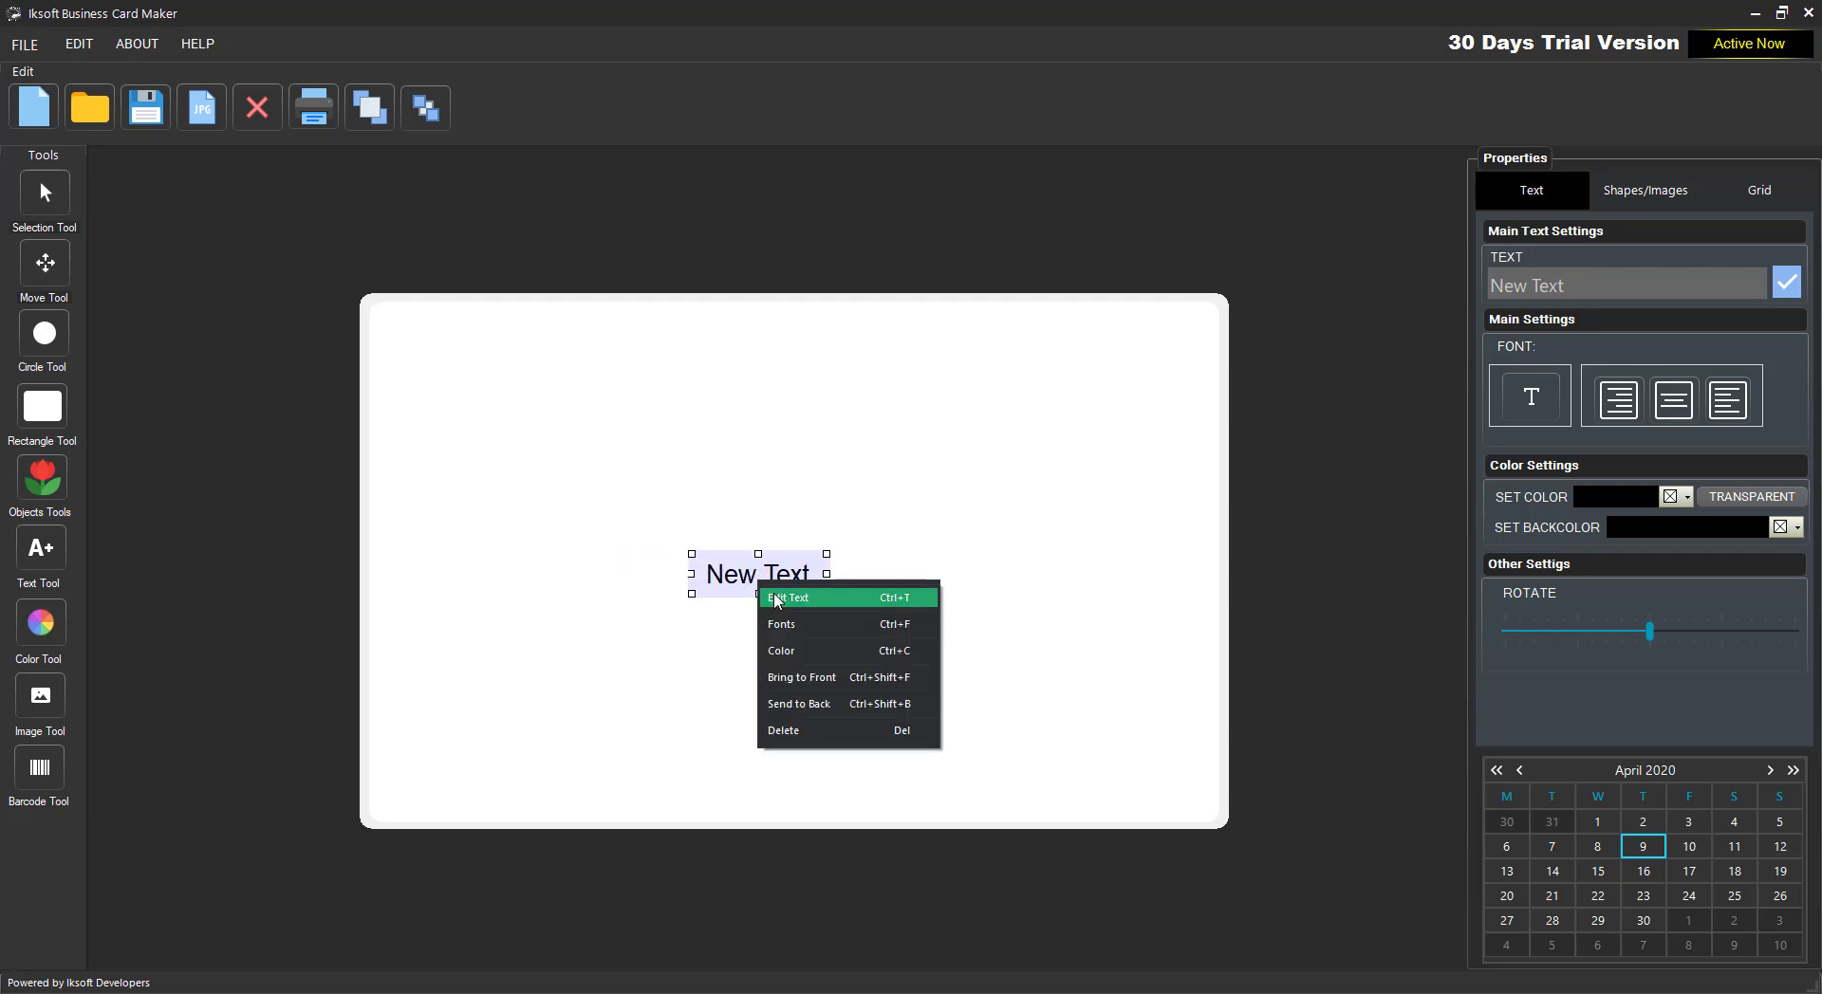
{"action": "left_click", "coordinate": [808, 599]}
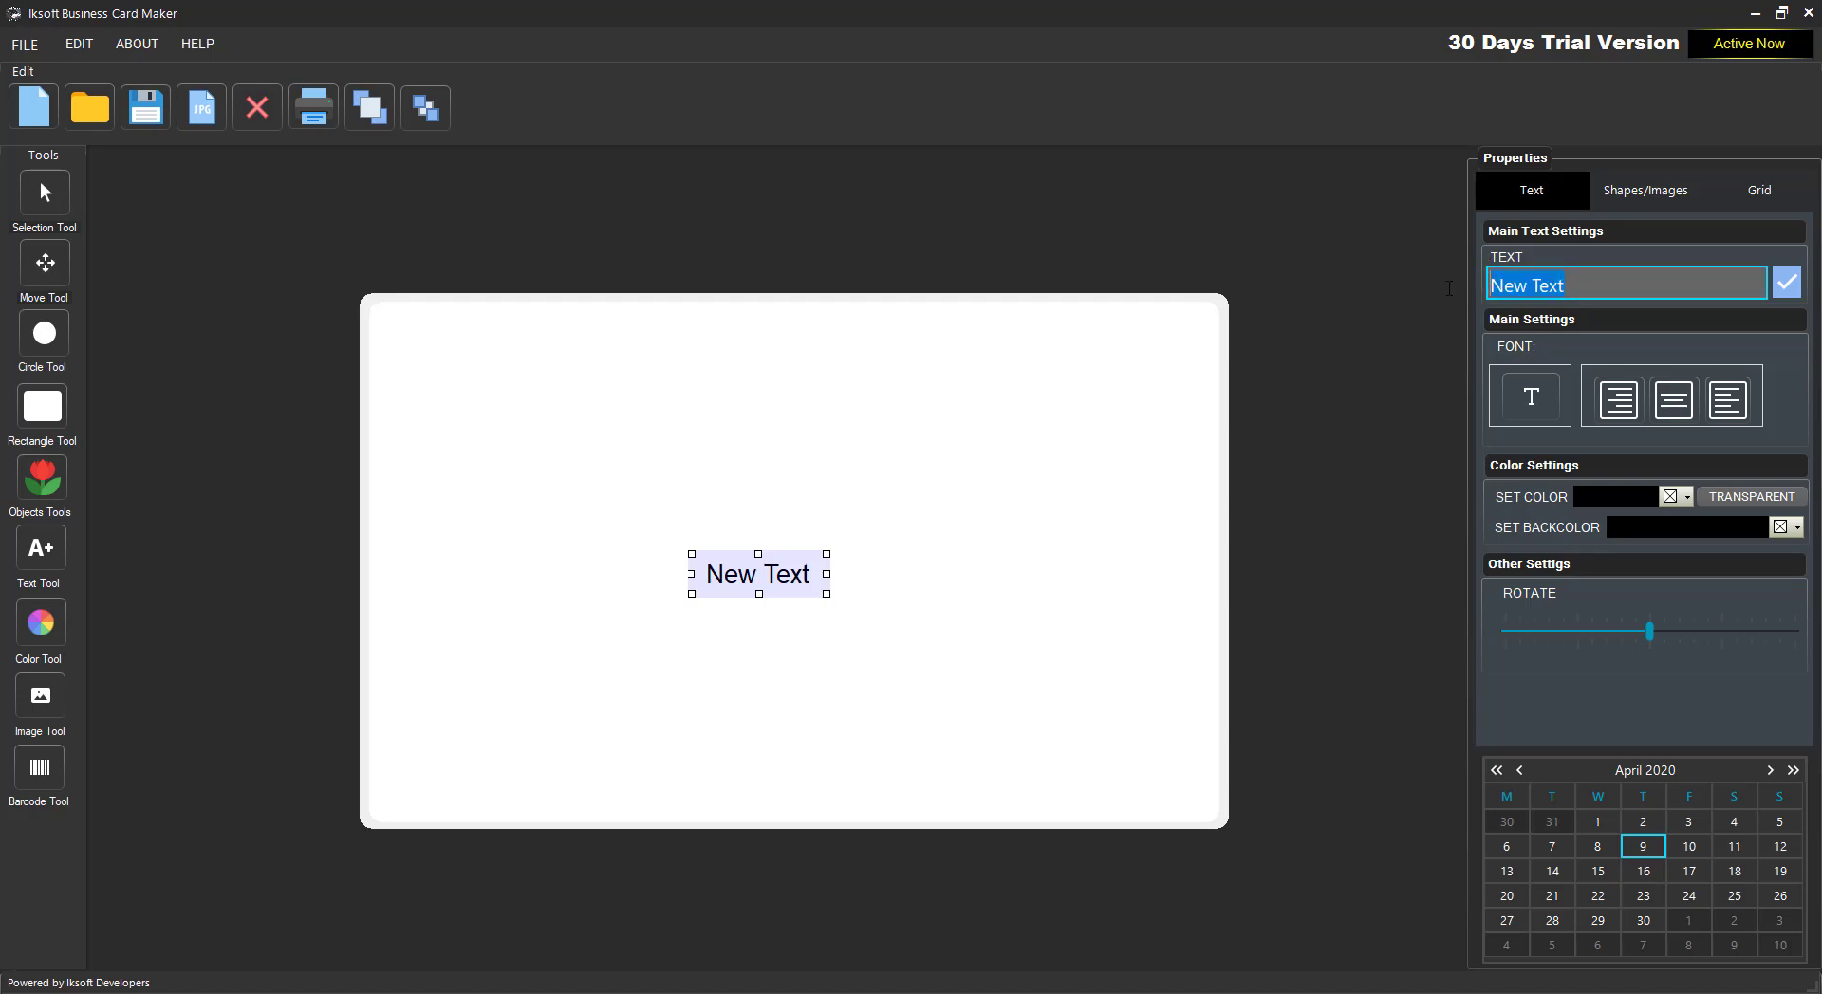
{"action": "type", "text": "ANY TEXT HERE"}
{"action": "left_click", "coordinate": [1792, 284]}
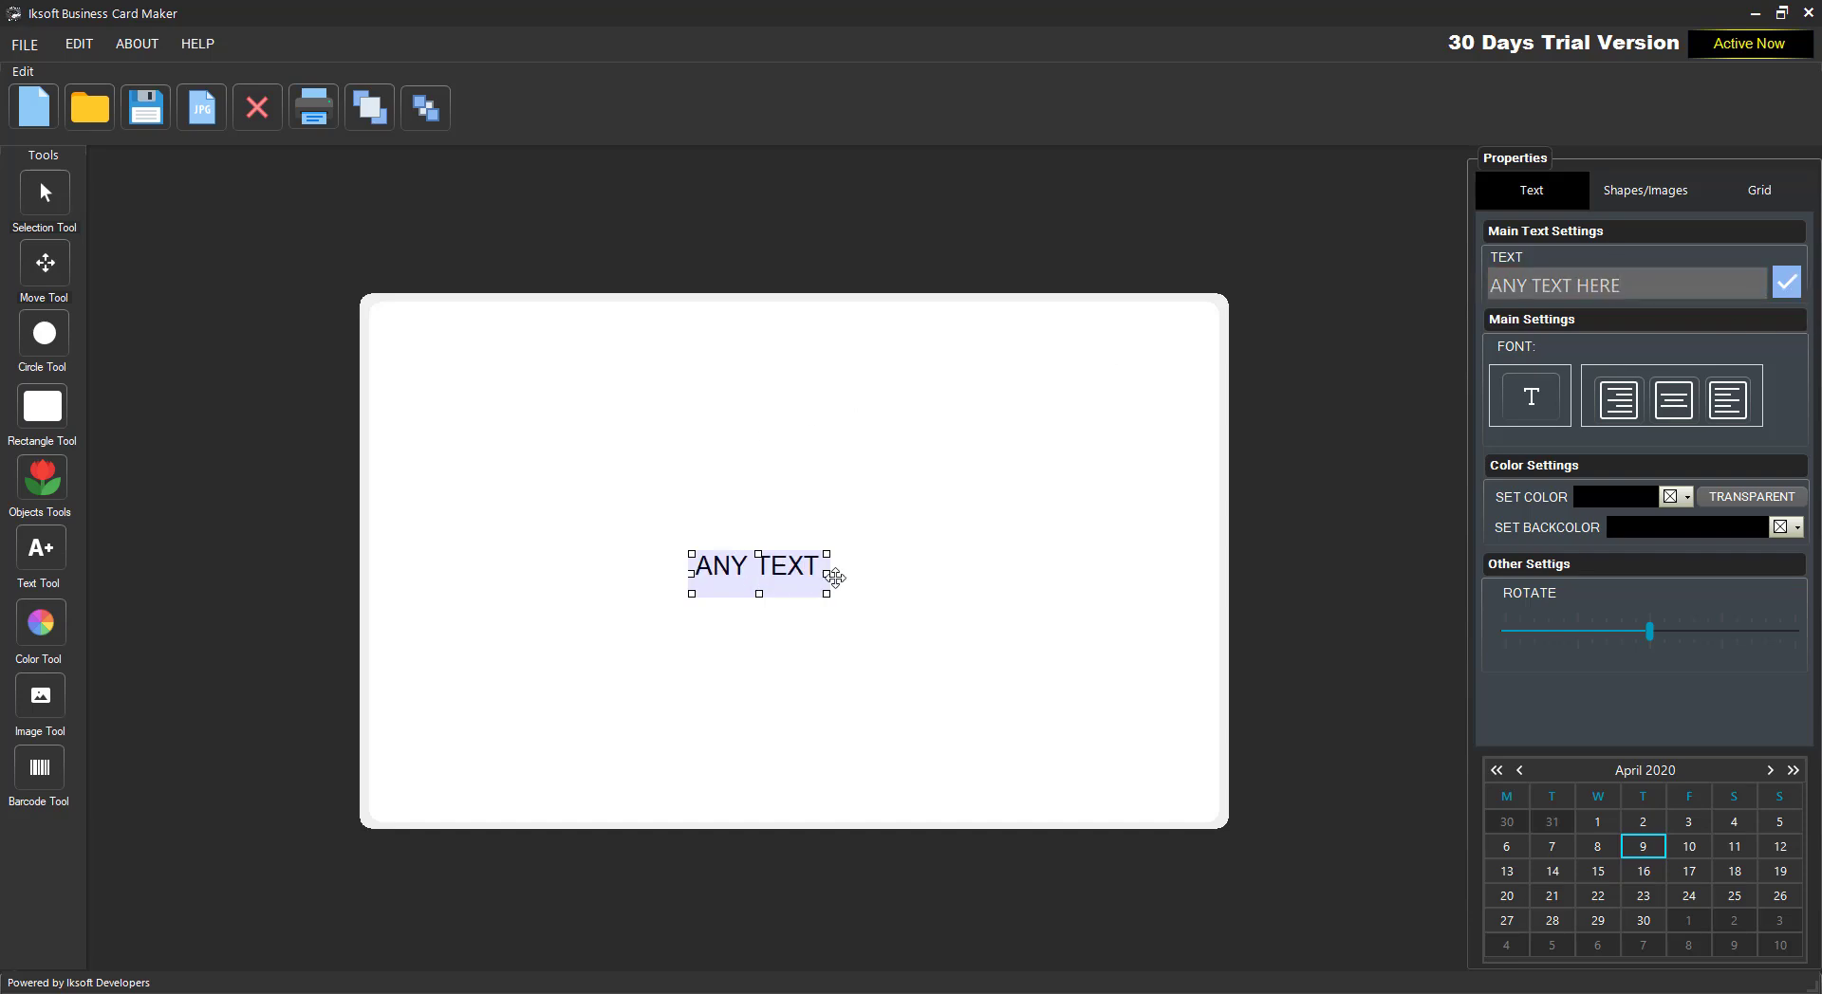
{"action": "left_click_drag", "start_coordinate": [847, 570], "coordinate": [942, 572]}
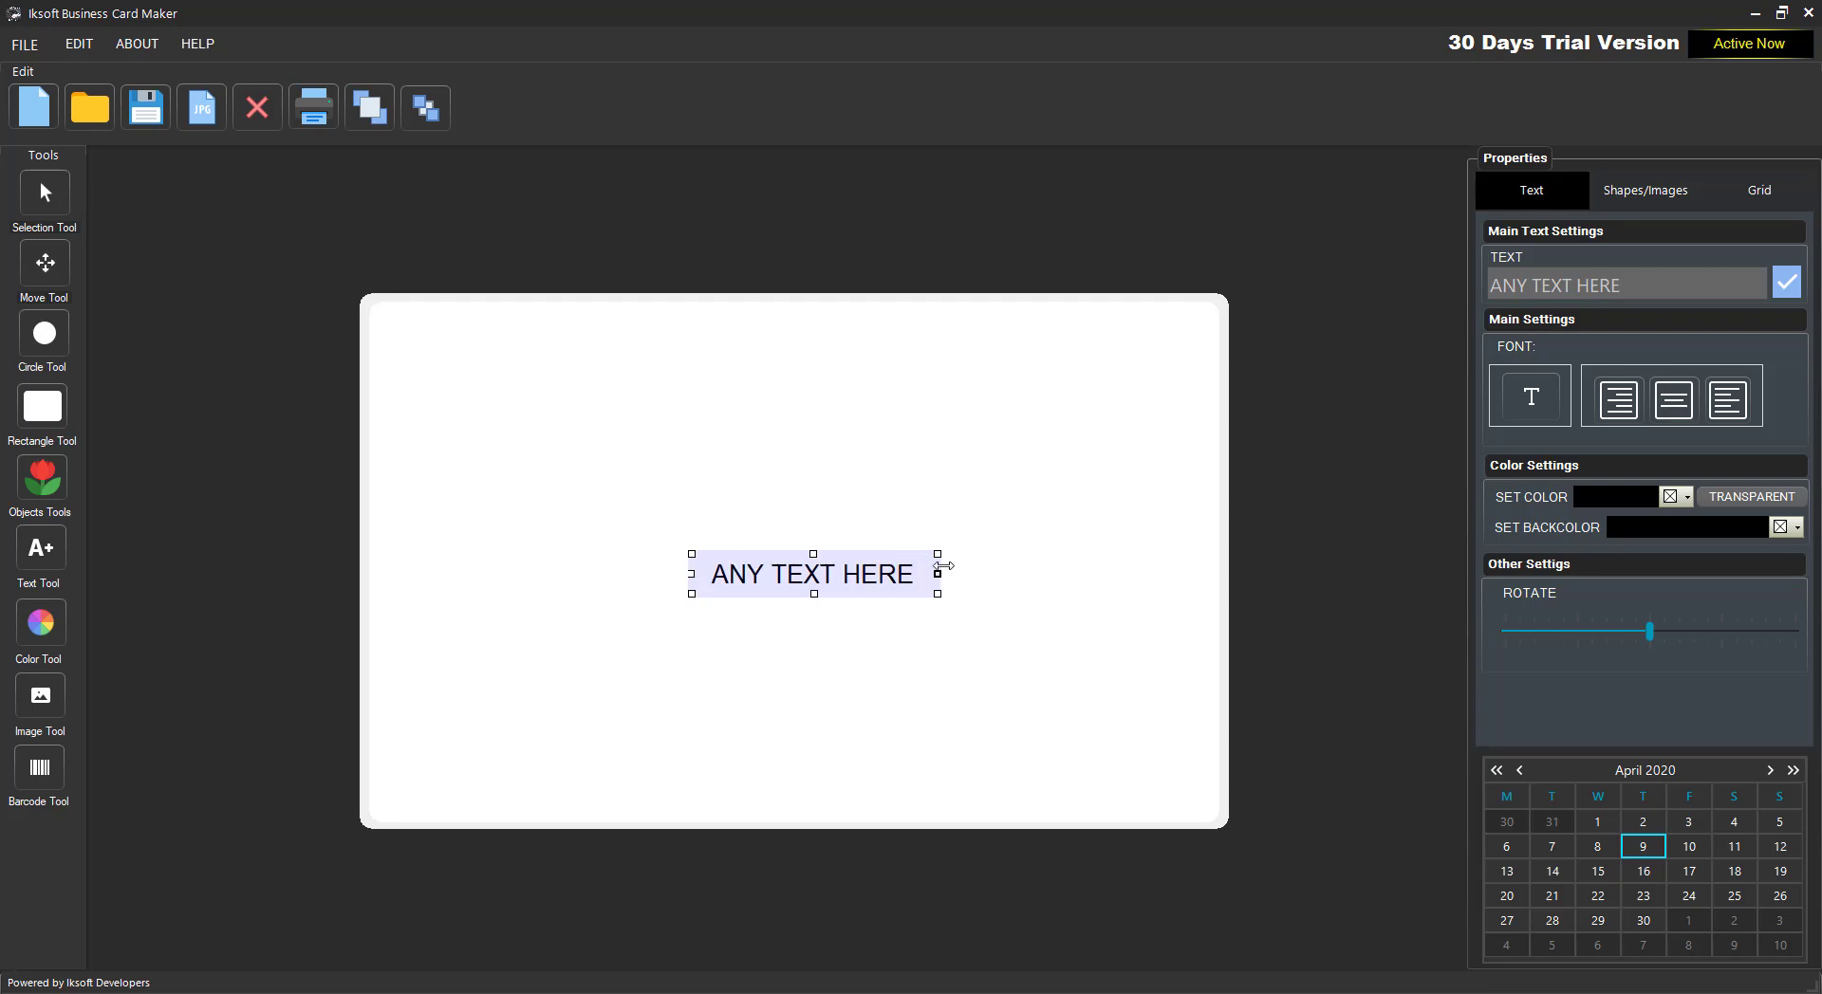
- Move the "ANY TEXT HERE" object to the card's upper middle and set its text colour to theme red
{"action": "left_click_drag", "start_coordinate": [807, 554], "coordinate": [654, 451]}
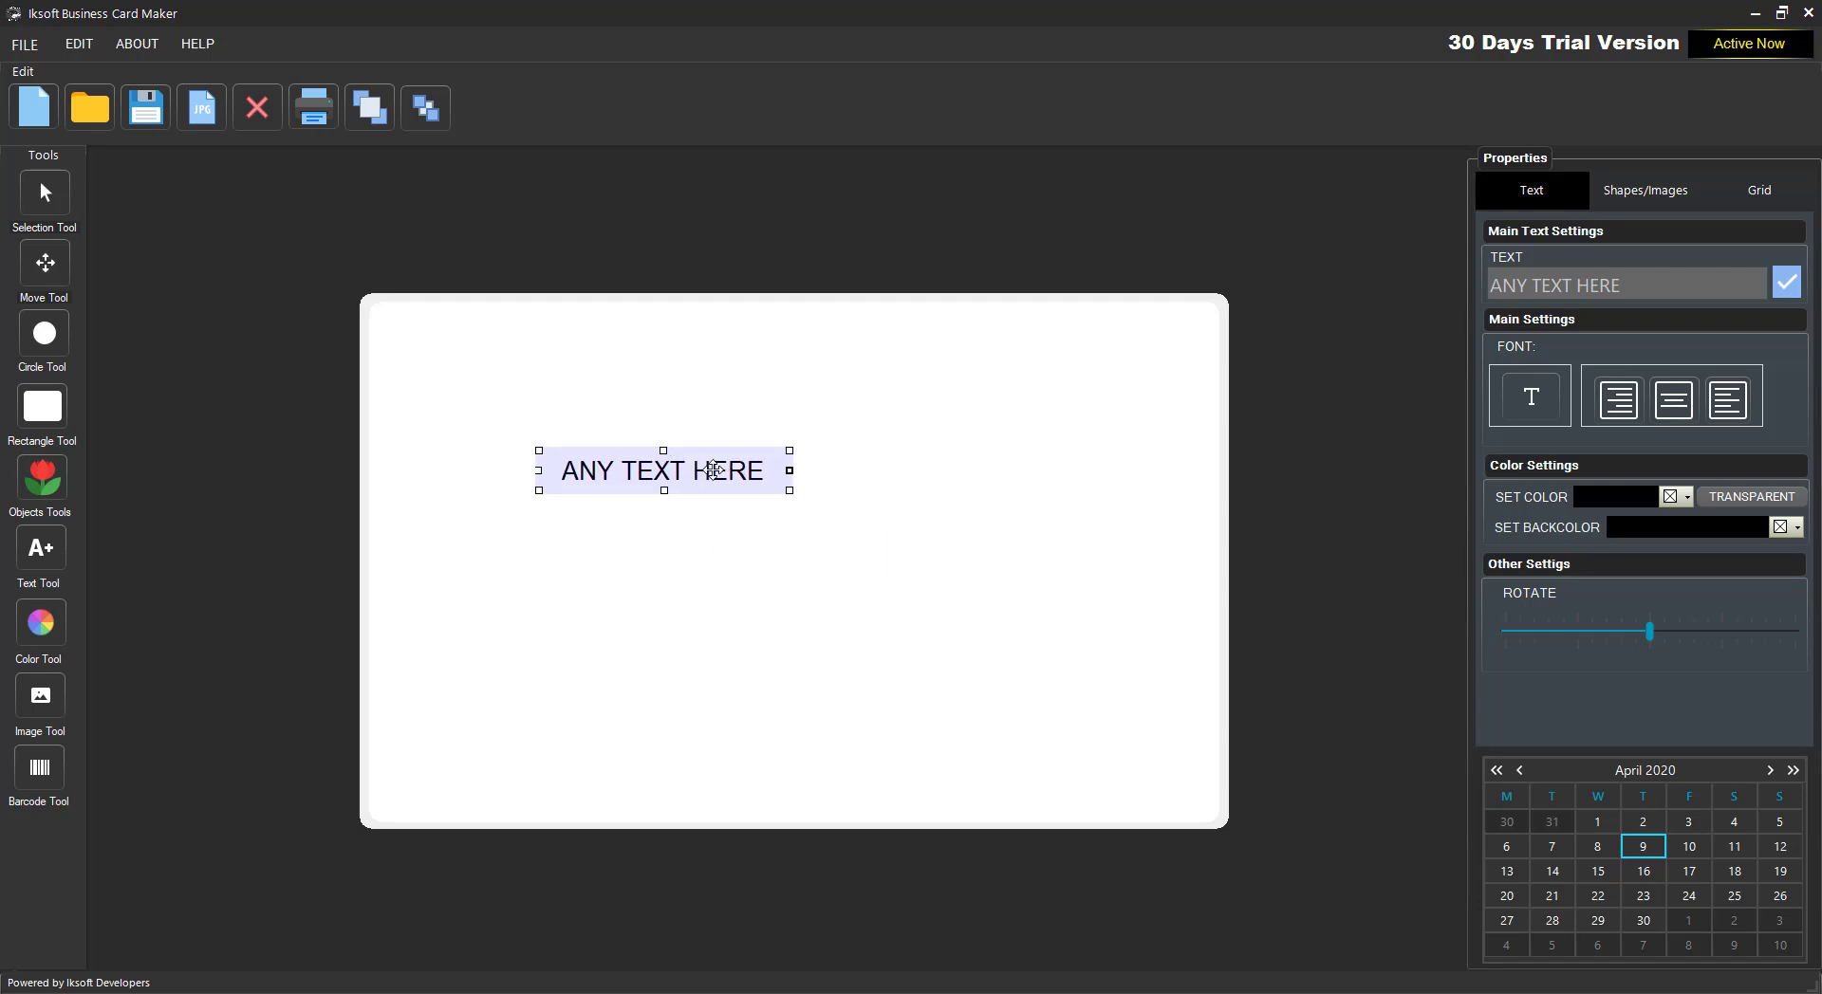
{"action": "left_click", "coordinate": [1686, 496]}
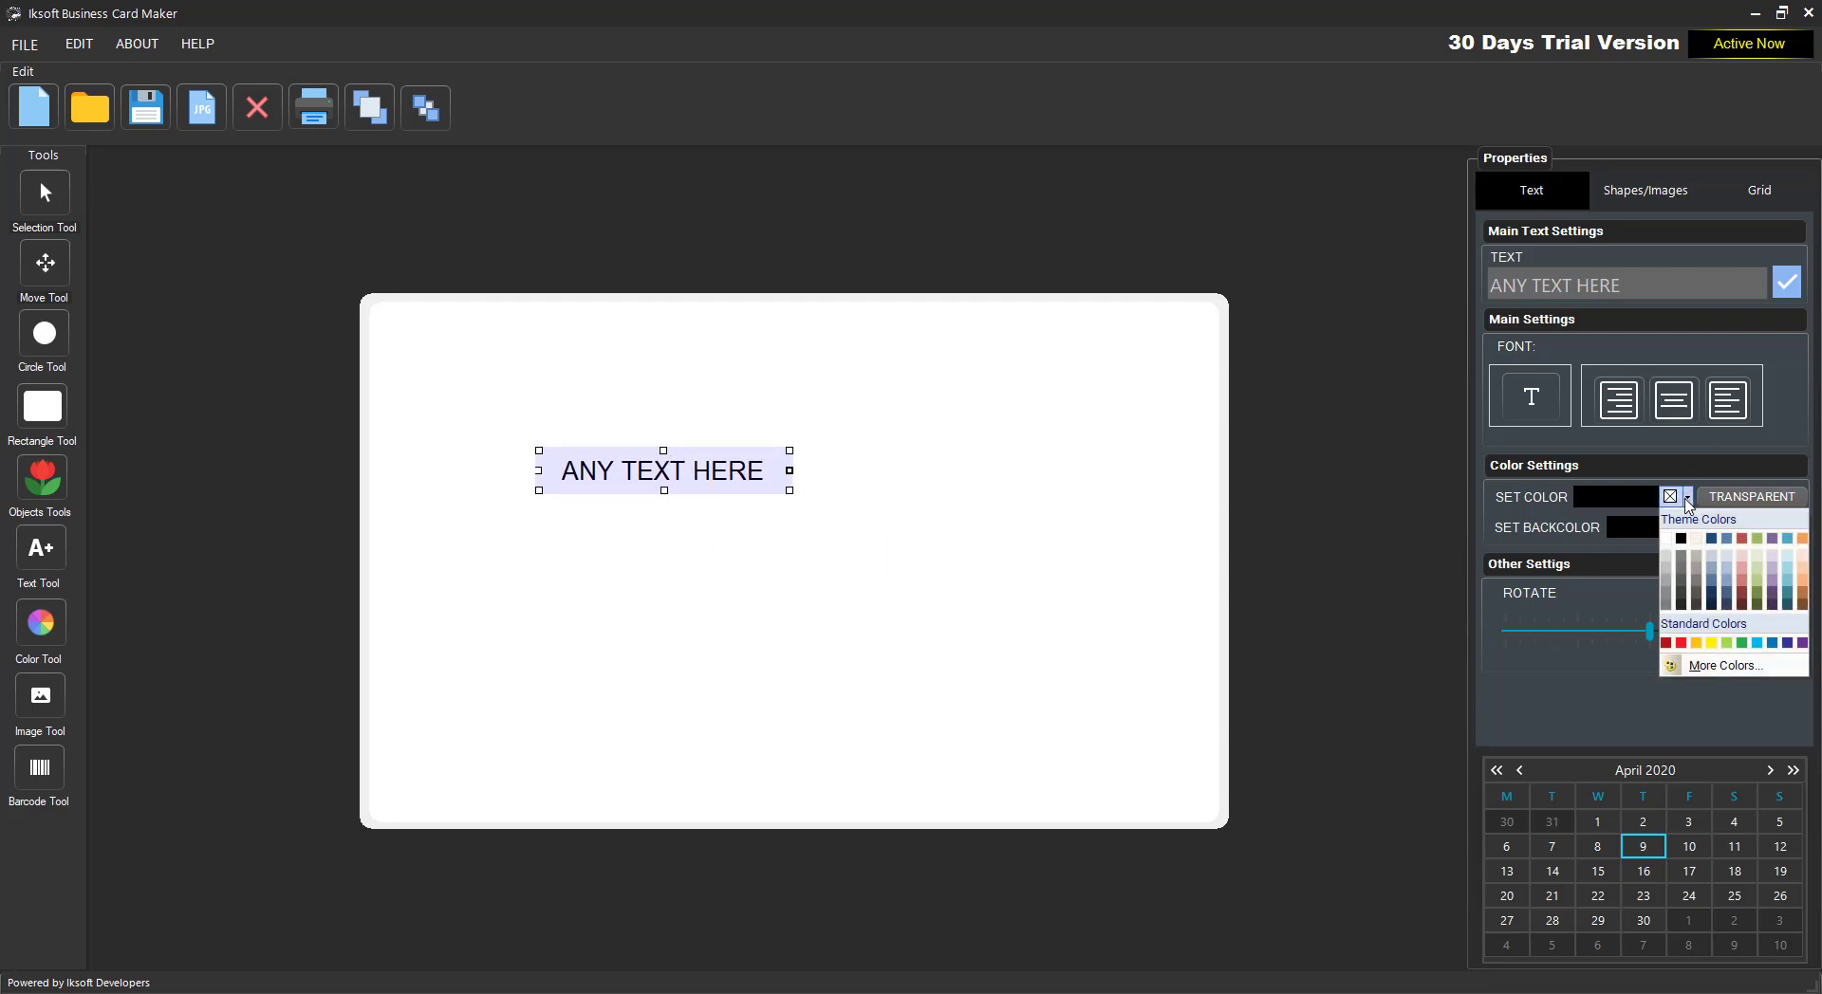
{"action": "left_click", "coordinate": [1742, 538]}
{"action": "left_click_drag", "start_coordinate": [708, 453], "coordinate": [820, 429]}
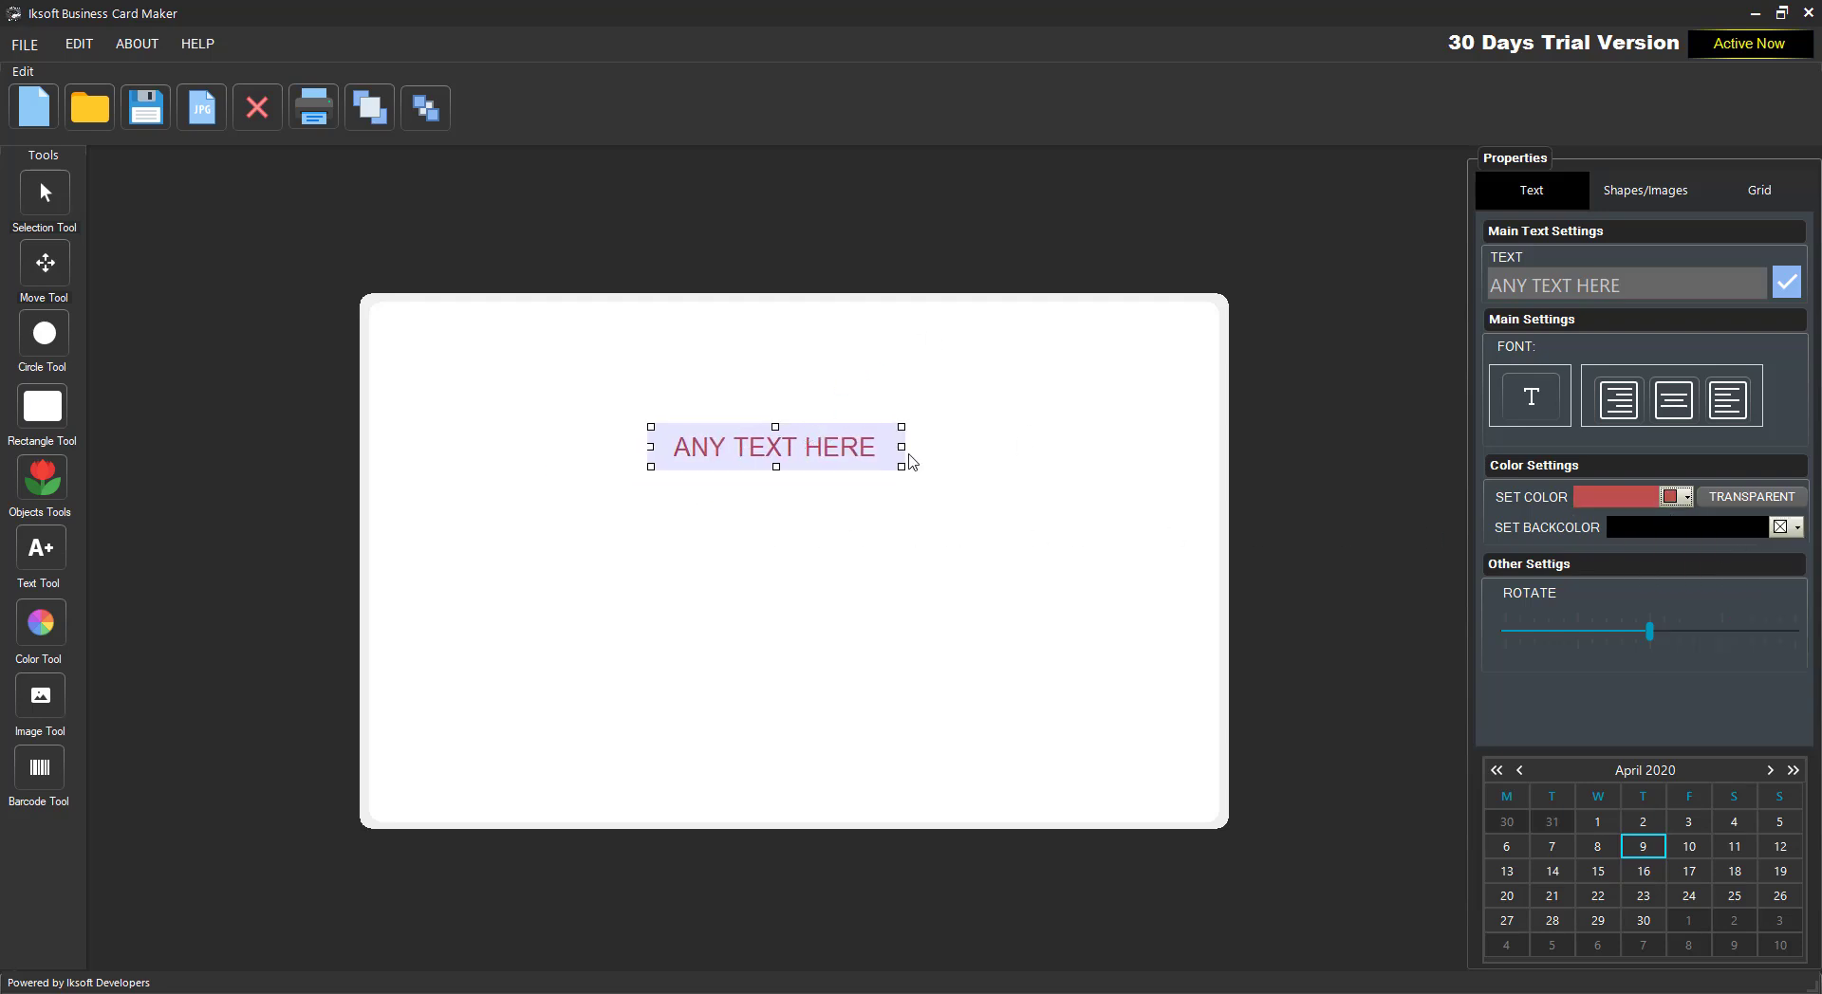
- Give the "ANY TEXT HERE" object a dark blue background and move it slightly higher on the card
{"action": "left_click", "coordinate": [1793, 531]}
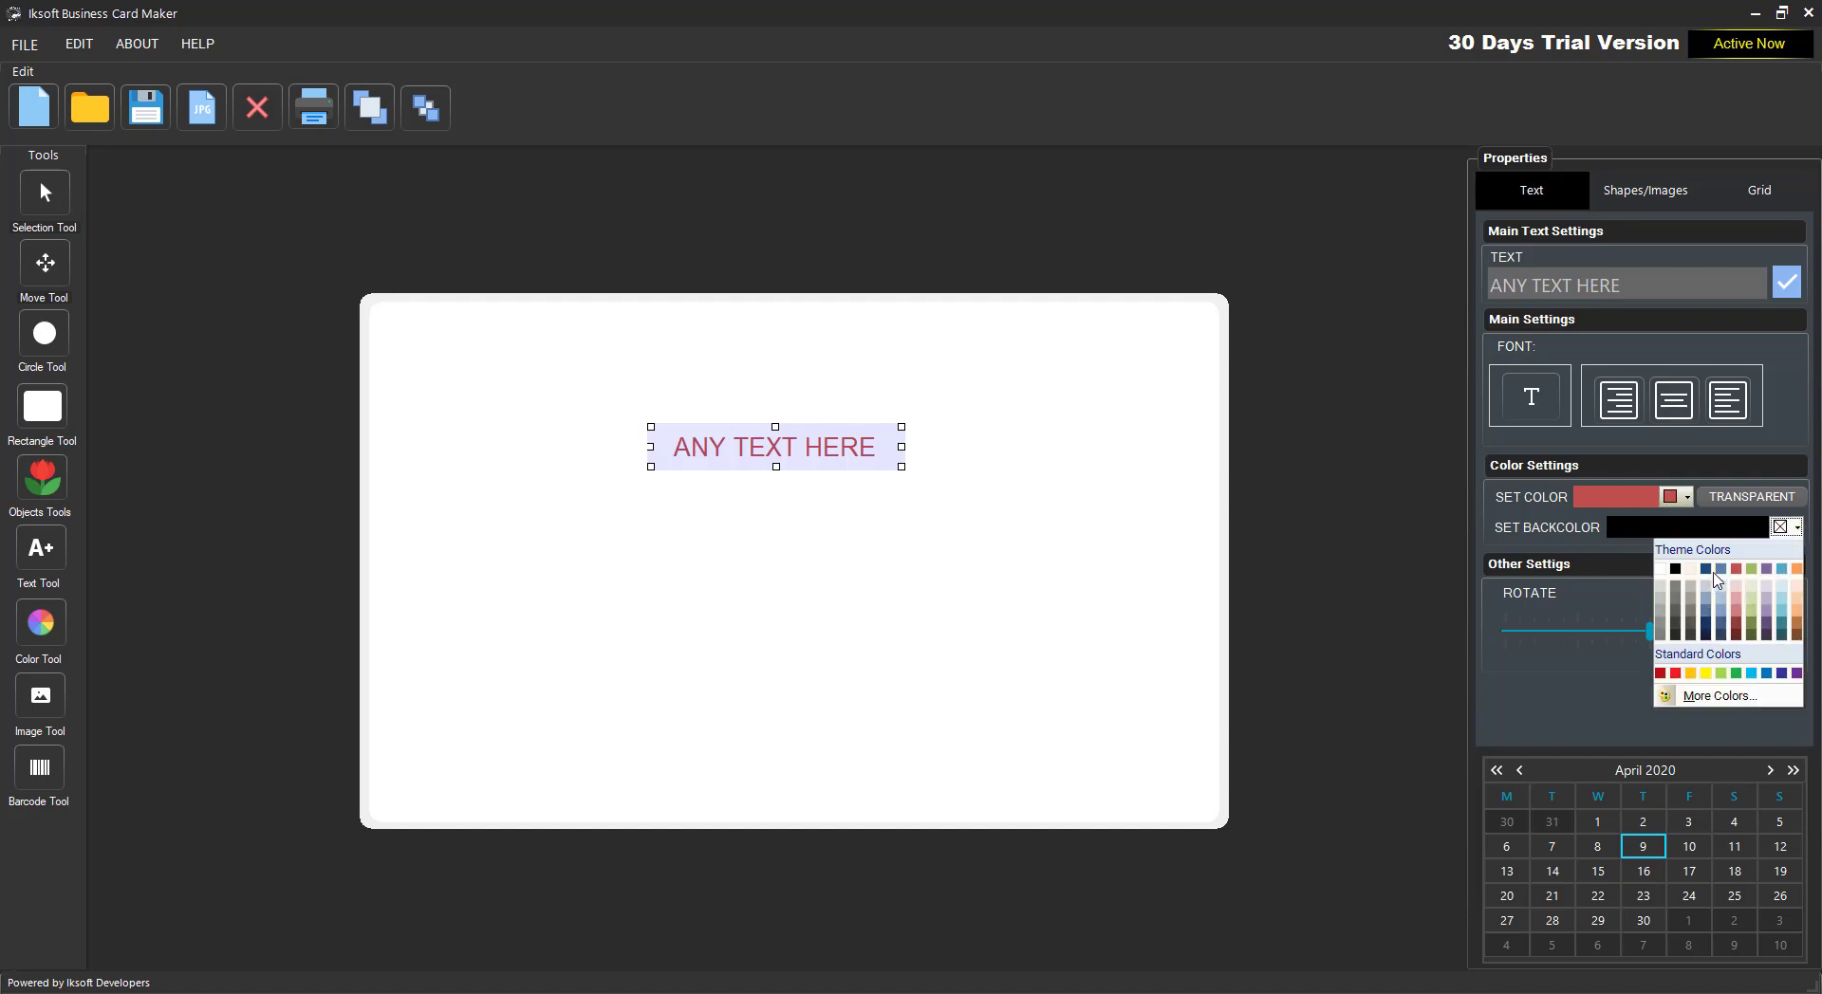
{"action": "left_click", "coordinate": [1712, 568]}
{"action": "left_click", "coordinate": [1781, 528]}
{"action": "left_click", "coordinate": [1706, 570]}
{"action": "left_click_drag", "start_coordinate": [828, 462], "coordinate": [844, 432]}
- Set the "ANY TEXT HERE" text colour to white and place the label in the card's upper right corner
{"action": "left_click", "coordinate": [1676, 498]}
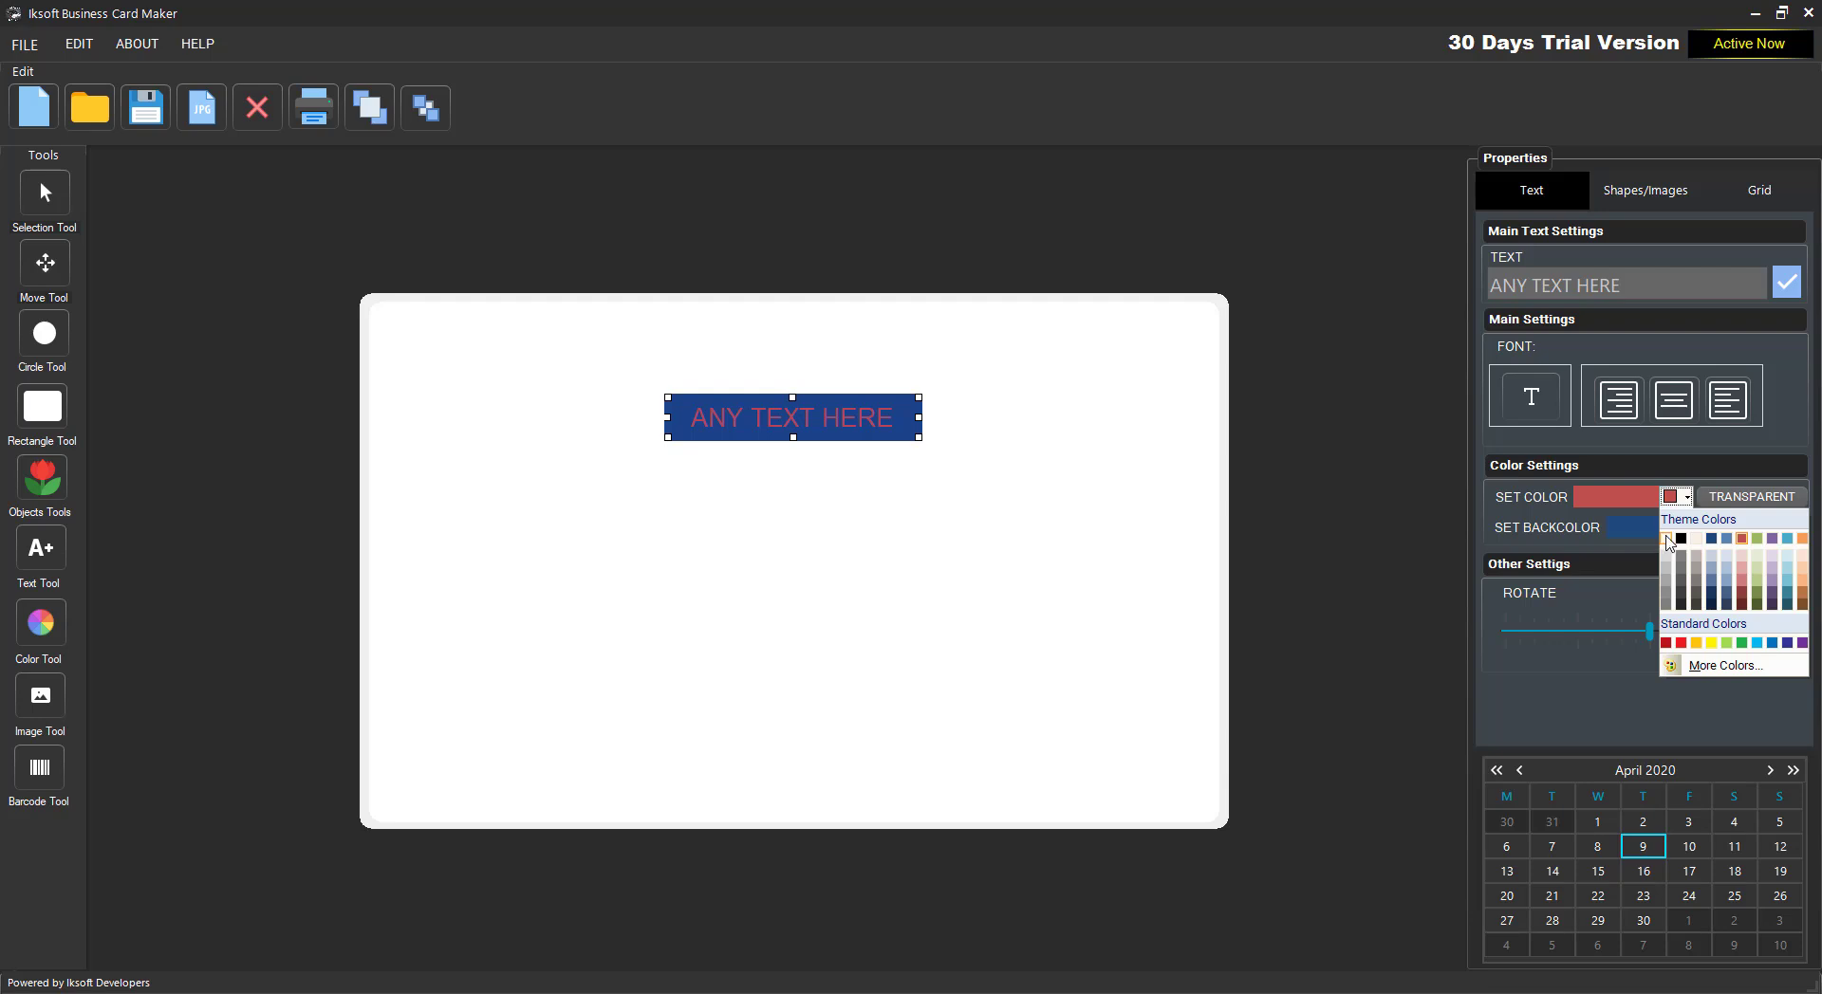
{"action": "left_click", "coordinate": [1665, 538]}
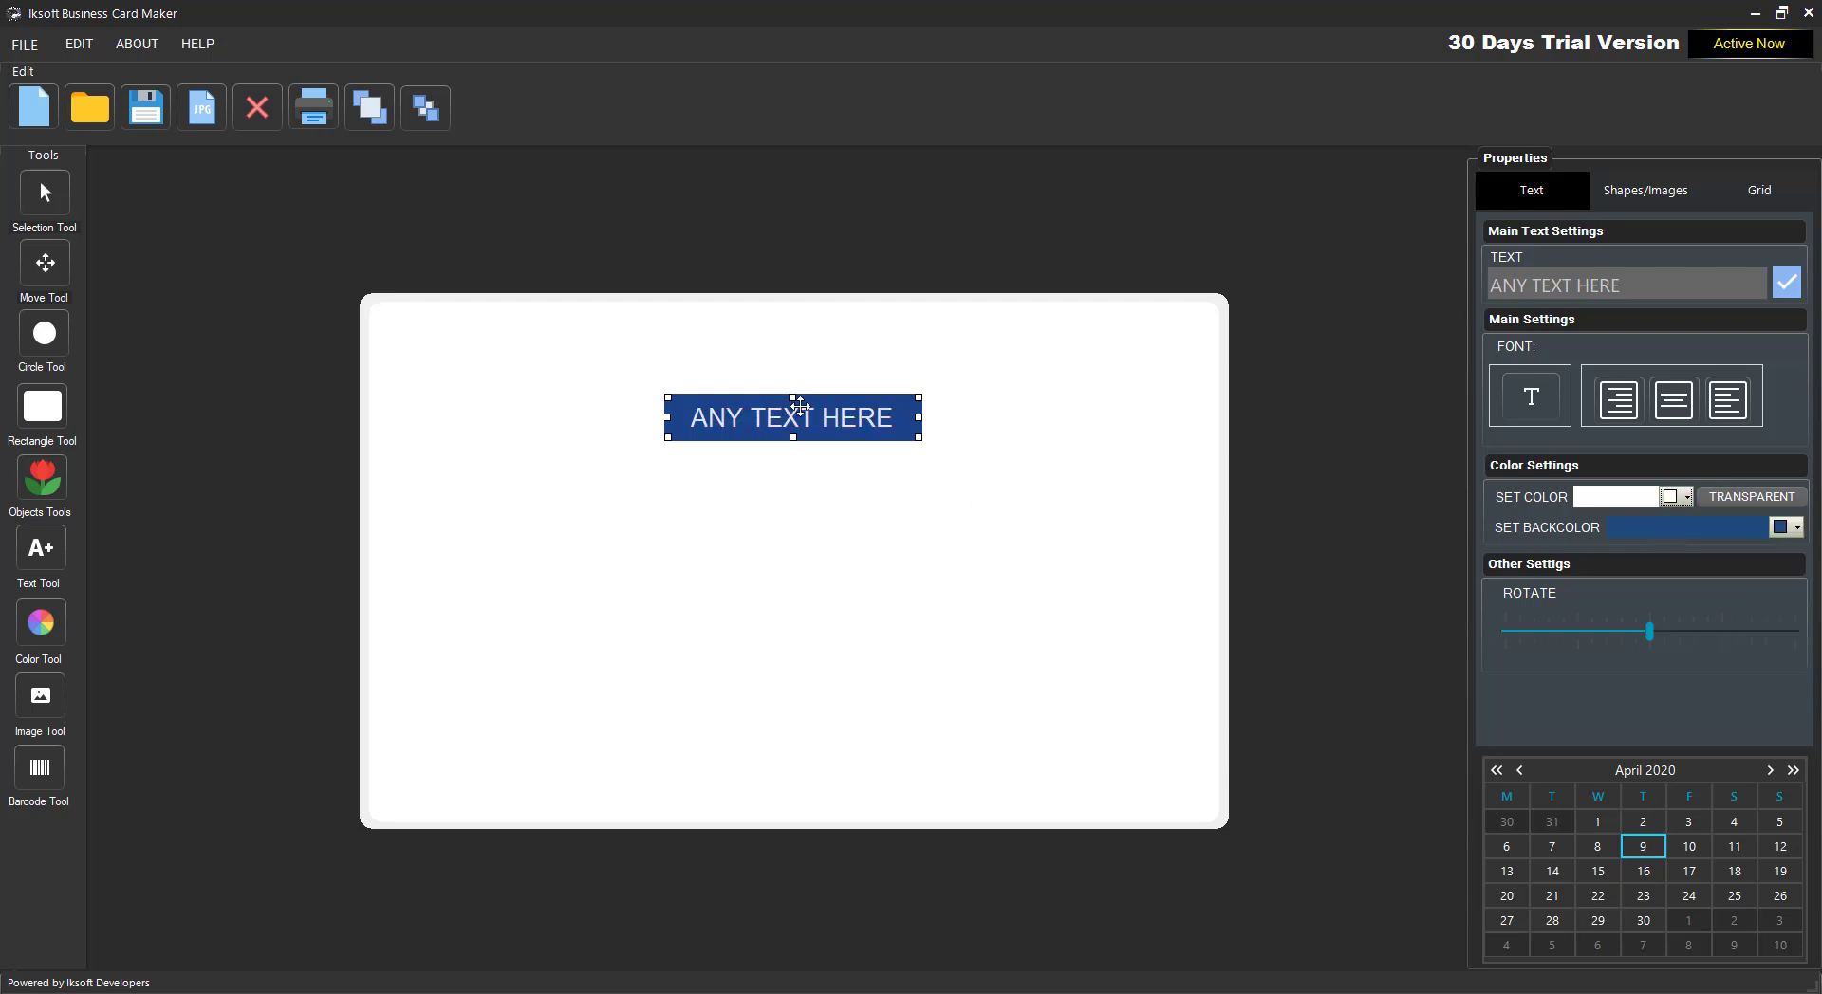
{"action": "left_click_drag", "start_coordinate": [795, 410], "coordinate": [1043, 363]}
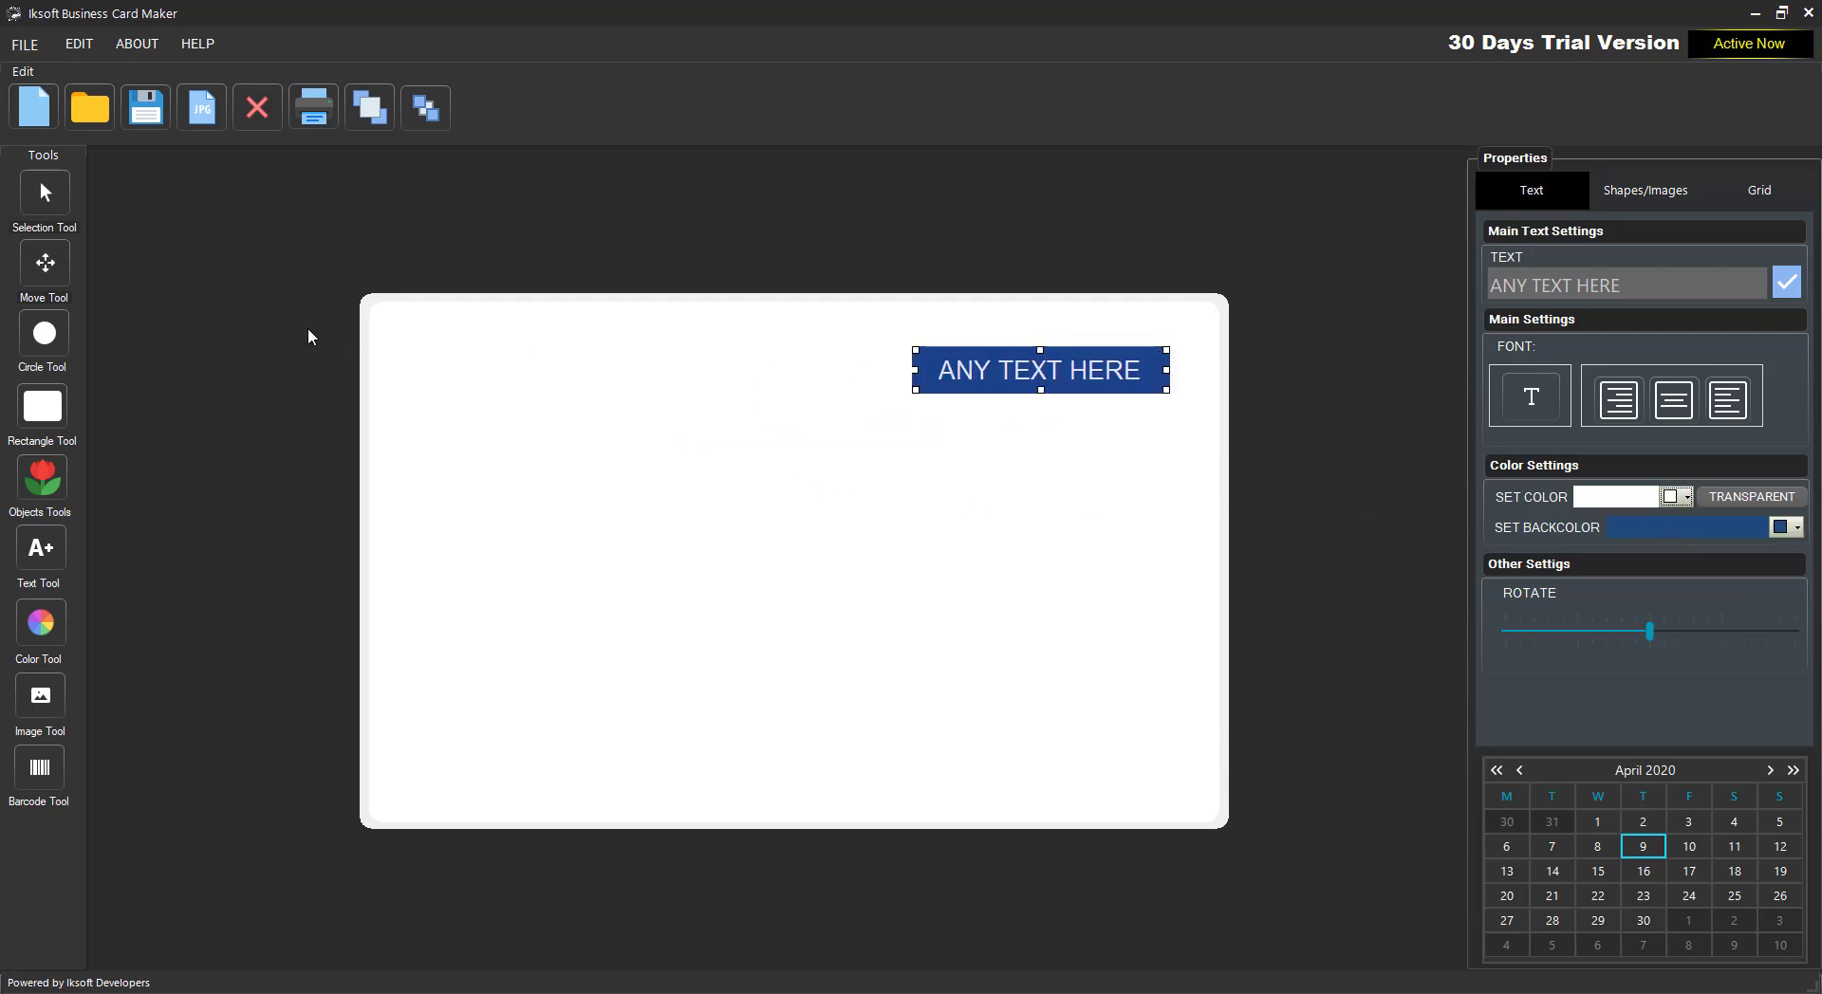
- Add a second text object and place it below the blue label on the card's right side
{"action": "right_click", "coordinate": [813, 437]}
{"action": "left_click", "coordinate": [827, 447]}
{"action": "left_click_drag", "start_coordinate": [780, 586], "coordinate": [1082, 460]}
- Add a third text object and place it beneath the second one on the card's right side
{"action": "right_click", "coordinate": [696, 480]}
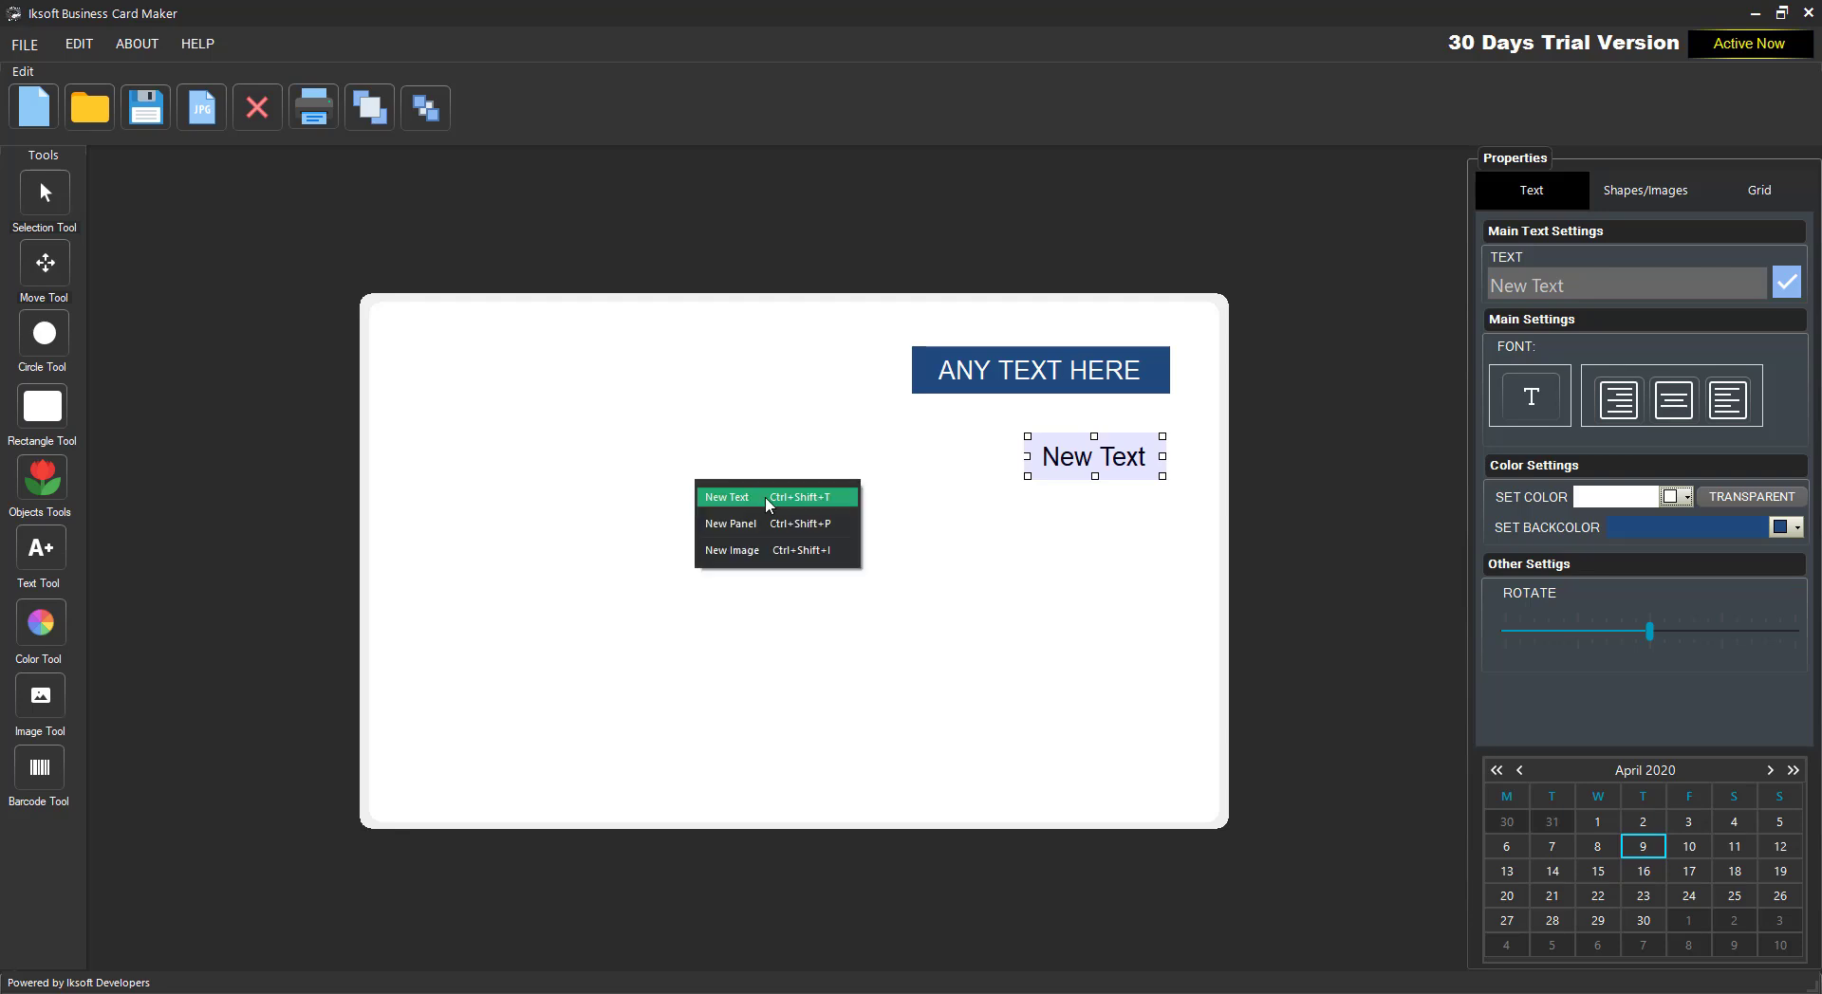
{"action": "left_click", "coordinate": [750, 491]}
{"action": "left_click_drag", "start_coordinate": [817, 559], "coordinate": [1059, 521]}
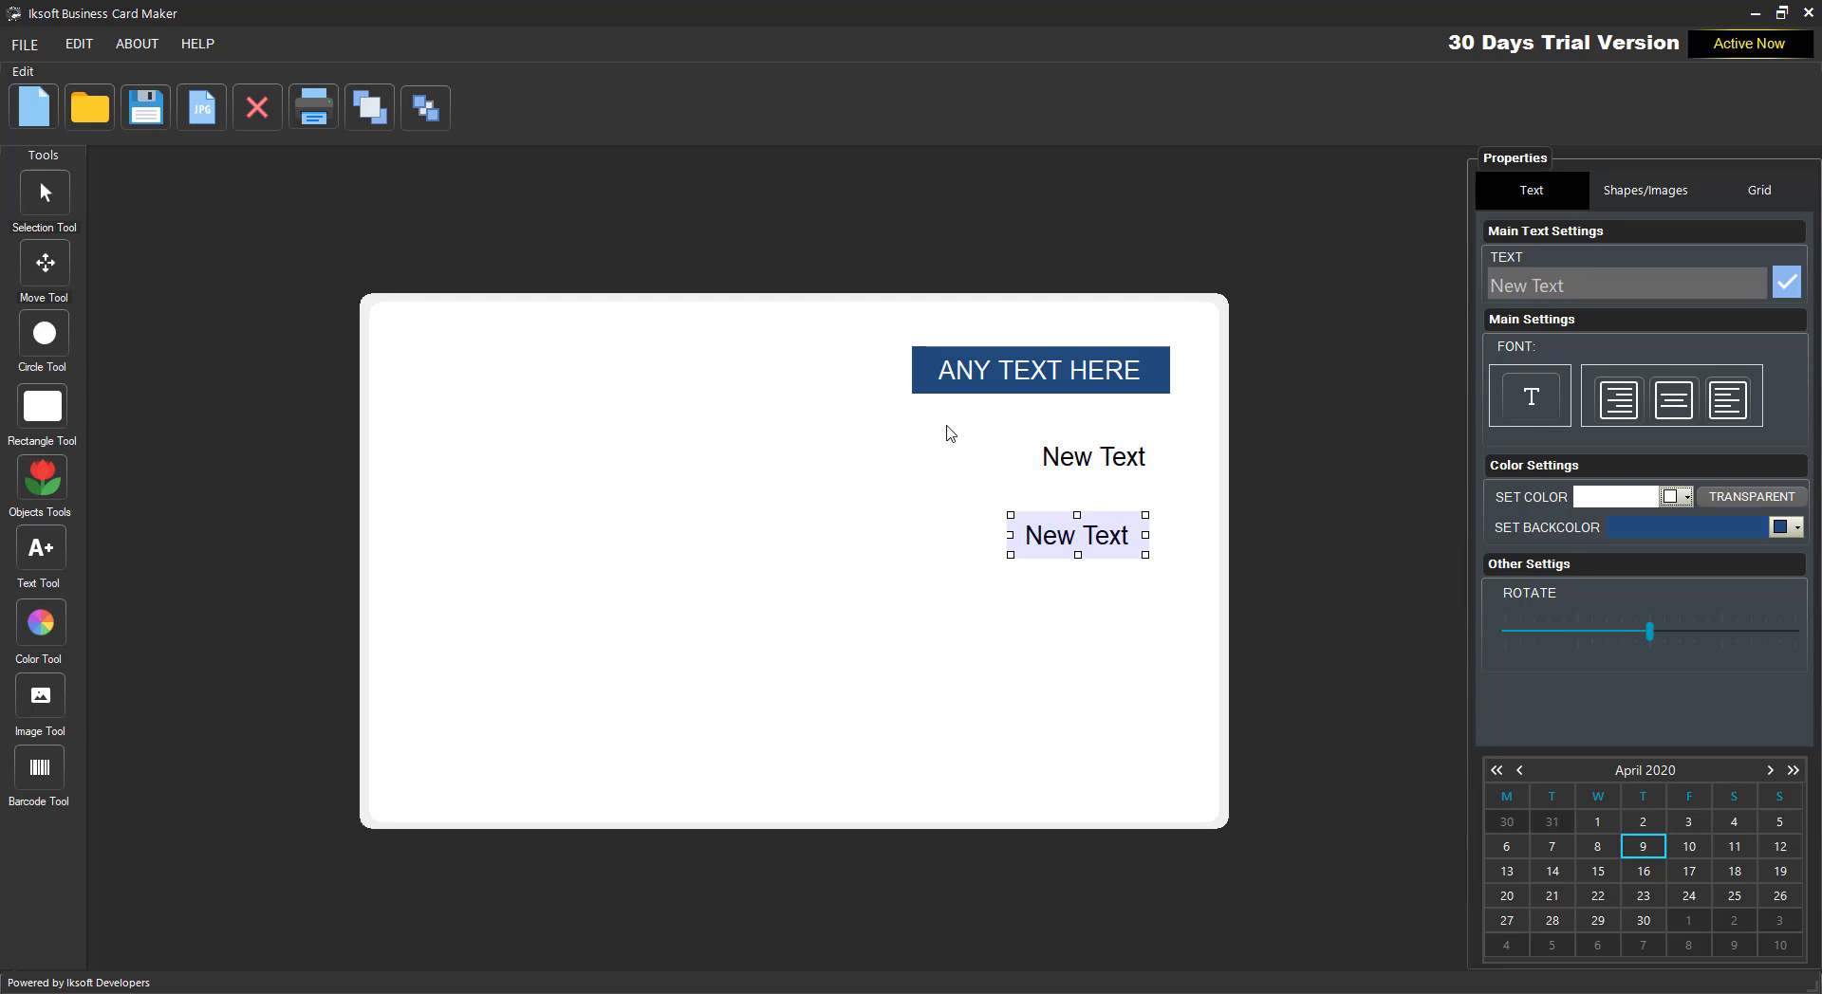
- Widen the third text box leftward and try left and right alignment, ending with its text centred
{"action": "left_click_drag", "start_coordinate": [1010, 536], "coordinate": [784, 533]}
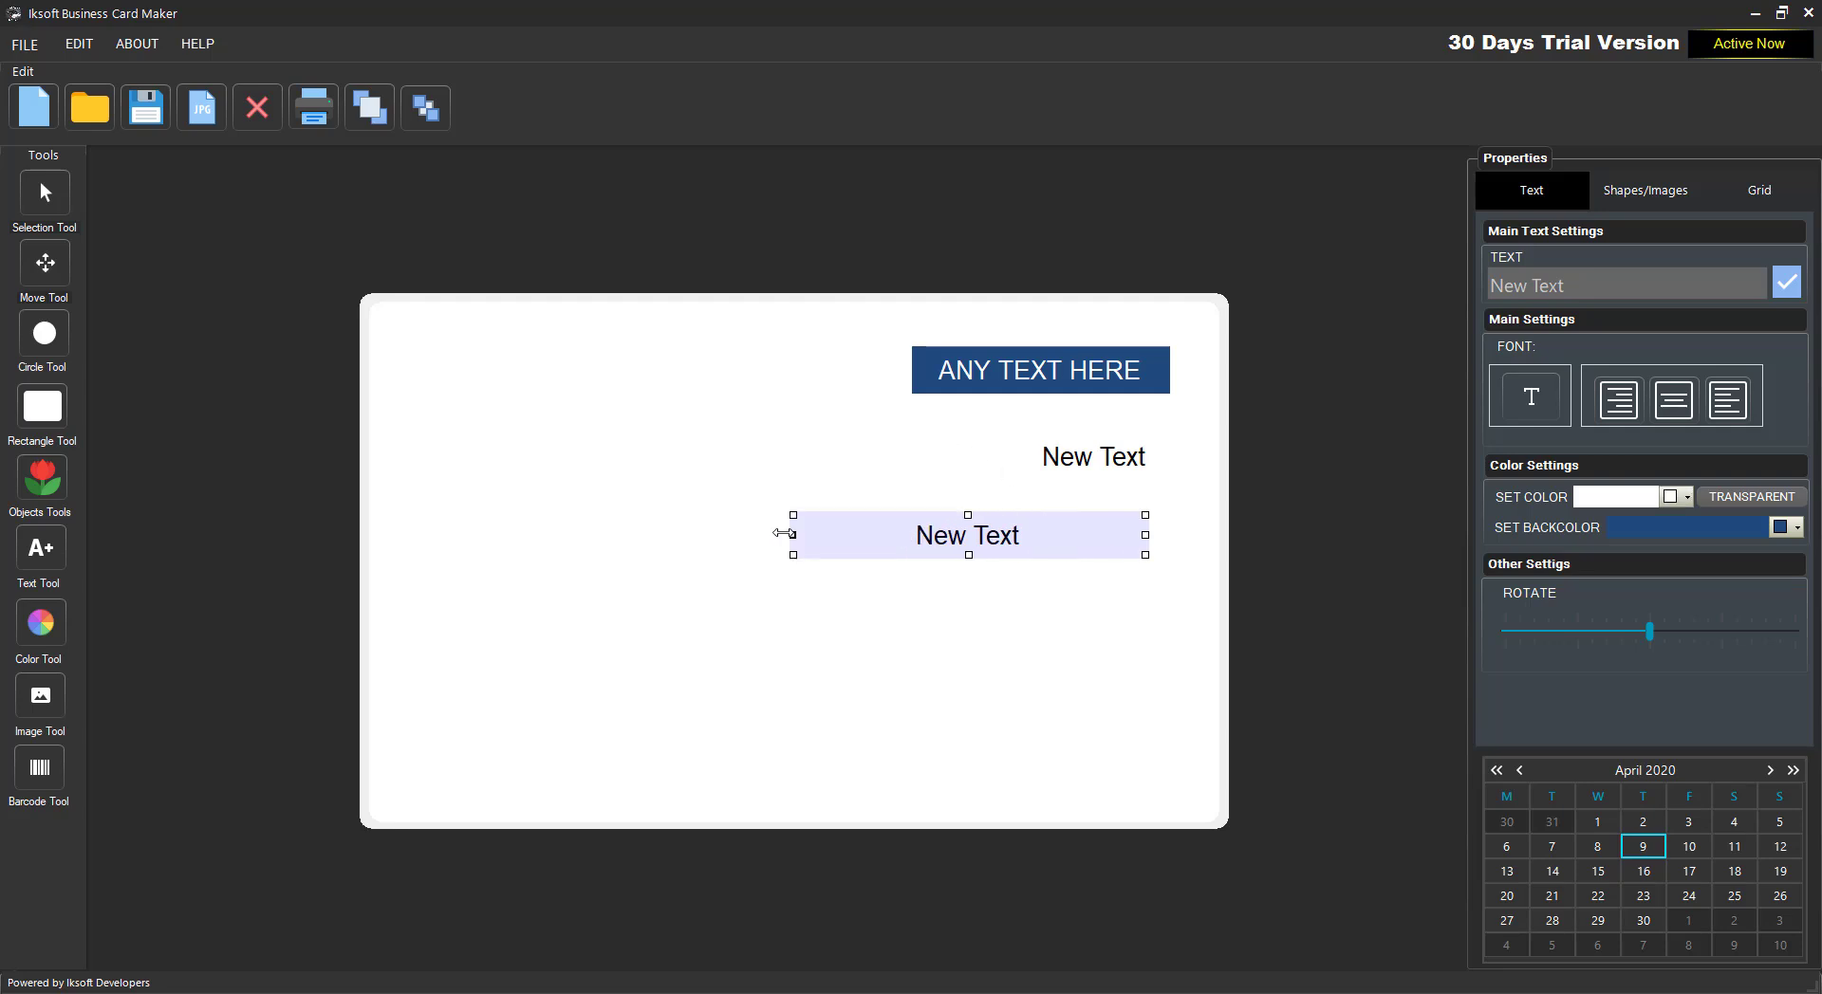
{"action": "left_click", "coordinate": [1610, 407]}
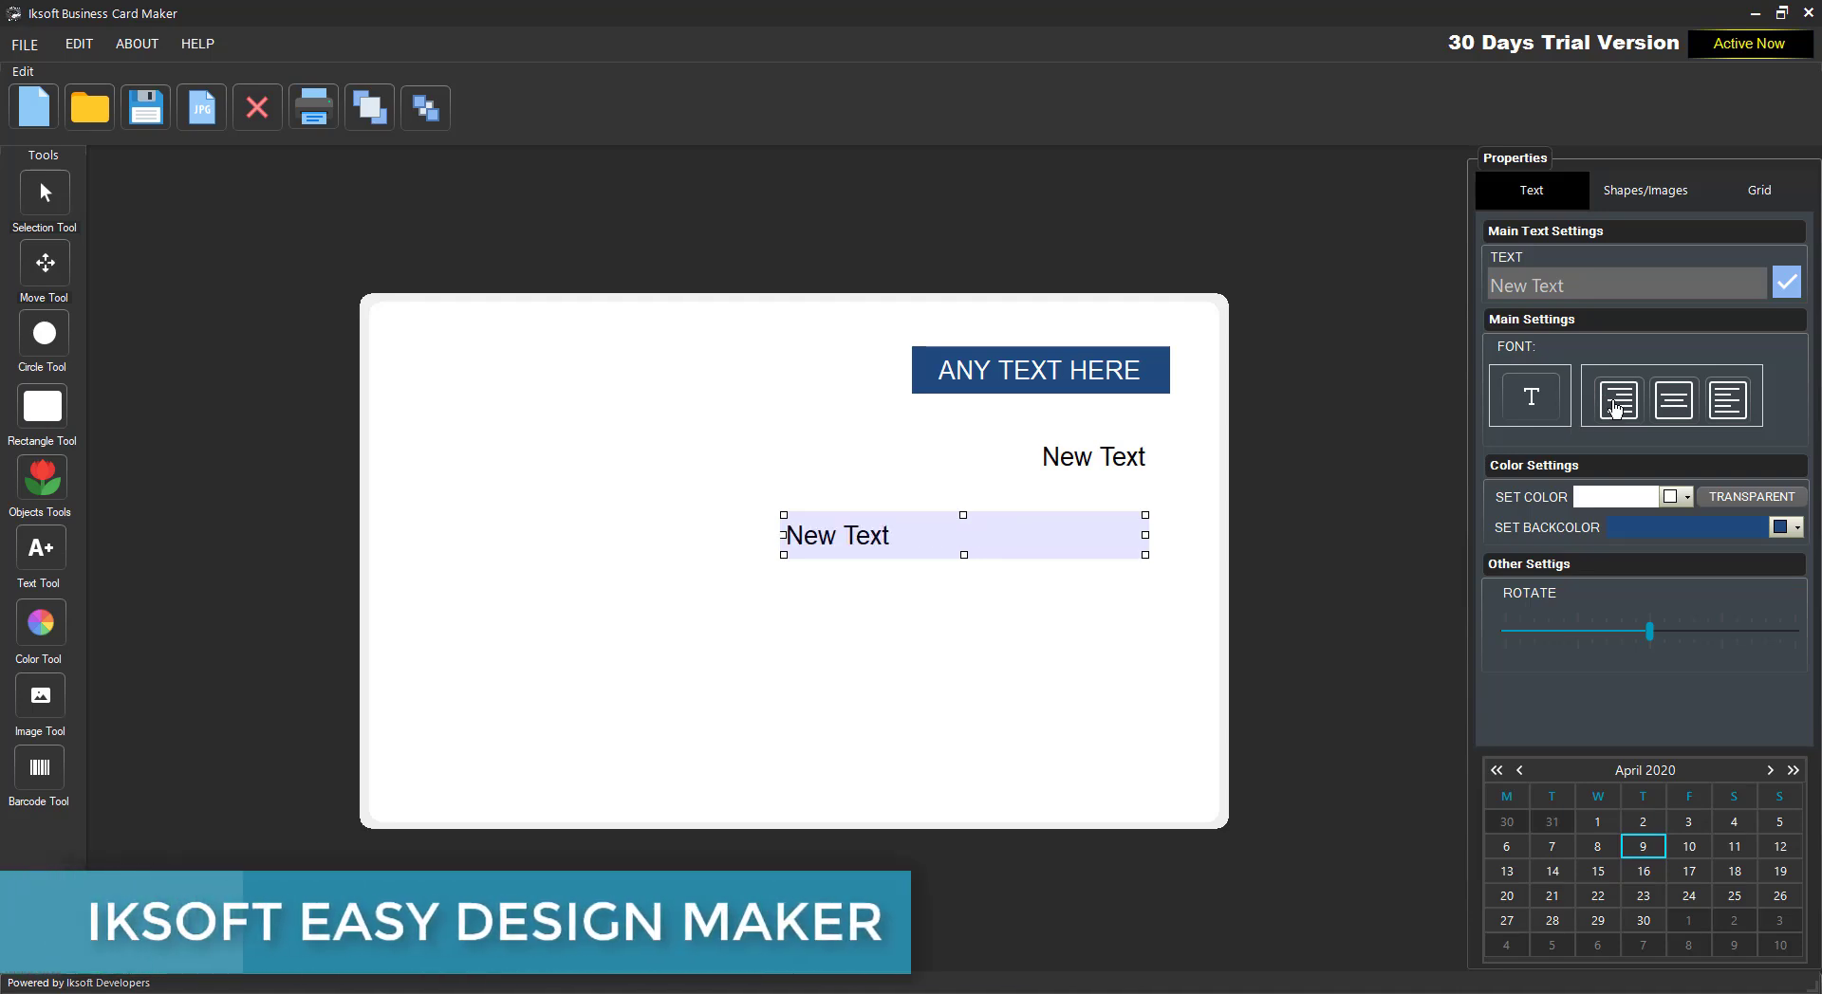
{"action": "left_click", "coordinate": [1734, 406]}
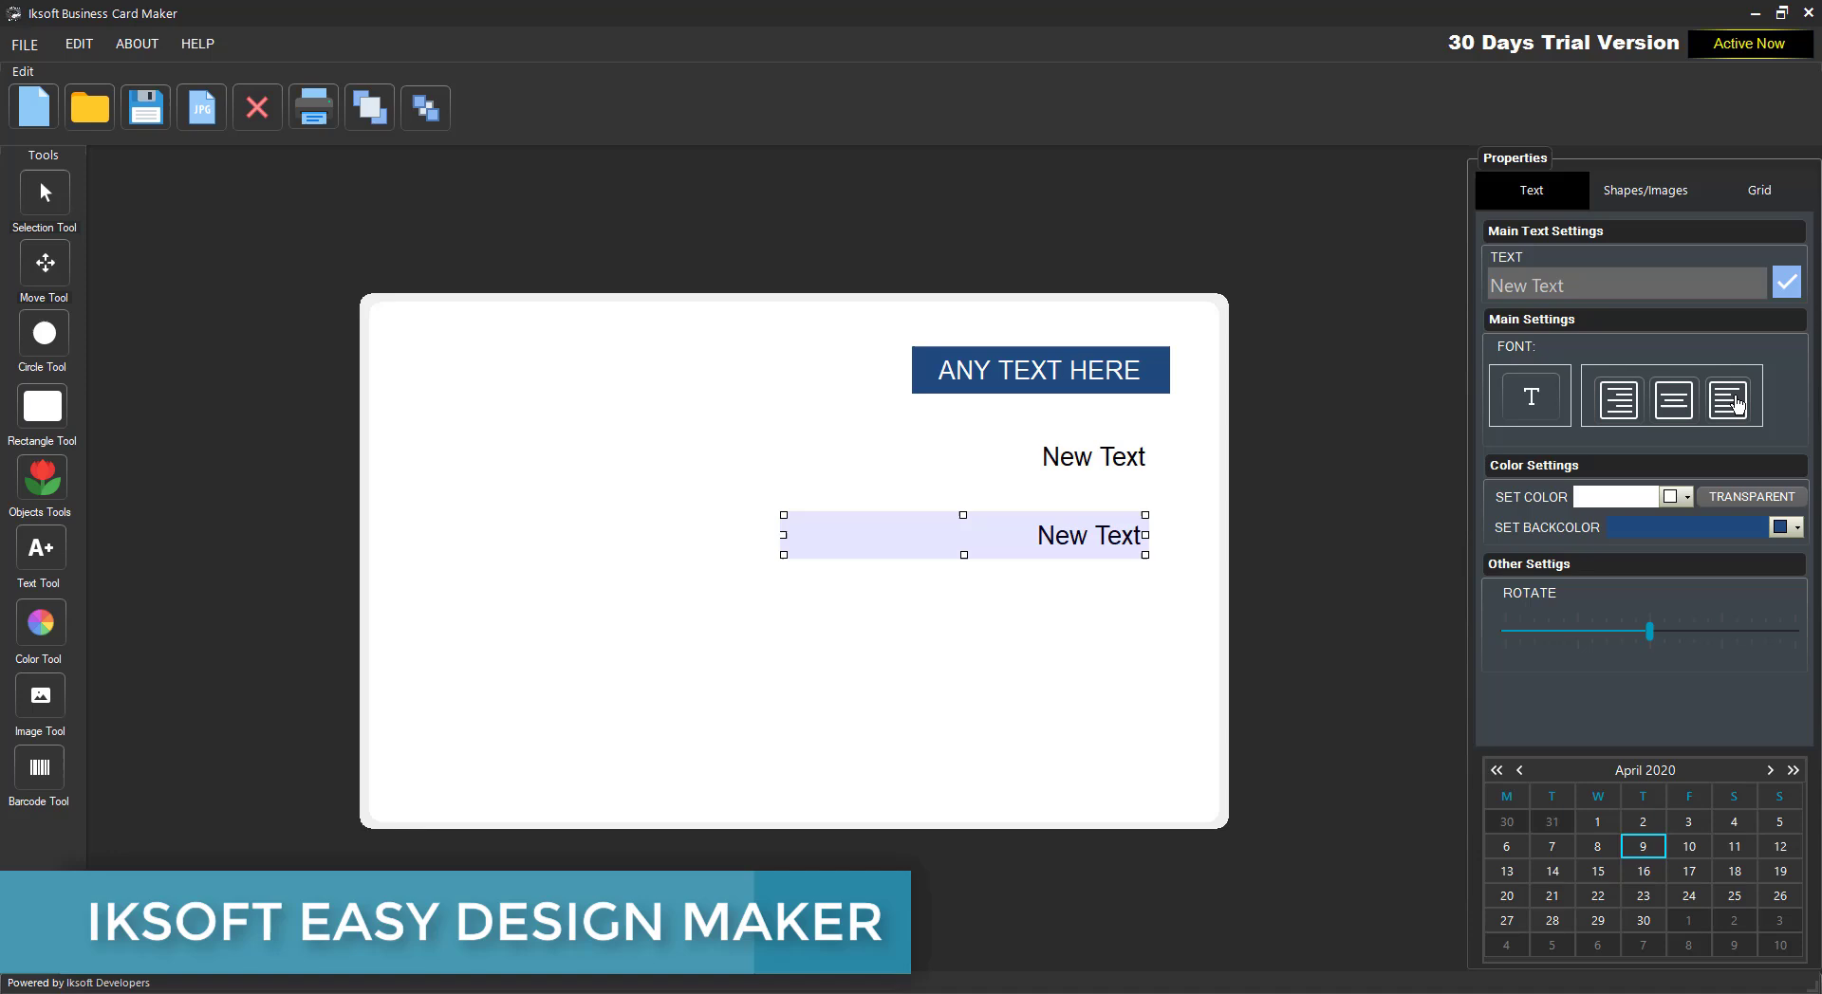
{"action": "left_click", "coordinate": [1675, 401]}
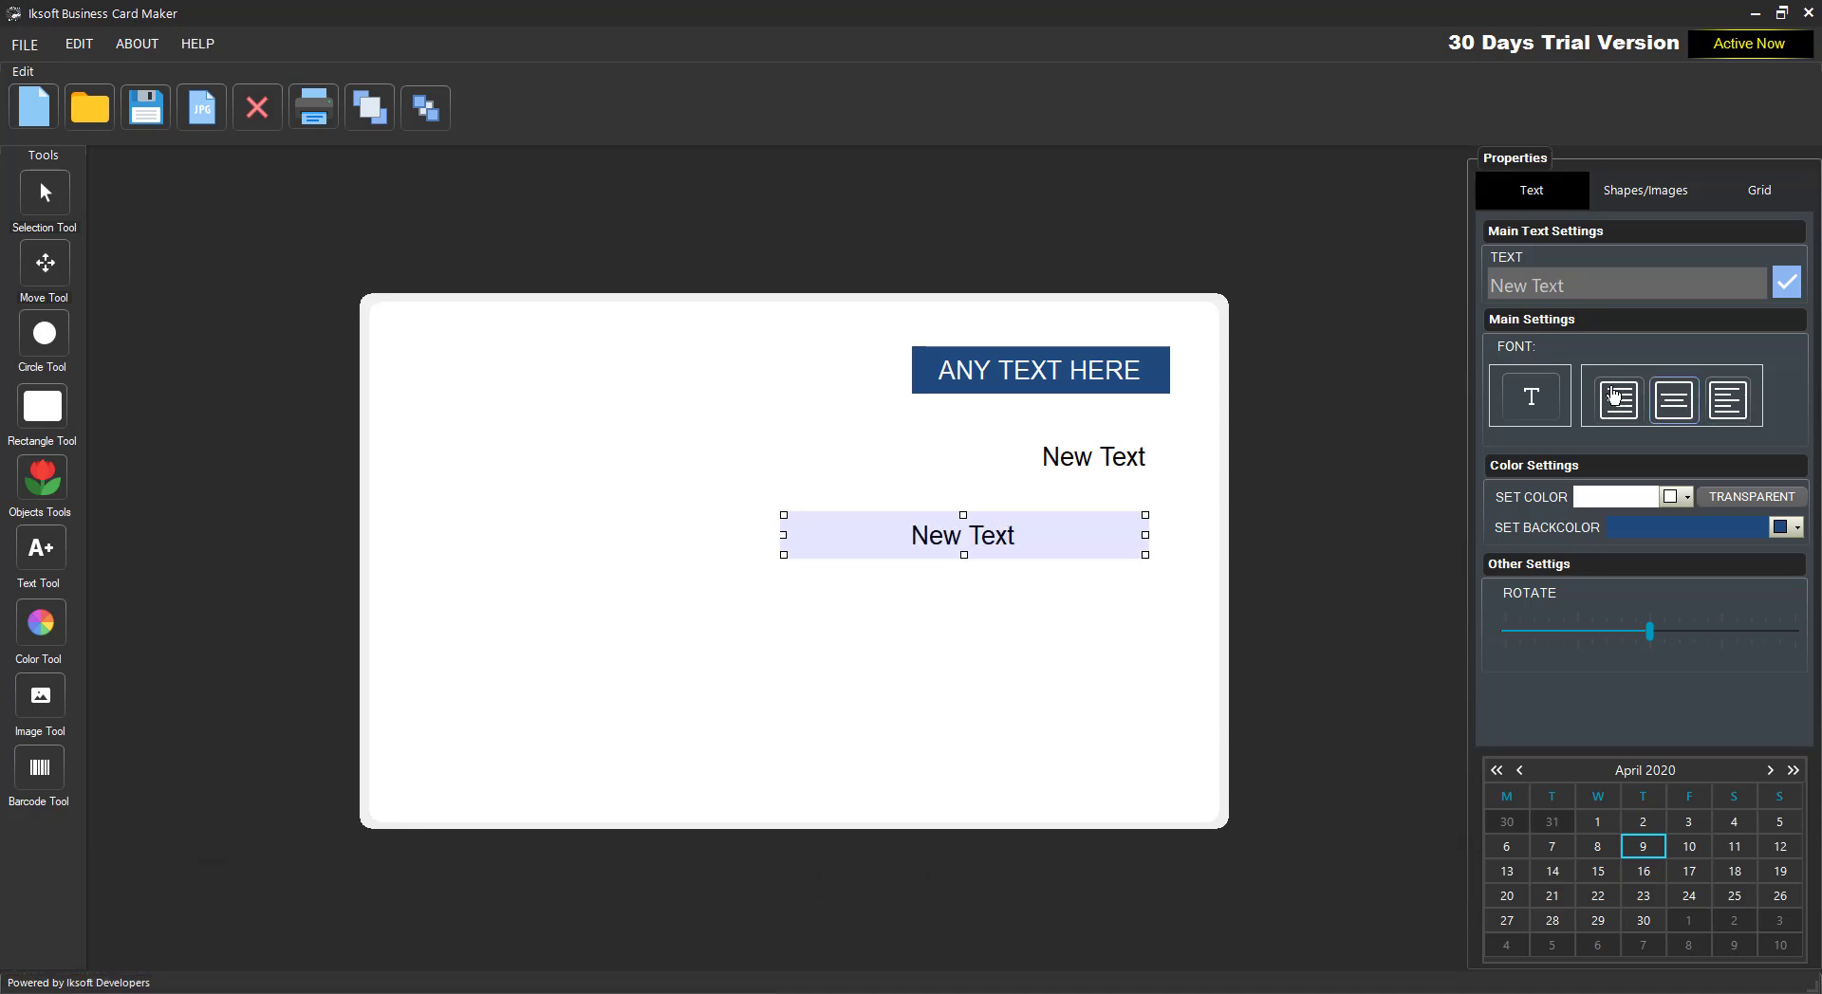
- Set the third text object's font size to 36 and move it left toward the middle of the card
{"action": "left_click", "coordinate": [1537, 398]}
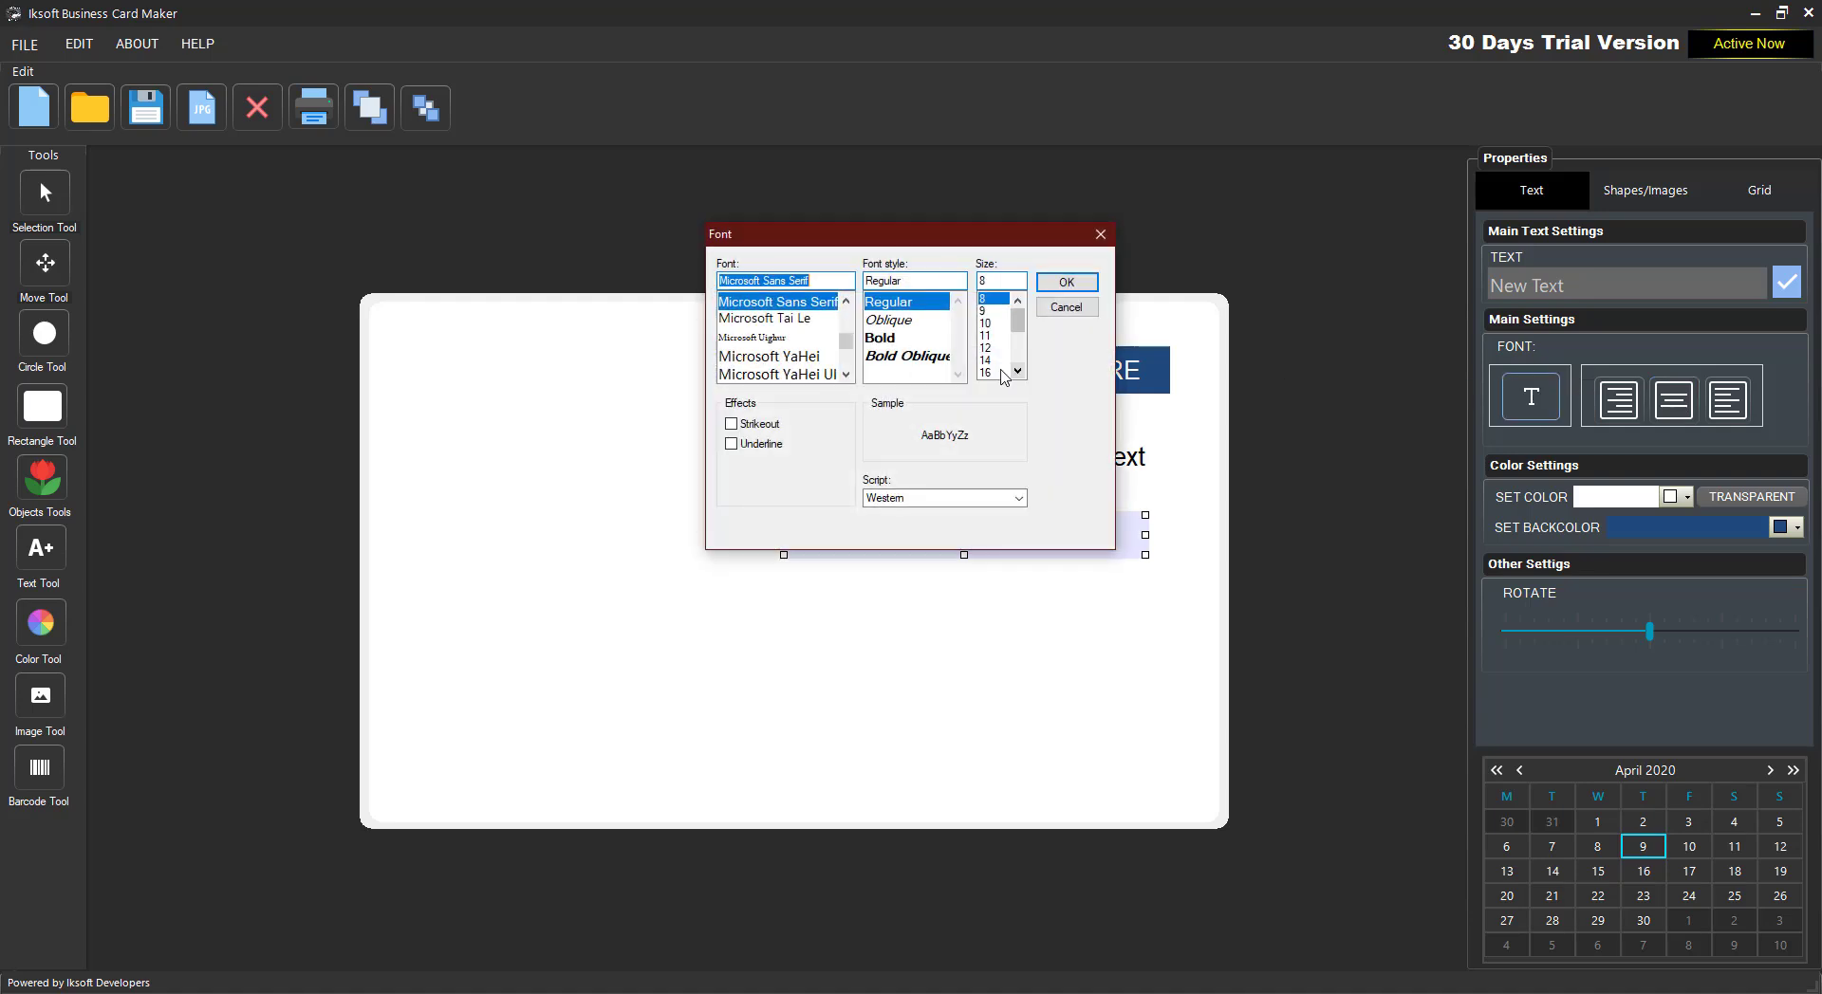
{"action": "scroll", "coordinate": [1005, 360], "scroll_direction": "down", "scroll_amount": 3}
{"action": "left_click", "coordinate": [988, 348]}
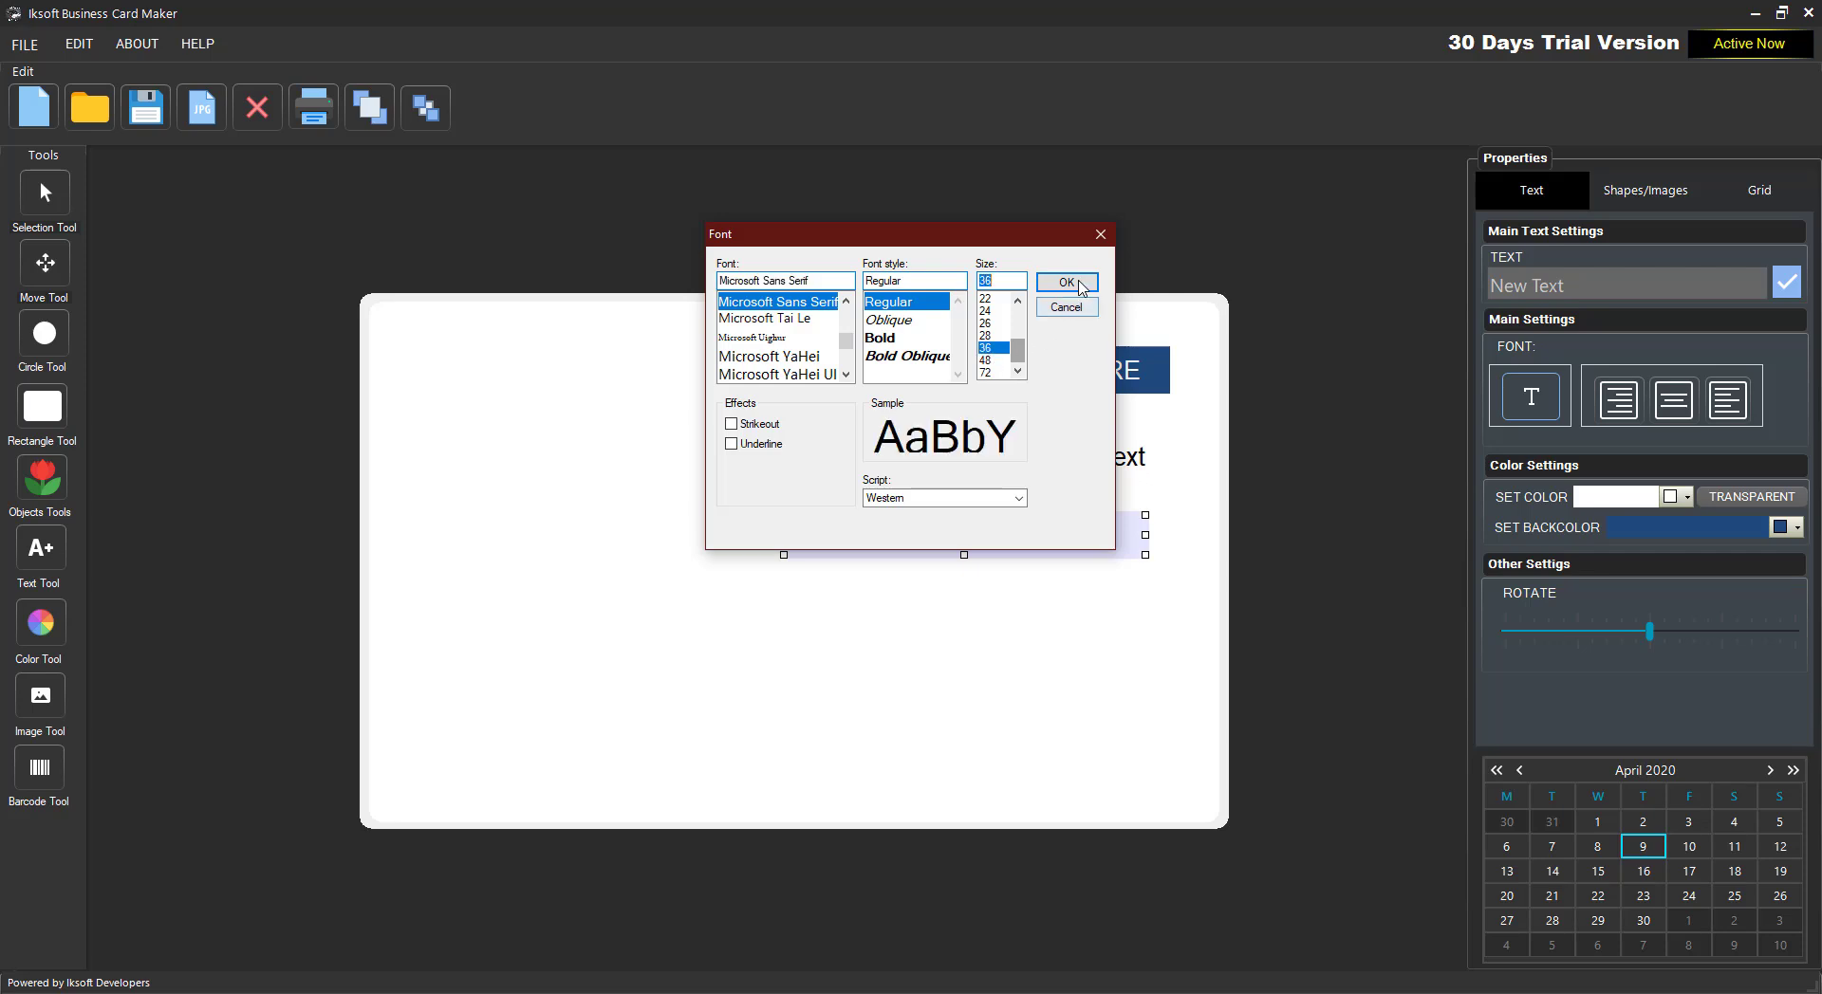
{"action": "left_click", "coordinate": [1067, 283]}
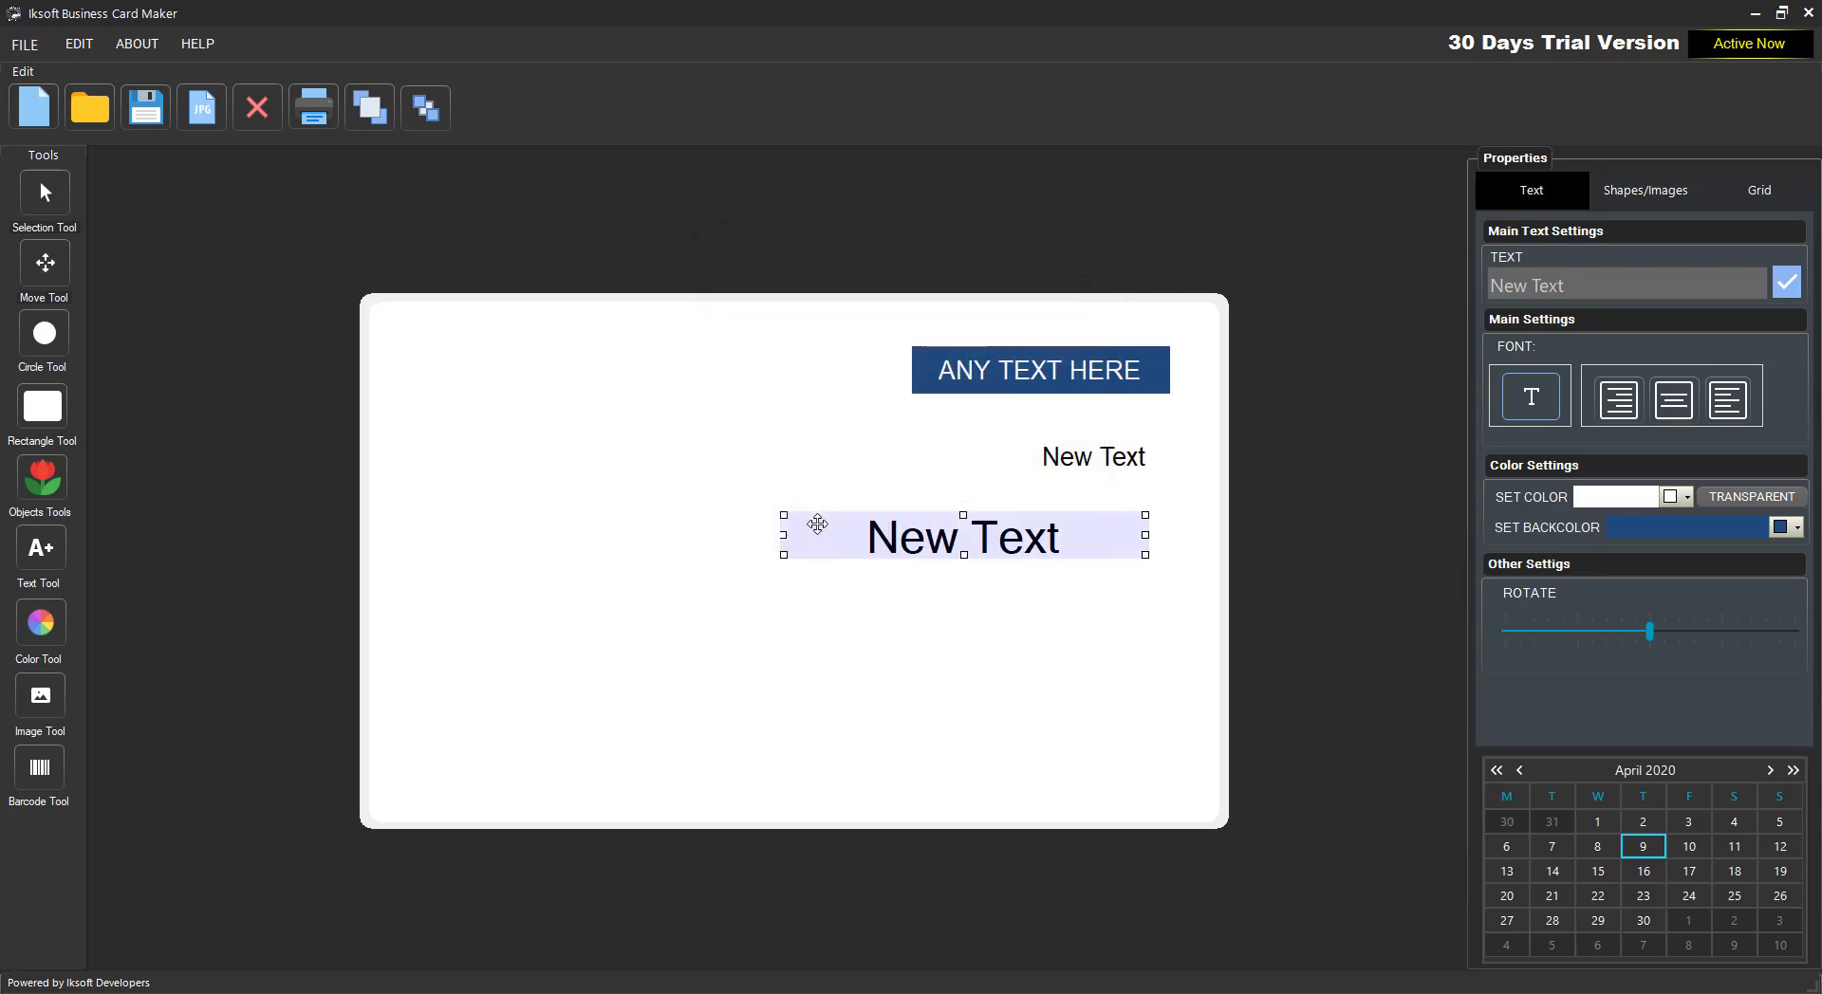
{"action": "left_click_drag", "start_coordinate": [726, 515], "coordinate": [616, 519]}
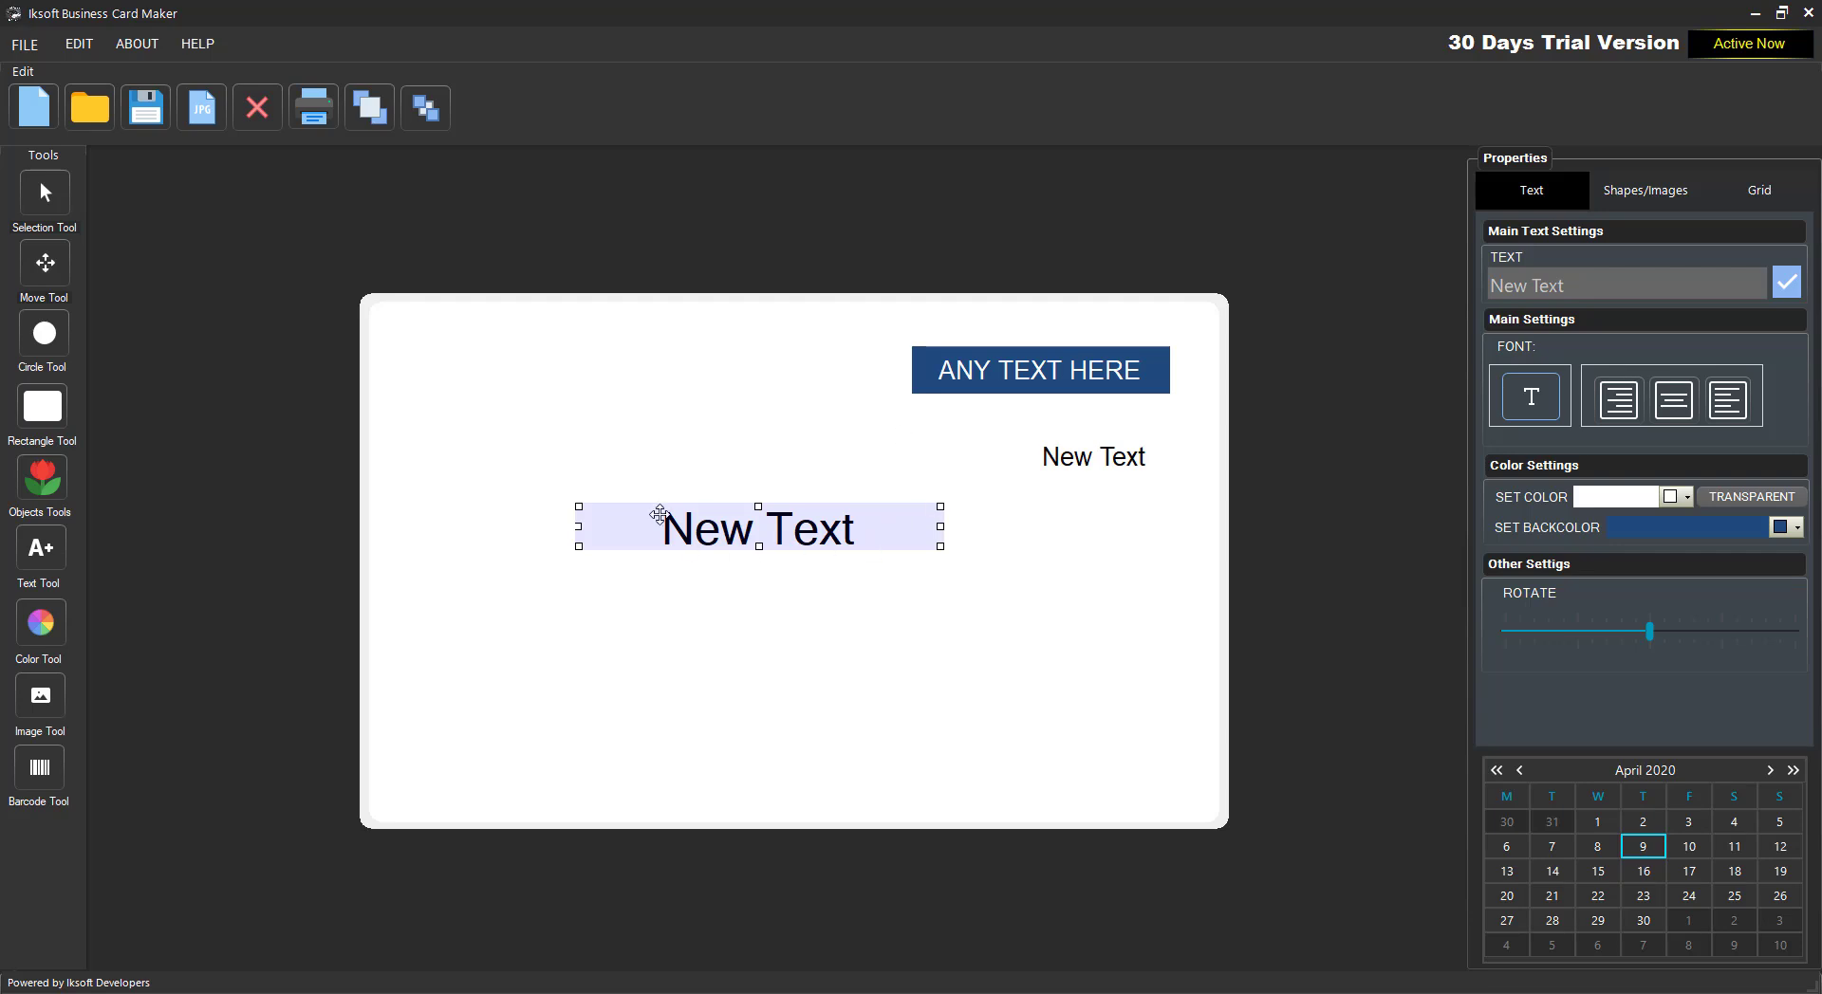
- Delete the two New Text objects and the blue ANY TEXT HERE label from the card
{"action": "left_click", "coordinate": [1094, 457]}
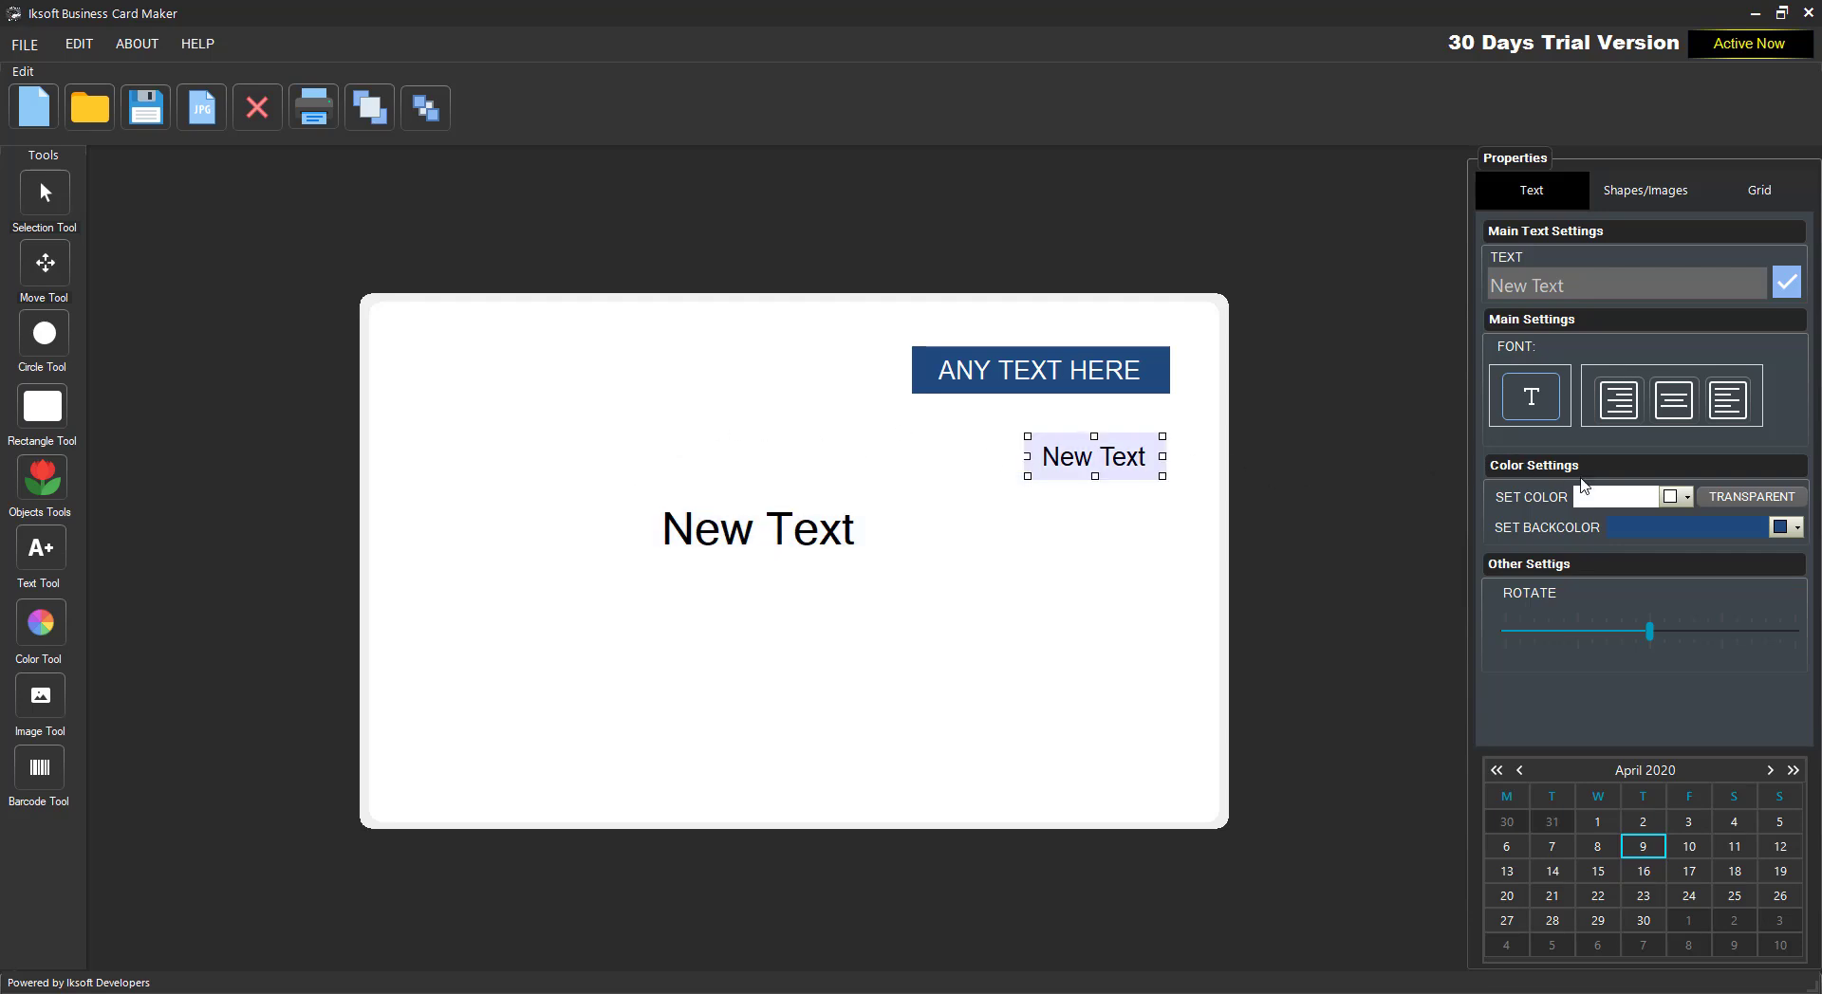
{"action": "left_click", "coordinate": [773, 523]}
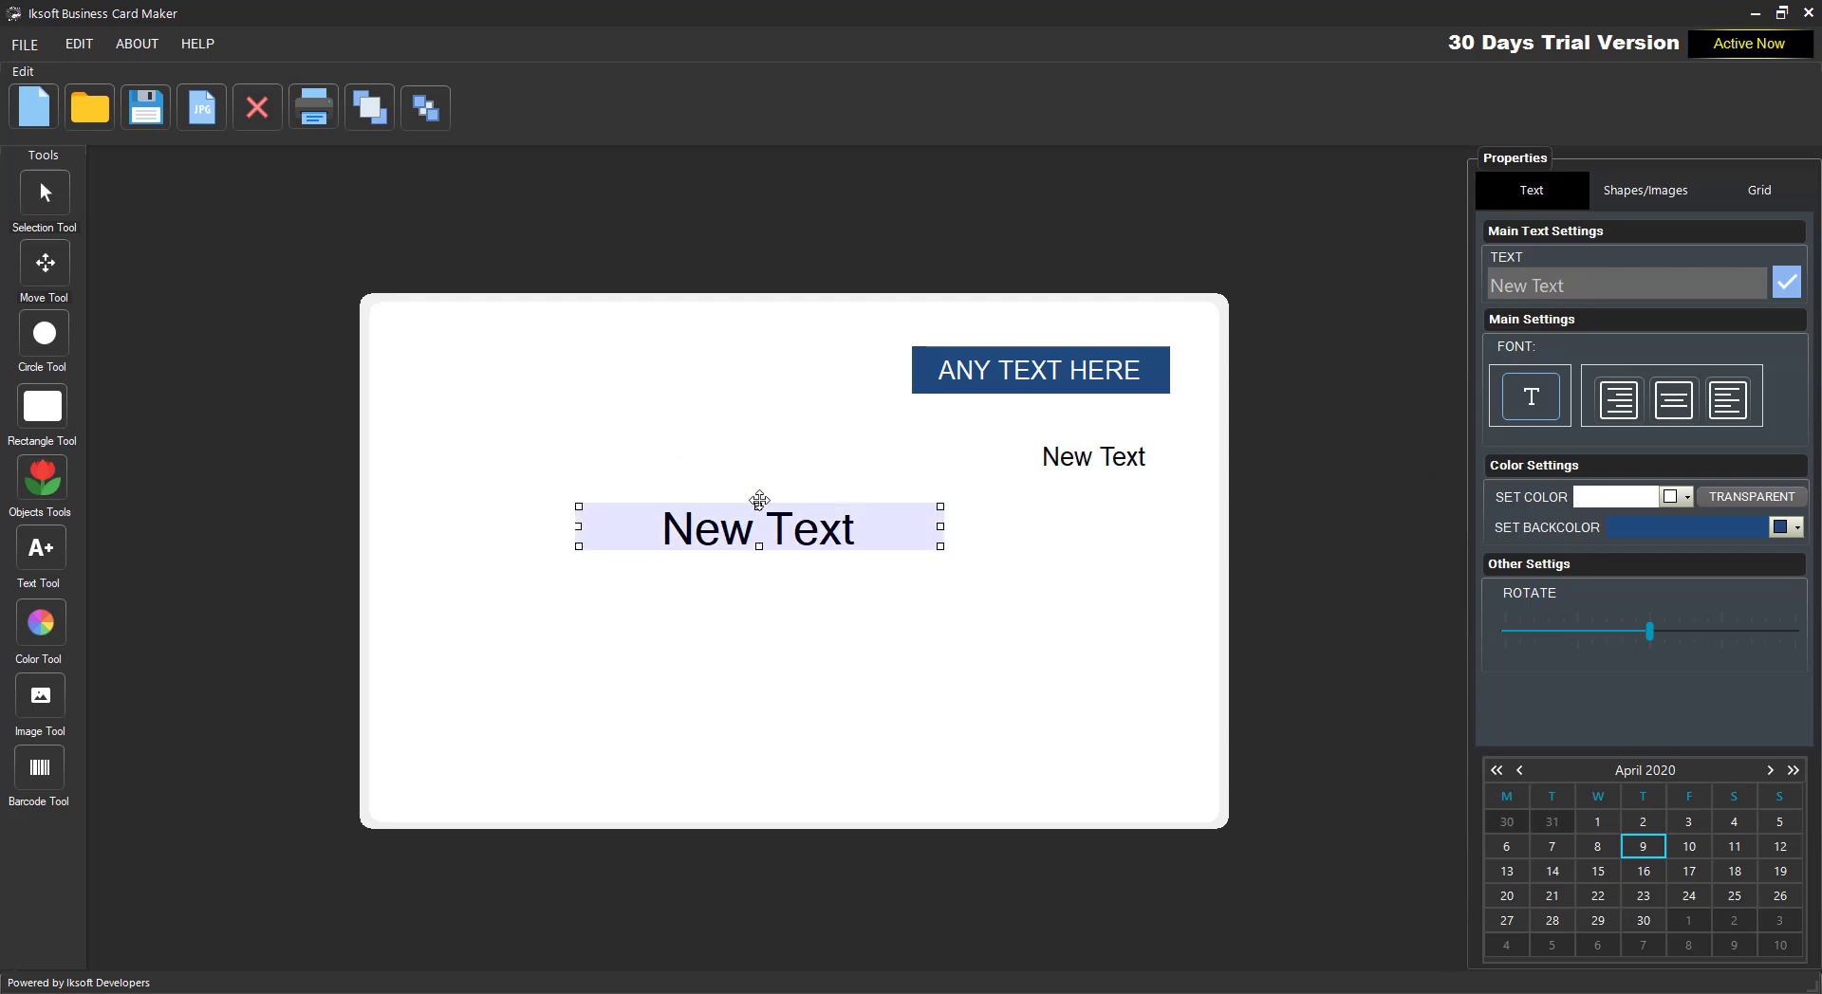
{"action": "right_click", "coordinate": [764, 517]}
{"action": "left_click", "coordinate": [802, 676]}
{"action": "left_click", "coordinate": [1145, 463]}
{"action": "right_click", "coordinate": [1145, 463]}
{"action": "left_click", "coordinate": [1172, 616]}
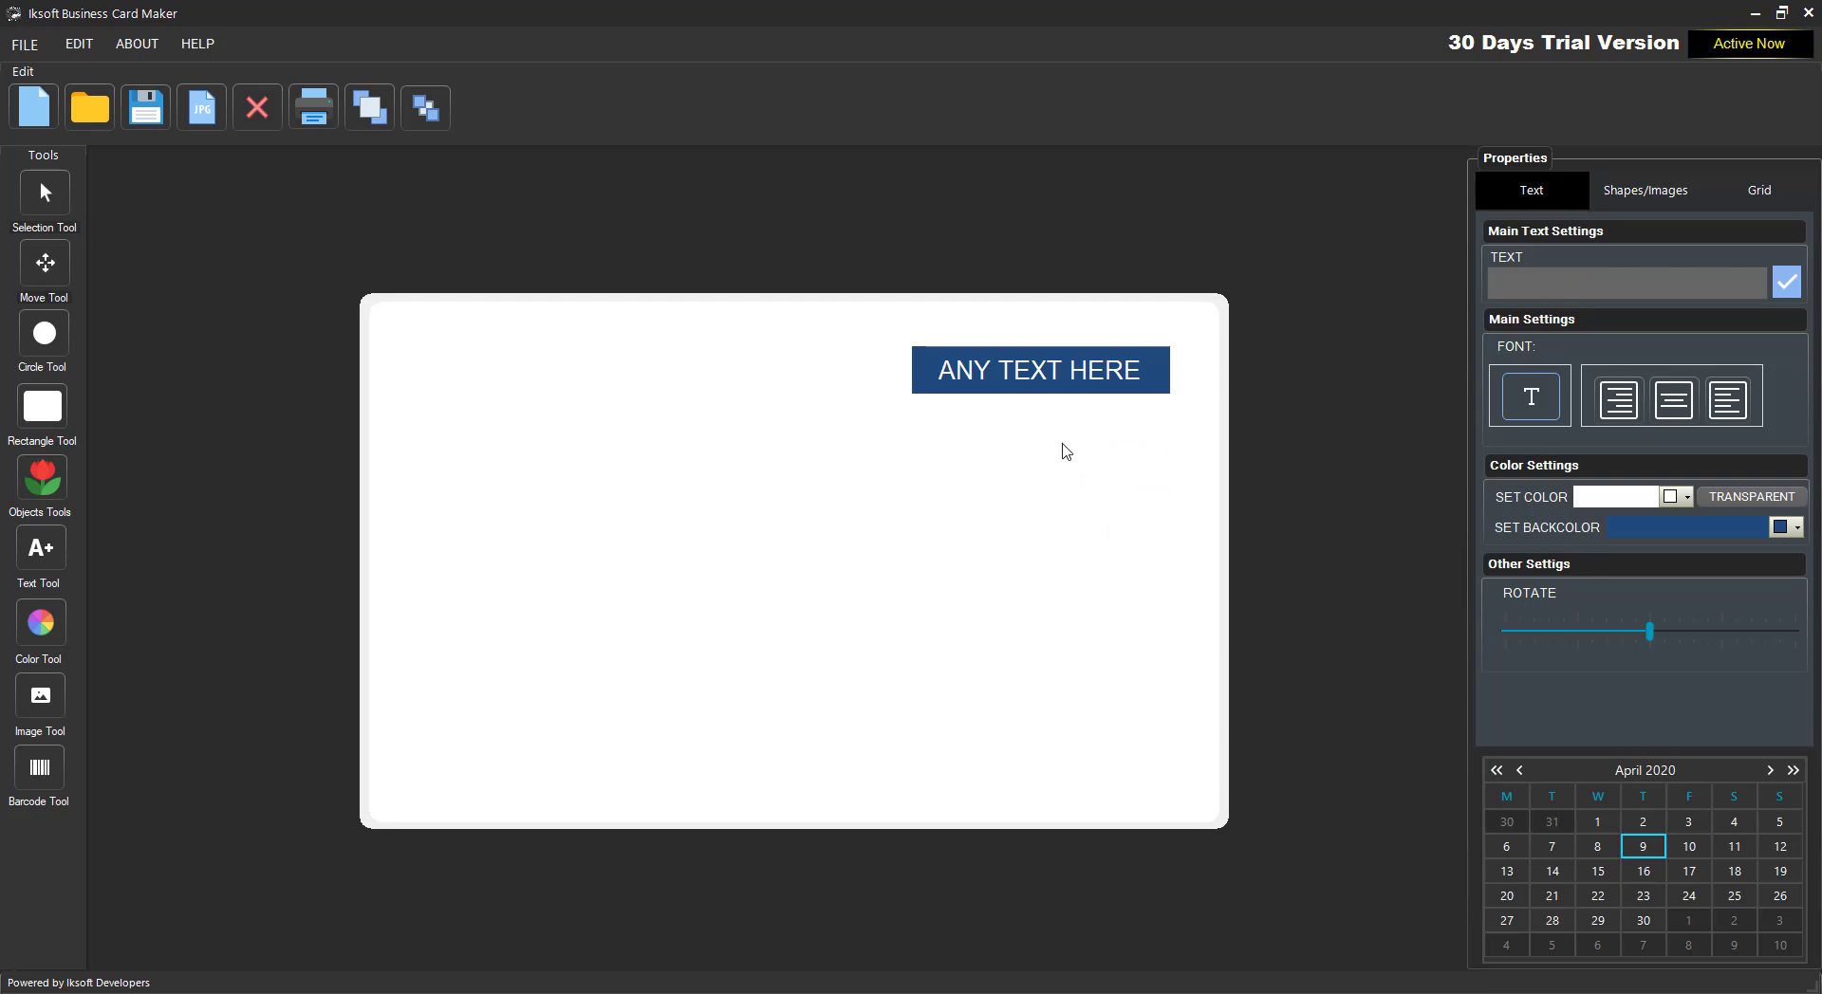
{"action": "left_click", "coordinate": [1043, 372]}
{"action": "right_click", "coordinate": [1044, 372]}
{"action": "left_click", "coordinate": [1087, 537]}
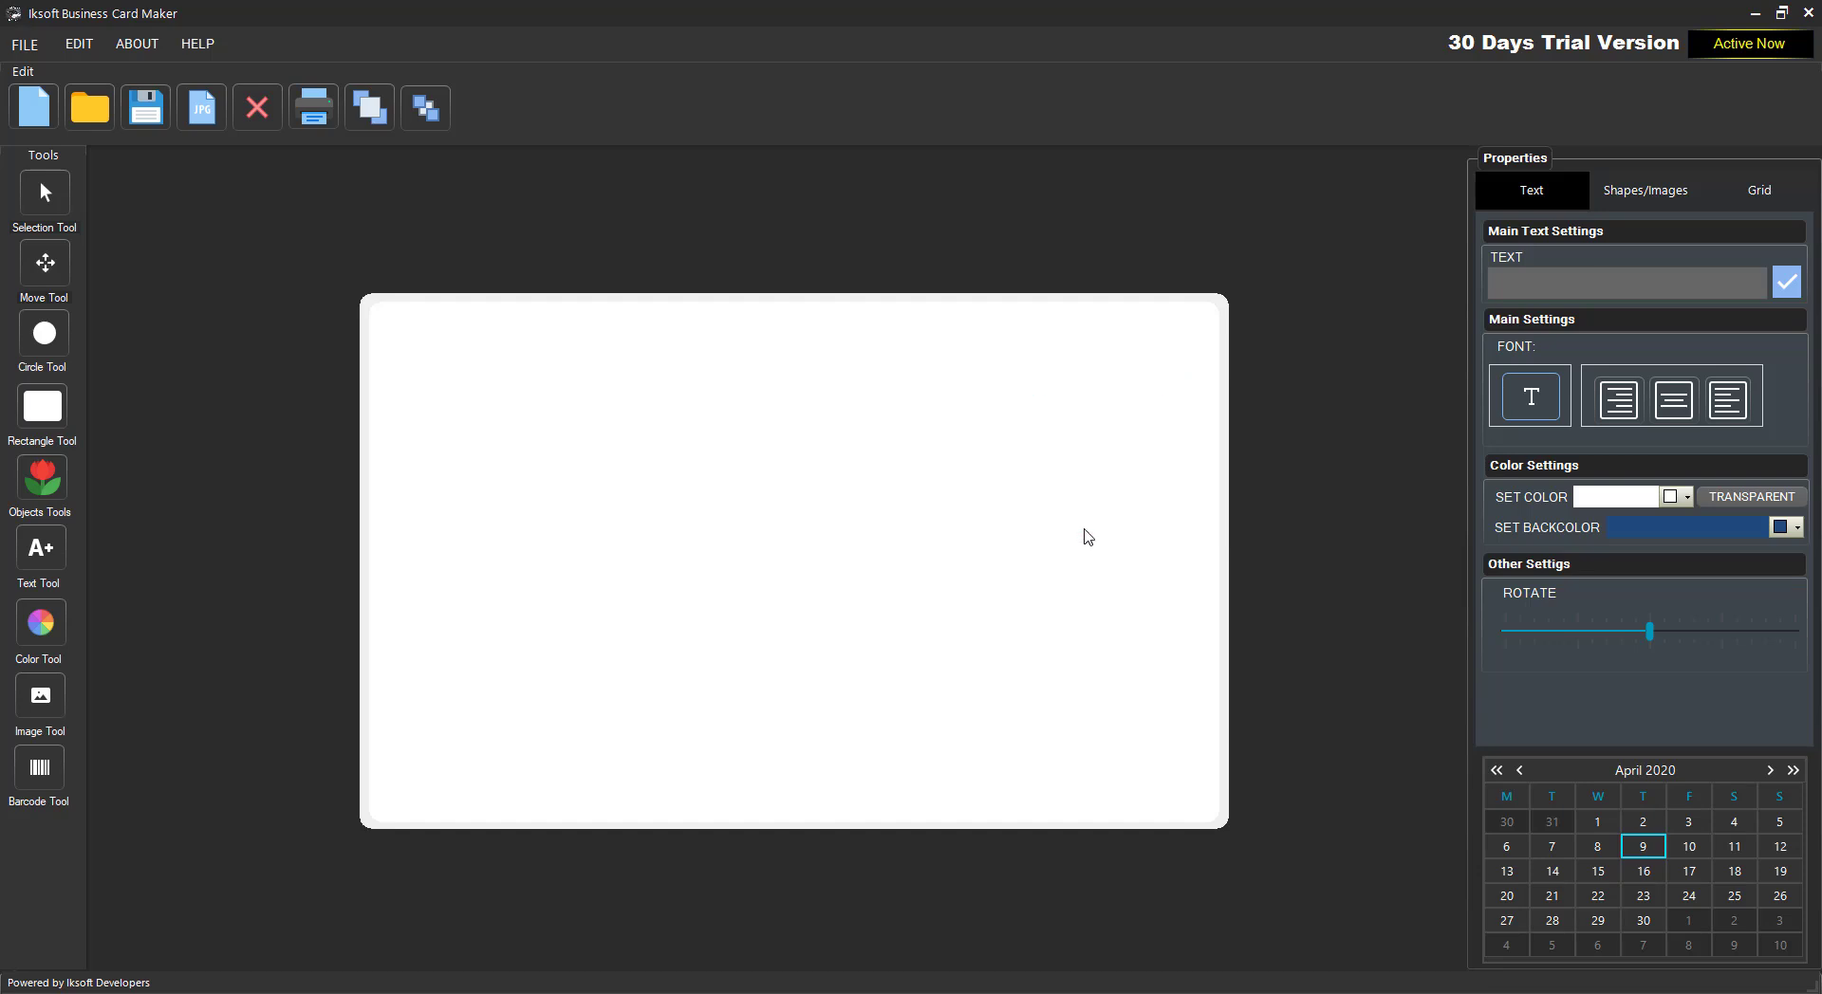
- Add a trial text object, move it up slightly near the card's middle, and delete it
{"action": "right_click", "coordinate": [556, 376]}
{"action": "left_click", "coordinate": [794, 417]}
{"action": "left_click", "coordinate": [38, 550]}
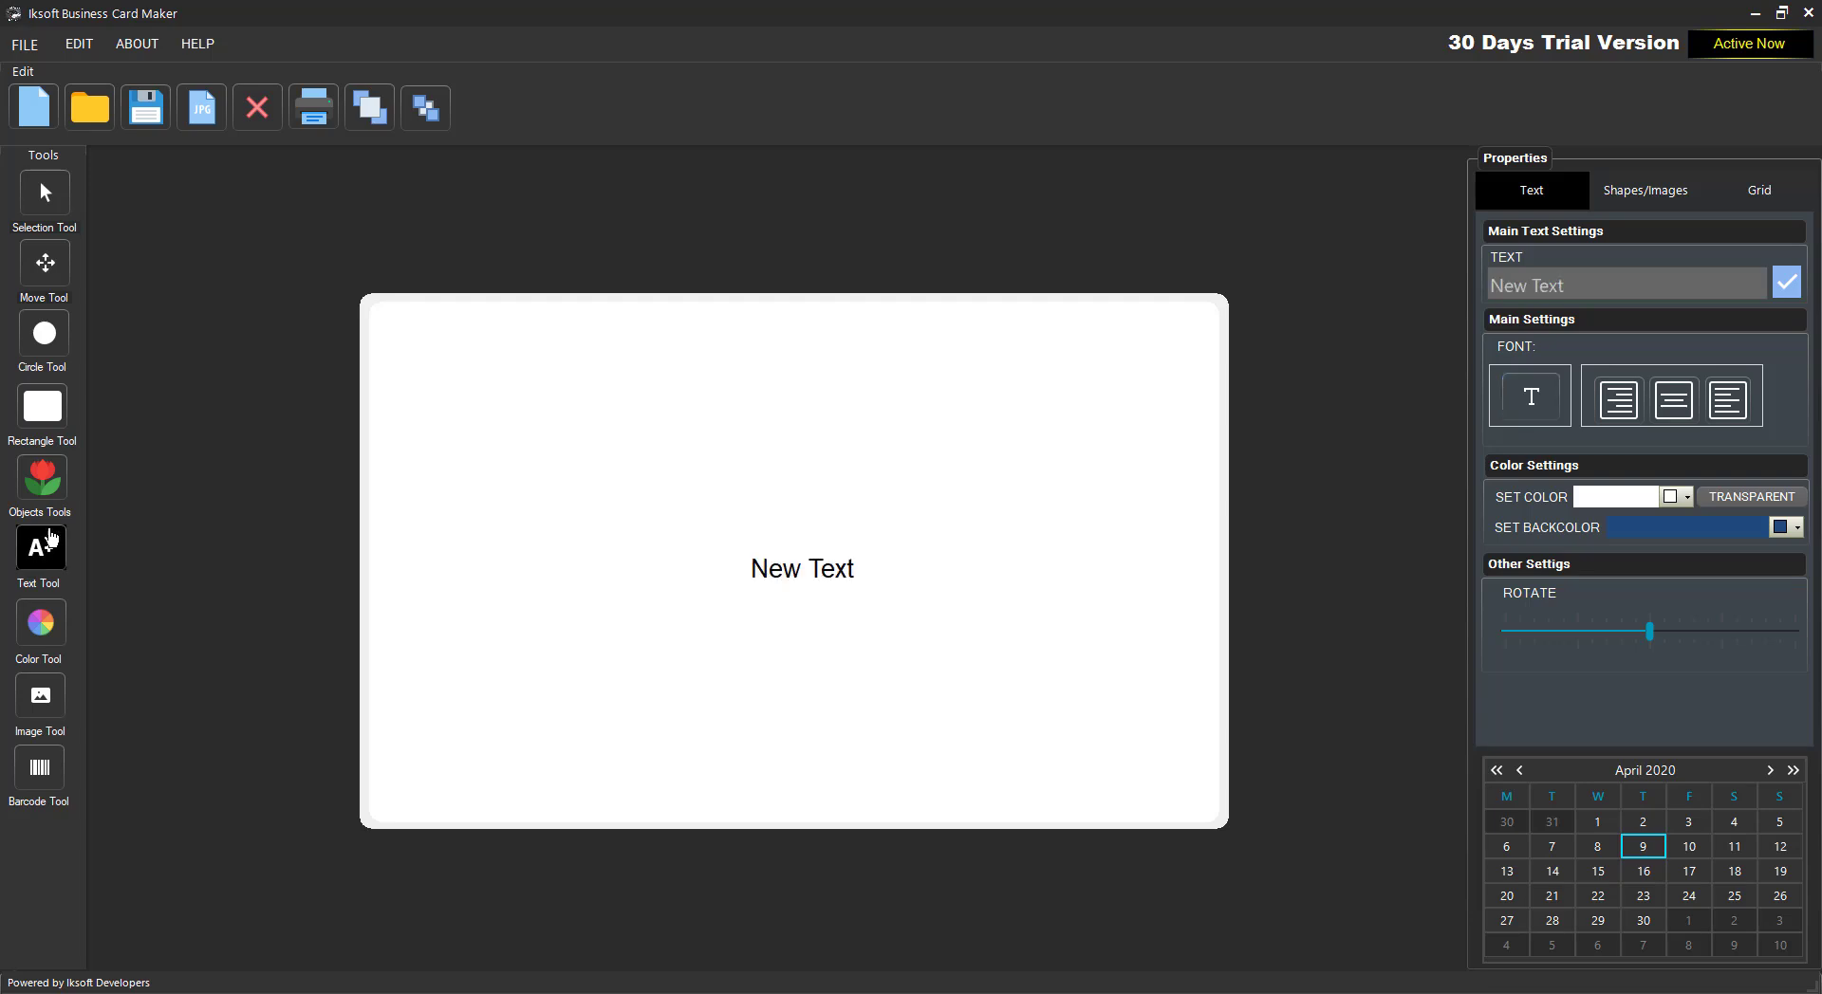
{"action": "left_click_drag", "start_coordinate": [780, 568], "coordinate": [826, 491]}
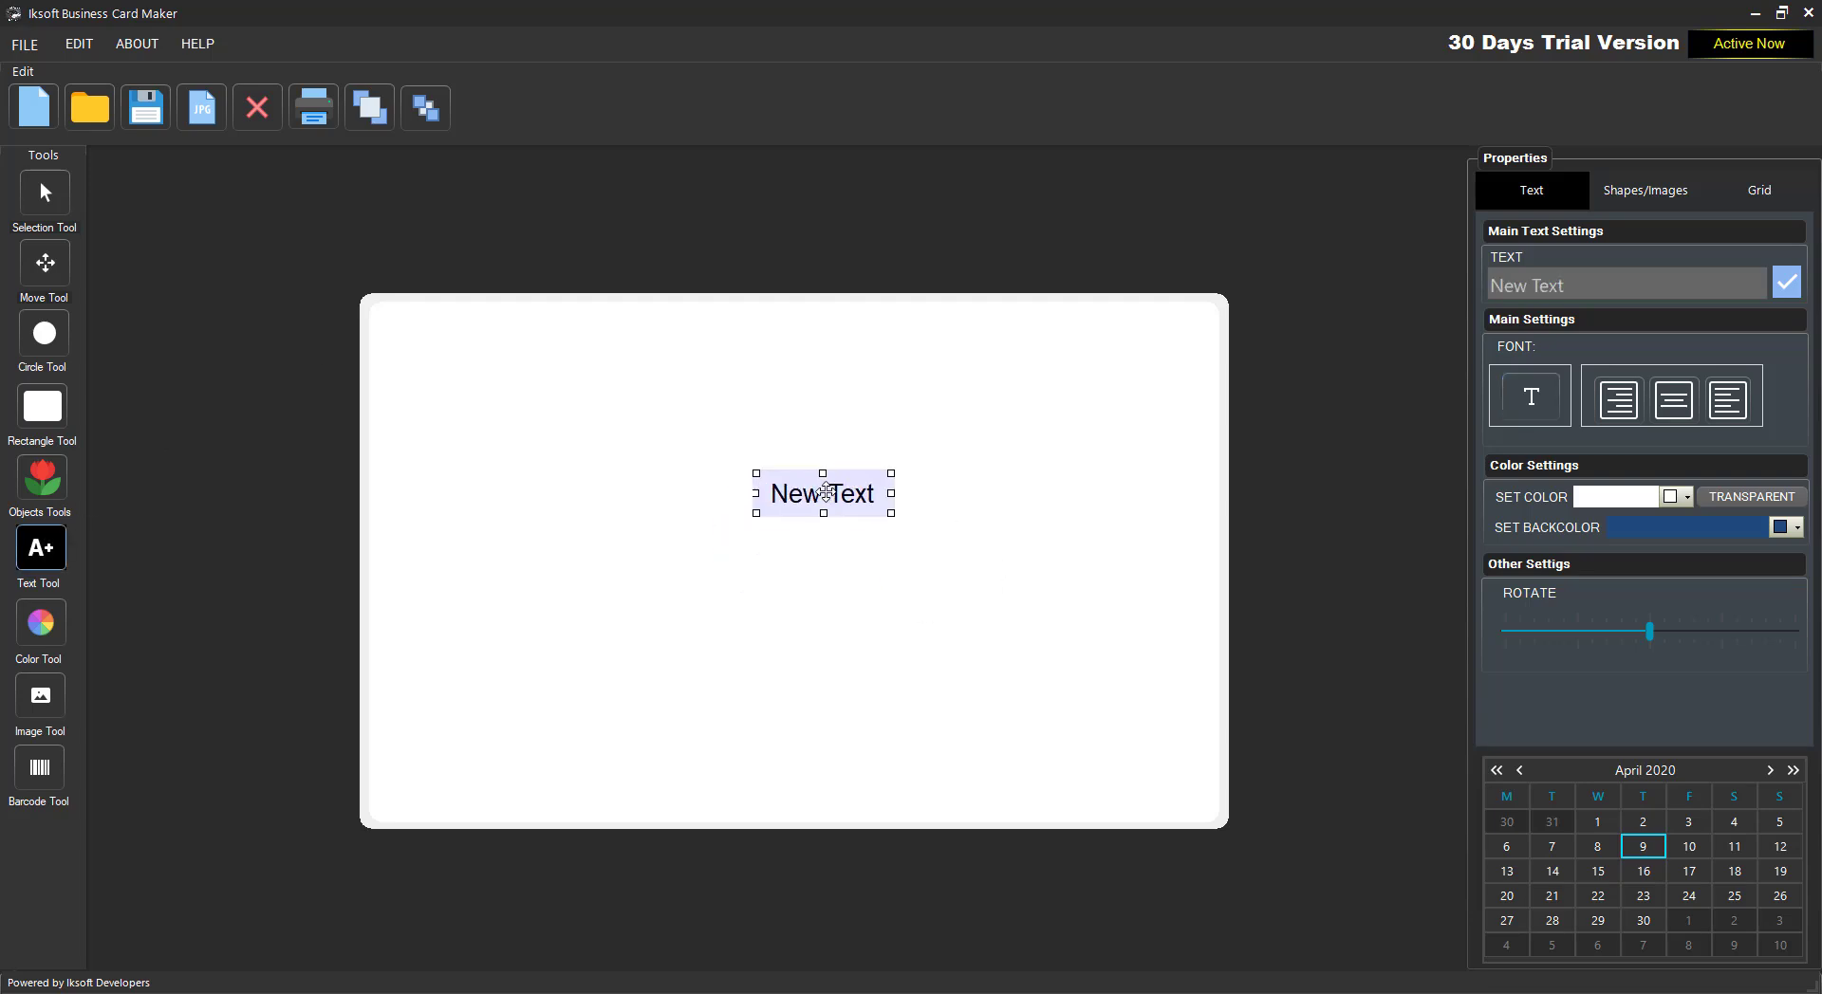
{"action": "right_click", "coordinate": [826, 492]}
{"action": "left_click", "coordinate": [870, 643]}
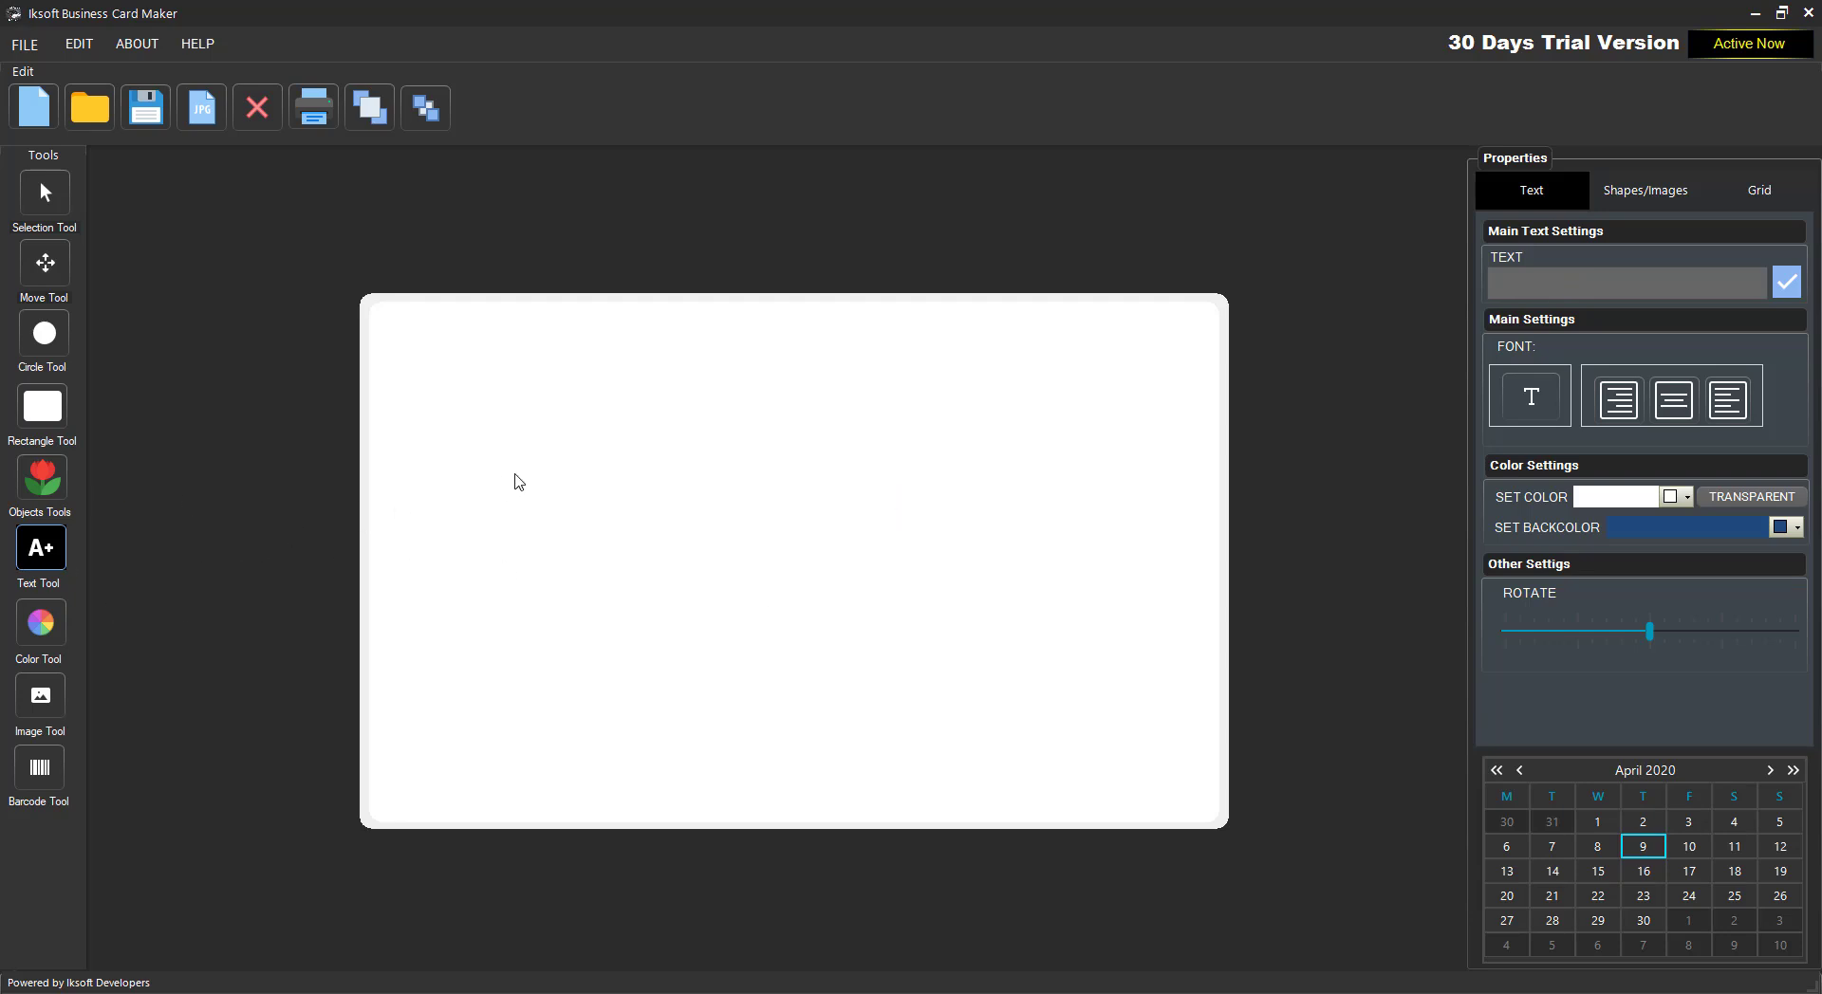
- Add a new panel and enlarge it into a wide rectangle across the upper and middle part of the card
{"action": "right_click", "coordinate": [662, 380]}
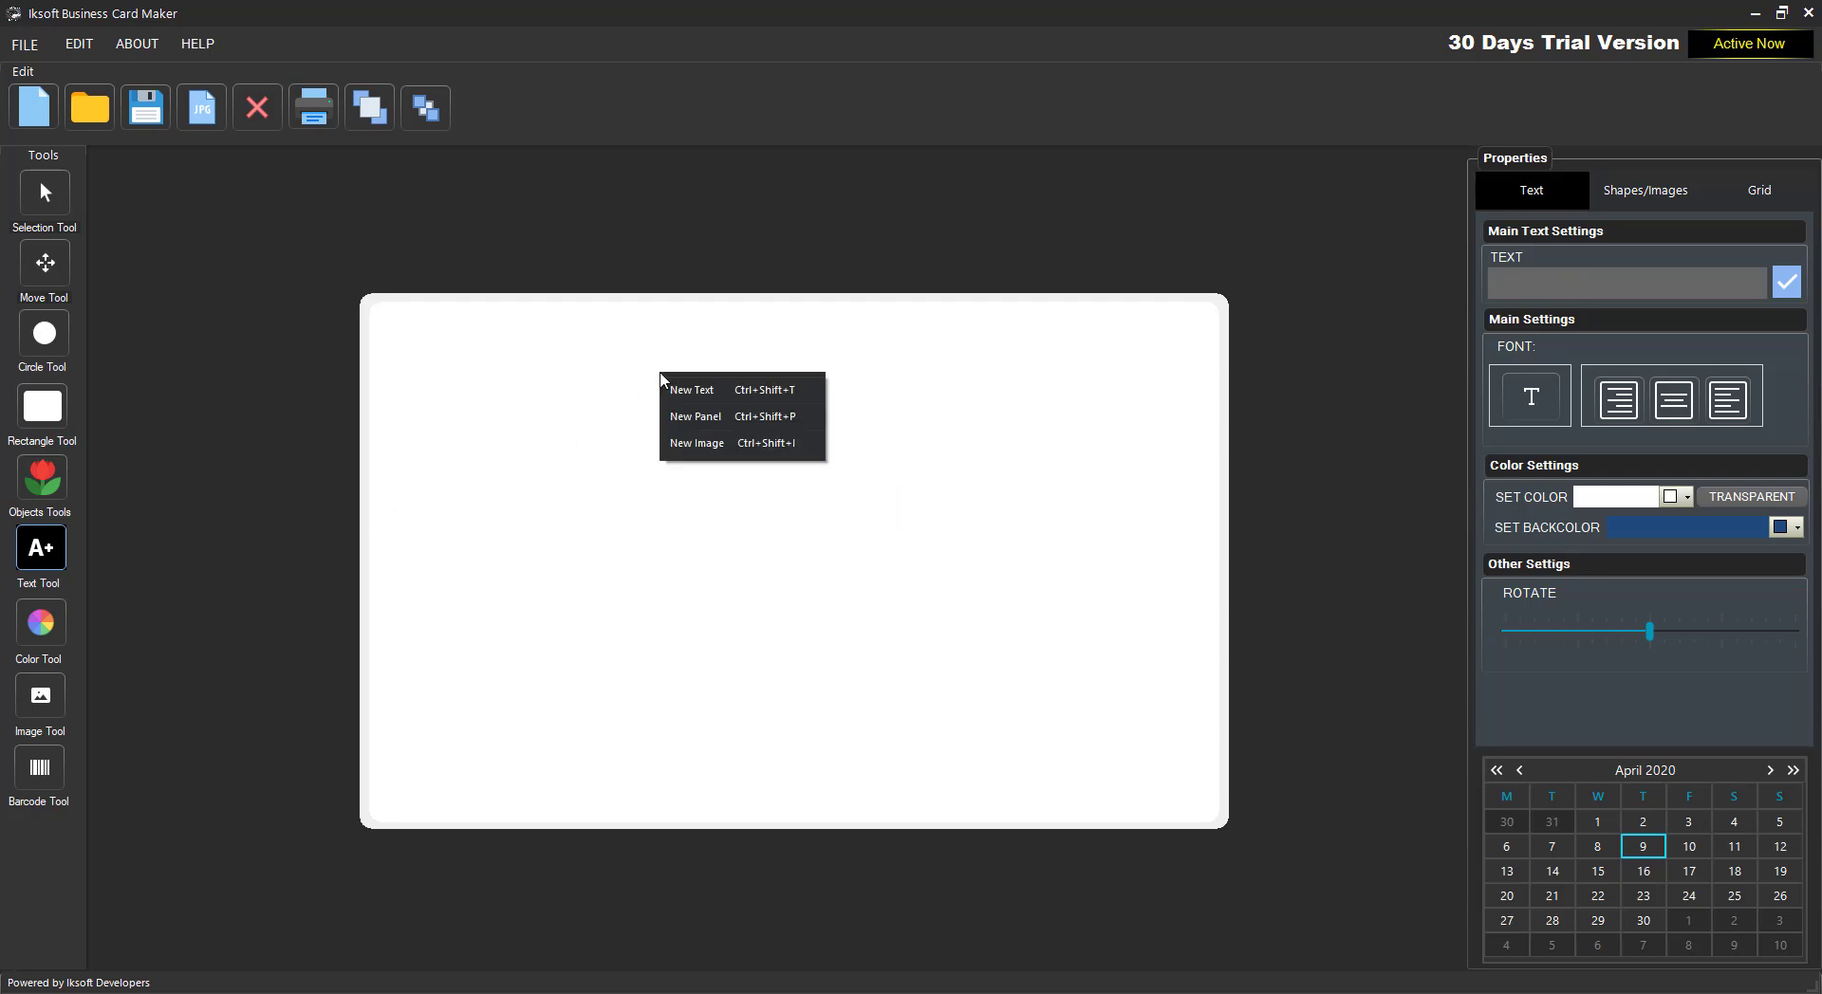
{"action": "left_click", "coordinate": [731, 419]}
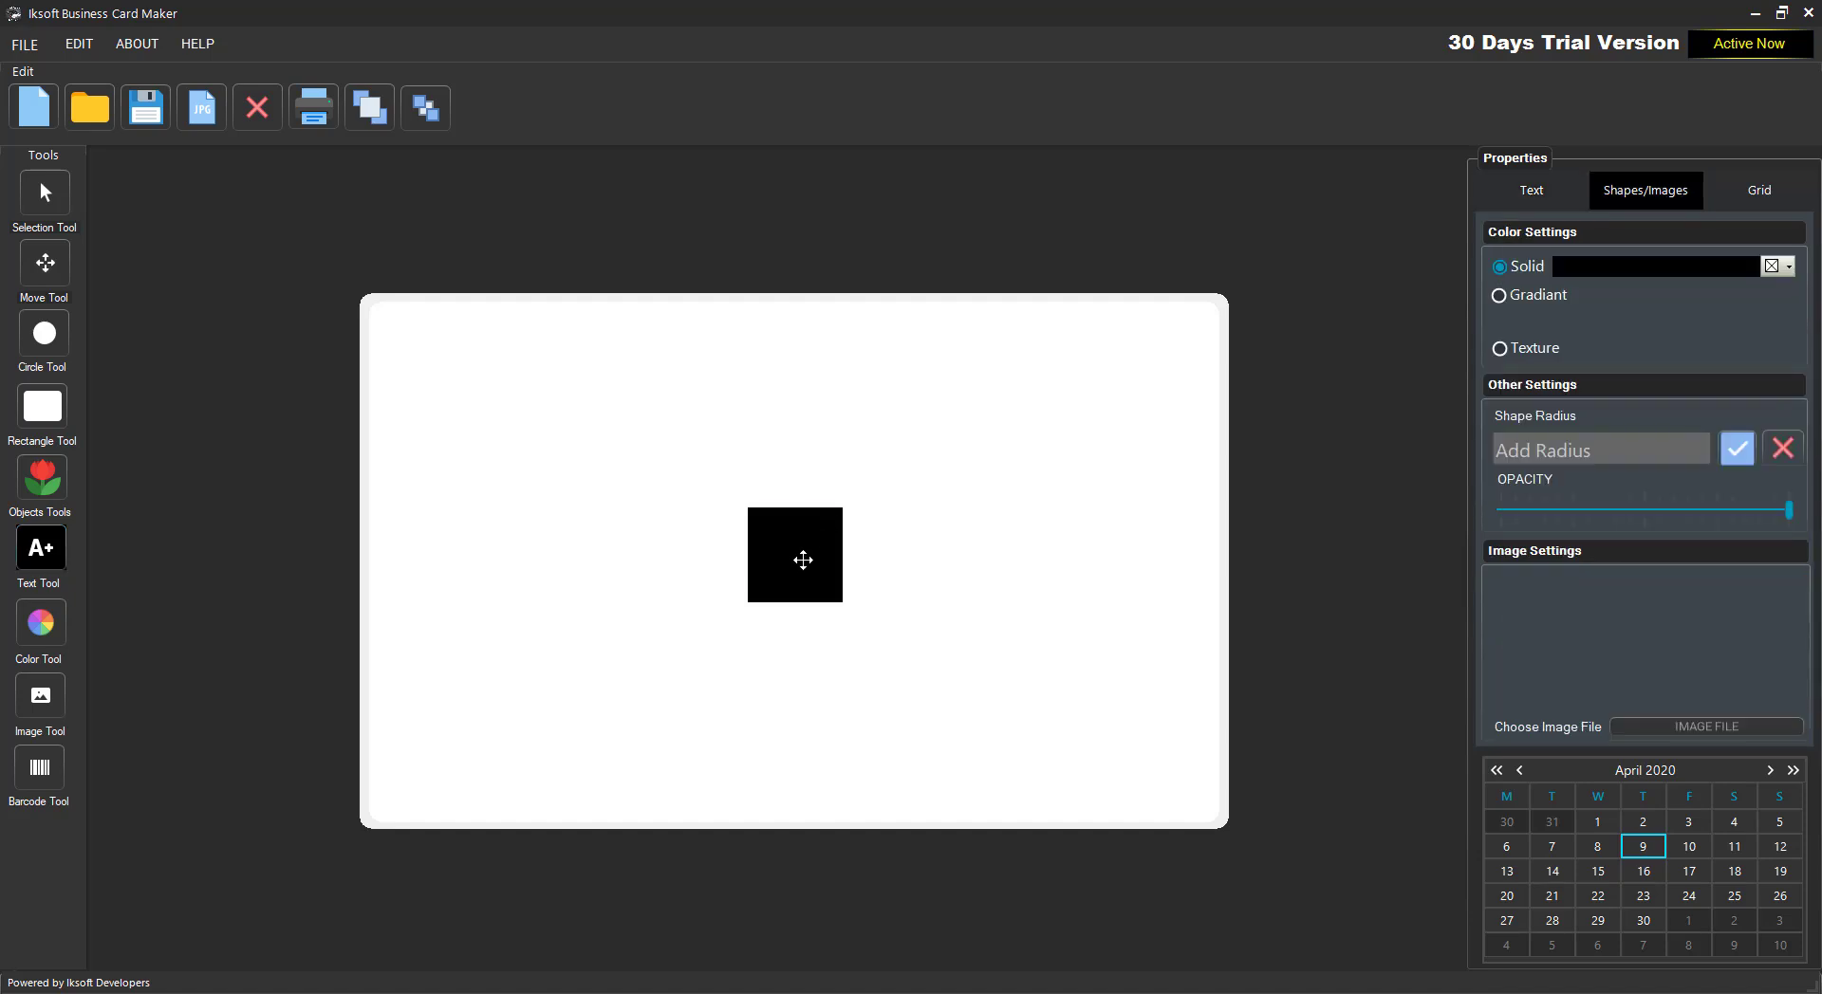
{"action": "left_click_drag", "start_coordinate": [803, 560], "coordinate": [574, 410]}
{"action": "left_click_drag", "start_coordinate": [900, 408], "coordinate": [1151, 407]}
{"action": "left_click_drag", "start_coordinate": [799, 393], "coordinate": [764, 389]}
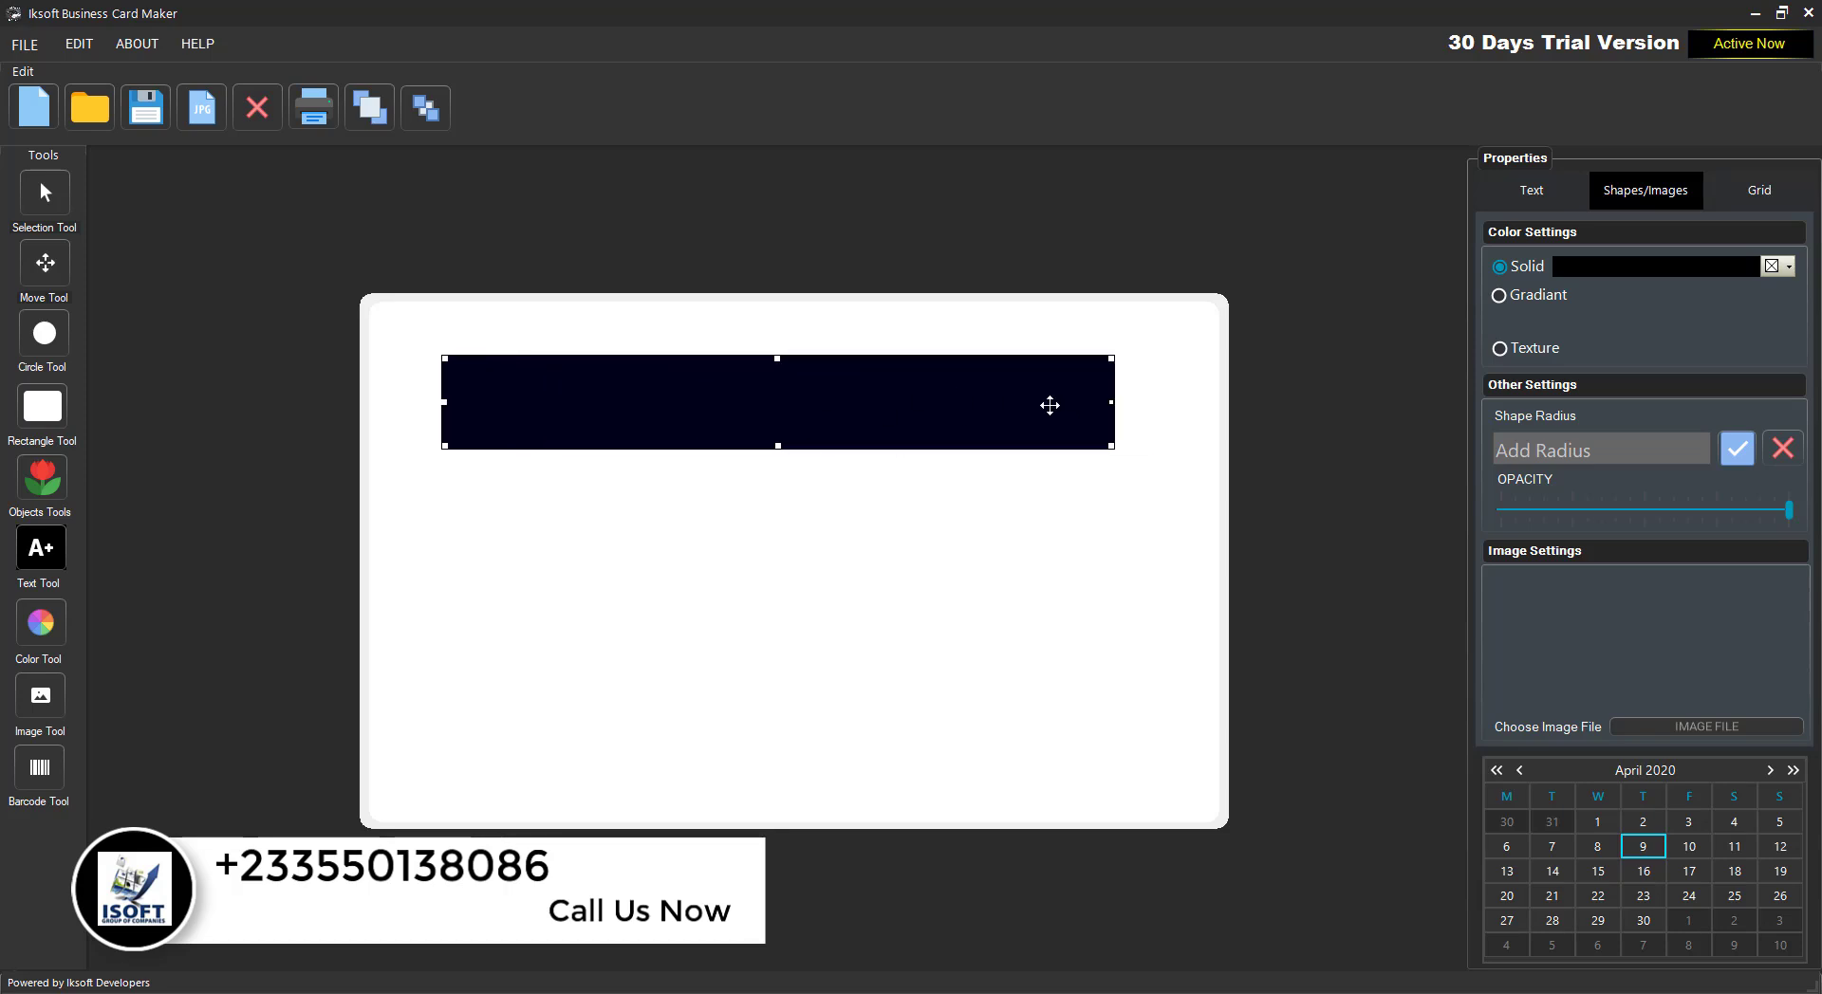
{"action": "left_click_drag", "start_coordinate": [1110, 444], "coordinate": [1134, 643]}
{"action": "left_click_drag", "start_coordinate": [956, 502], "coordinate": [948, 484]}
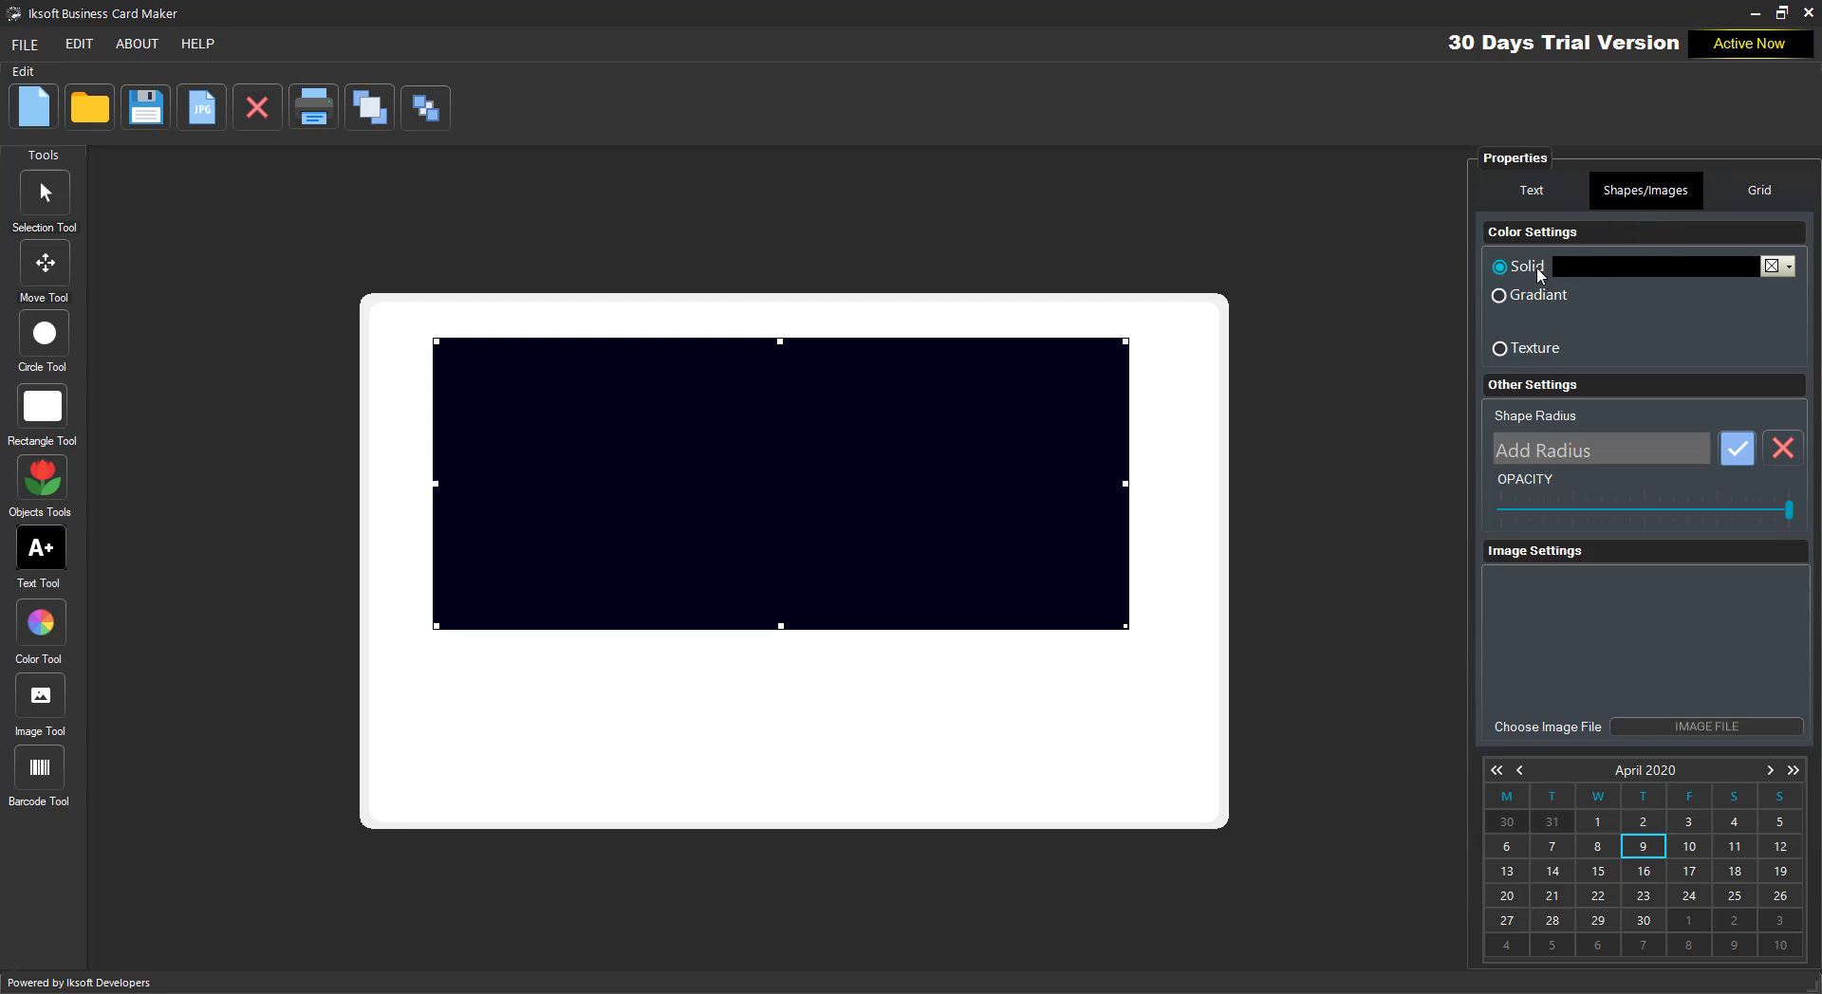
- Set the panel's solid fill to the red theme colour
{"action": "left_click", "coordinate": [1789, 268]}
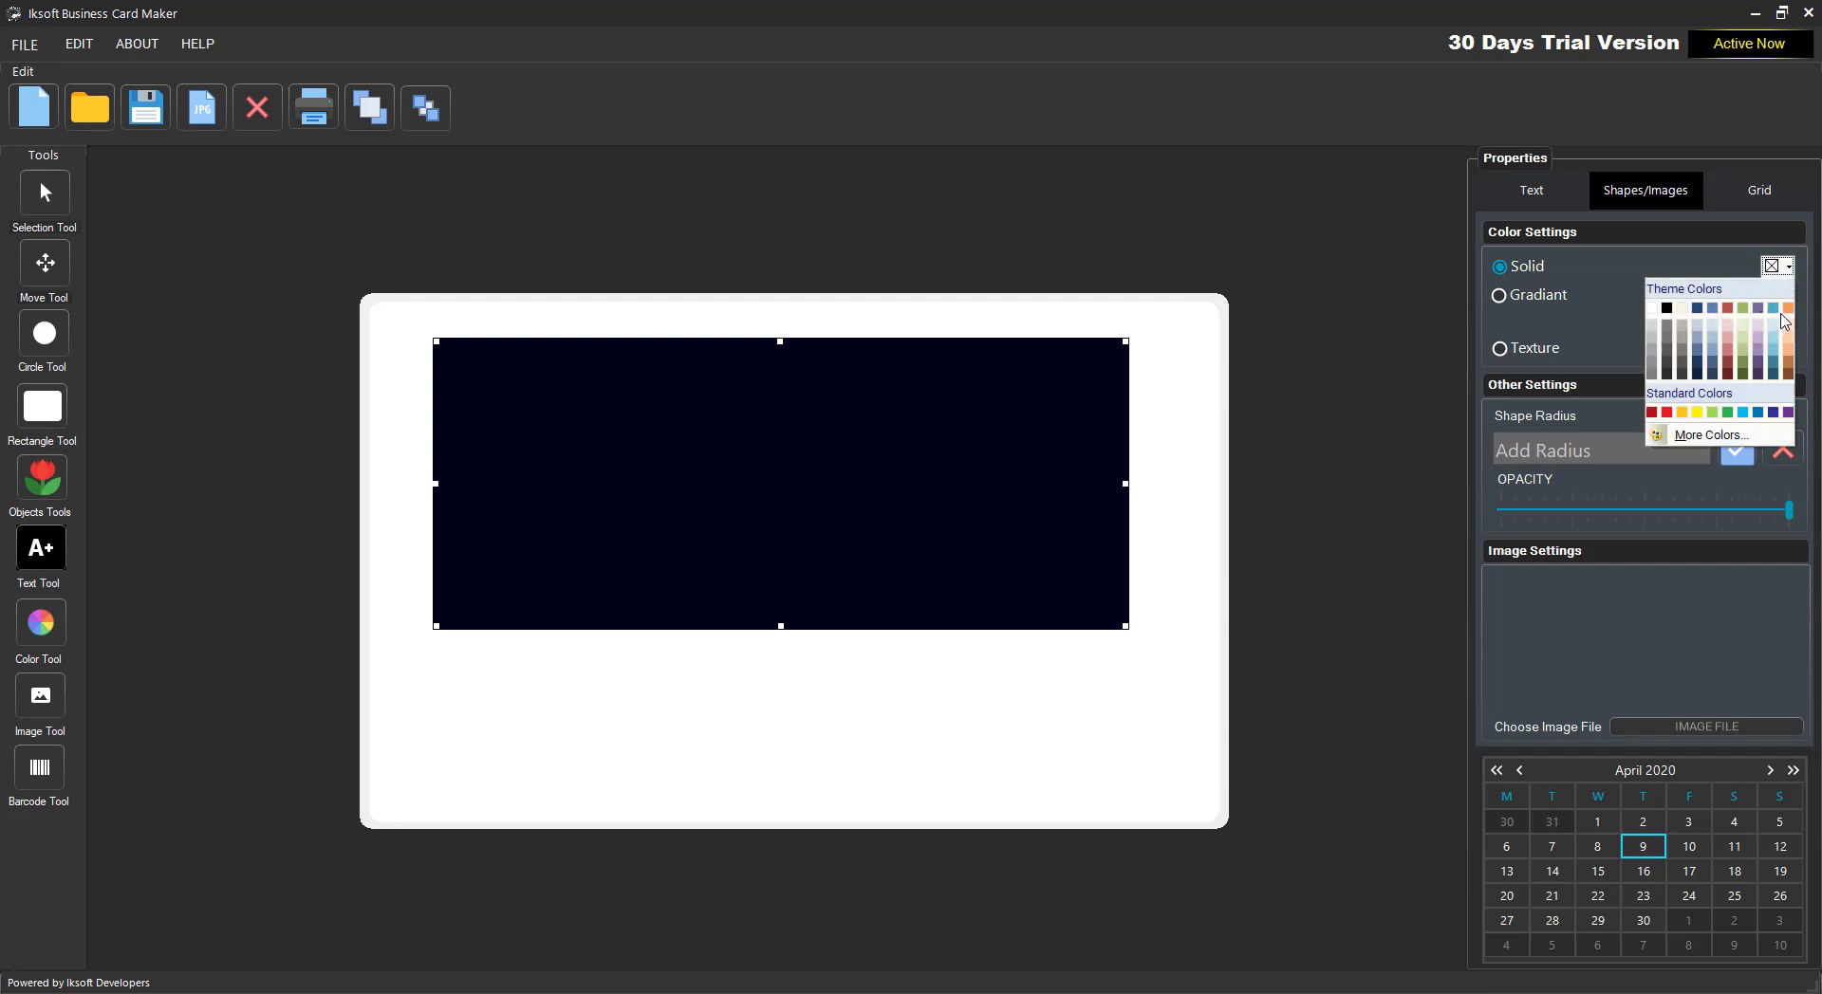
{"action": "left_click", "coordinate": [1728, 308]}
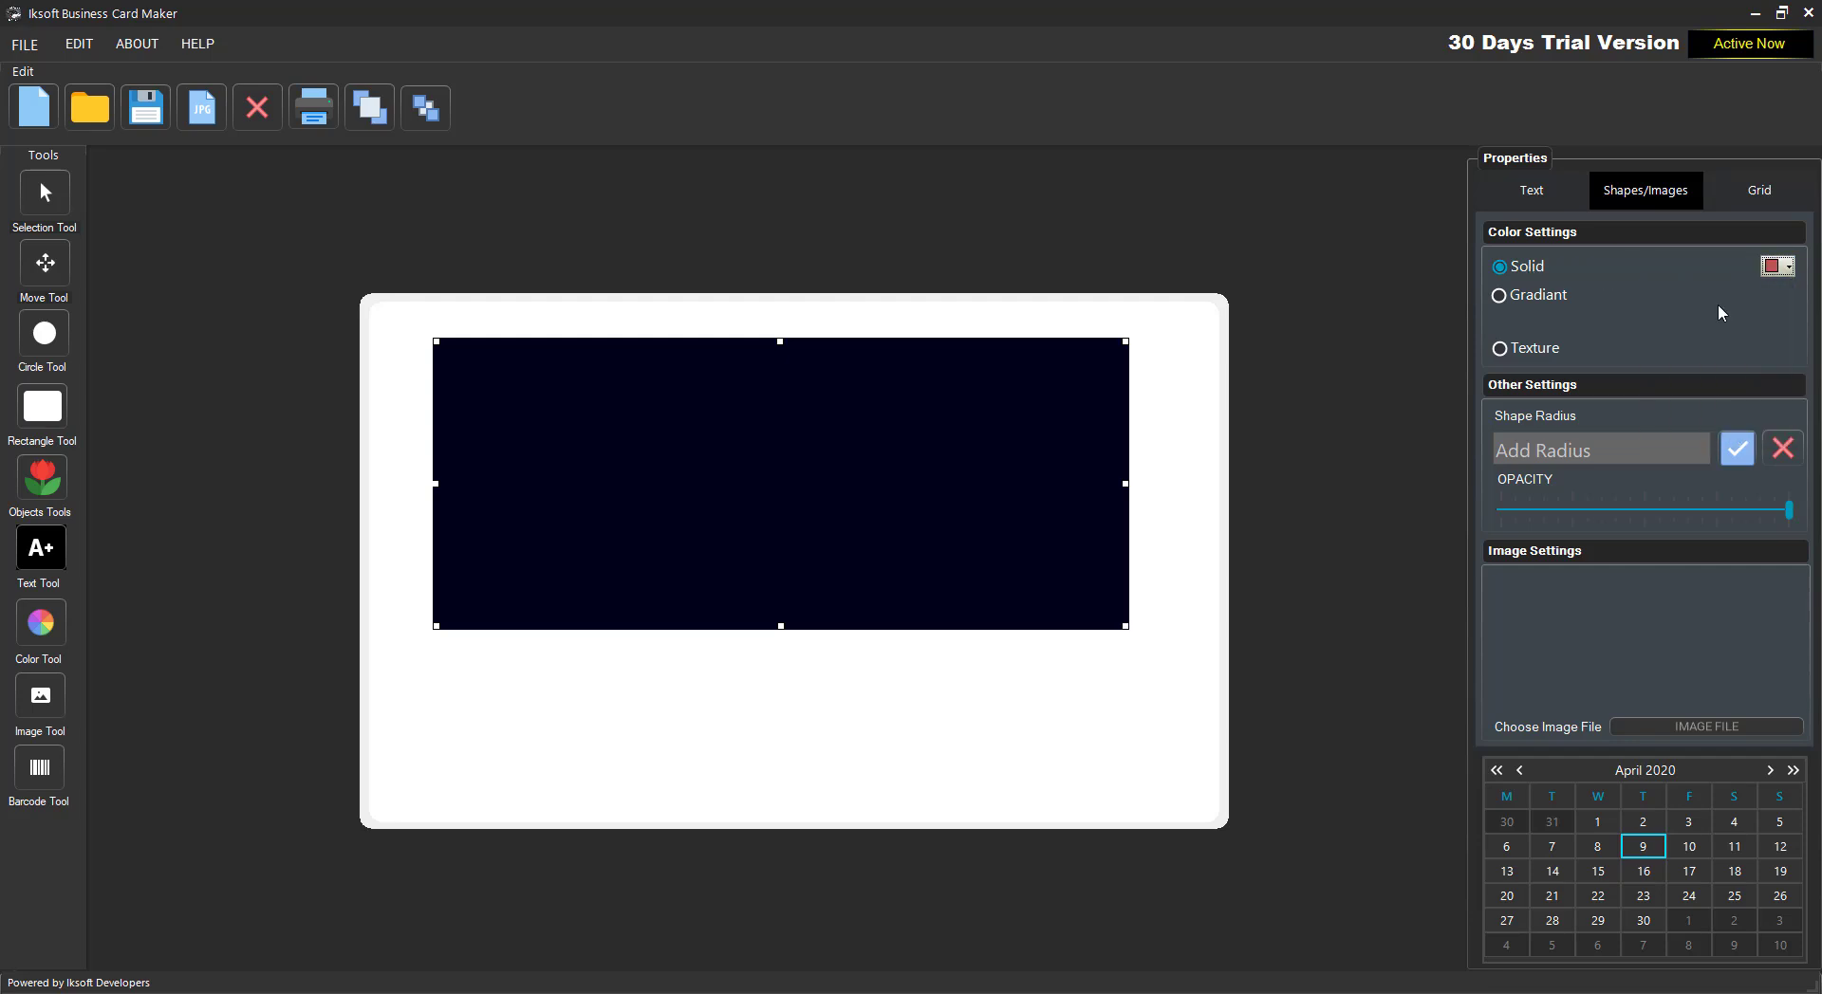
{"action": "left_click", "coordinate": [1772, 268]}
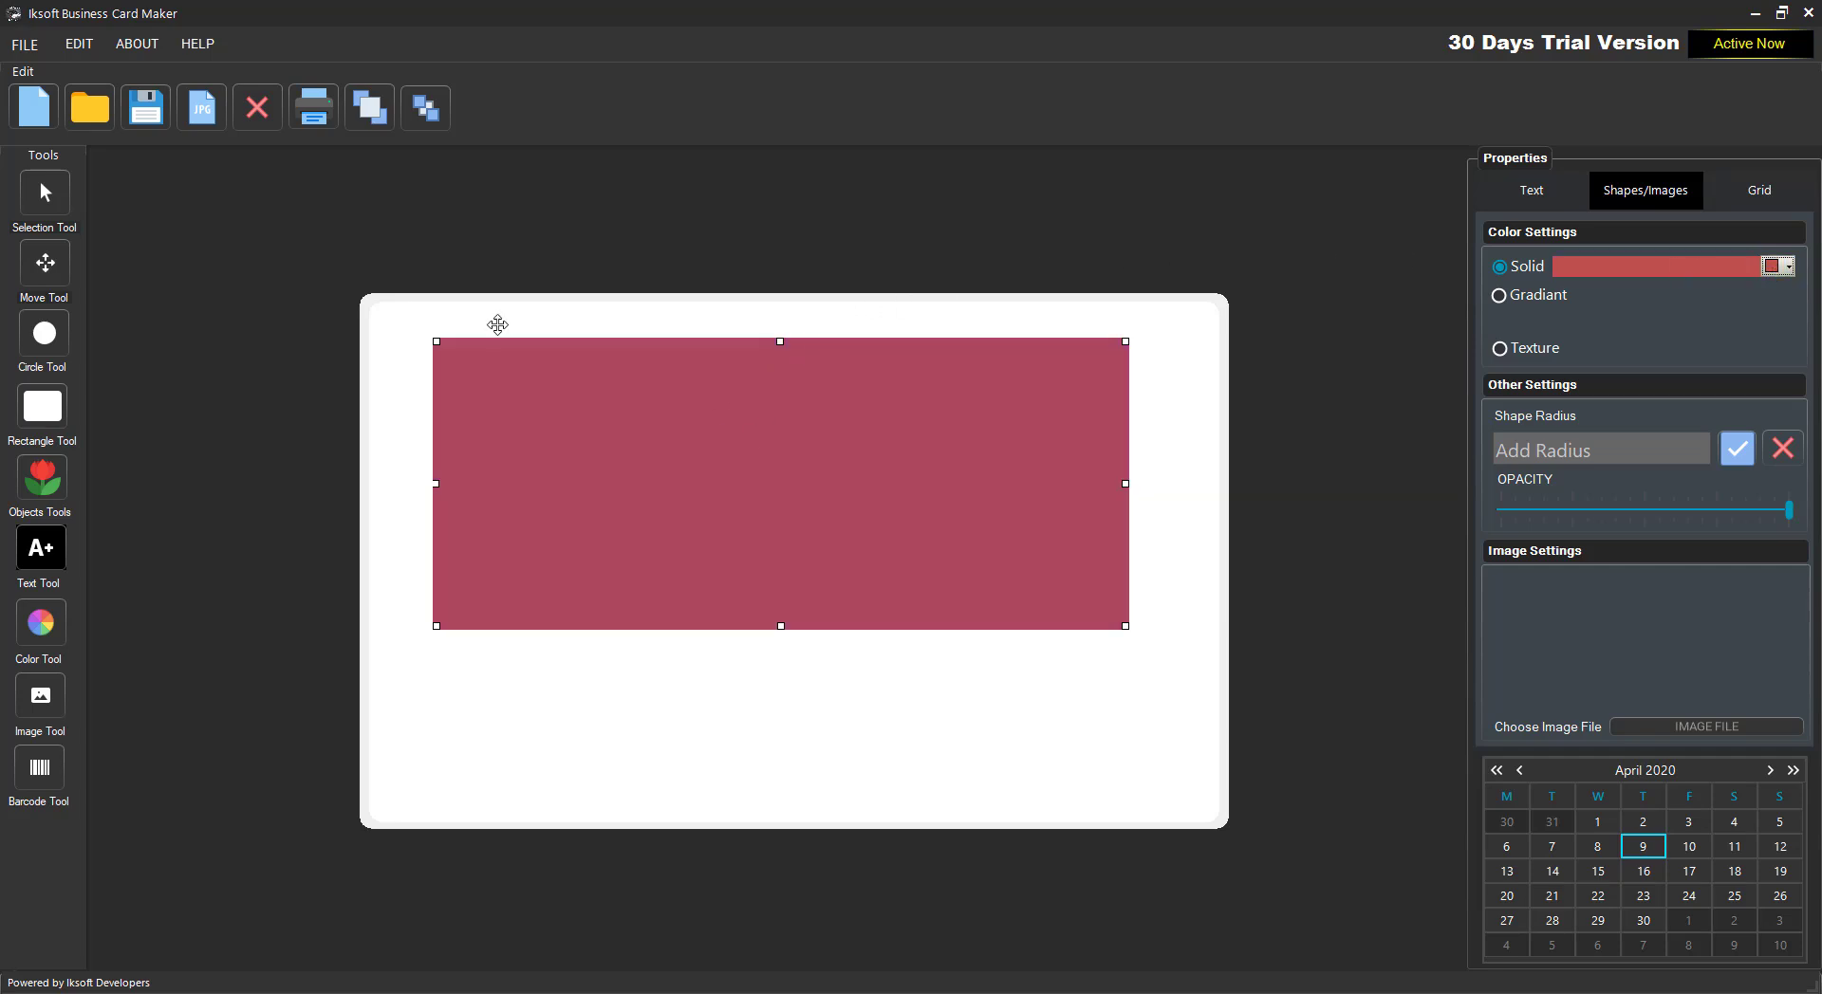
- Deselect the panel to preview its fill, reactivate the Move Tool, and shift the panel slightly right on the card
{"action": "left_click", "coordinate": [35, 270]}
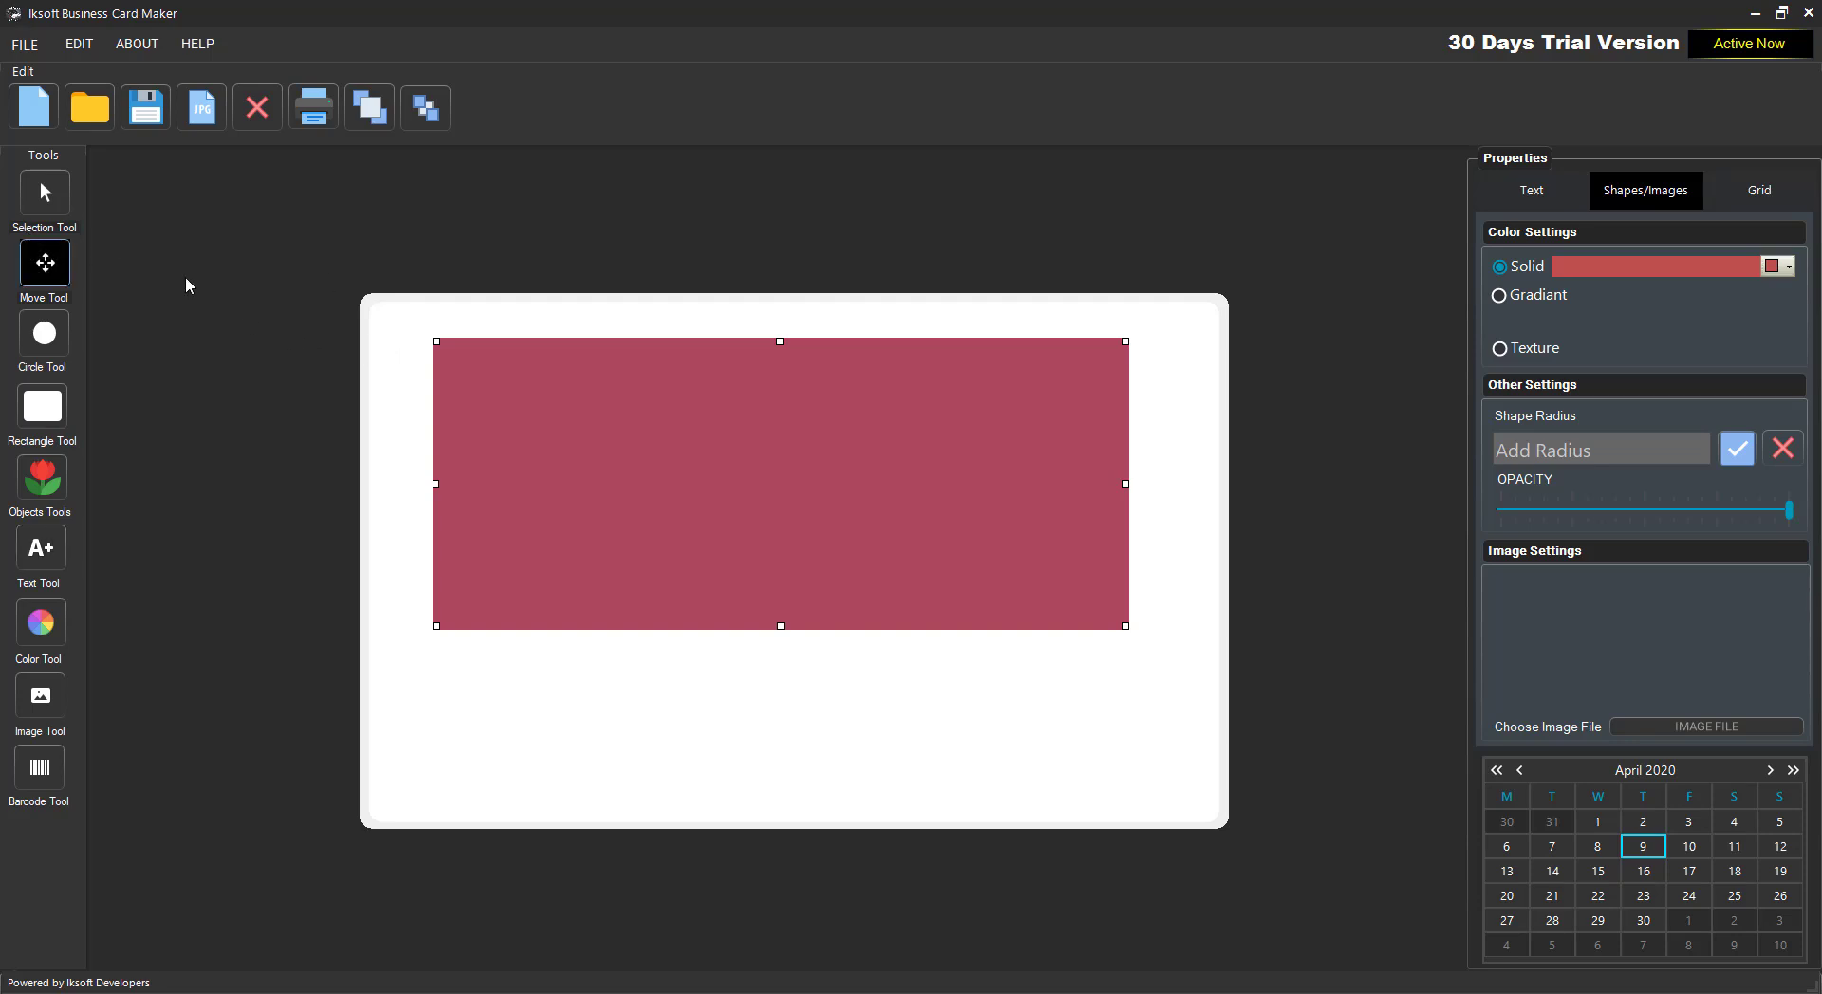
{"action": "left_click", "coordinate": [45, 197]}
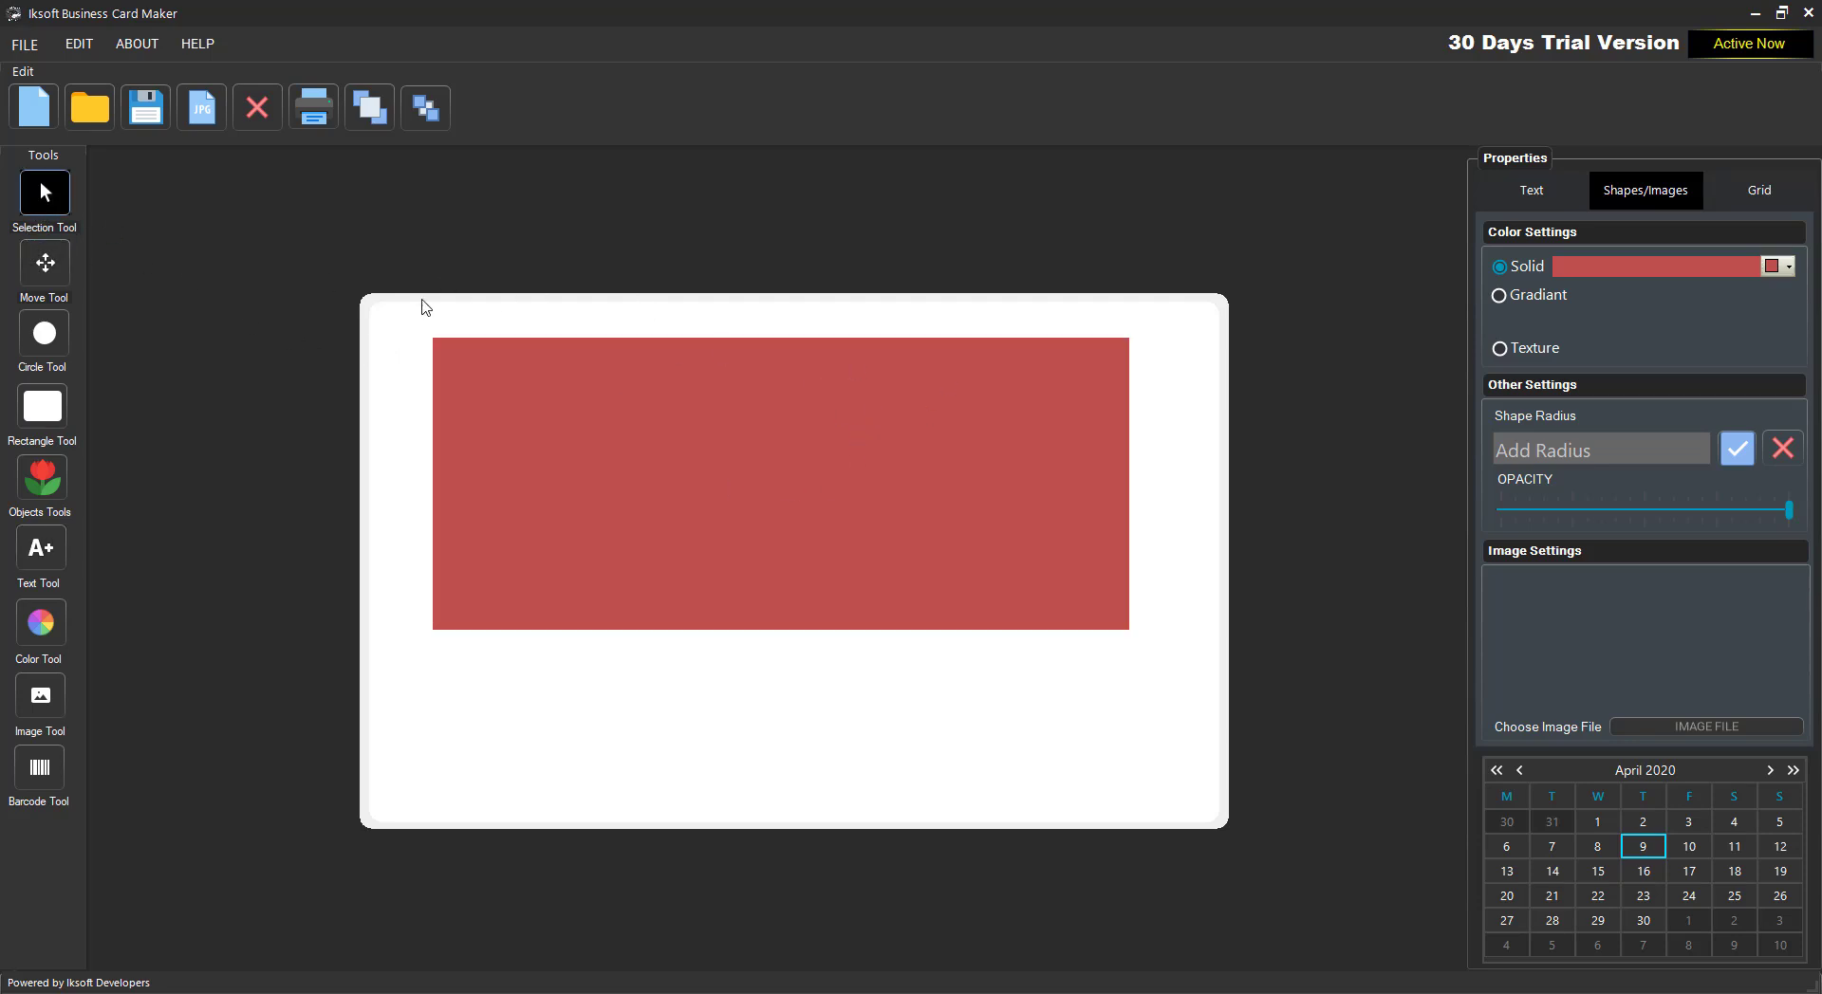
{"action": "left_click", "coordinate": [48, 265]}
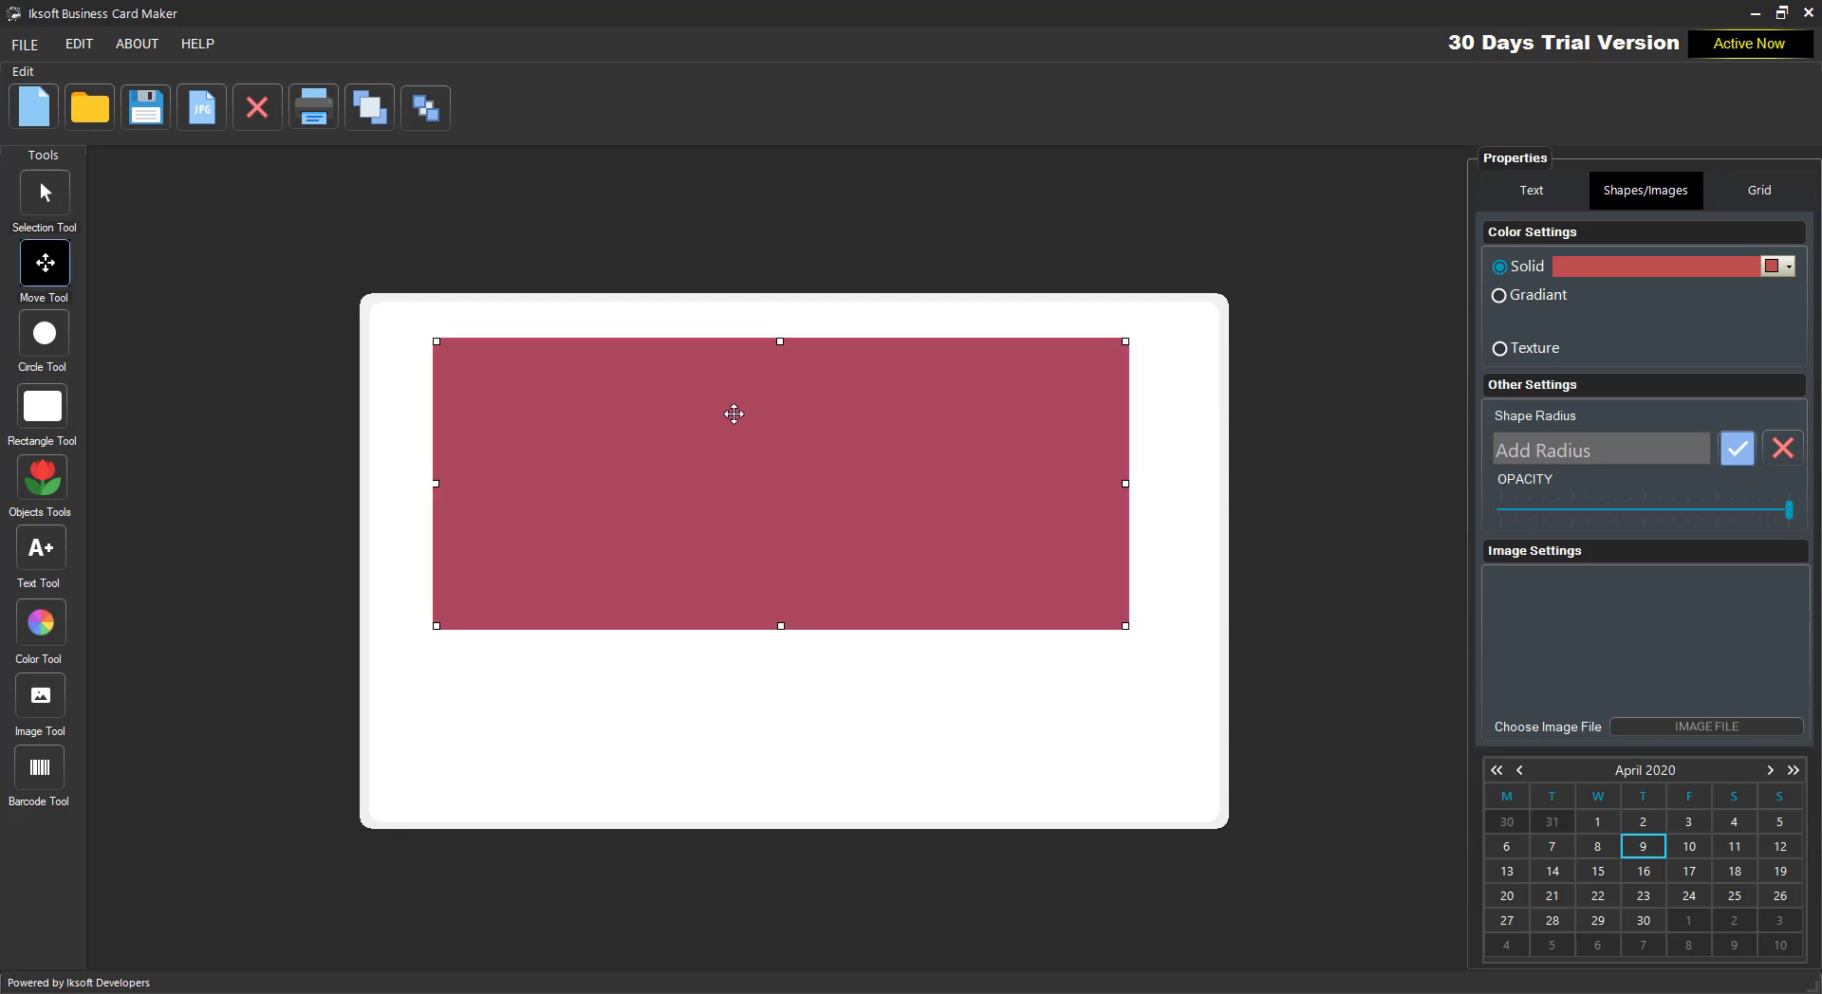
{"action": "left_click_drag", "start_coordinate": [990, 438], "coordinate": [1019, 435]}
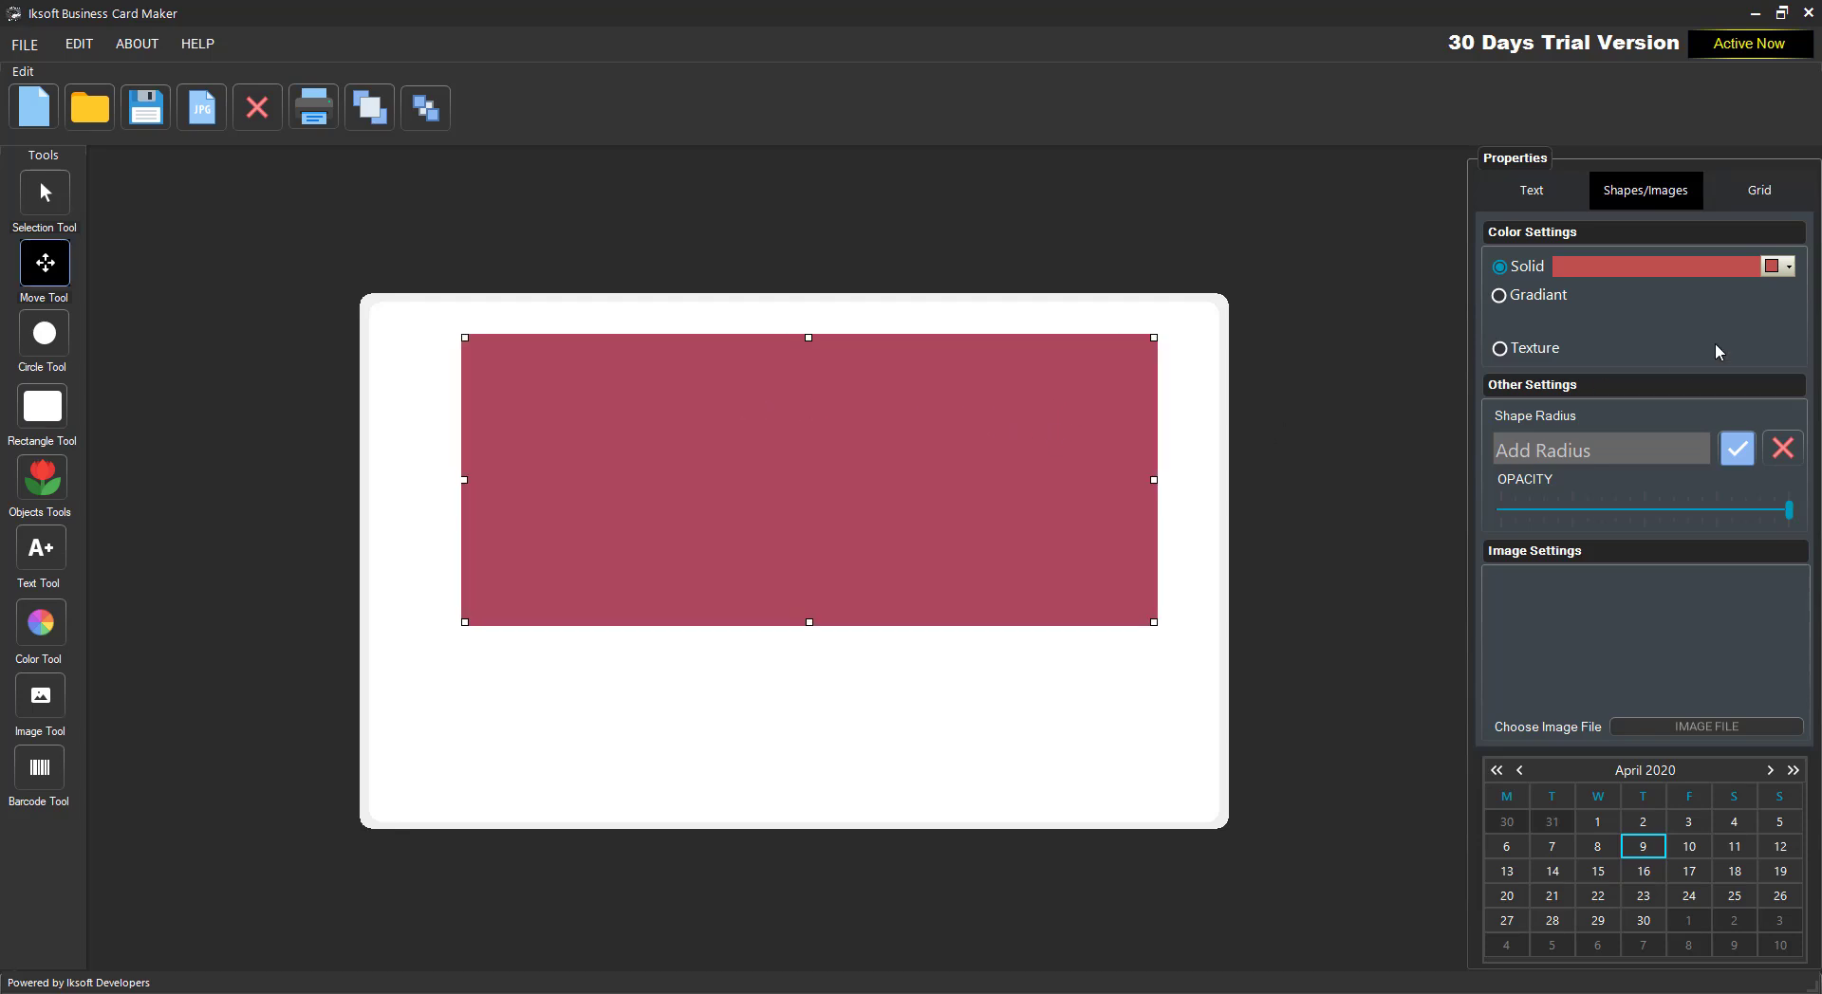
- Switch the panel's fill to a gradient with the four colours dark blue, red, teal and orange
{"action": "left_click", "coordinate": [1500, 298]}
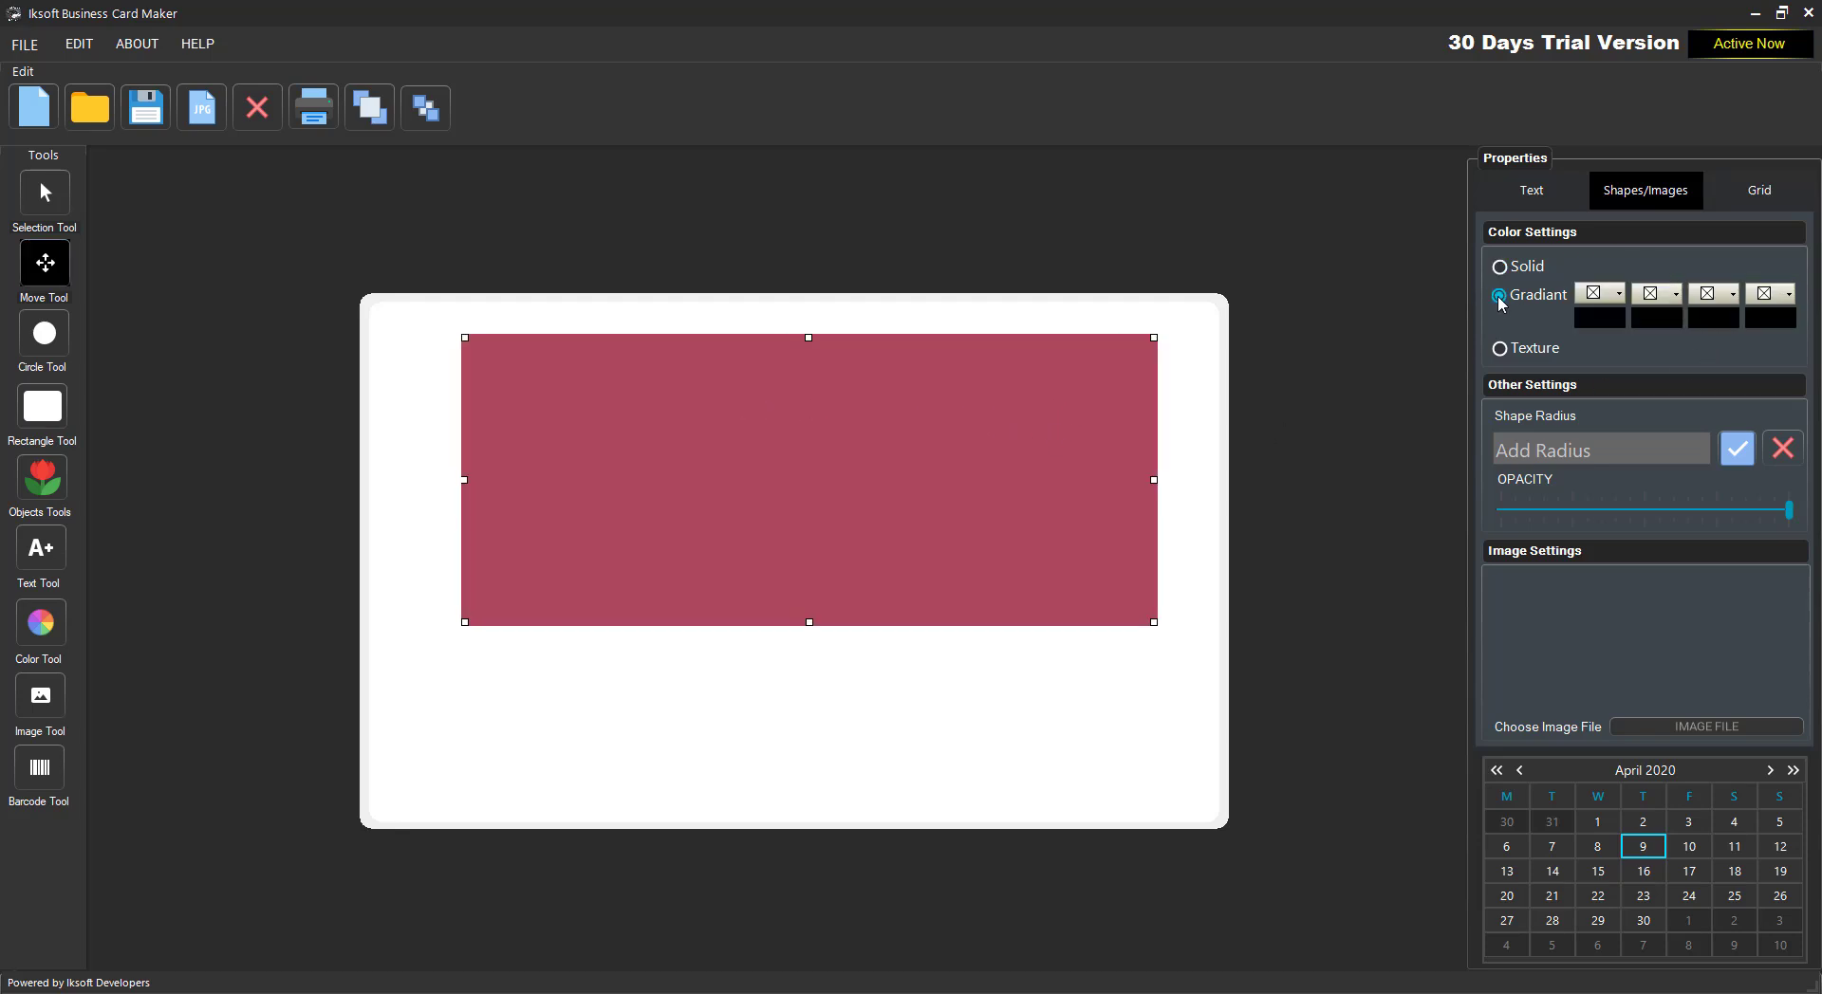
{"action": "left_click", "coordinate": [1616, 296]}
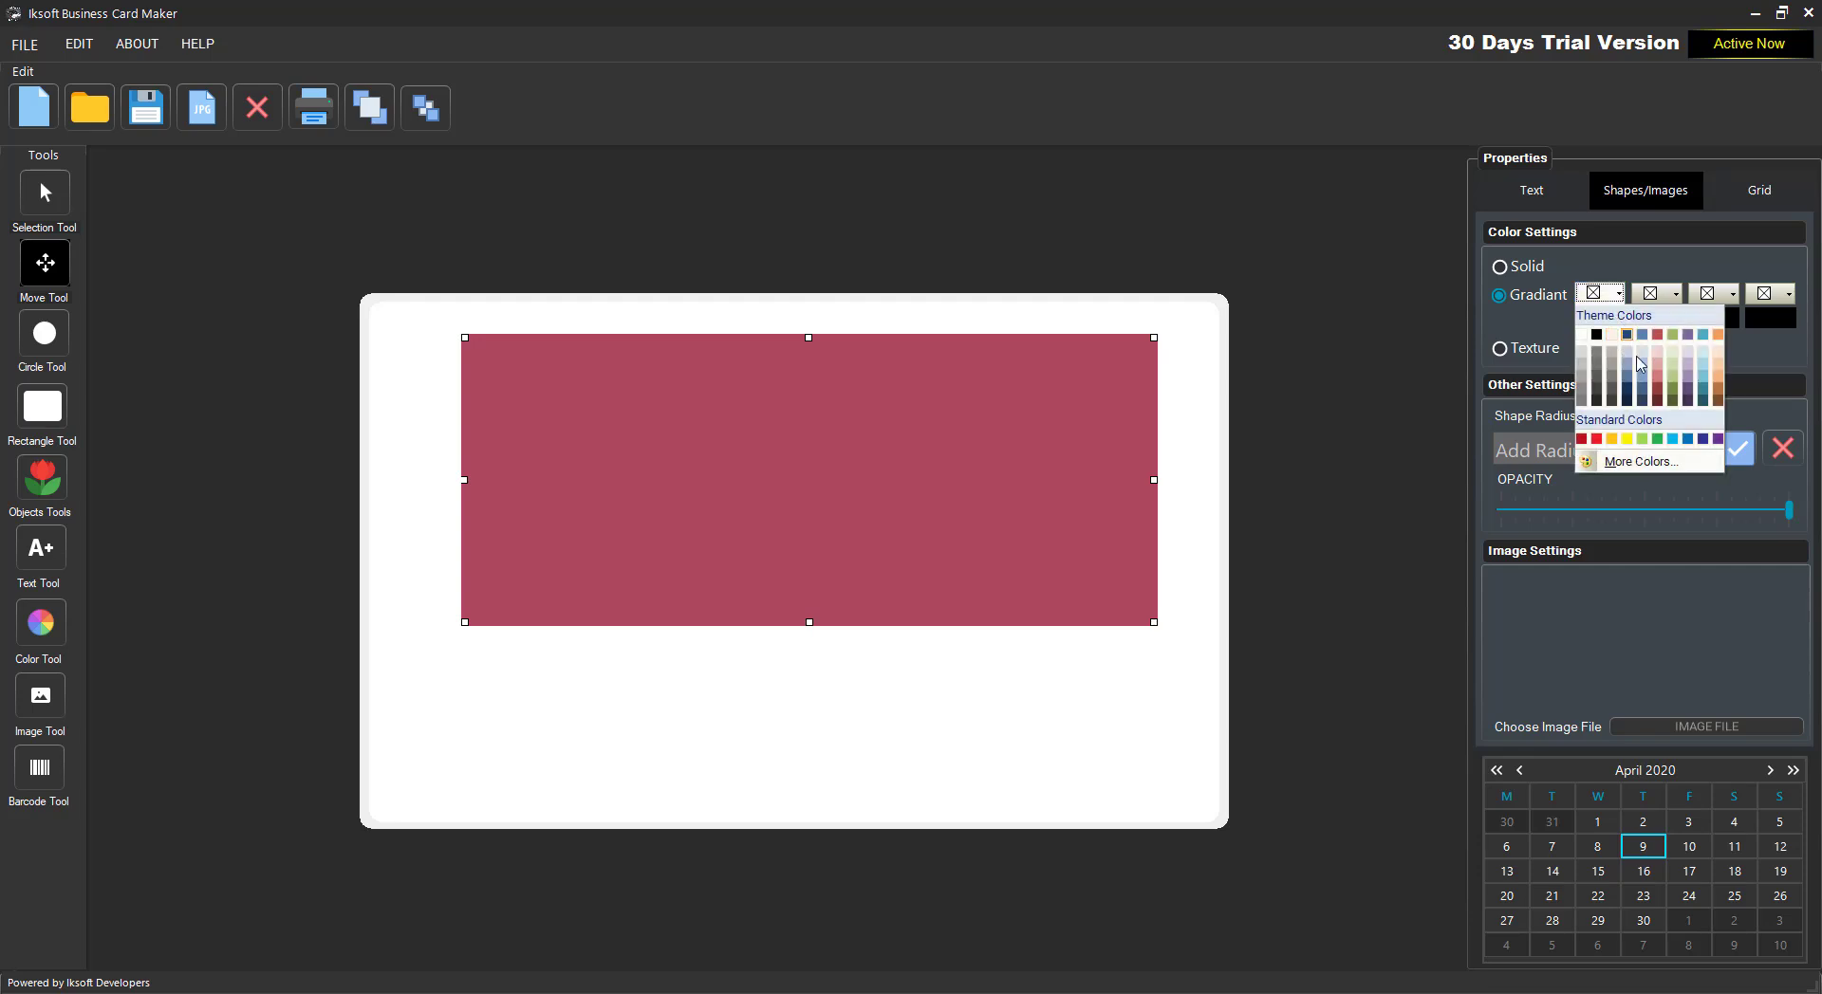
{"action": "left_click", "coordinate": [1628, 335]}
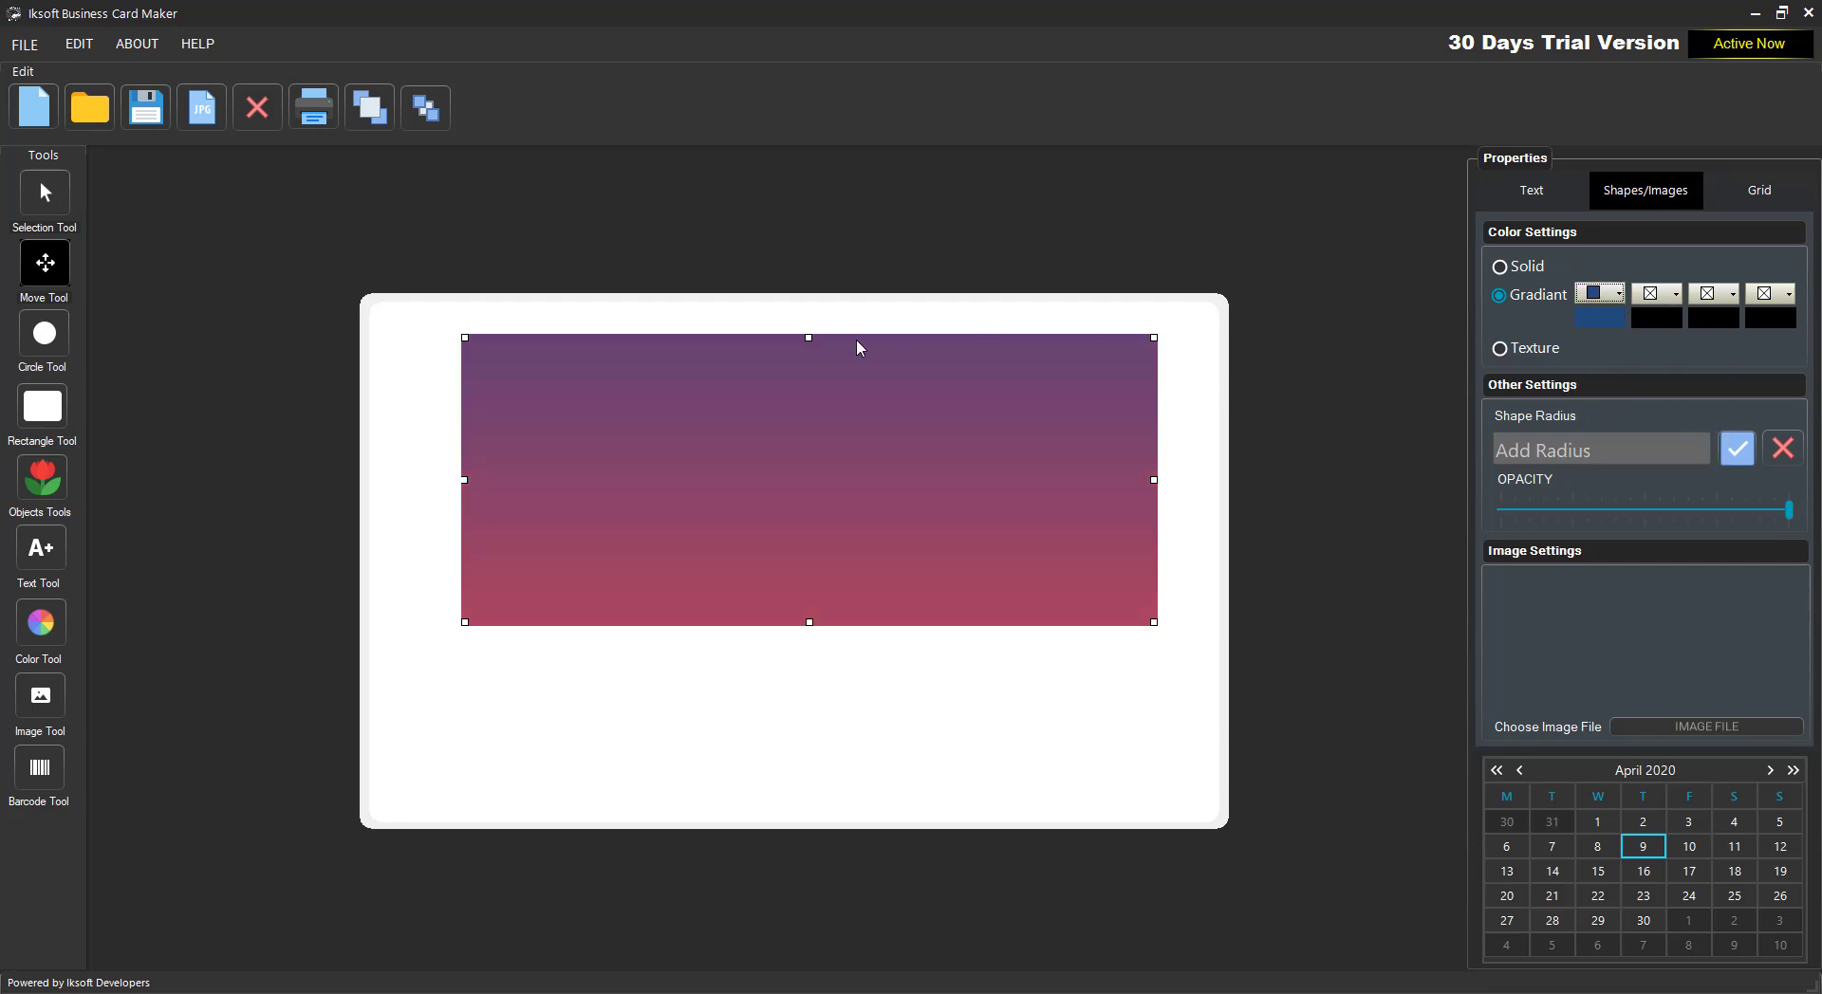
{"action": "left_click", "coordinate": [1657, 295]}
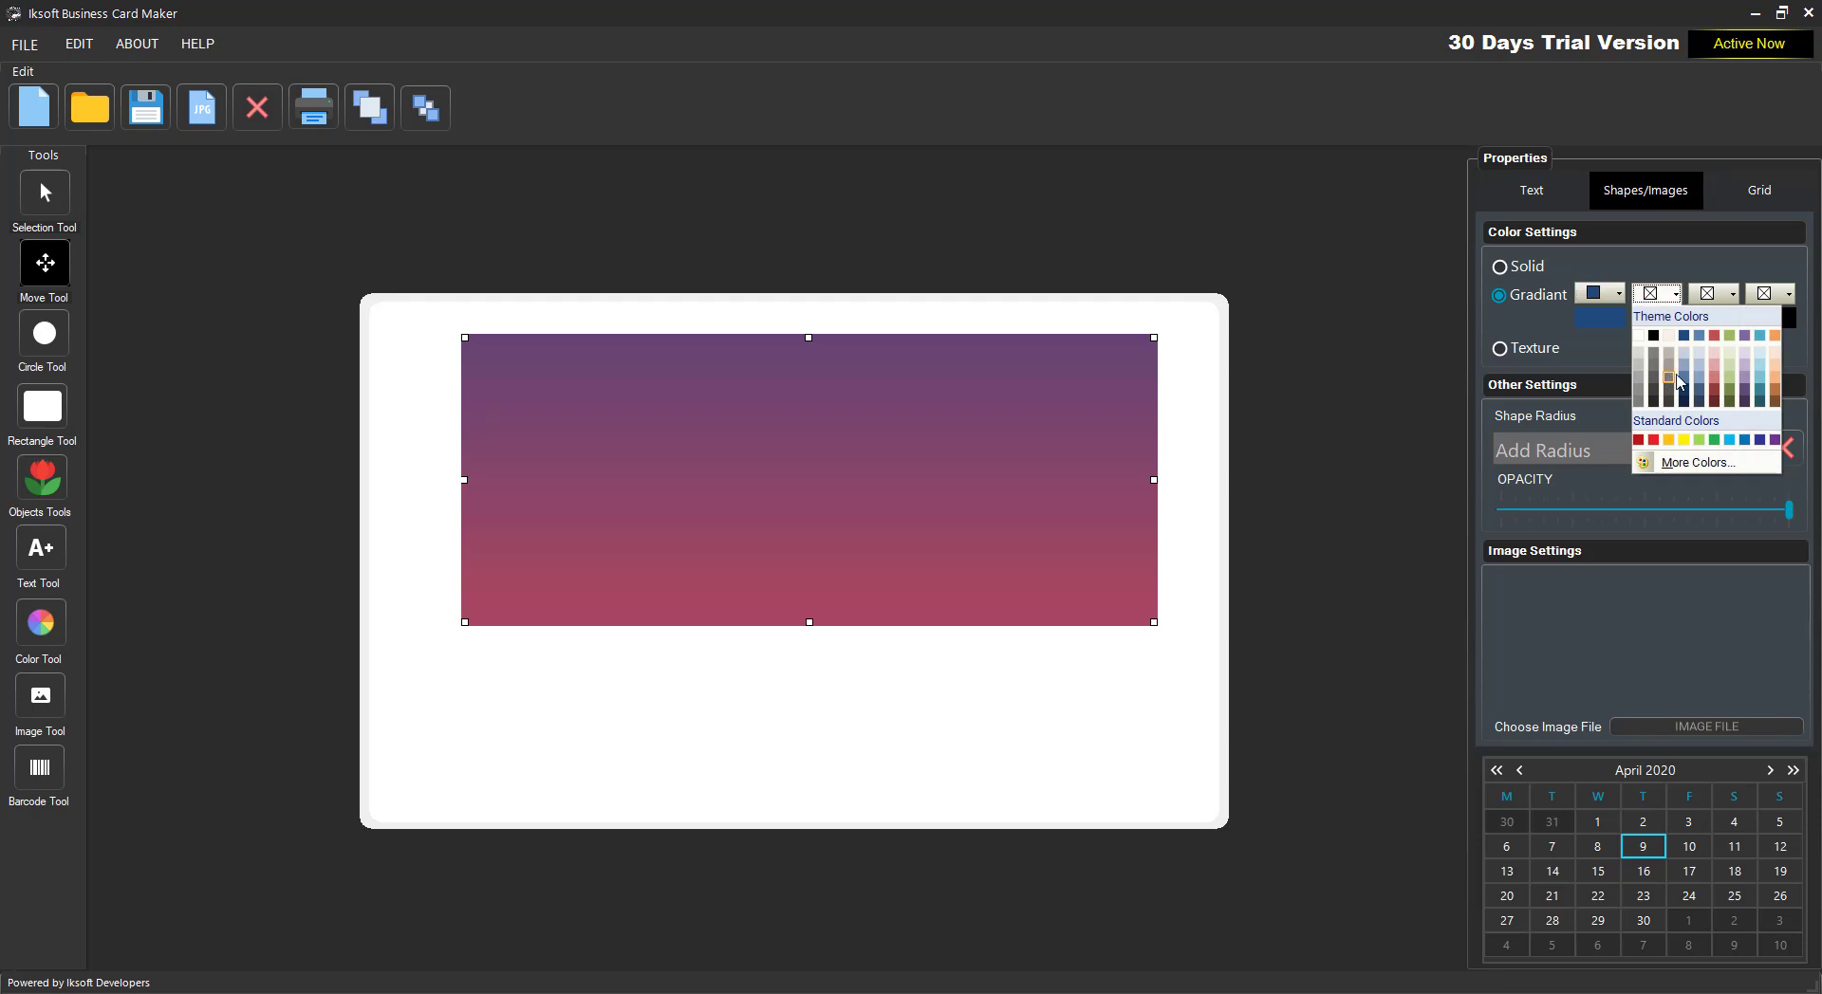
{"action": "left_click", "coordinate": [1653, 440]}
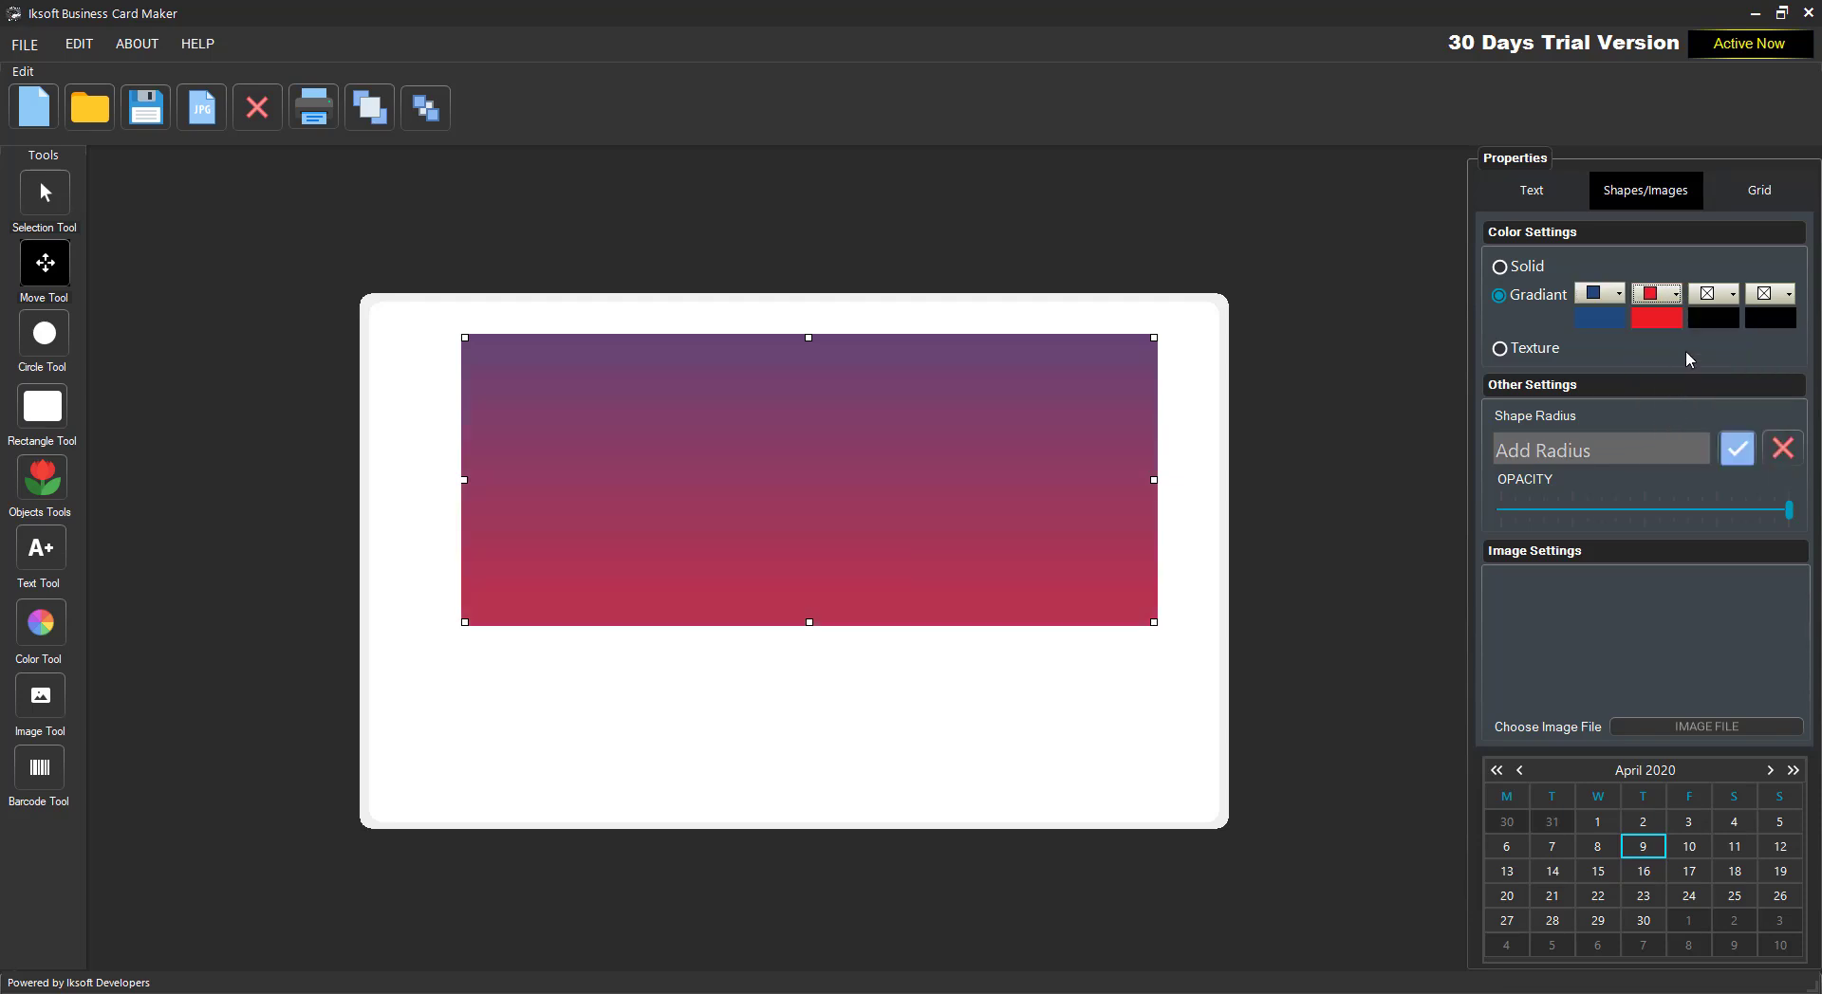
{"action": "left_click", "coordinate": [1733, 296]}
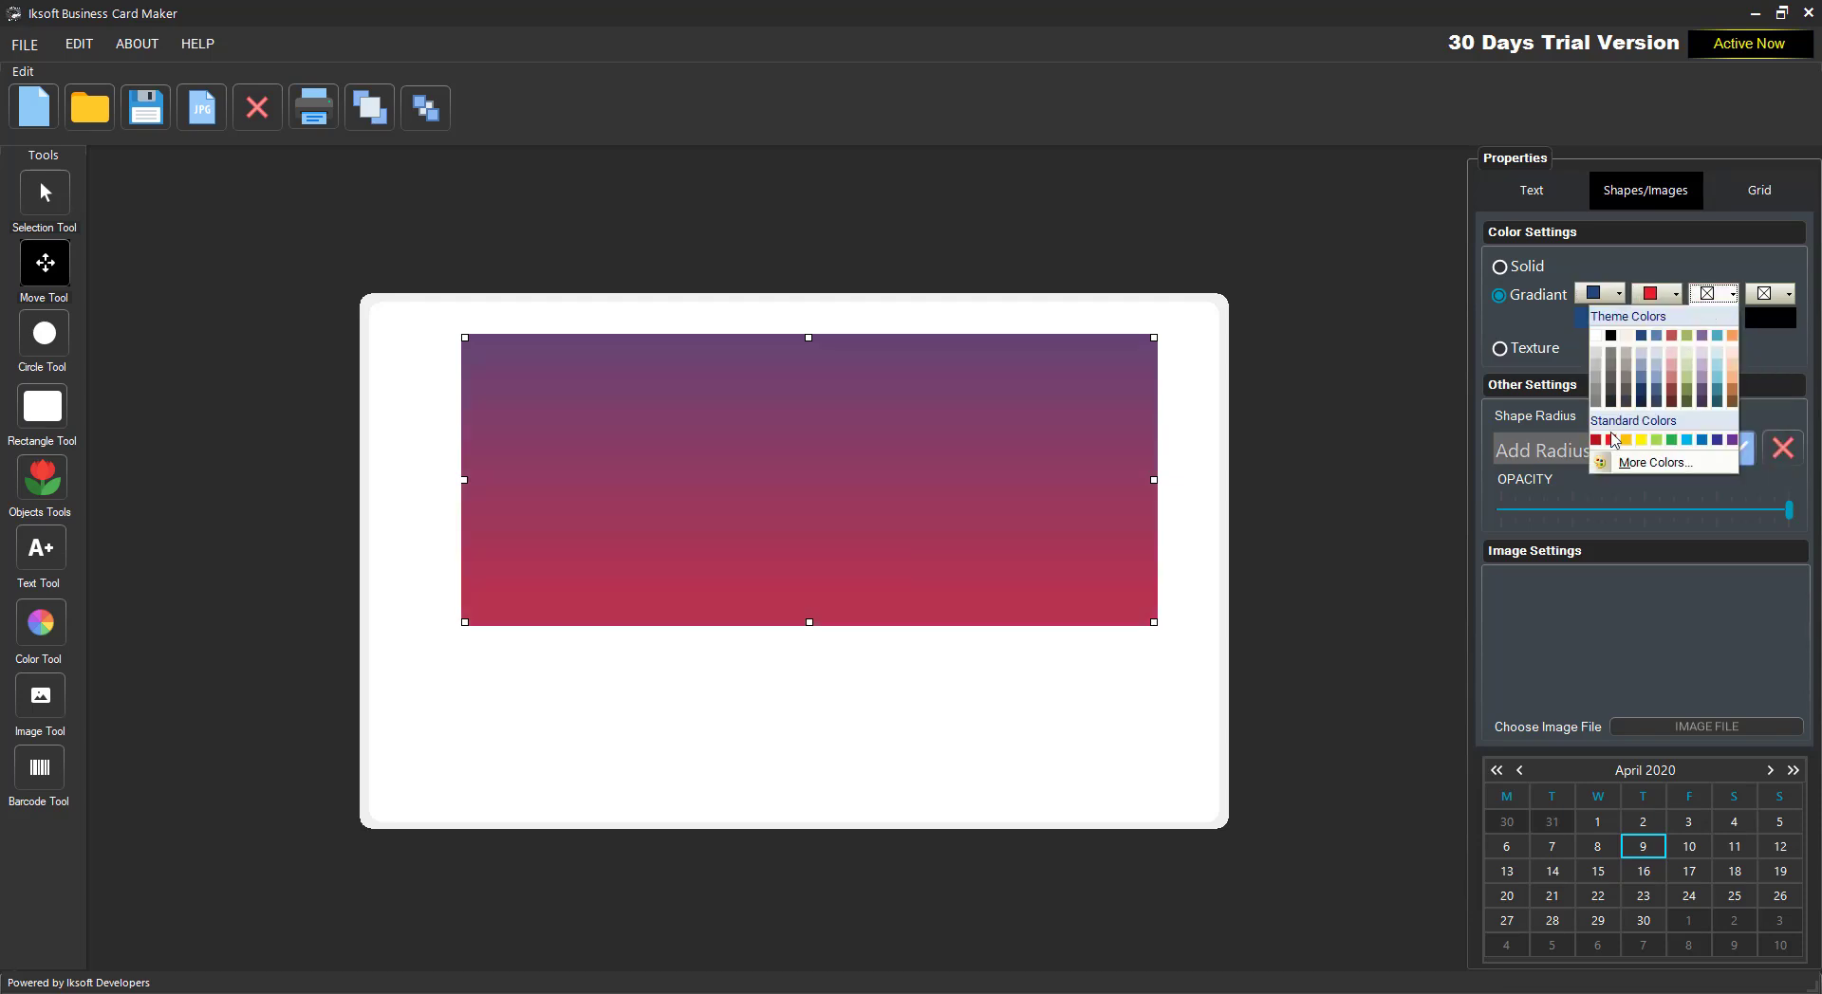
{"action": "left_click", "coordinate": [1716, 395]}
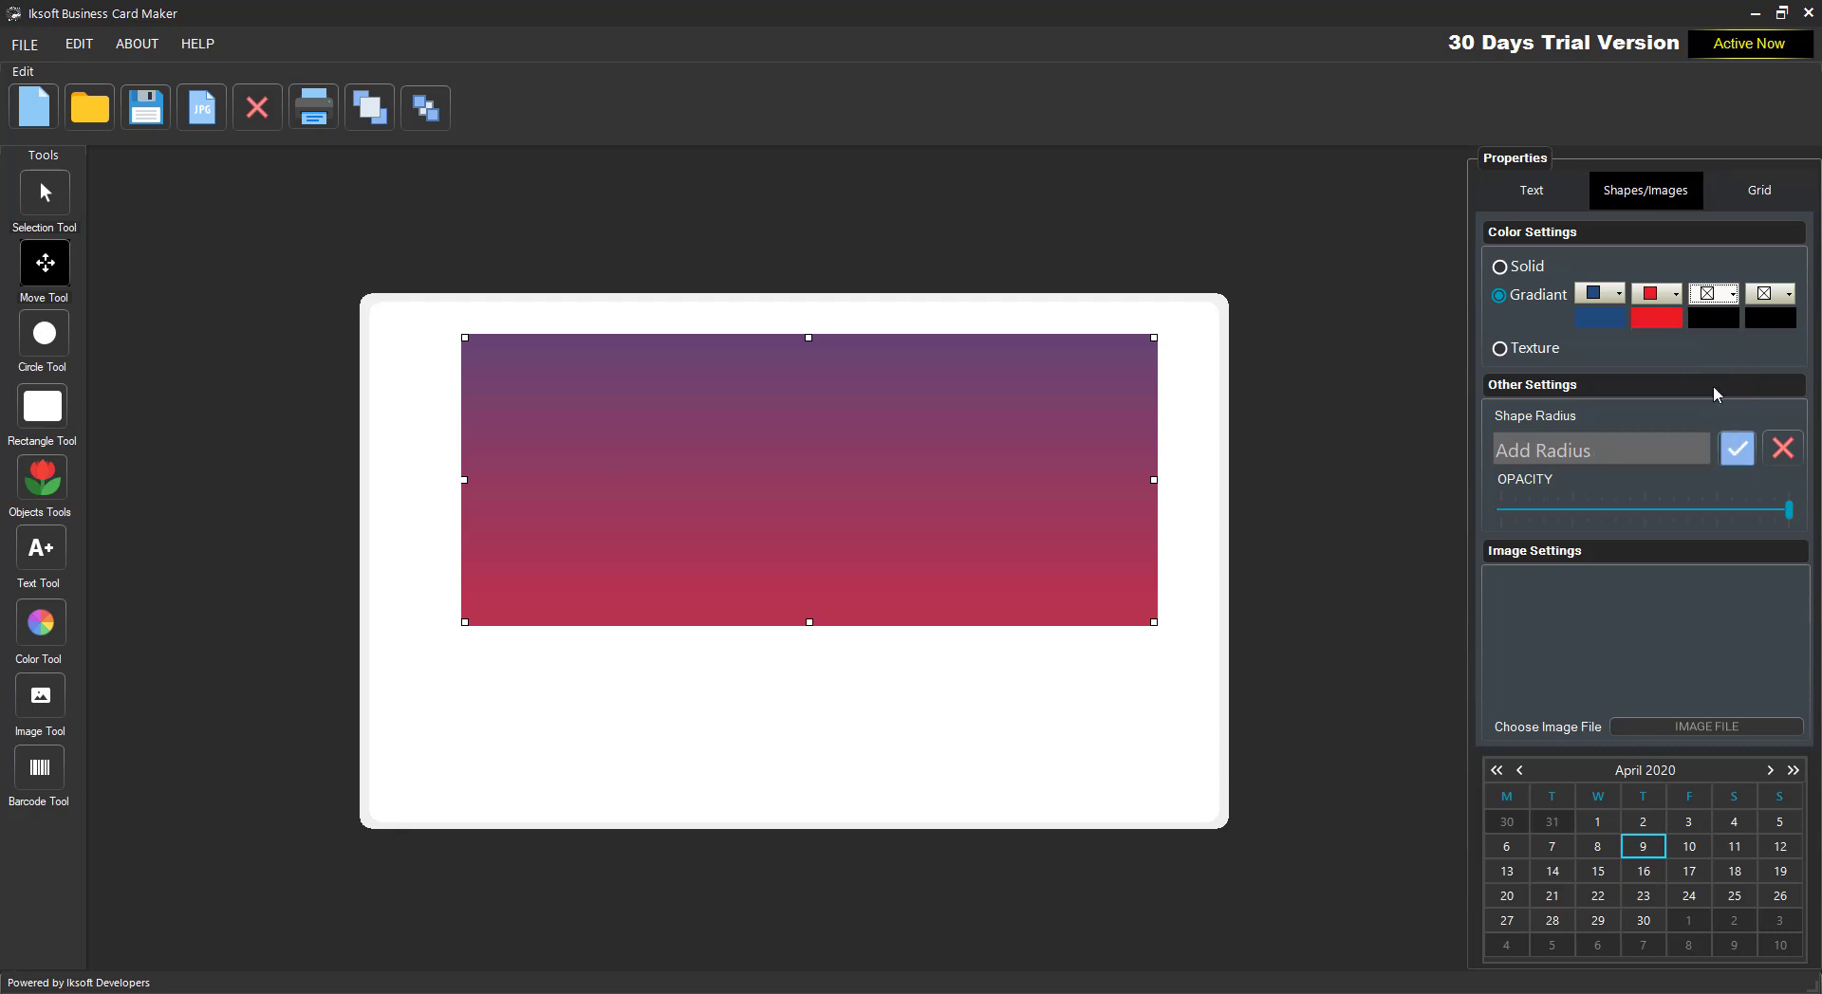
{"action": "left_click", "coordinate": [1770, 294]}
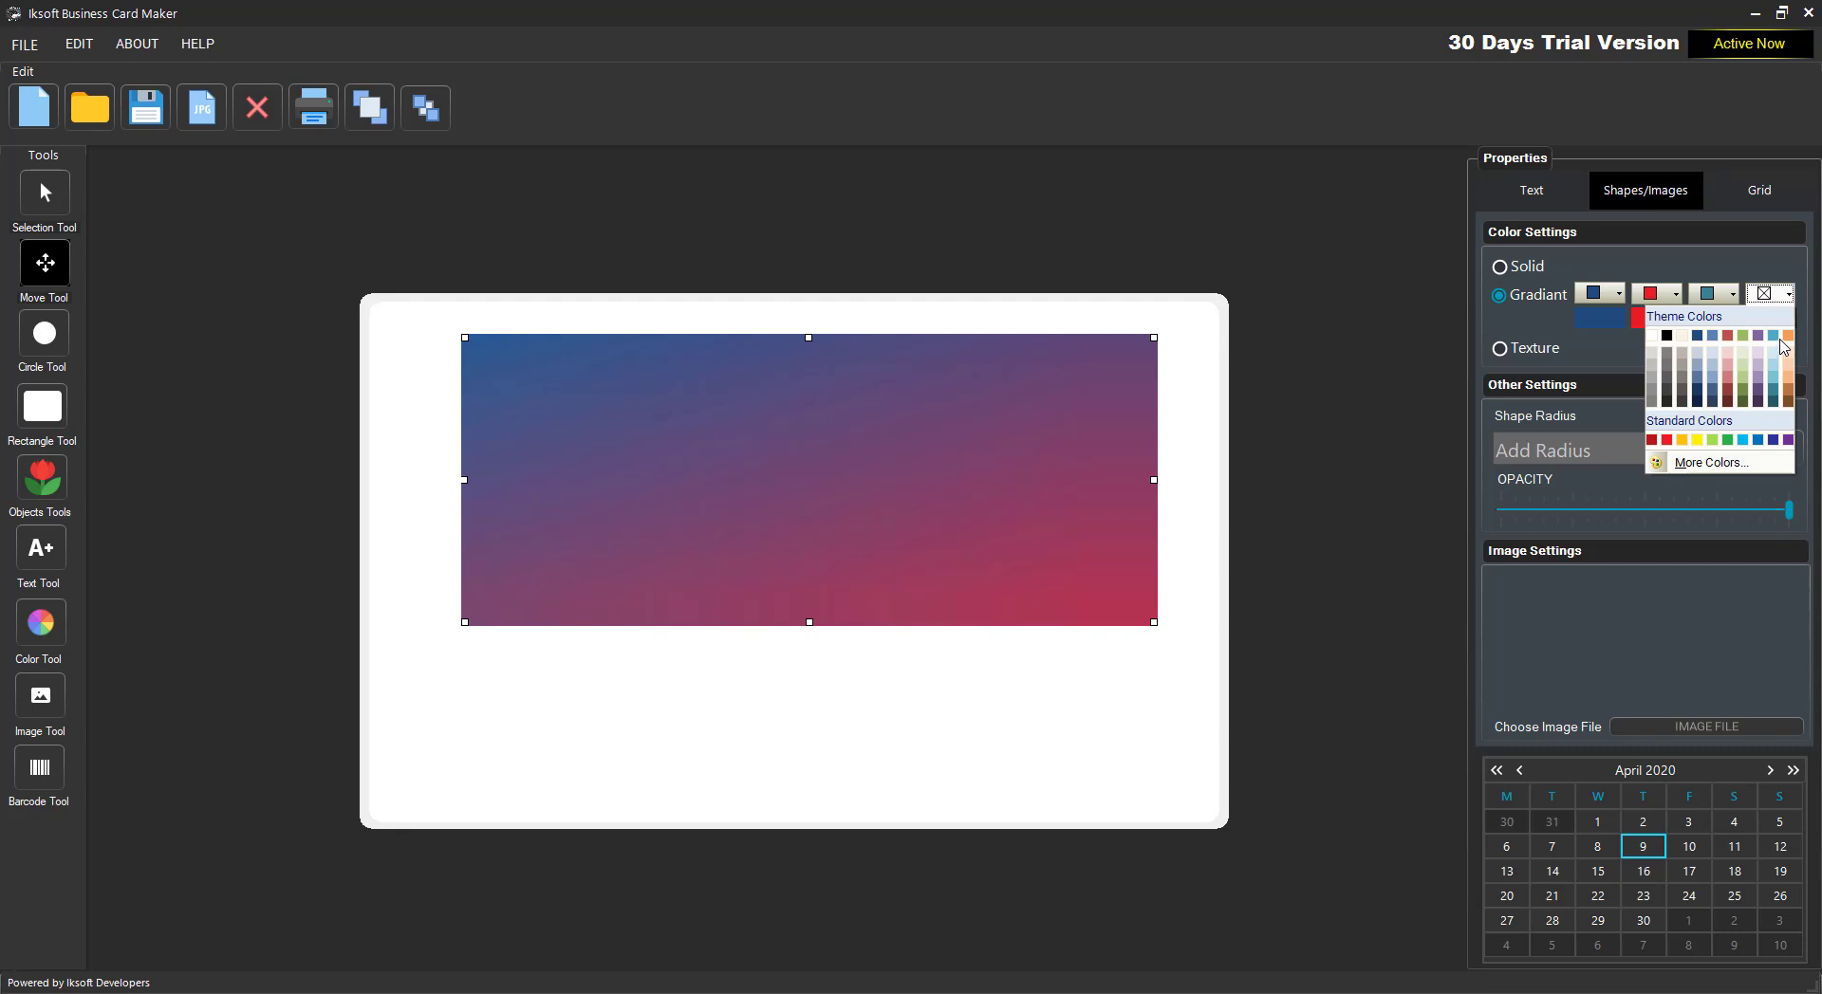
{"action": "left_click", "coordinate": [1789, 336]}
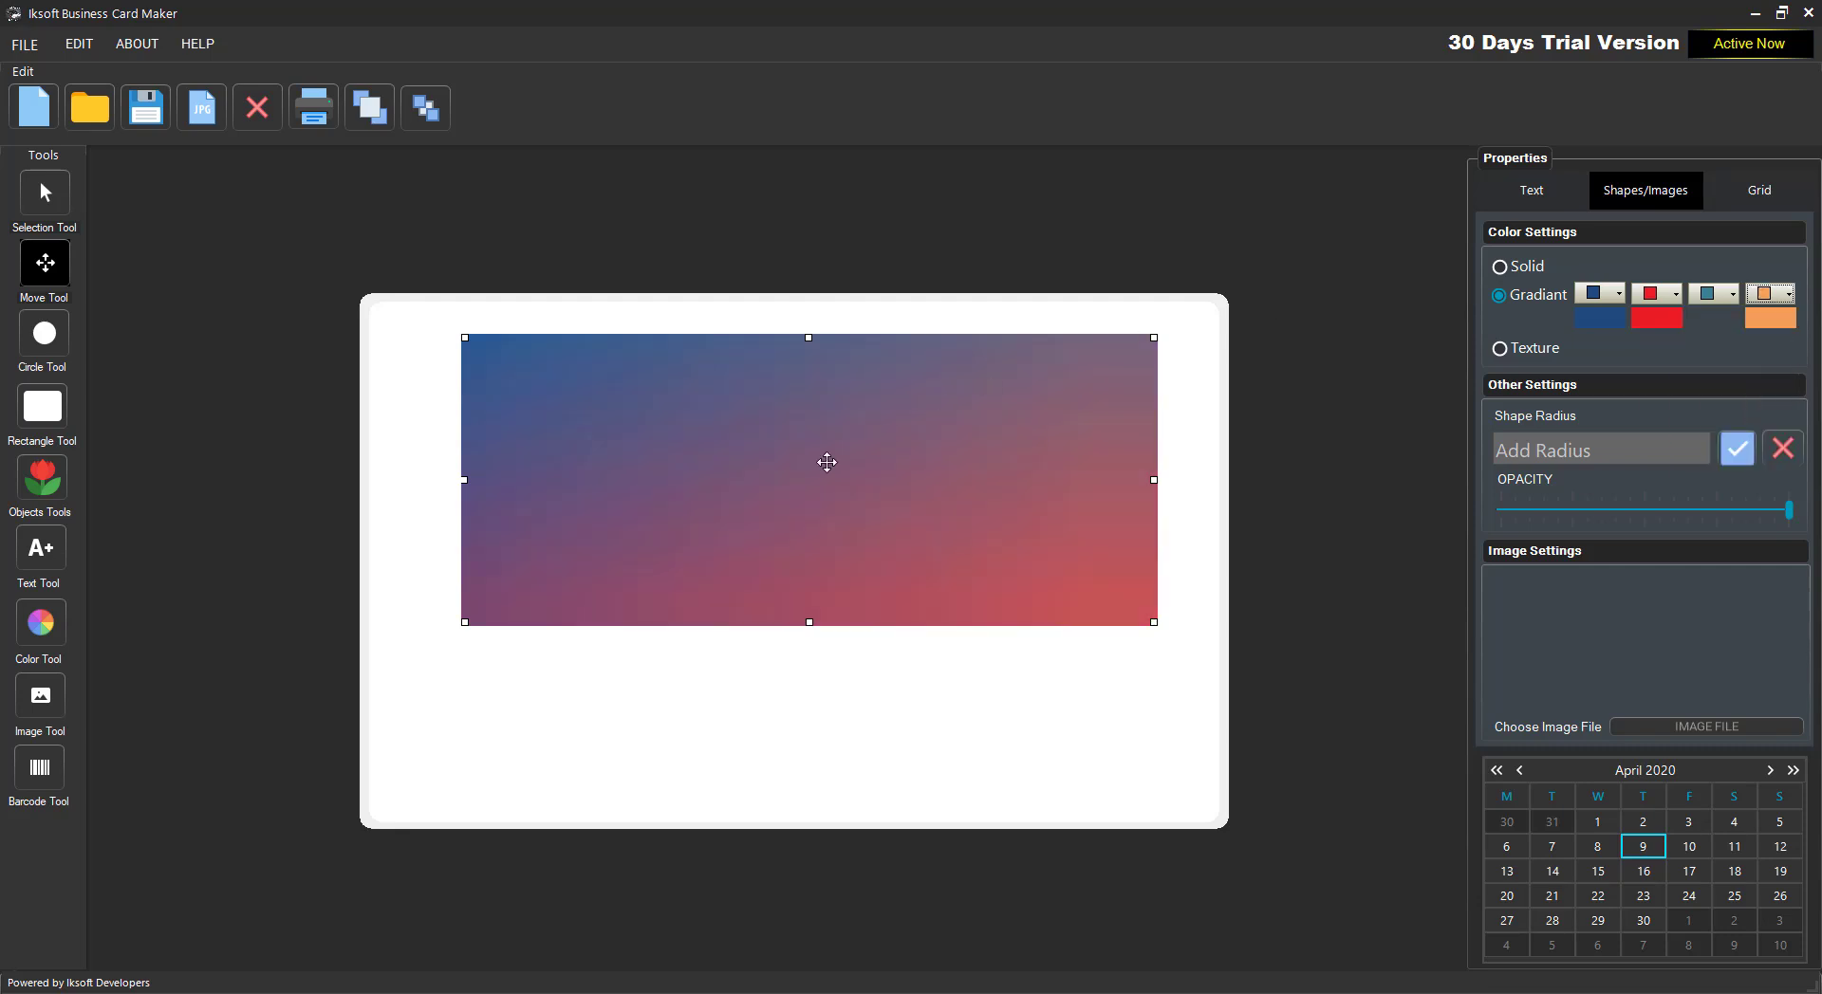
- Preview the gradient panel without its selection handles, reactivate the Move Tool, and nudge the panel slightly right and up
{"action": "left_click", "coordinate": [25, 211]}
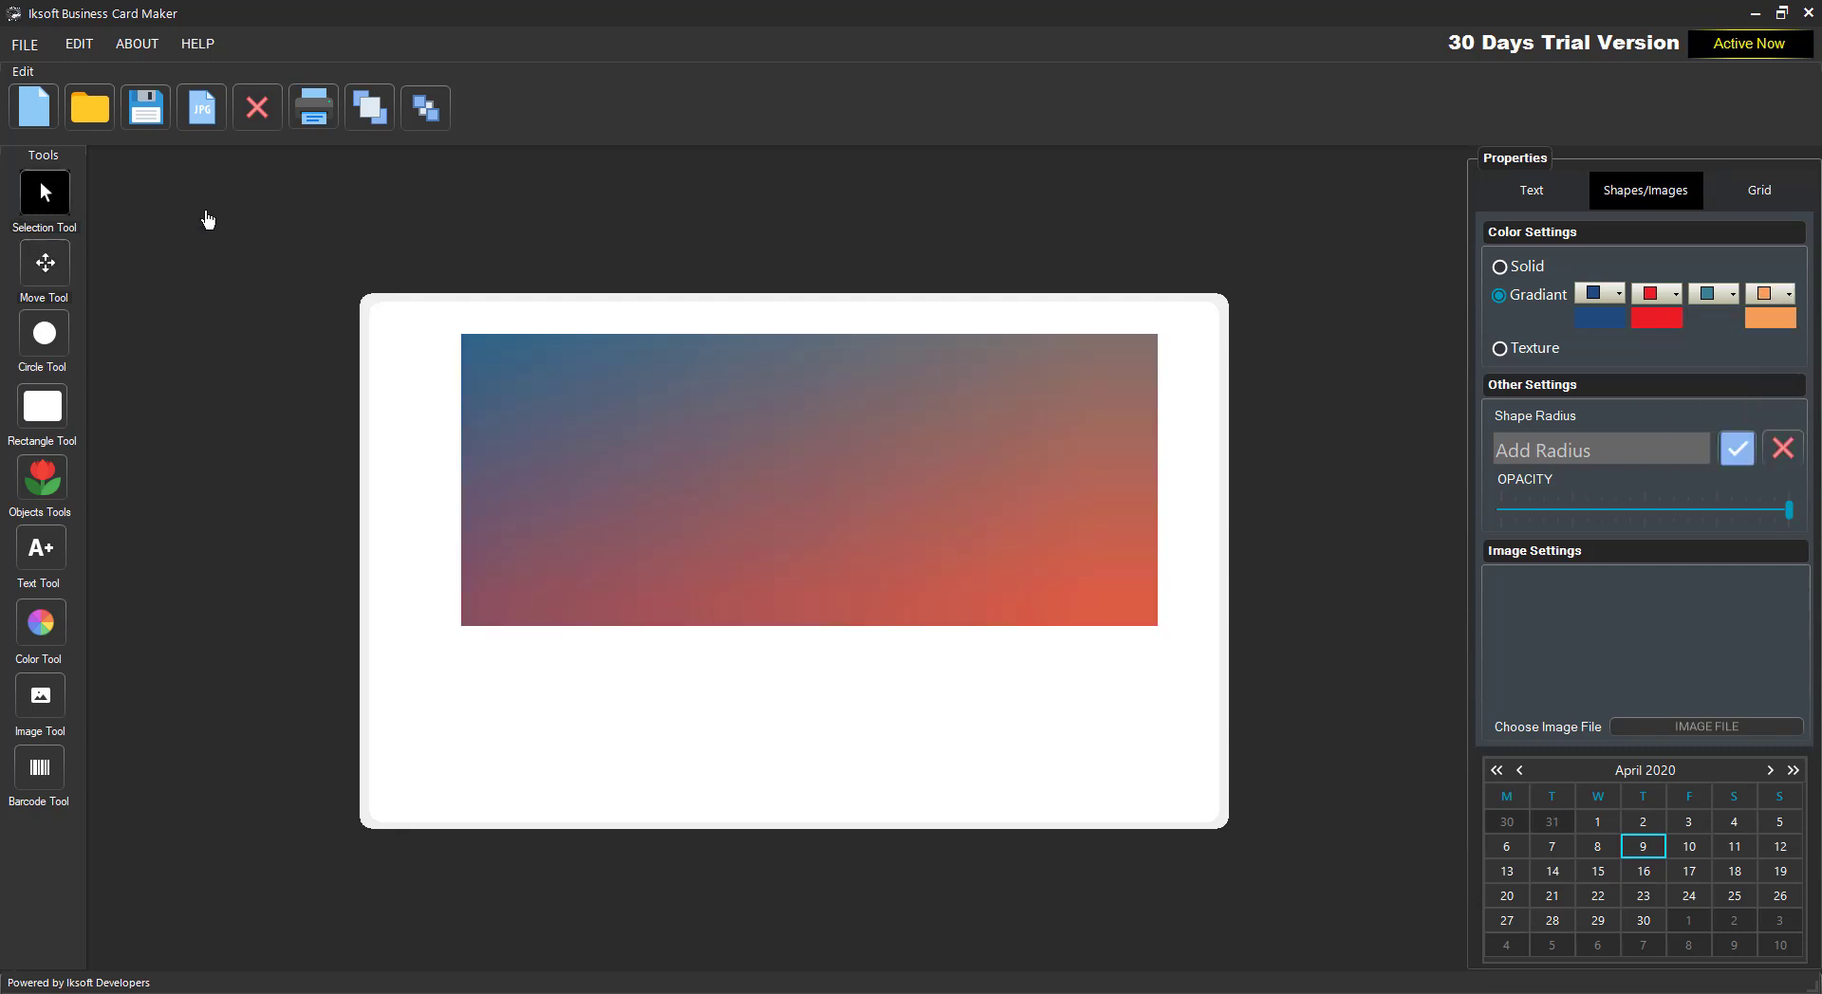
{"action": "left_click", "coordinate": [45, 266]}
{"action": "left_click", "coordinate": [787, 474]}
{"action": "left_click_drag", "start_coordinate": [841, 500], "coordinate": [898, 492]}
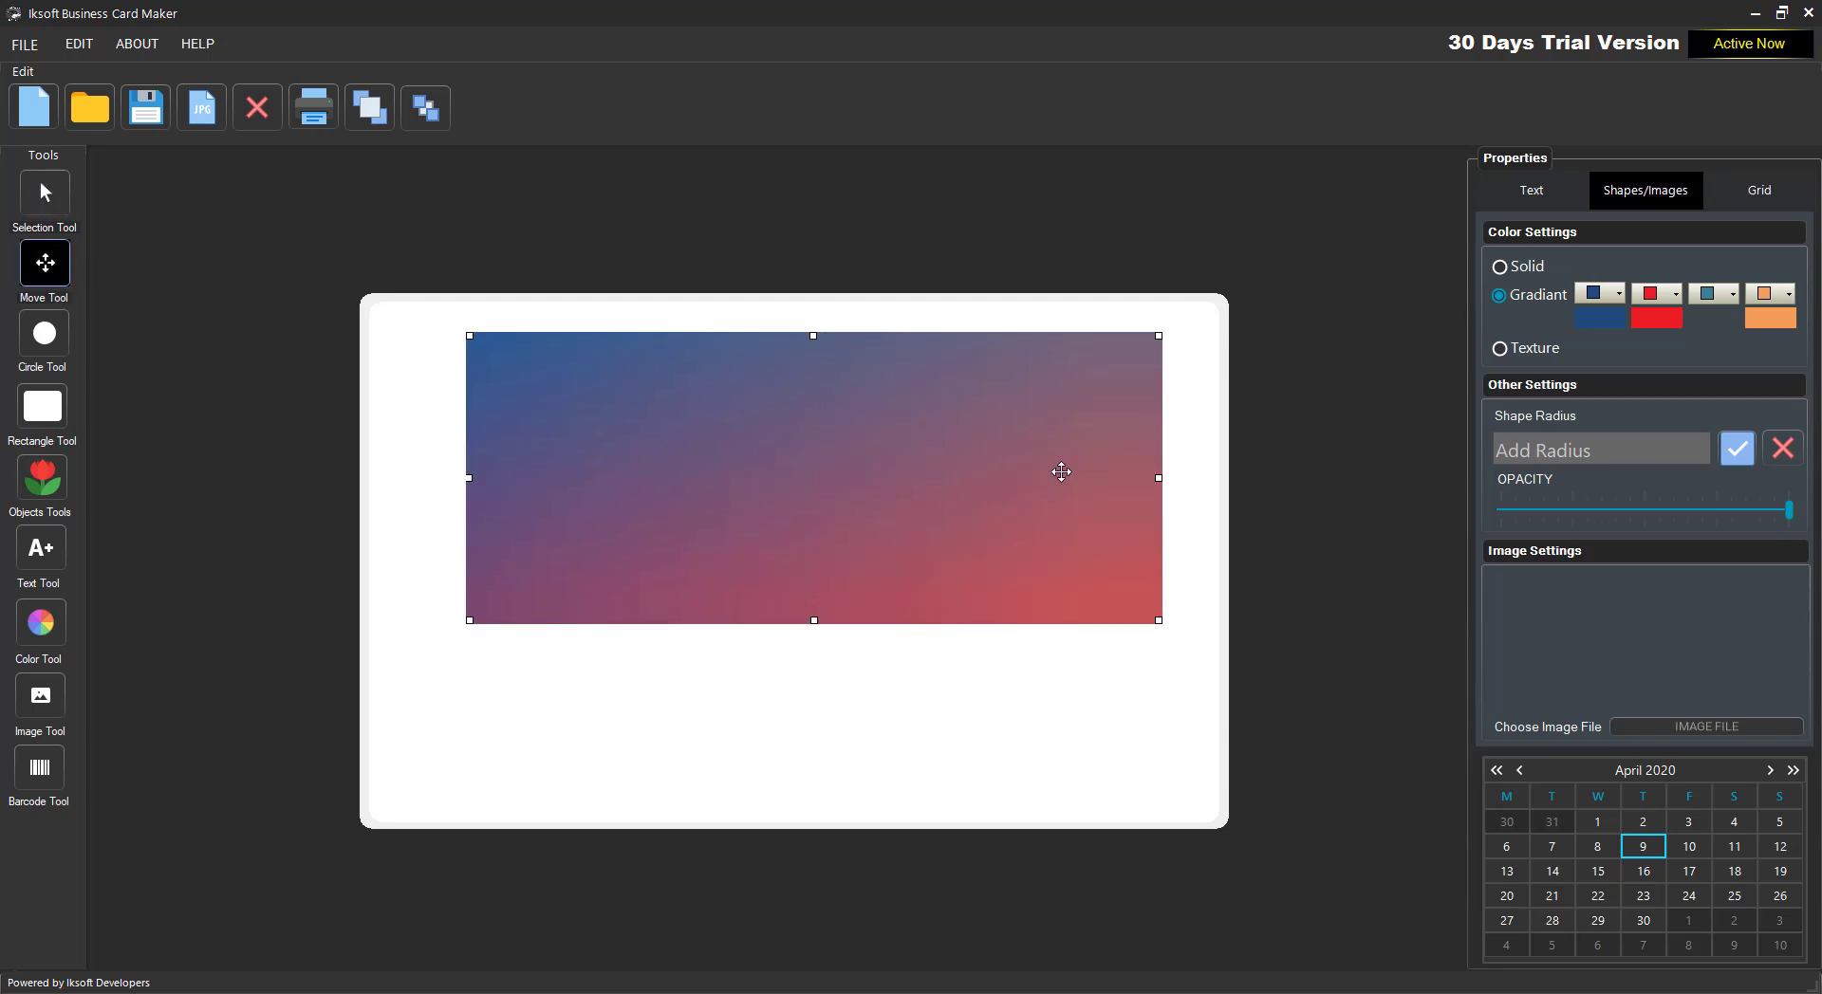
{"action": "left_click", "coordinate": [1500, 350]}
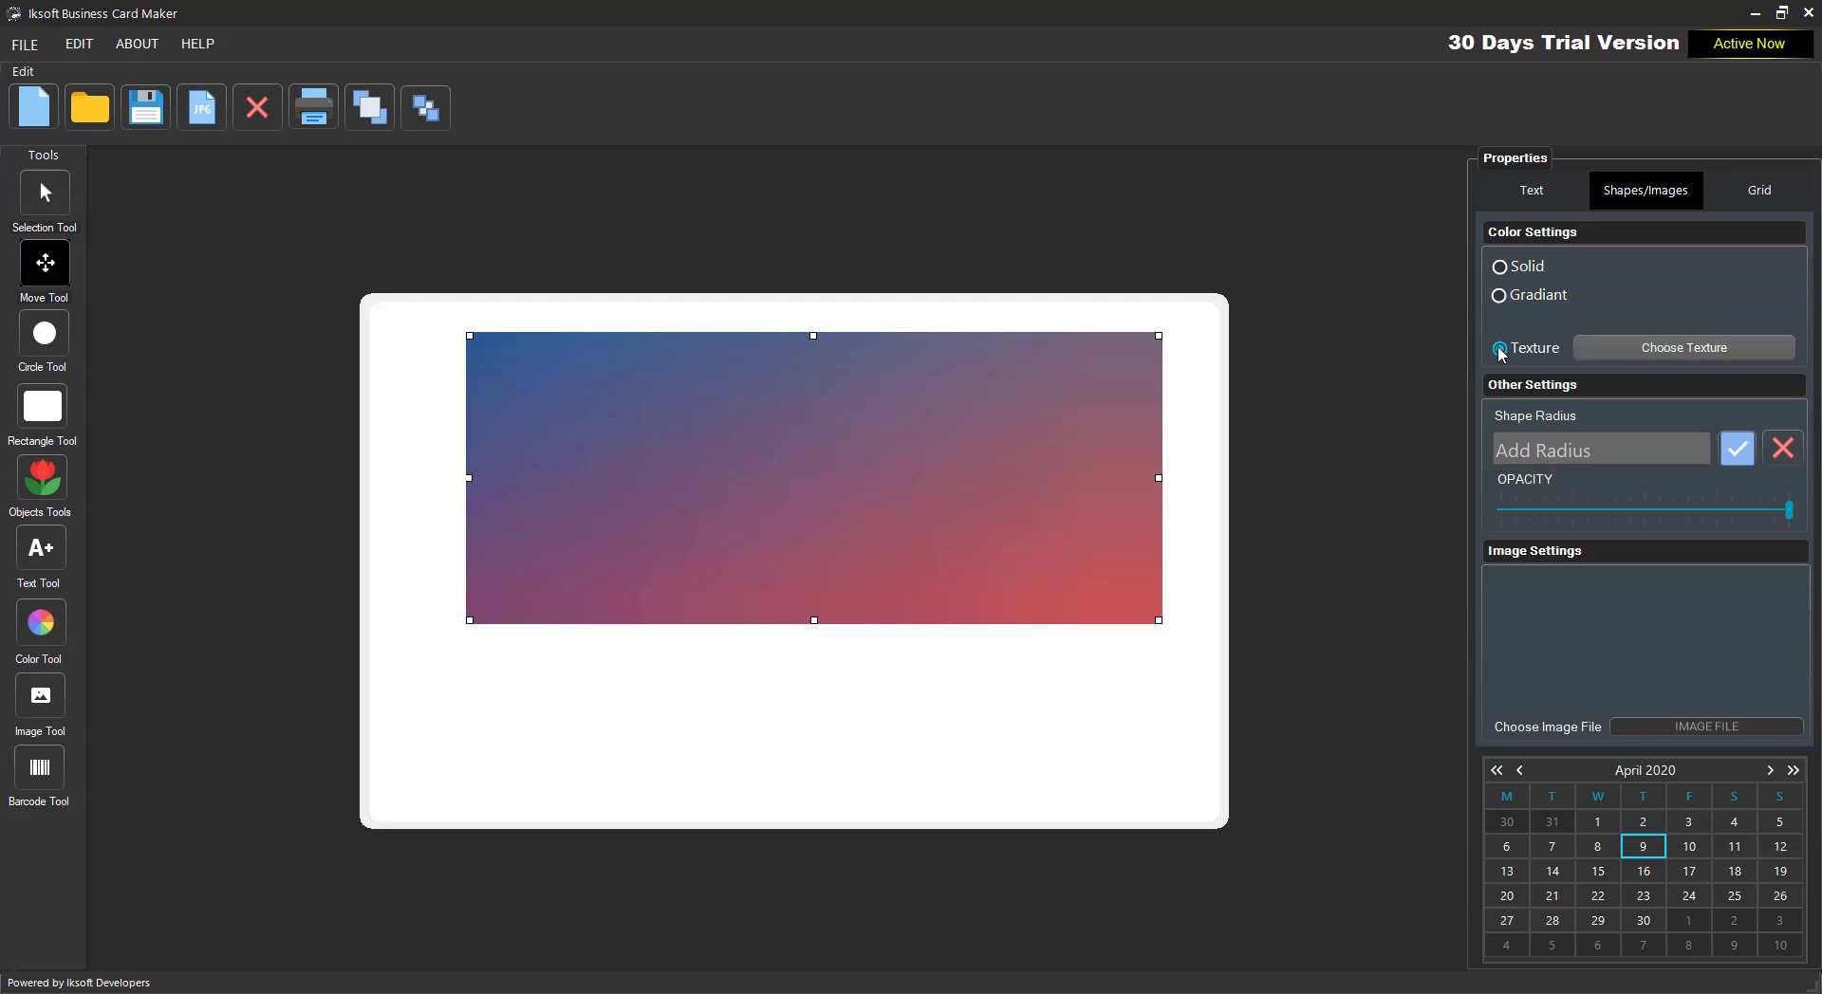
{"action": "left_click", "coordinate": [1650, 348]}
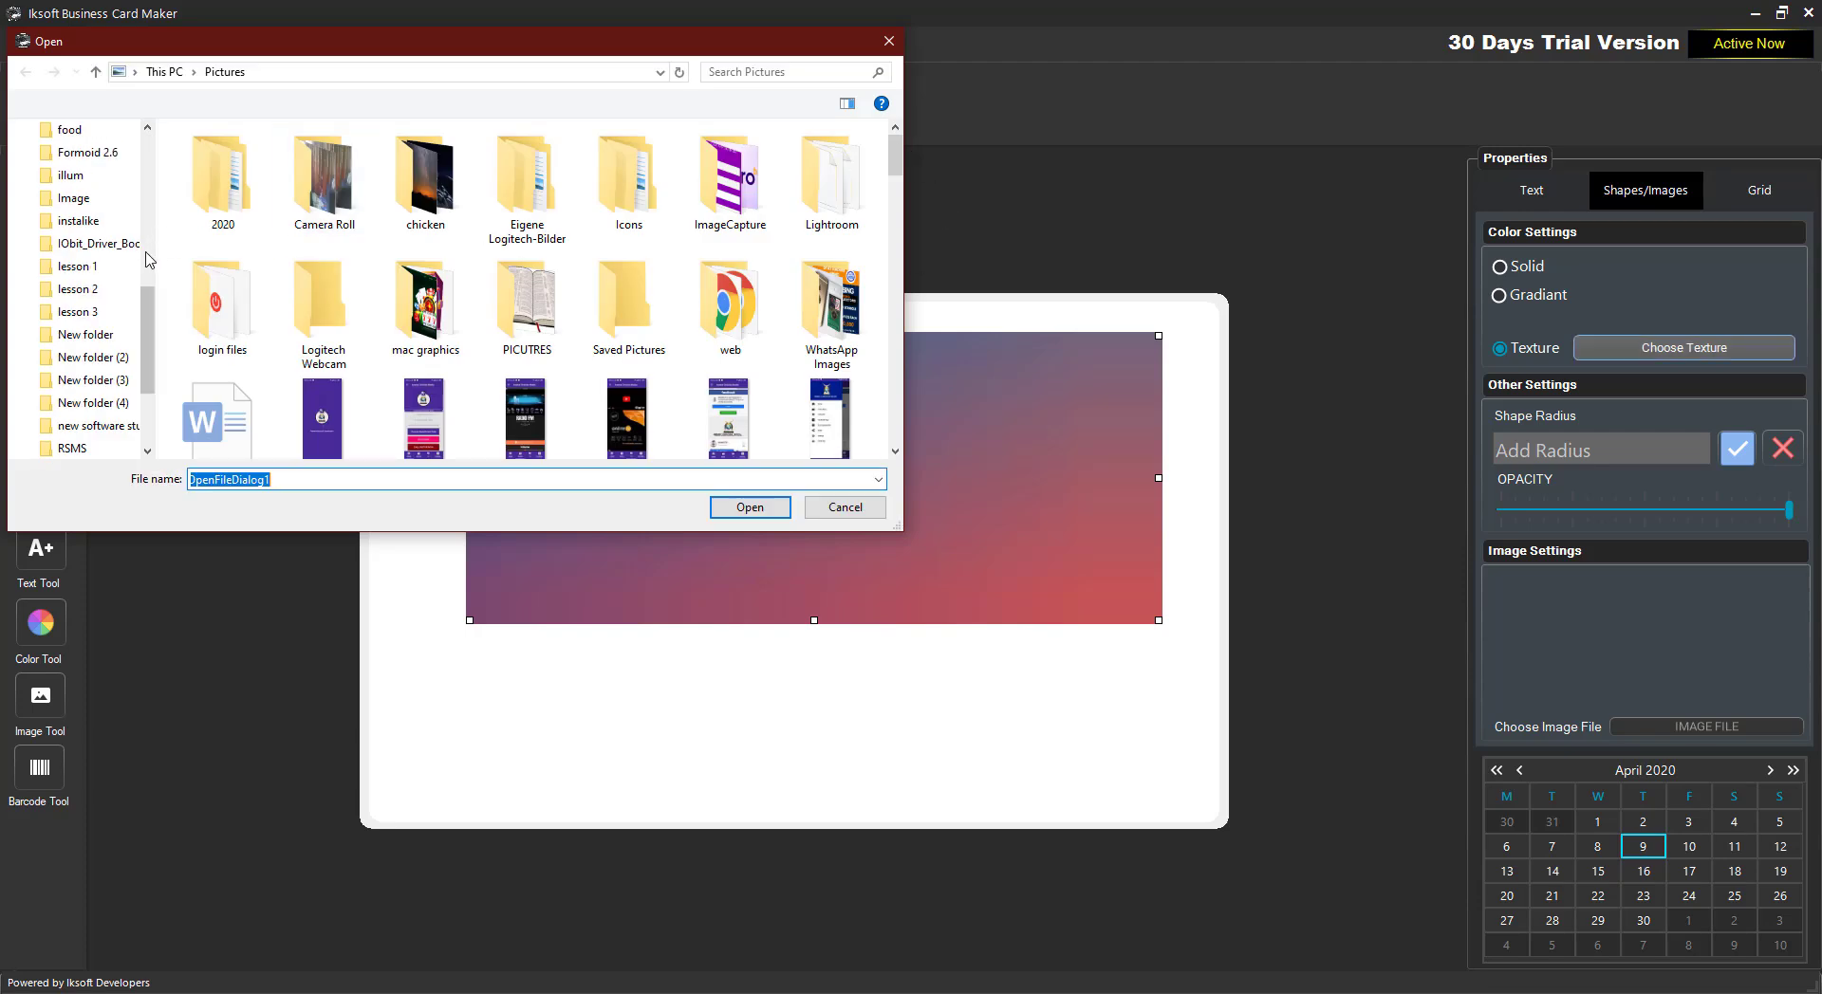
{"action": "scroll", "coordinate": [149, 164], "scroll_direction": "up", "scroll_amount": 4}
{"action": "scroll", "coordinate": [149, 164], "scroll_direction": "up", "scroll_amount": 3}
{"action": "left_click", "coordinate": [118, 289]}
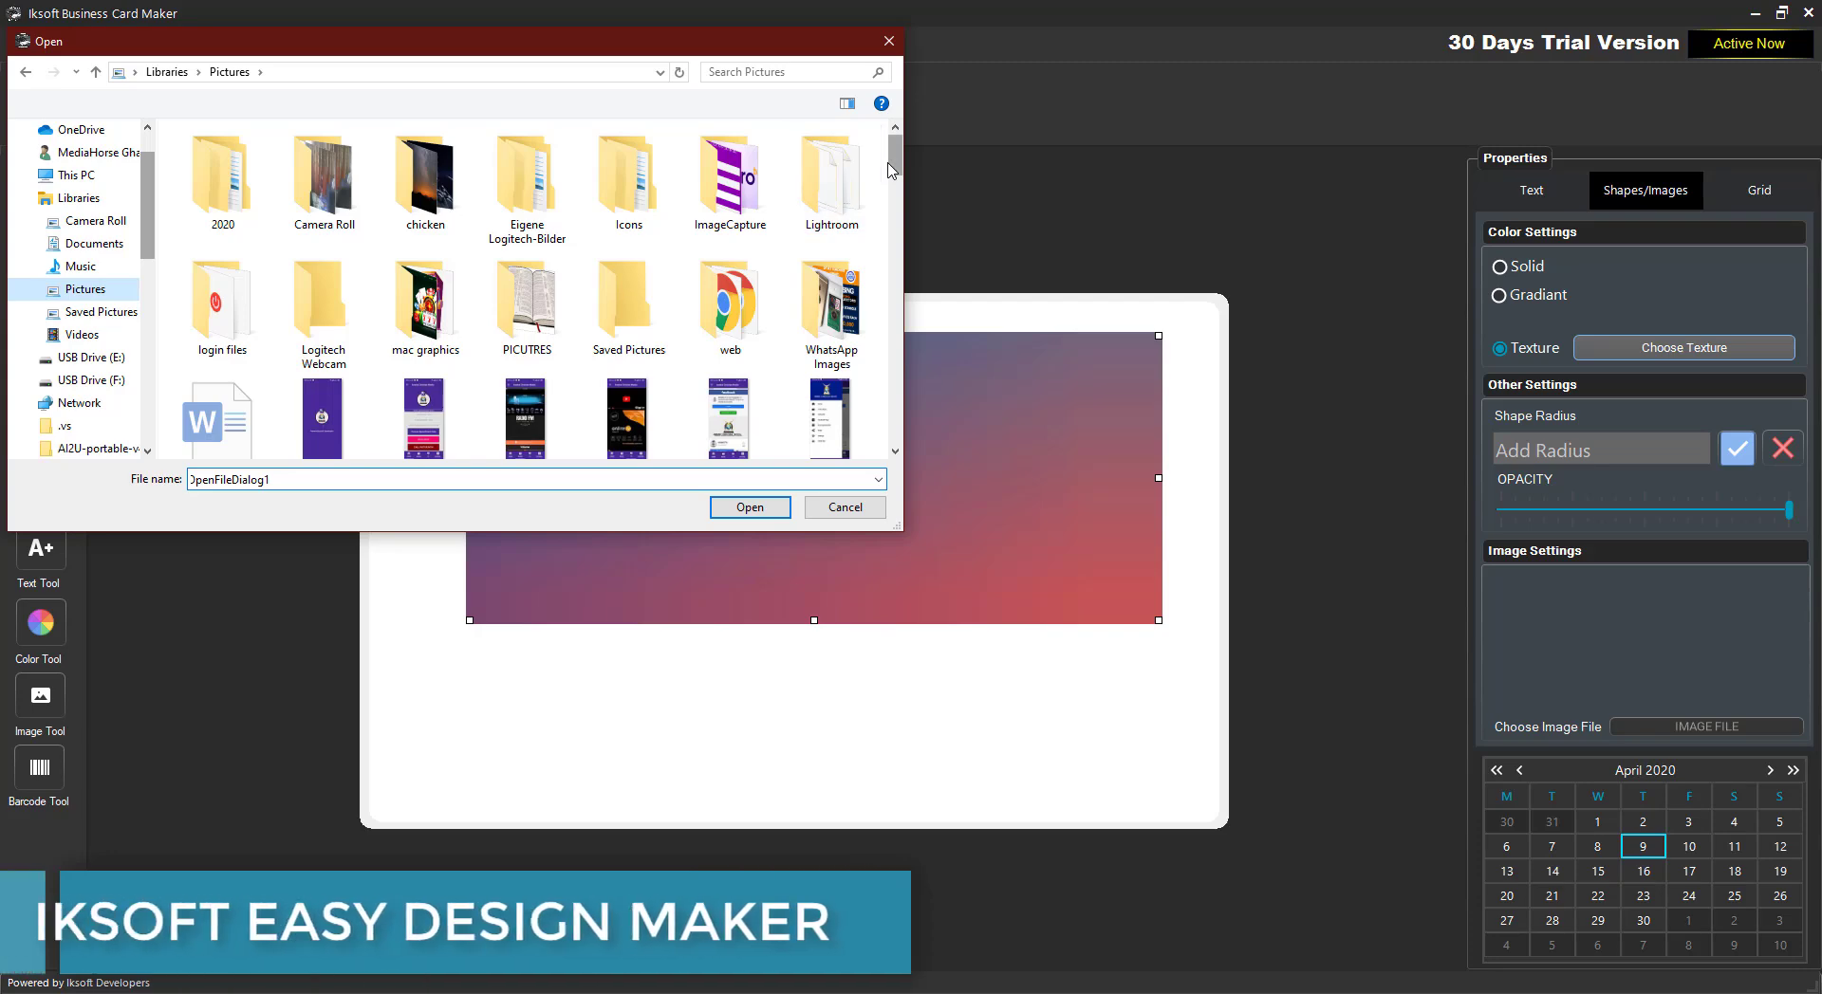
{"action": "scroll", "coordinate": [891, 201], "scroll_direction": "down", "scroll_amount": 5}
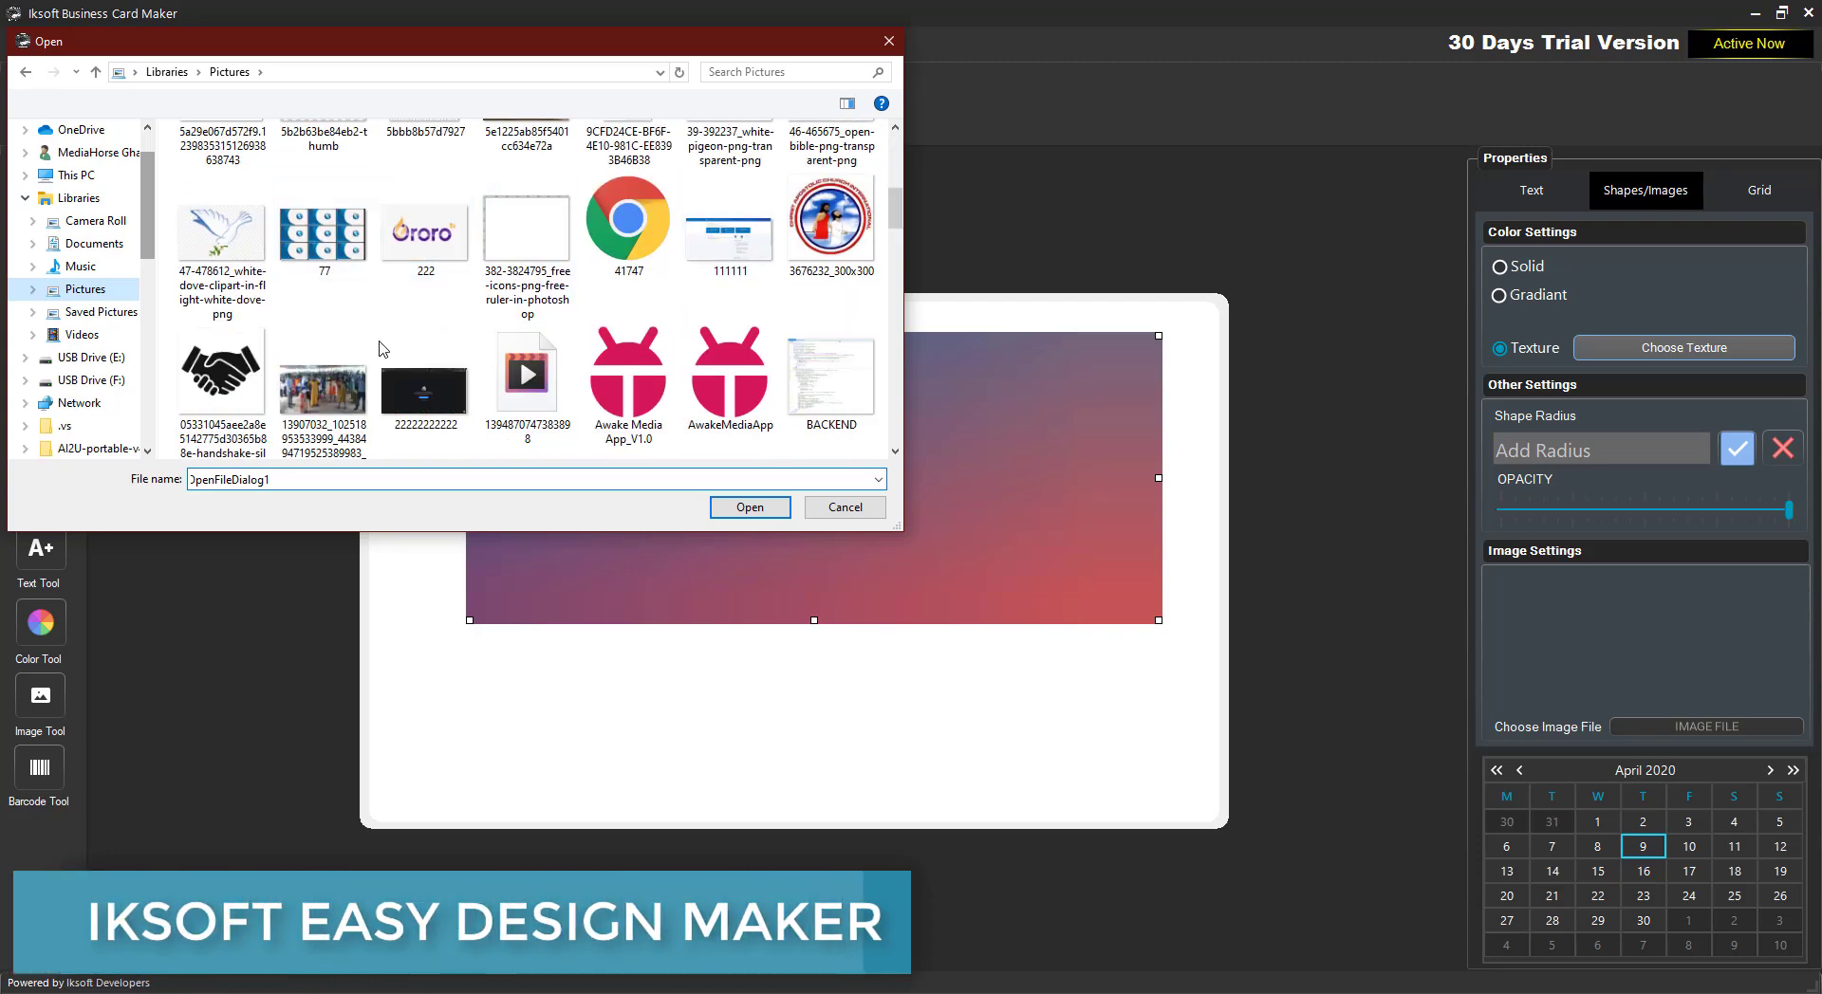
{"action": "left_click", "coordinate": [423, 405]}
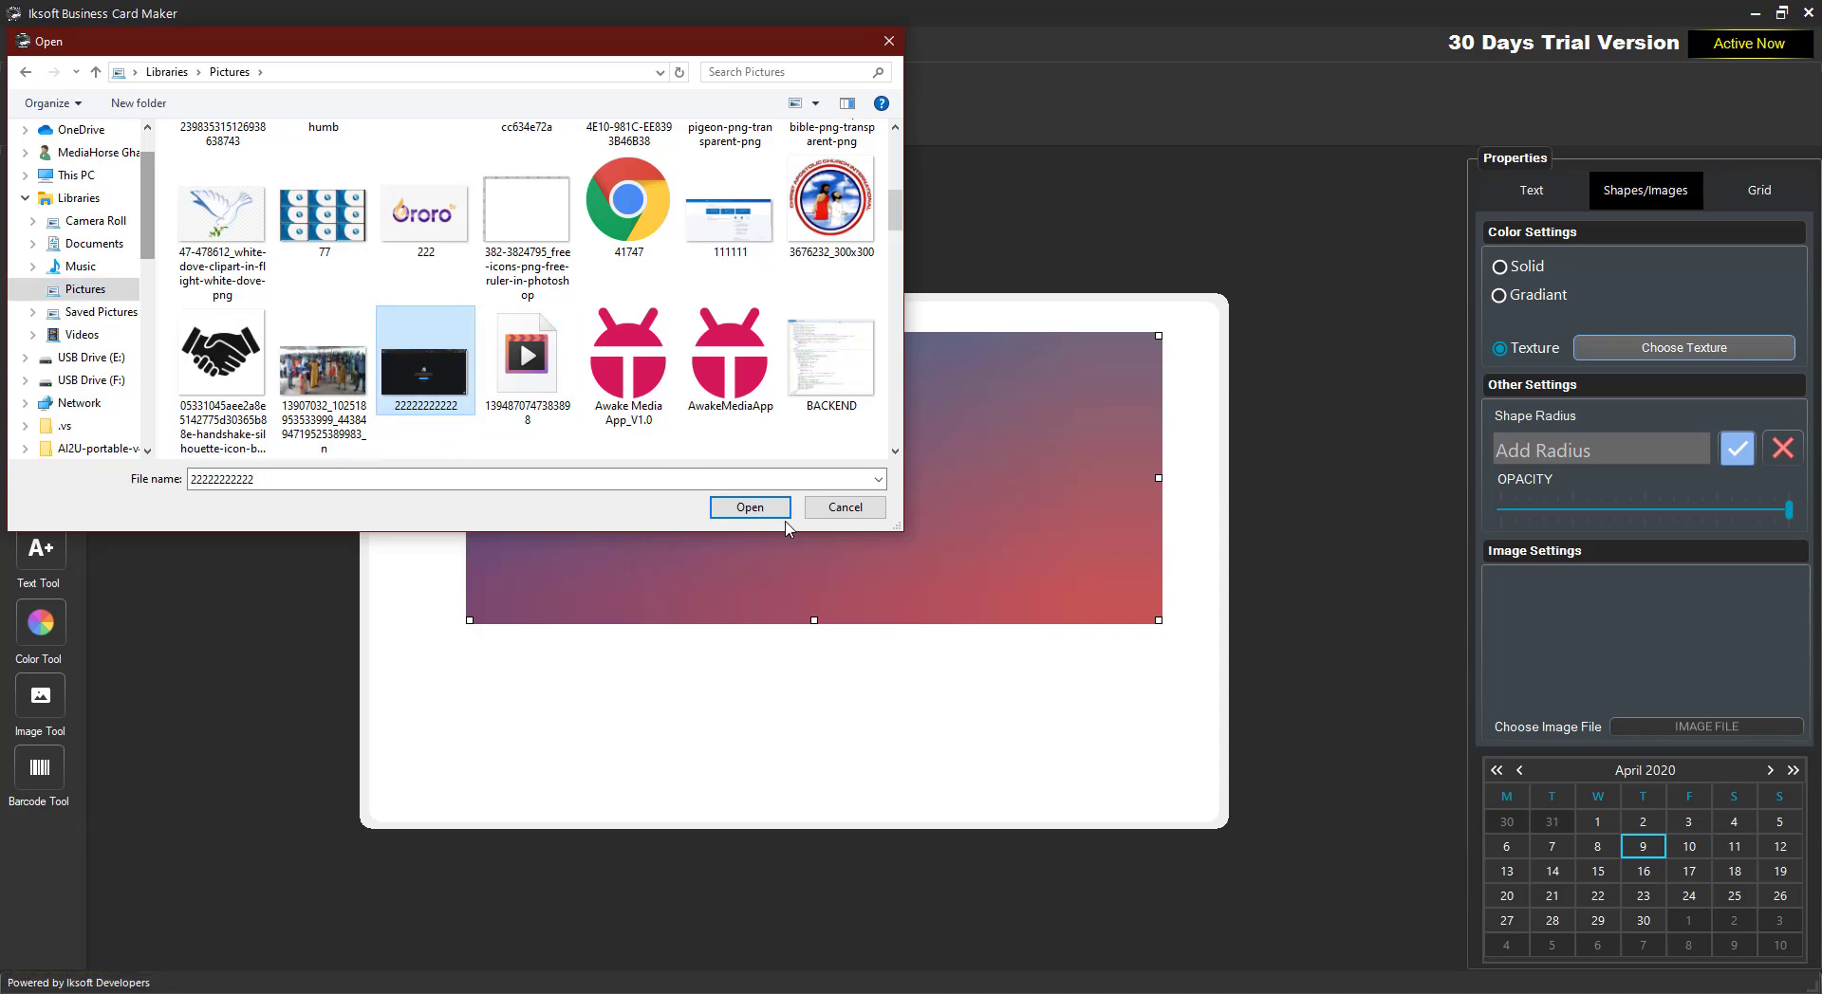
{"action": "left_click", "coordinate": [750, 508]}
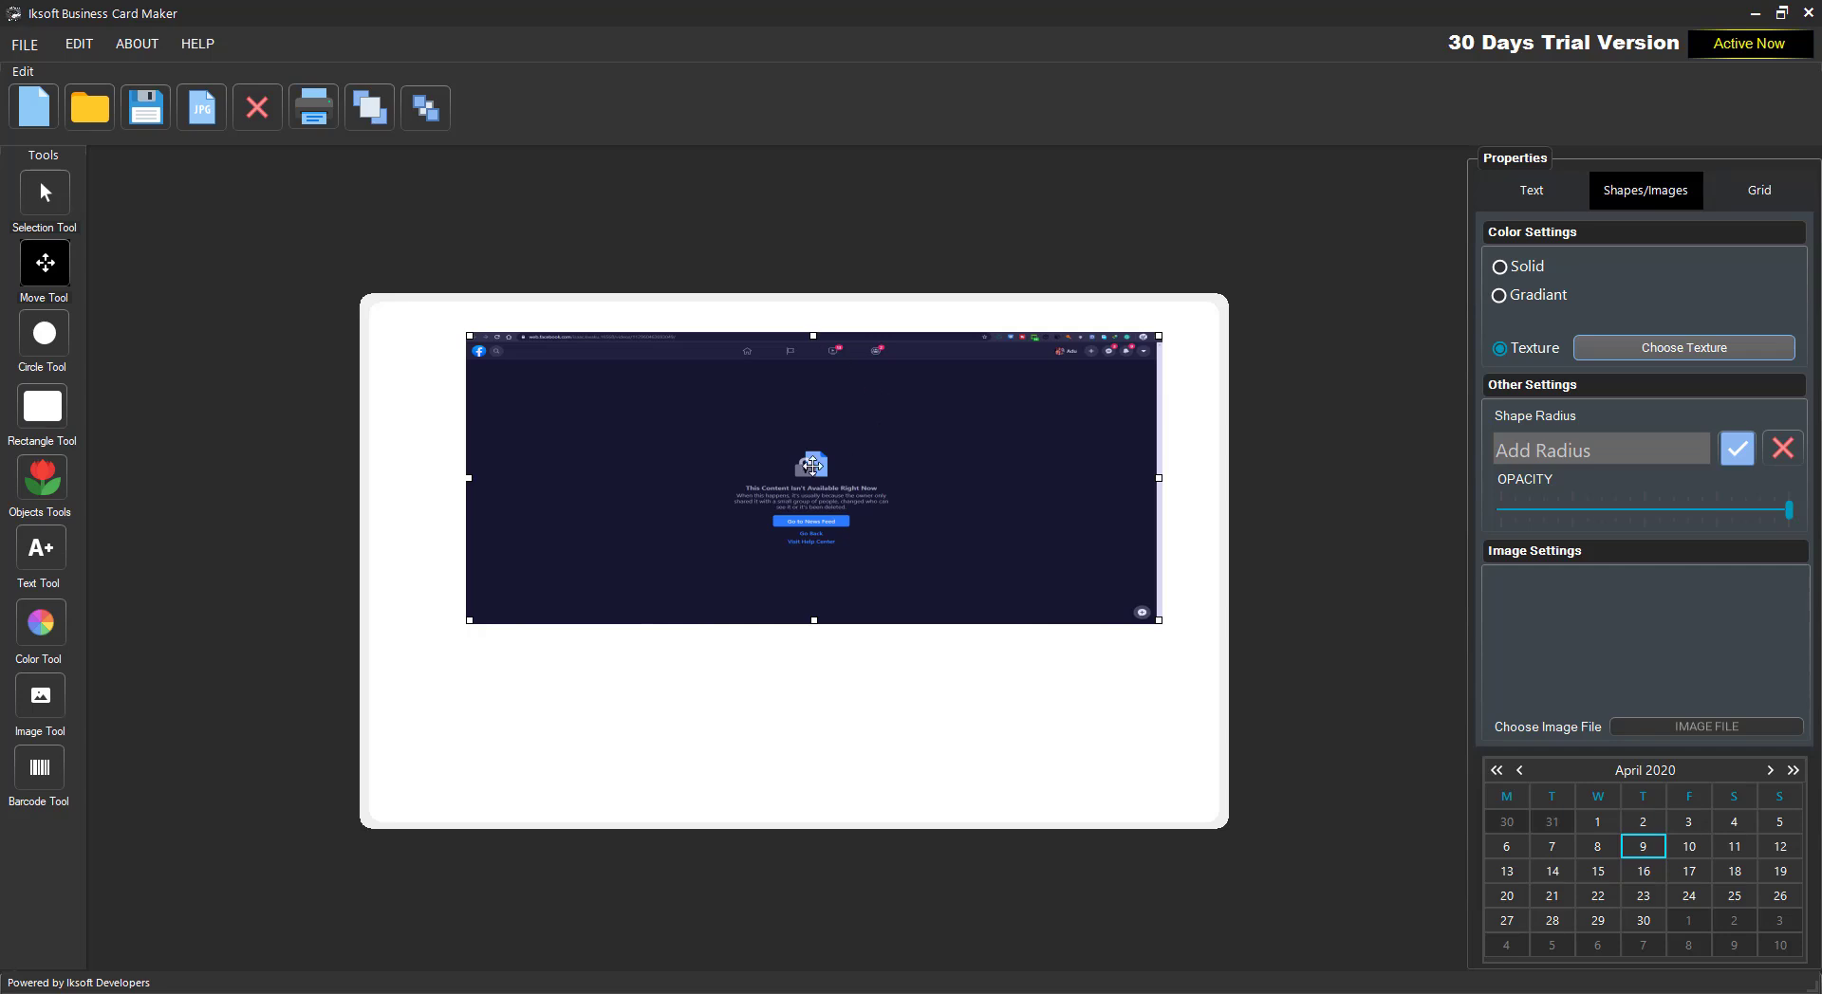
- Shift the textured panel slightly left and down on the card, and switch its fill back to solid red
{"action": "mouse_move", "coordinate": [812, 465]}
{"action": "left_mouse_down"}
{"action": "mouse_move", "coordinate": [740, 438]}
{"action": "mouse_move", "coordinate": [827, 472]}
{"action": "left_mouse_up"}
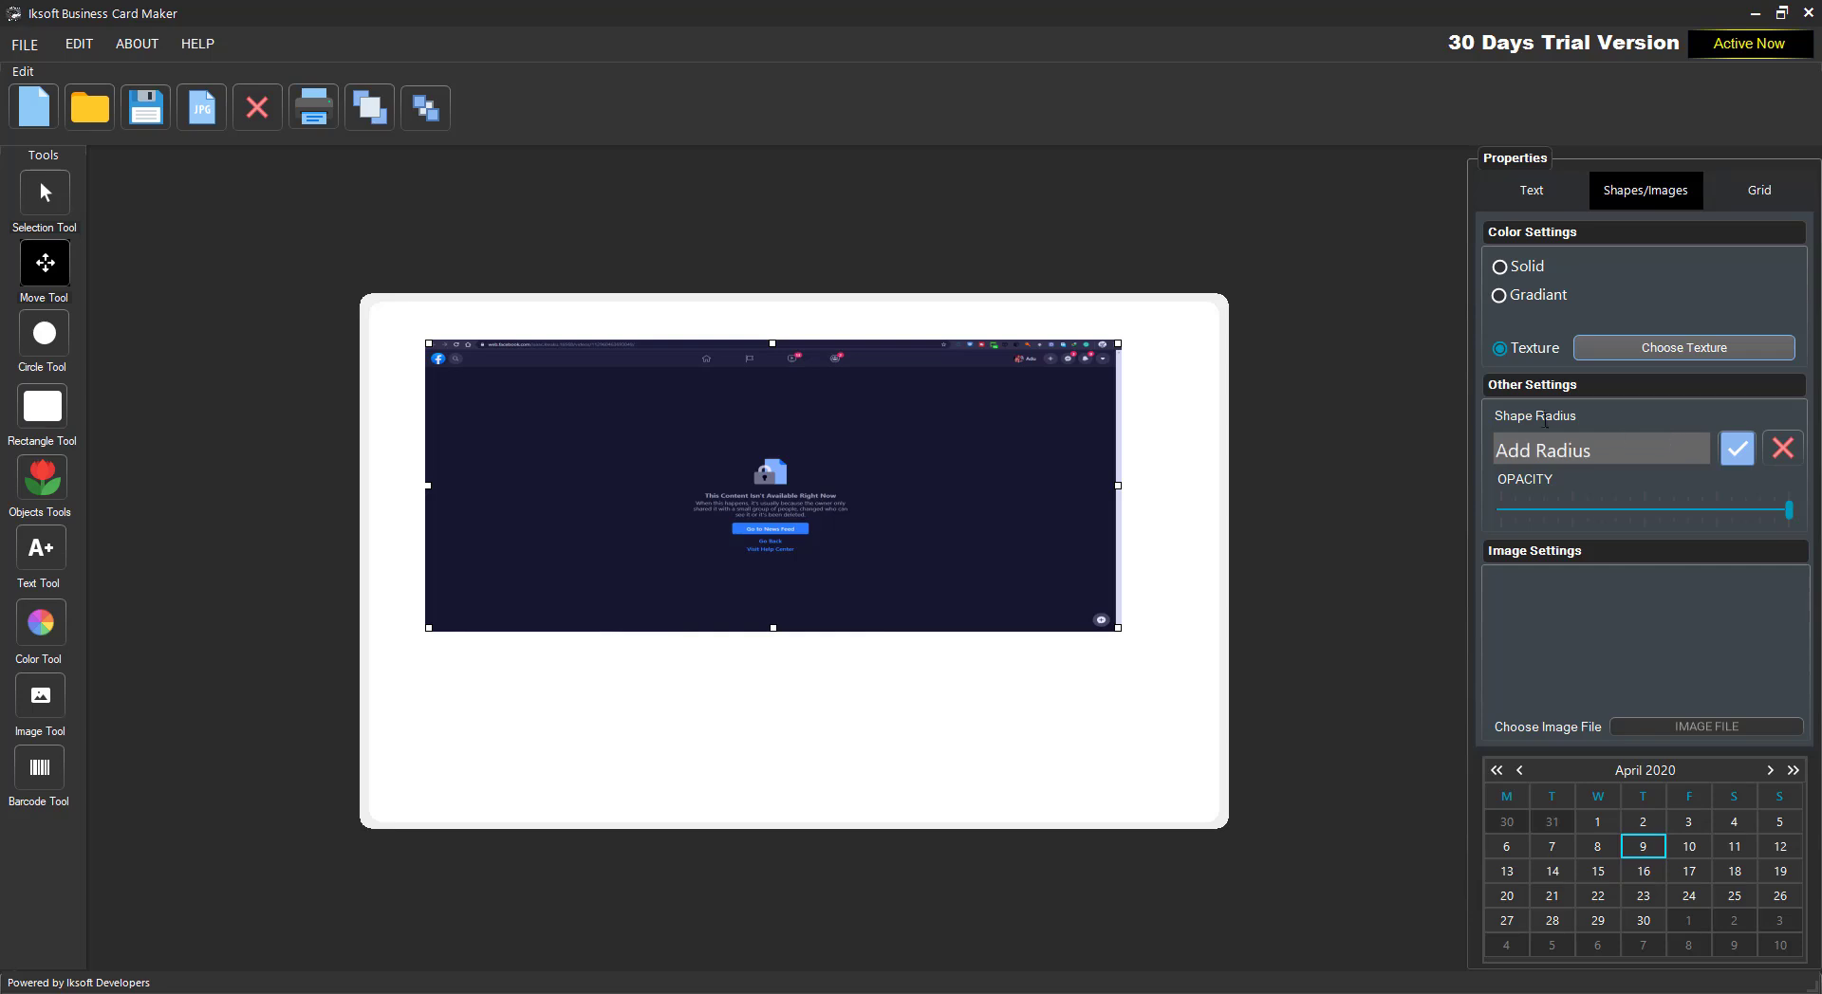
{"action": "left_click", "coordinate": [1500, 268]}
{"action": "left_click", "coordinate": [1770, 268]}
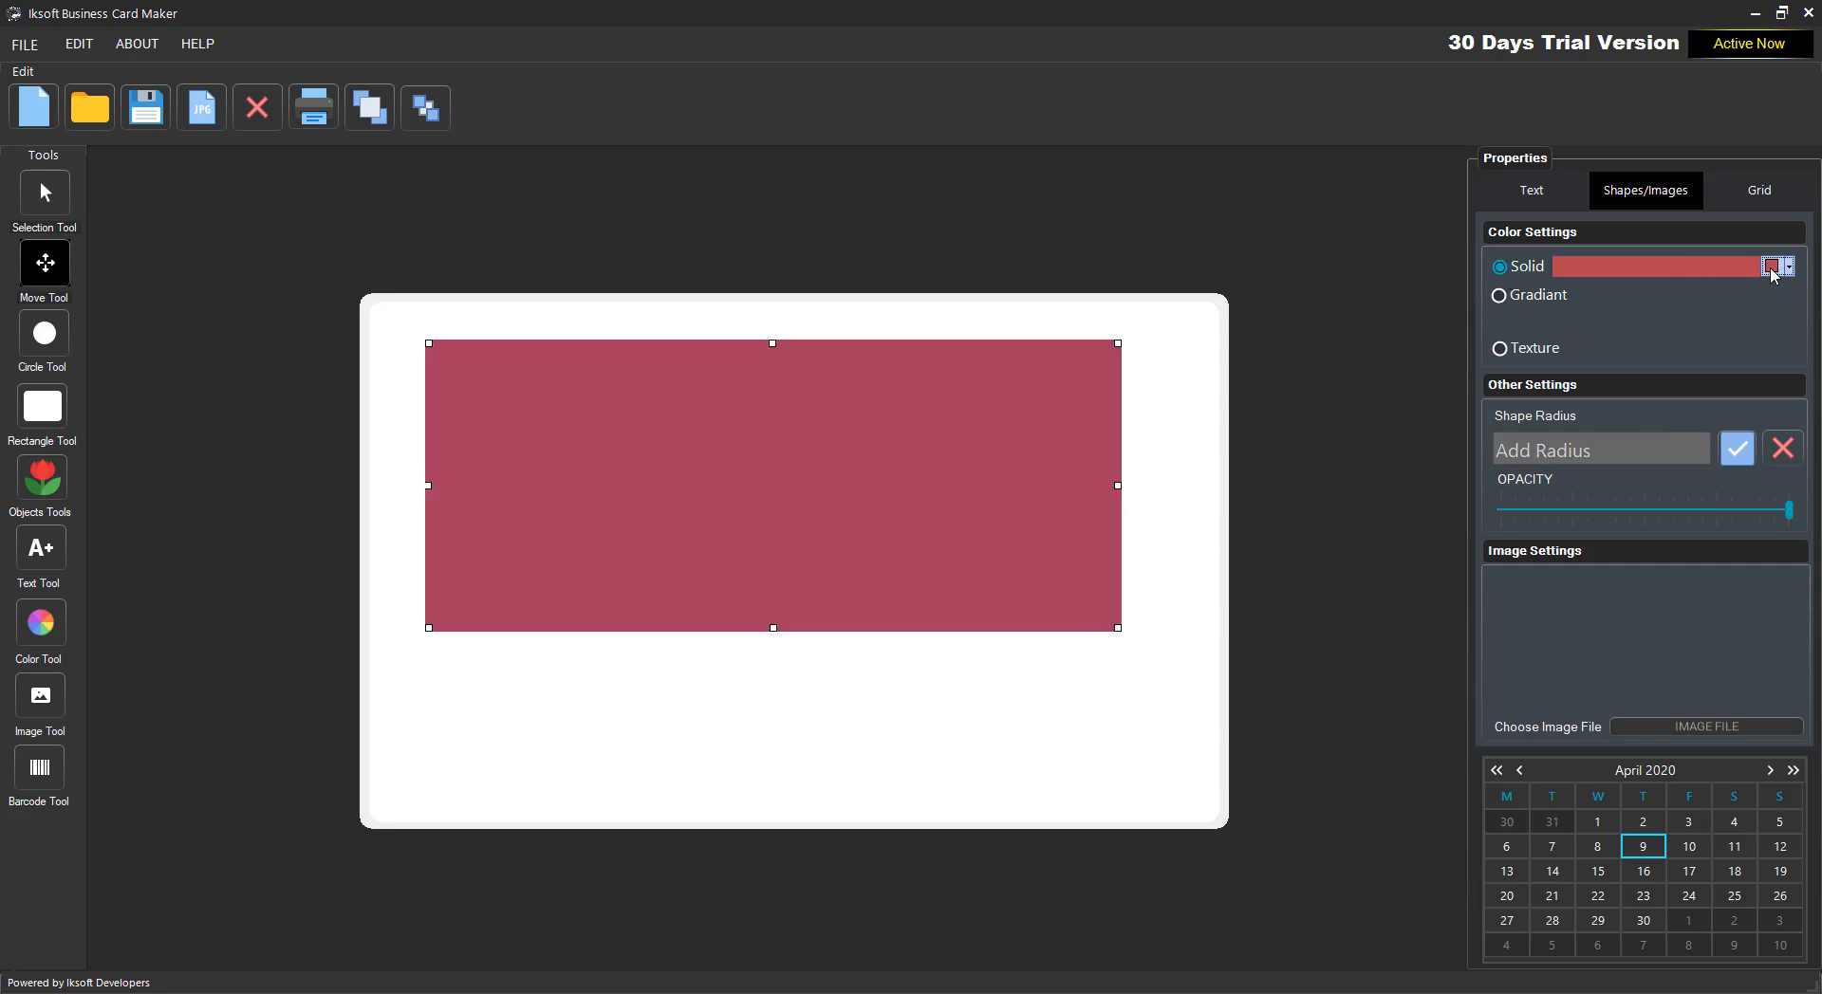
- Shrink the red panel to a nearly square shape and place it near the centre of the card
{"action": "left_click_drag", "start_coordinate": [900, 451], "coordinate": [921, 475]}
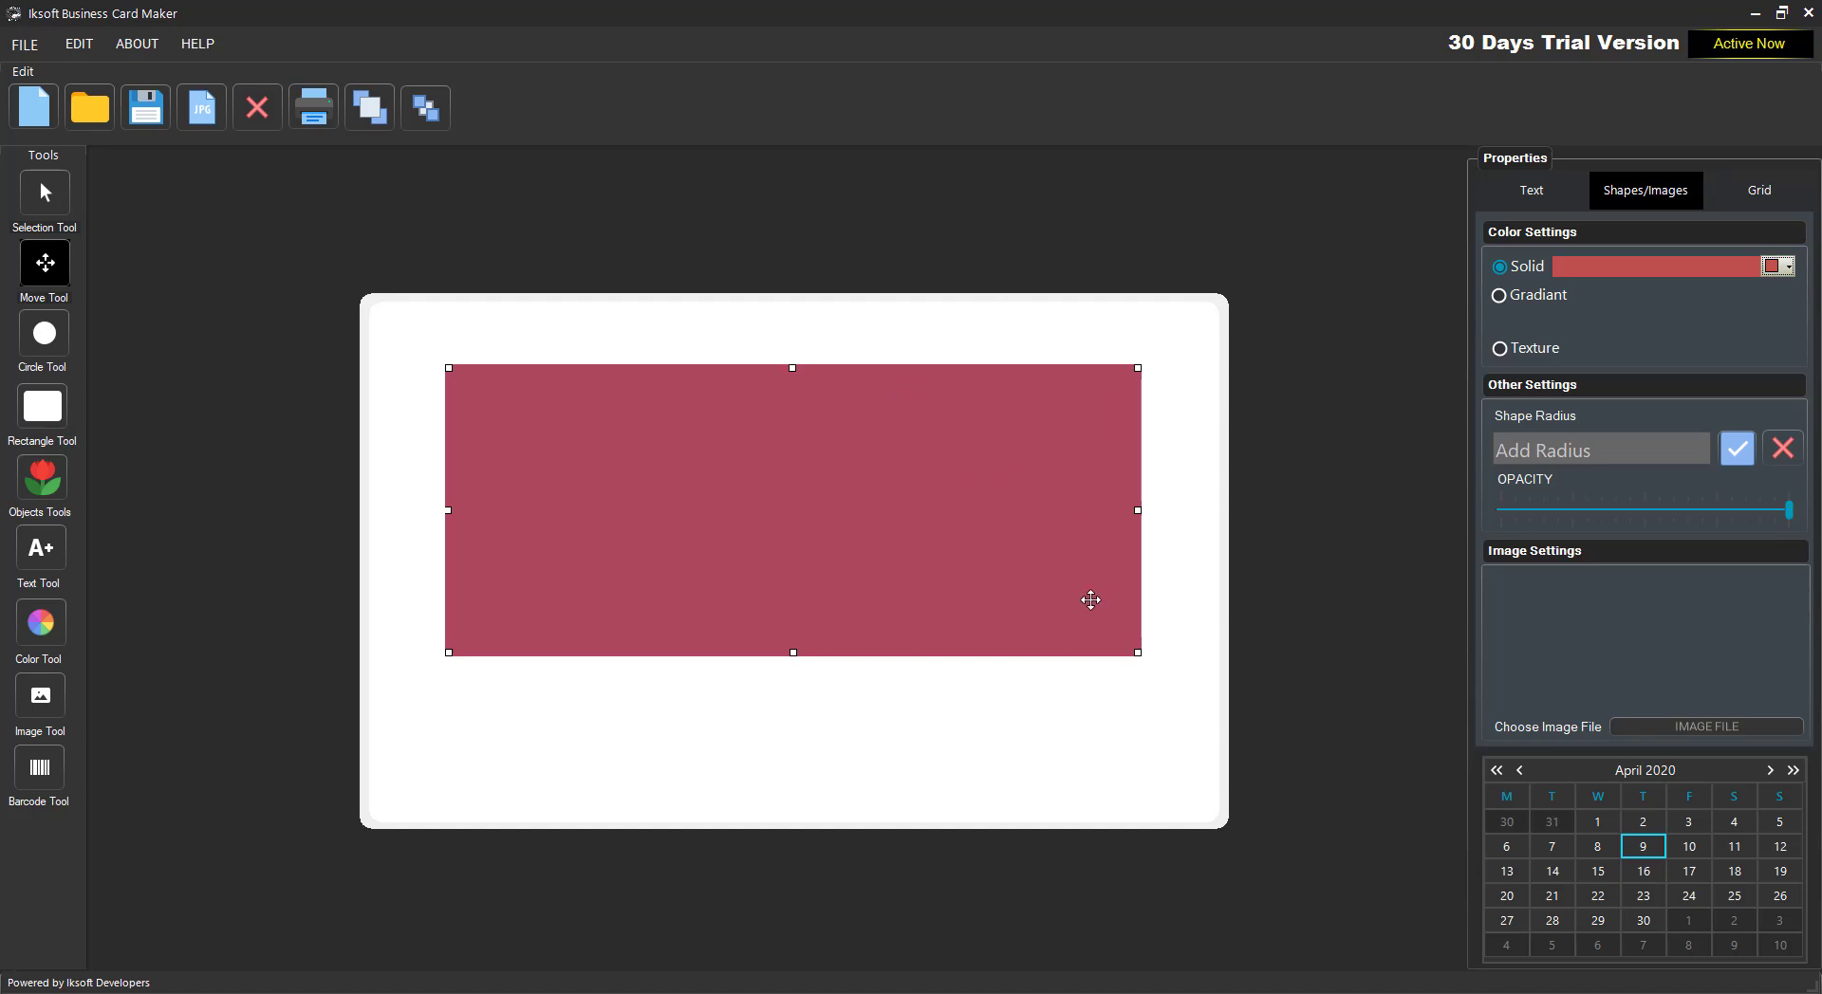
{"action": "left_click_drag", "start_coordinate": [1138, 651], "coordinate": [699, 581]}
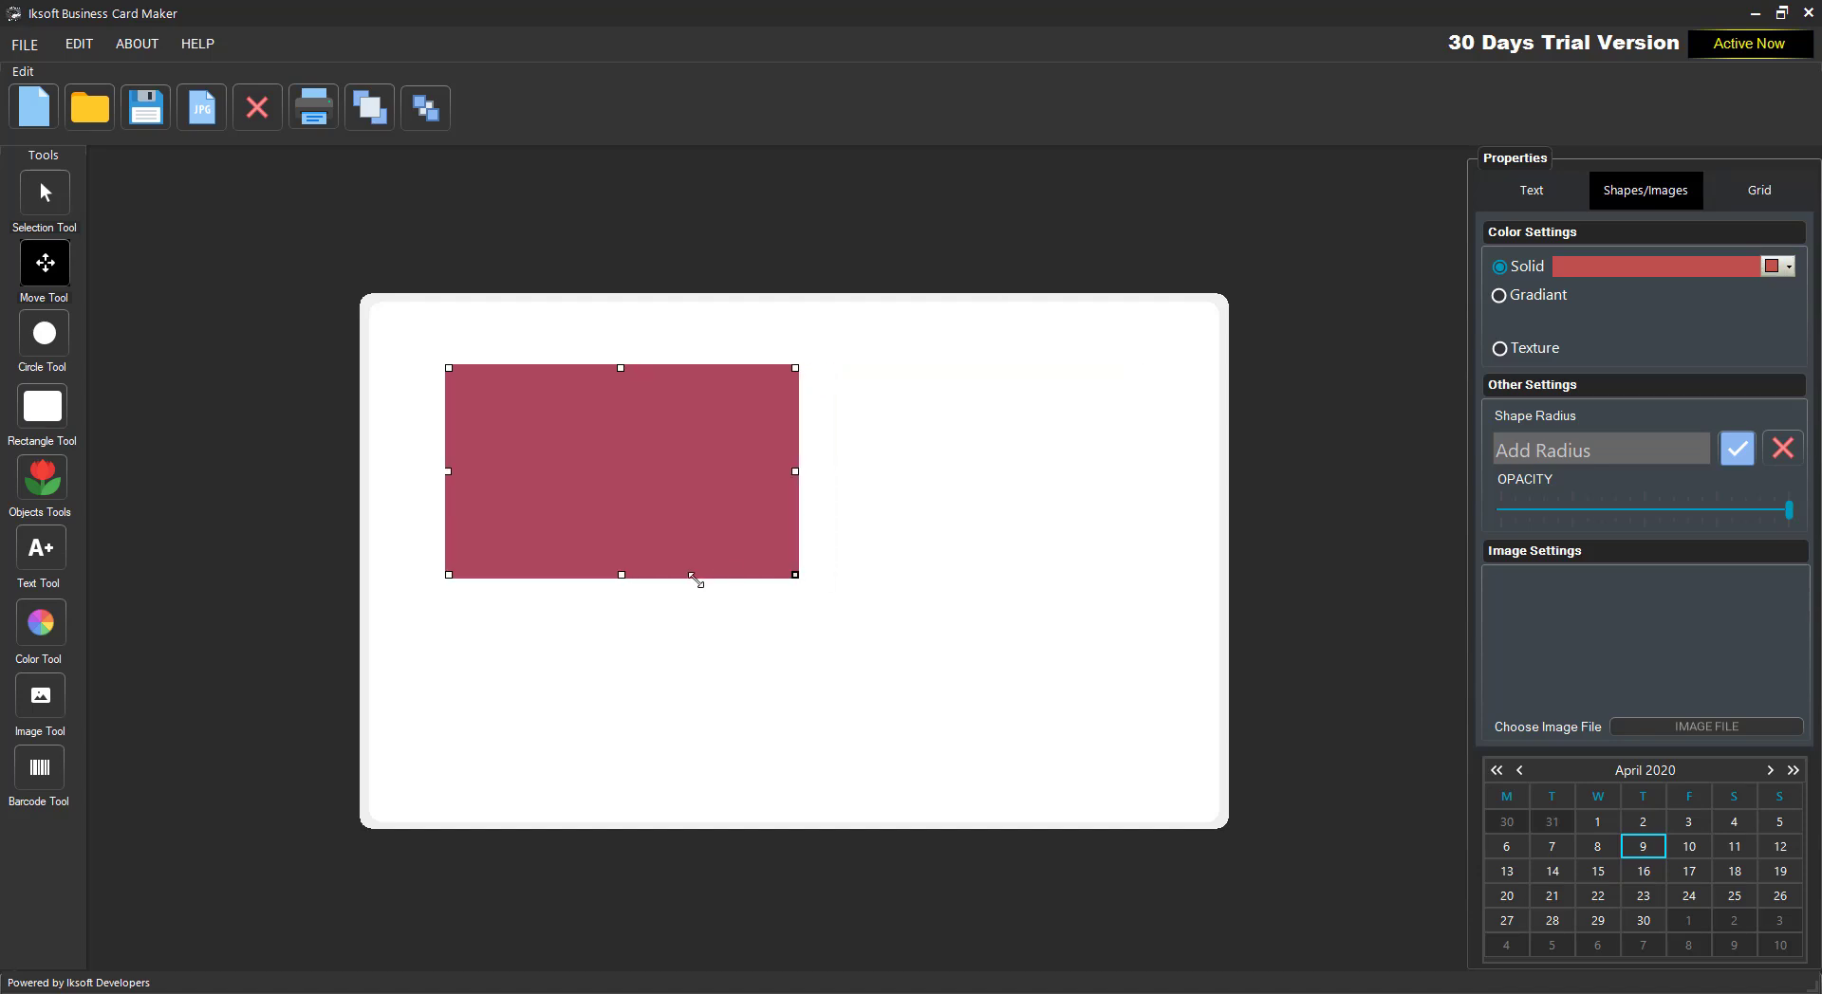
{"action": "left_click_drag", "start_coordinate": [646, 524], "coordinate": [895, 531]}
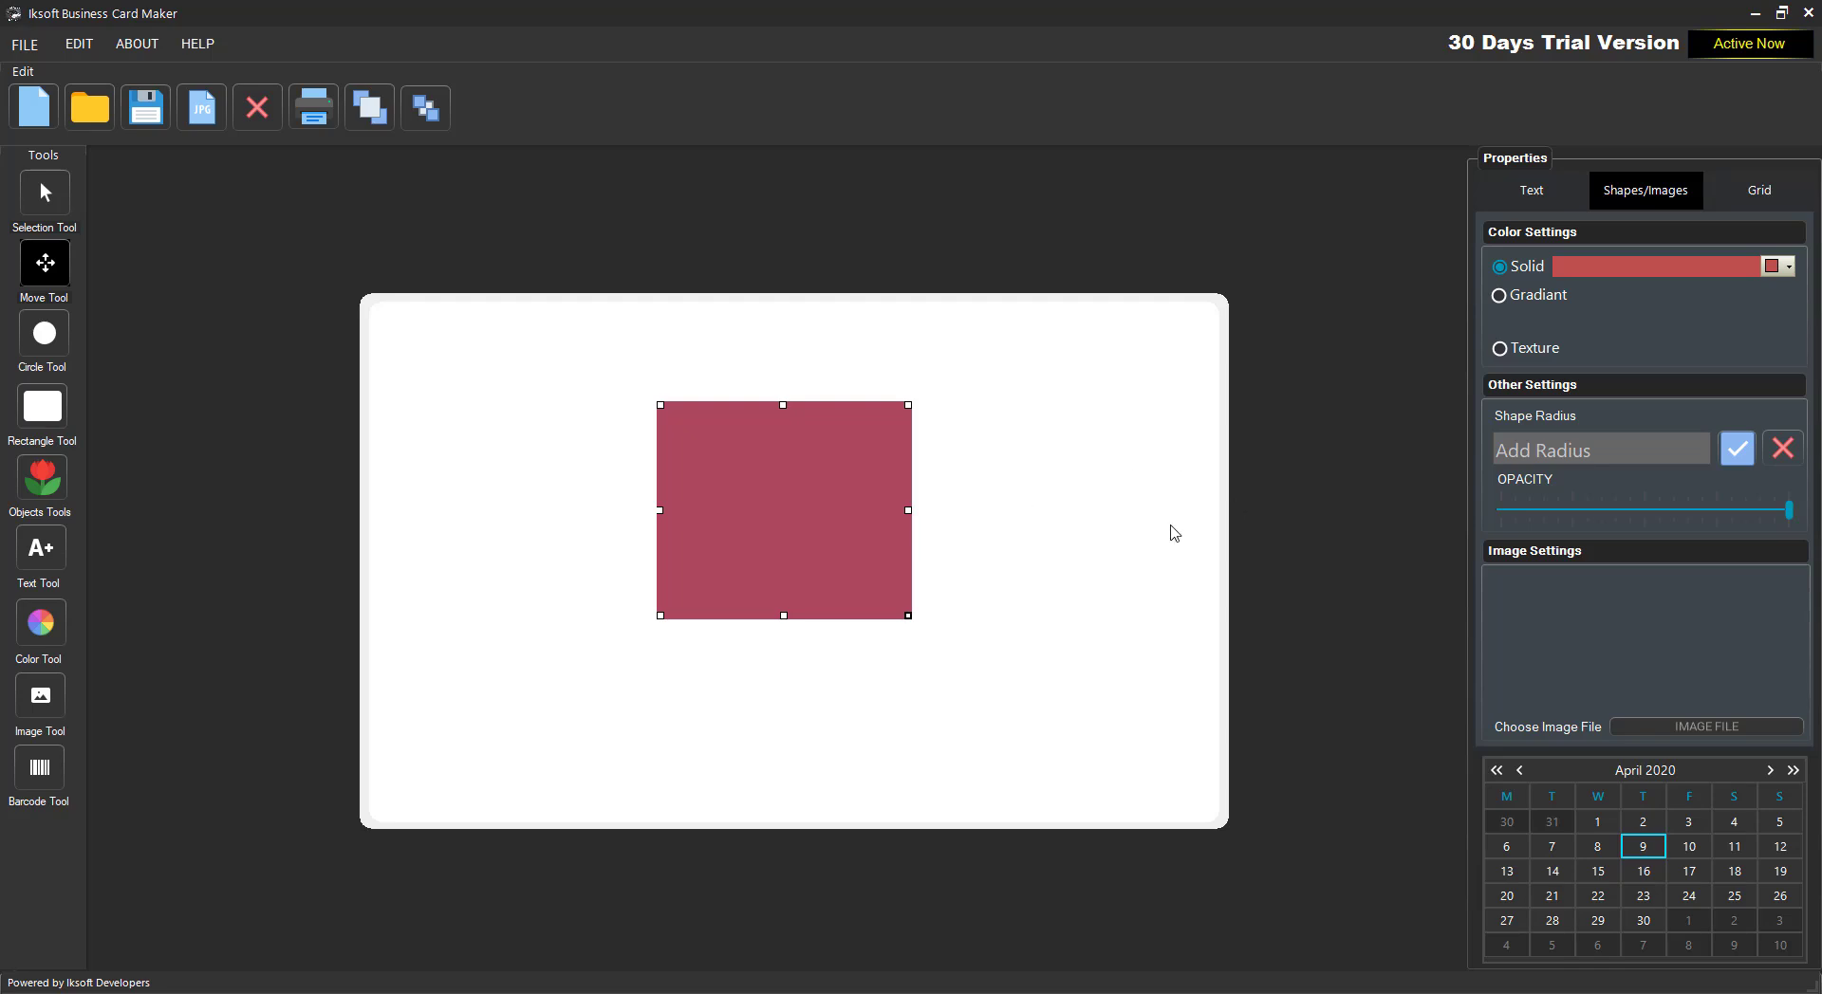
- Apply a shape radius of 25 to the red panel and deselect it to preview the rounded corners
{"action": "left_click", "coordinate": [1599, 448]}
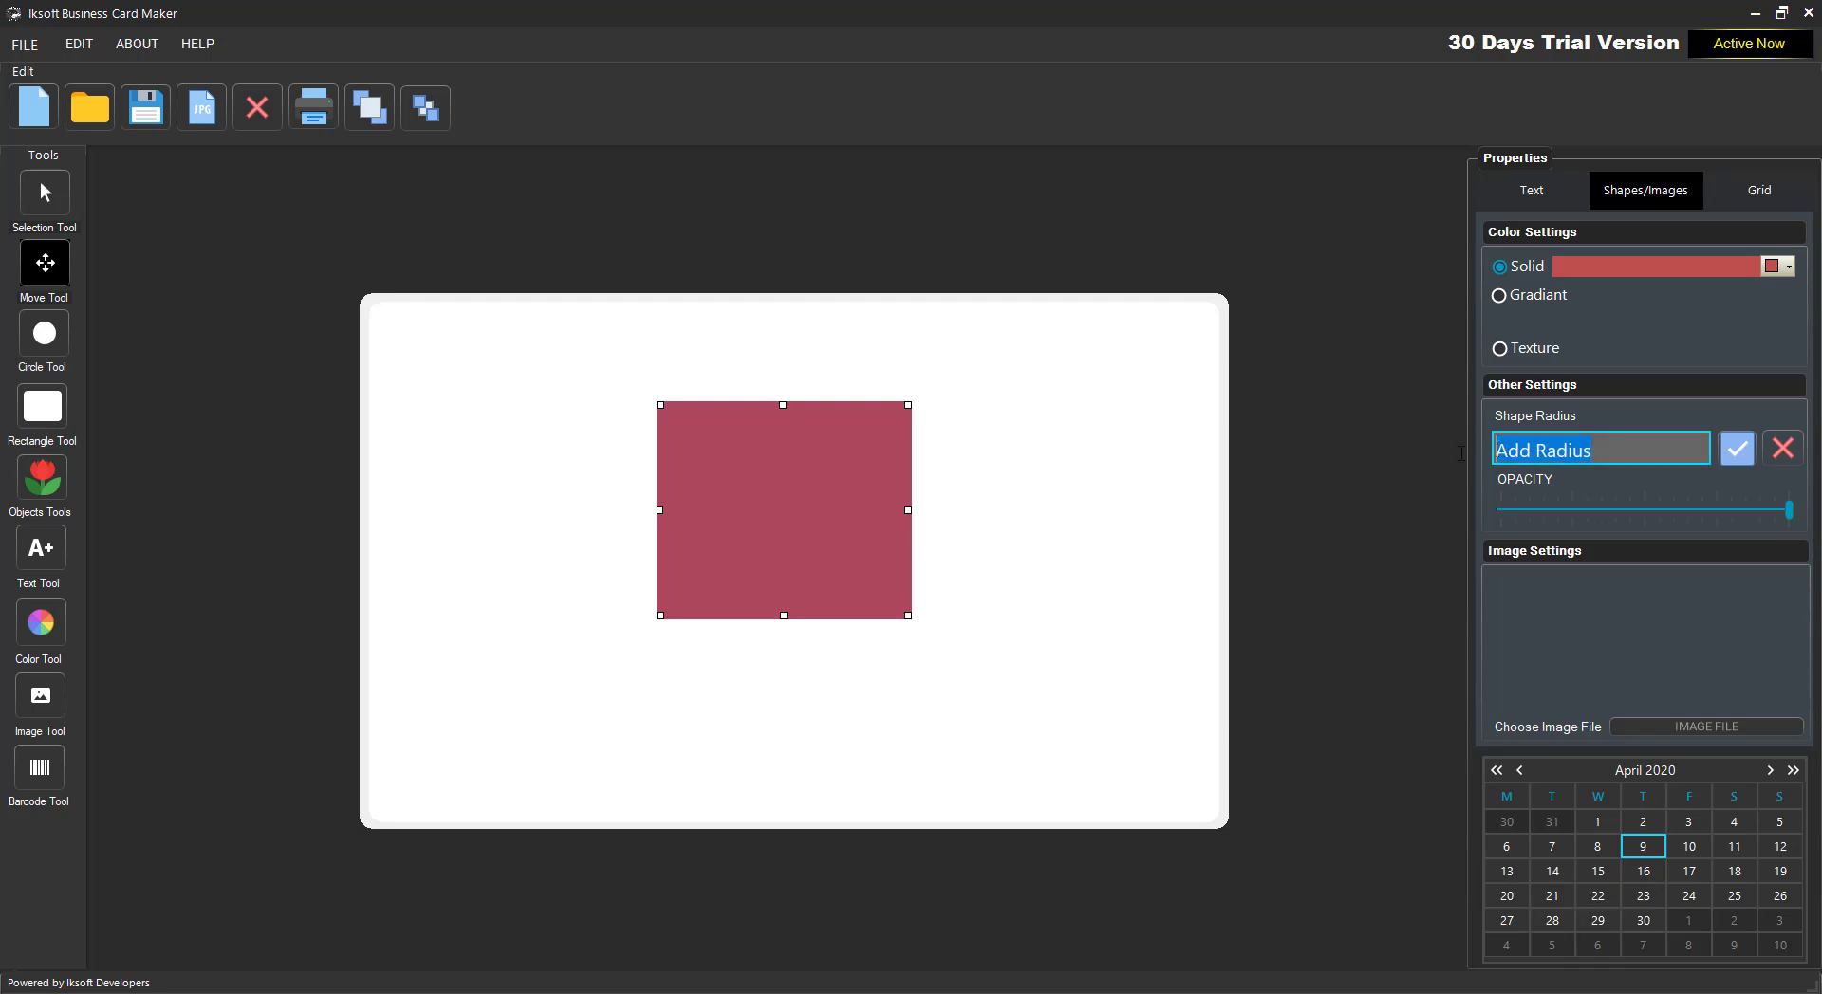
{"action": "type", "text": "25"}
{"action": "left_click", "coordinate": [1736, 448]}
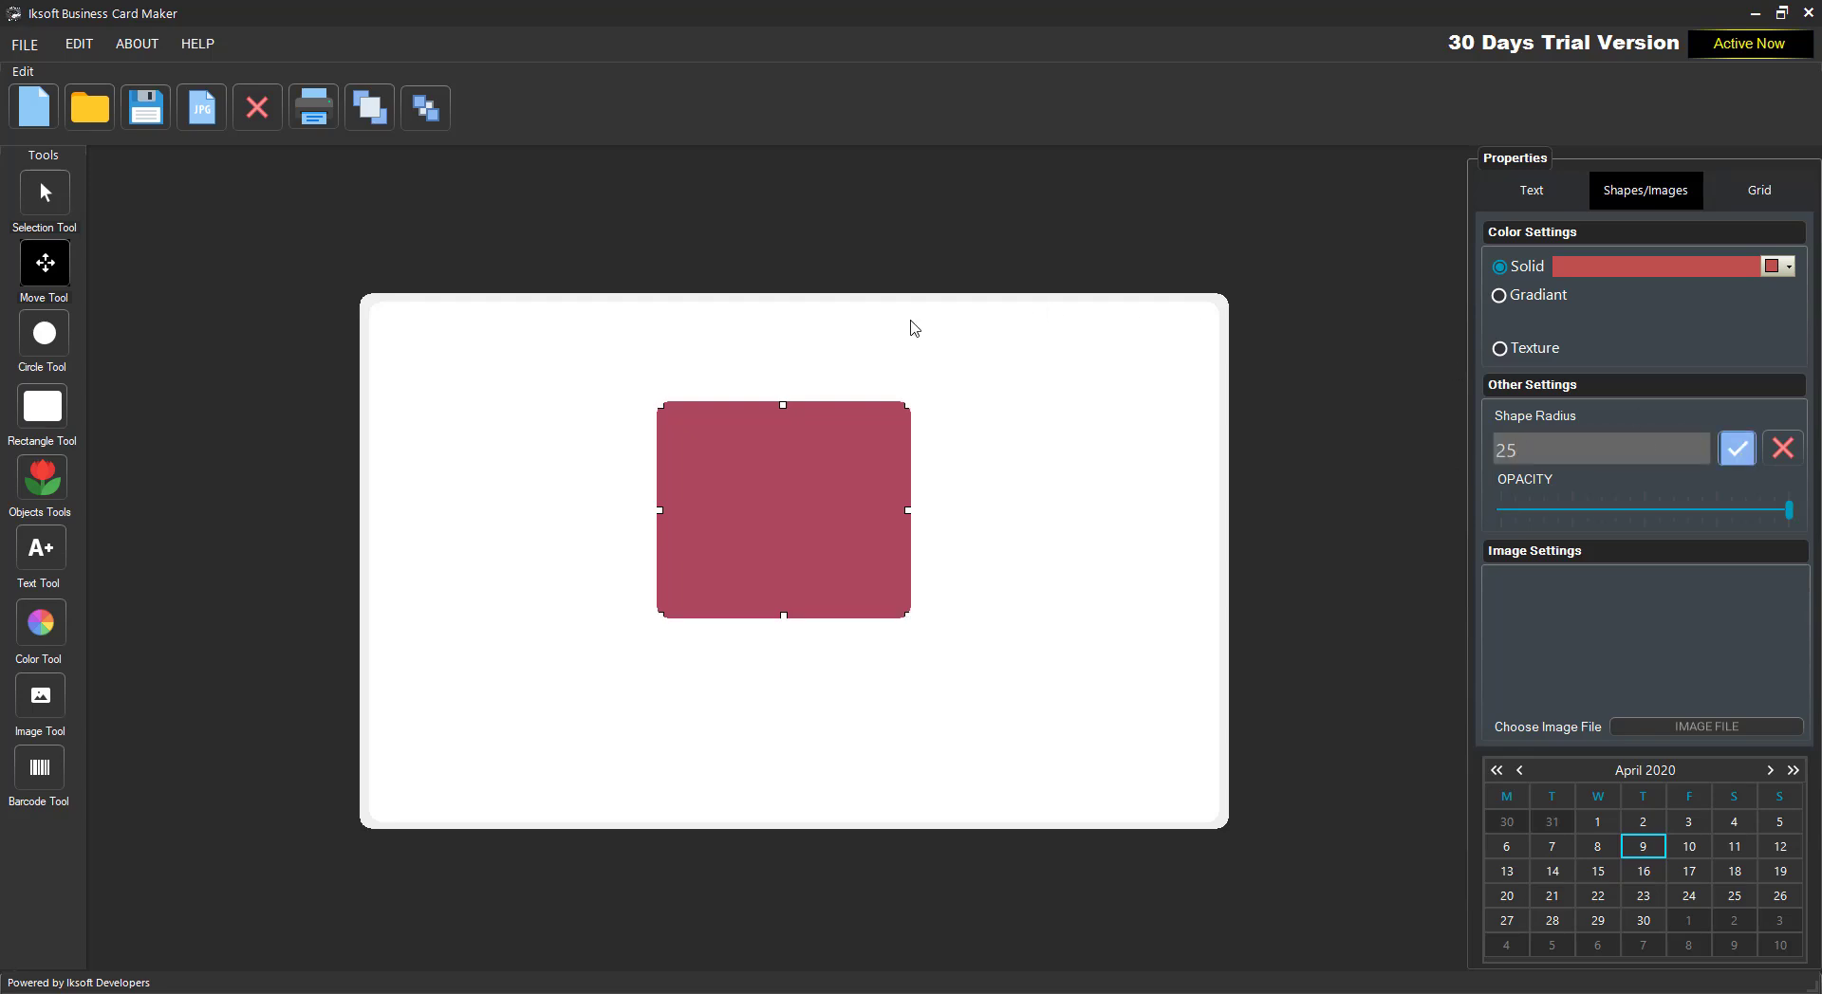
{"action": "left_click", "coordinate": [48, 193]}
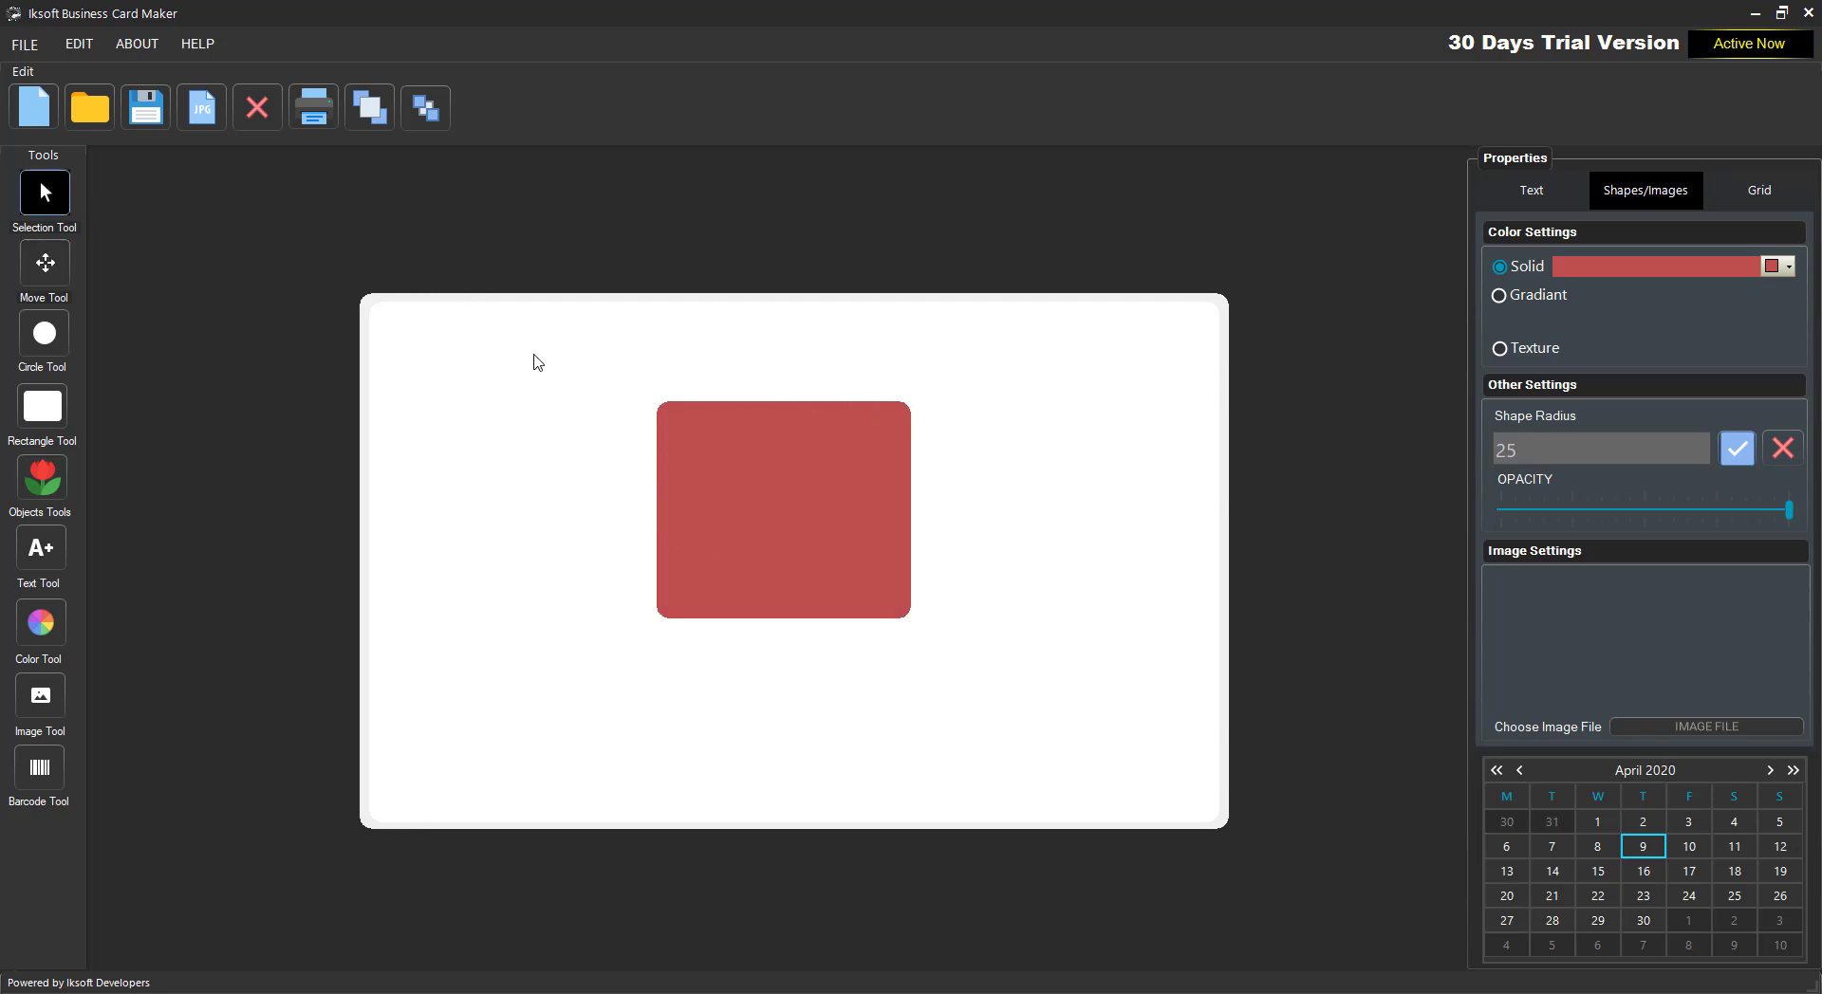
- Reselect the panel with the Move Tool, apply a shape radius of 50, and preview it without its handles
{"action": "left_click", "coordinate": [64, 266]}
{"action": "left_click", "coordinate": [785, 419]}
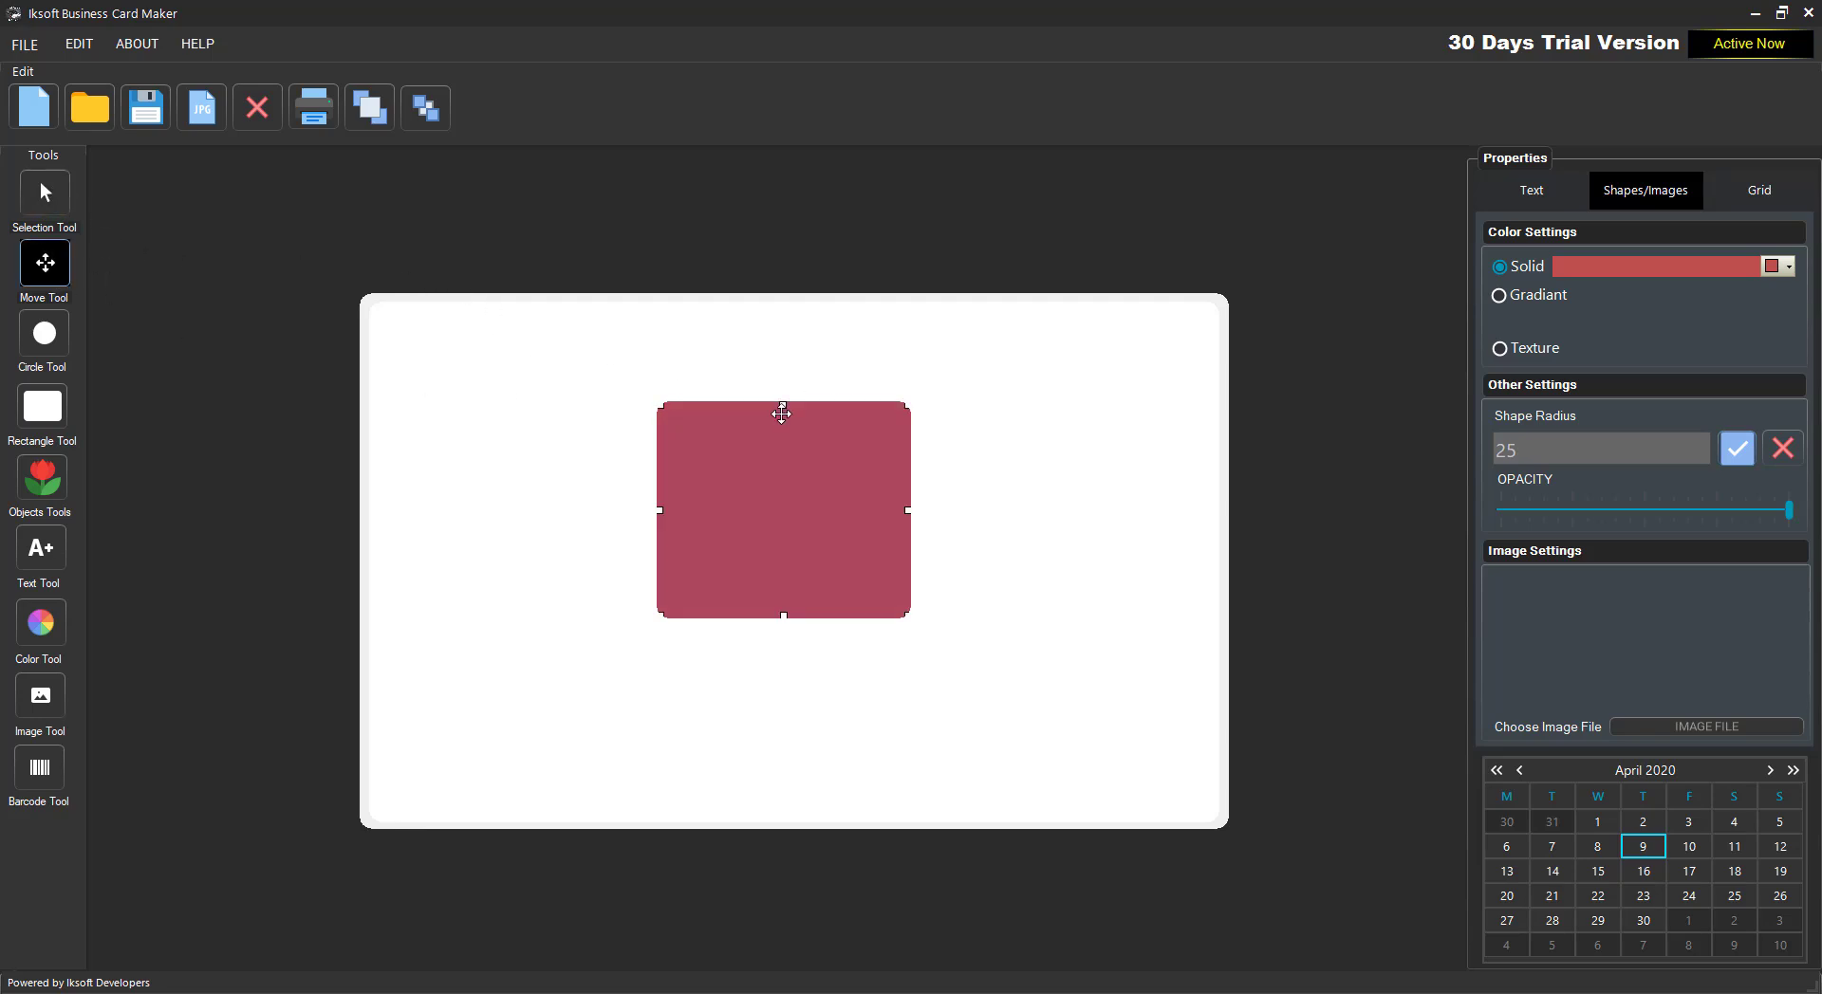
{"action": "double_click", "coordinate": [1616, 449]}
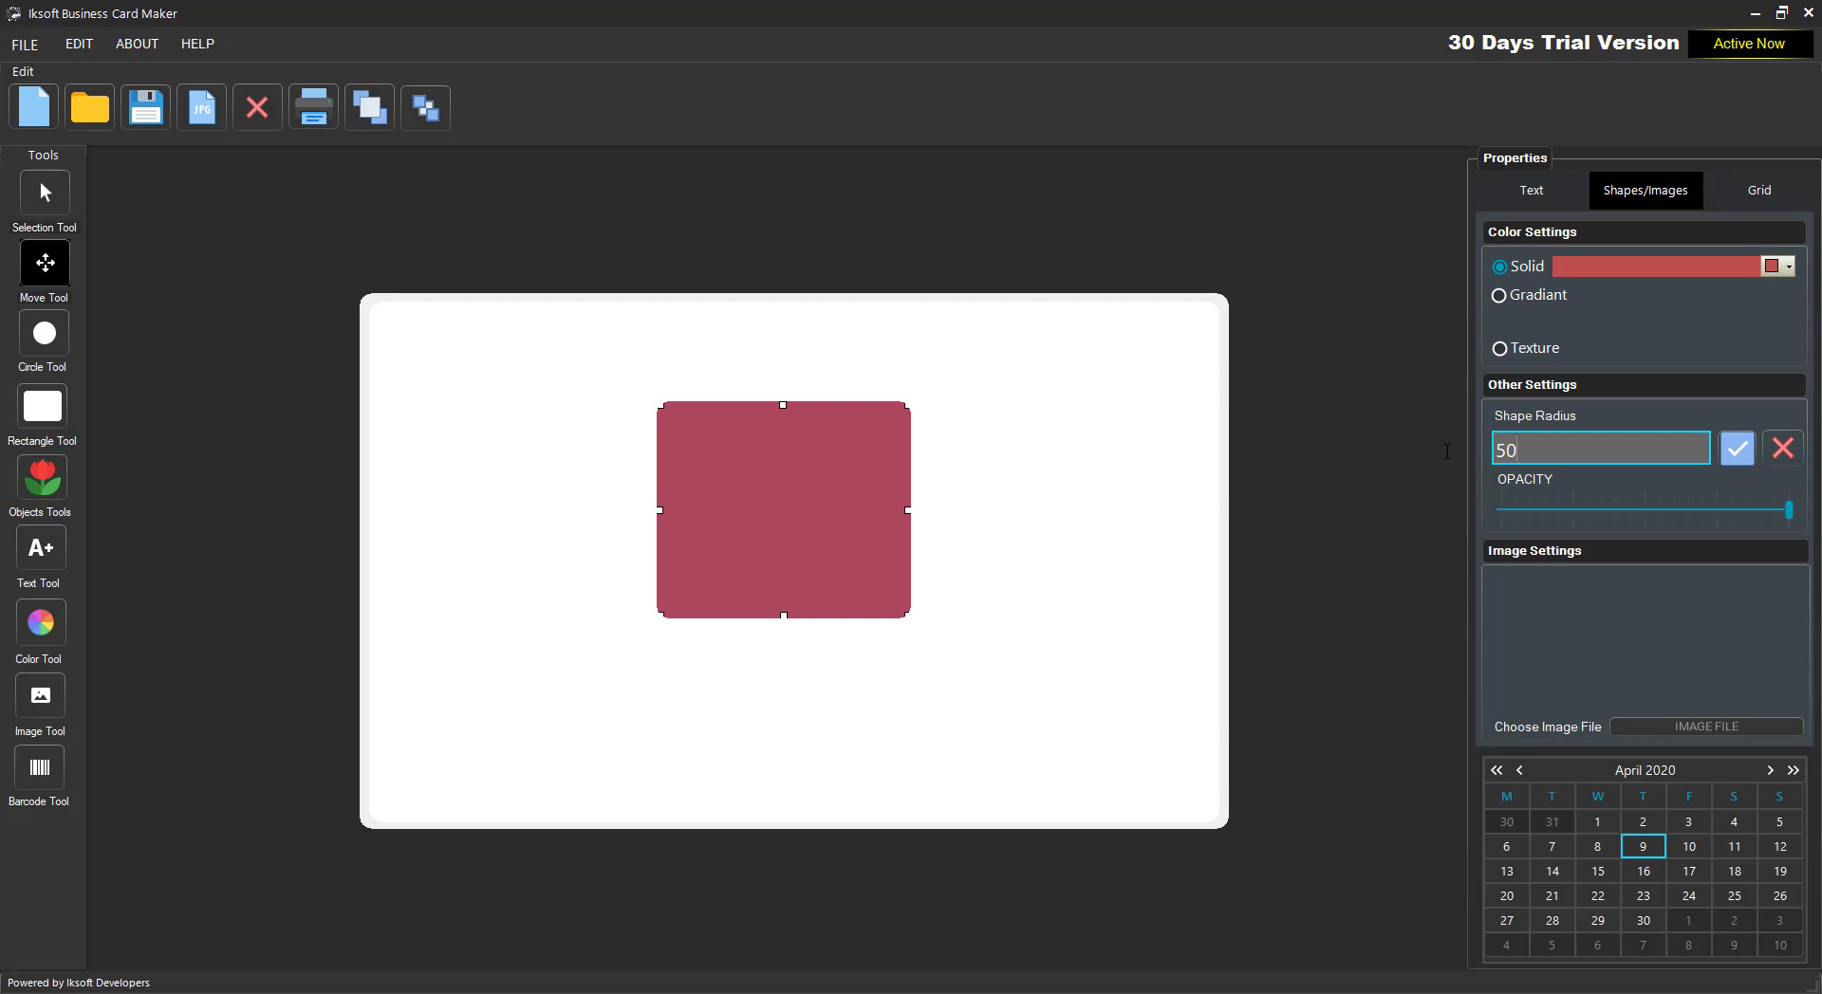
{"action": "left_click", "coordinate": [1736, 449]}
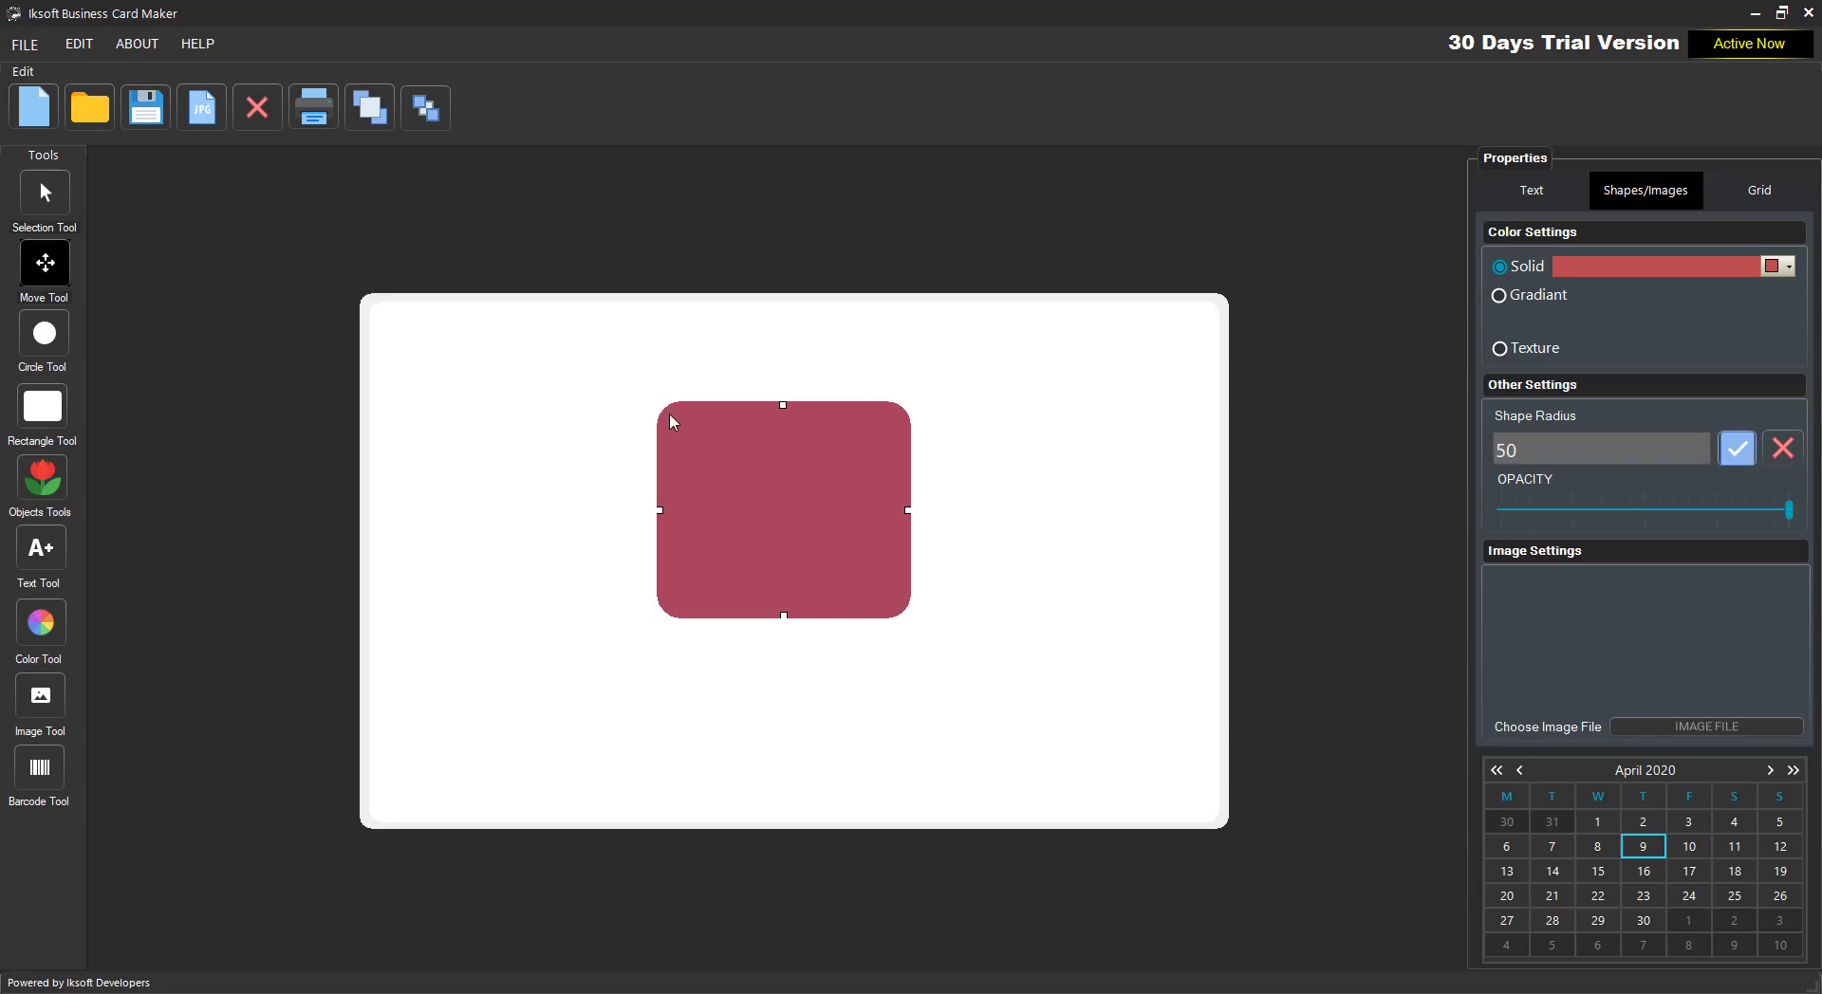
{"action": "left_click", "coordinate": [44, 204]}
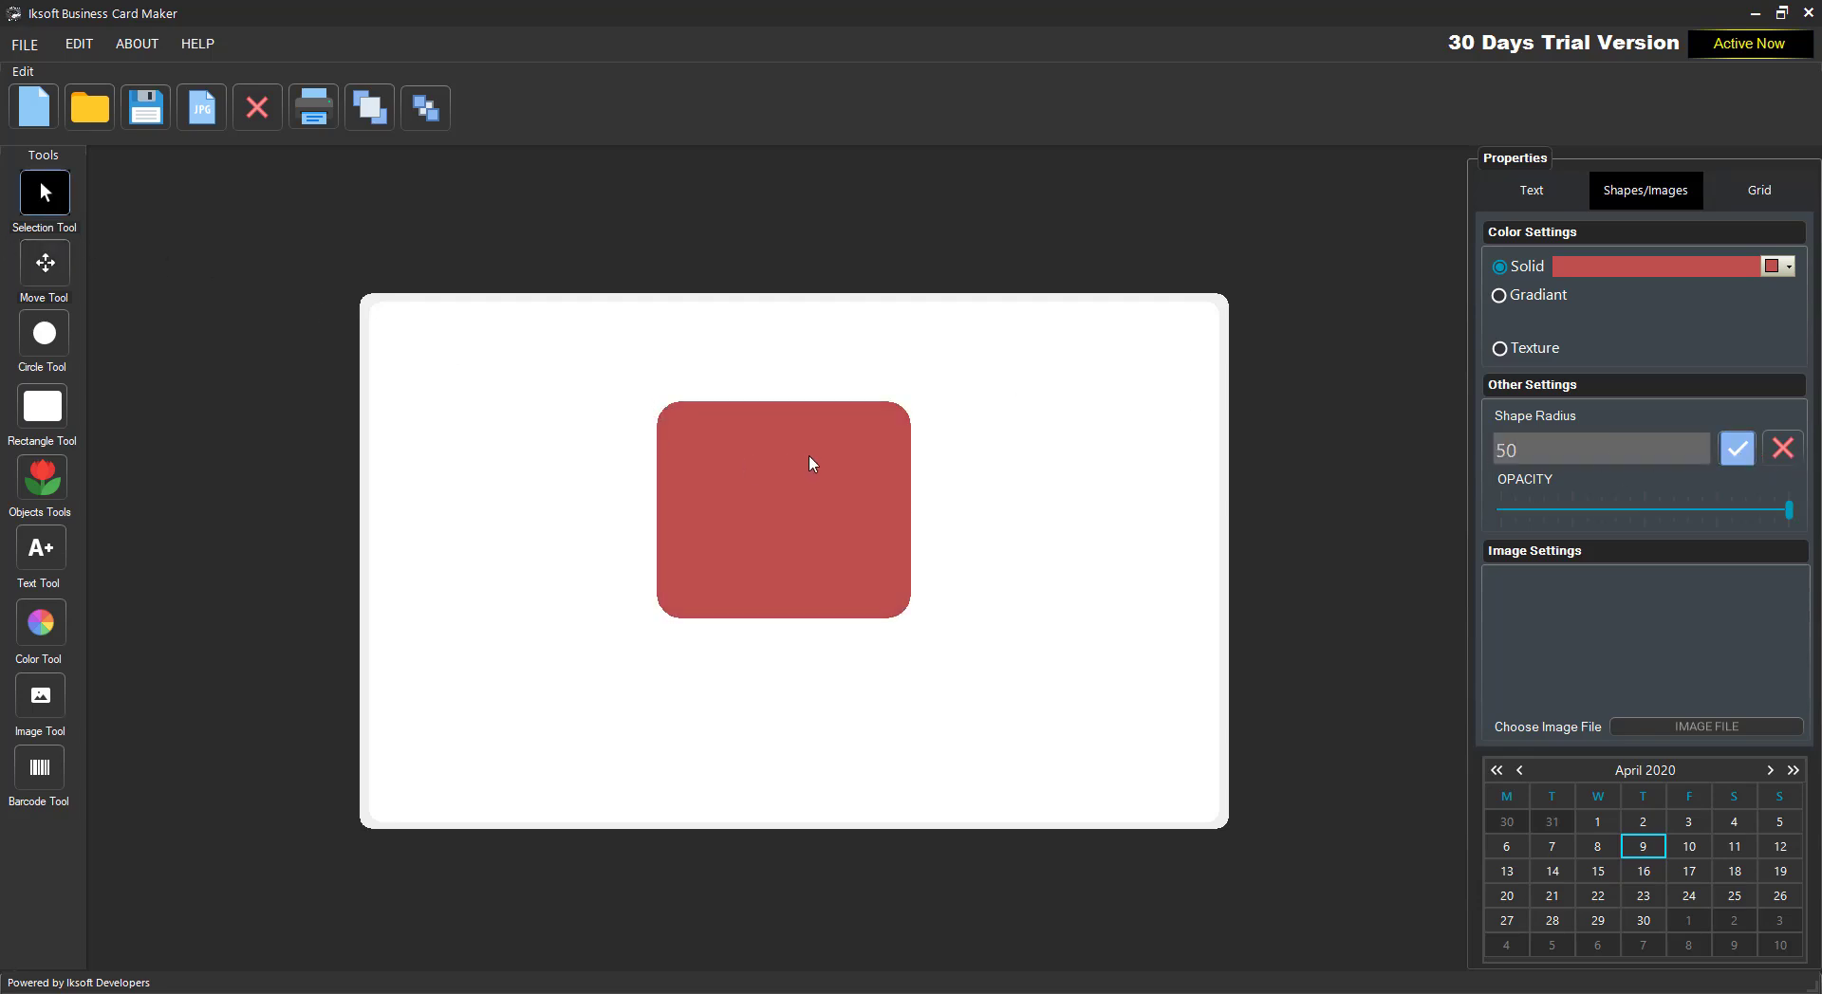
- Move the rounded panel to the upper left area of the card and delete it
{"action": "left_click", "coordinate": [45, 263]}
{"action": "left_click", "coordinate": [784, 484]}
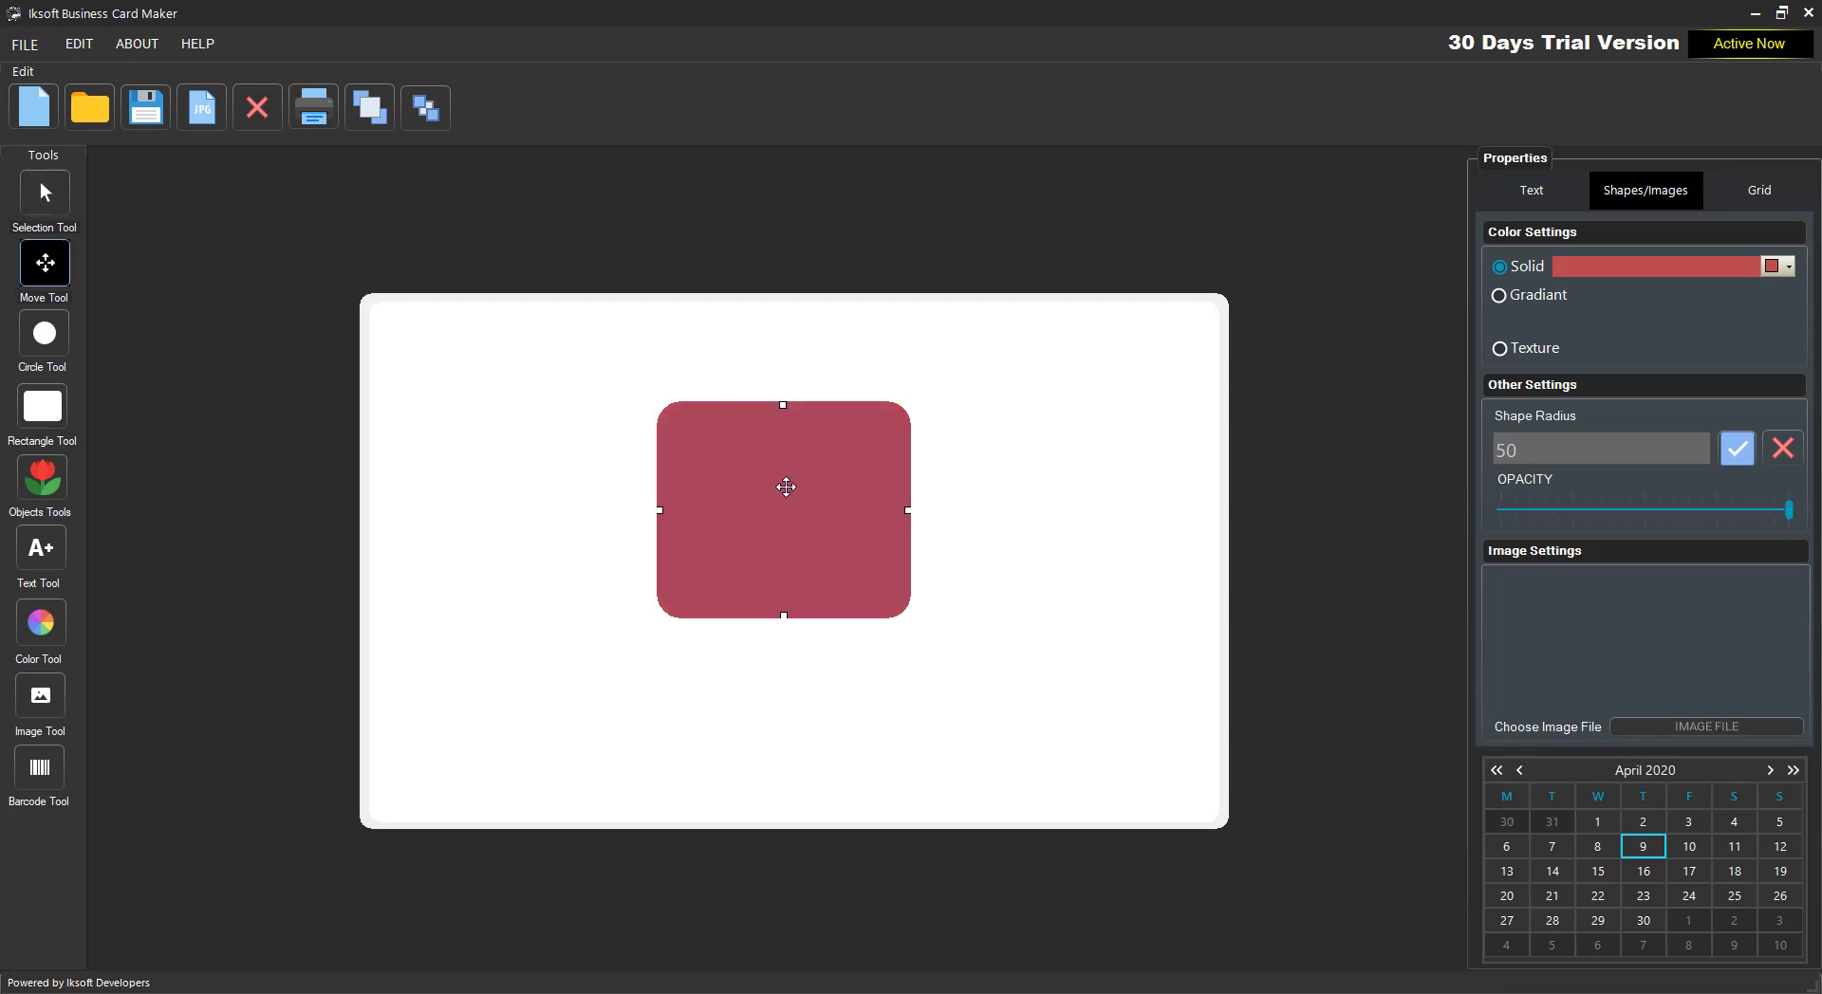
{"action": "left_click_drag", "start_coordinate": [784, 484], "coordinate": [576, 445]}
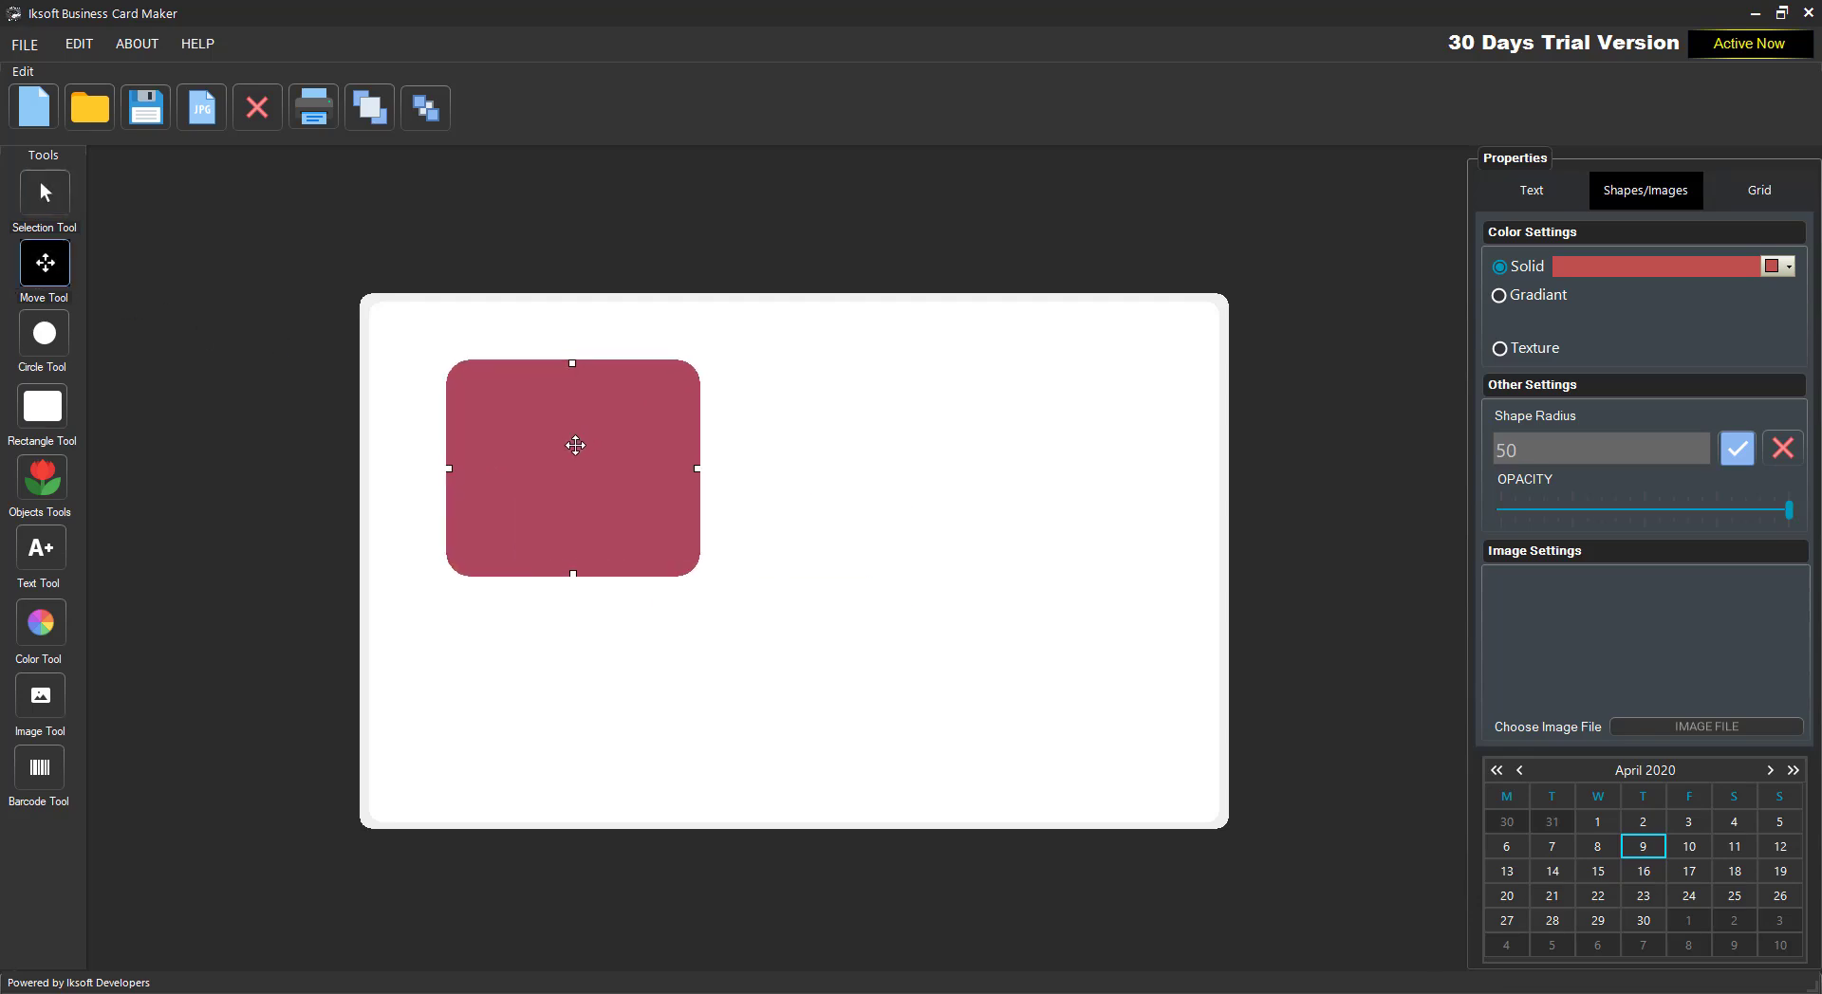
{"action": "right_click", "coordinate": [575, 445]}
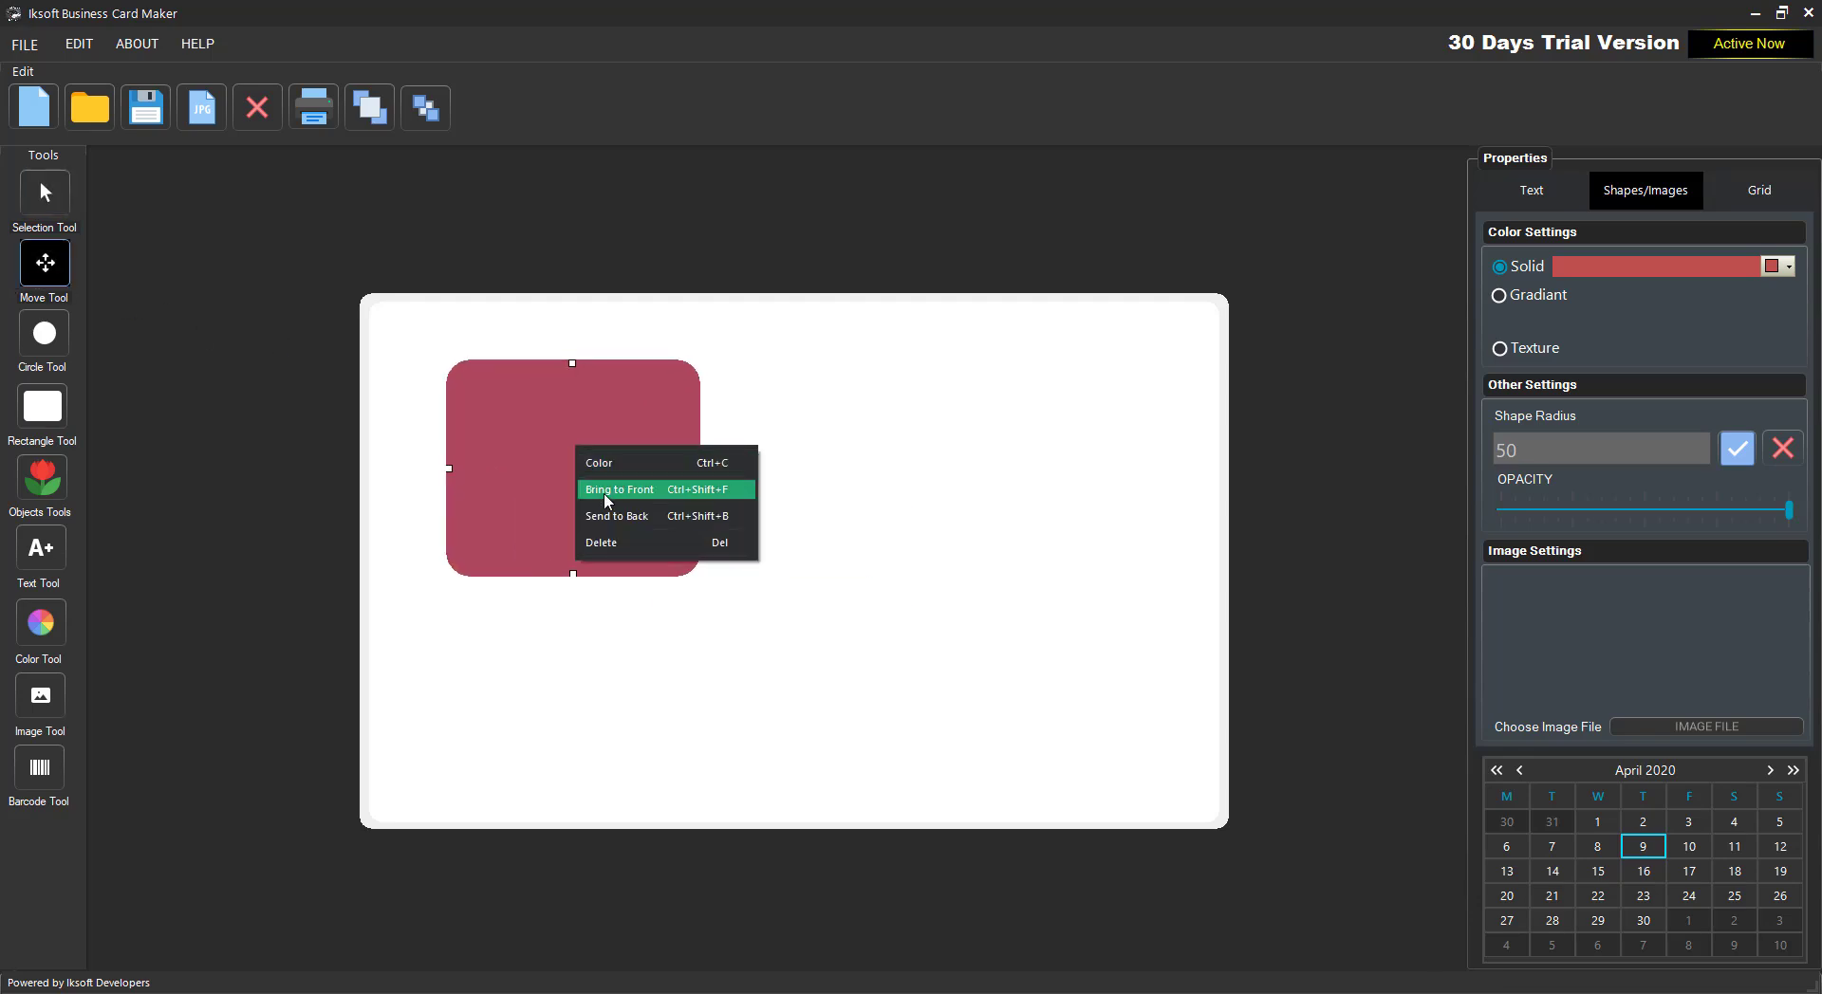
{"action": "left_click", "coordinate": [608, 542]}
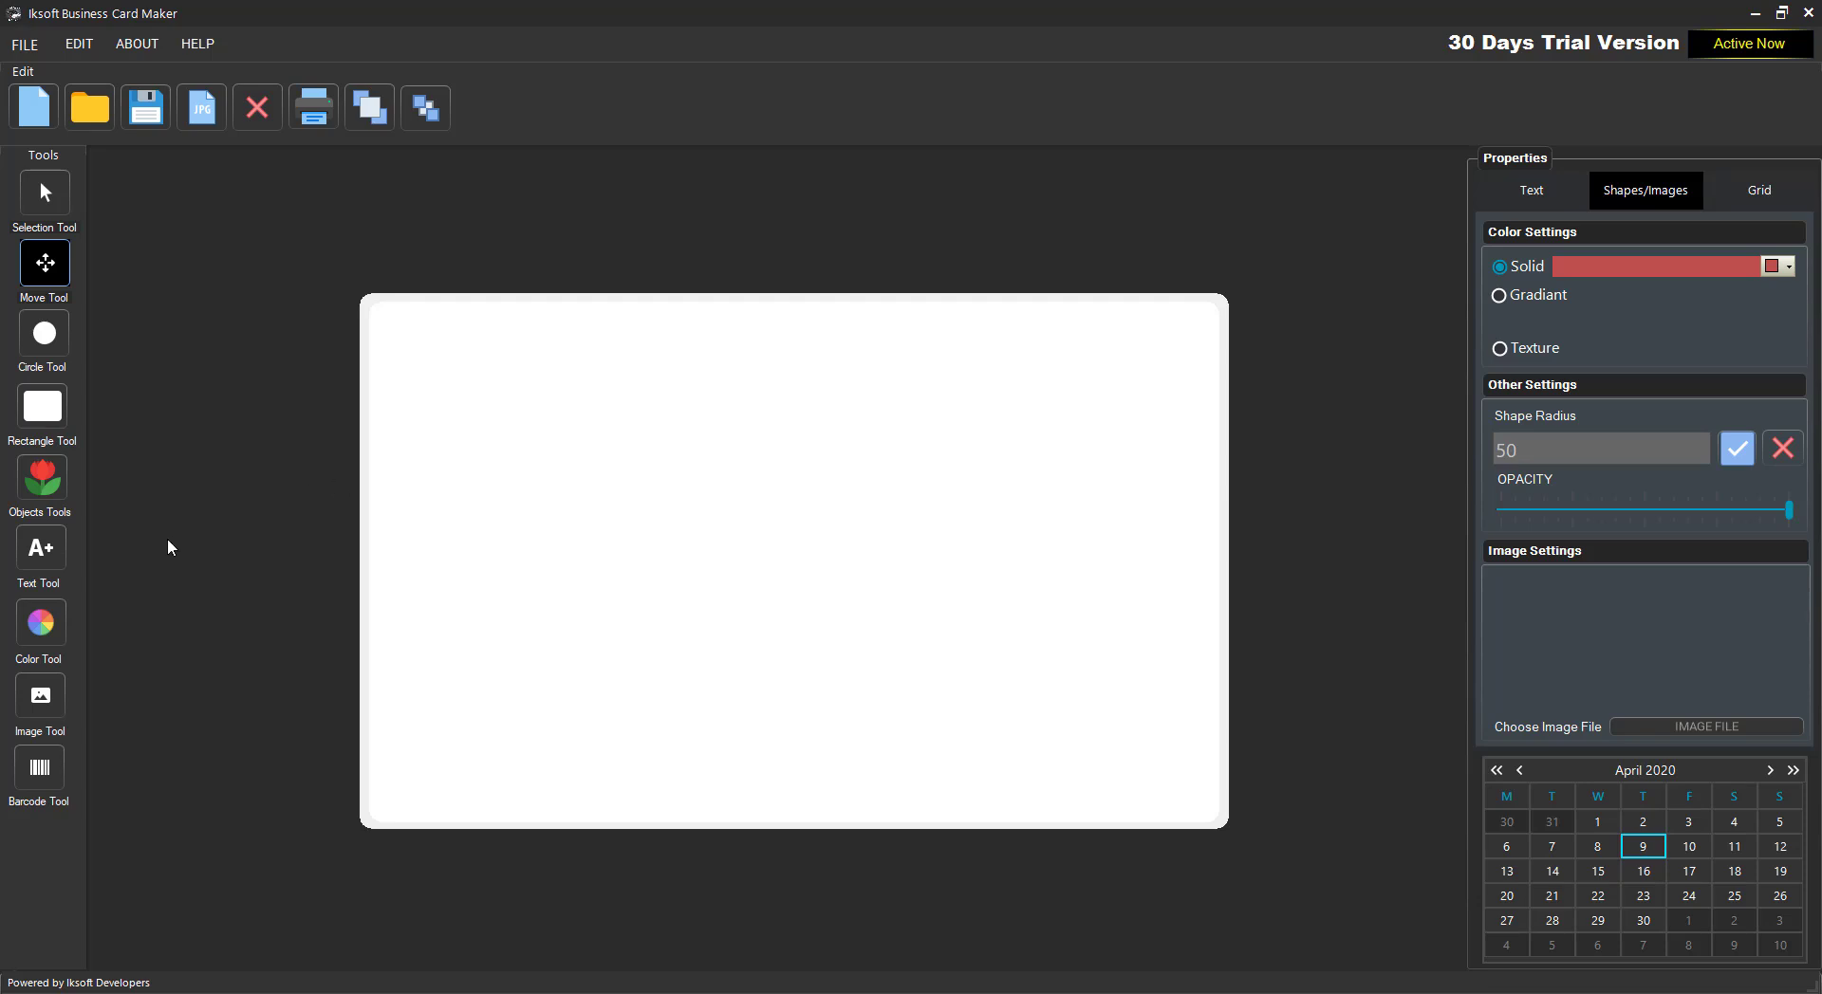
- Place a black square on the card with the Rectangle Tool and delete it
{"action": "left_click", "coordinate": [42, 408]}
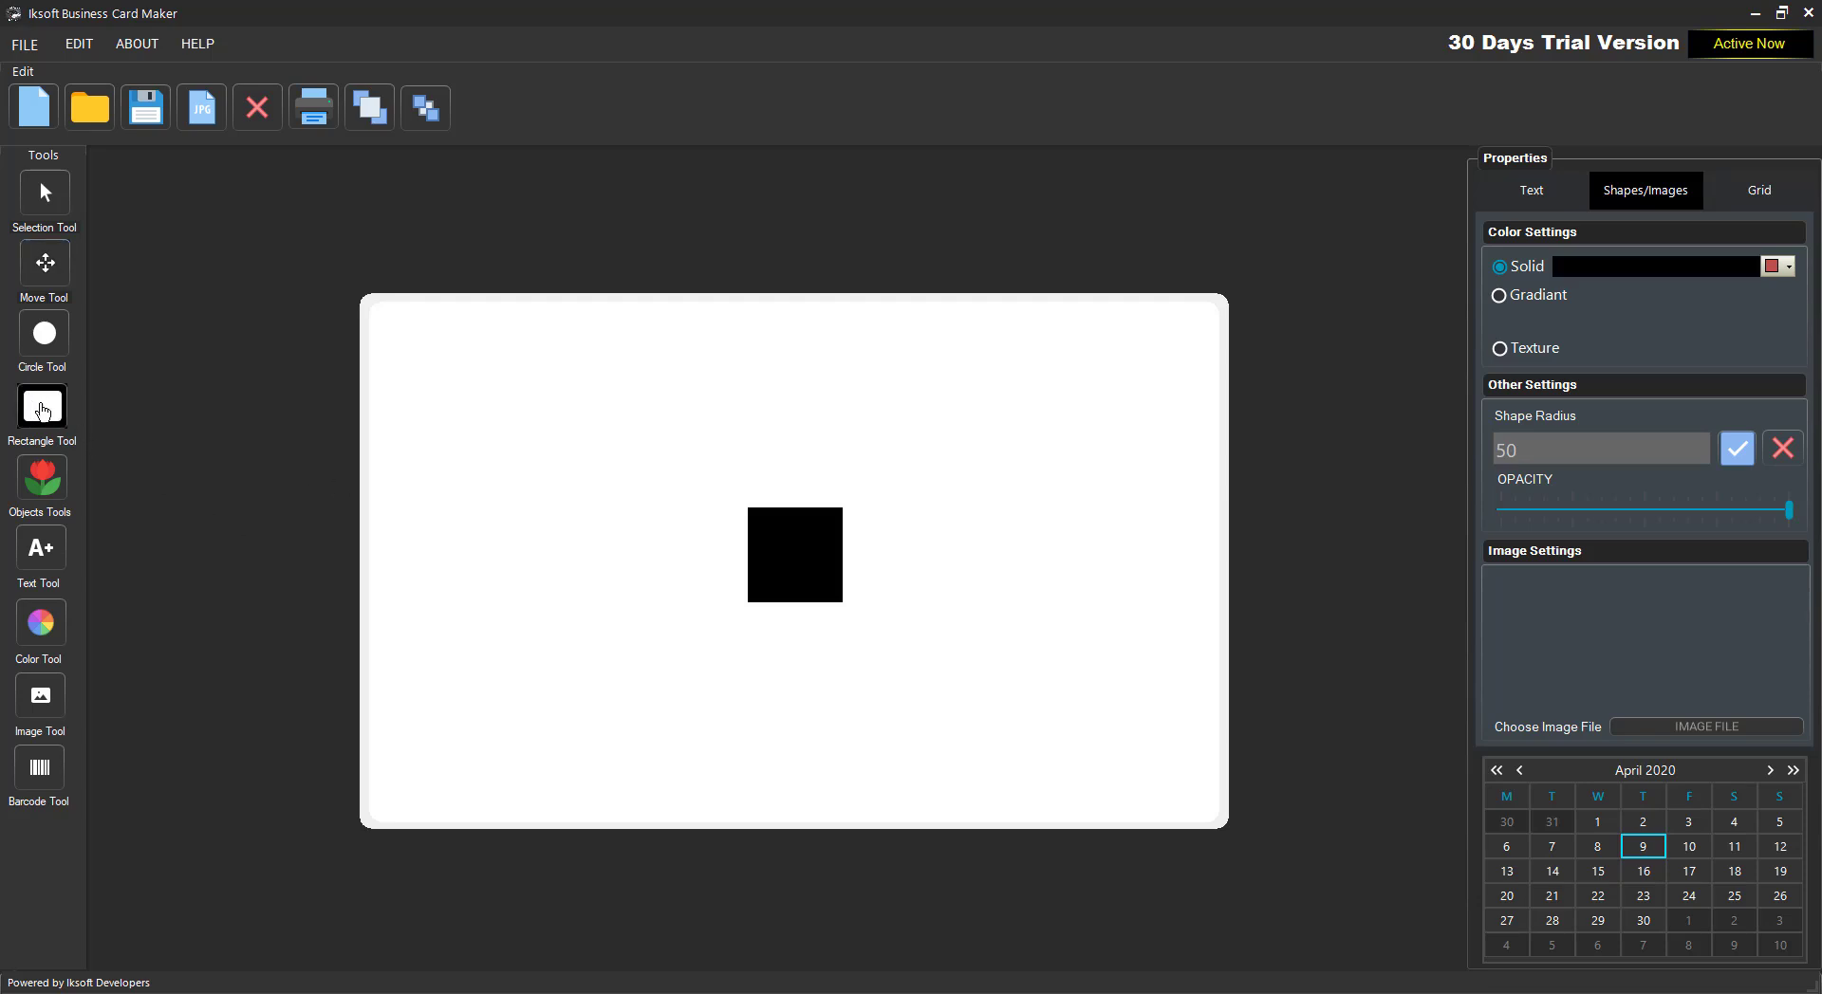
{"action": "left_click_drag", "start_coordinate": [805, 555], "coordinate": [793, 467]}
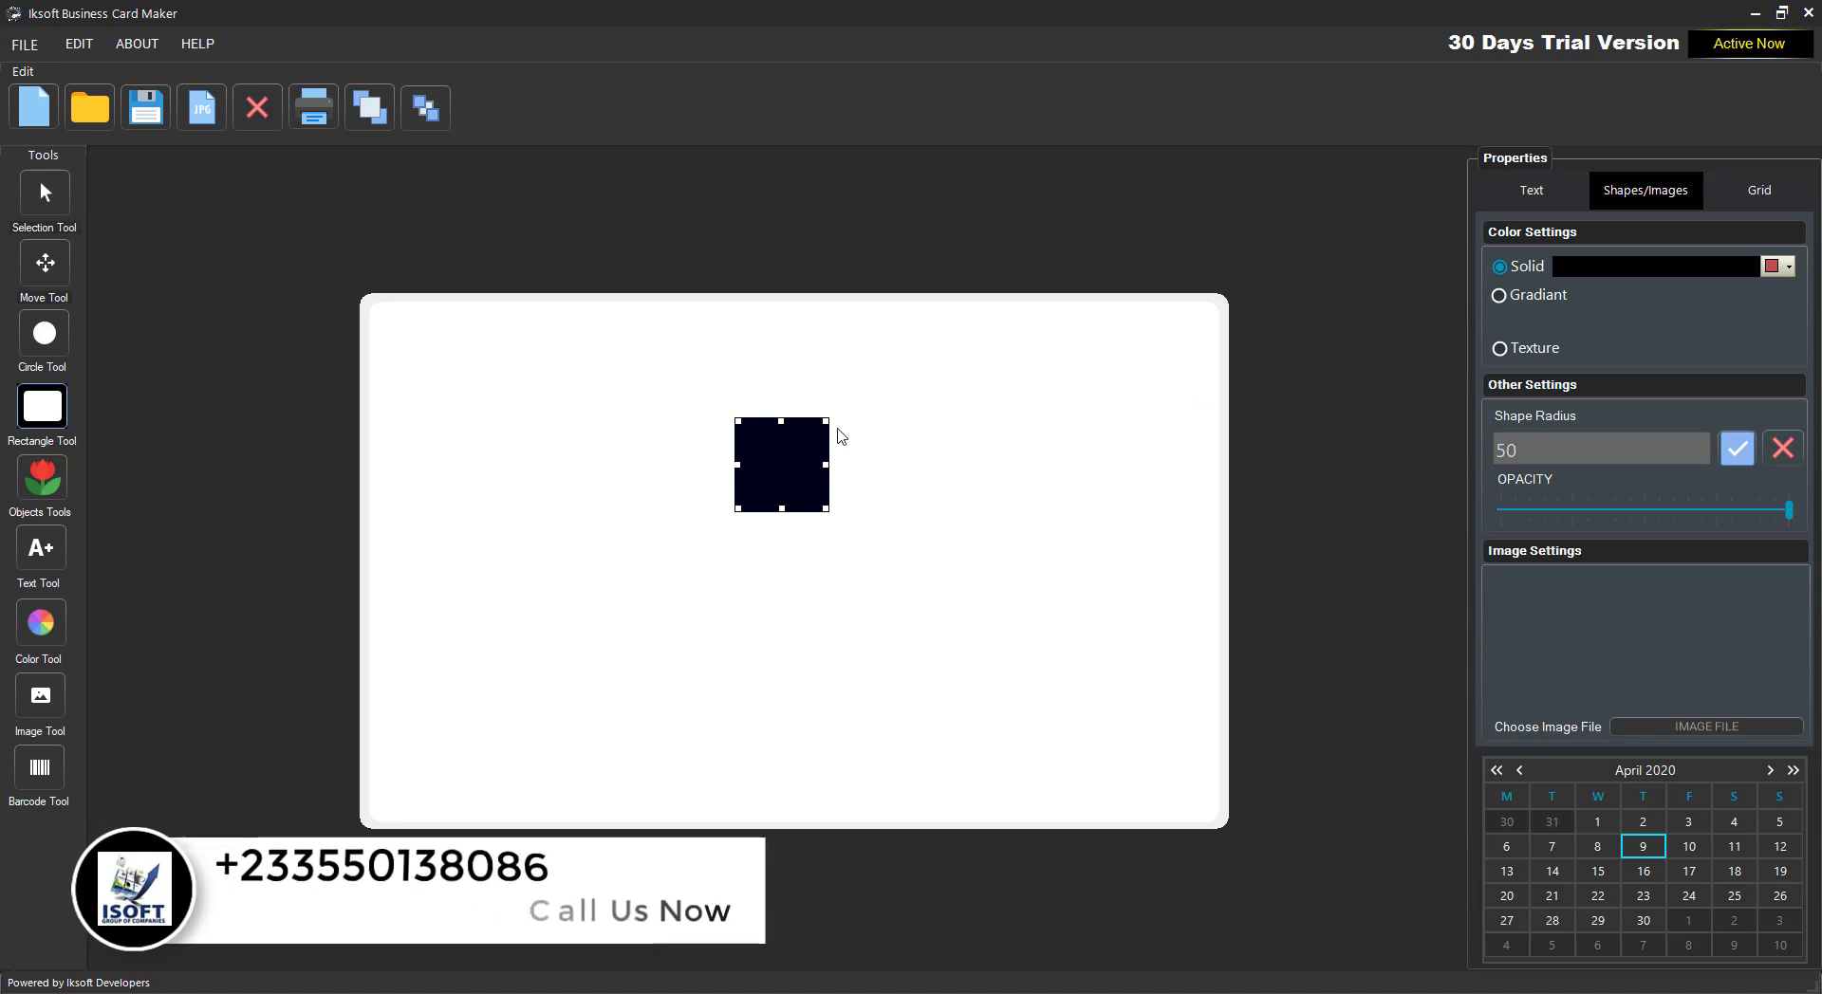
{"action": "left_click_drag", "start_coordinate": [762, 462], "coordinate": [769, 471]}
{"action": "right_click", "coordinate": [770, 472]}
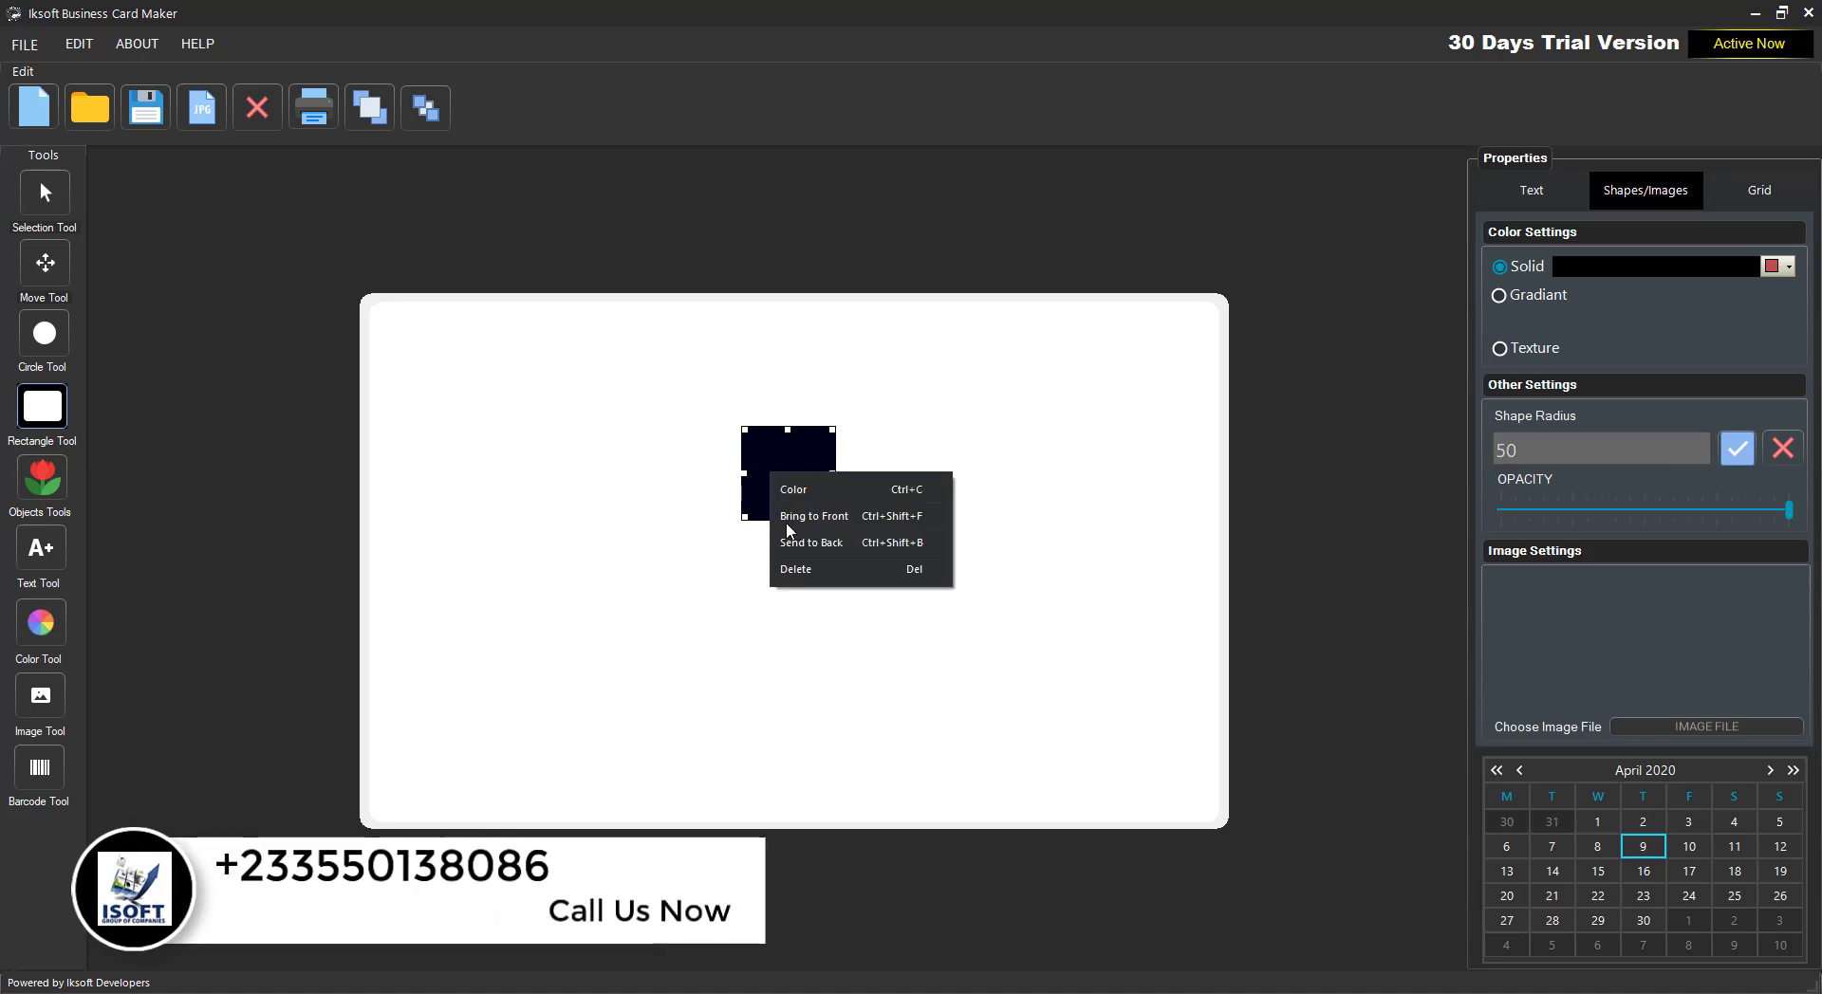
{"action": "left_click", "coordinate": [802, 570]}
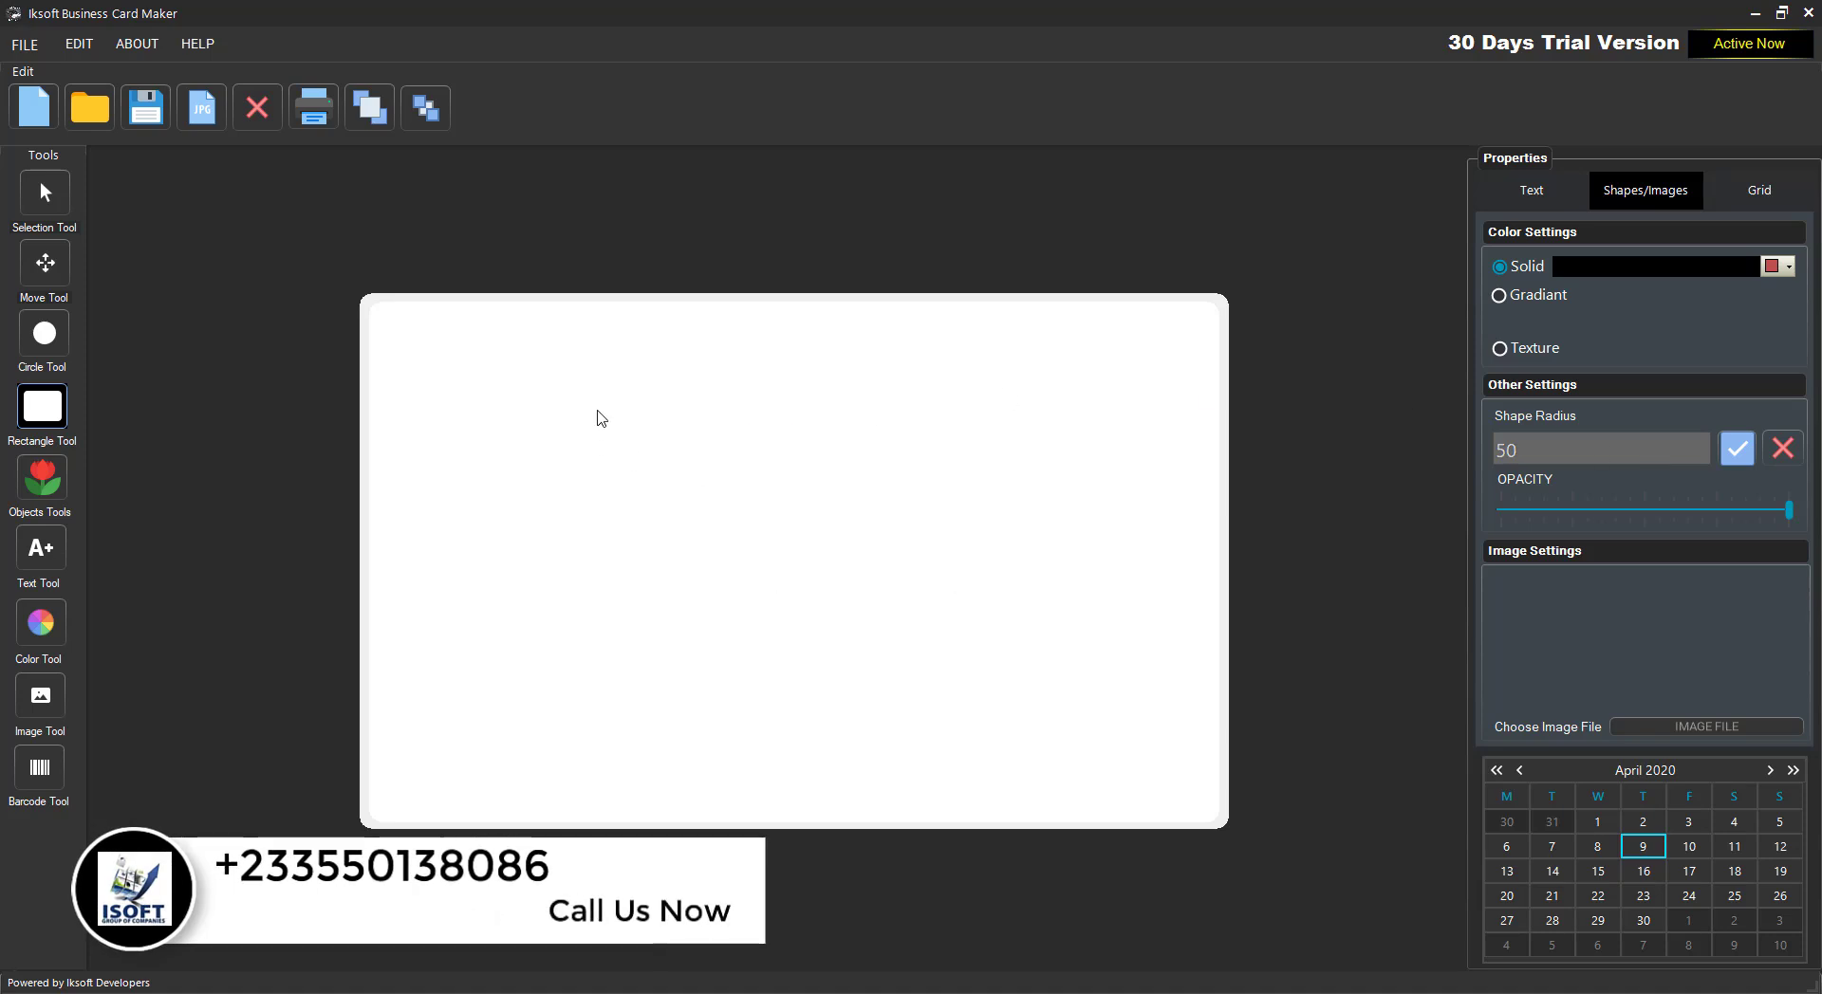
- Insert a new image placeholder on the empty card and move it slightly up
{"action": "right_click", "coordinate": [674, 378]}
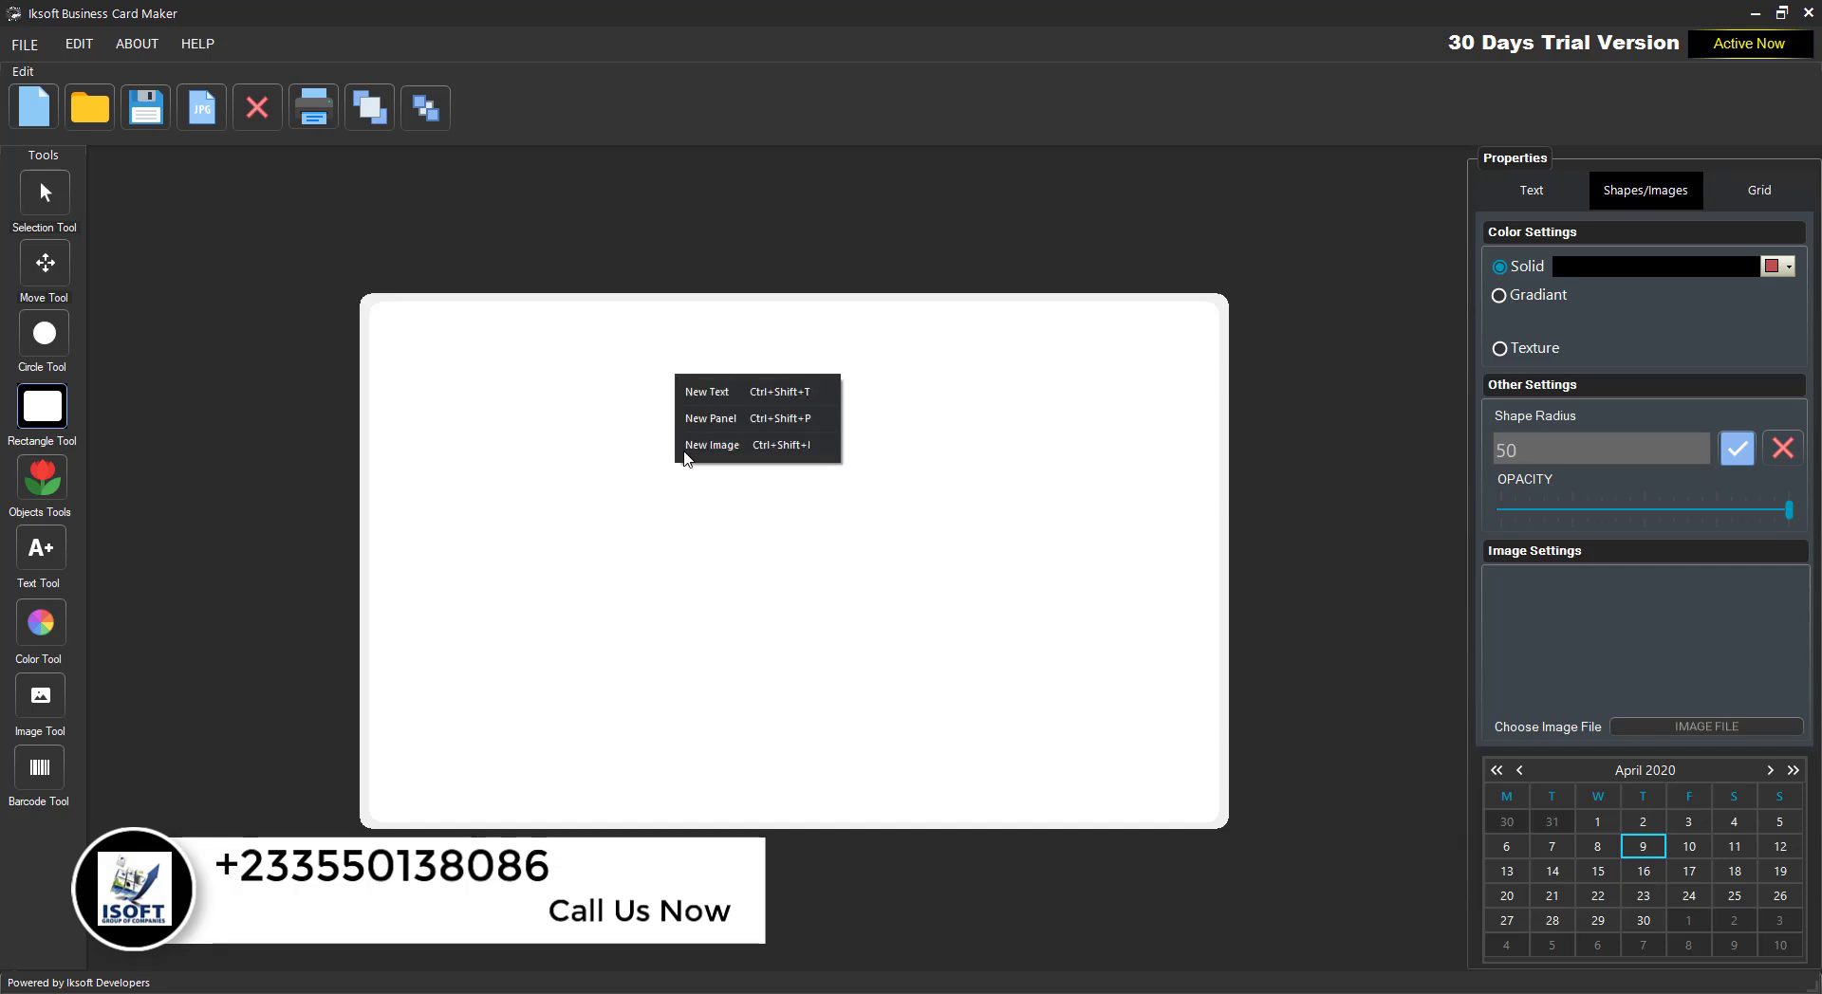
{"action": "left_click", "coordinate": [756, 445]}
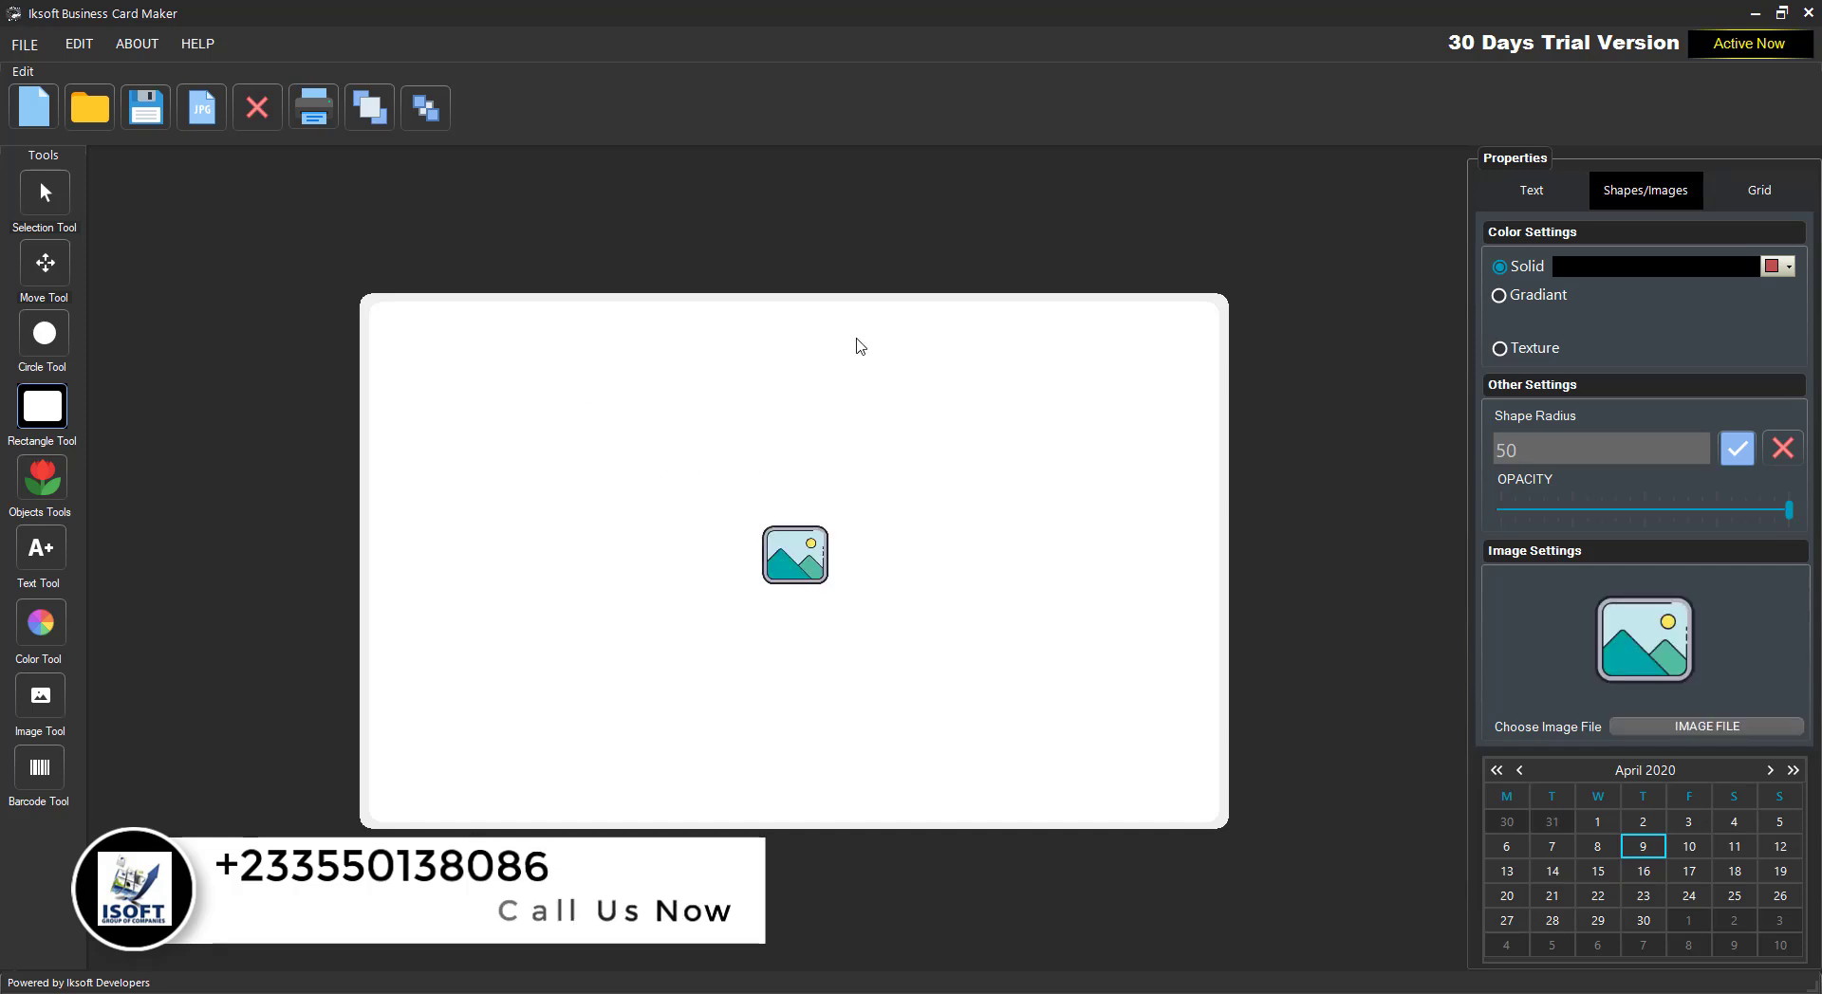
{"action": "left_click", "coordinate": [775, 533]}
{"action": "left_click_drag", "start_coordinate": [775, 533], "coordinate": [780, 517]}
- Try to change the placeholder's image to business-handshake-contract-agreement-flat-260nw-405401863.jpg from the Pictures library
{"action": "right_click", "coordinate": [790, 512]}
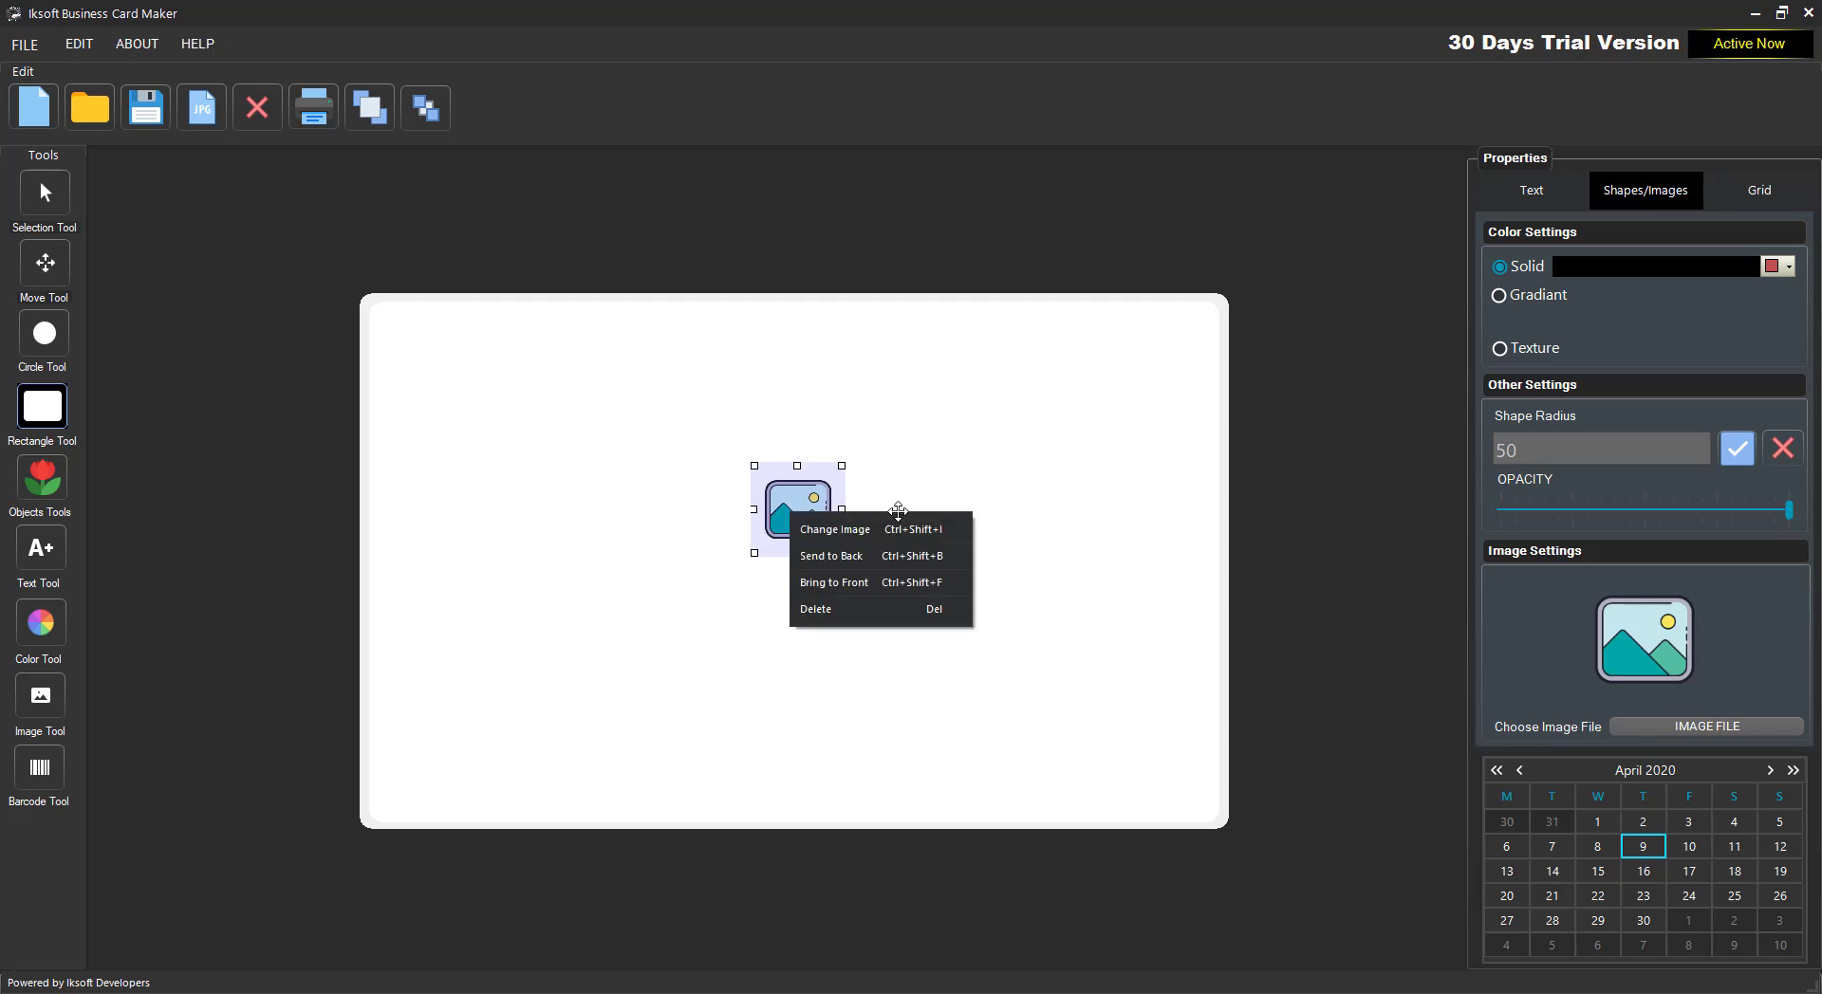
{"action": "left_click", "coordinate": [925, 528]}
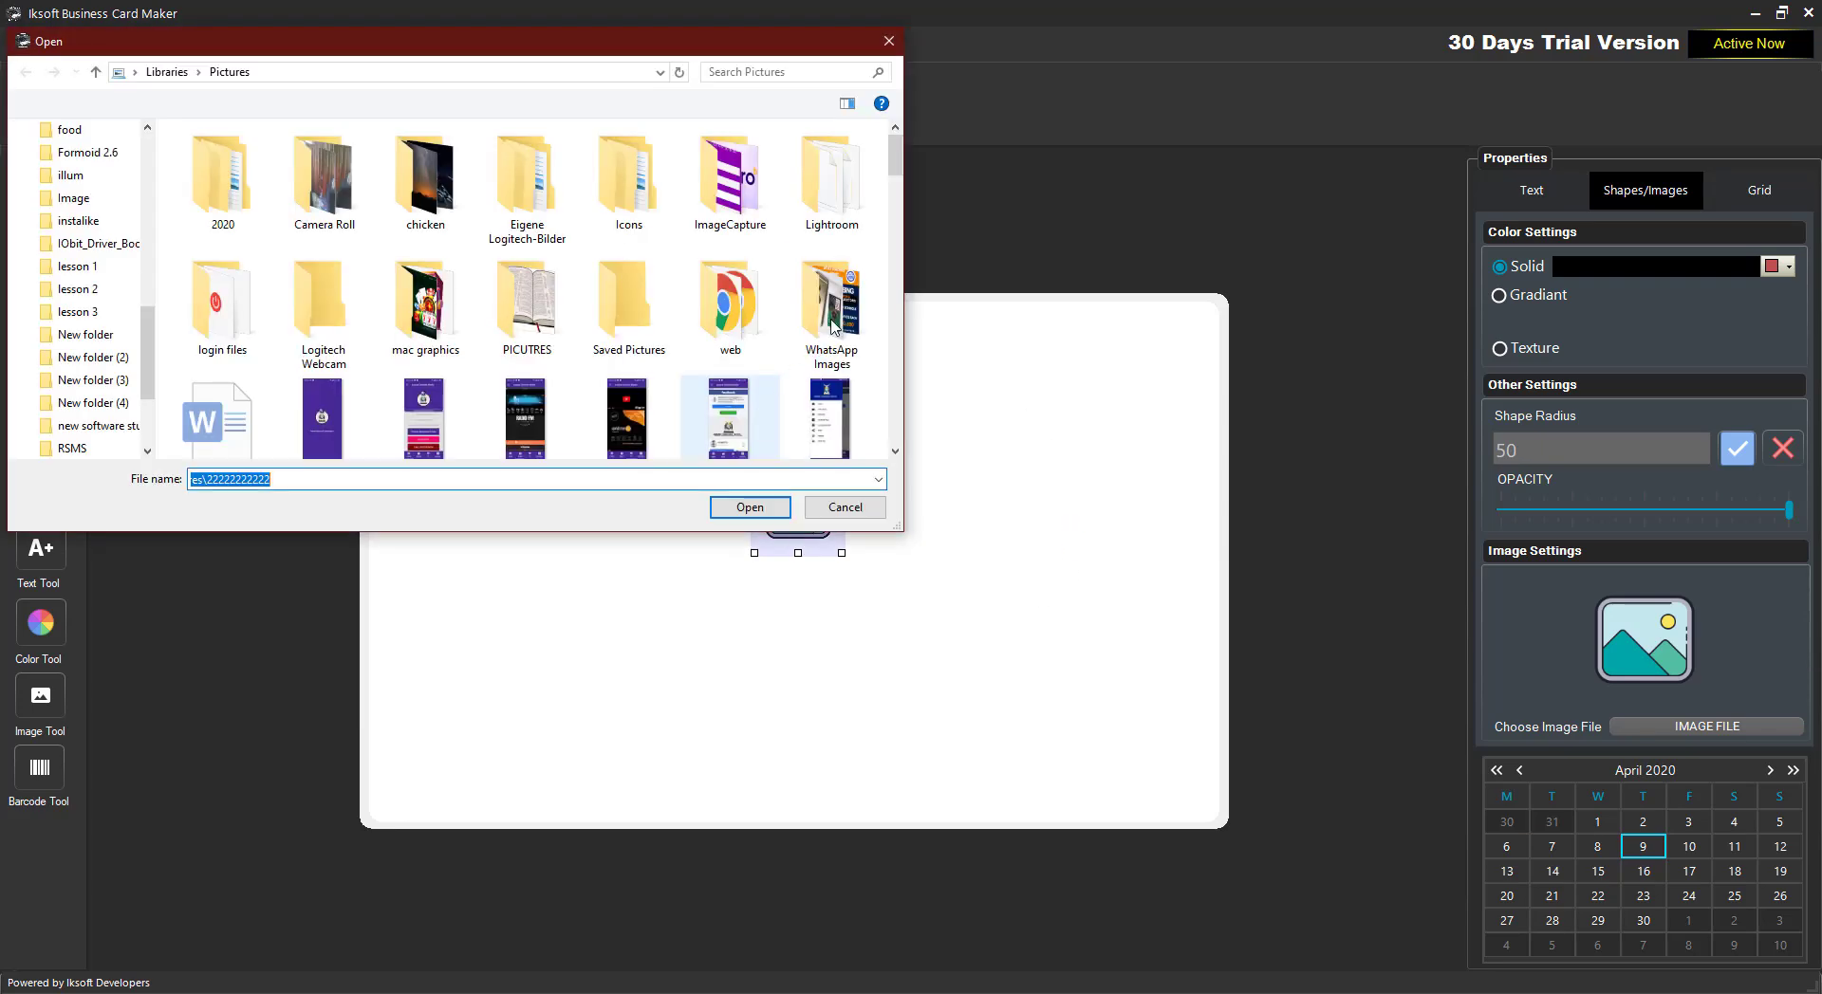
{"action": "left_click_drag", "start_coordinate": [894, 189], "coordinate": [893, 241]}
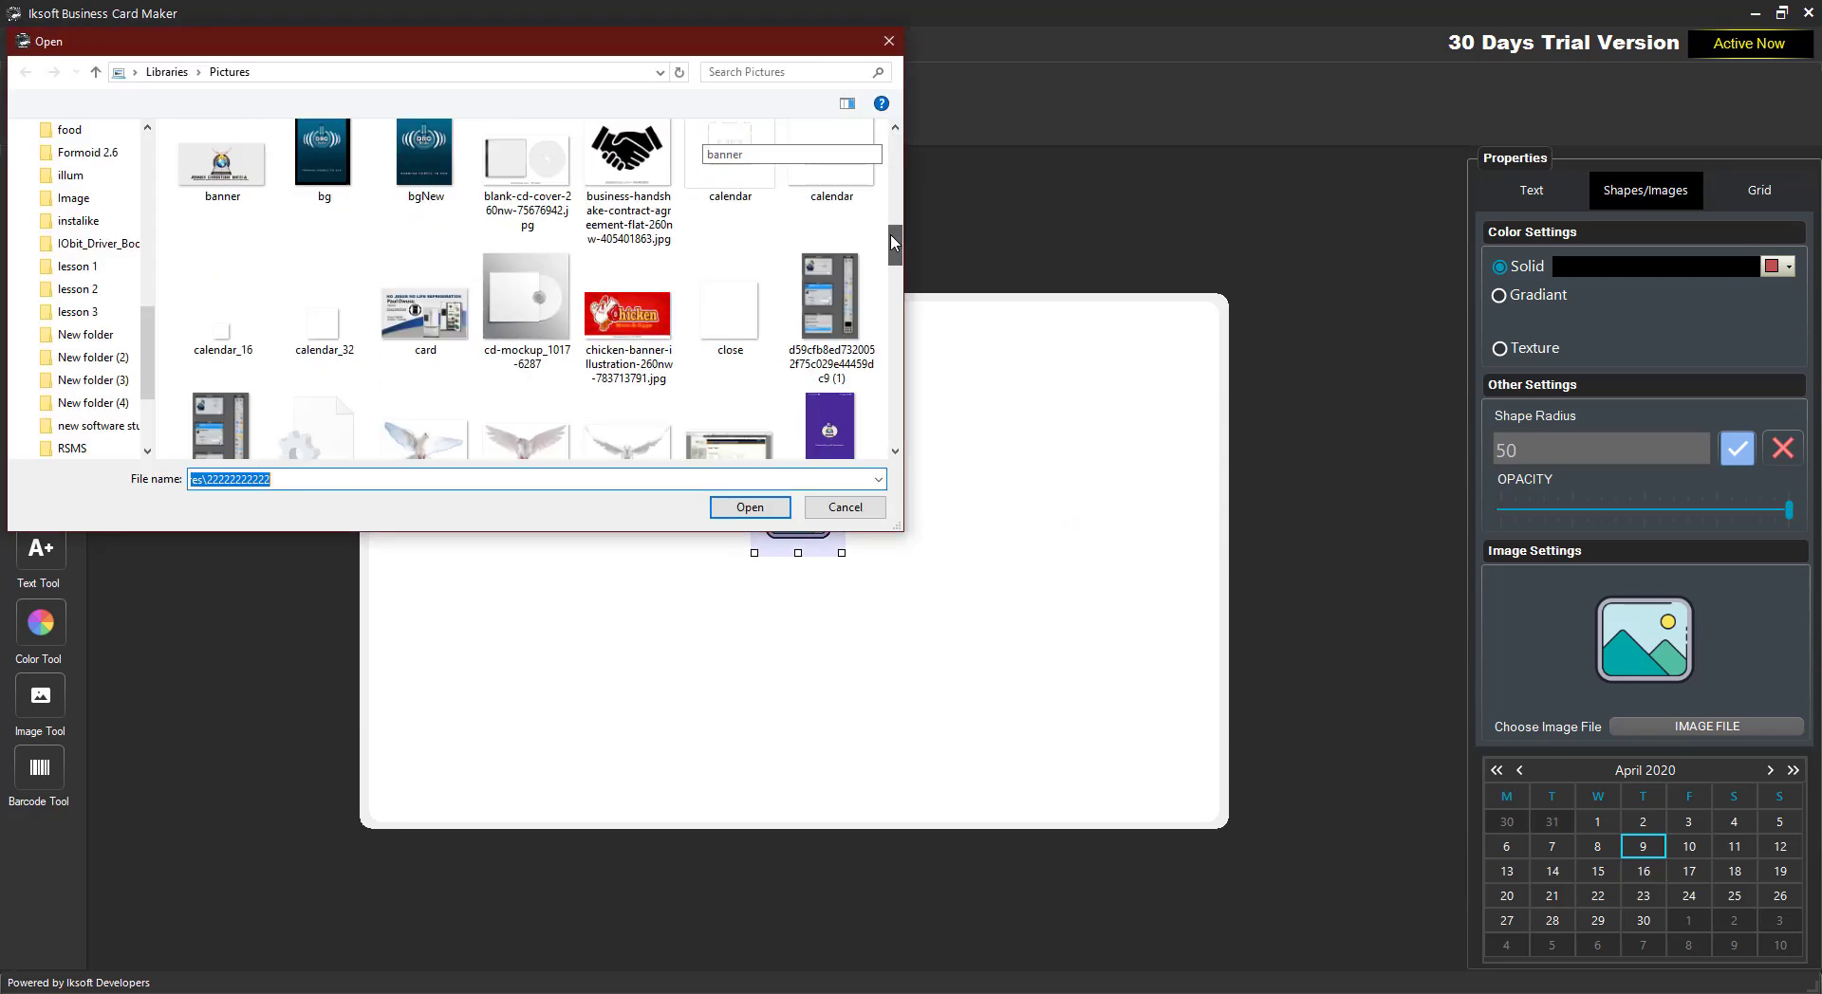
{"action": "left_click", "coordinate": [628, 157]}
{"action": "left_click", "coordinate": [759, 507]}
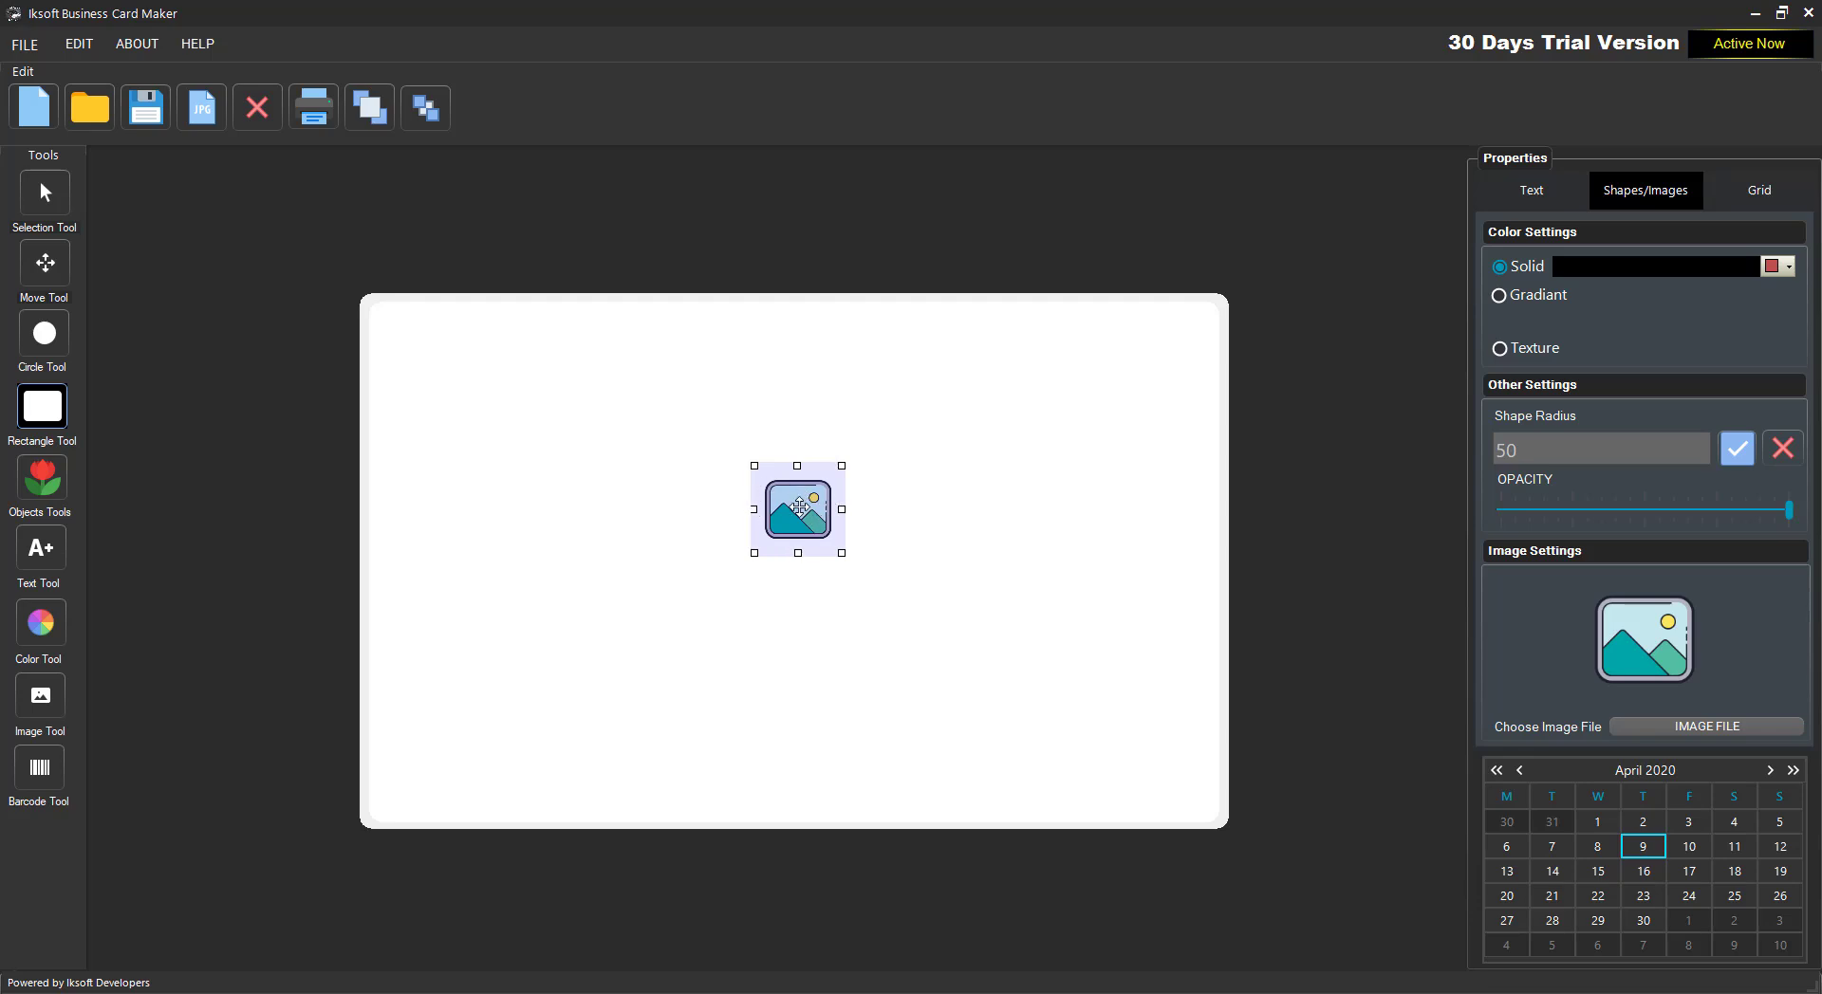
- Move the image placeholder up and right, and set its image file to 3676232_300x300 from the Pictures library
{"action": "left_click_drag", "start_coordinate": [800, 507], "coordinate": [865, 428]}
{"action": "right_click", "coordinate": [865, 429]}
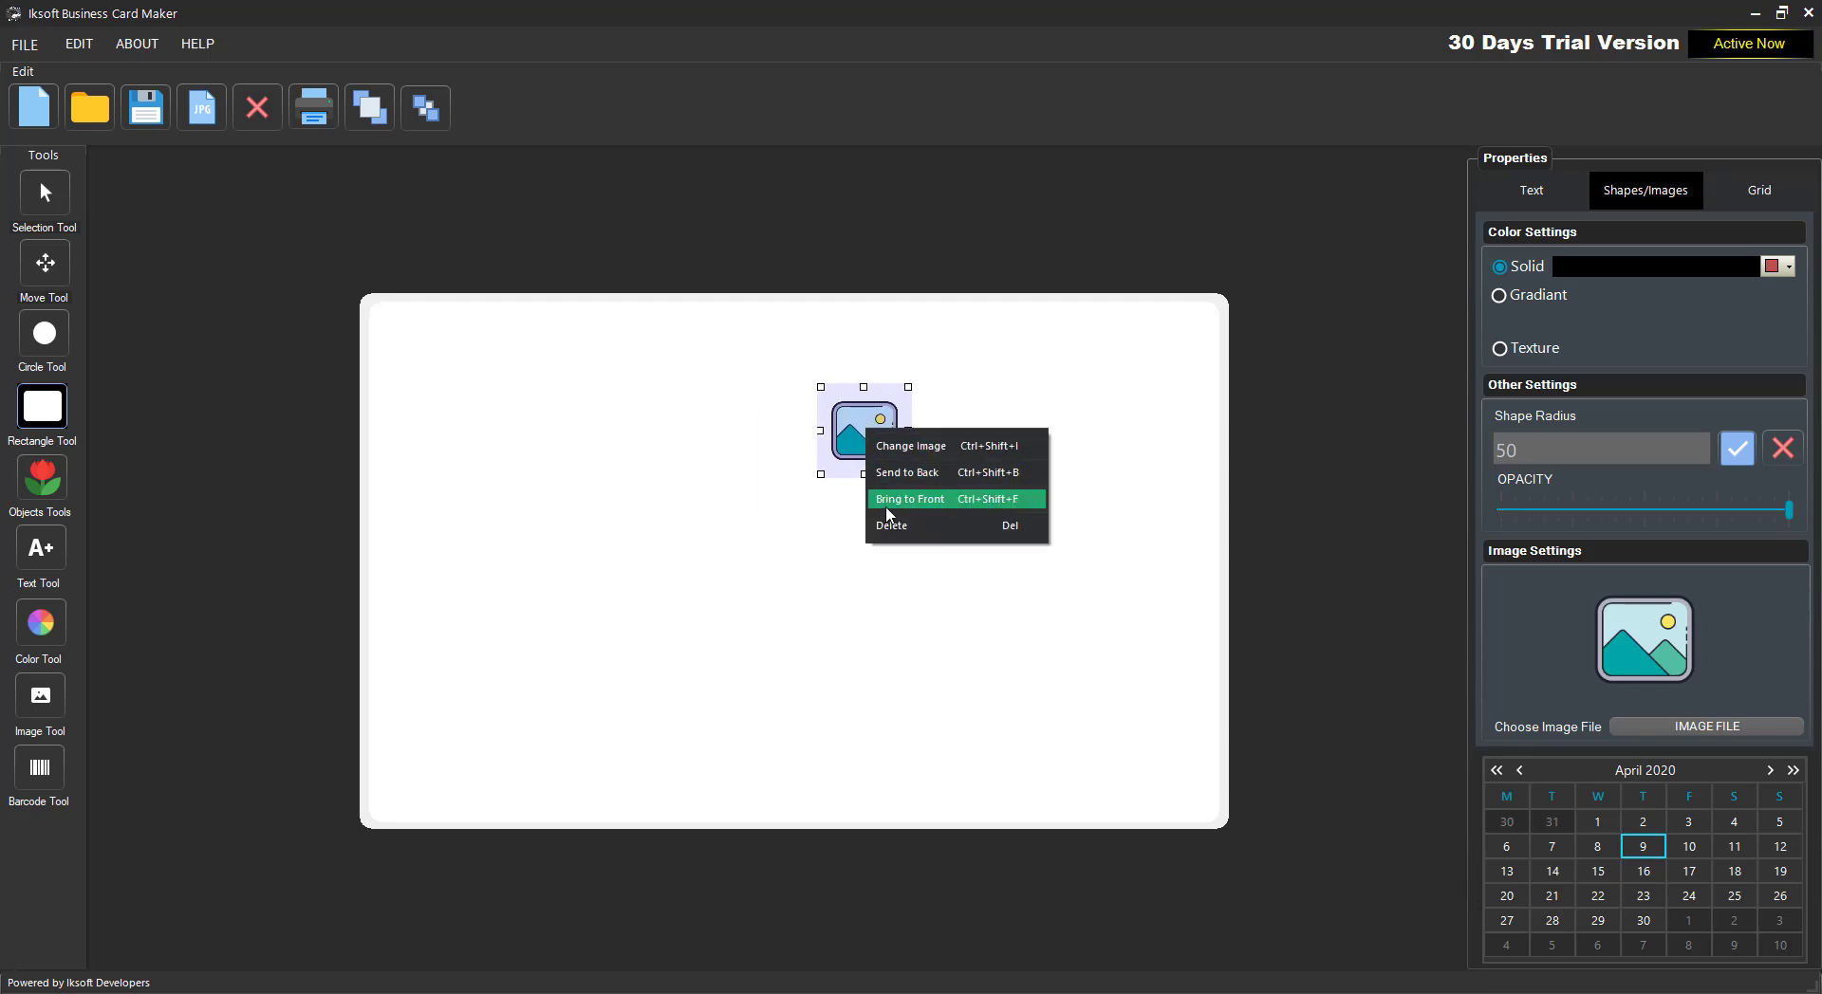
{"action": "left_click", "coordinate": [898, 457]}
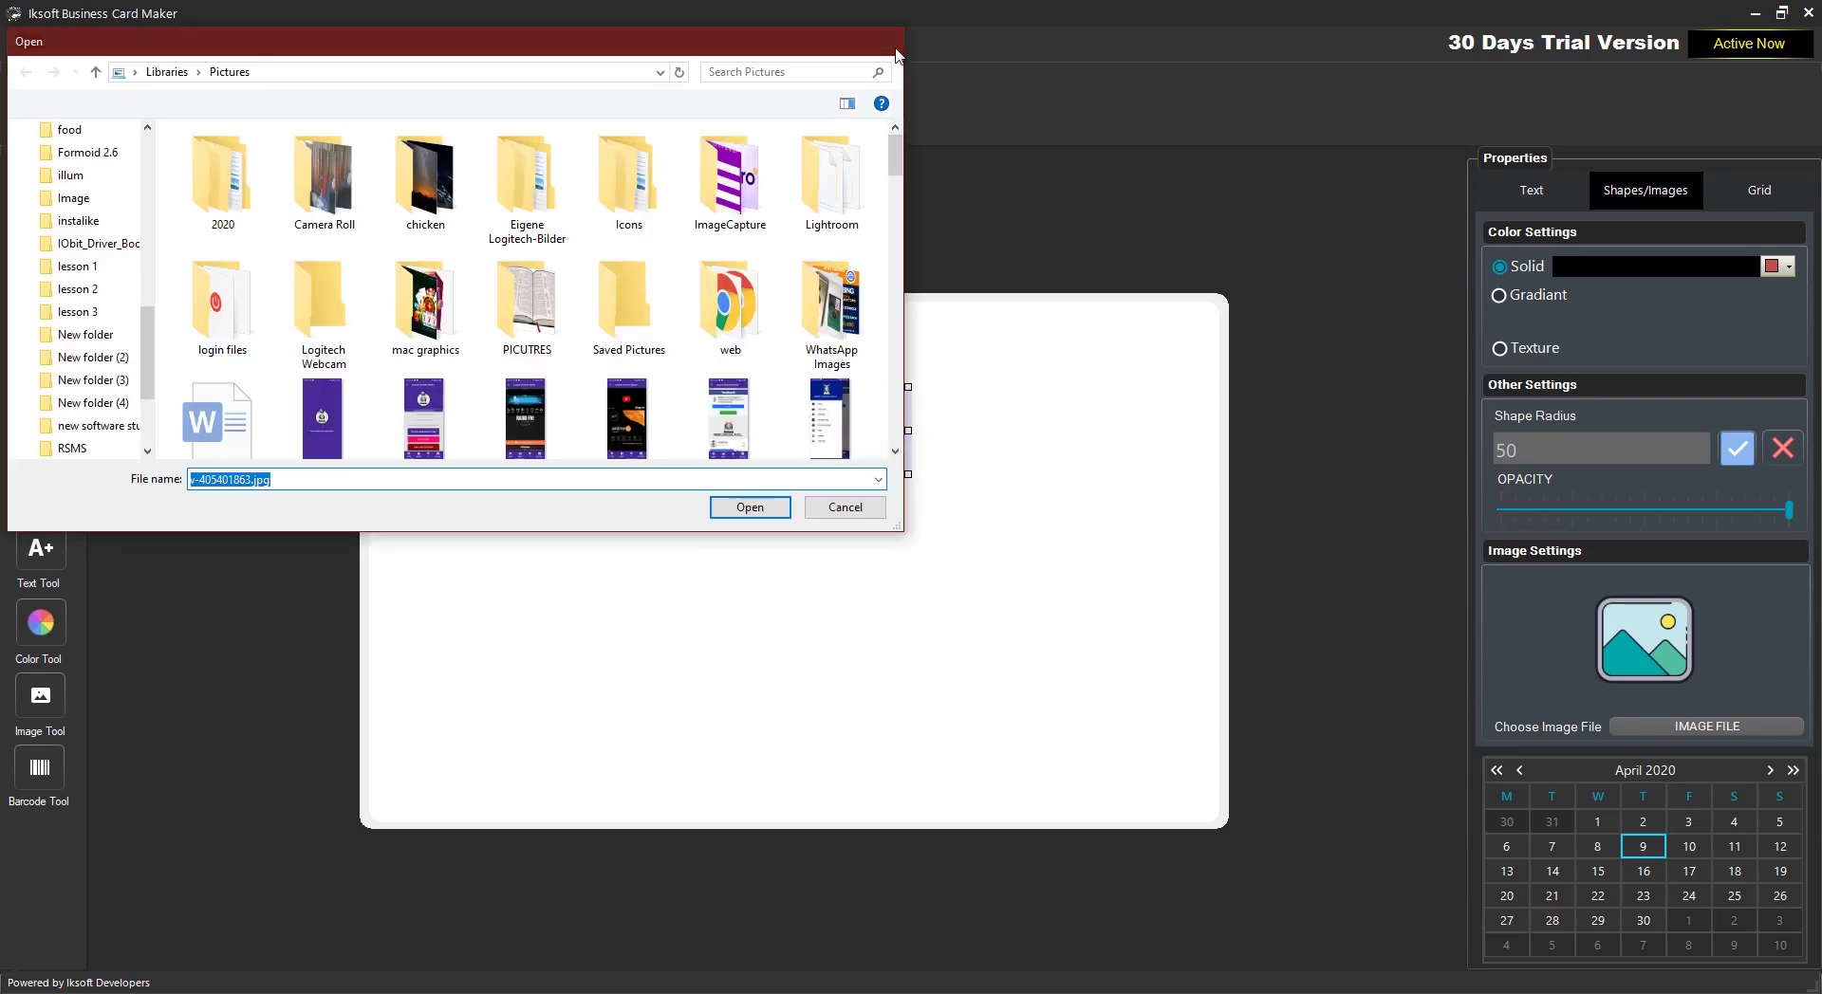
{"action": "key", "text": "Escape"}
{"action": "left_click", "coordinate": [1660, 723]}
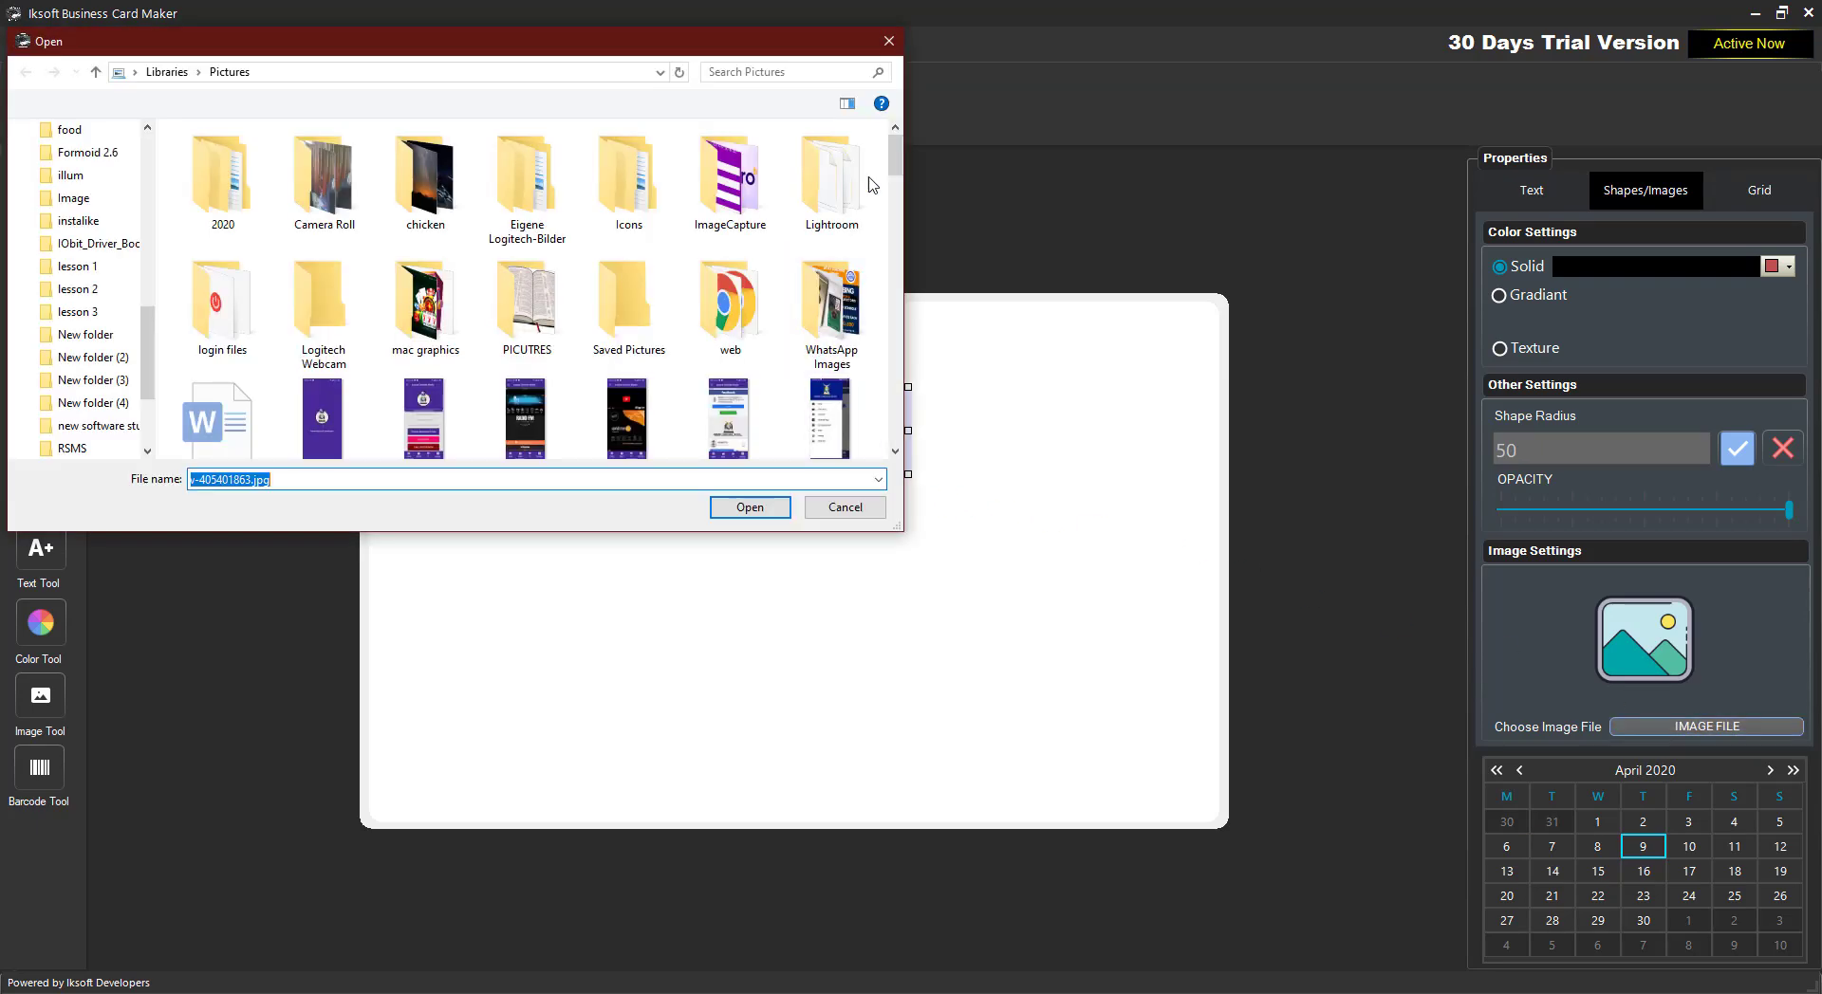
{"action": "left_click_drag", "start_coordinate": [895, 152], "coordinate": [895, 252]}
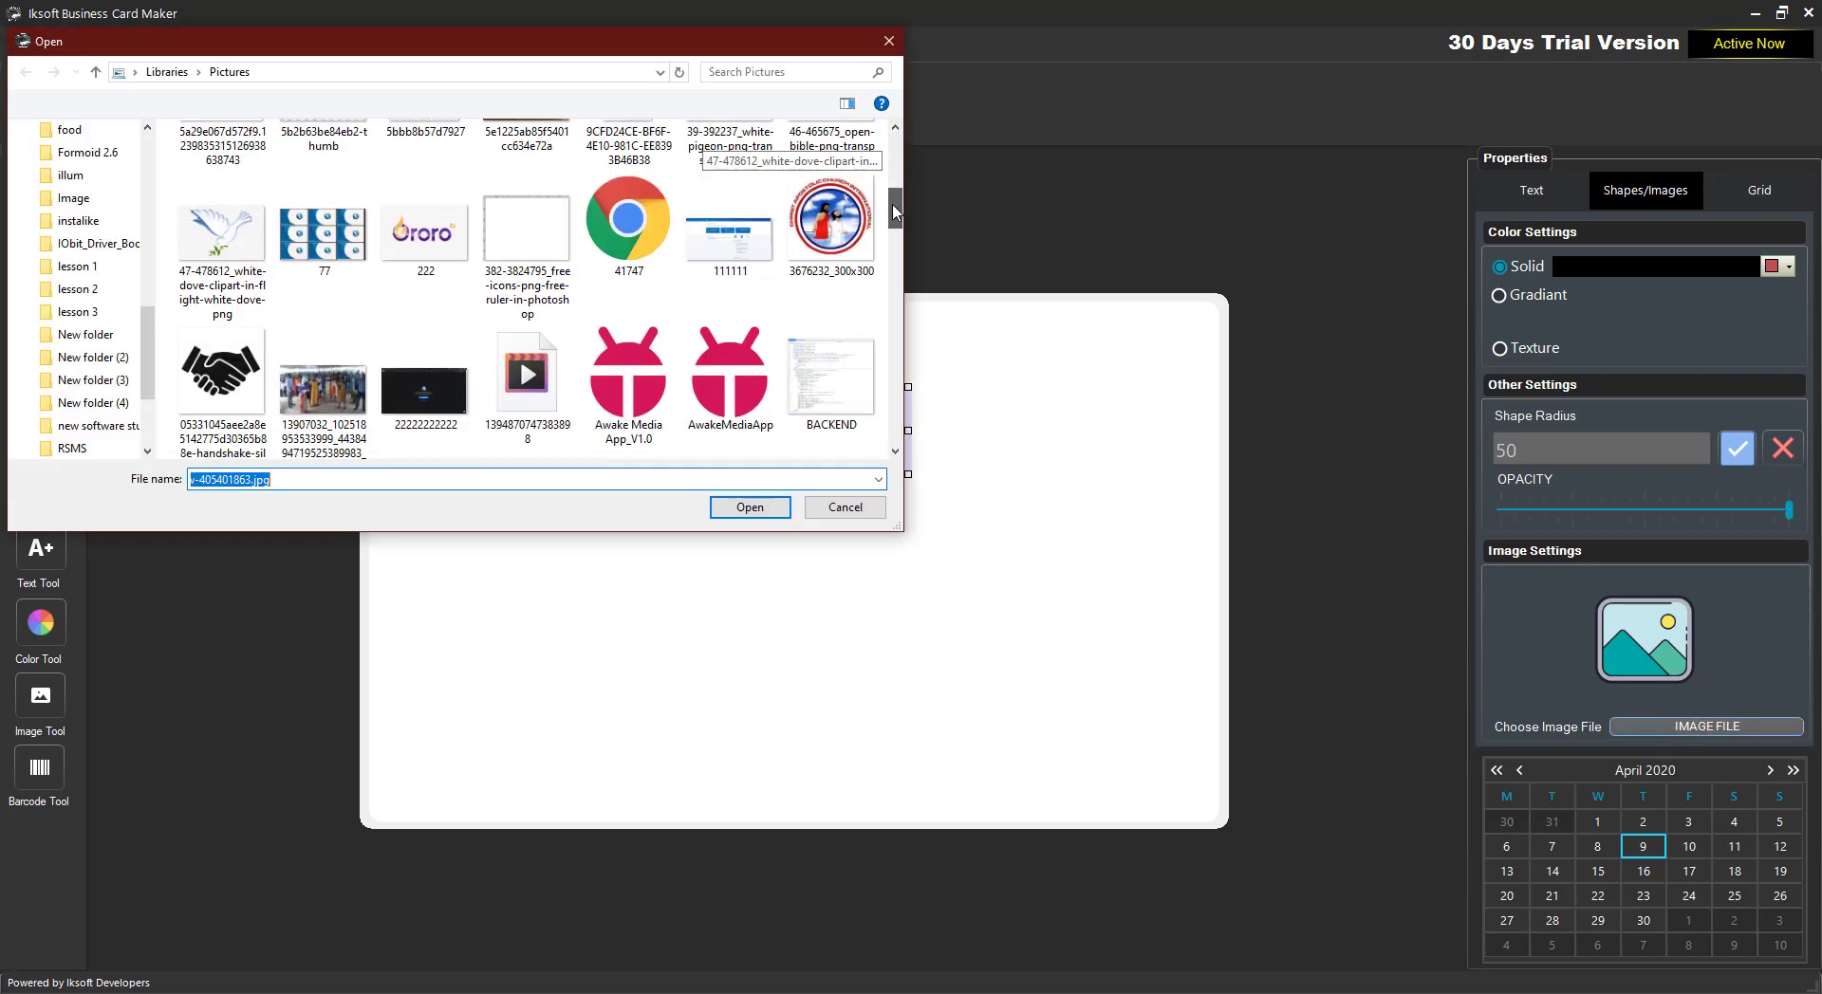
{"action": "double_click", "coordinate": [835, 208]}
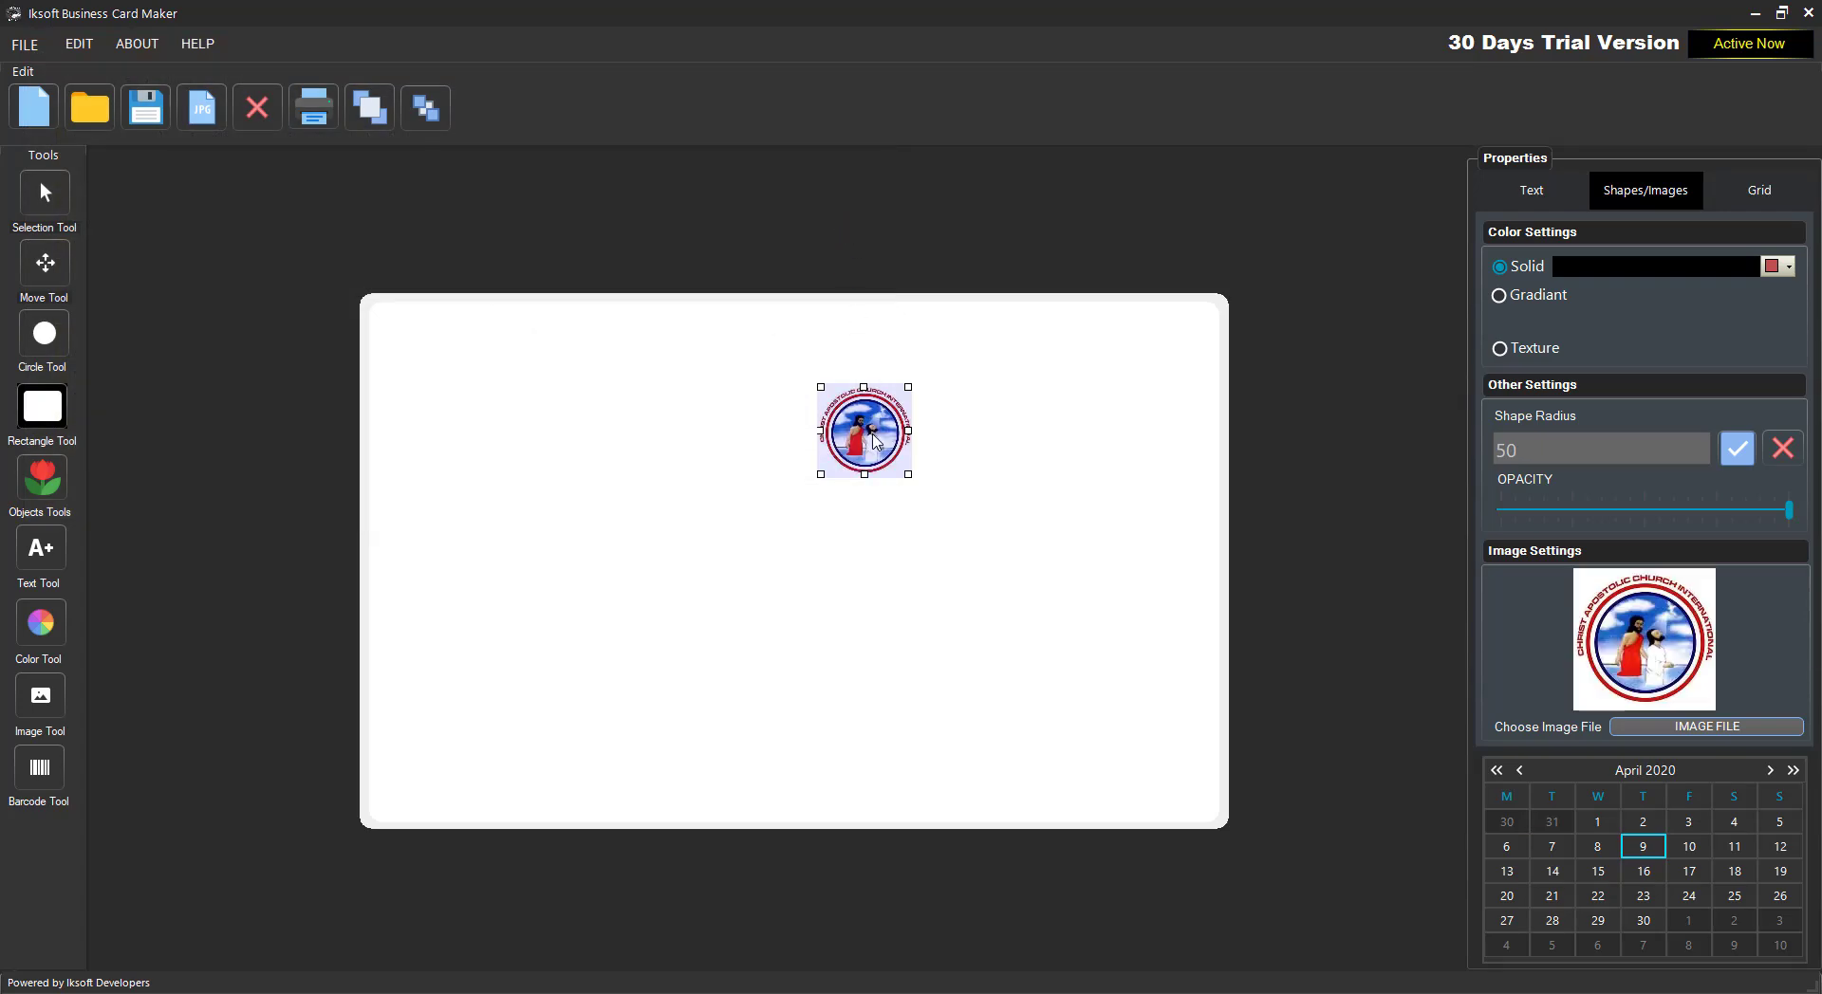
- Move the round logo image to the left part of the card and enlarge it
{"action": "double_click", "coordinate": [872, 435]}
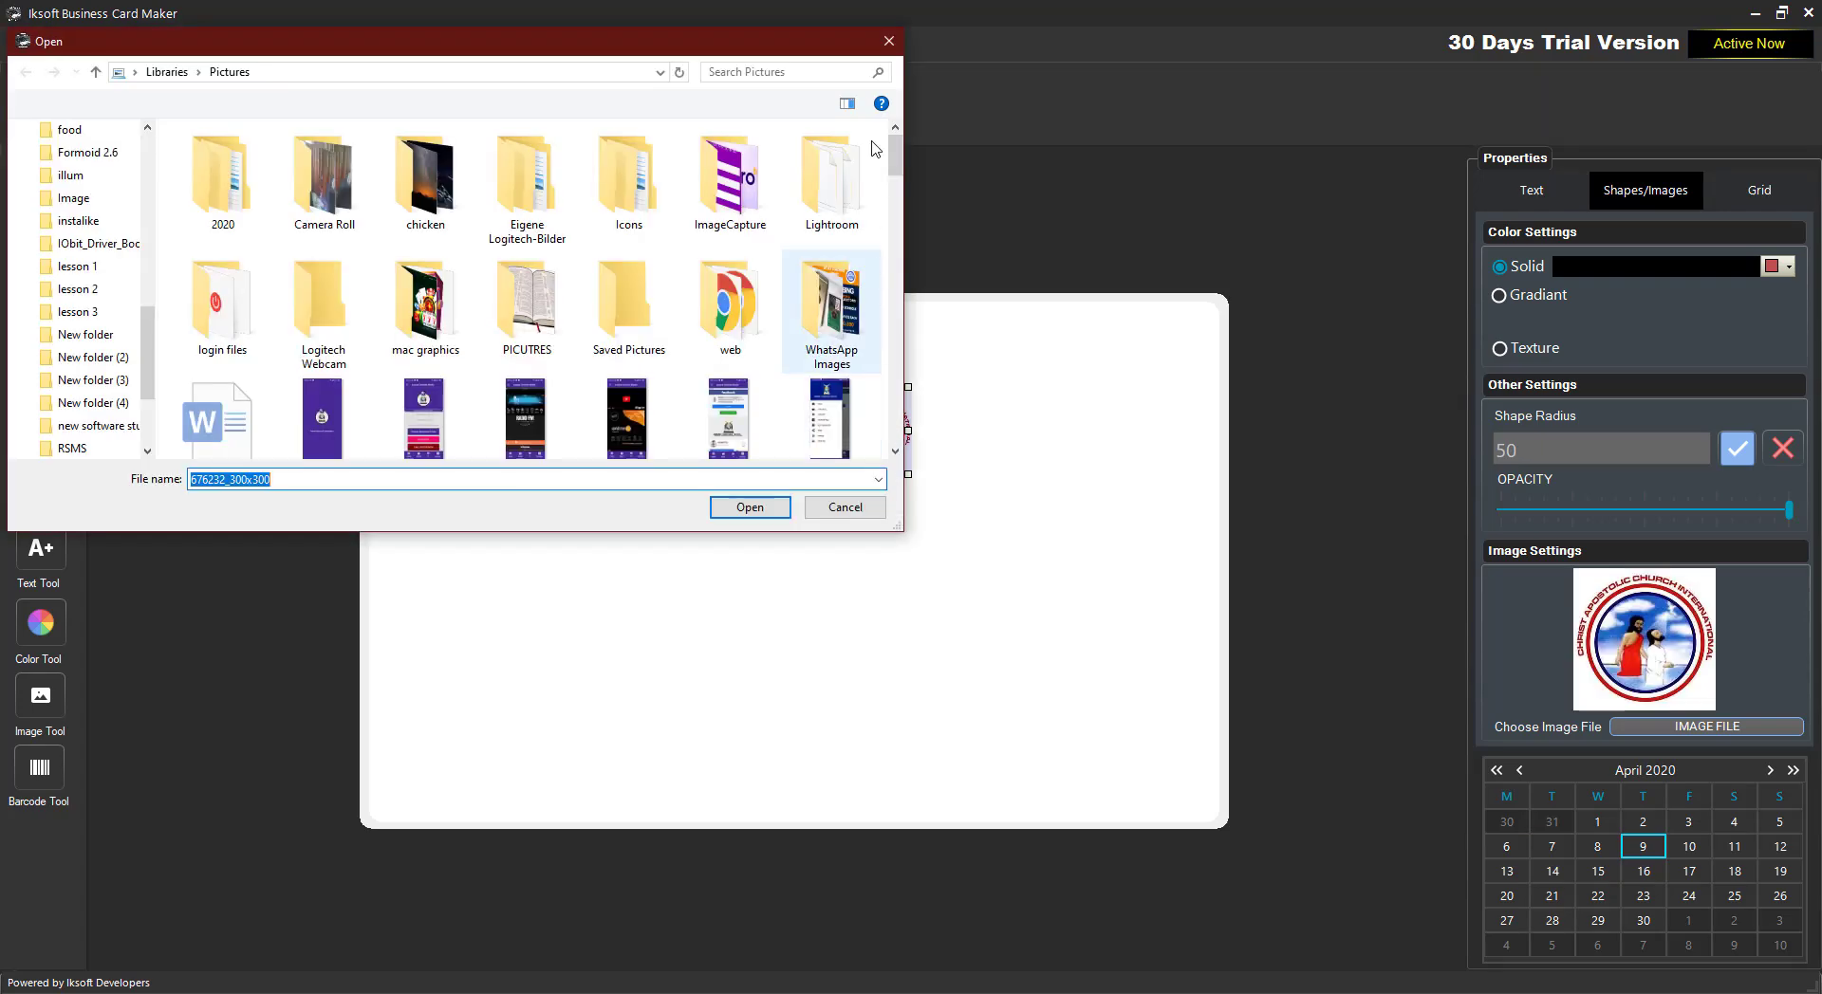
{"action": "left_click", "coordinate": [888, 40]}
{"action": "left_click_drag", "start_coordinate": [871, 425], "coordinate": [747, 412]}
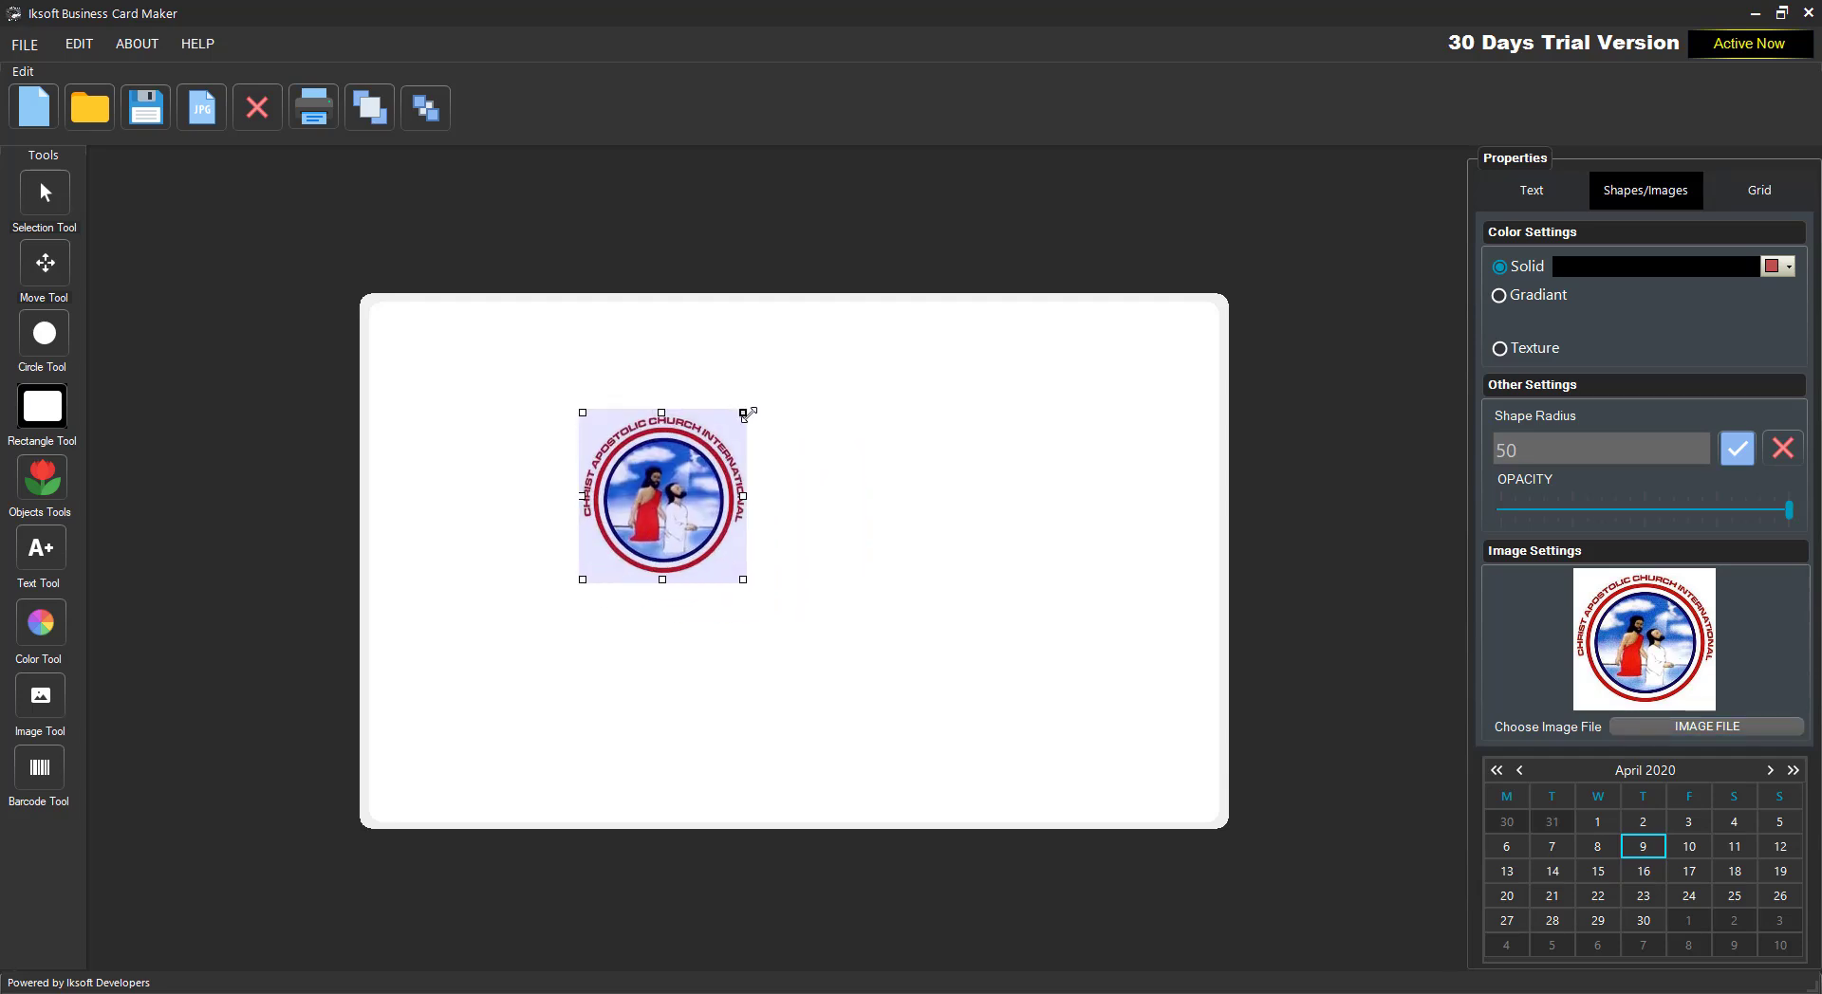
- Delete the round logo image and add a fresh image placeholder with the Image Tool
{"action": "right_click", "coordinate": [654, 471]}
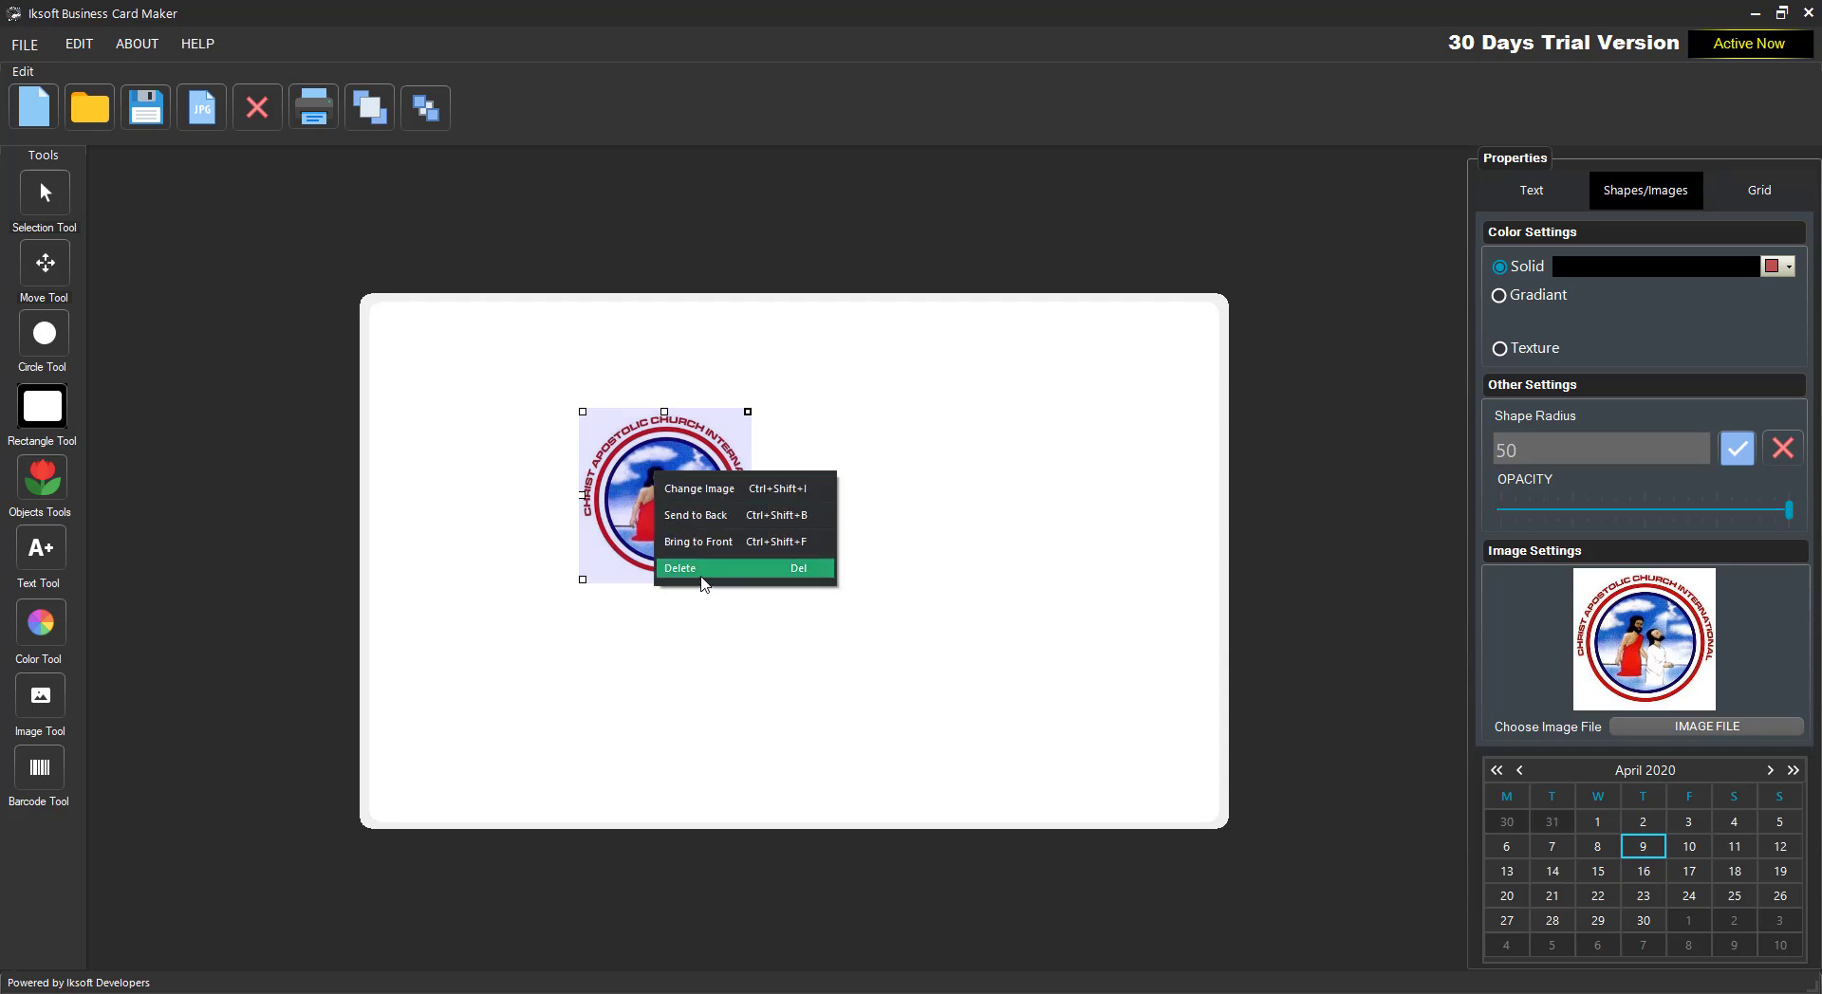
{"action": "left_click", "coordinate": [703, 568]}
{"action": "left_click", "coordinate": [42, 701]}
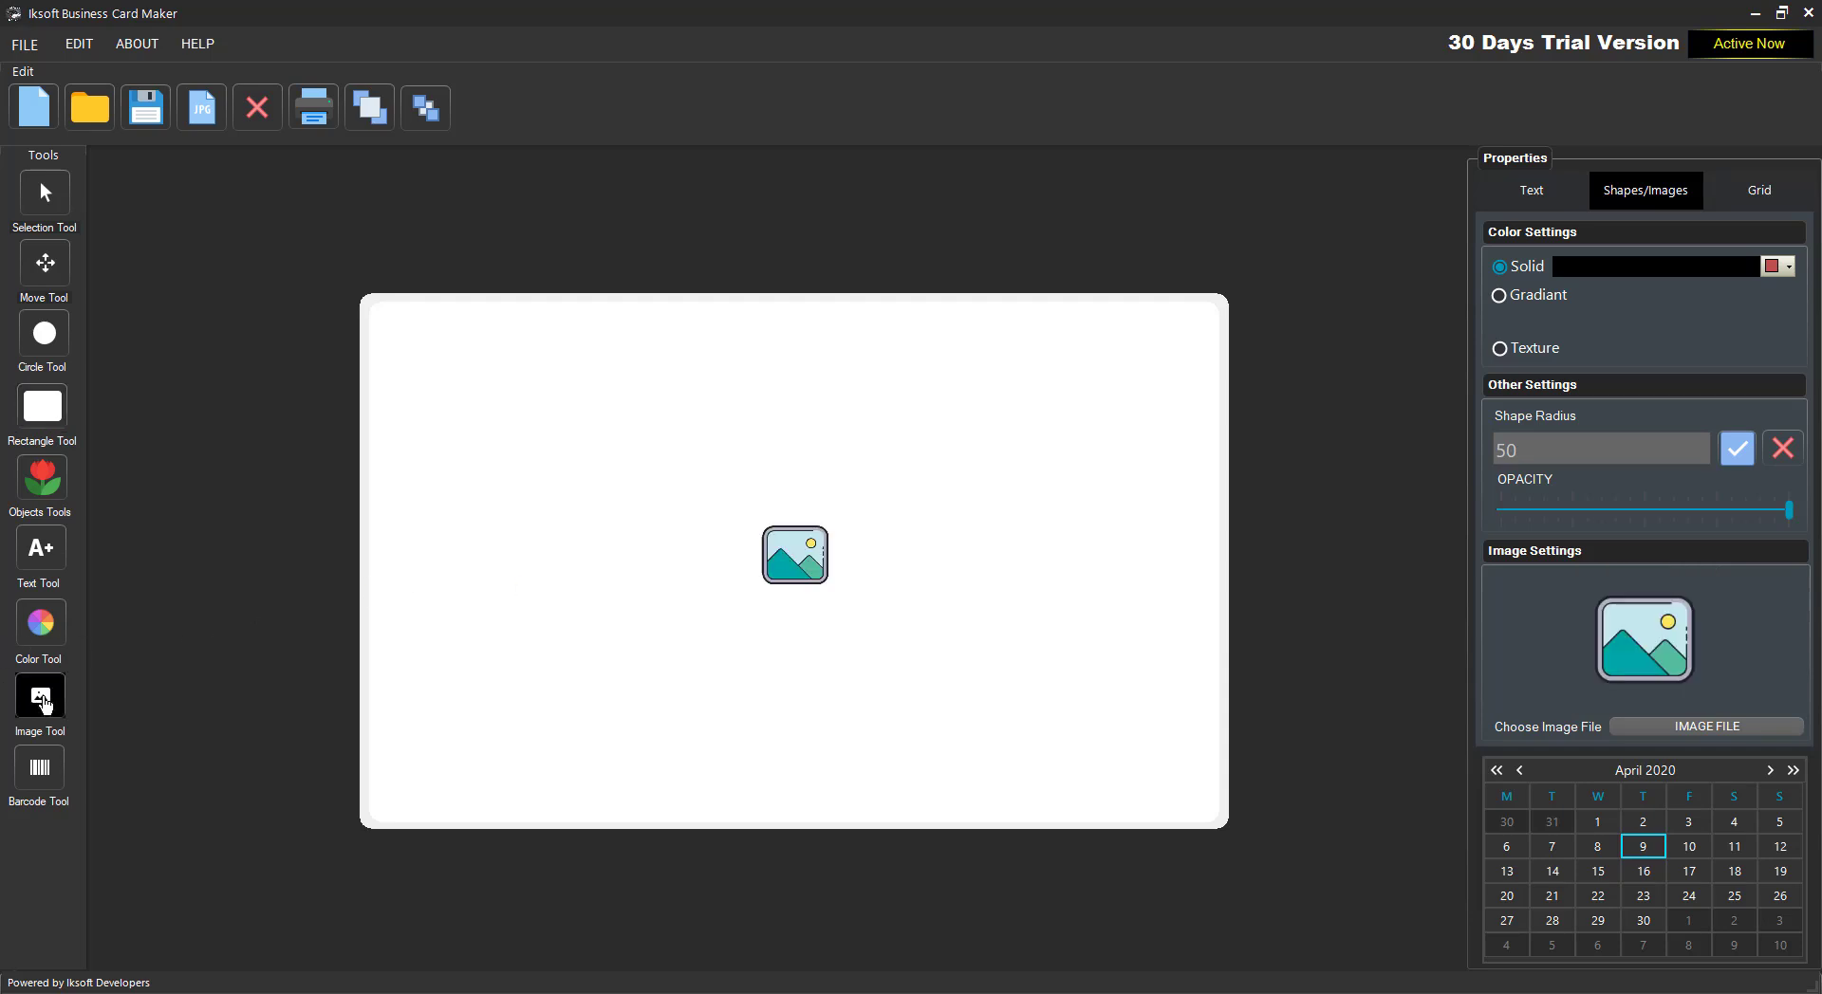
- Delete the image placeholder from the blank card
{"action": "left_click_drag", "start_coordinate": [767, 561], "coordinate": [773, 497]}
{"action": "right_click", "coordinate": [802, 521]}
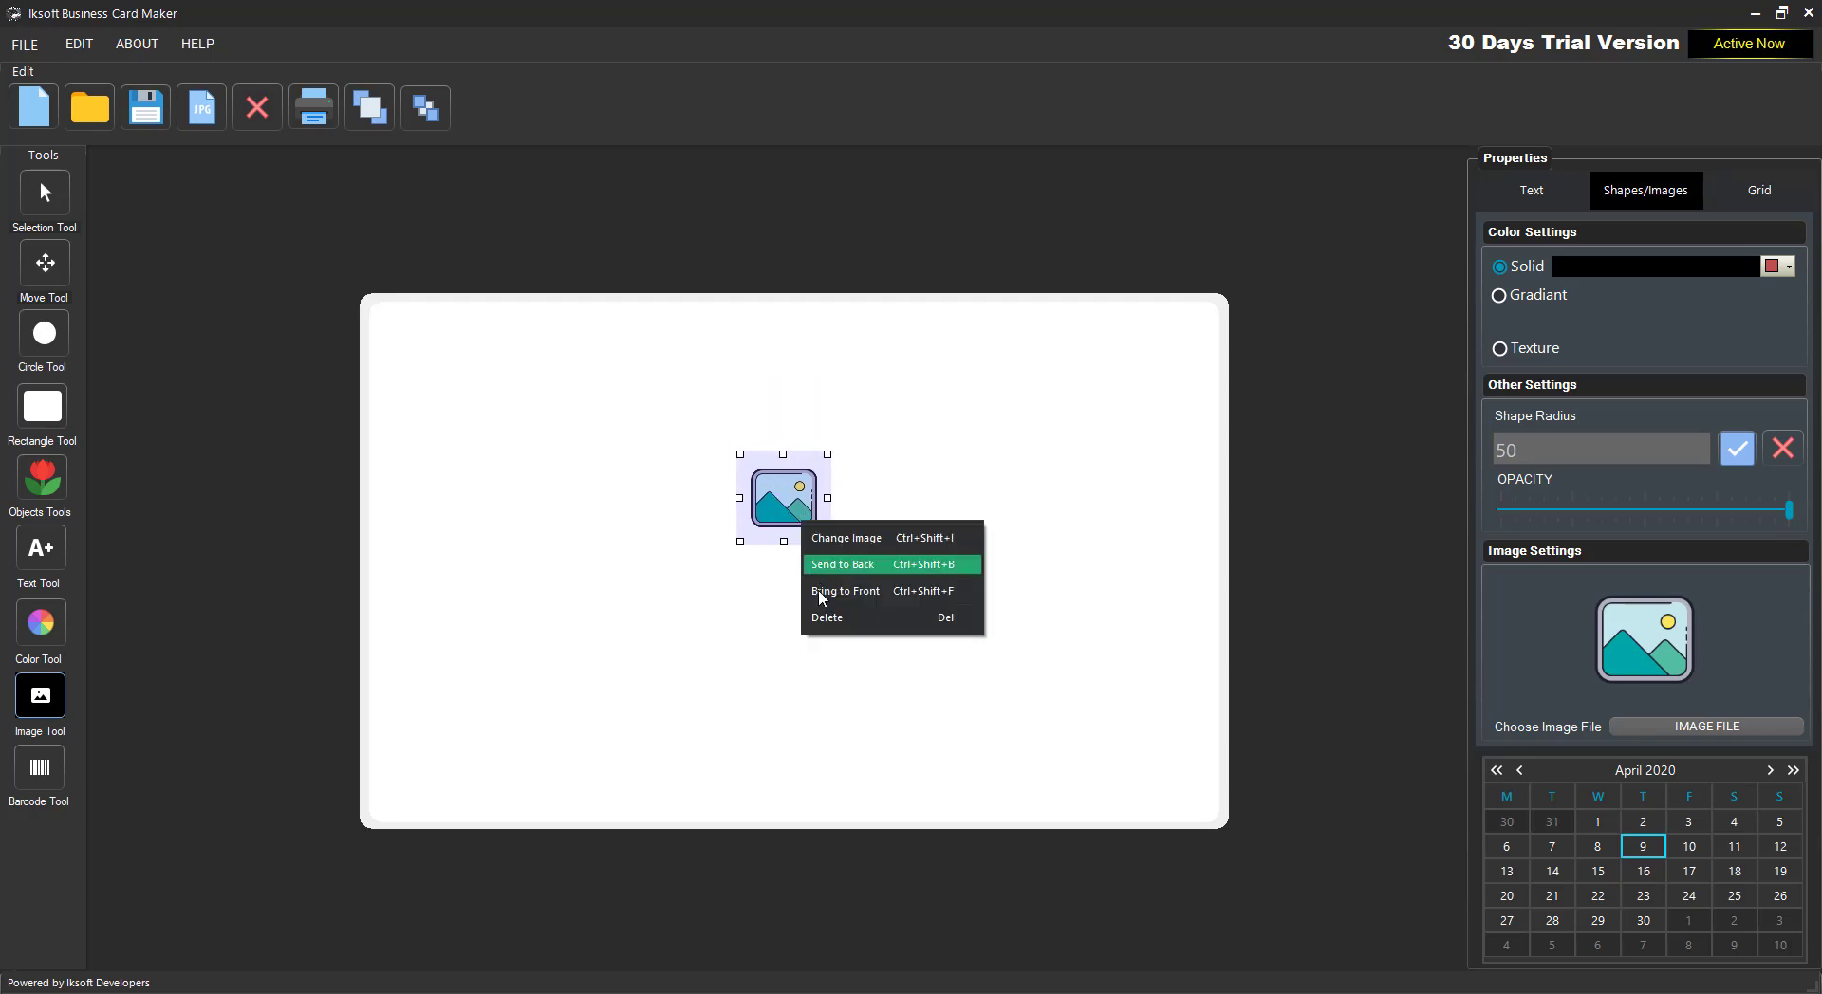
{"action": "left_click", "coordinate": [835, 617]}
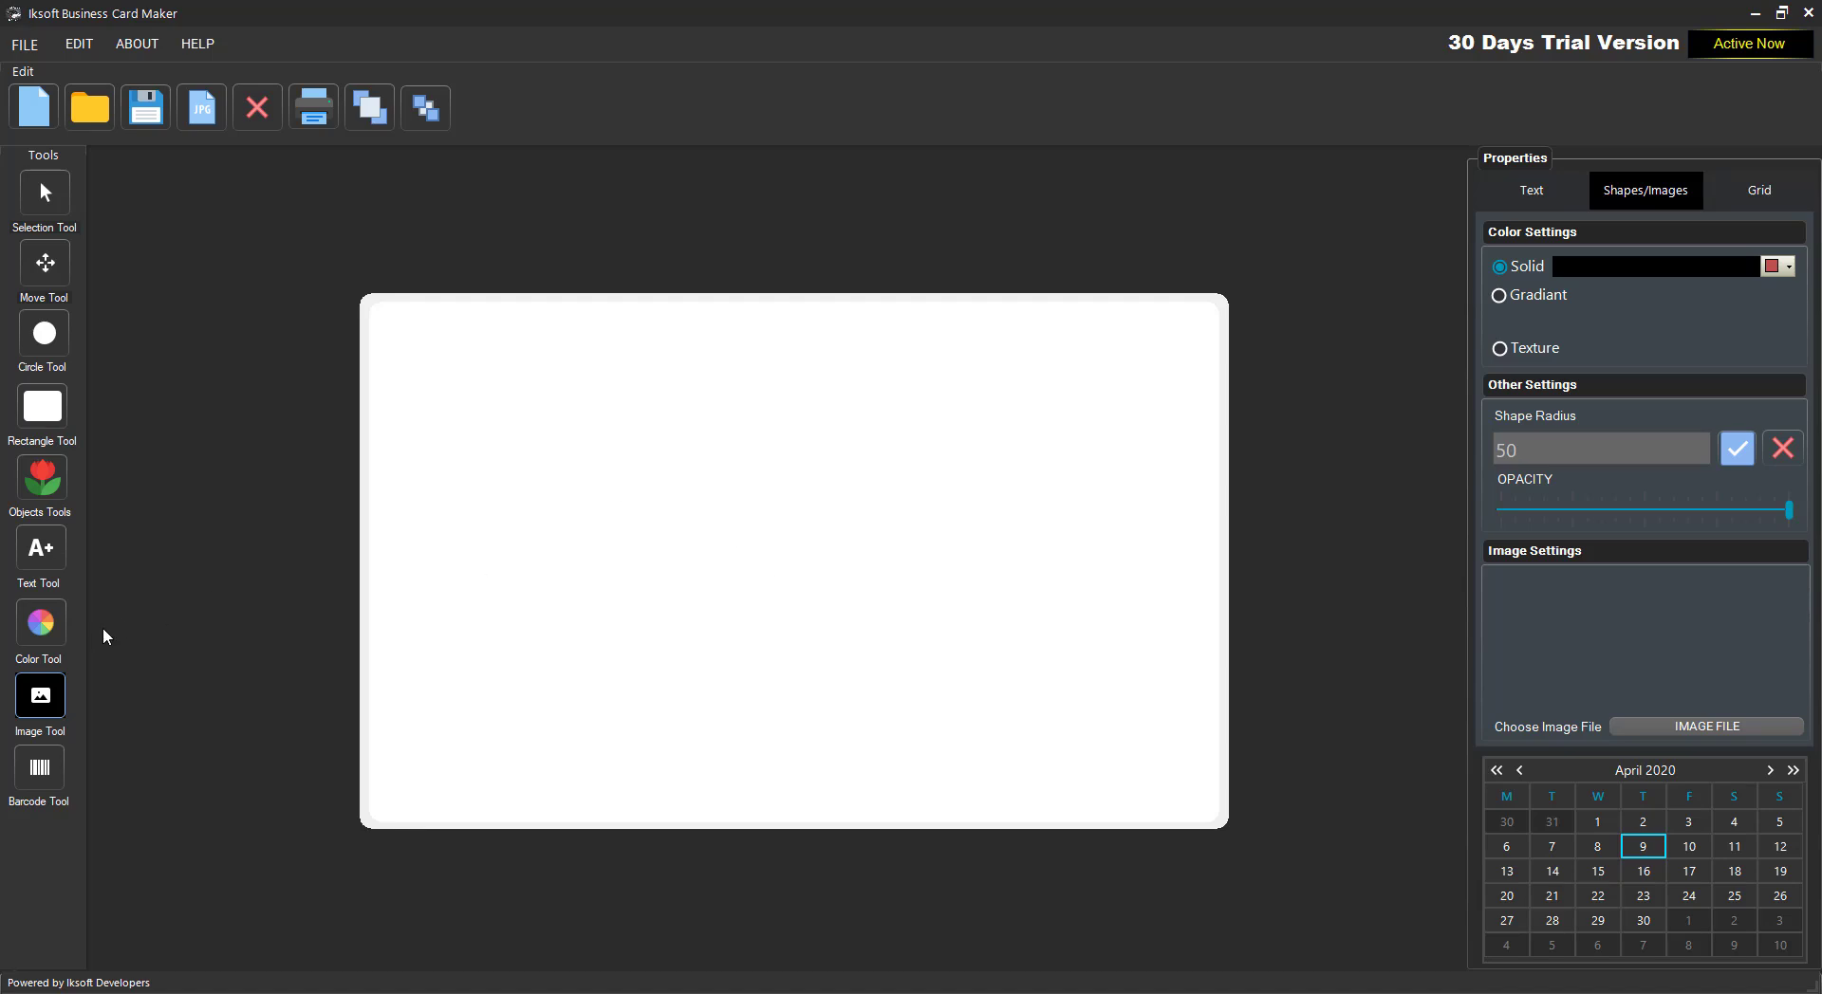
- Add a QR code with the Barcode Tool and move it slightly up and left on the card
{"action": "left_click", "coordinate": [38, 774]}
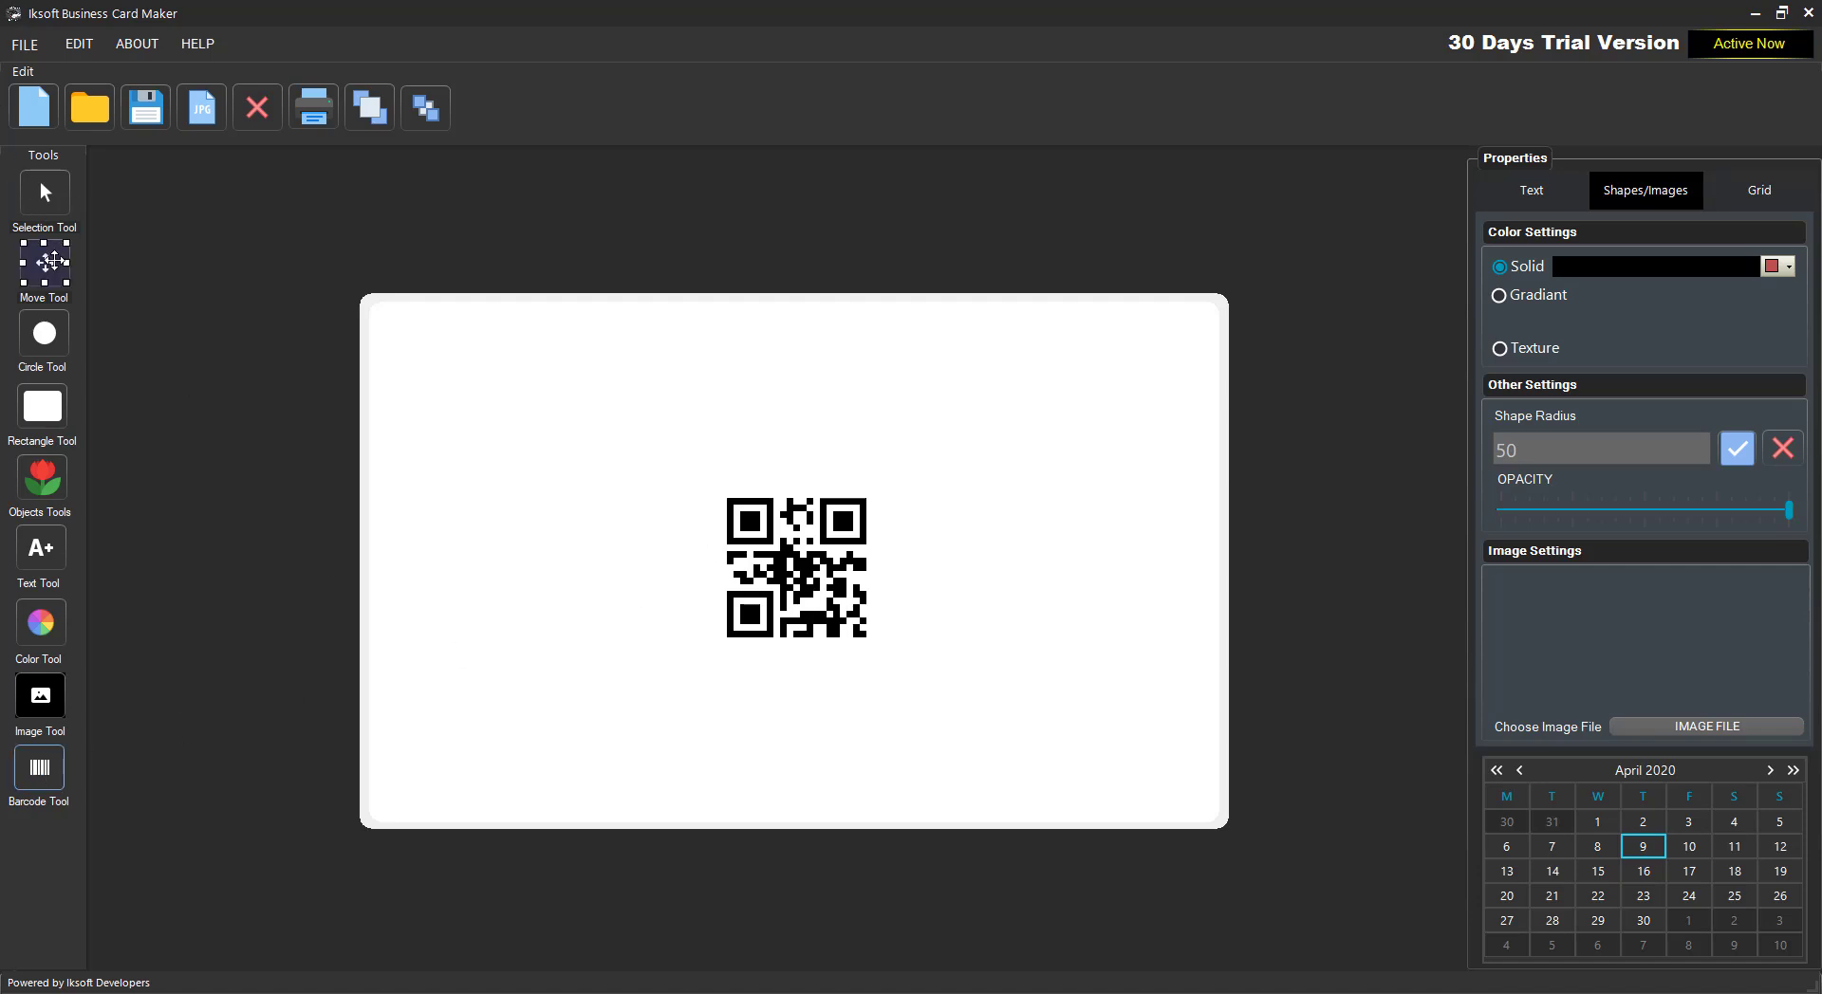
{"action": "left_click", "coordinate": [812, 570]}
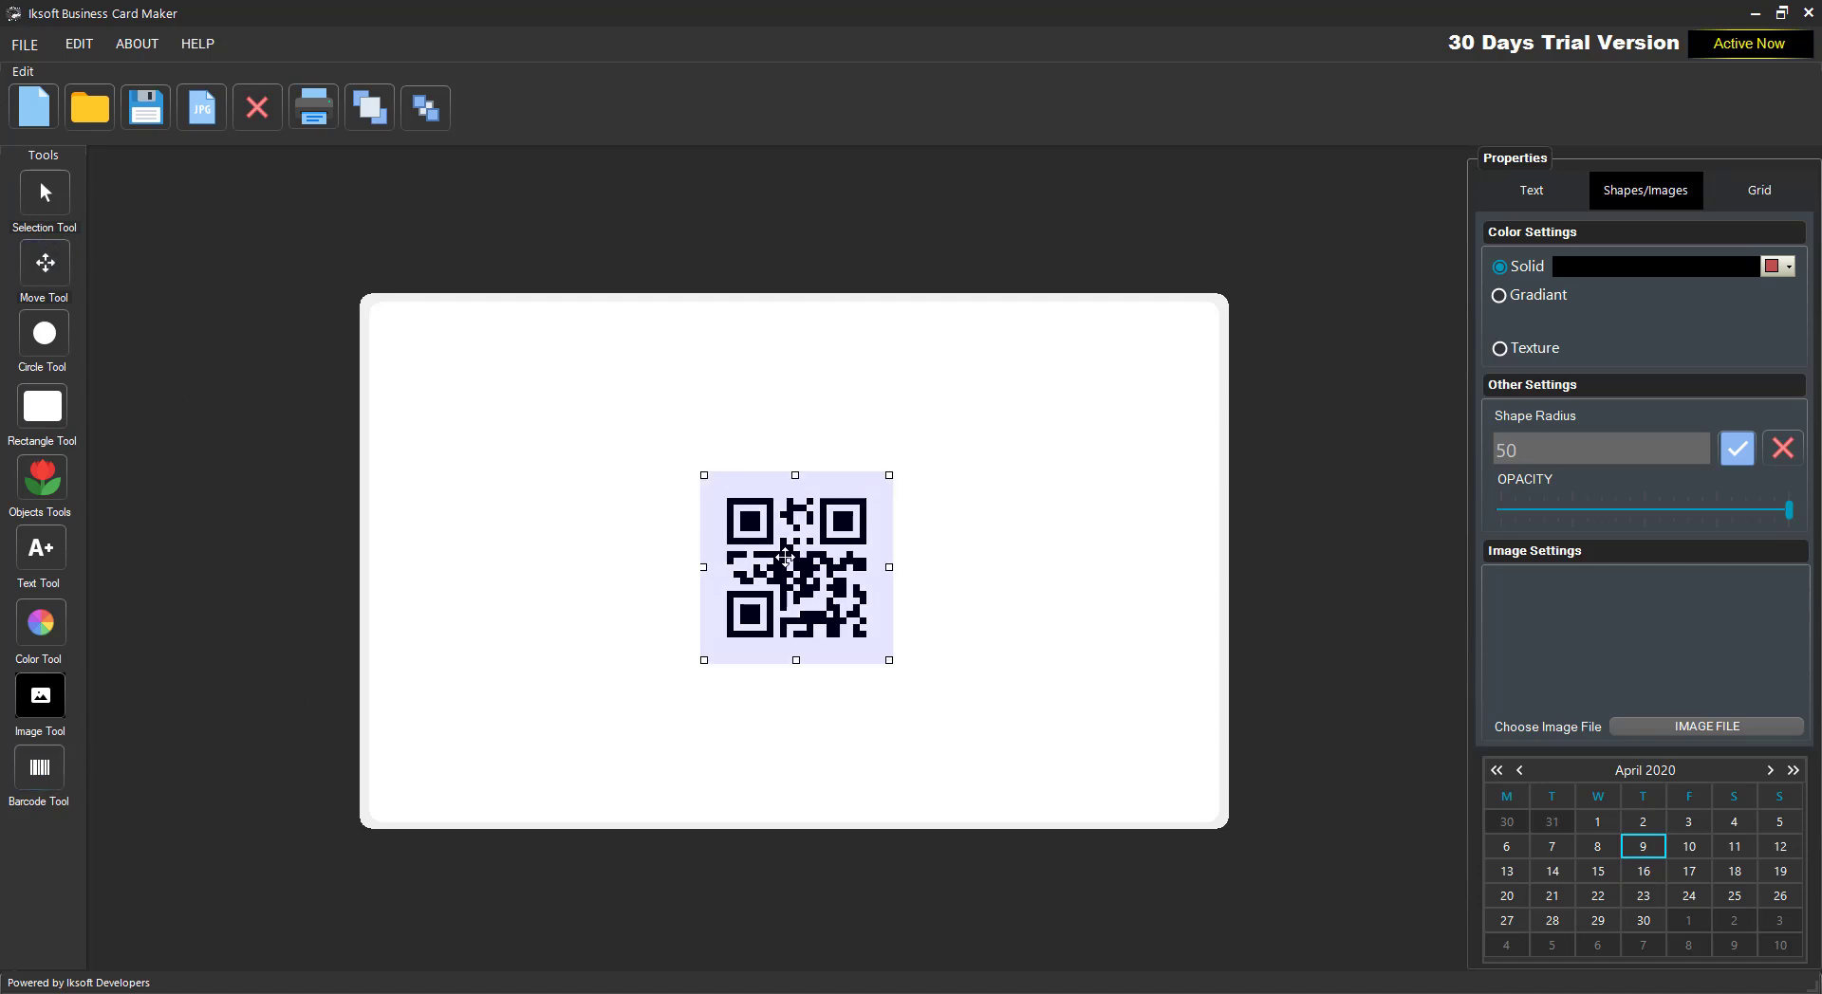
{"action": "left_click_drag", "start_coordinate": [795, 558], "coordinate": [746, 525]}
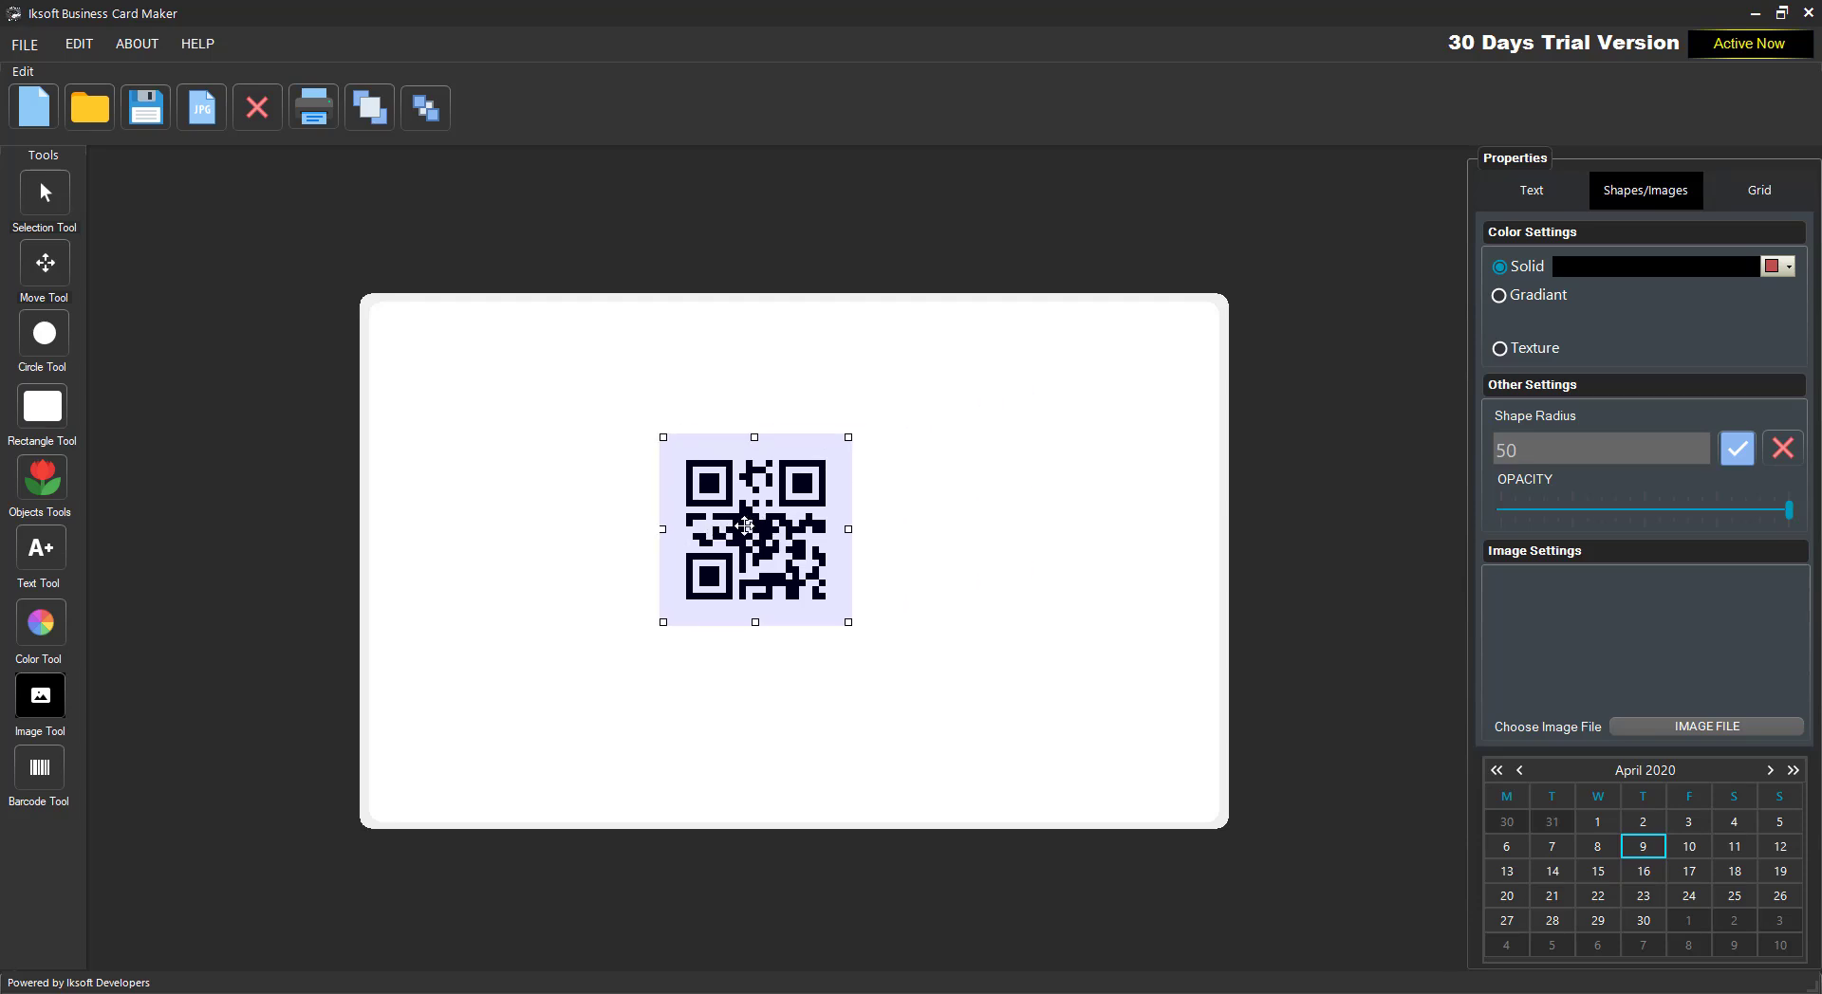
- Set the QR code's text to IKSOFT ORIGINAL and move the code to the card's lower-right corner
{"action": "right_click", "coordinate": [760, 493]}
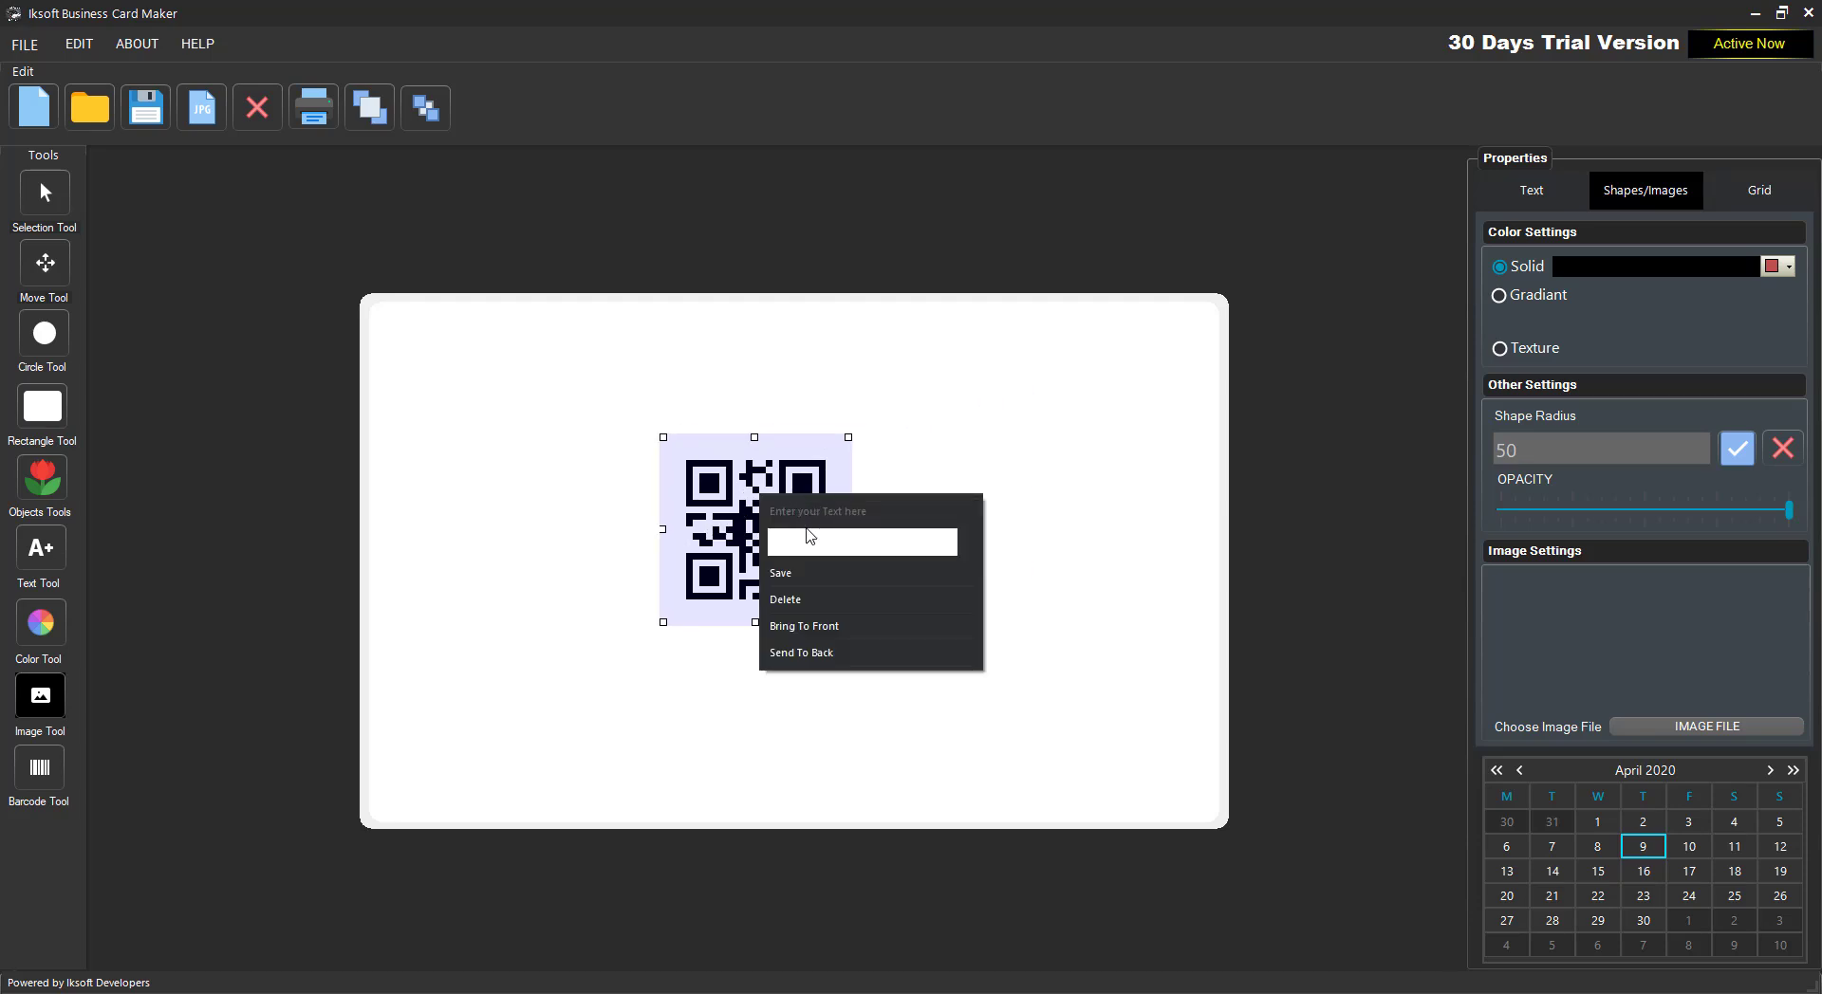
{"action": "left_click", "coordinate": [807, 539]}
{"action": "type", "text": "IKSOFT ORIGINAL"}
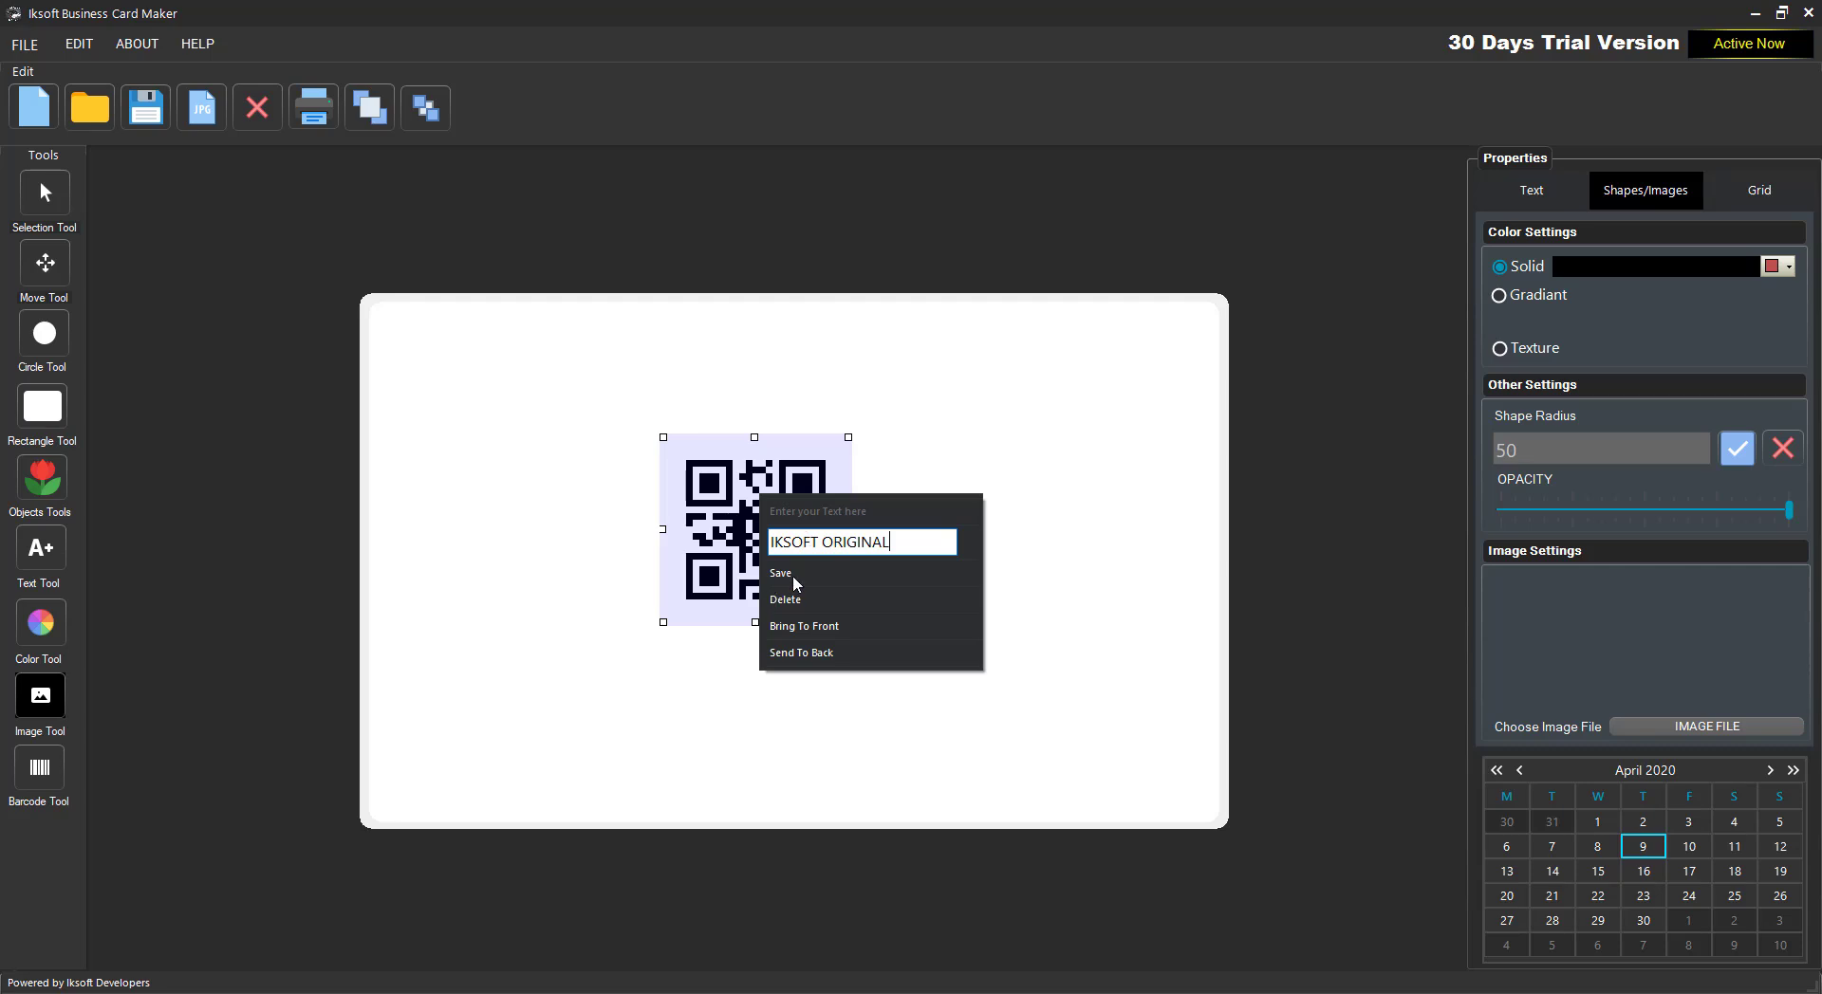
{"action": "left_click", "coordinate": [793, 574]}
{"action": "left_click_drag", "start_coordinate": [718, 522], "coordinate": [1078, 702]}
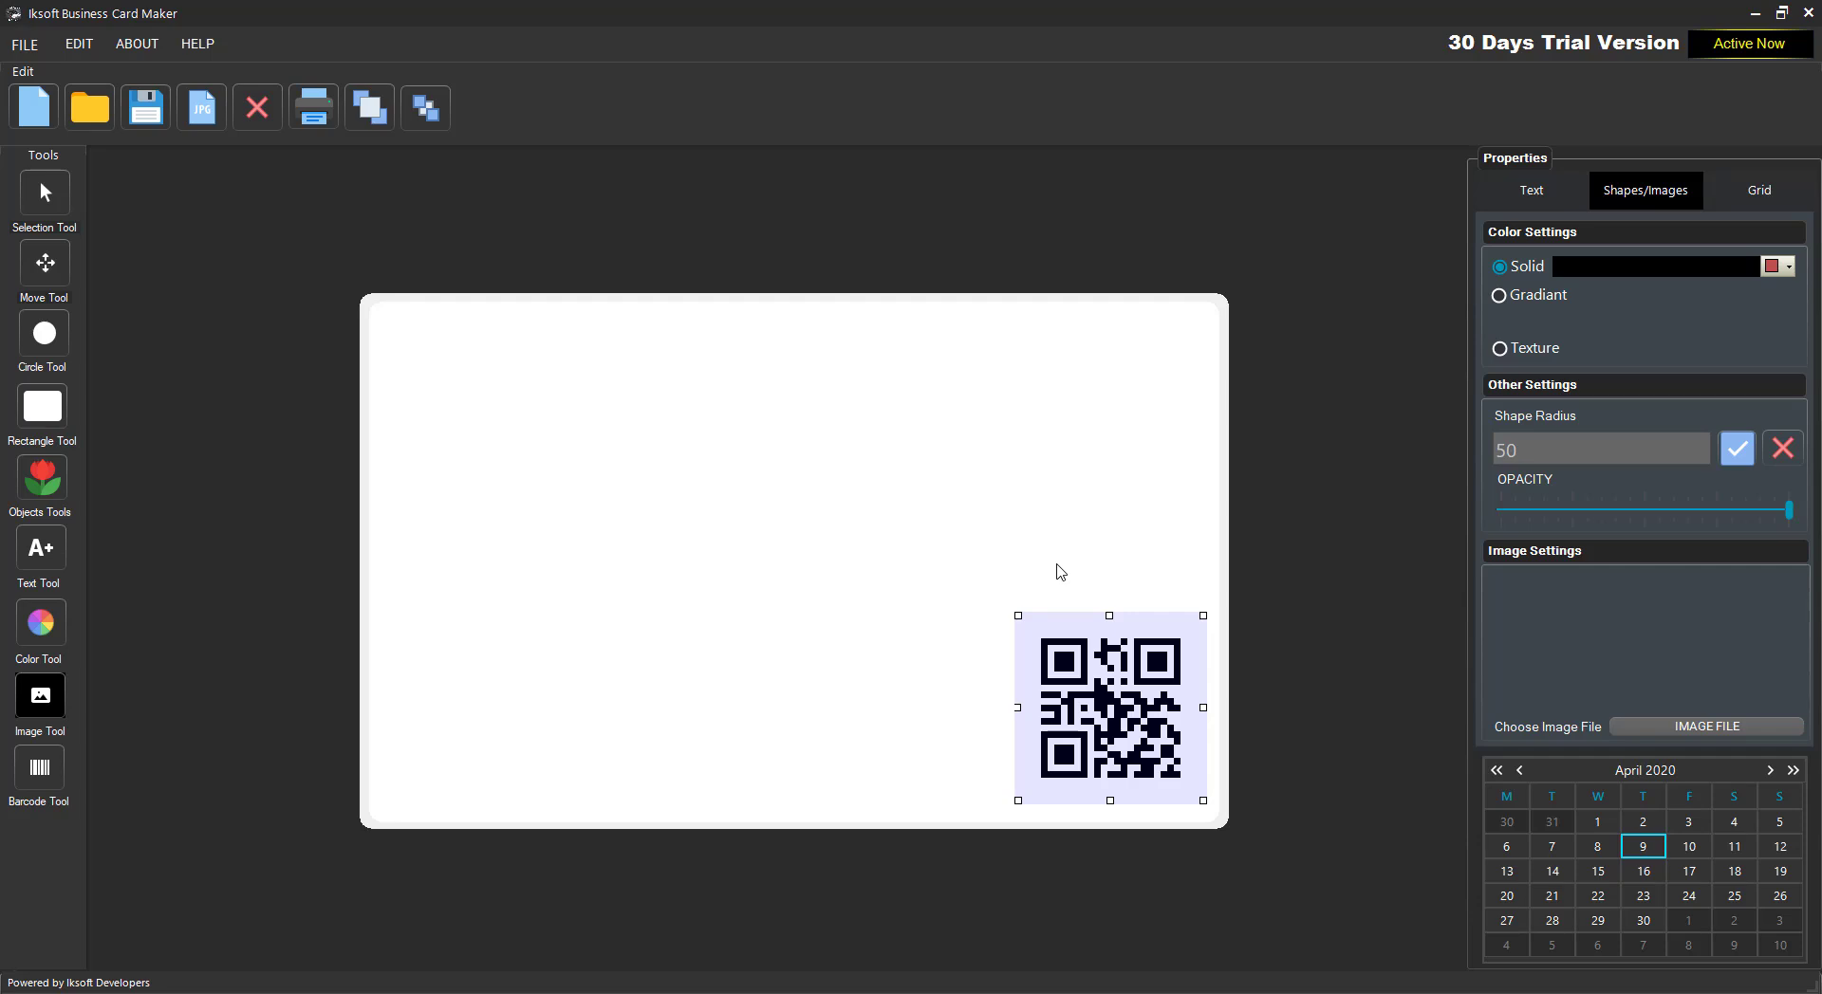
- Move the QR code back near the middle of the card and send it to the back
{"action": "left_click_drag", "start_coordinate": [1086, 664], "coordinate": [721, 500]}
{"action": "right_click", "coordinate": [721, 500]}
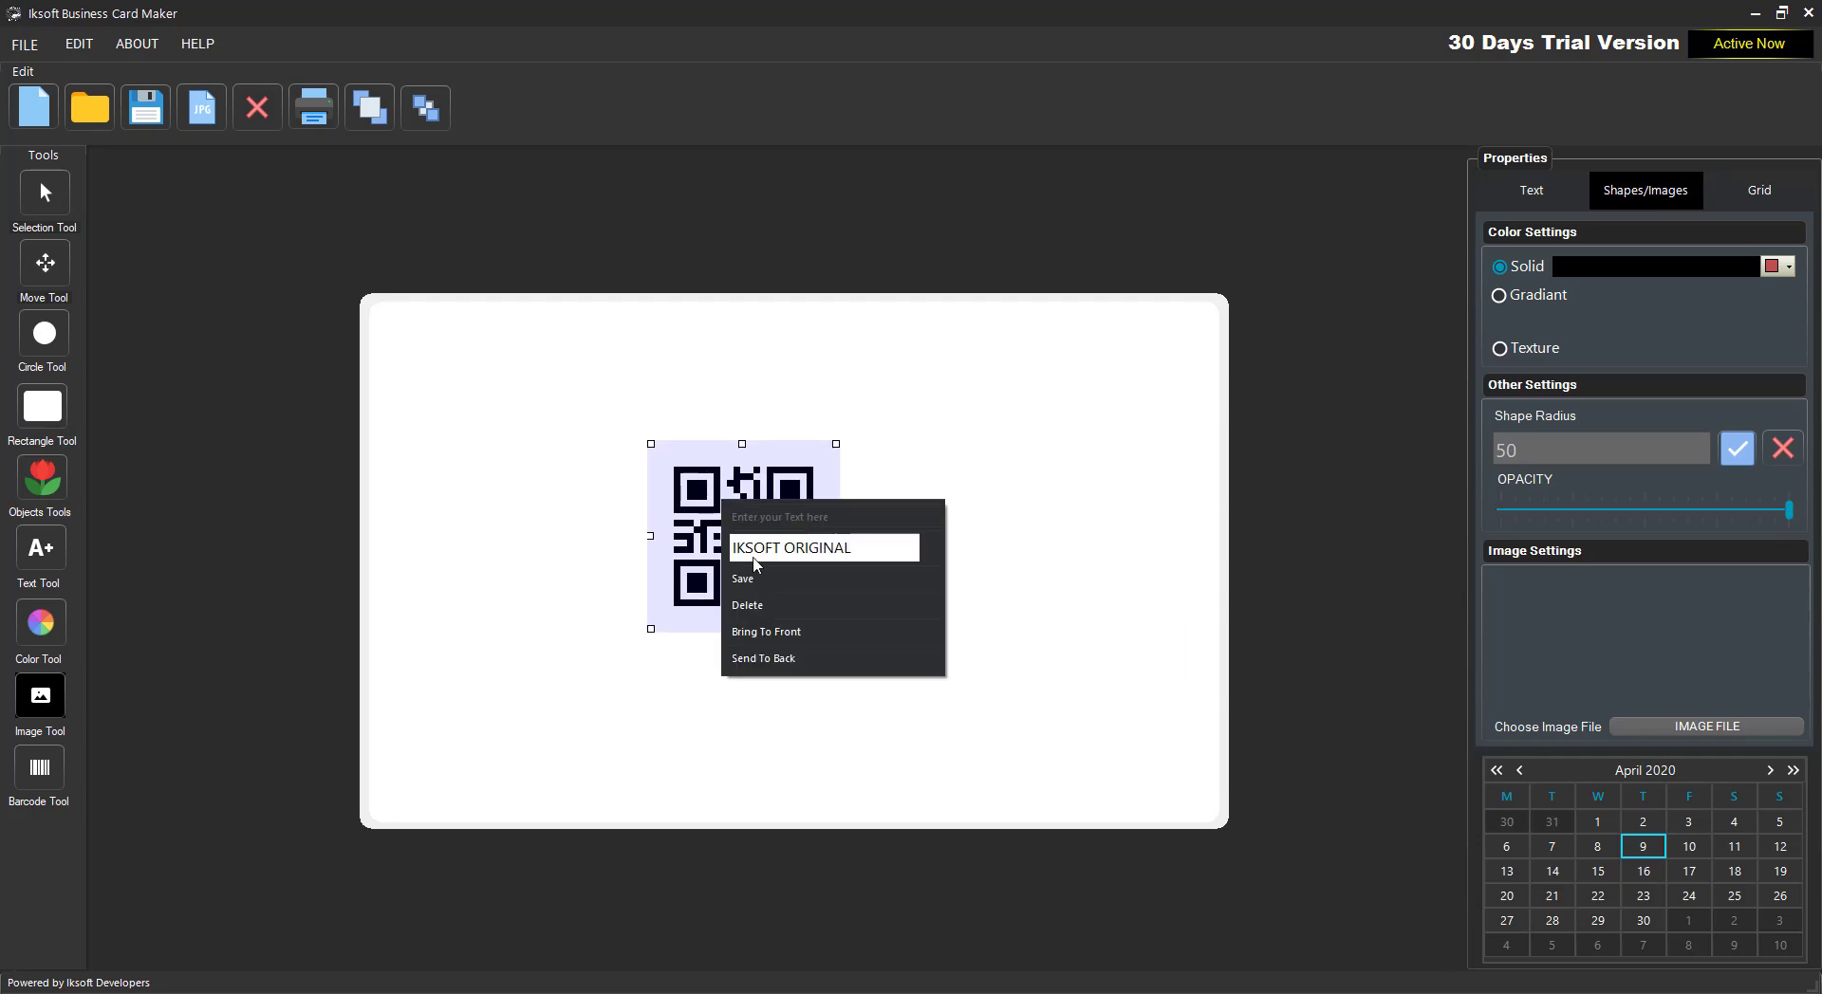
{"action": "left_click", "coordinate": [763, 658]}
- Add a new text object to the blank card, and try switching the grid on and off
{"action": "right_click", "coordinate": [765, 502]}
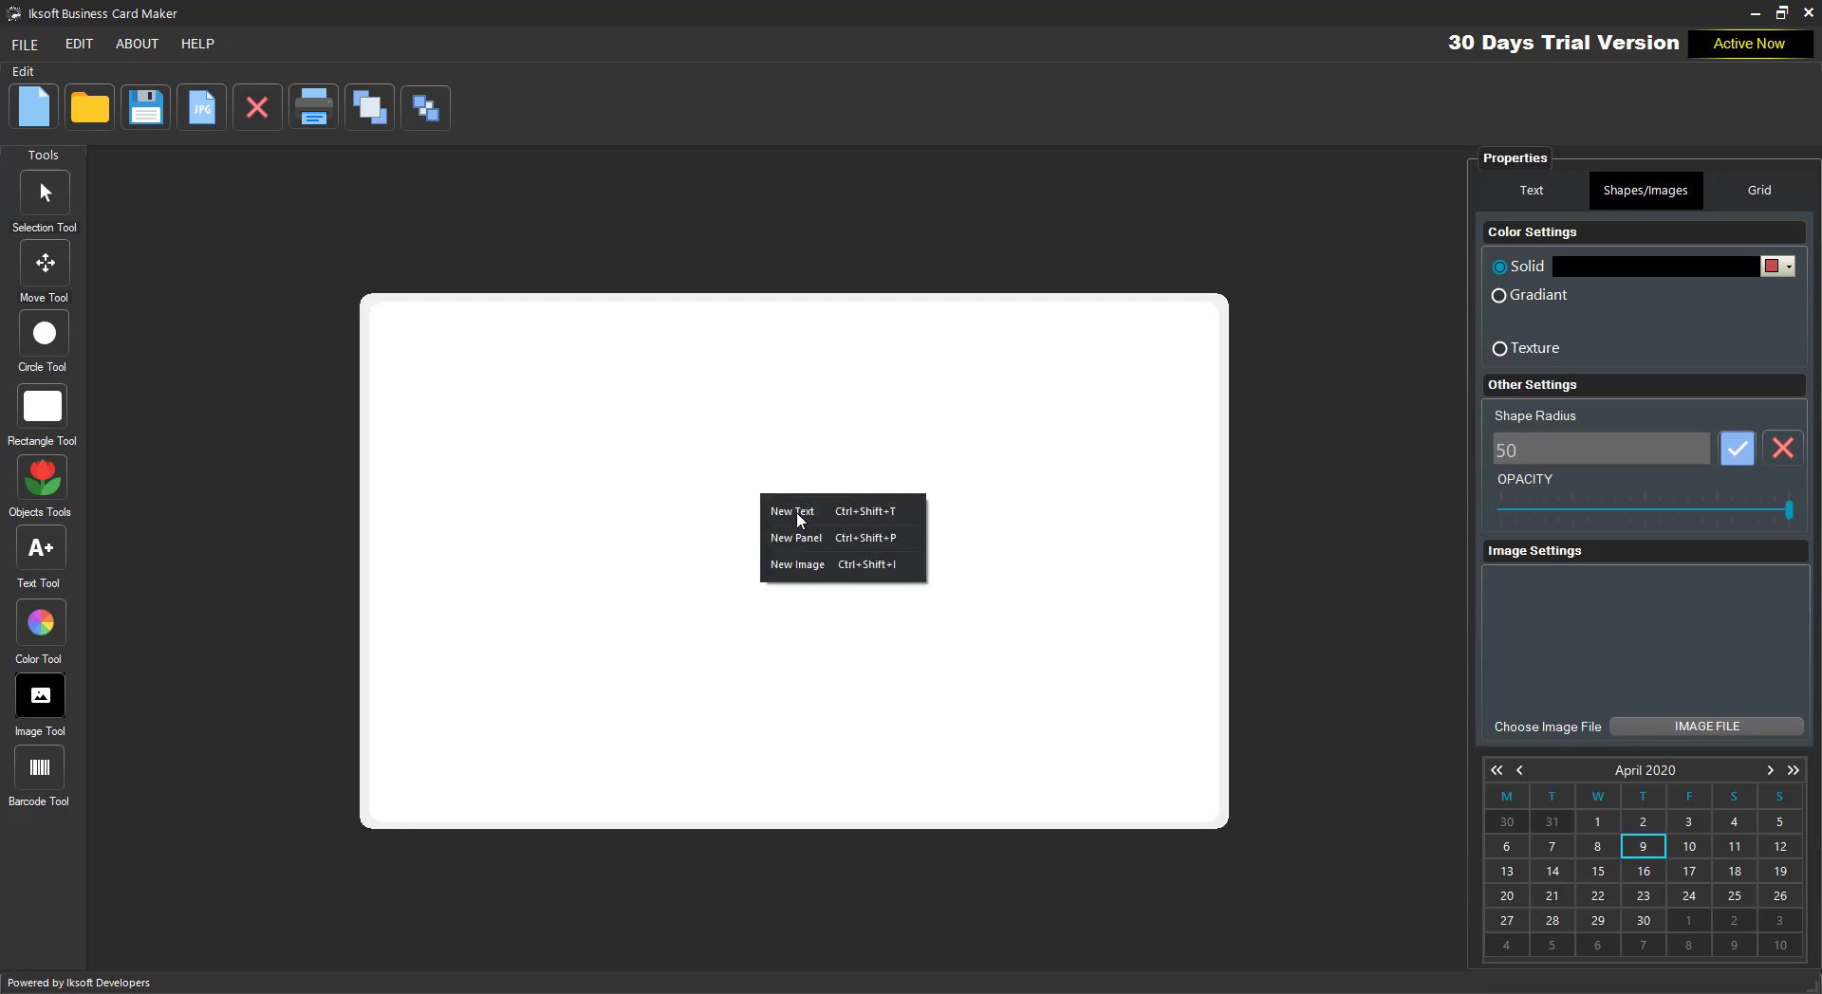
{"action": "left_click", "coordinate": [795, 511]}
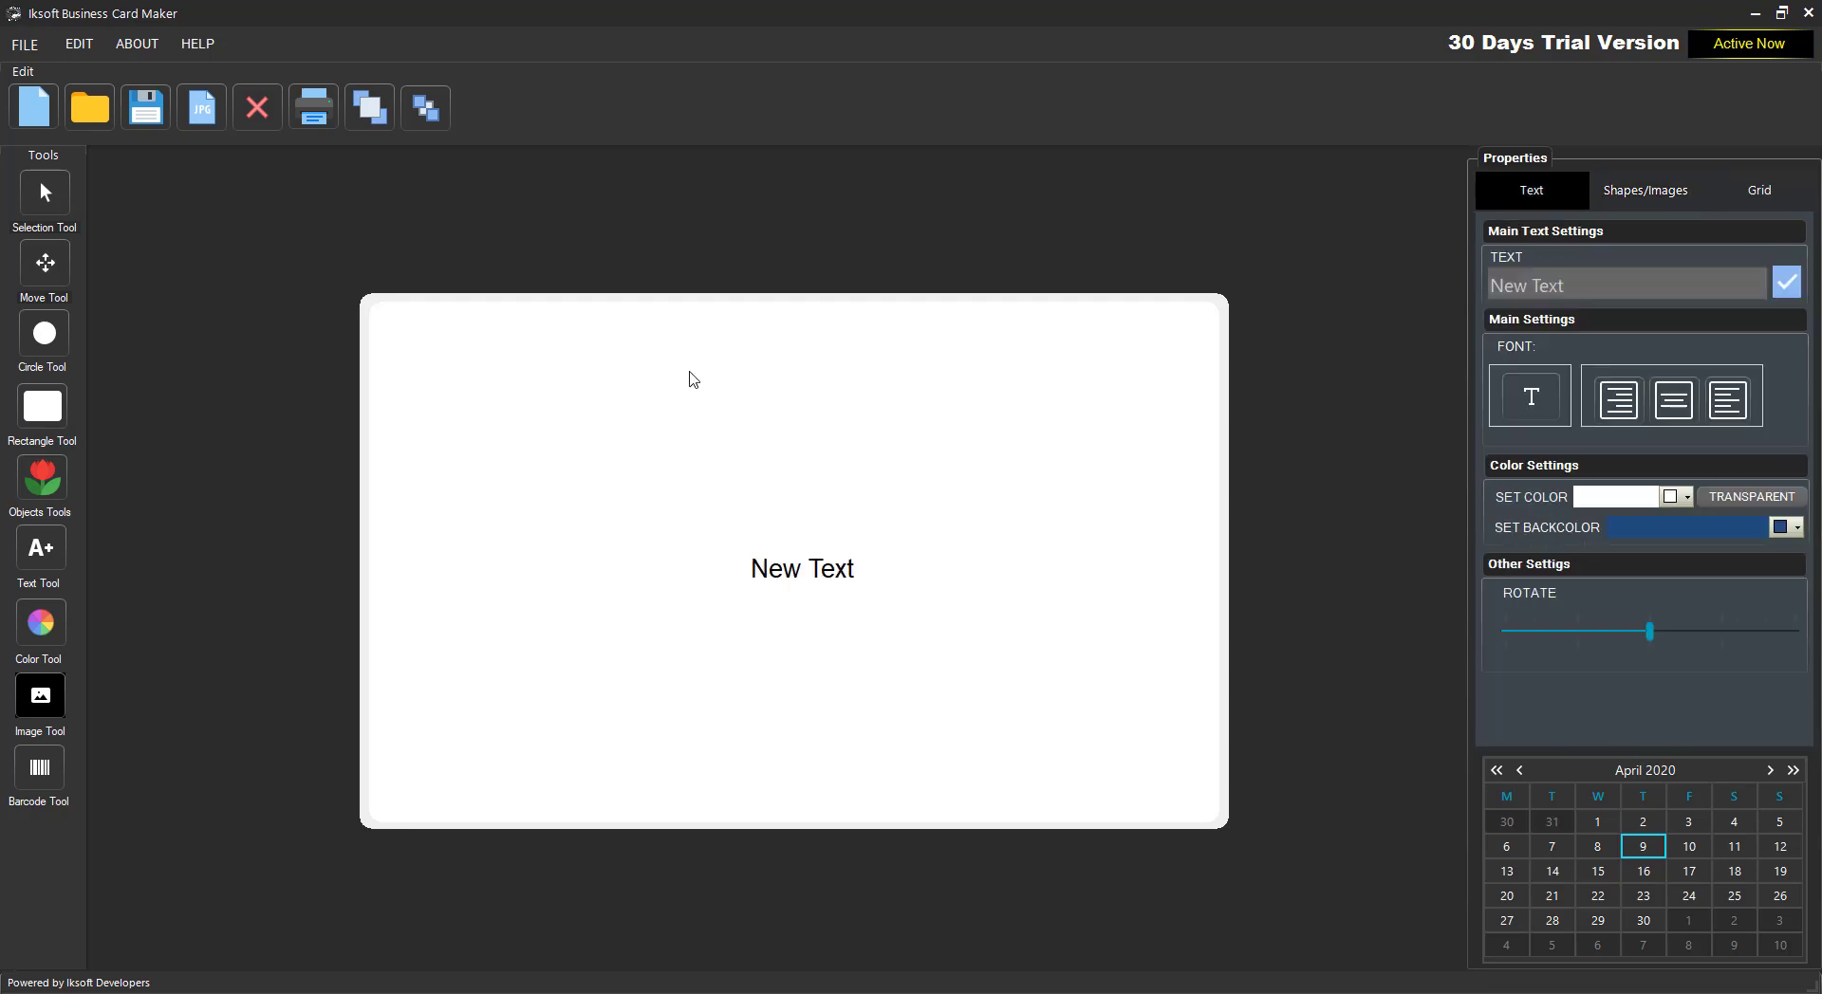
{"action": "left_click", "coordinate": [1732, 189]}
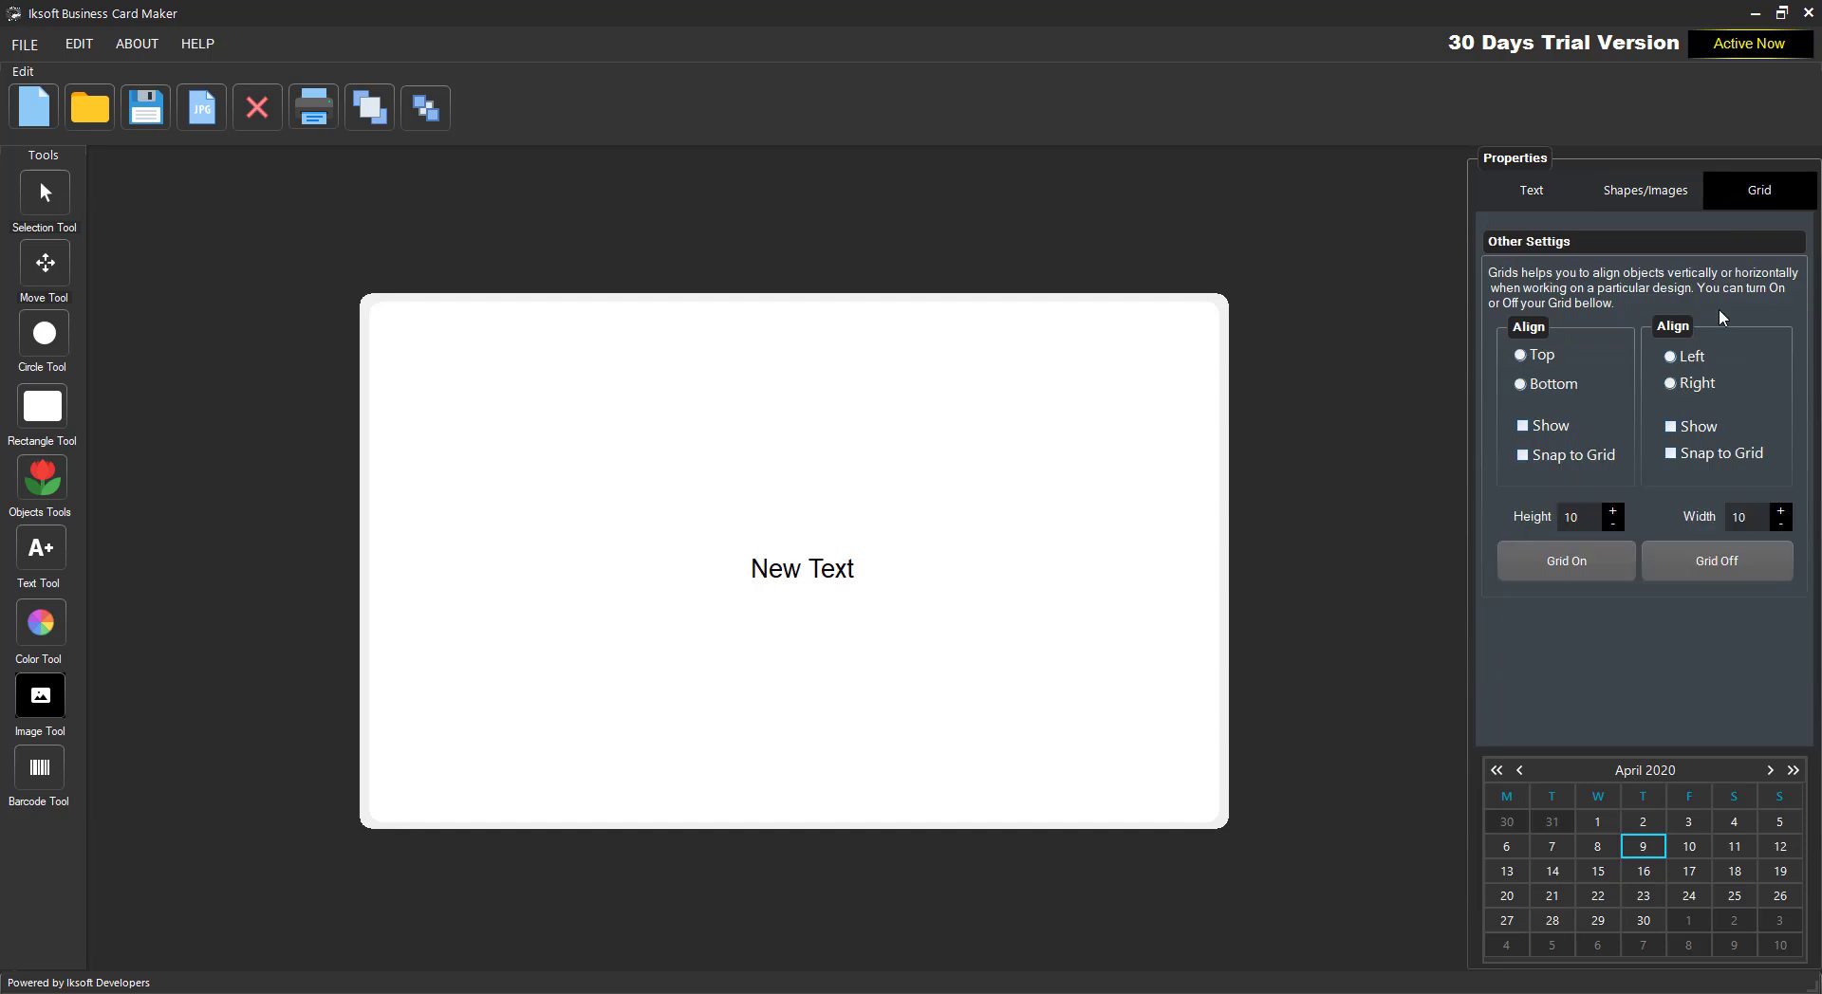
{"action": "left_click", "coordinate": [1579, 563]}
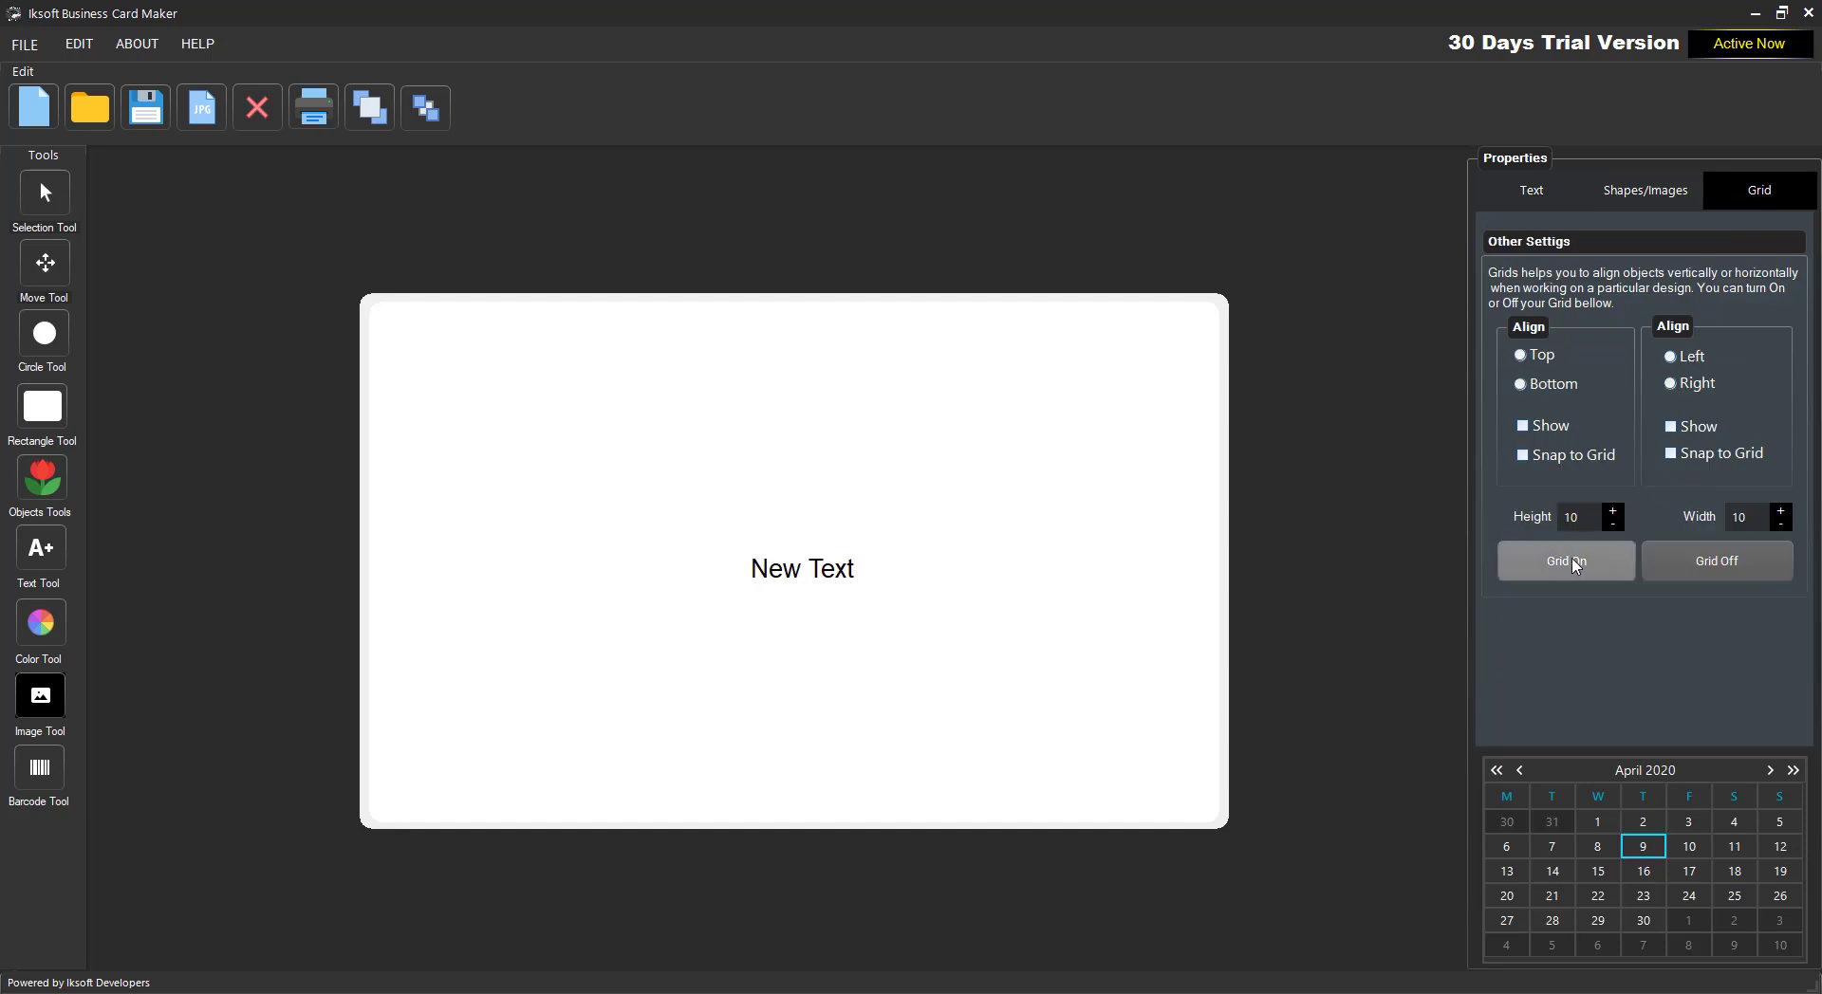
{"action": "left_click", "coordinate": [1685, 562]}
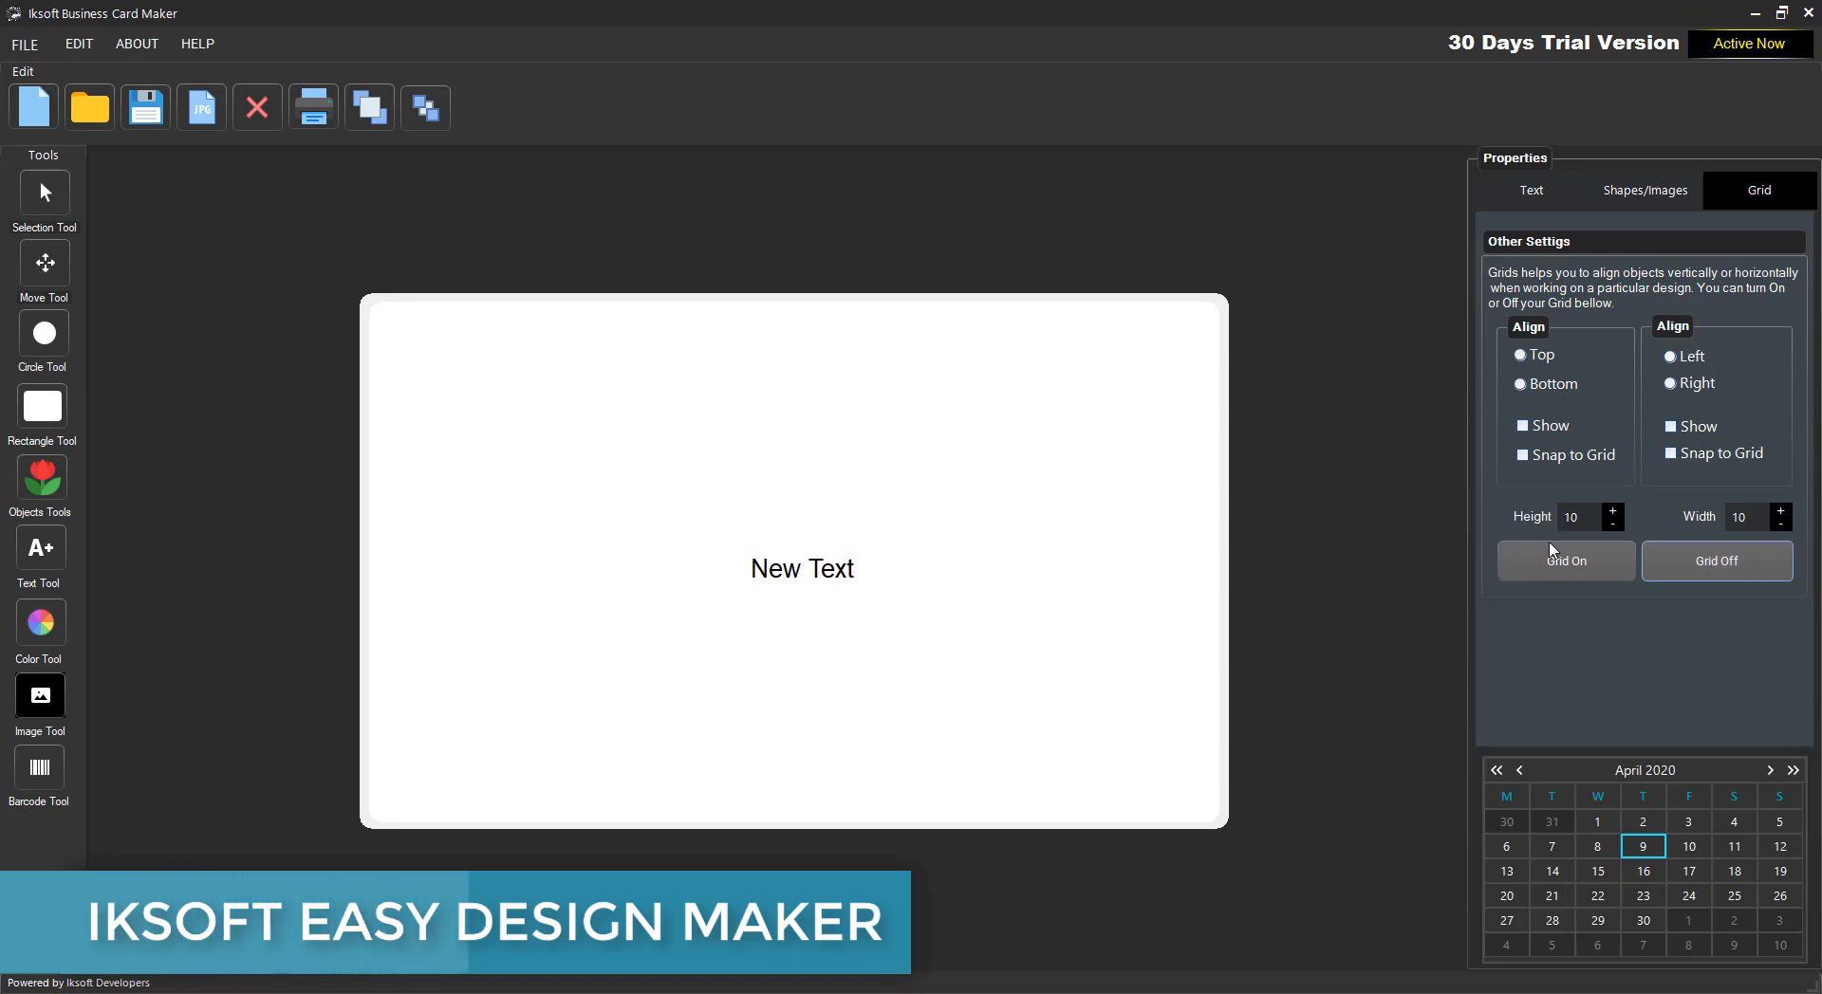
- Delete the New Text object from the card
{"action": "left_click", "coordinate": [802, 572]}
{"action": "right_click", "coordinate": [809, 570]}
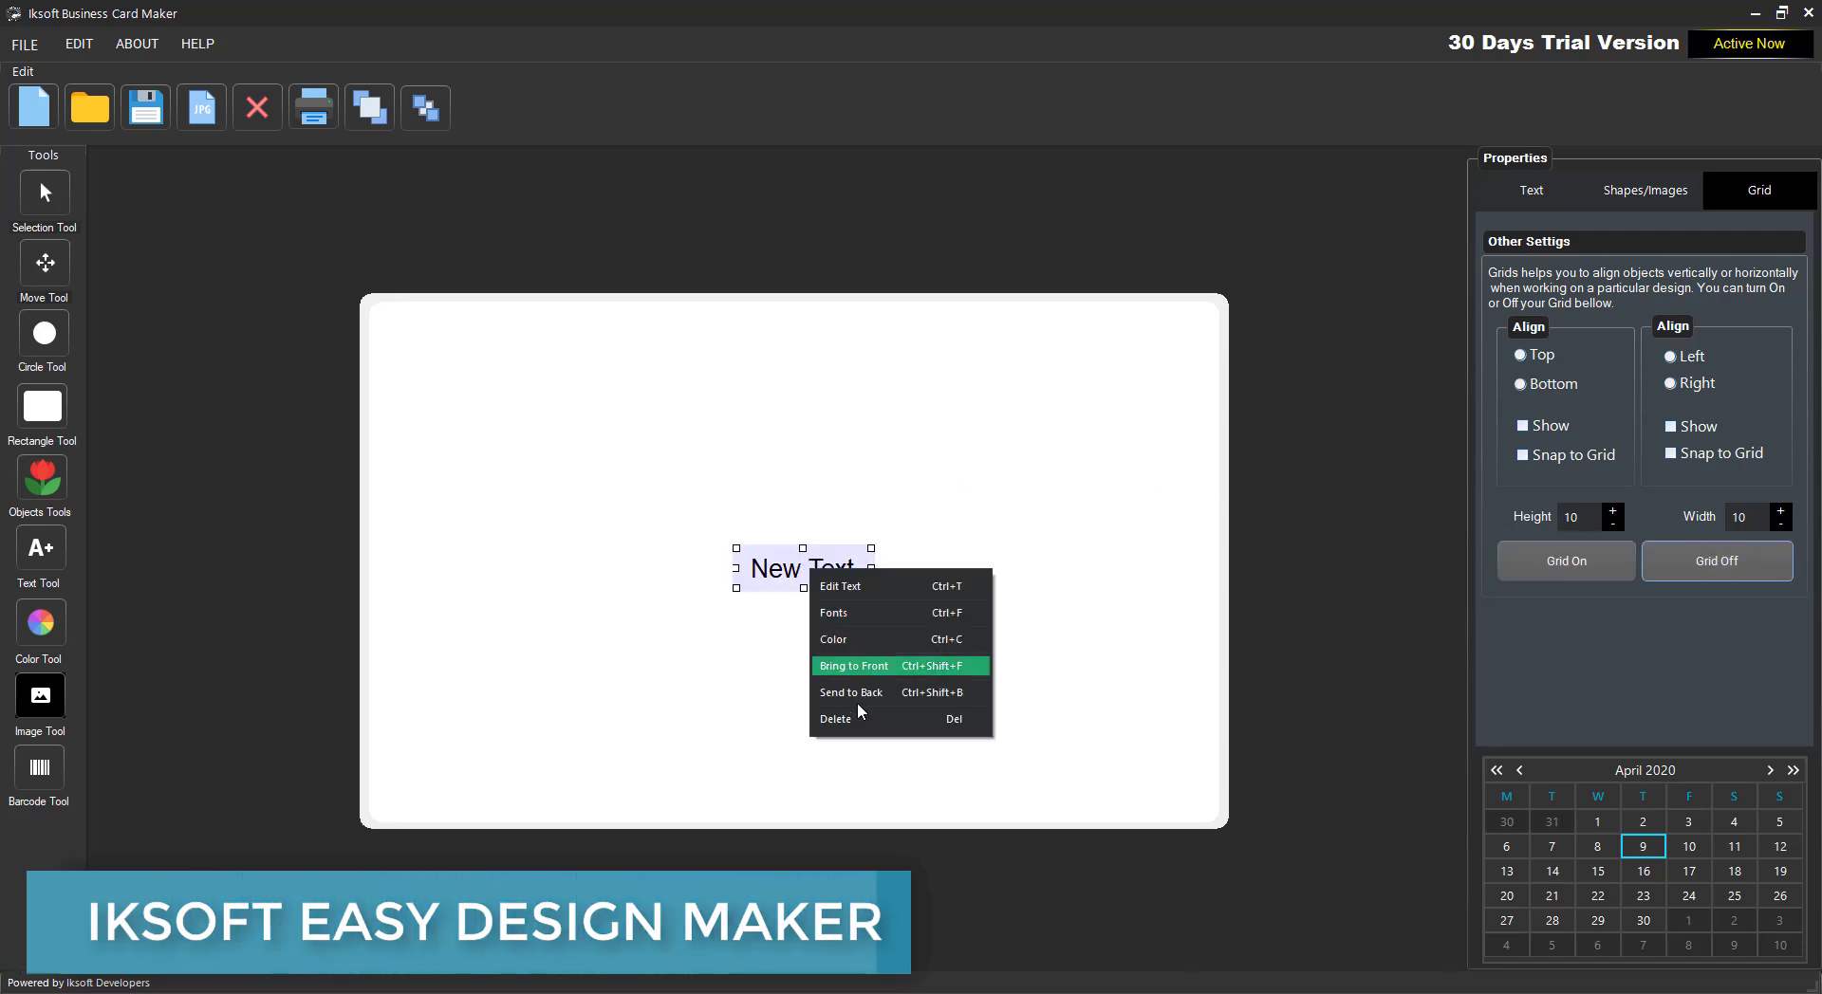
{"action": "left_click", "coordinate": [858, 714]}
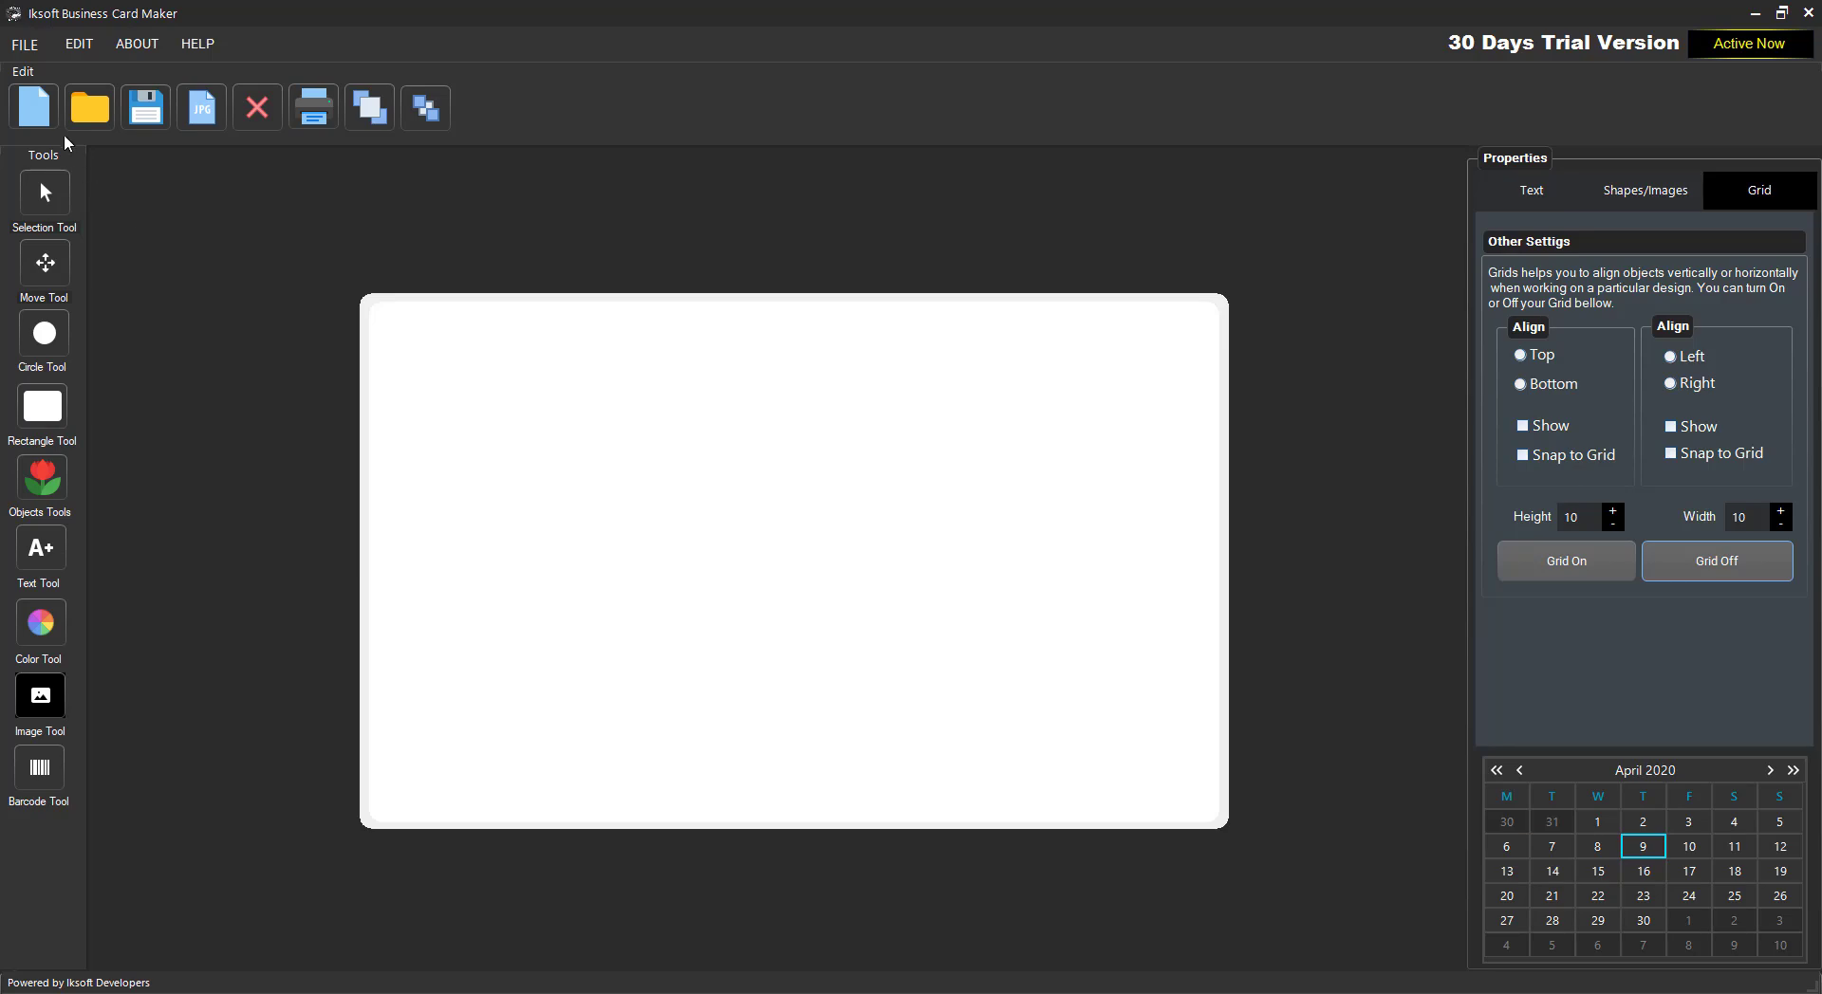
- Start a new card from the DREAMPIX template with the white and dark background and orange band
{"action": "left_click", "coordinate": [36, 114]}
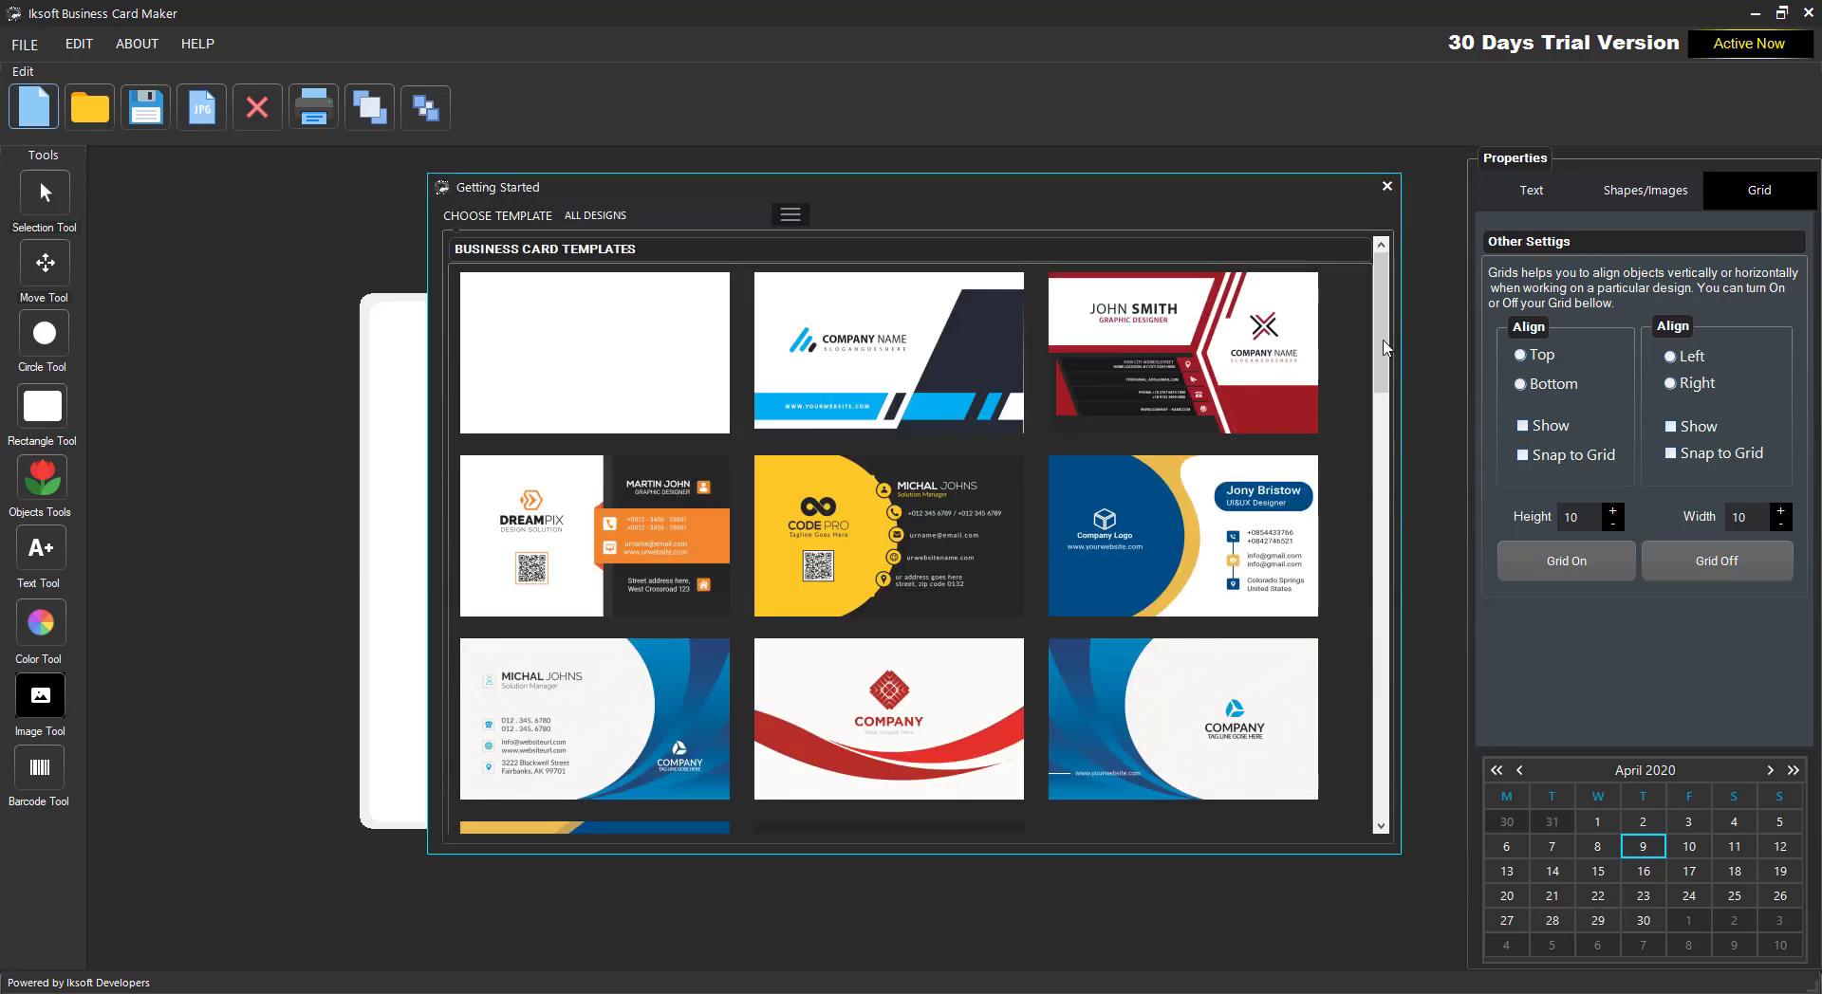
{"action": "scroll", "coordinate": [1383, 399], "scroll_direction": "down", "scroll_amount": 1}
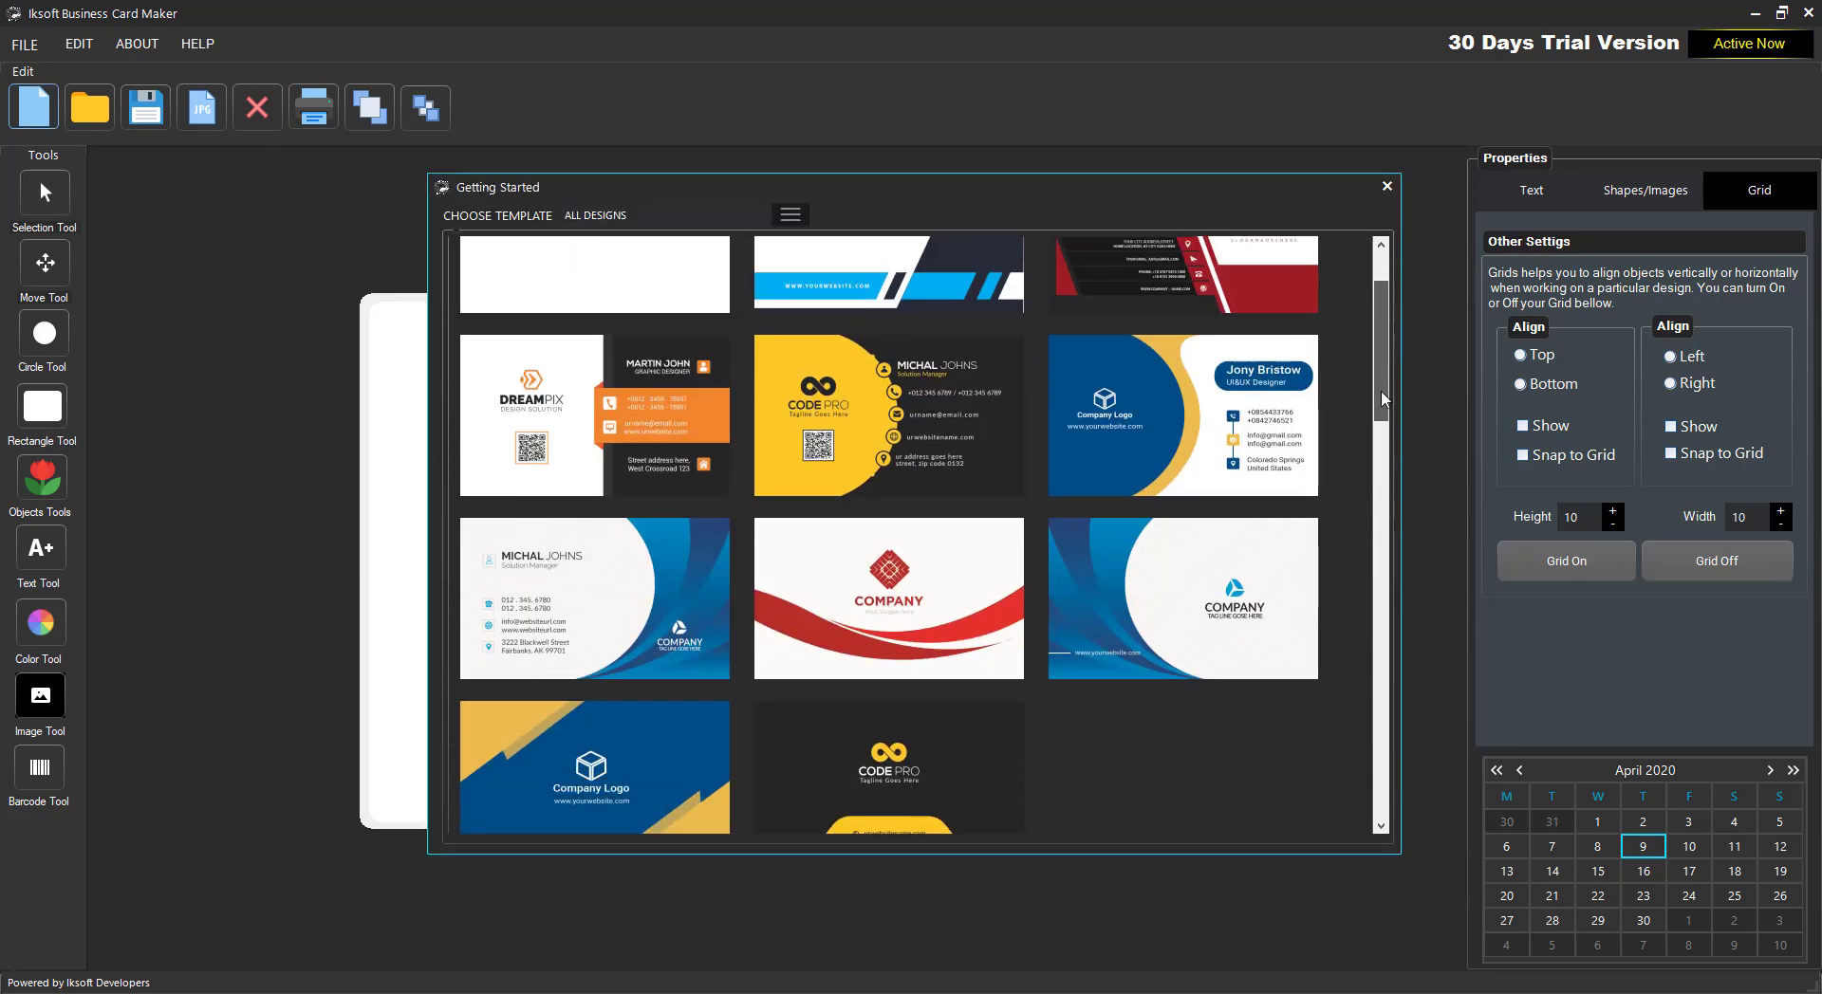
{"action": "scroll", "coordinate": [1383, 399], "scroll_direction": "down", "scroll_amount": 1}
{"action": "scroll", "coordinate": [1383, 374], "scroll_direction": "up", "scroll_amount": 1}
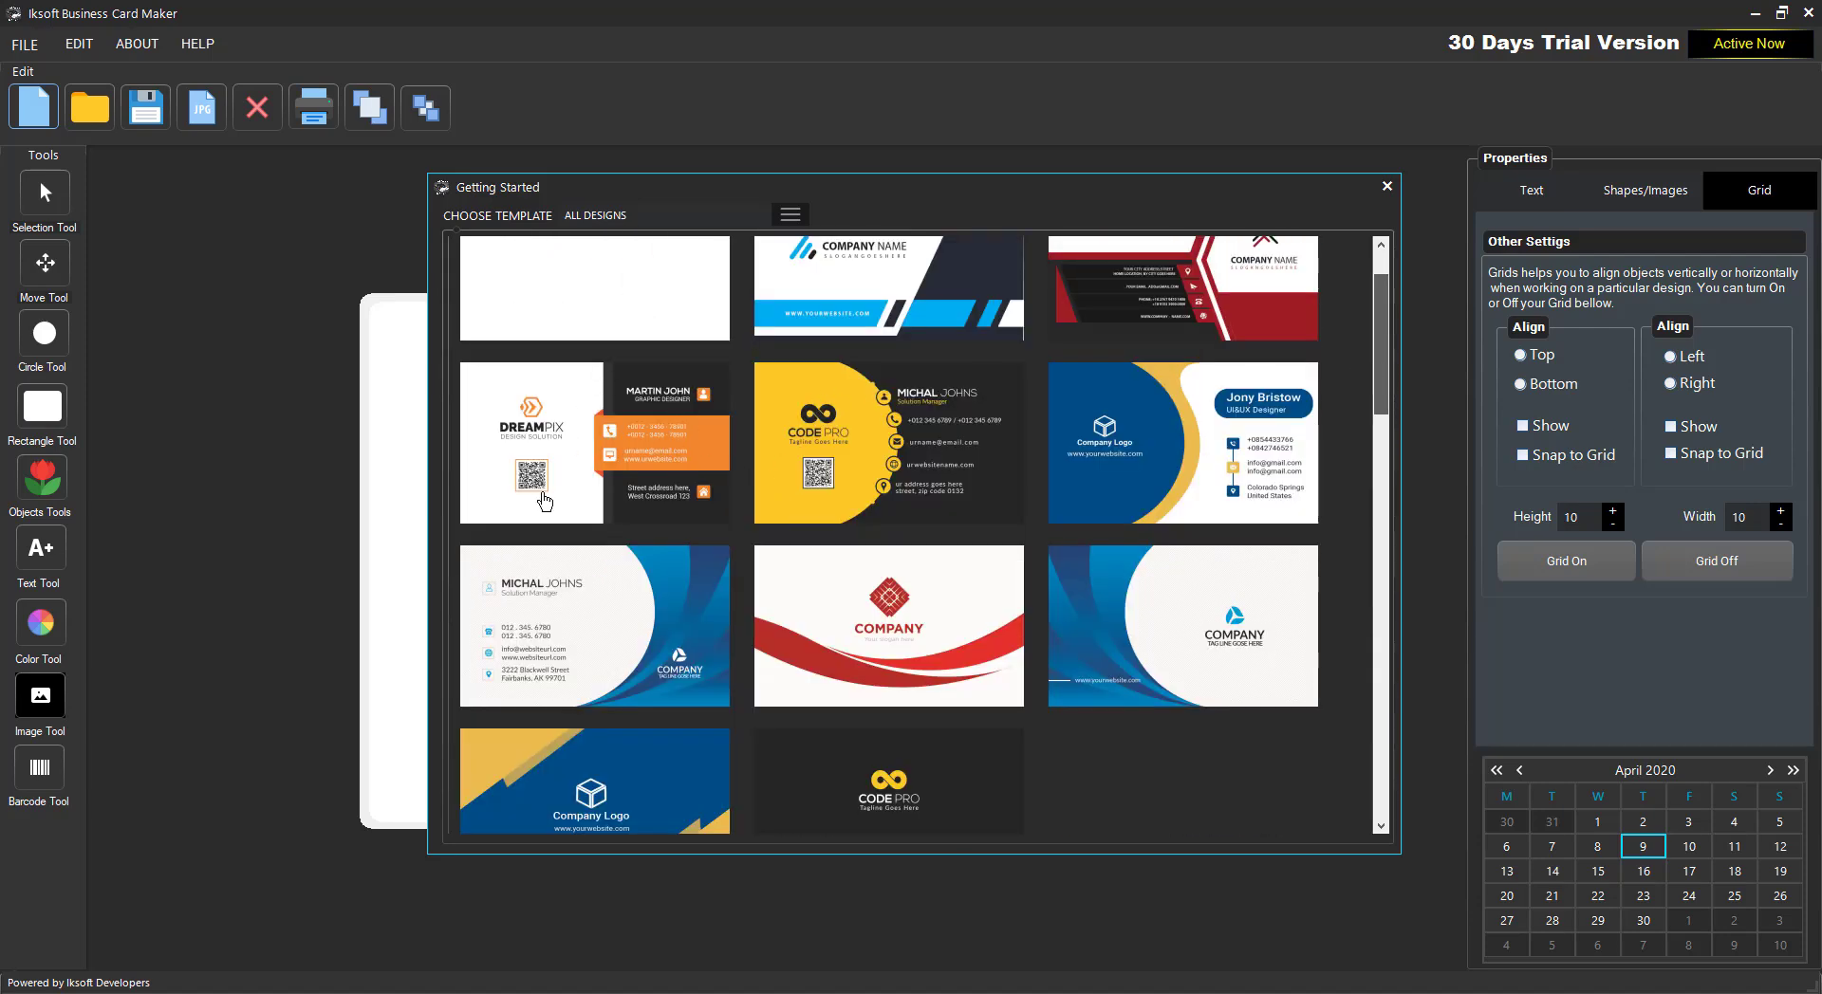
{"action": "left_click", "coordinate": [589, 435]}
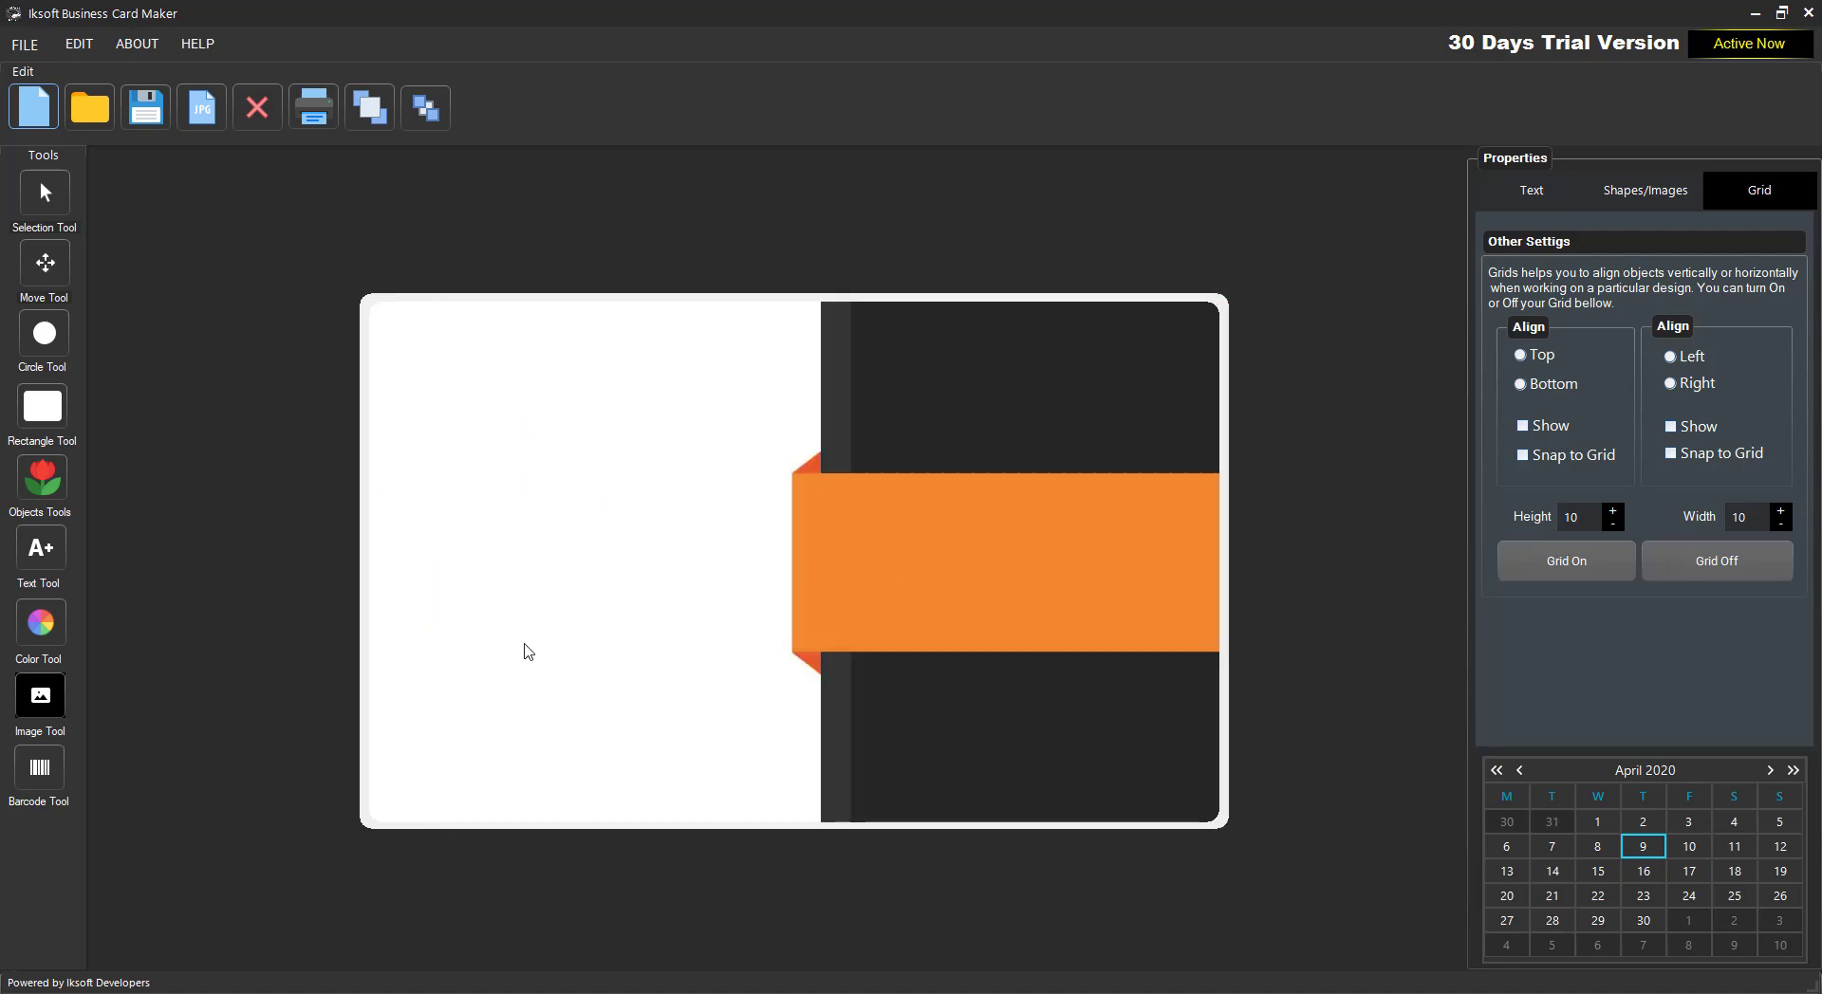
- Add a QR code with the Barcode Tool, place it low in the card's white area and shrink it
{"action": "left_click", "coordinate": [50, 772]}
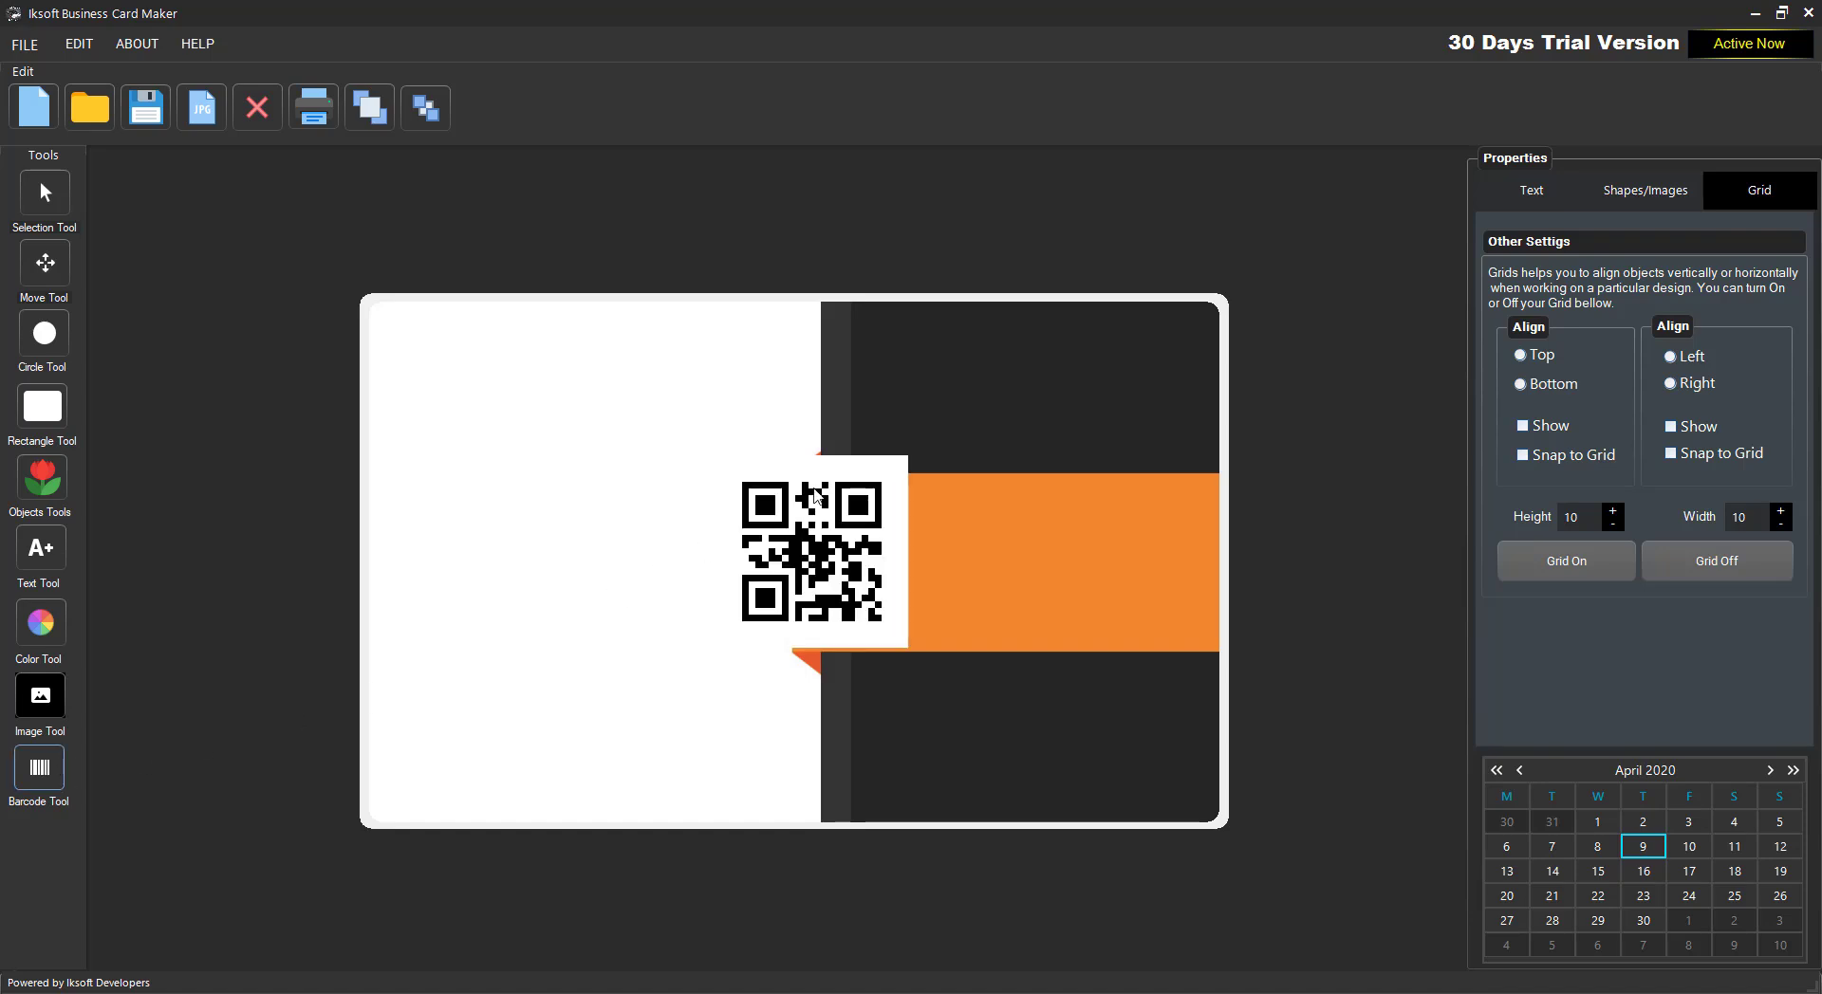
{"action": "left_click_drag", "start_coordinate": [818, 533], "coordinate": [612, 638]}
{"action": "left_click_drag", "start_coordinate": [669, 745], "coordinate": [601, 694]}
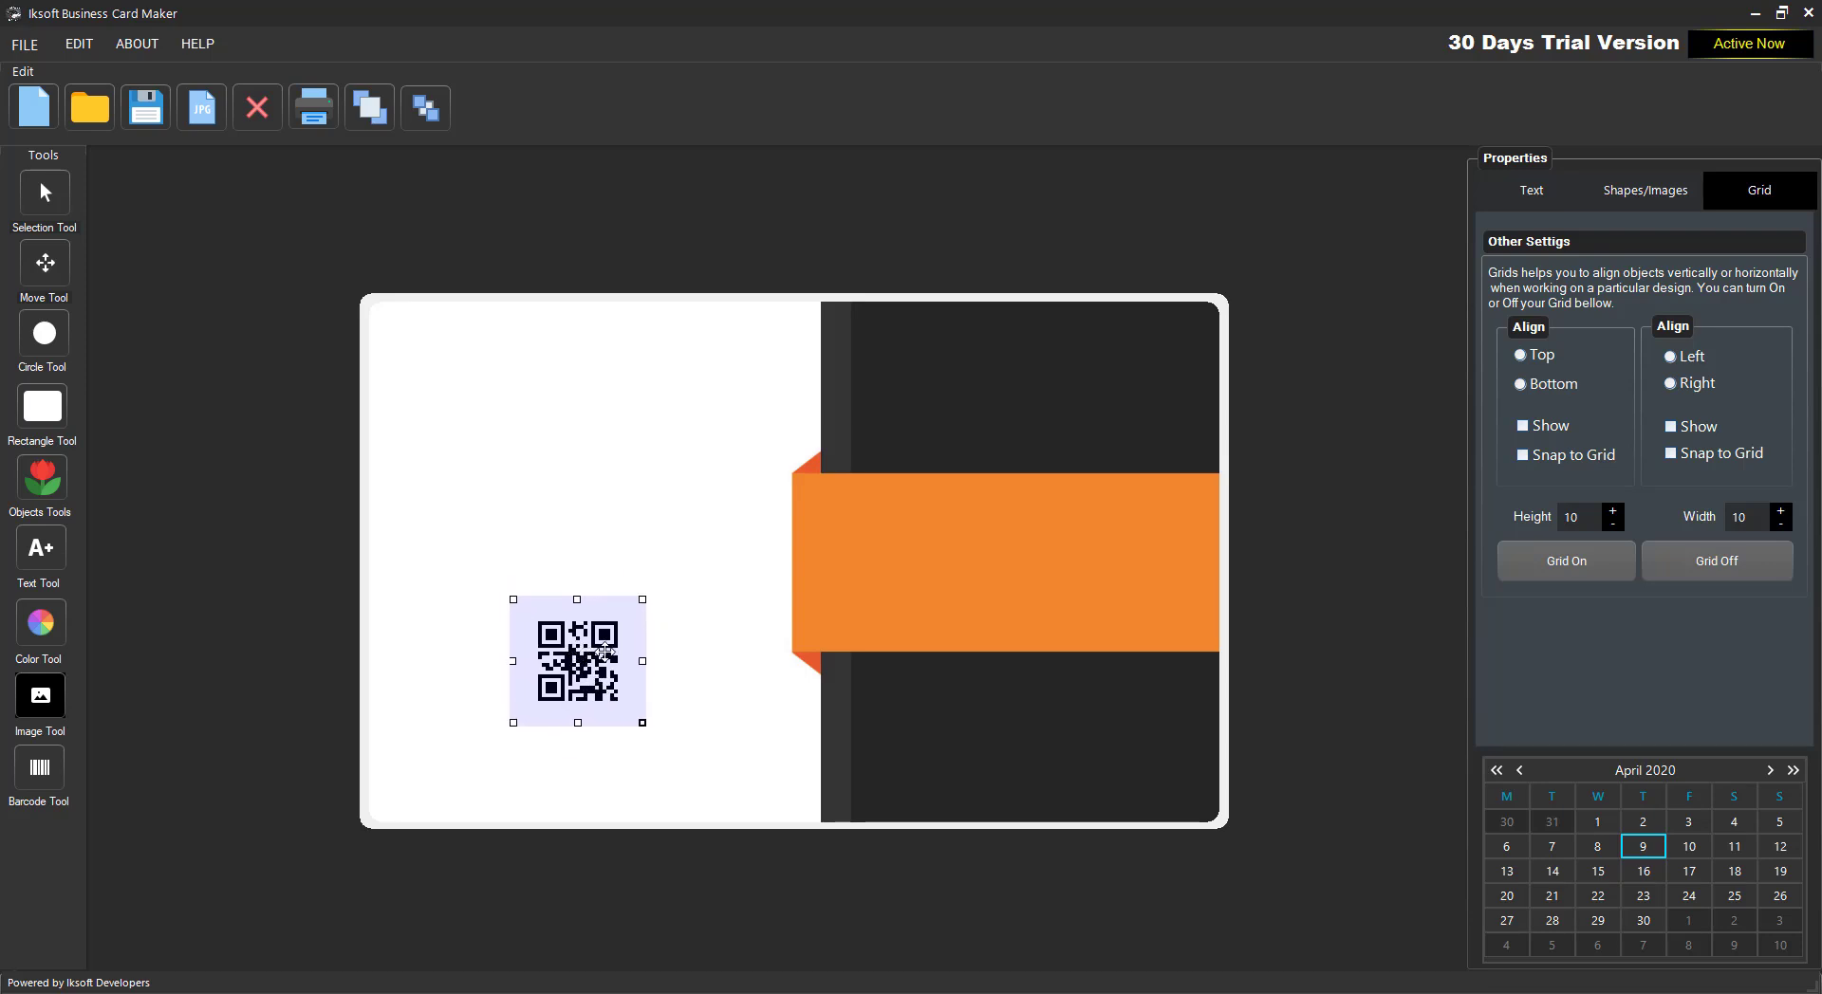
- Set the QR code's text to IKSOFT ORIINAL, save it and nudge the code slightly down
{"action": "right_click", "coordinate": [605, 650]}
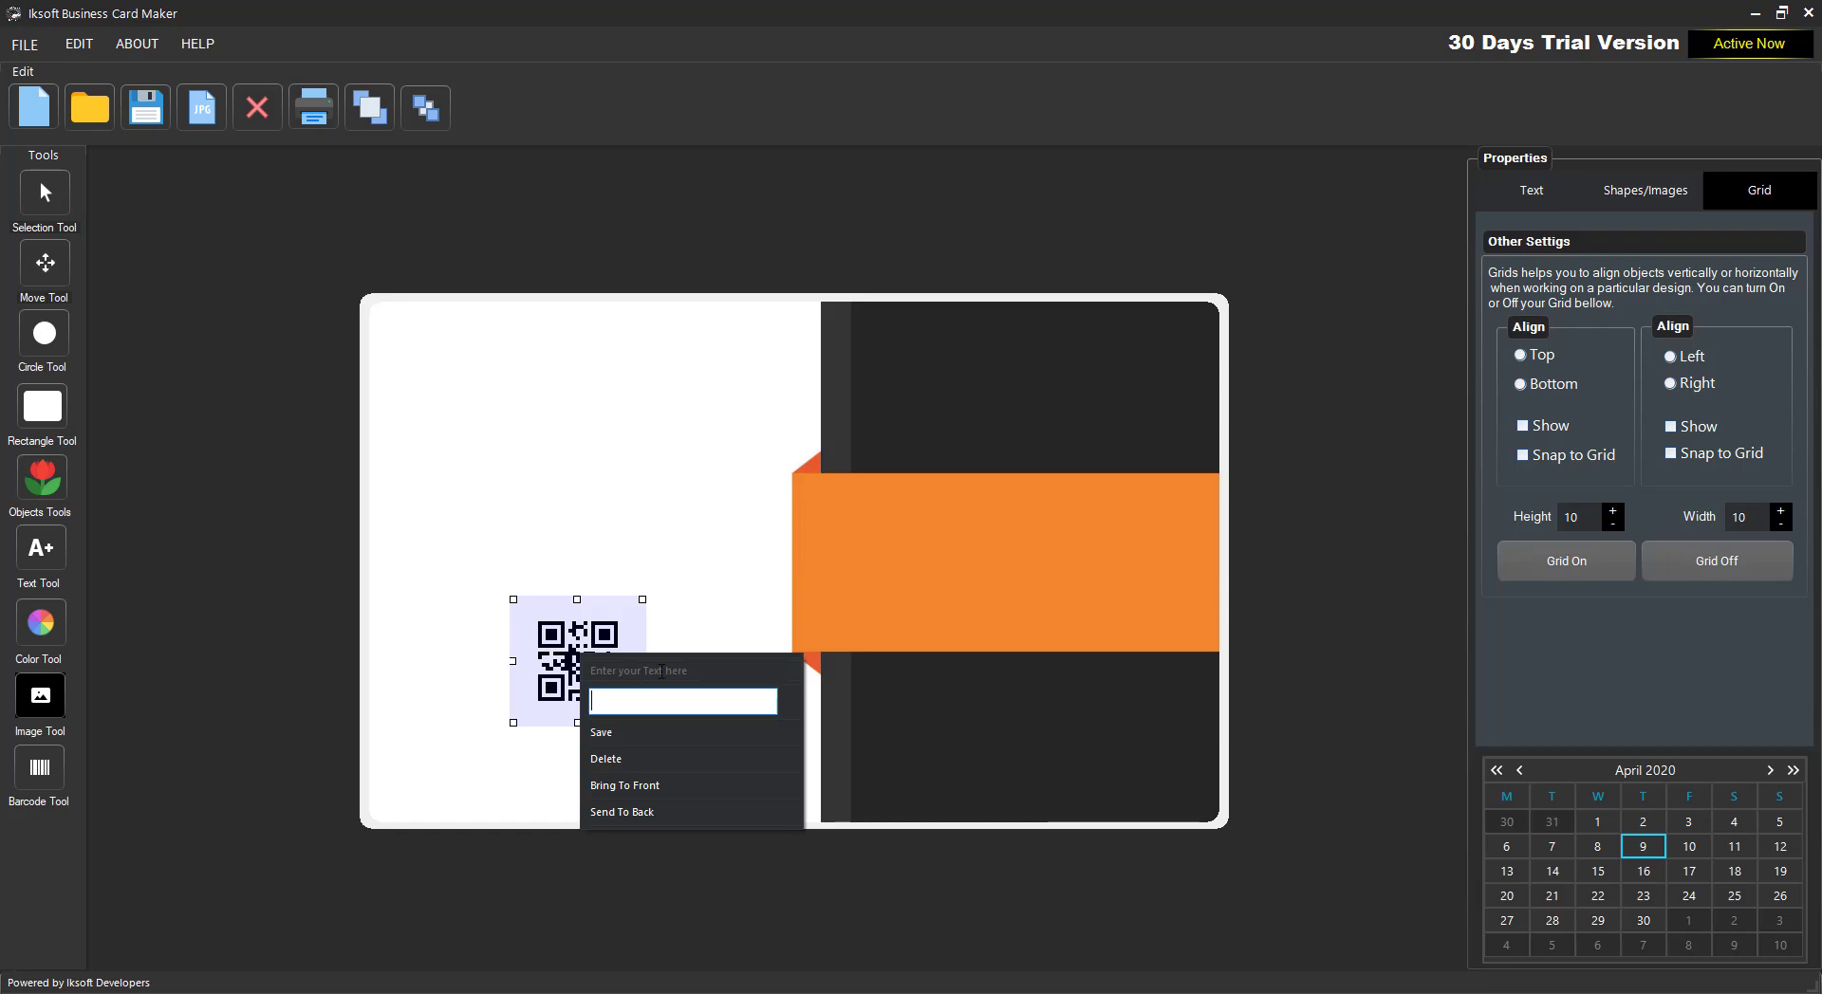
{"action": "type", "text": "IKSFO"}
{"action": "key", "text": "BackSpace"}
{"action": "key", "text": "BackSpace"}
{"action": "key", "text": "BackSpace"}
{"action": "key", "text": "BackSpace"}
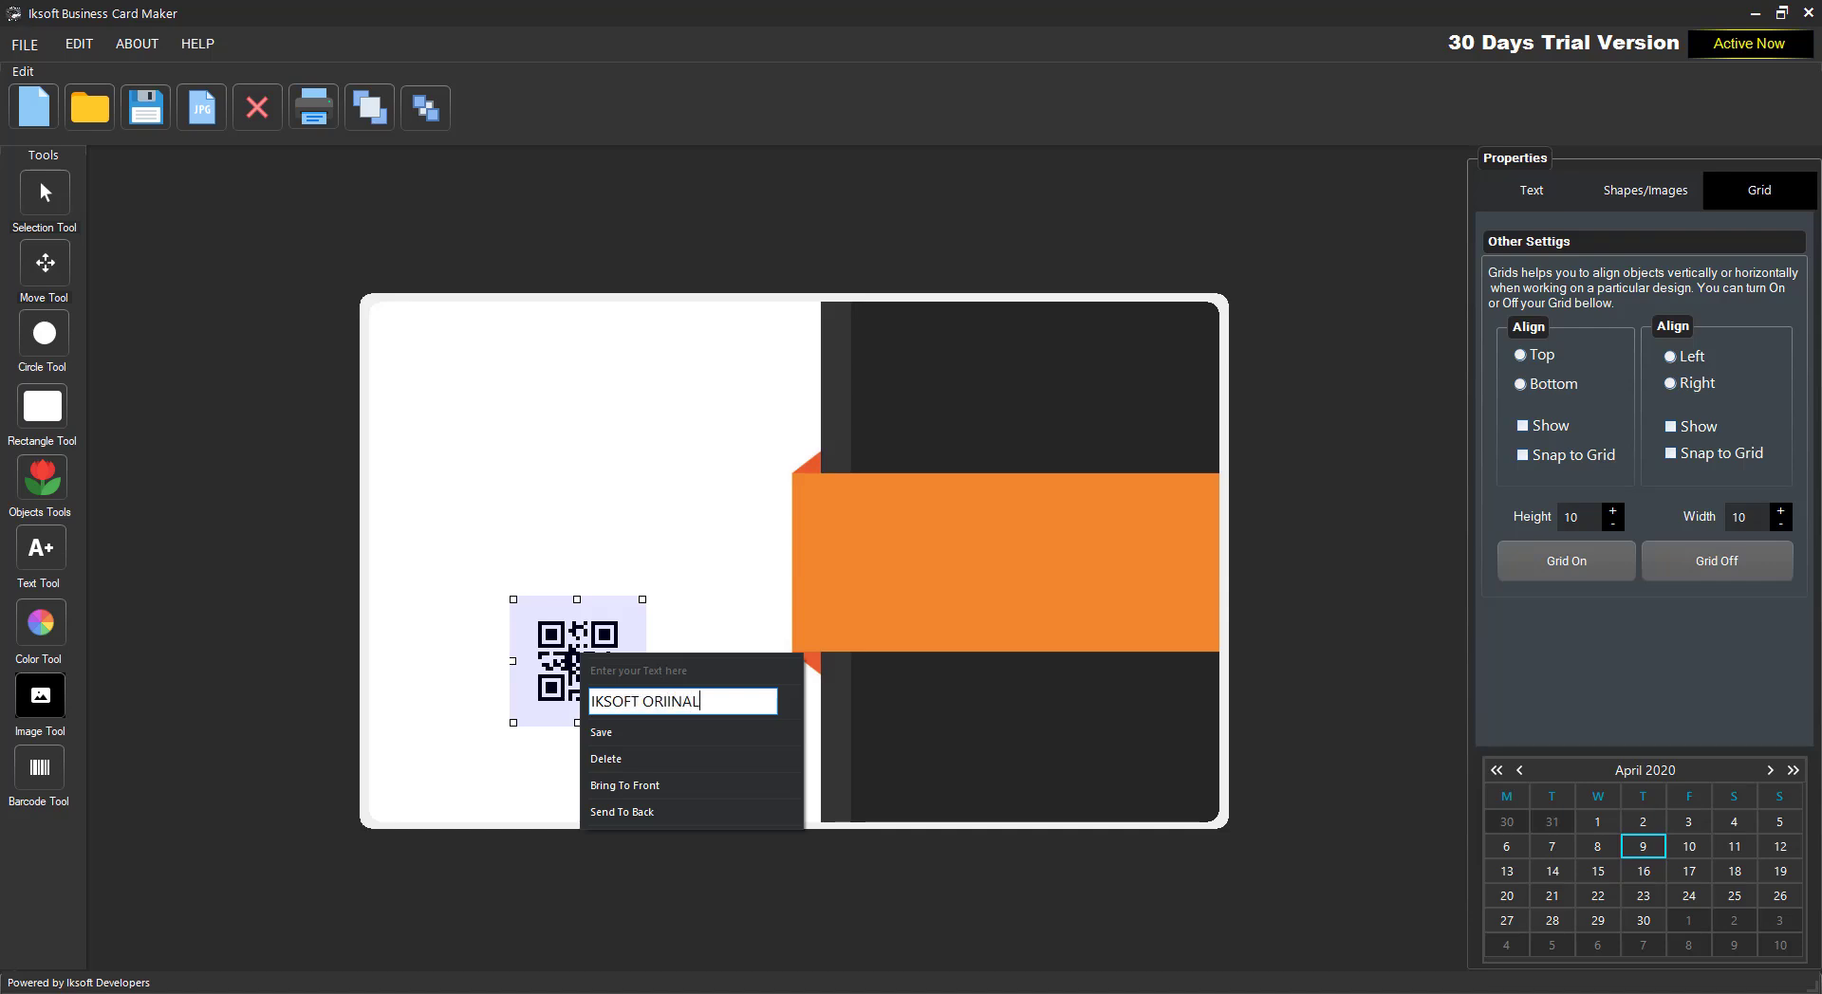
{"action": "left_click", "coordinate": [611, 739]}
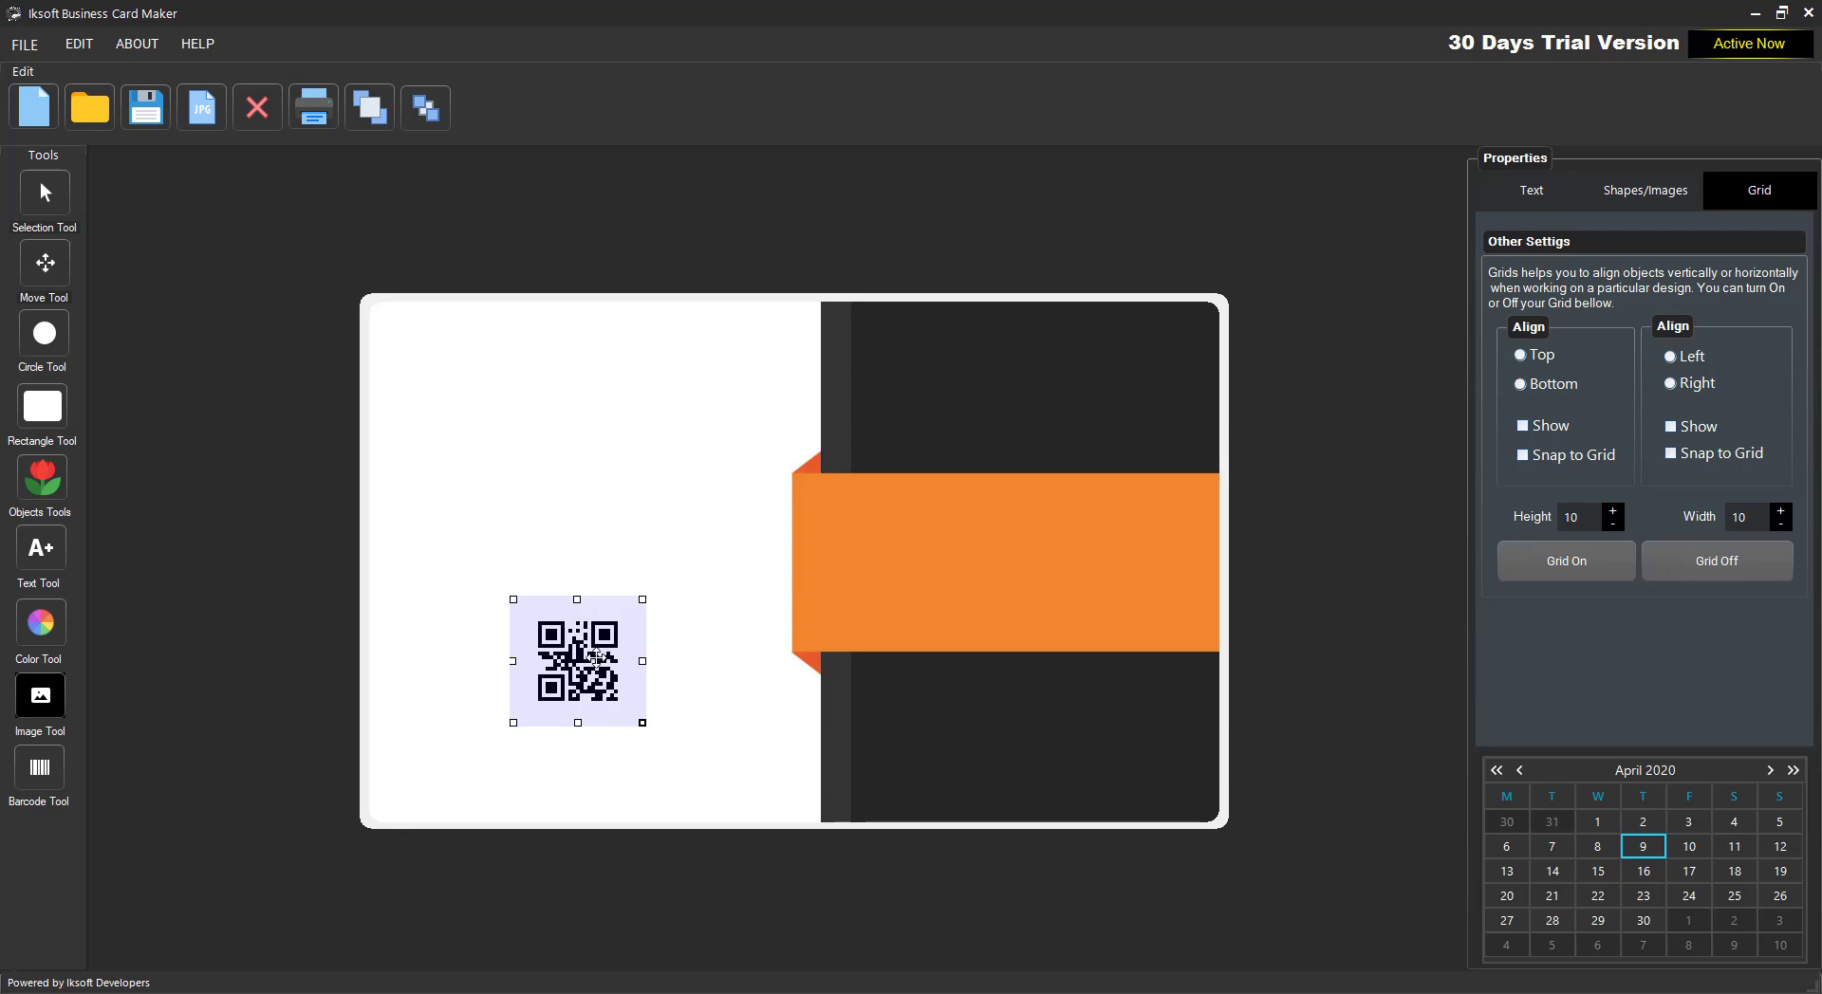
{"action": "left_click_drag", "start_coordinate": [597, 655], "coordinate": [595, 662]}
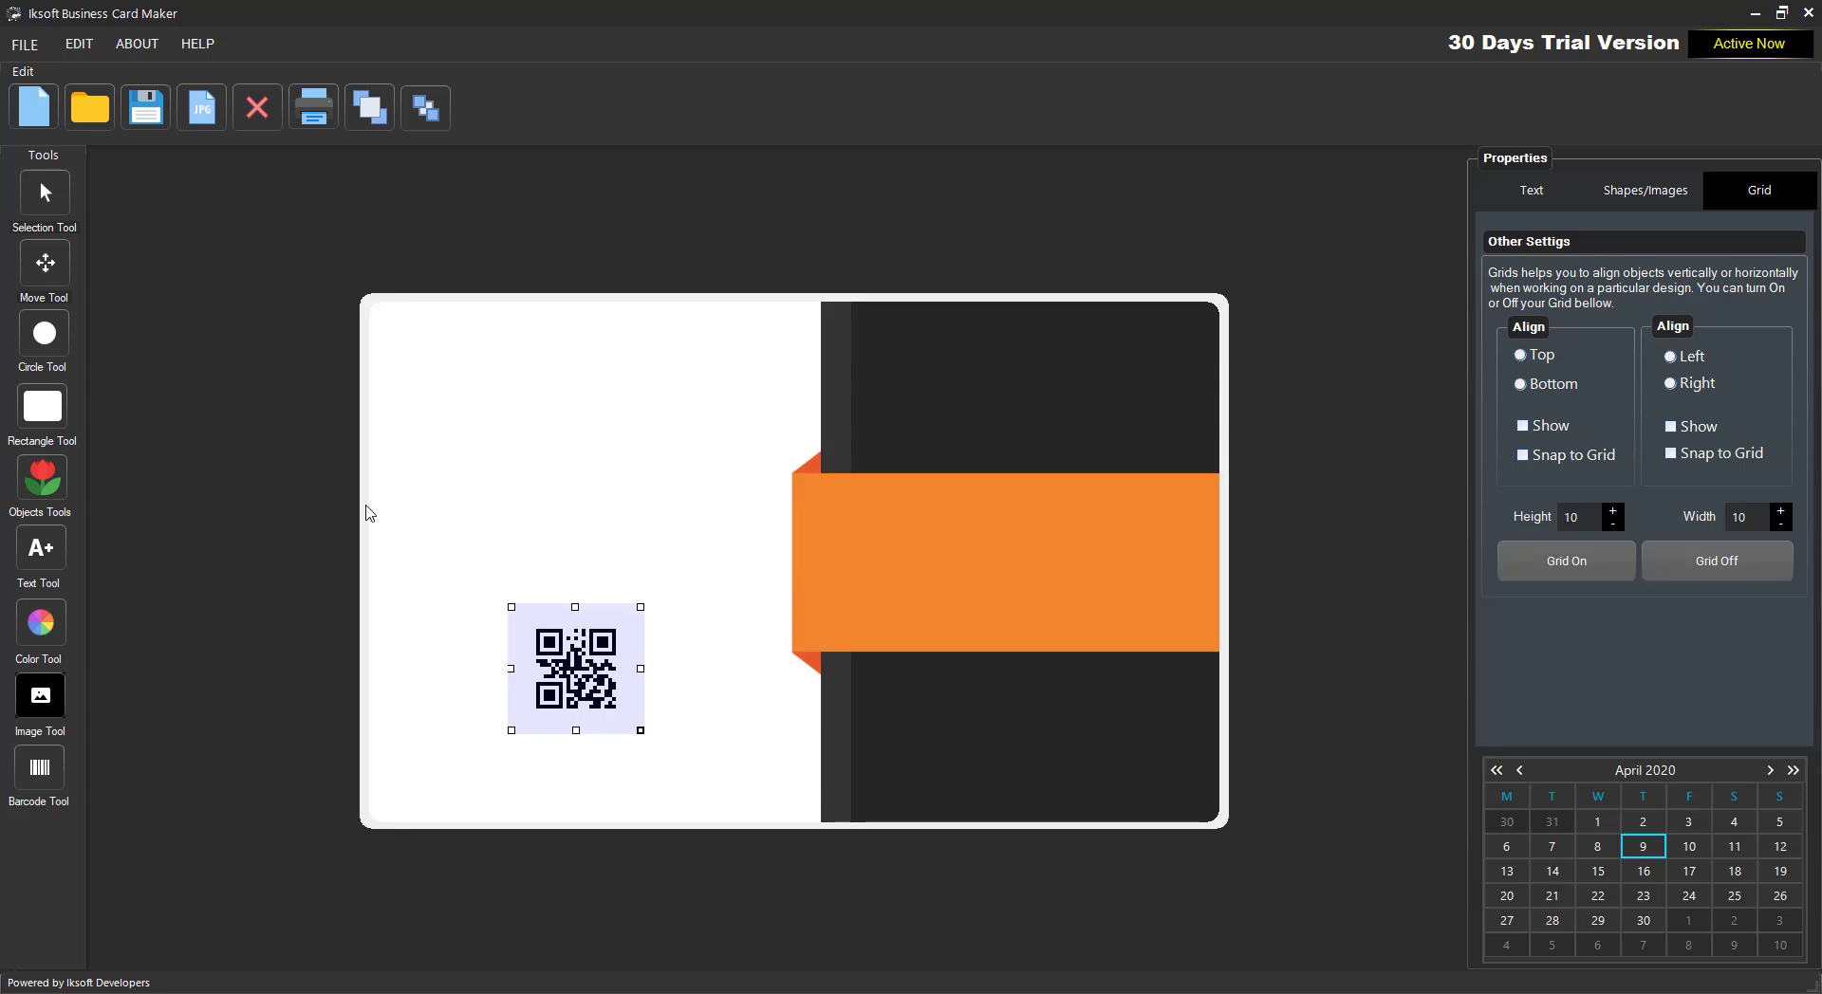
- Add a new text object and move it into the white area above the QR code
{"action": "right_click", "coordinate": [567, 432]}
{"action": "left_click", "coordinate": [713, 439]}
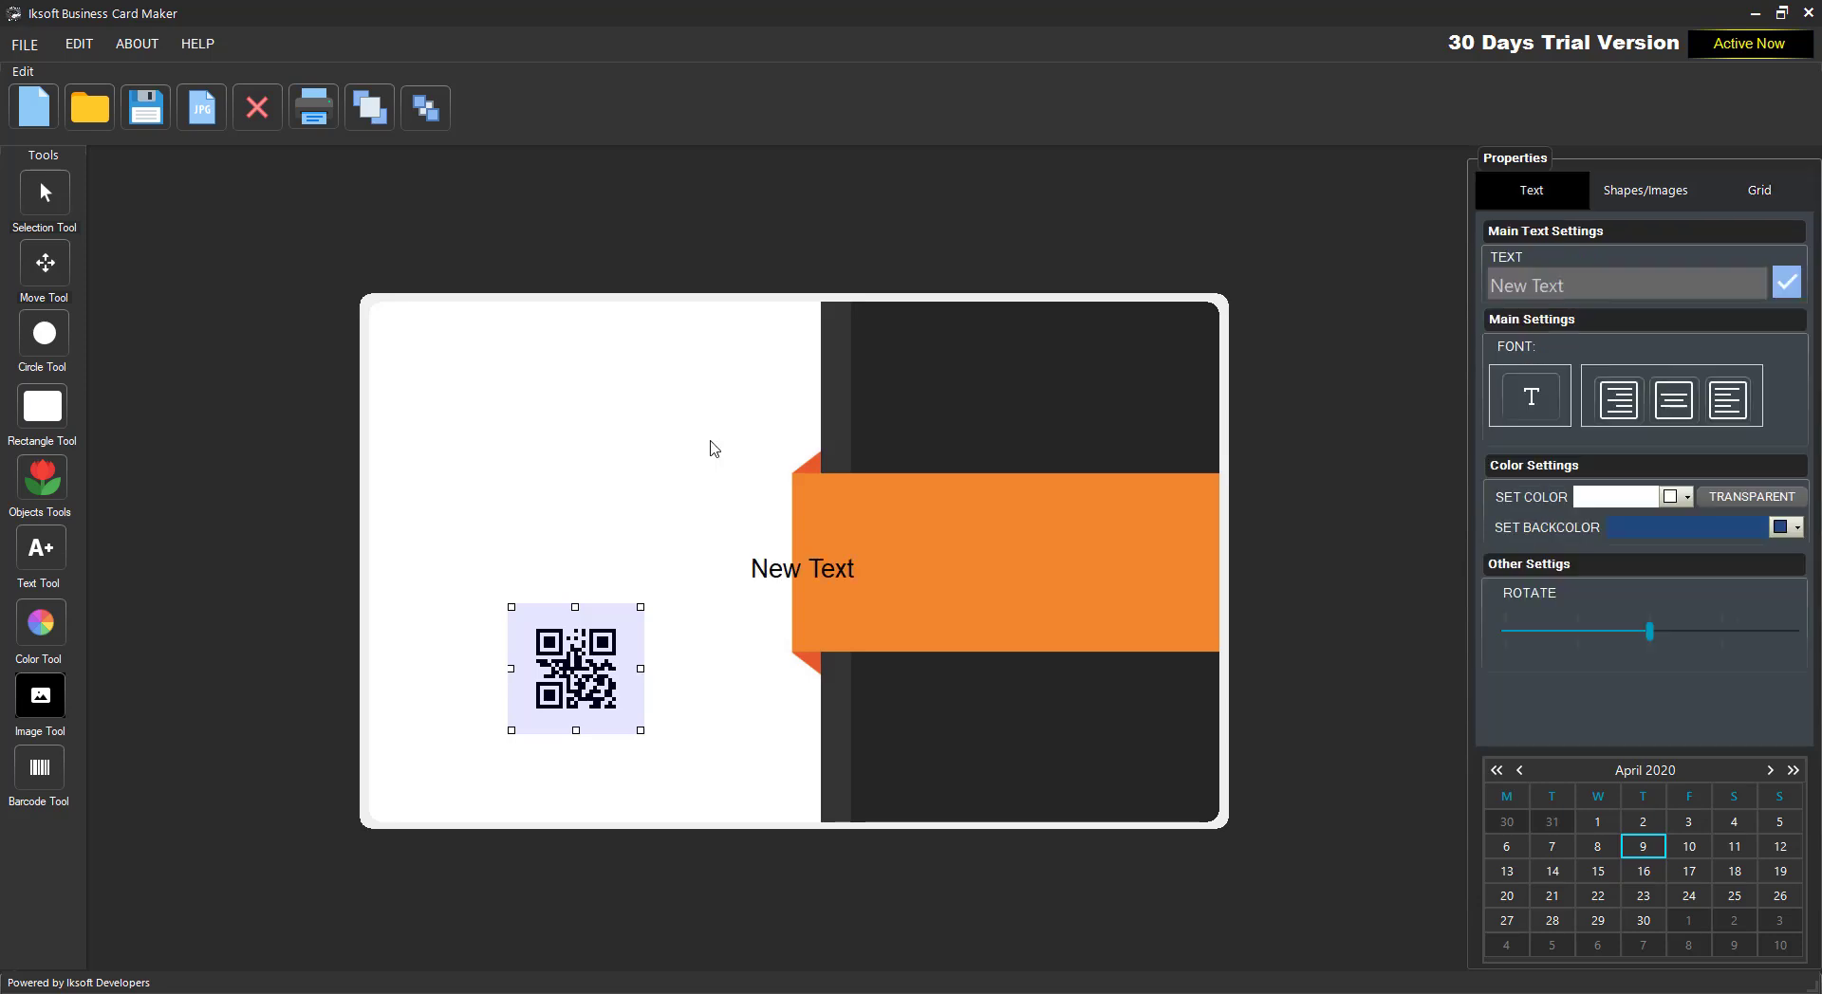
{"action": "left_click_drag", "start_coordinate": [791, 567], "coordinate": [622, 509]}
{"action": "right_click", "coordinate": [570, 487]}
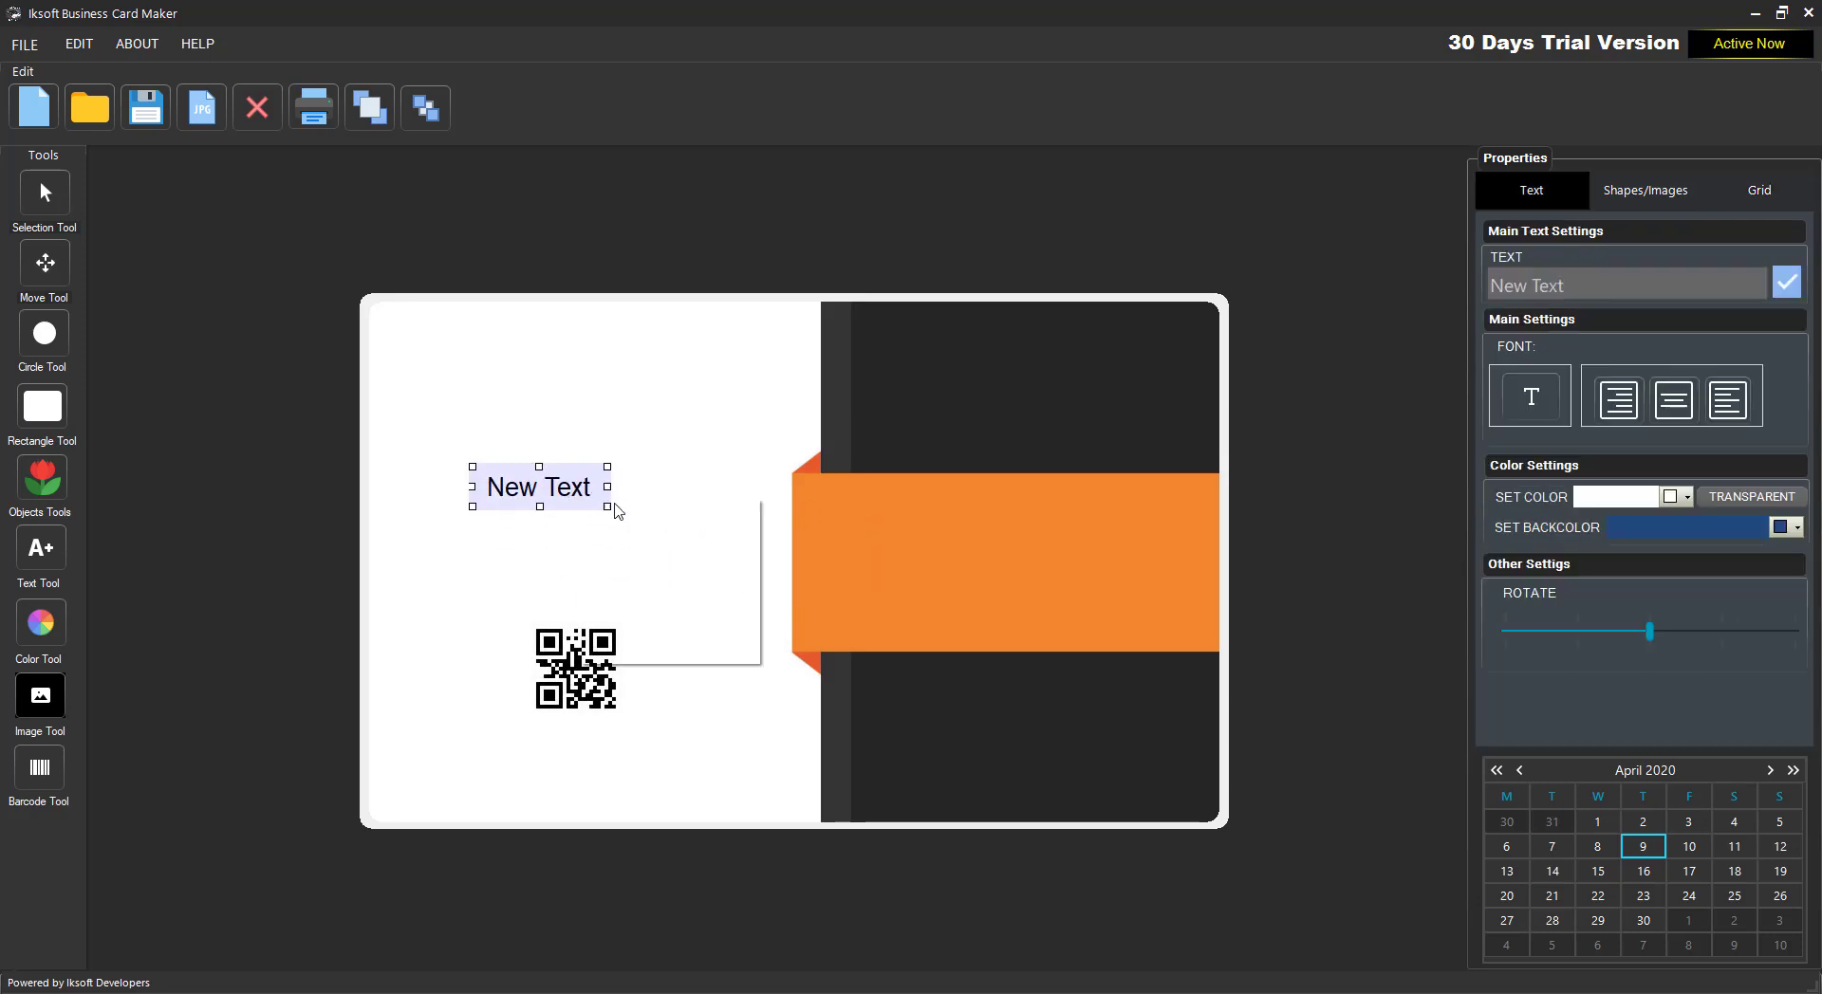
{"action": "left_click", "coordinate": [721, 505]}
- Change the new text to COMPANY NAME HERE and fit its enlarged box within the white area above the QR code
{"action": "left_click_drag", "start_coordinate": [1580, 297], "coordinate": [1460, 284]}
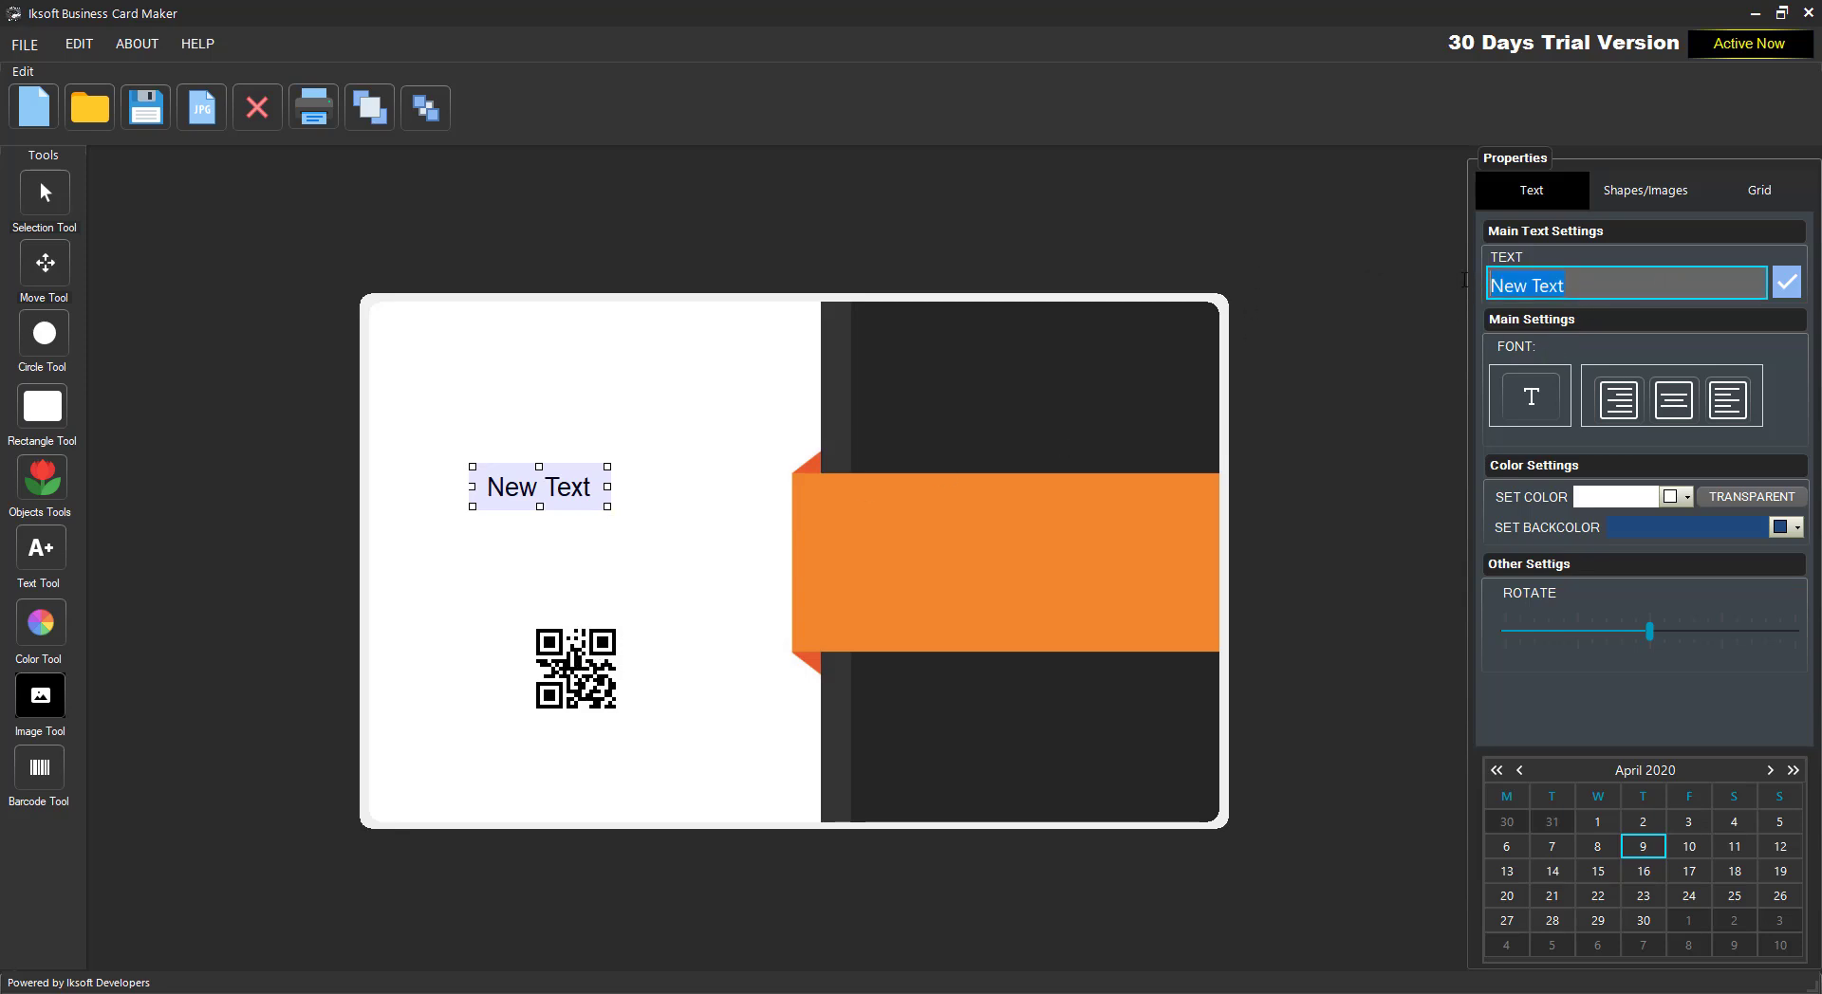
{"action": "type", "text": "COMPANY NAME HERE"}
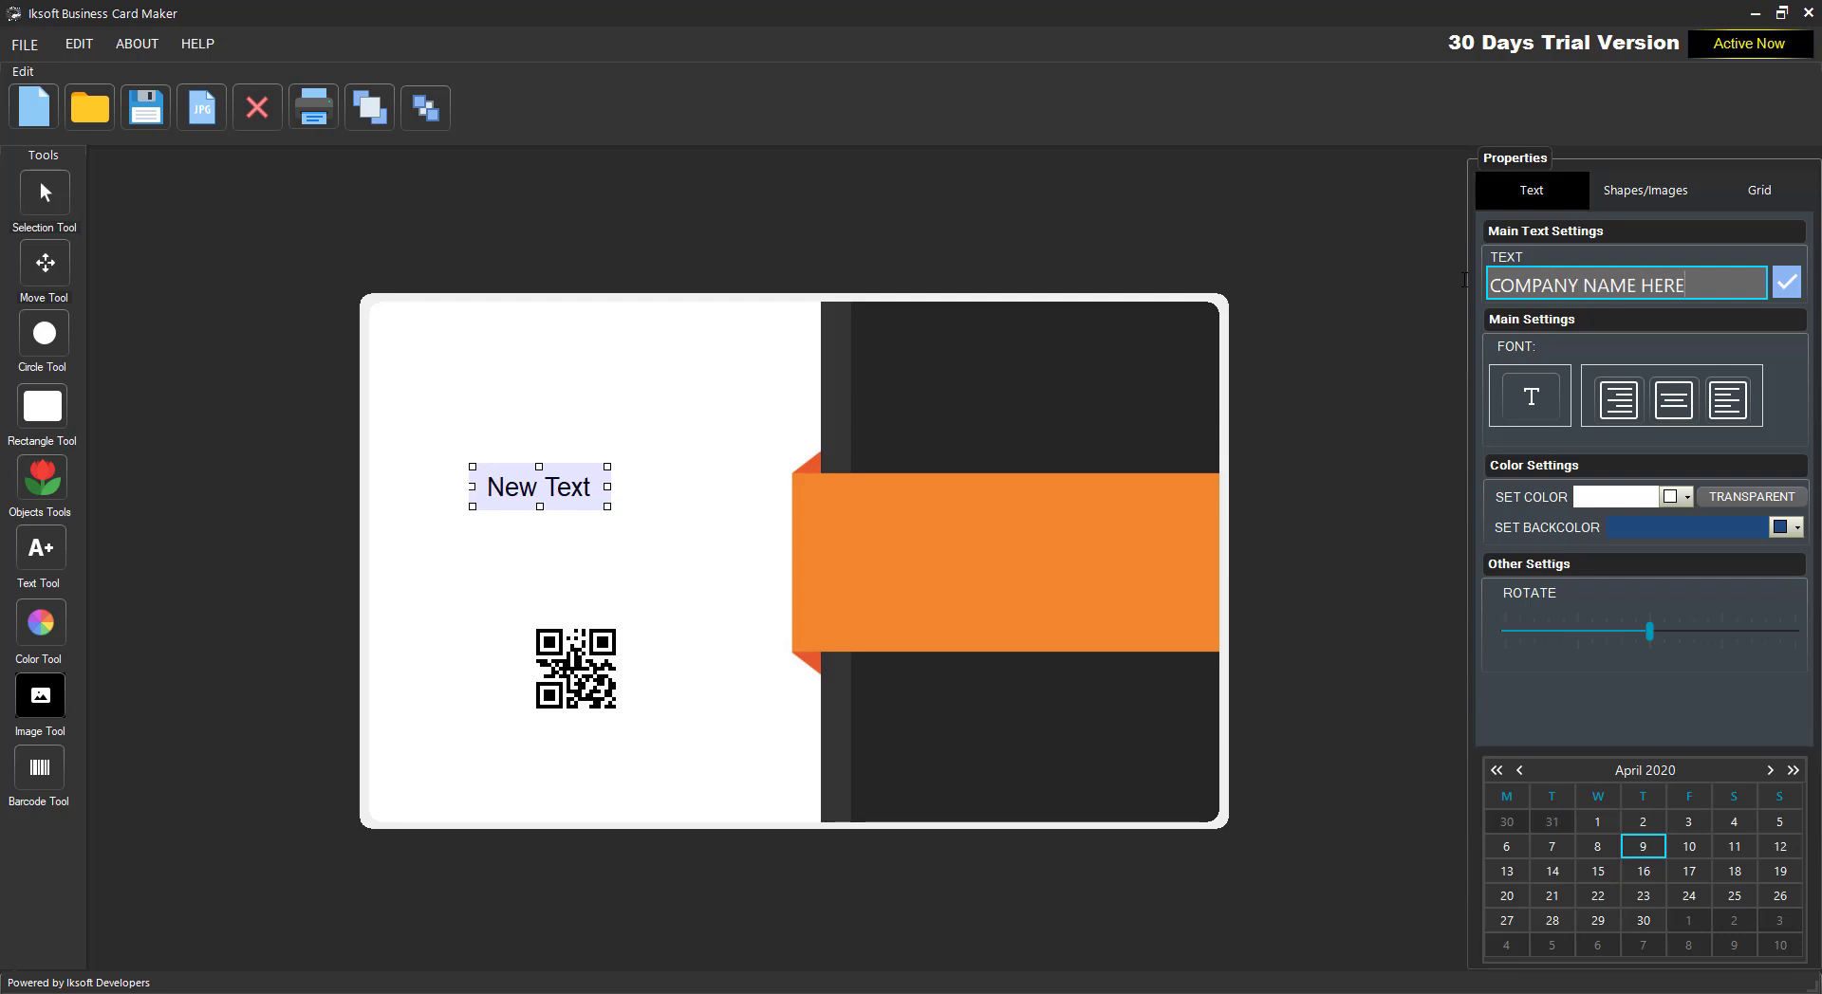
{"action": "left_click", "coordinate": [1797, 282]}
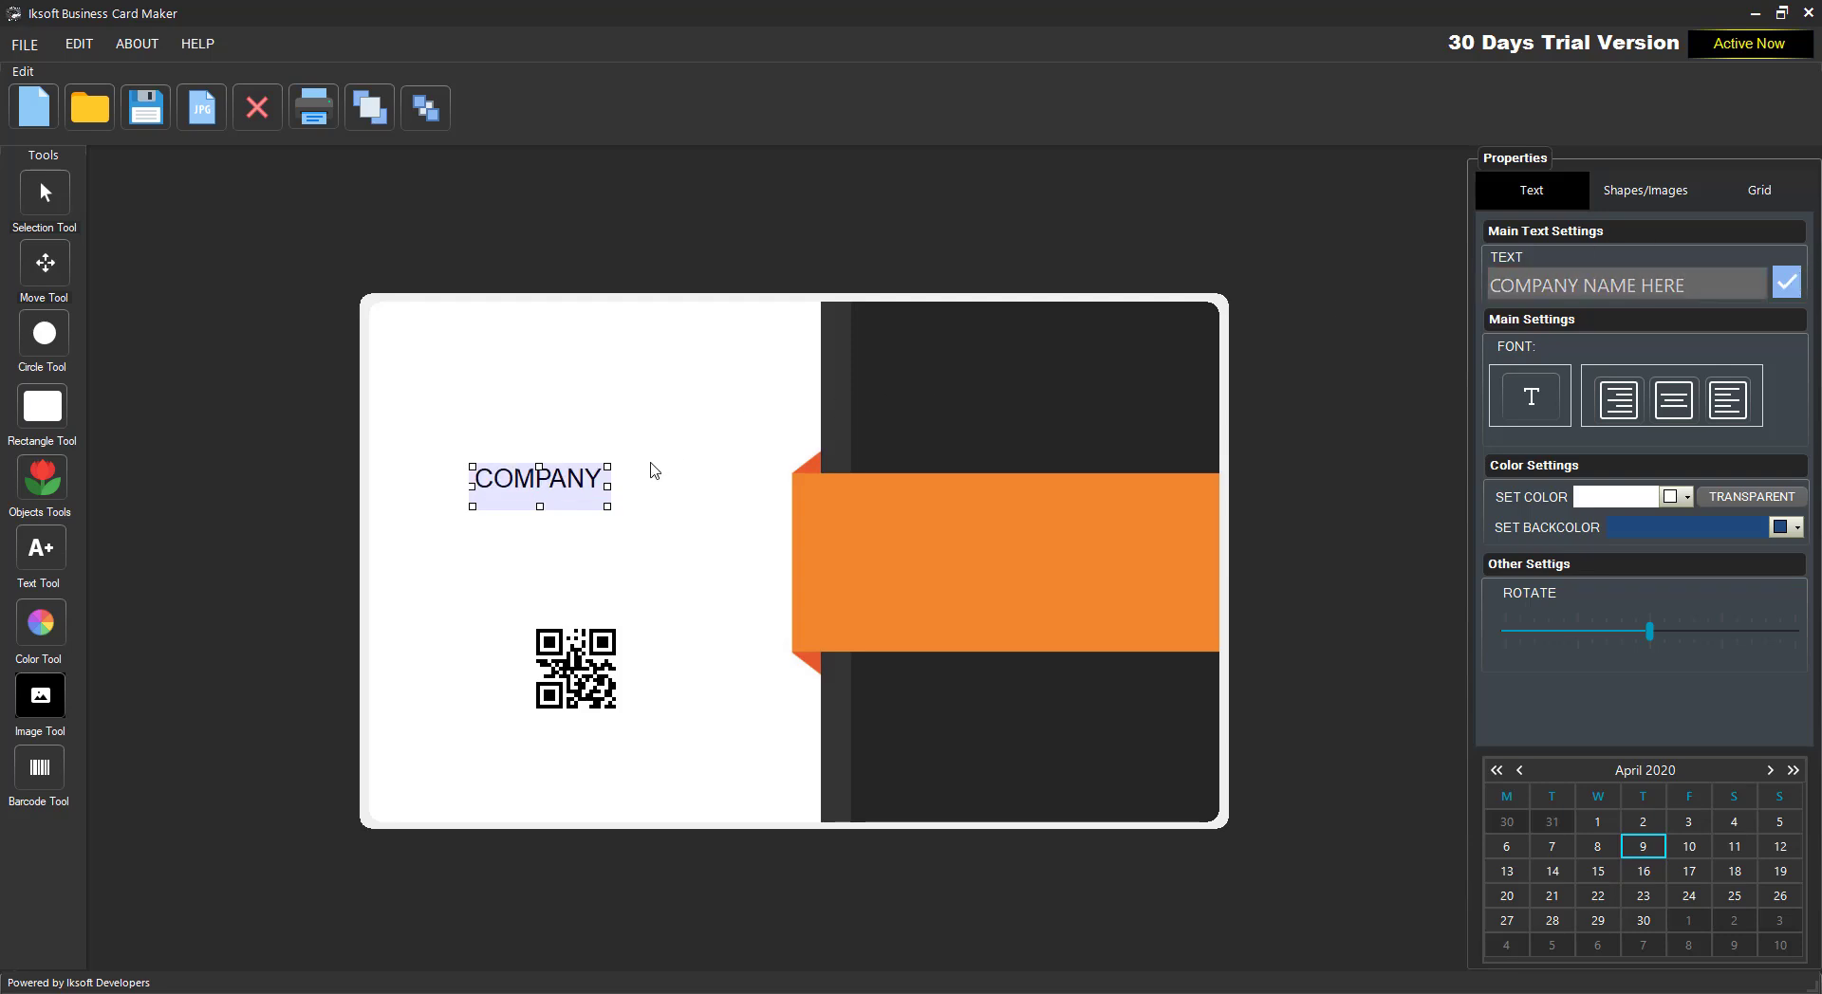
{"action": "left_click_drag", "start_coordinate": [607, 487], "coordinate": [821, 399]}
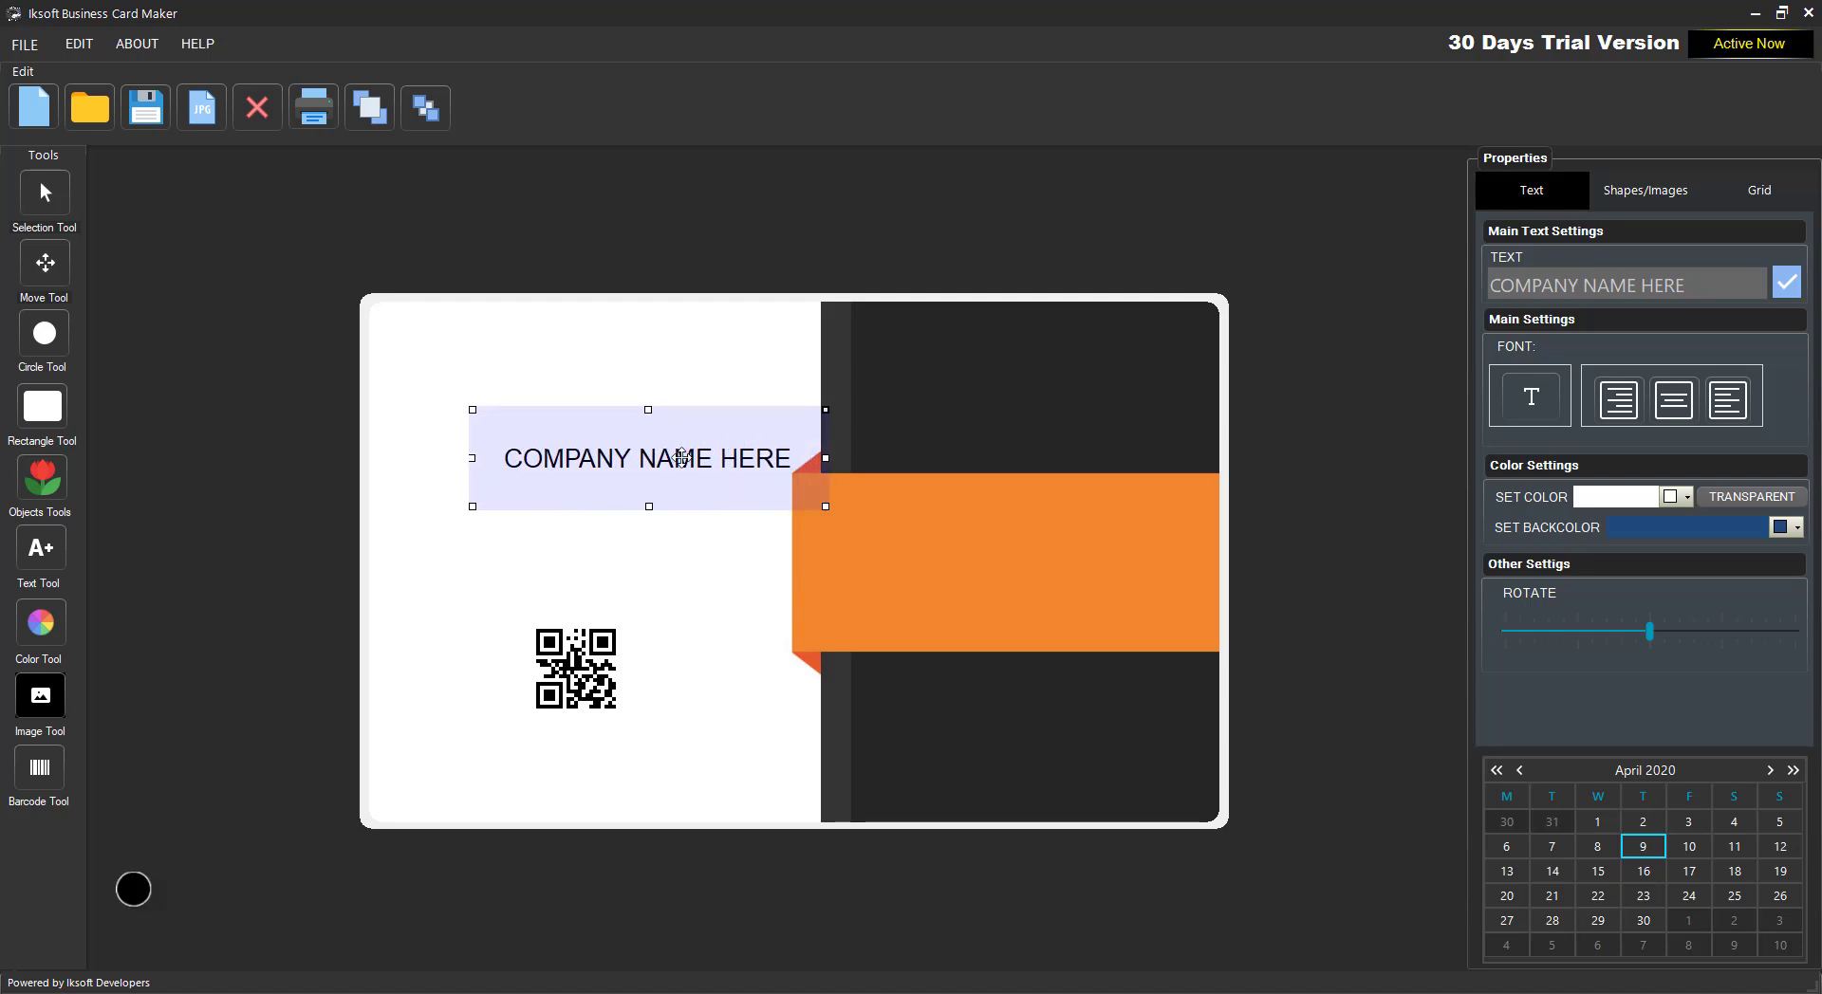
{"action": "left_click_drag", "start_coordinate": [680, 456], "coordinate": [611, 456]}
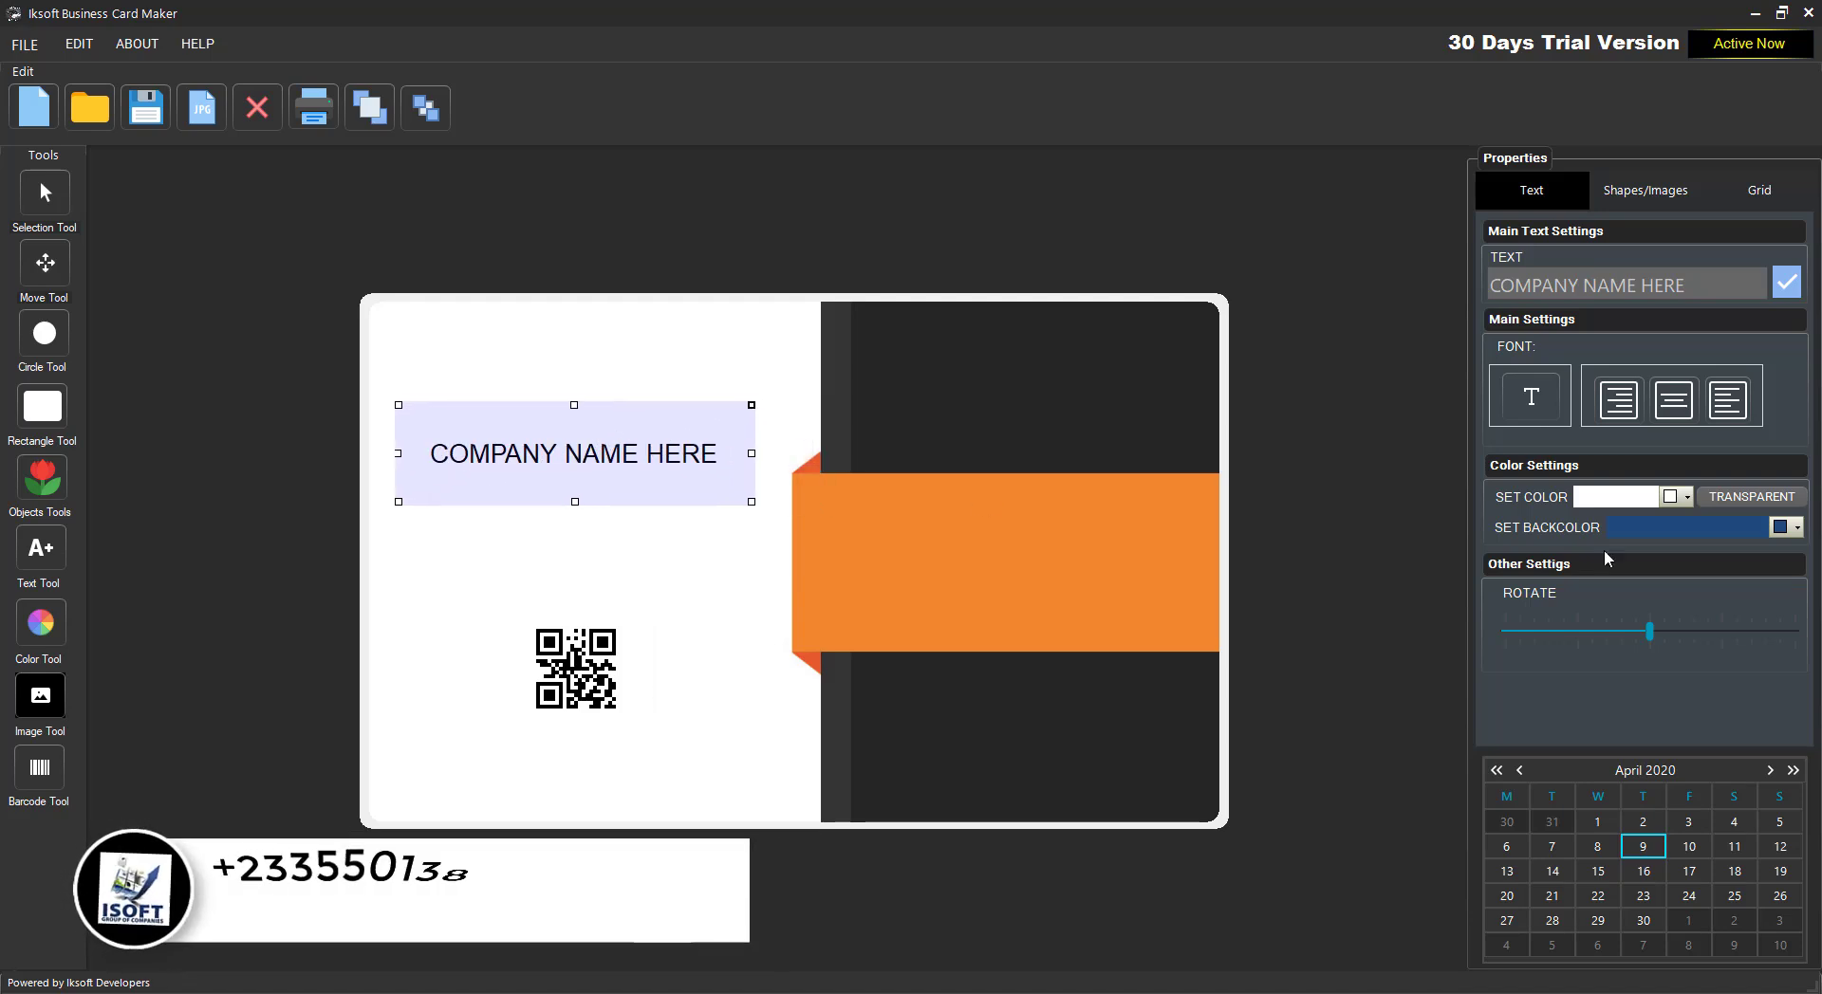
- Make the COMPANY NAME HERE text bold at size 28, widen its box to fit one line and shift it lower in the white area
{"action": "left_click", "coordinate": [1535, 404]}
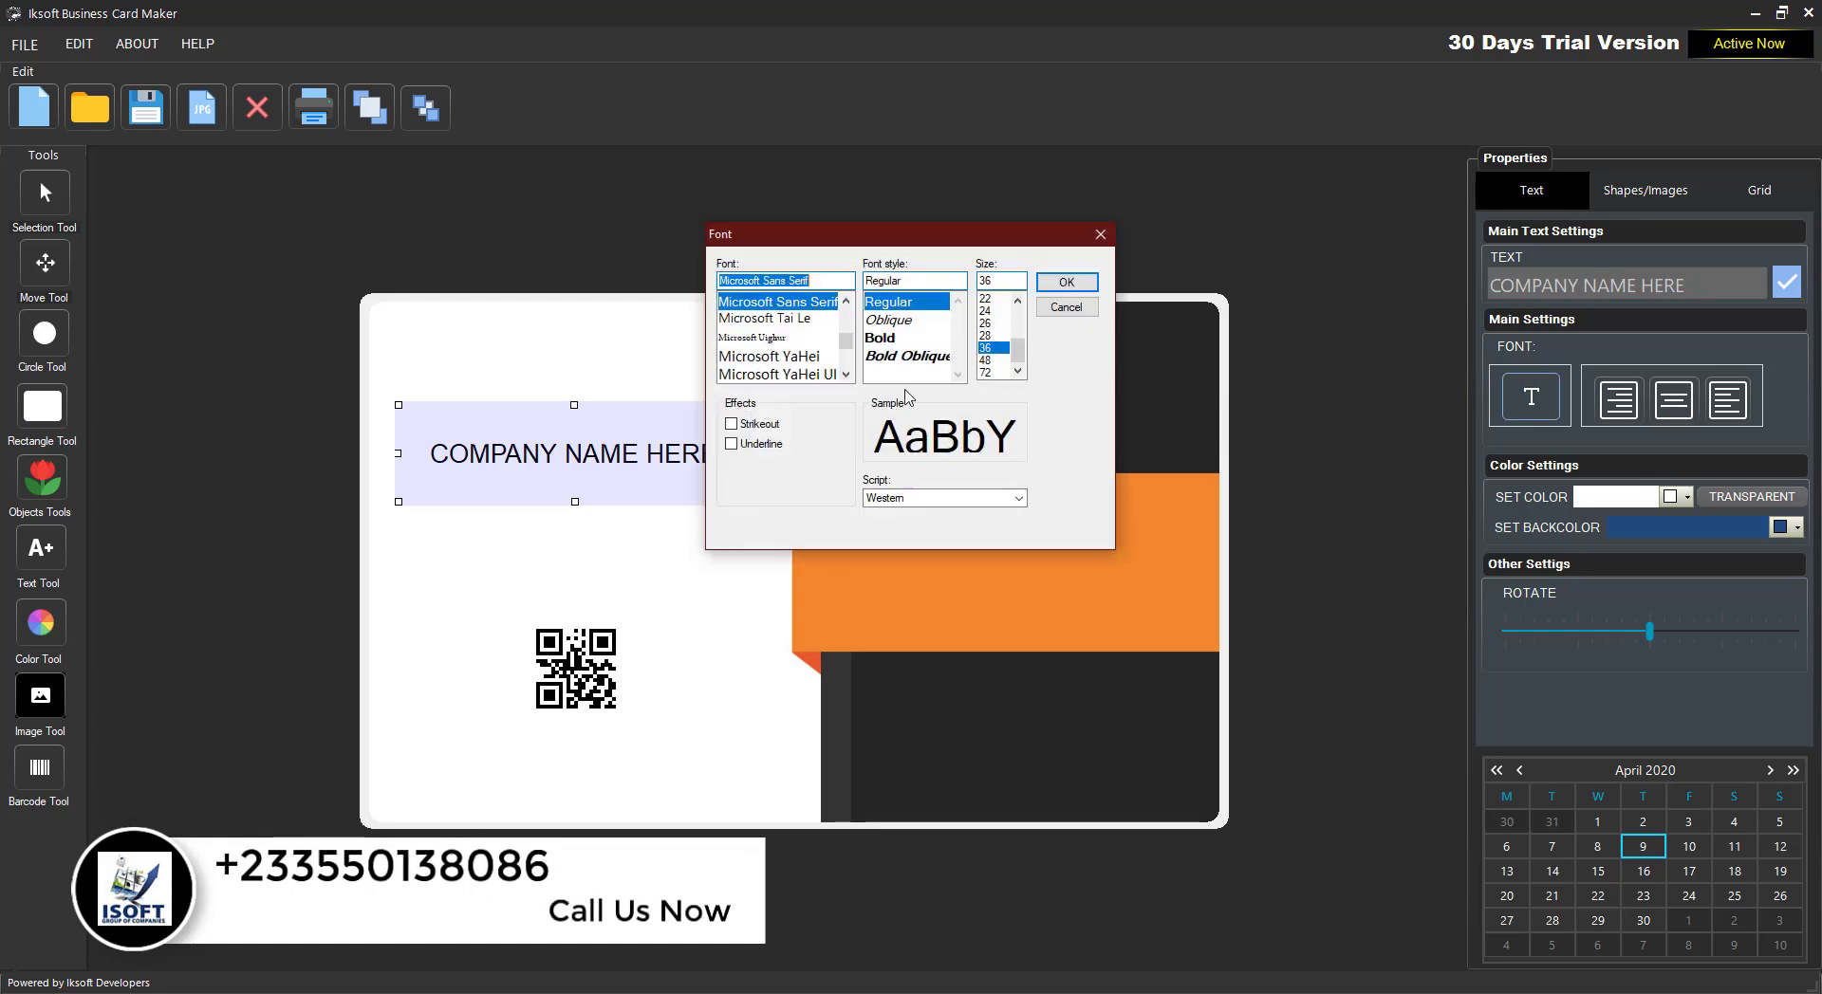
{"action": "left_click", "coordinate": [913, 340]}
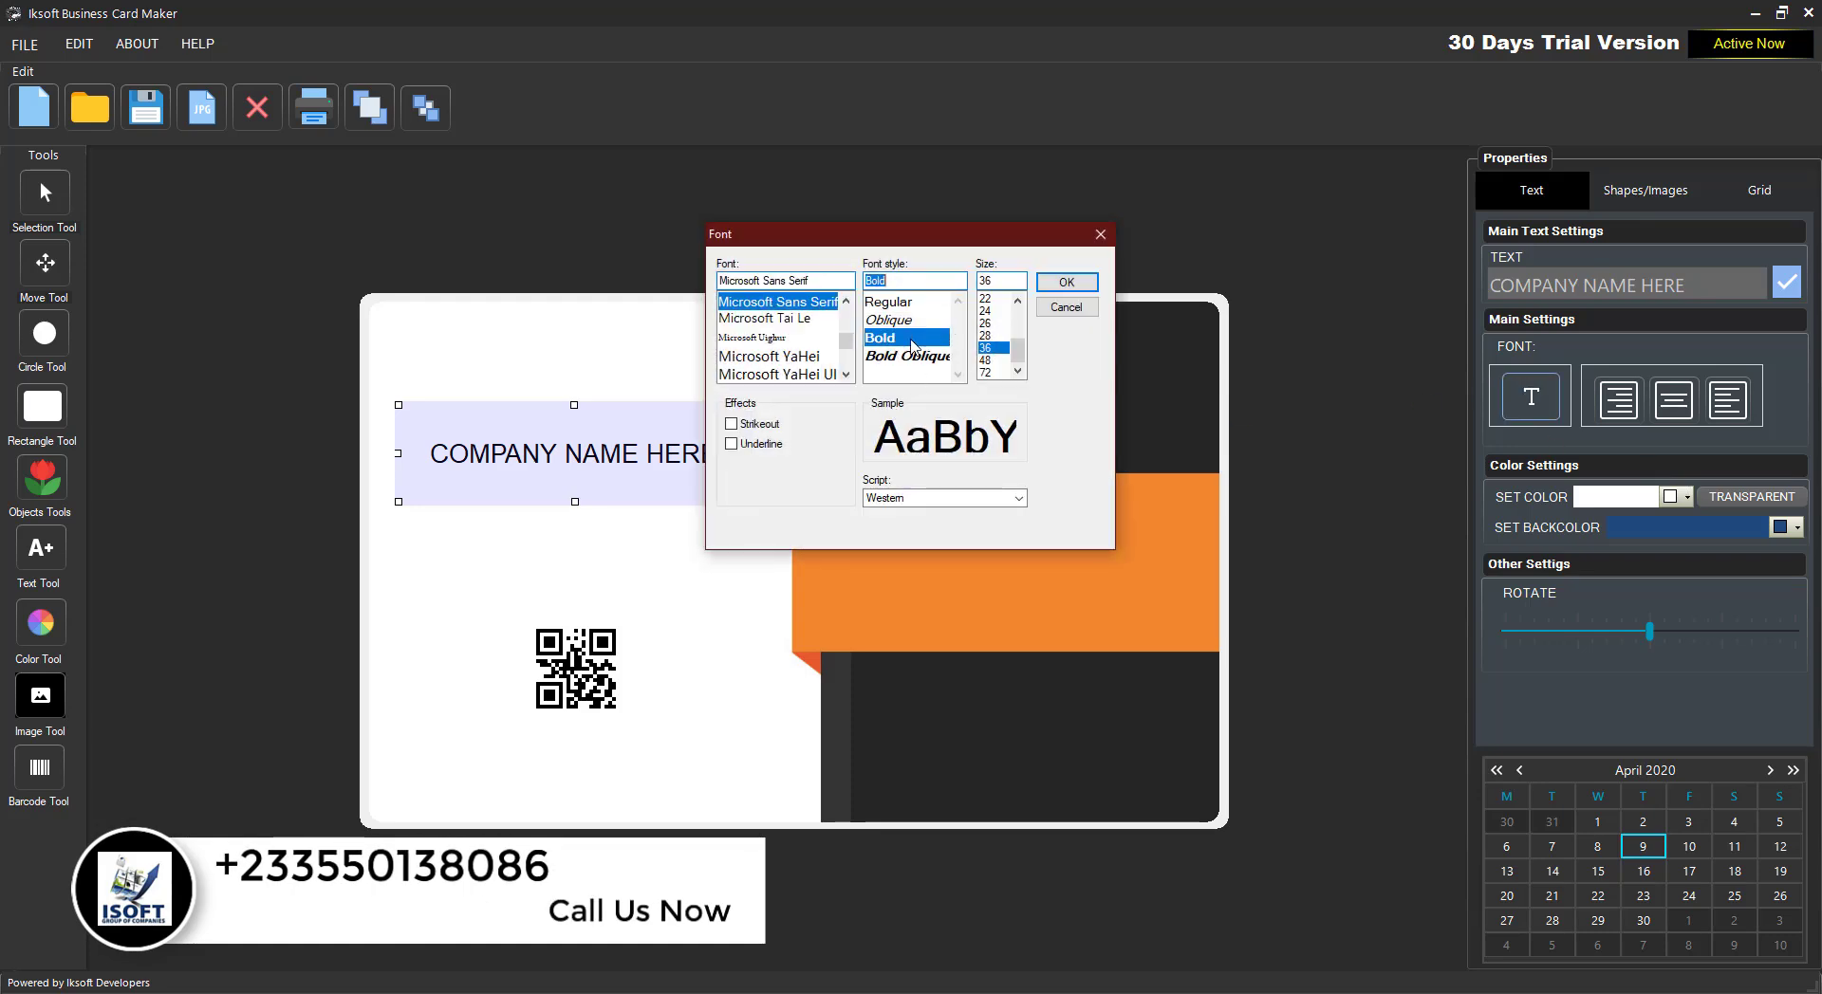
{"action": "left_click", "coordinate": [987, 335]}
{"action": "left_click", "coordinate": [1067, 282]}
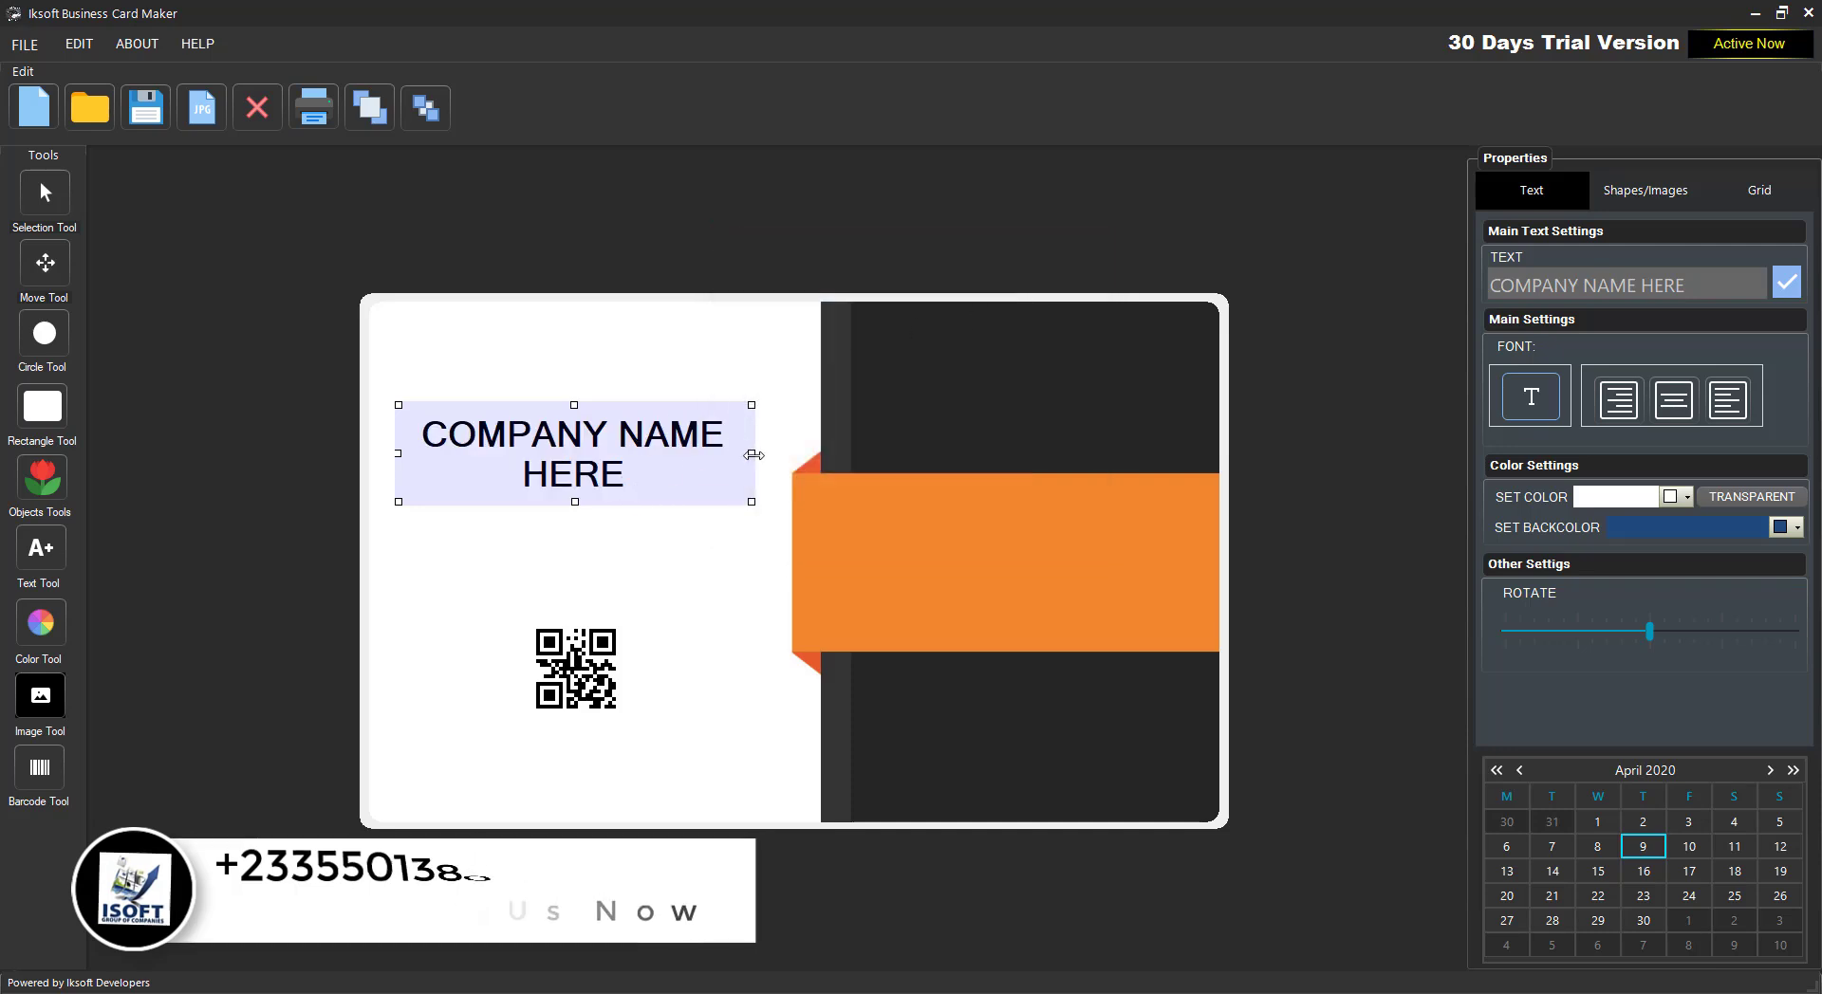
{"action": "left_click_drag", "start_coordinate": [752, 453], "coordinate": [835, 424]}
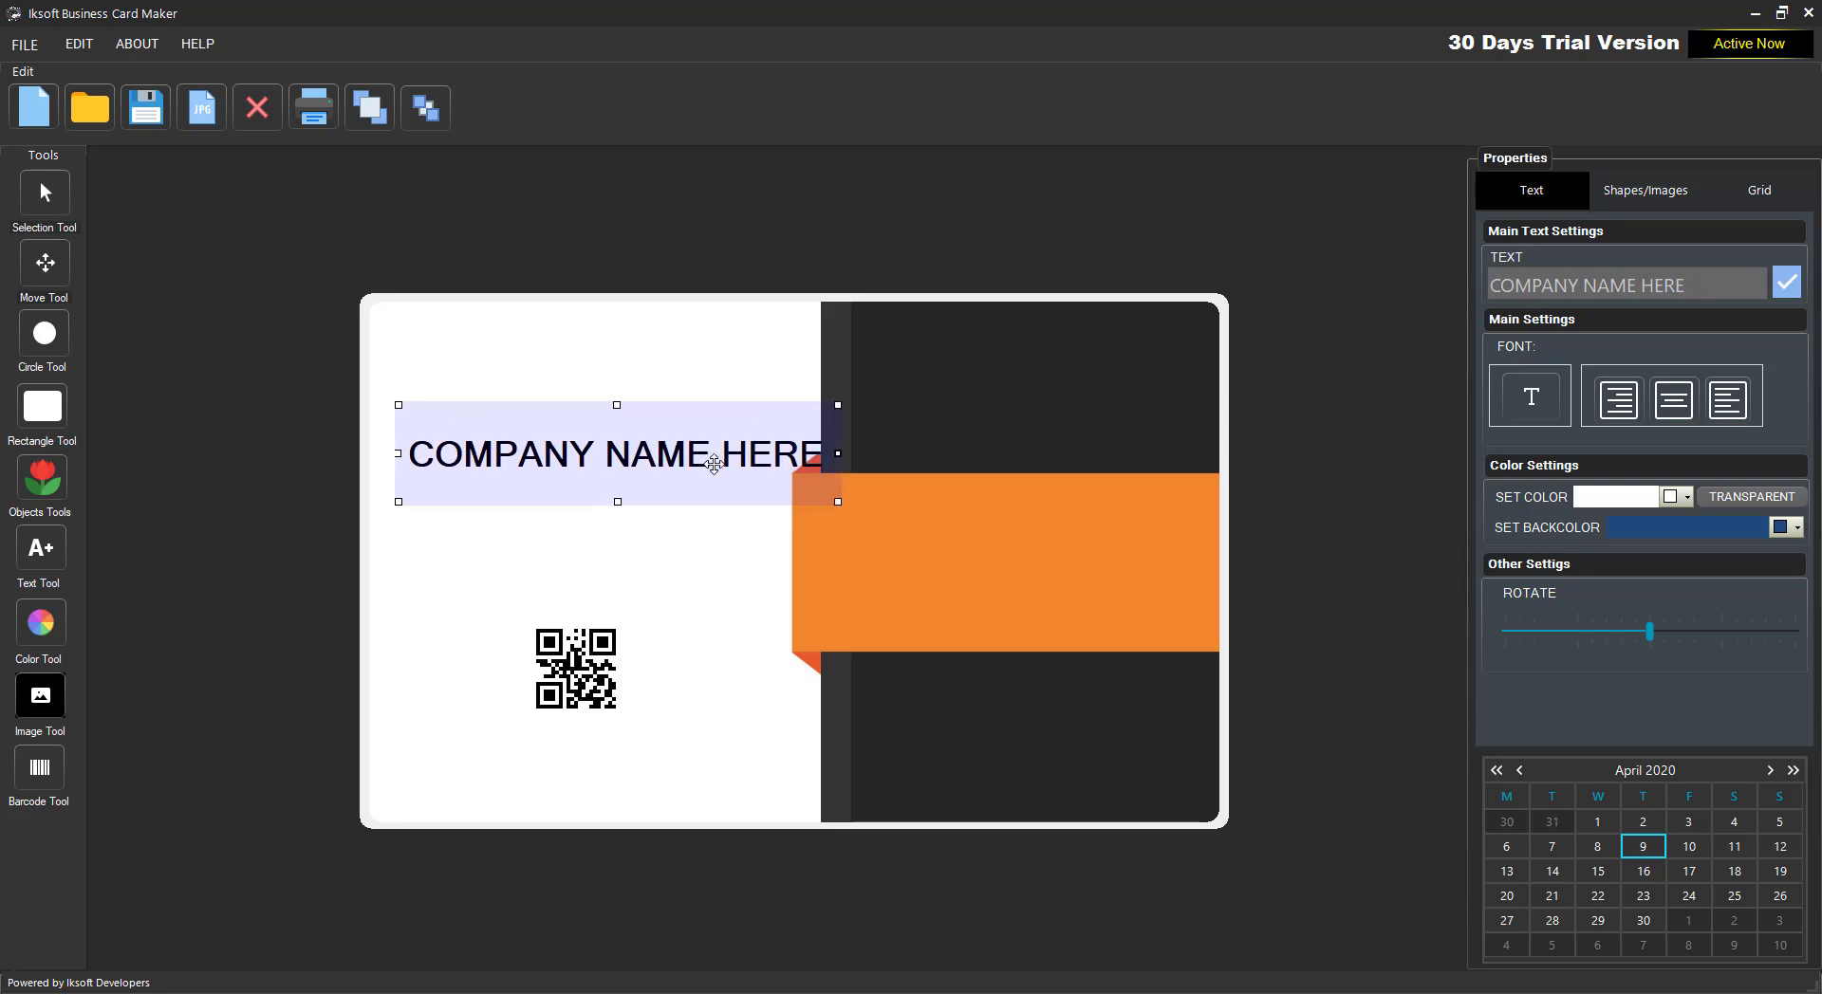
{"action": "left_click_drag", "start_coordinate": [711, 462], "coordinate": [596, 482]}
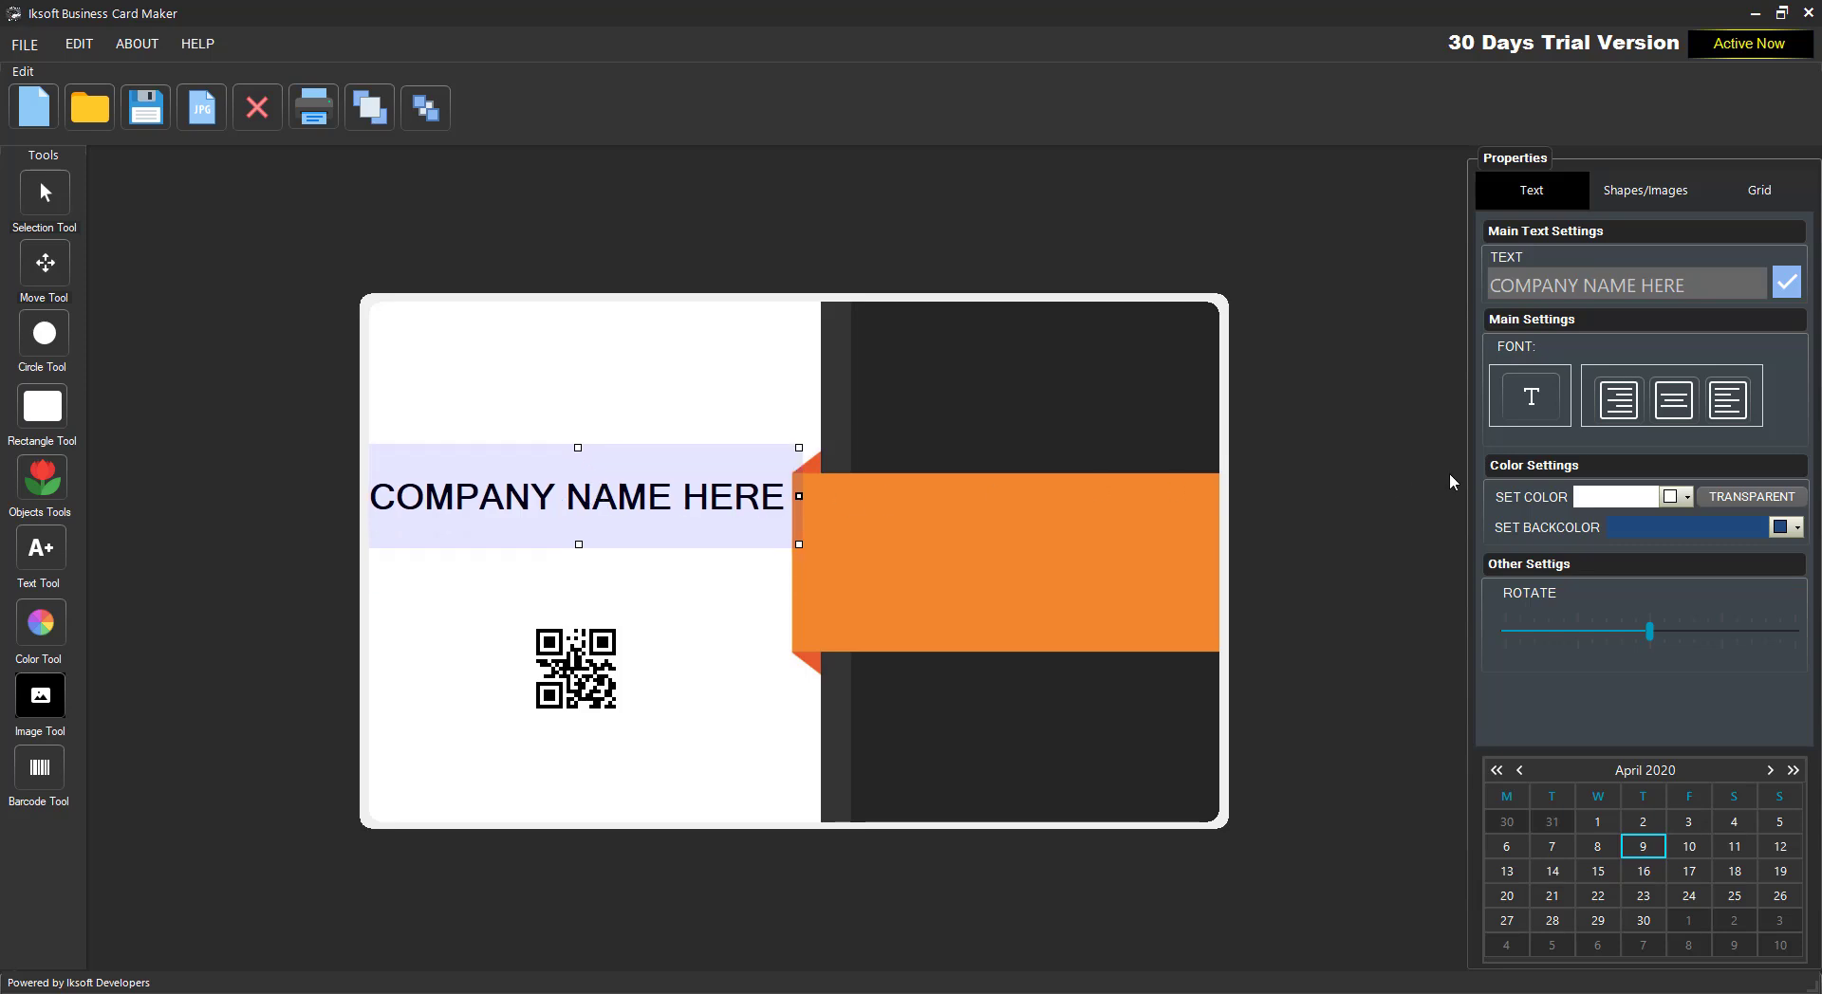
- Set the company name's font to Arial Black at size 24 and narrow its box to fit within the white area
{"action": "left_click", "coordinate": [1524, 407]}
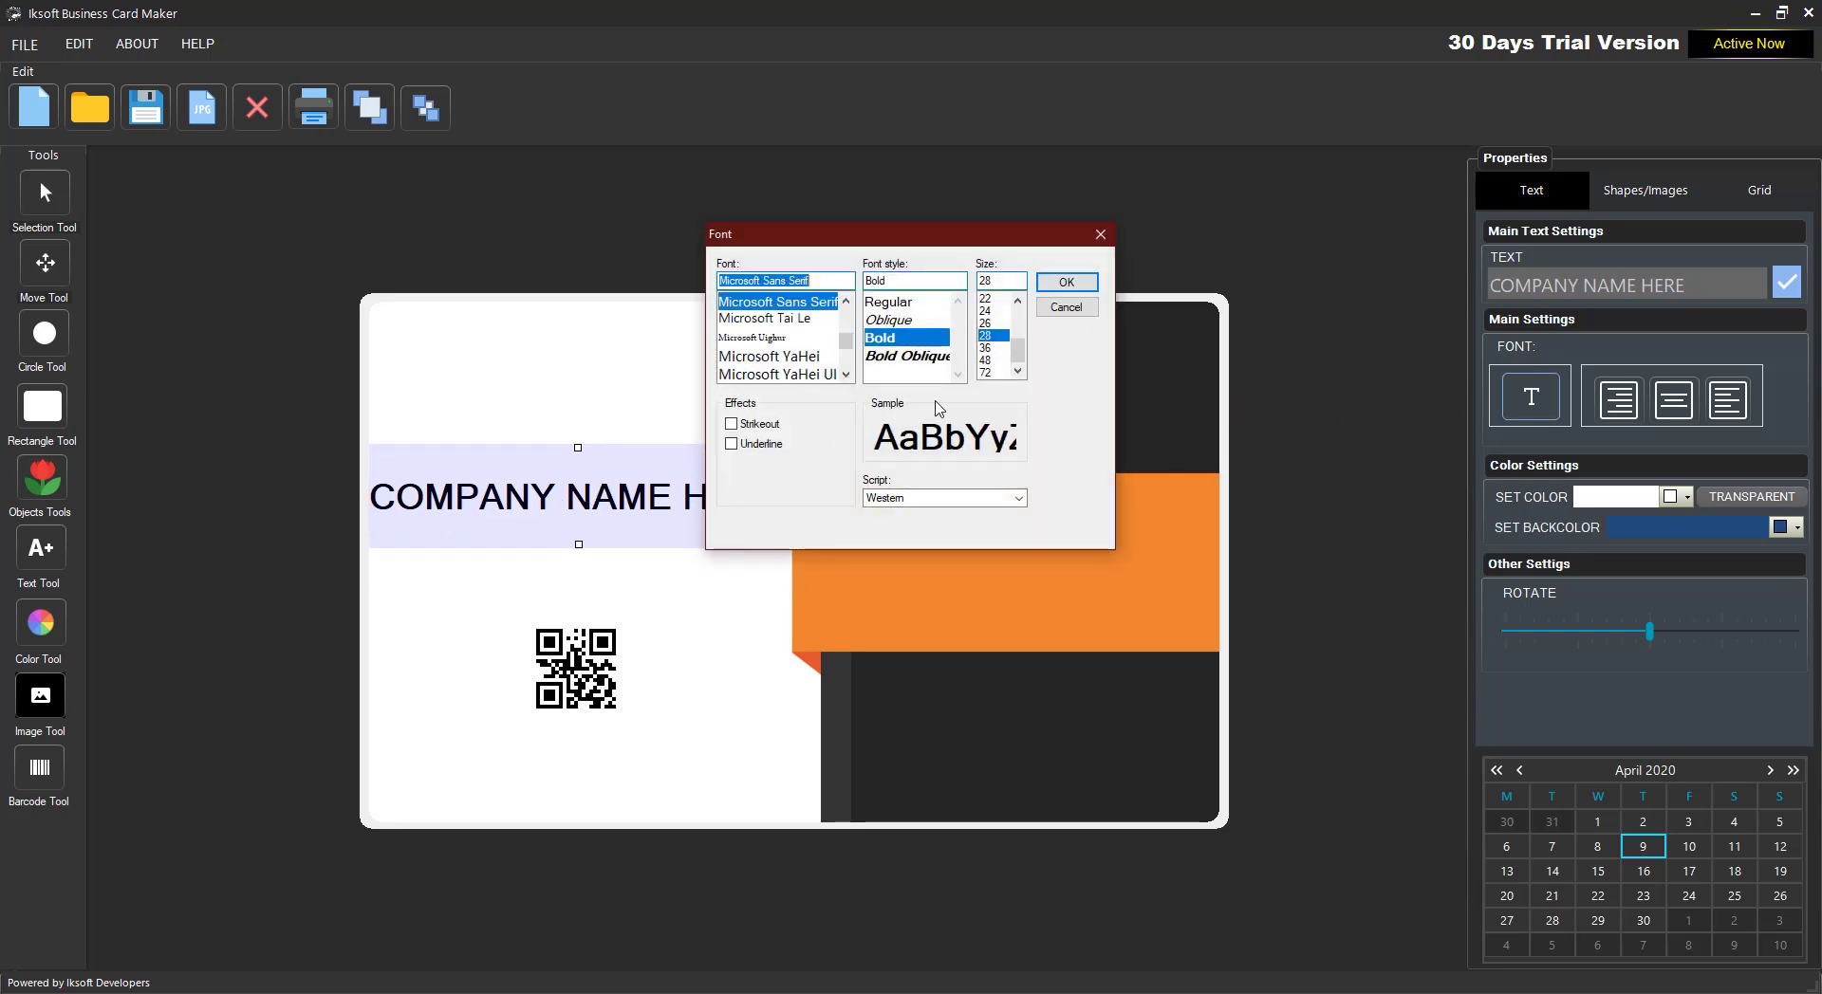
{"action": "left_click", "coordinate": [986, 310]}
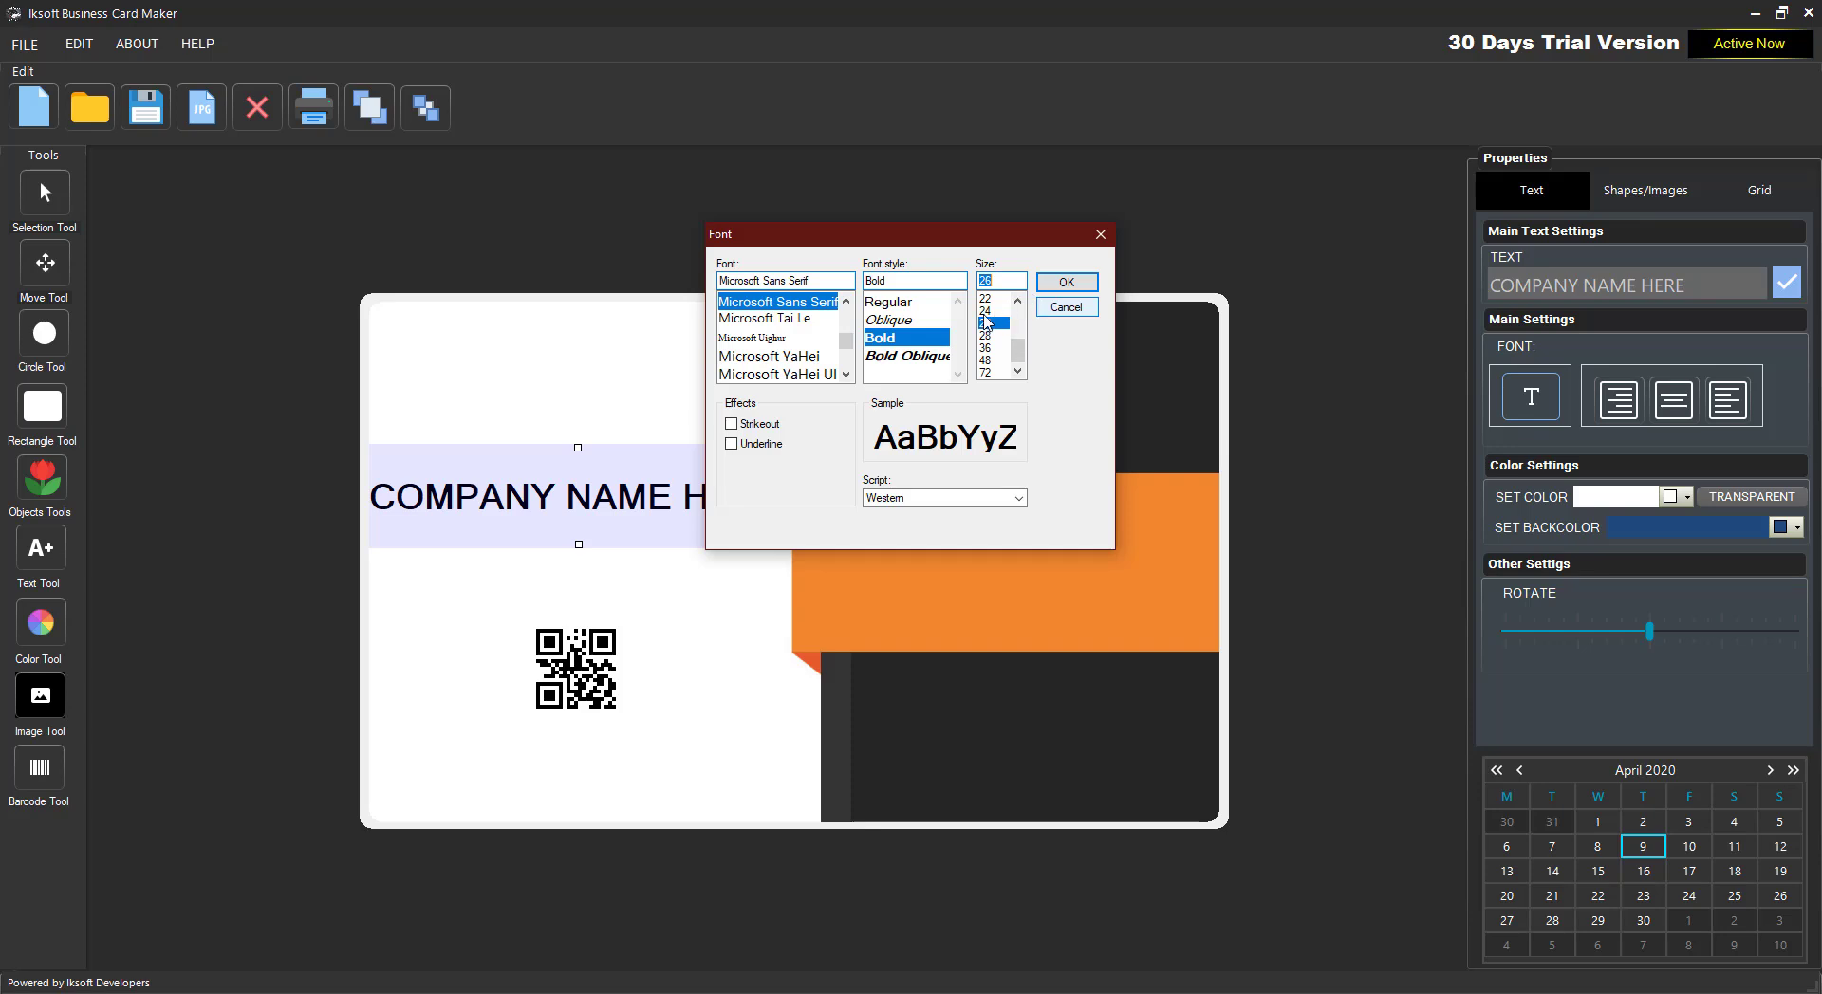
{"action": "left_click", "coordinate": [1064, 283]}
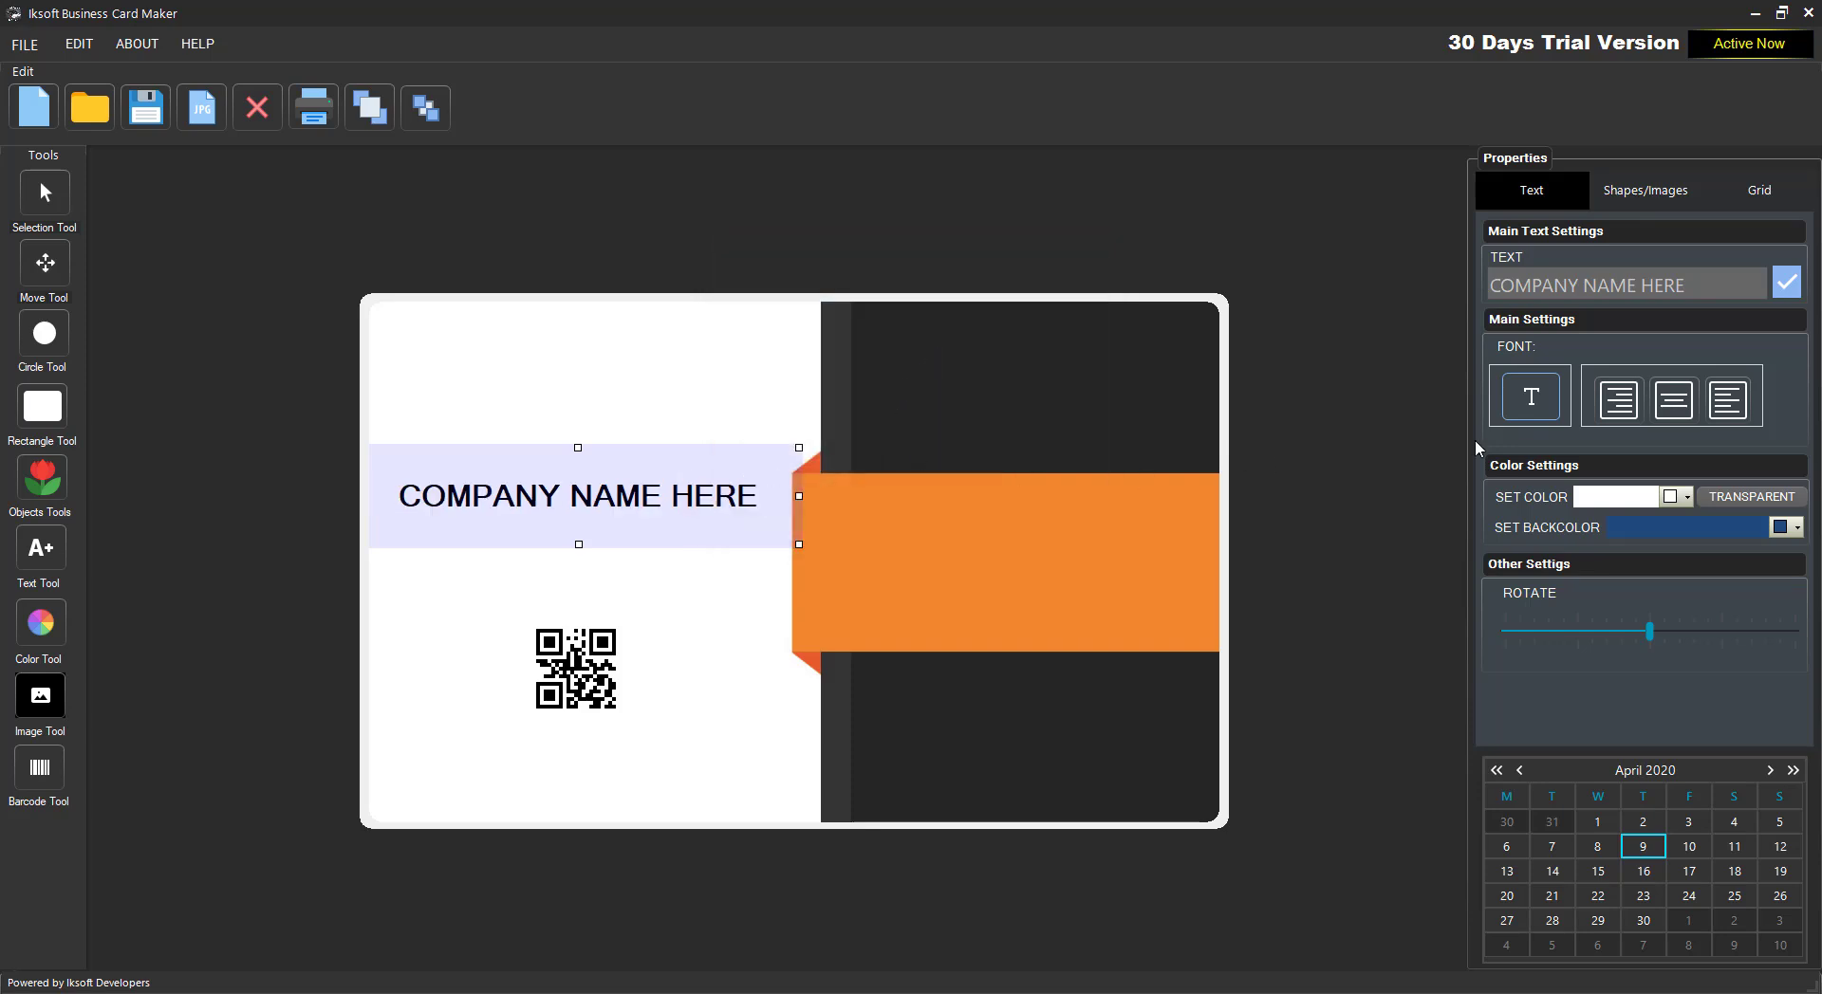
{"action": "left_click", "coordinate": [1535, 406]}
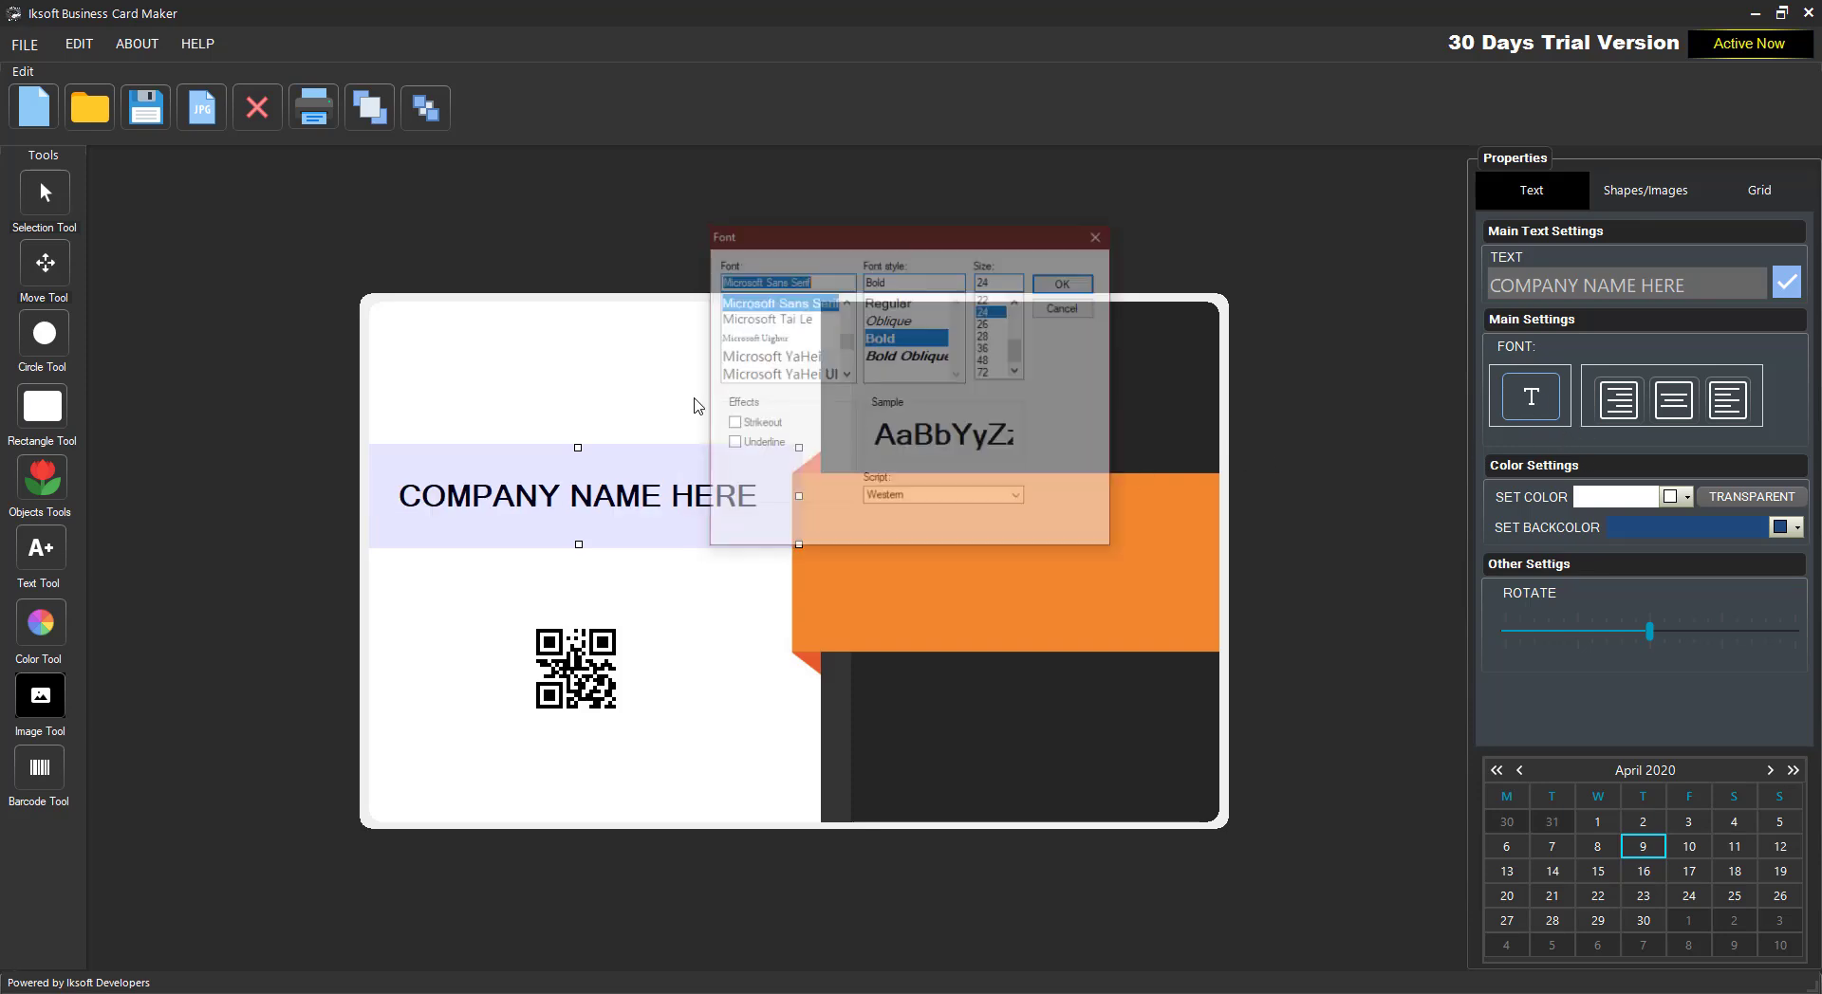
{"action": "left_click", "coordinate": [880, 344]}
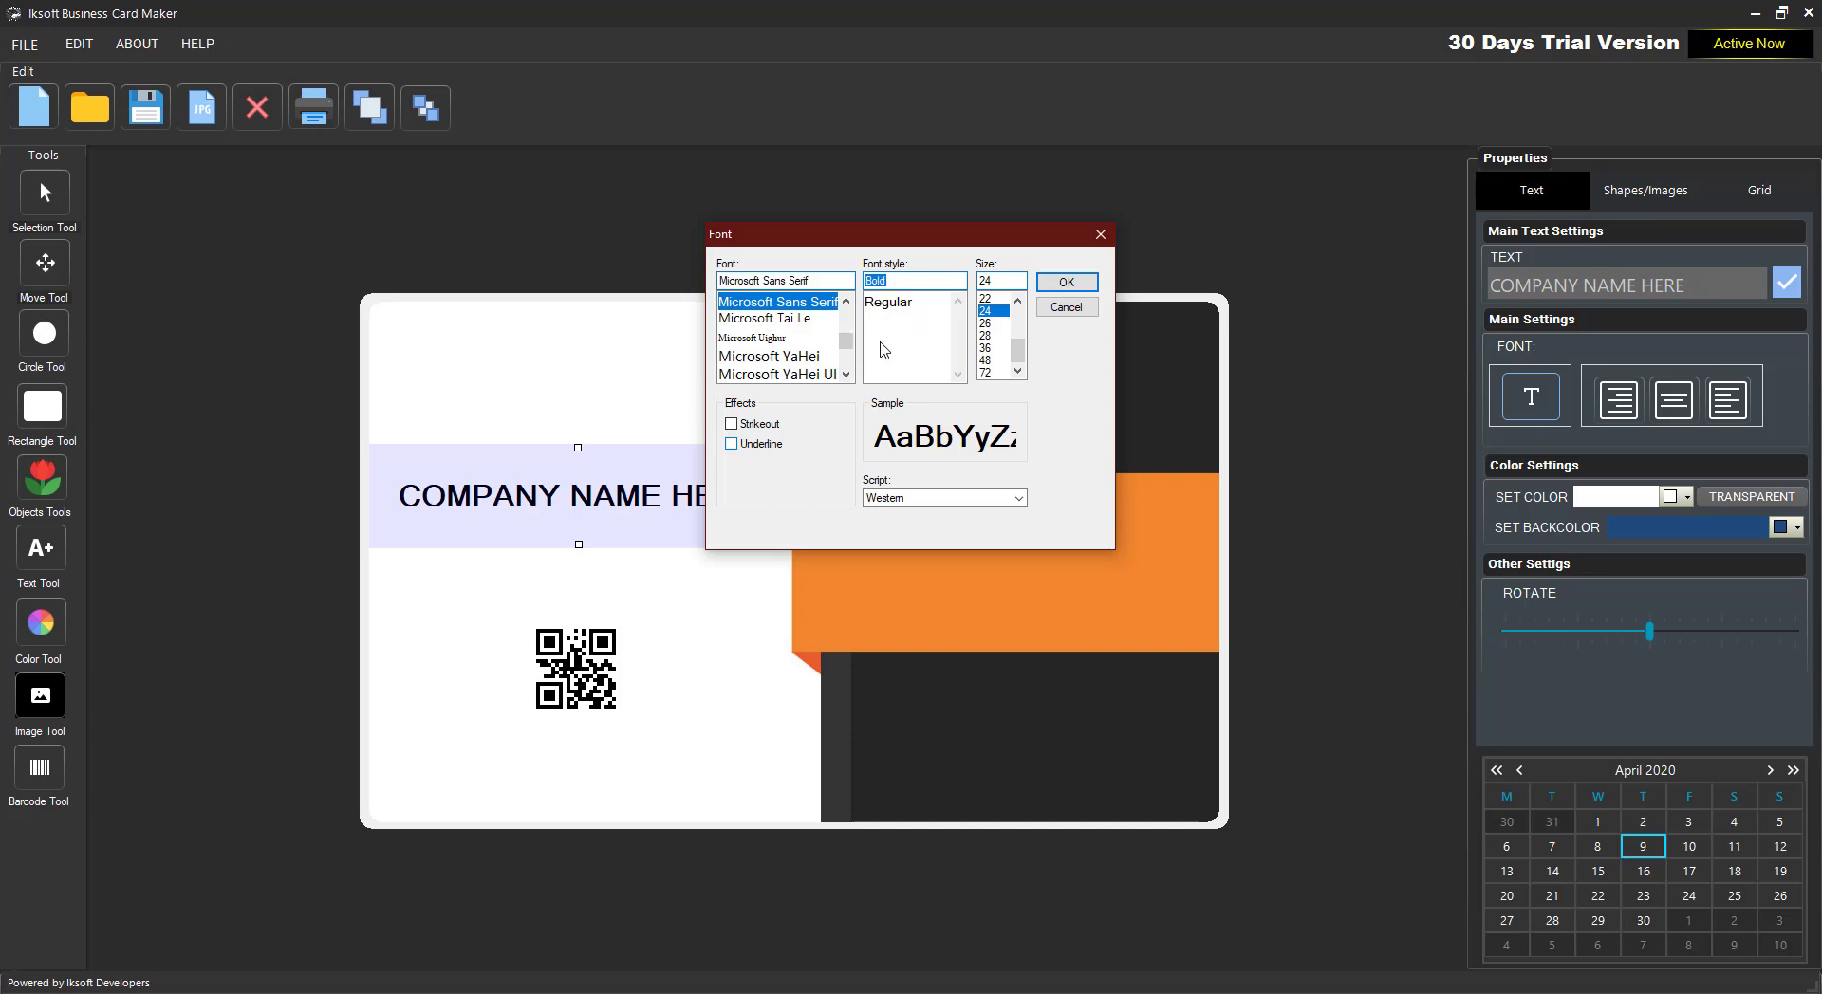
{"action": "left_click", "coordinate": [828, 280]}
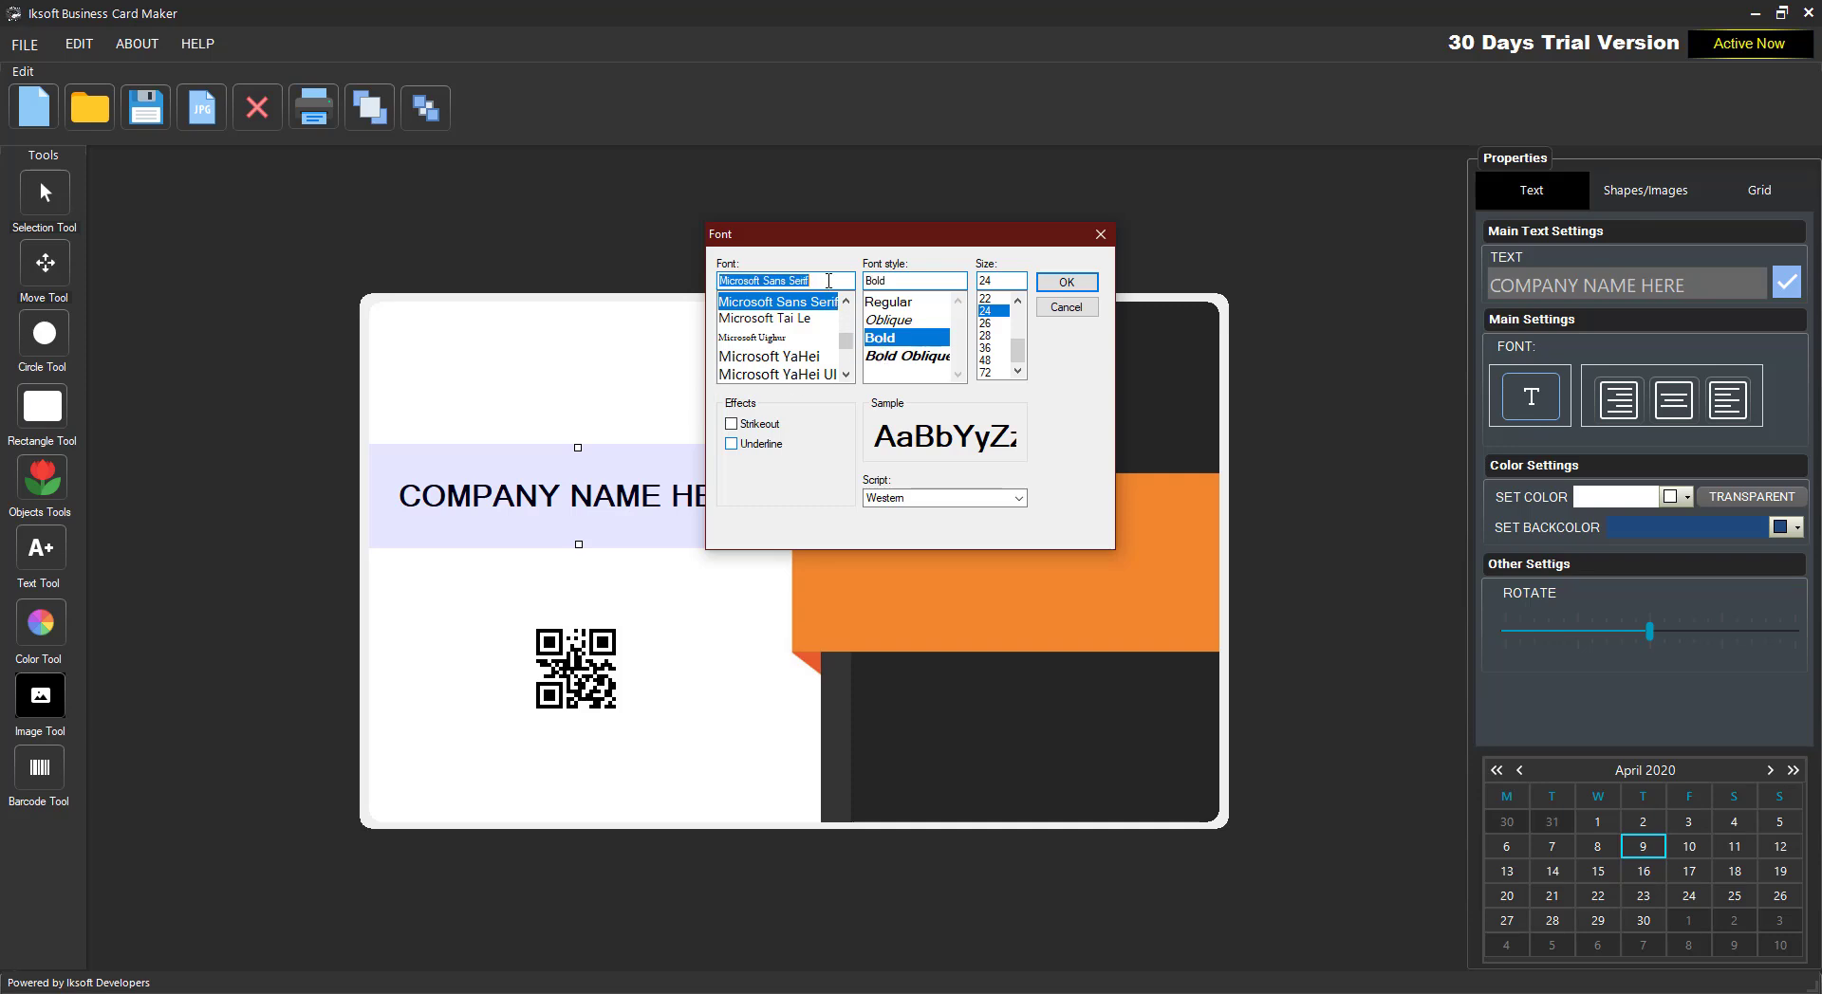
{"action": "type", "text": "Arial"}
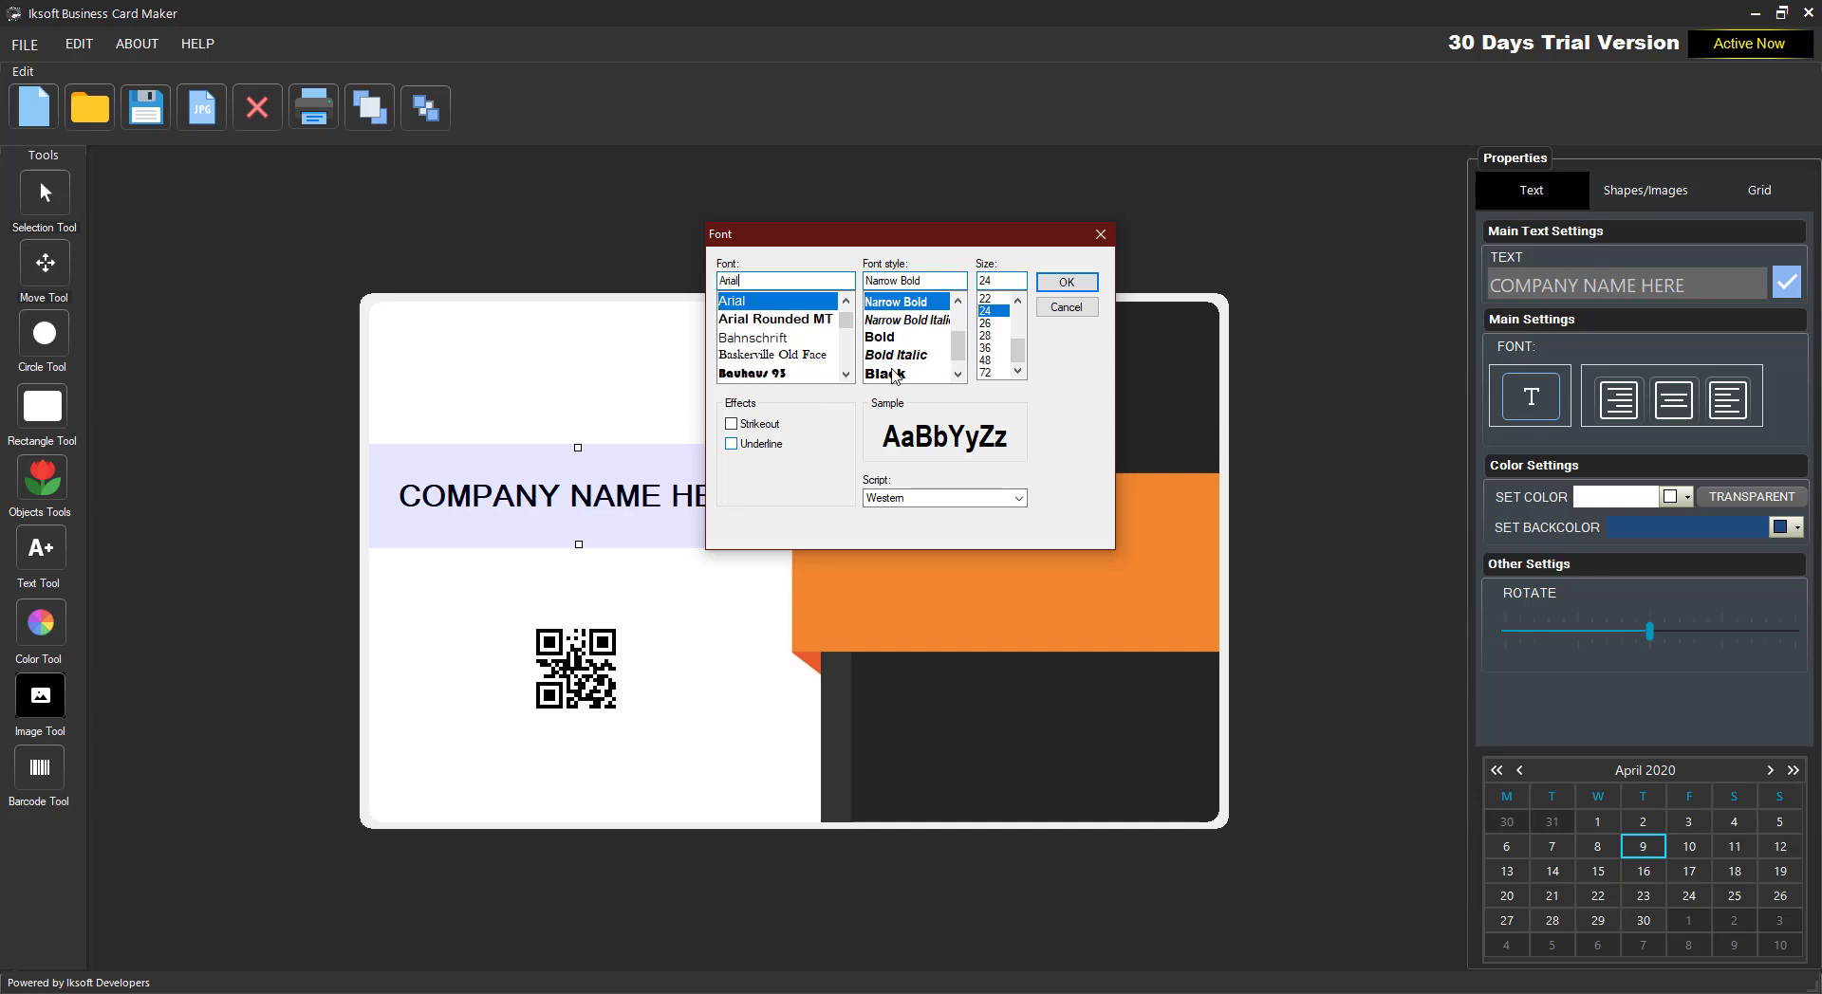
{"action": "left_click", "coordinate": [893, 374]}
{"action": "left_click", "coordinate": [1064, 282]}
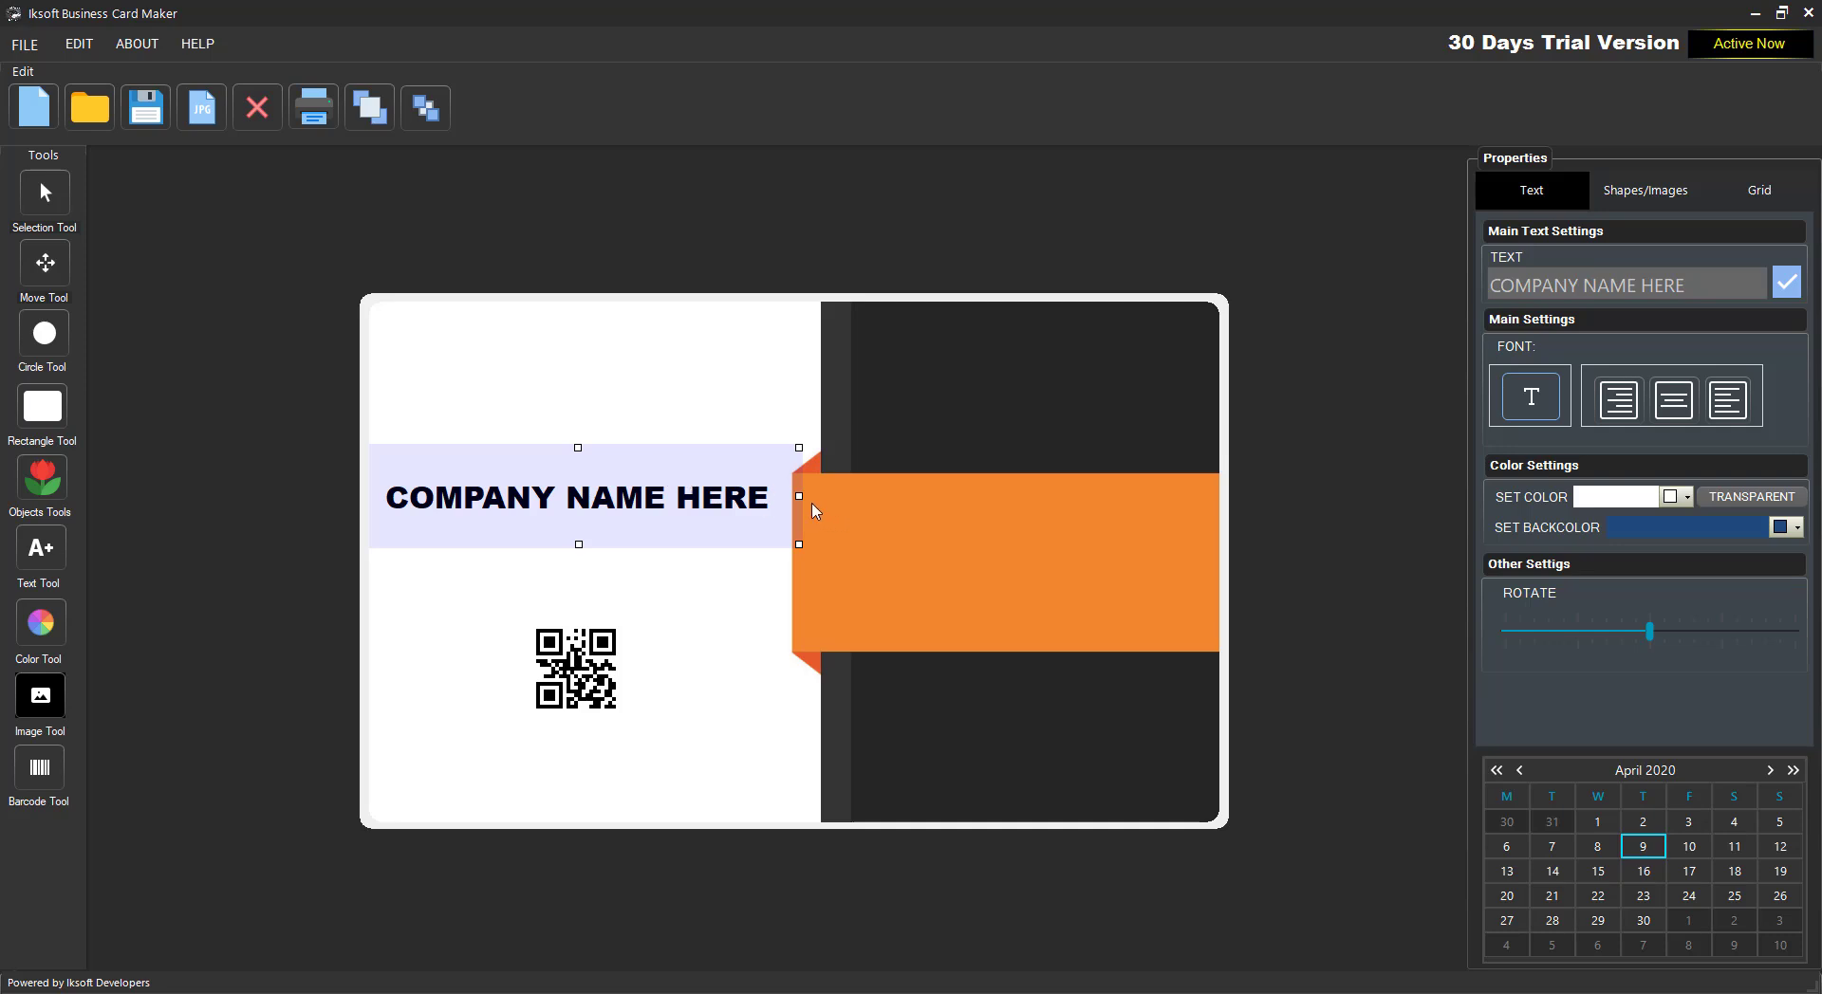
{"action": "left_click_drag", "start_coordinate": [785, 501], "coordinate": [696, 512]}
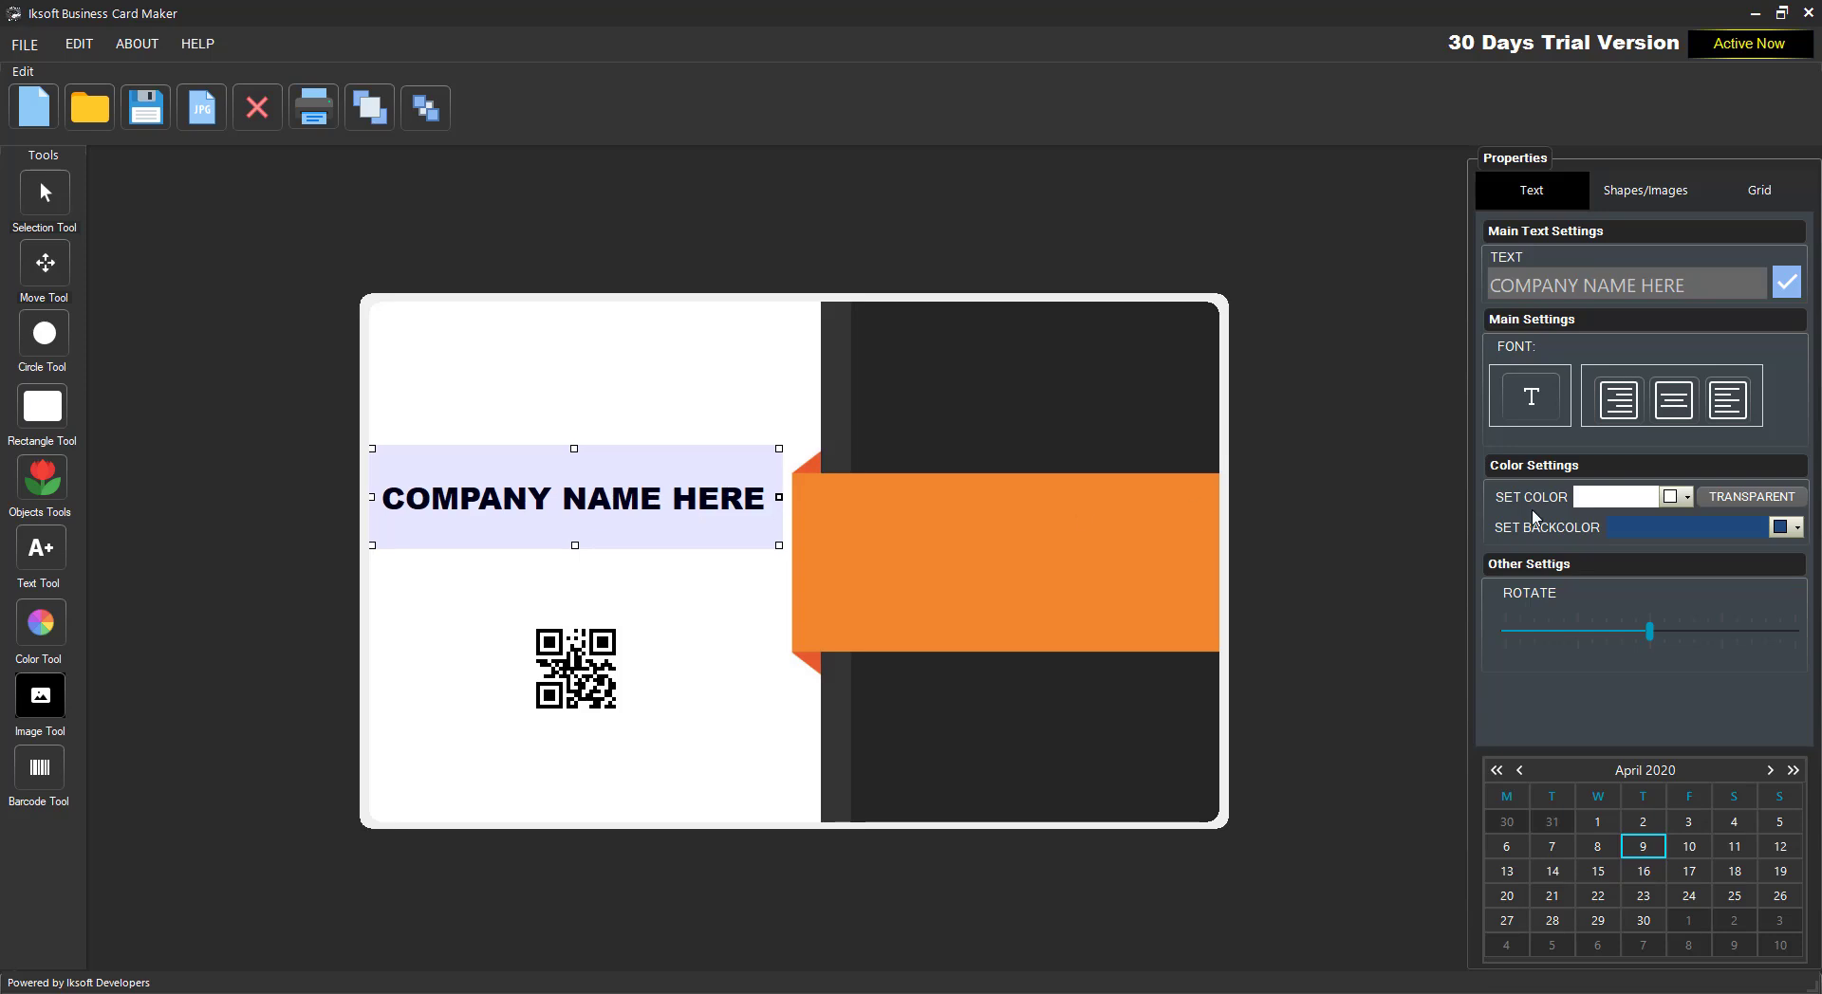
- Color the company name text orange and reduce its box height to fit closely around the line
{"action": "left_click", "coordinate": [1670, 498]}
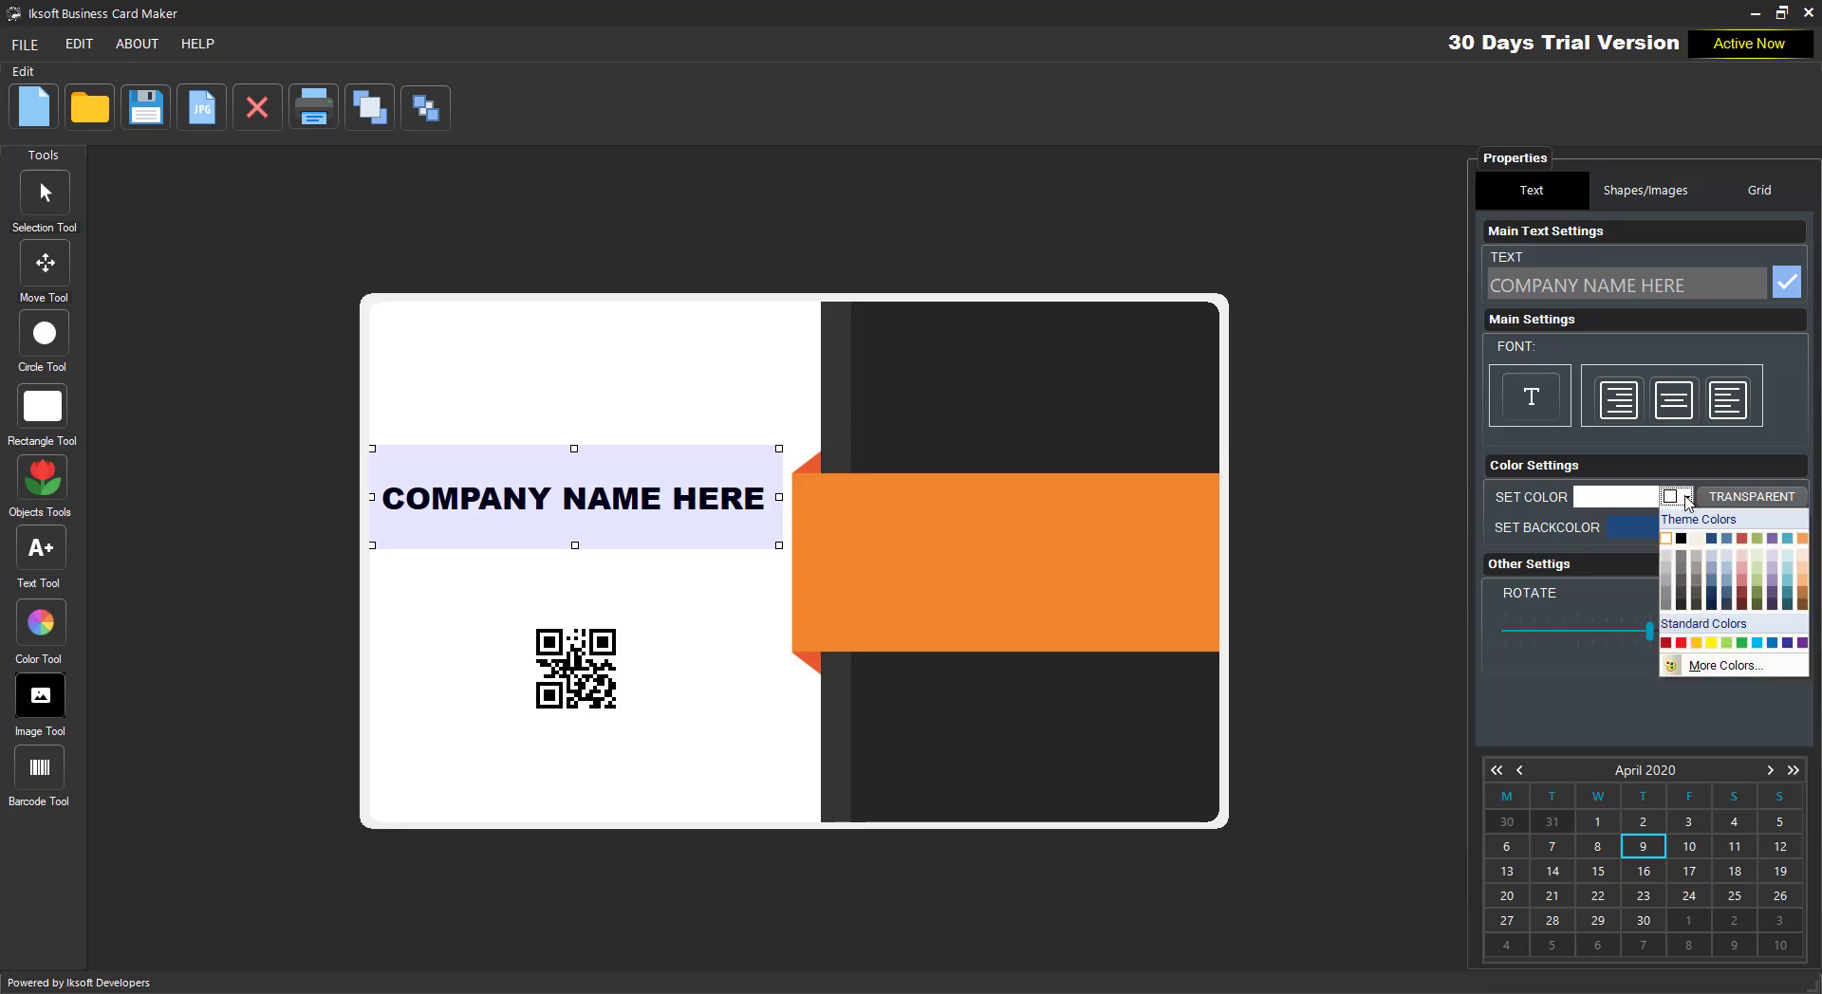
{"action": "left_click", "coordinate": [1801, 539]}
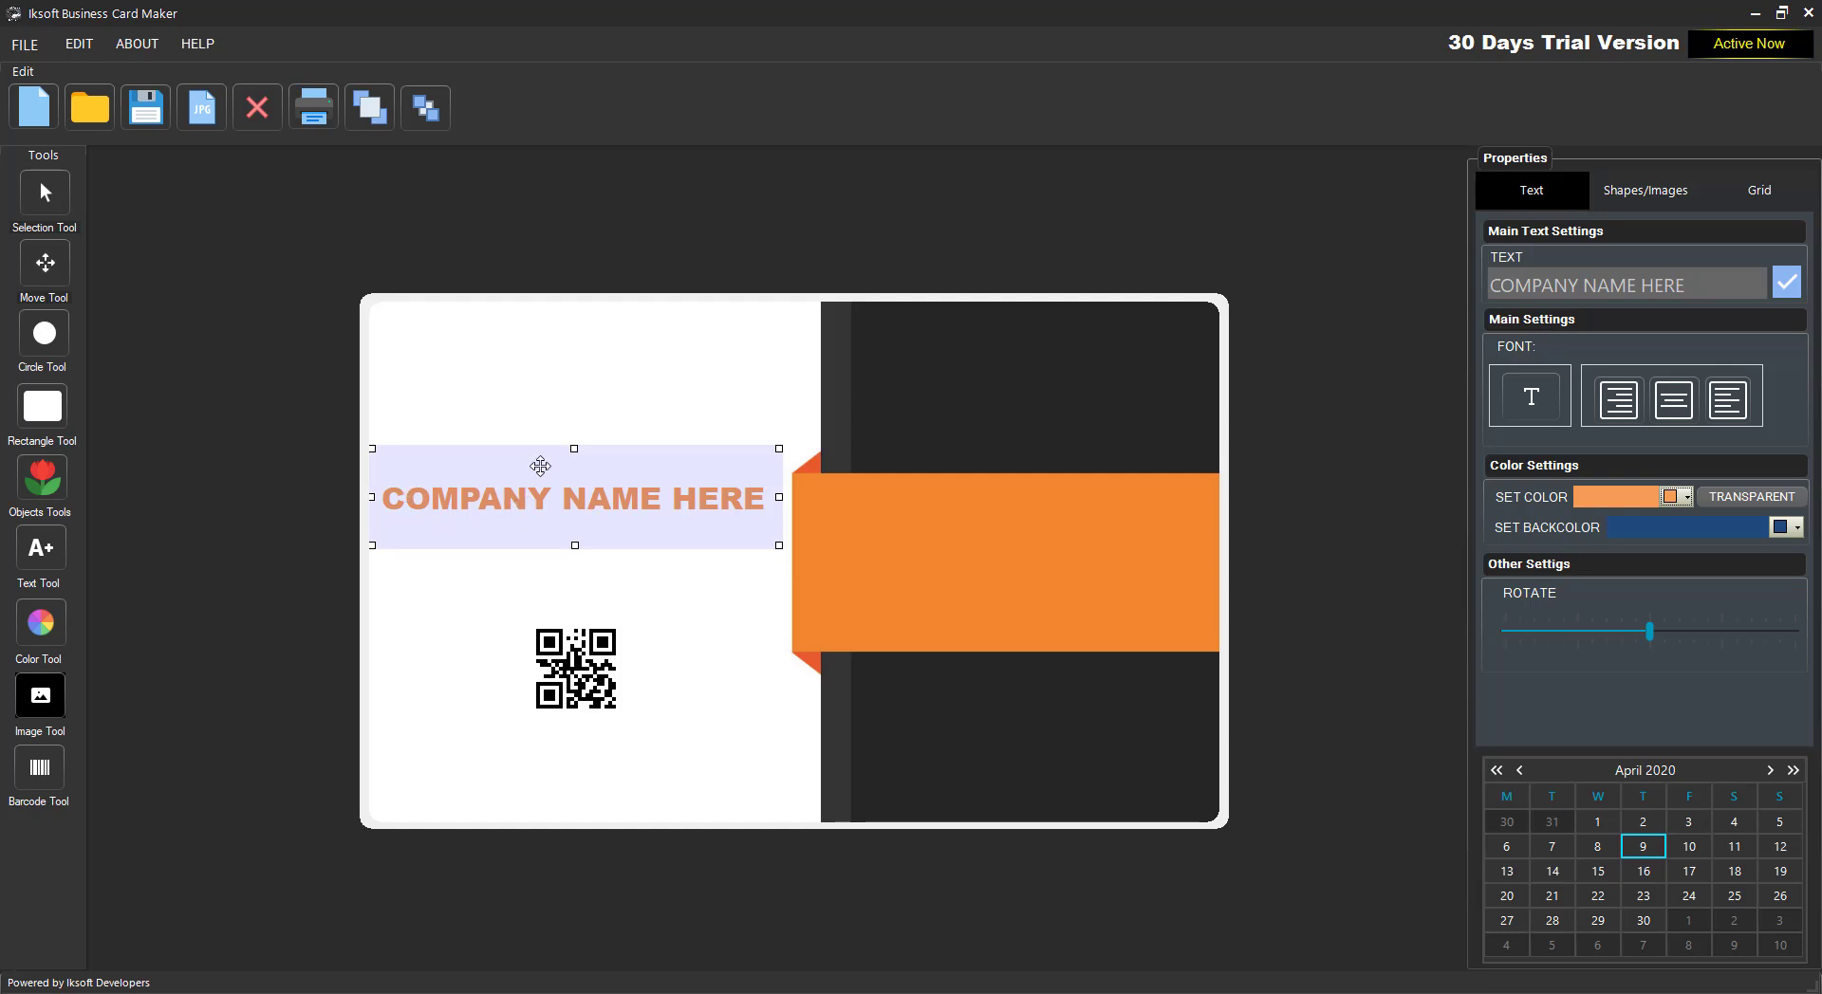
{"action": "left_click_drag", "start_coordinate": [575, 452], "coordinate": [563, 526]}
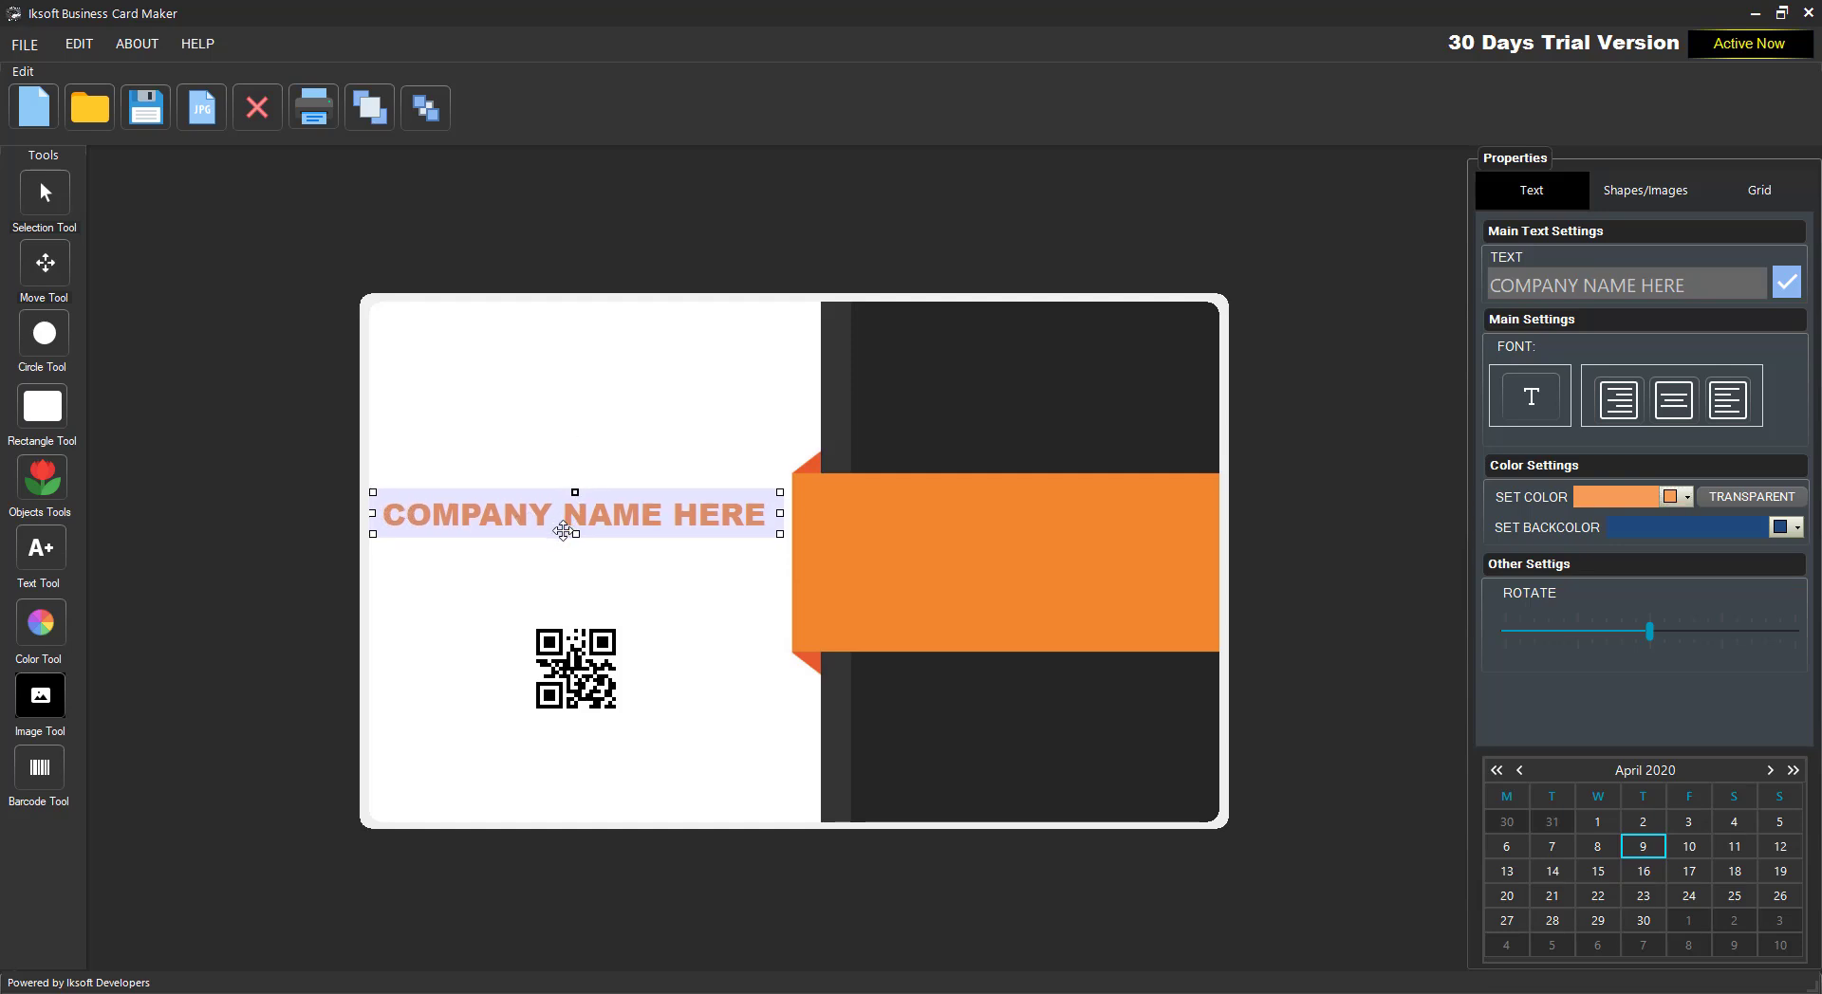
- Nudge the QR code slightly up and to the right, and recolor the company name dark gray
{"action": "left_click", "coordinate": [569, 655]}
{"action": "left_click_drag", "start_coordinate": [571, 627], "coordinate": [587, 610]}
{"action": "left_click", "coordinate": [565, 506]}
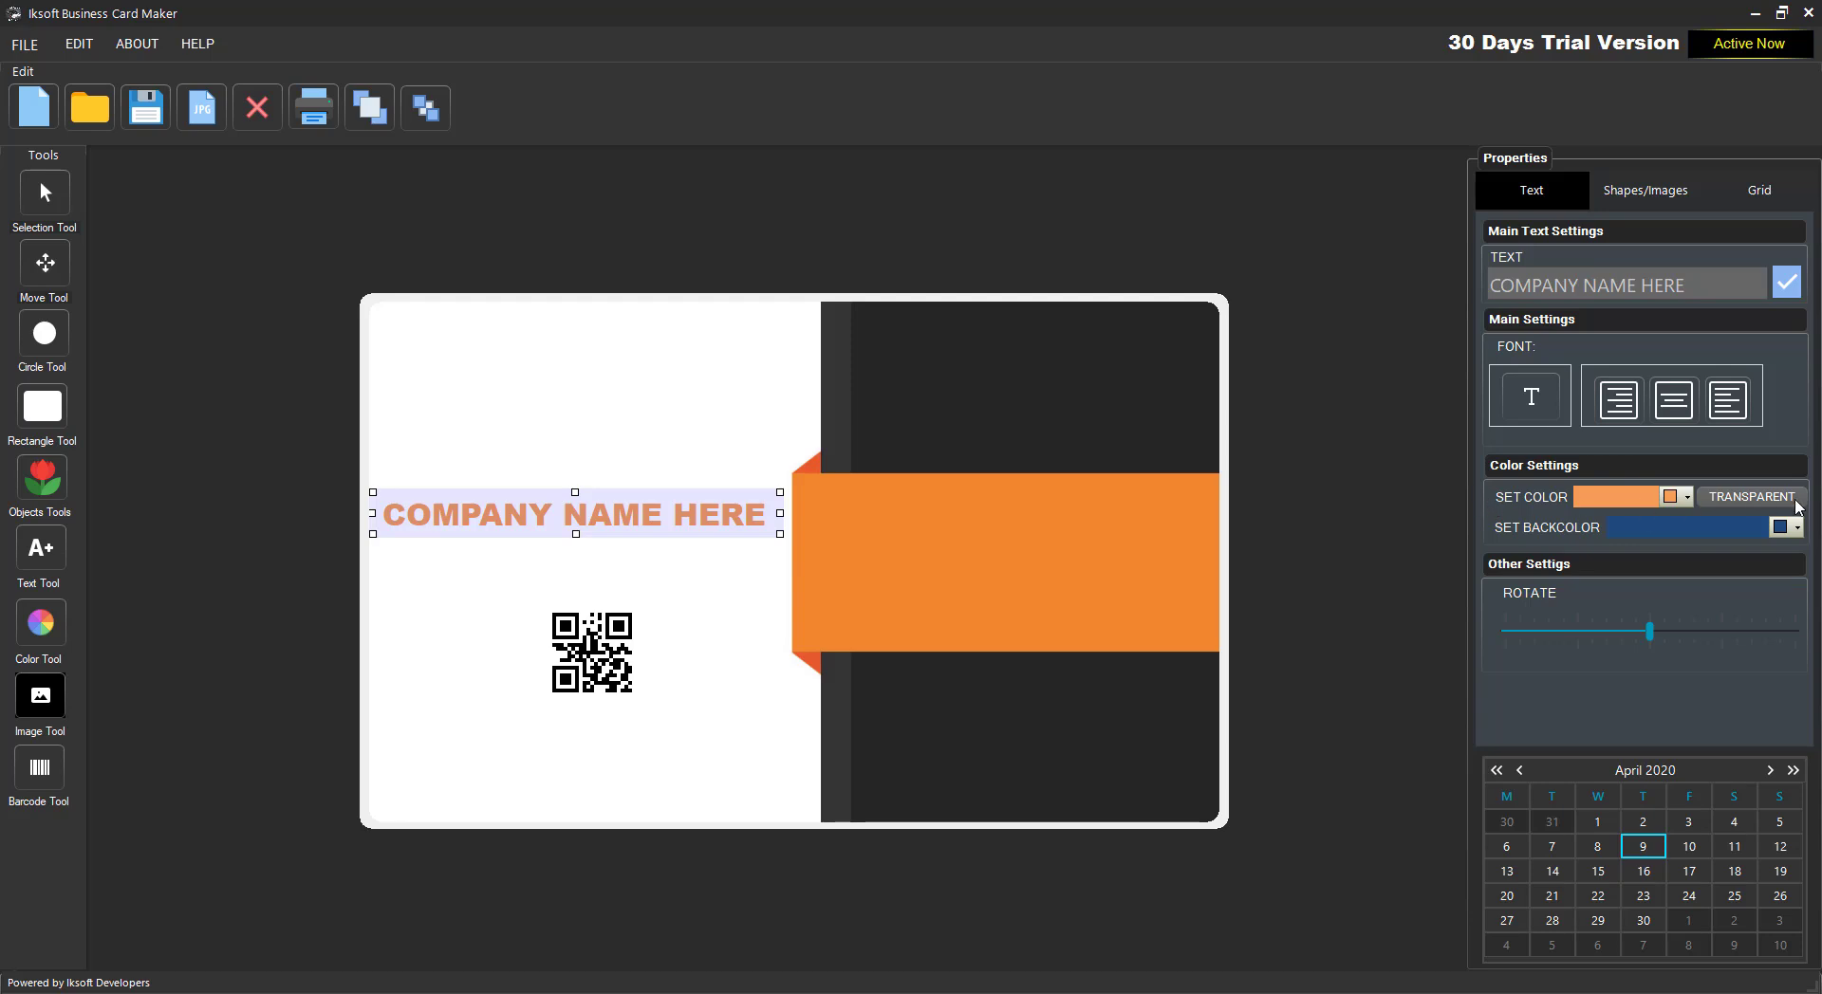
{"action": "left_click", "coordinate": [1688, 500]}
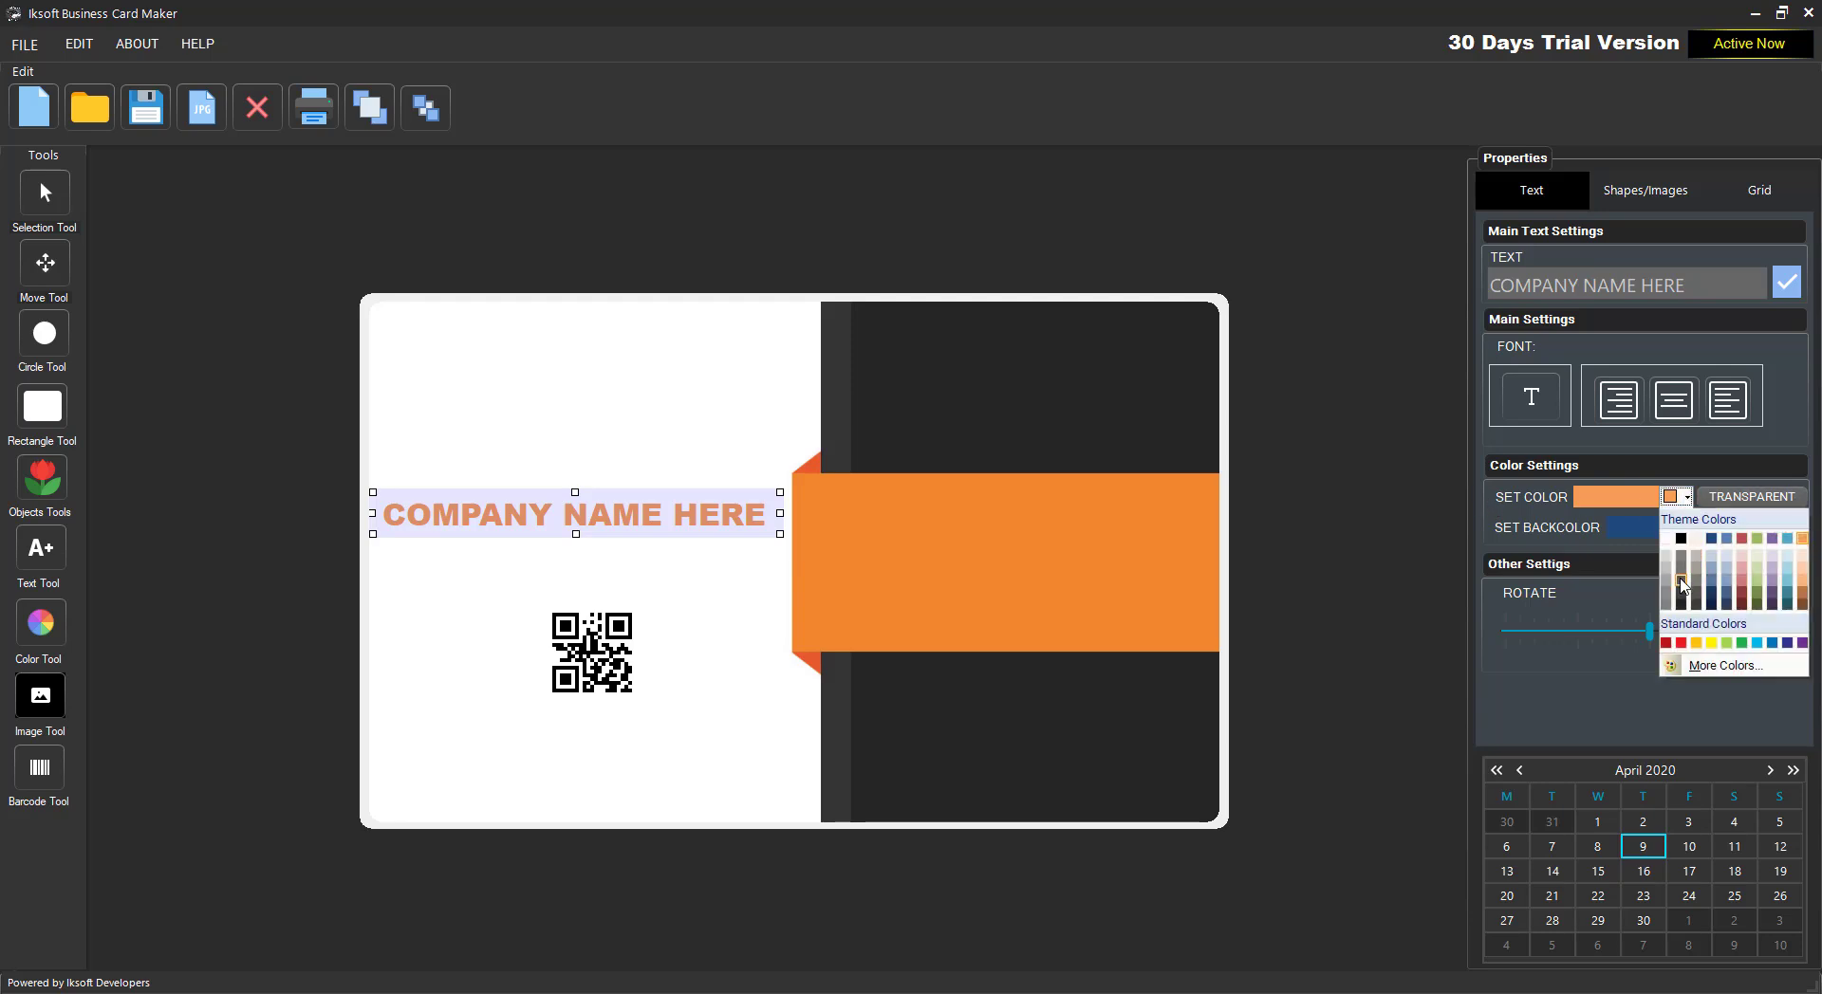
{"action": "left_click", "coordinate": [1680, 581]}
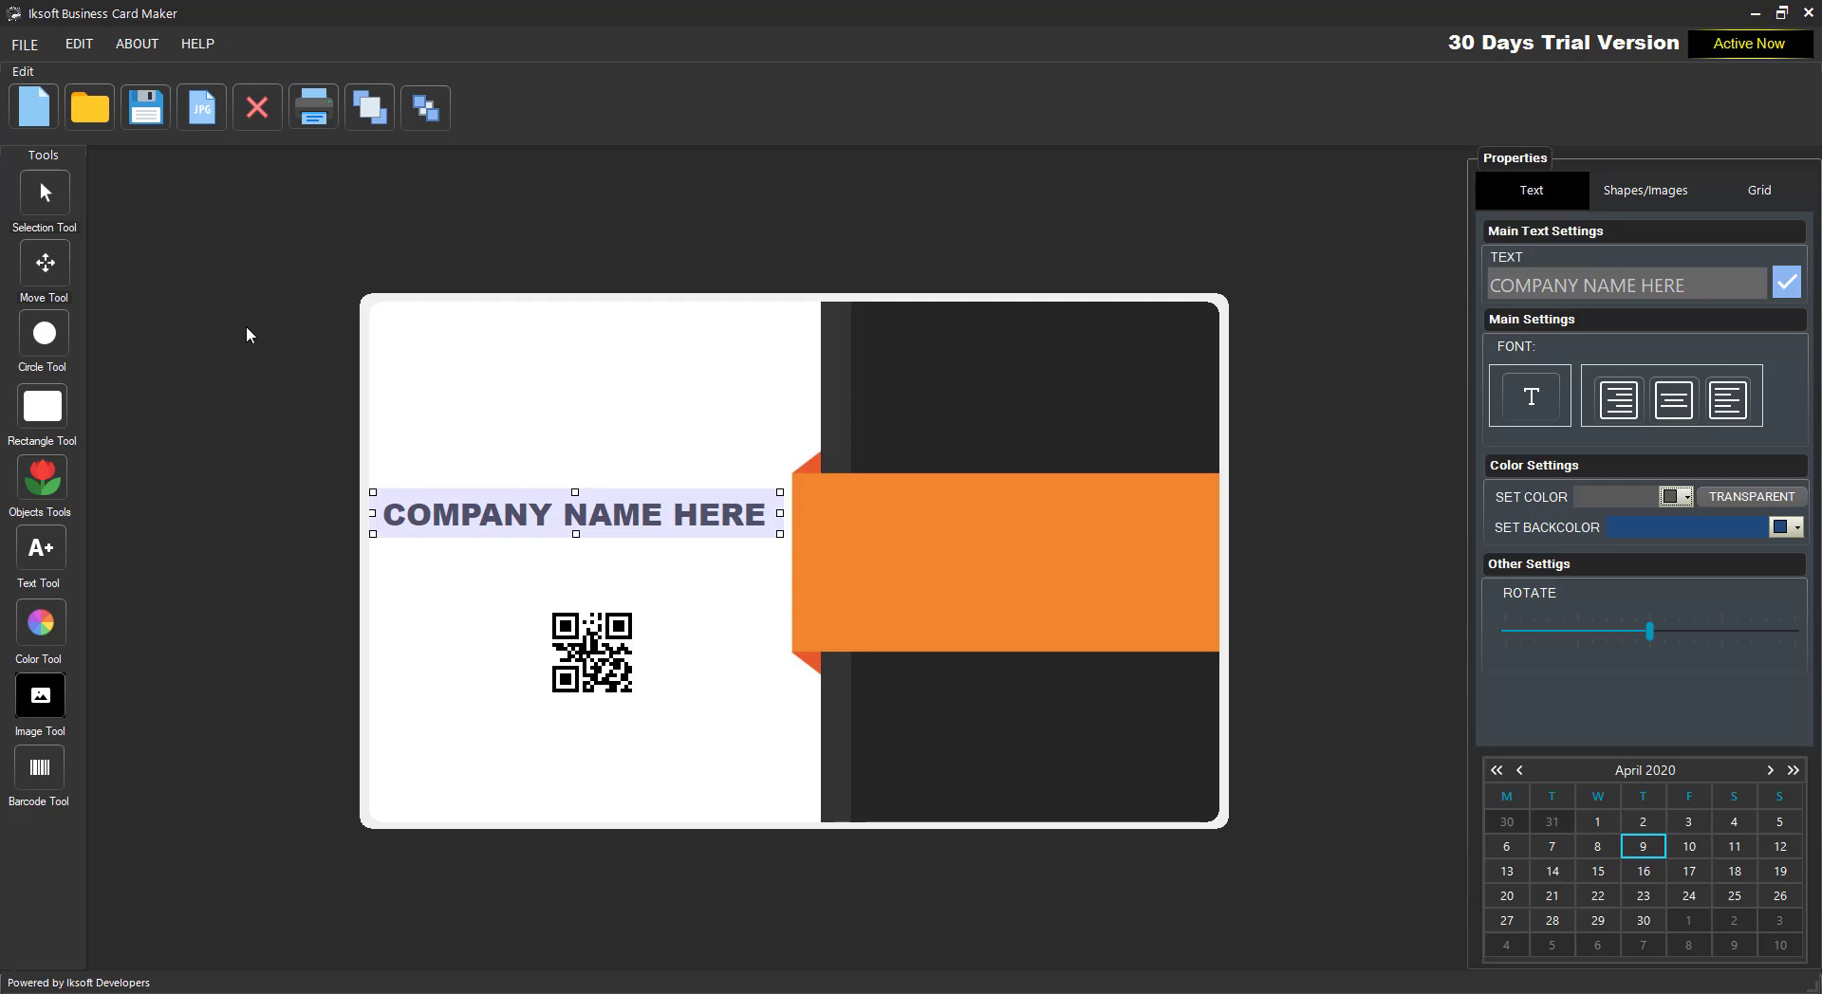
{"action": "left_click", "coordinate": [66, 270]}
{"action": "left_click", "coordinate": [57, 225]}
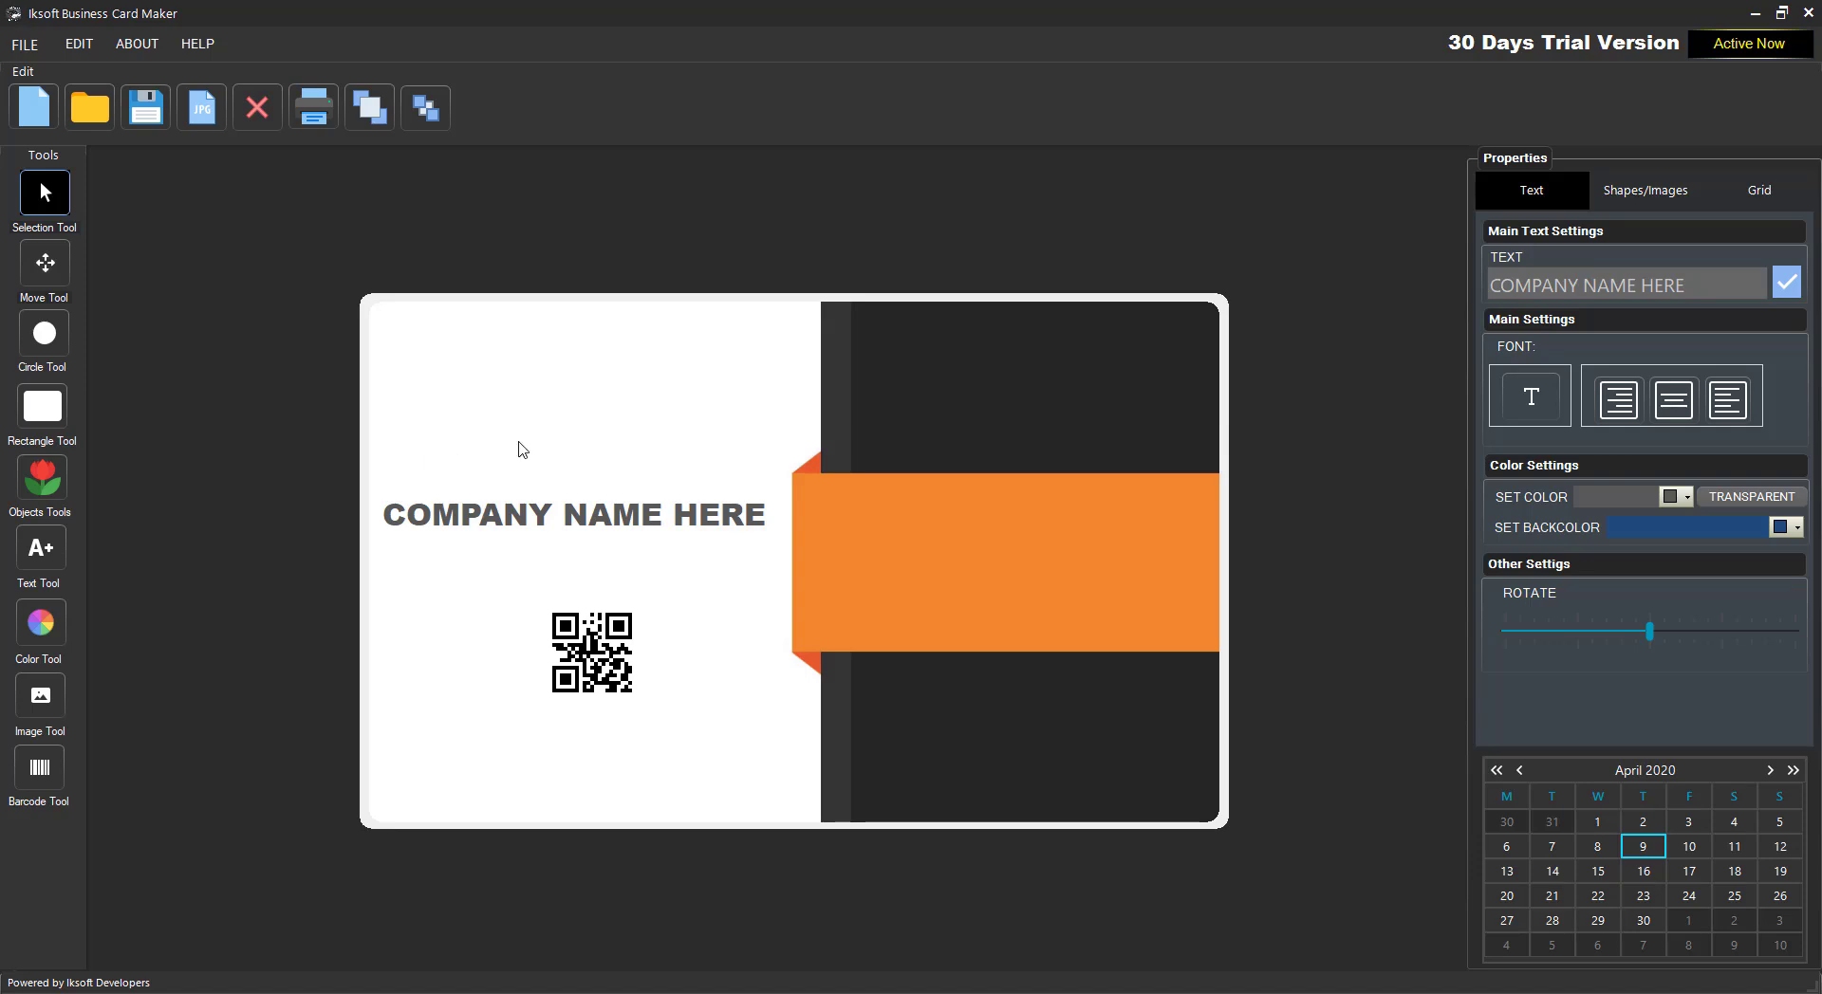
- Add a new text object directly below the company name and color it orange
{"action": "left_click", "coordinate": [41, 550]}
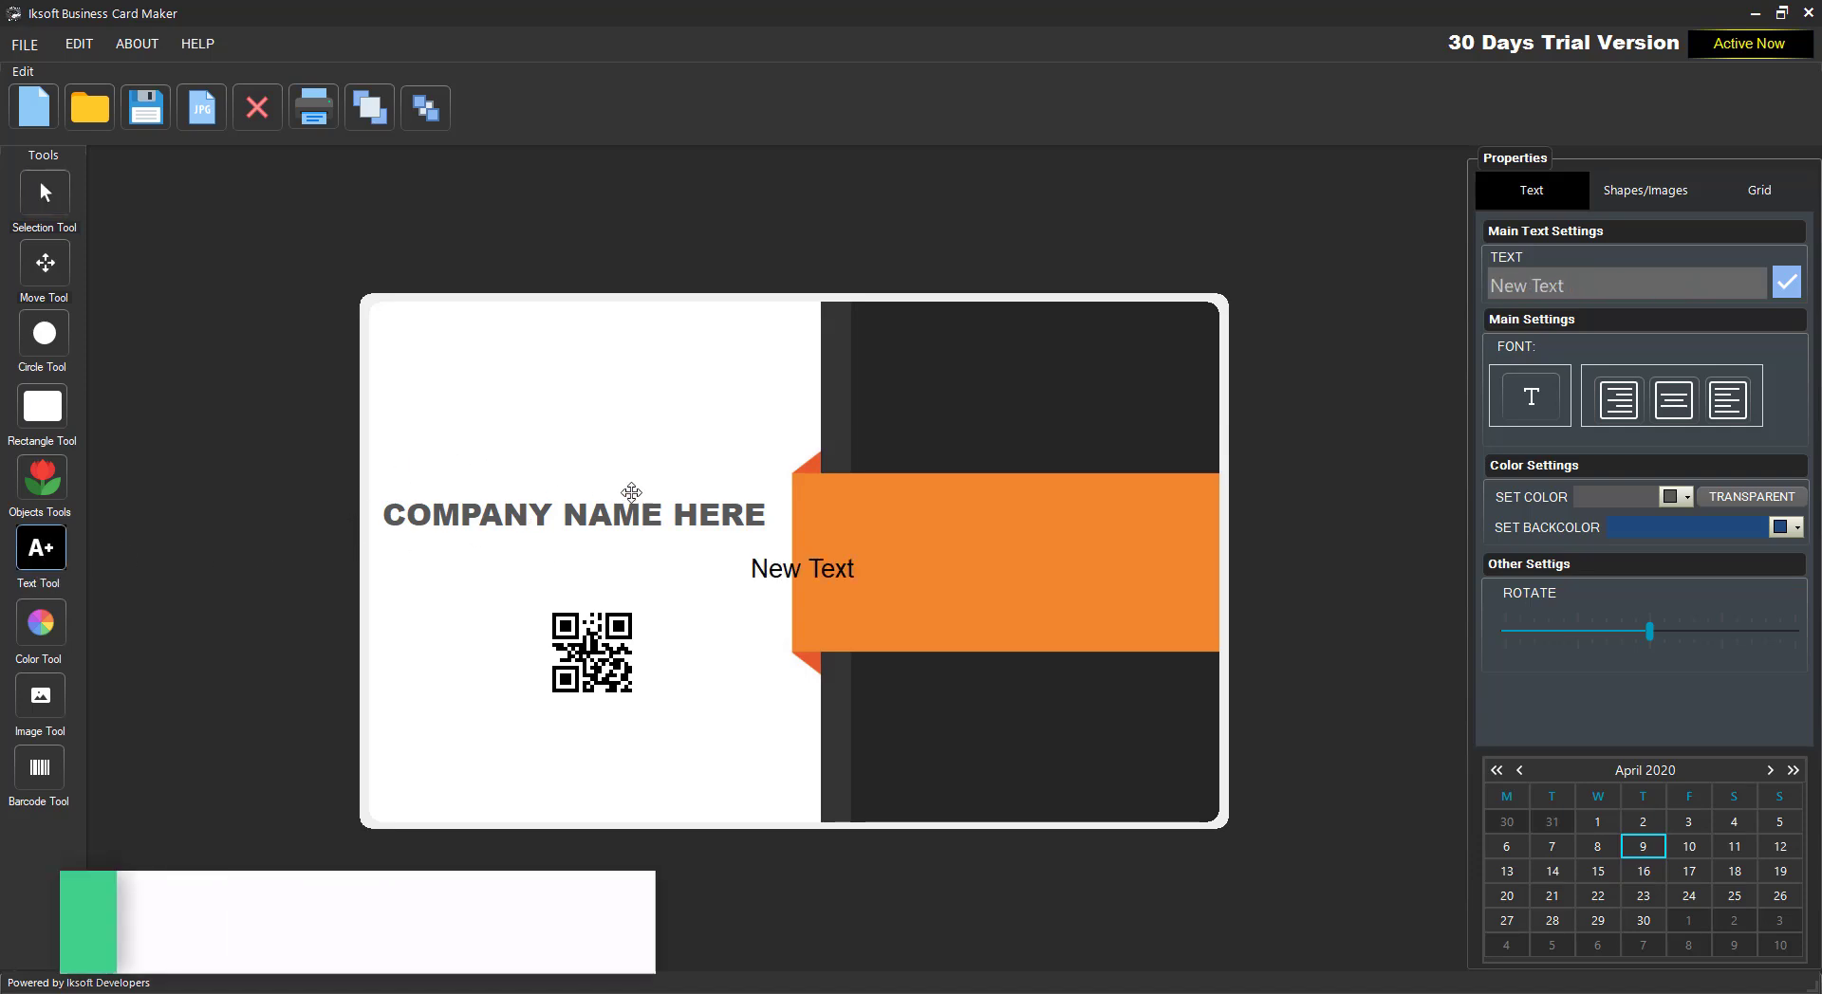
{"action": "left_click_drag", "start_coordinate": [672, 577], "coordinate": [596, 566]}
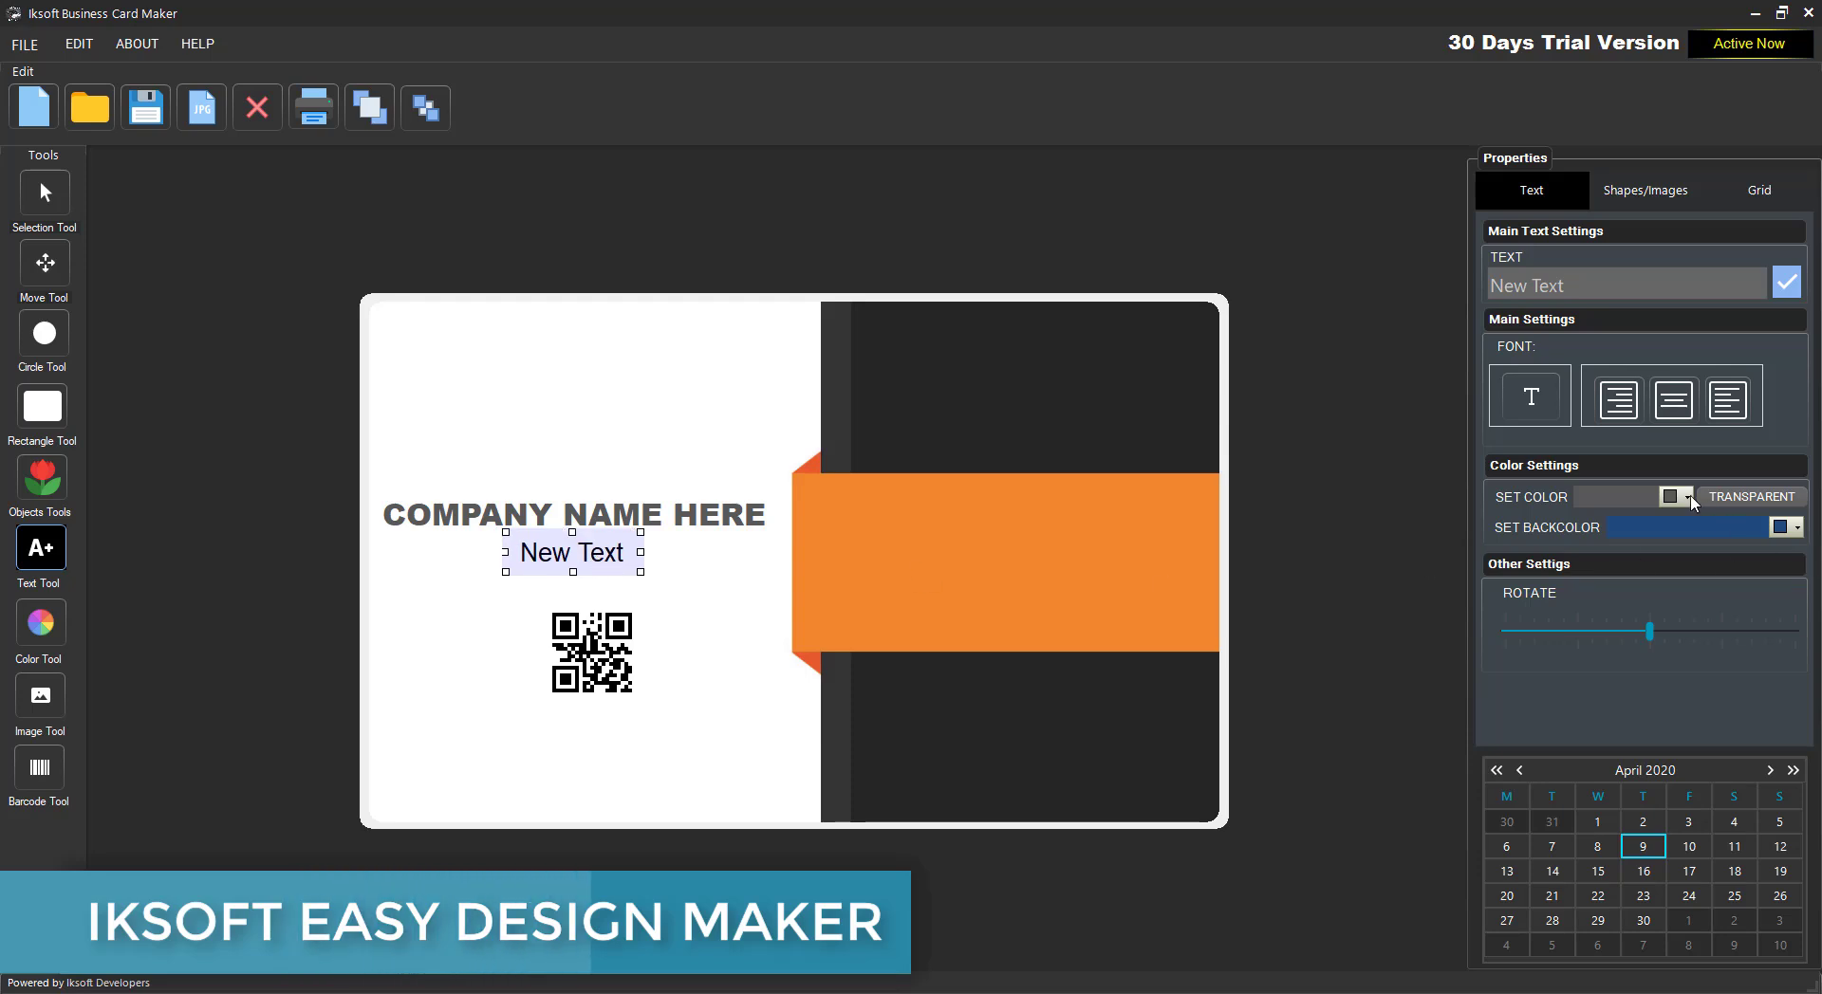
{"action": "left_click", "coordinate": [1687, 496]}
{"action": "left_click", "coordinate": [1800, 559]}
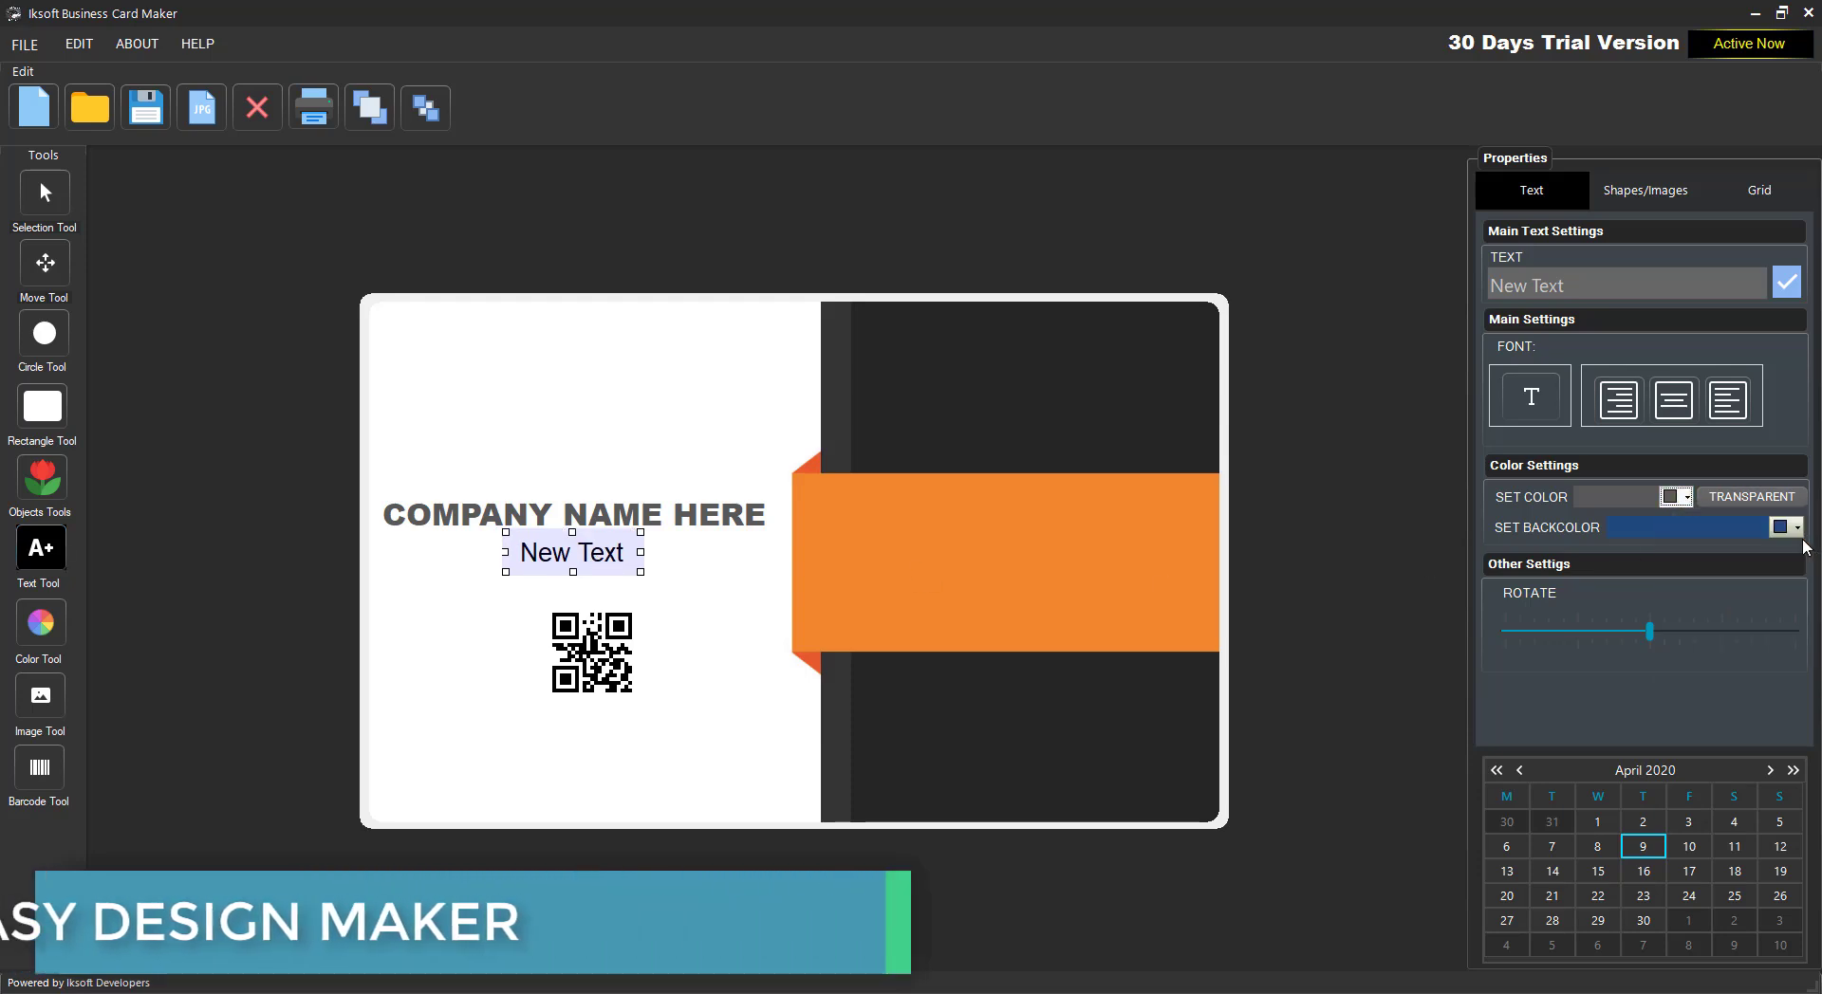
- Change the new orange text to Slowgan Here and widen its box to fit the wording on one line
{"action": "right_click", "coordinate": [595, 567]}
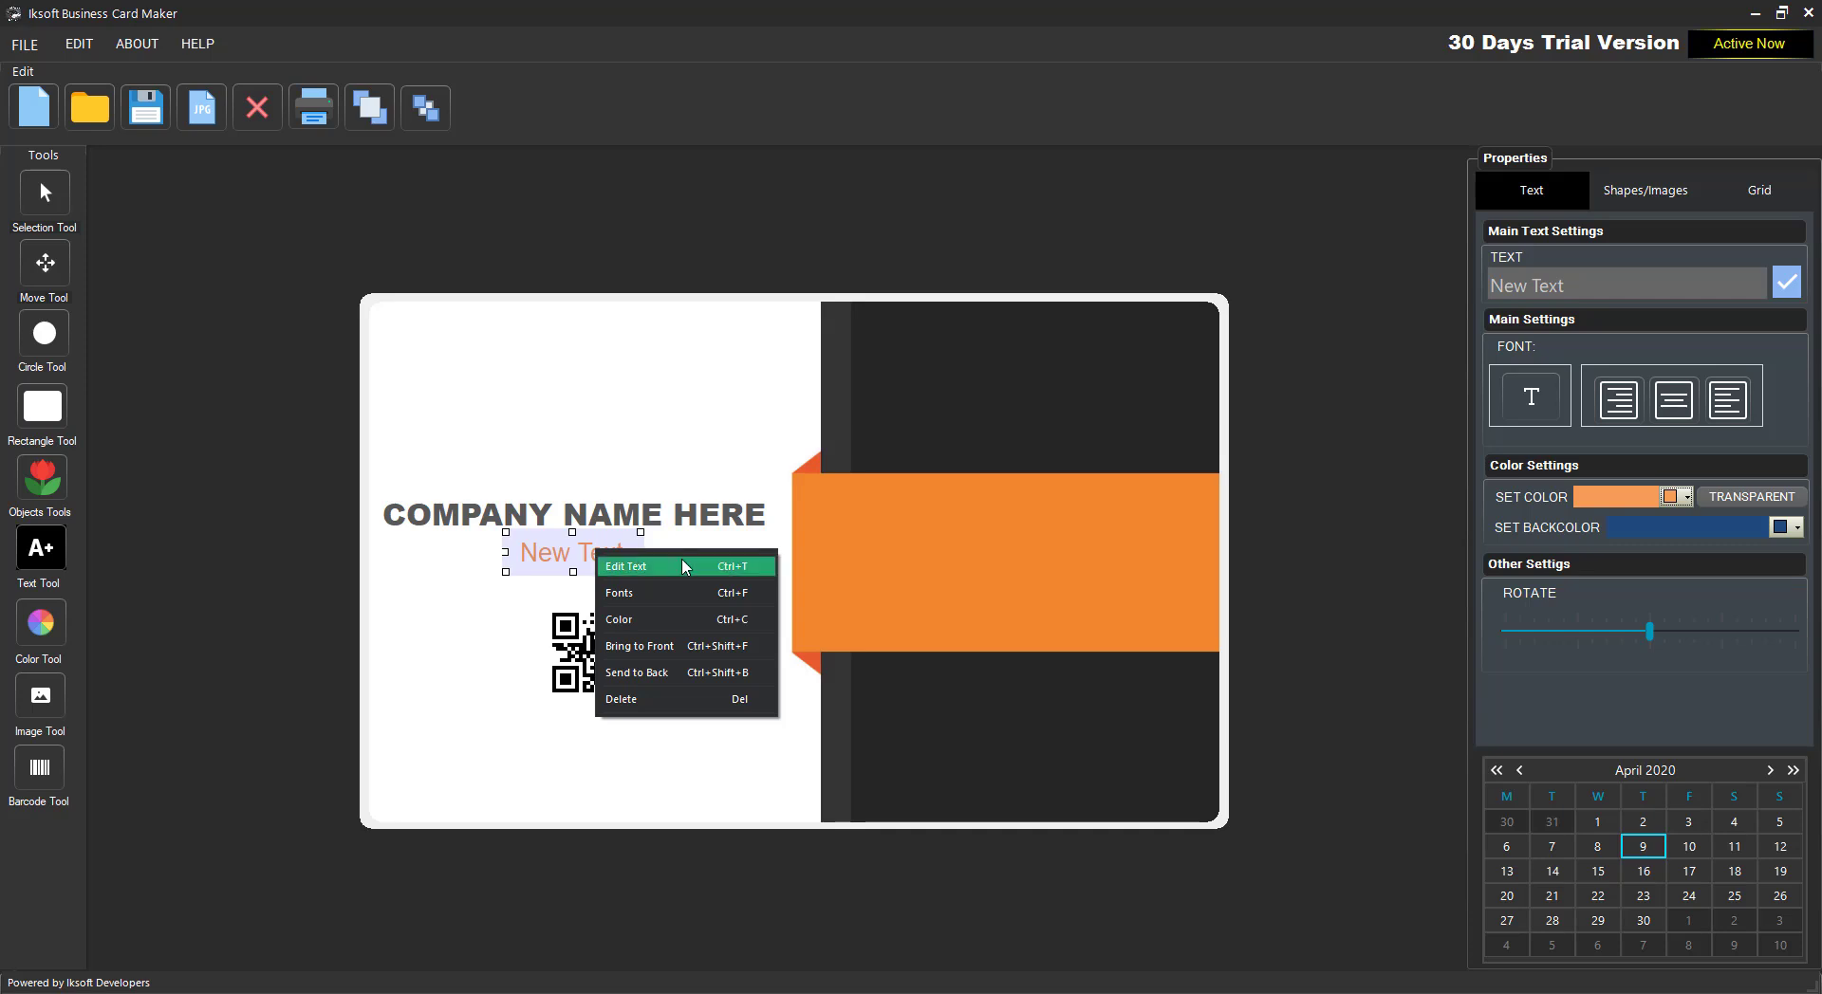
{"action": "left_click", "coordinate": [681, 565]}
{"action": "left_click", "coordinate": [1653, 292]}
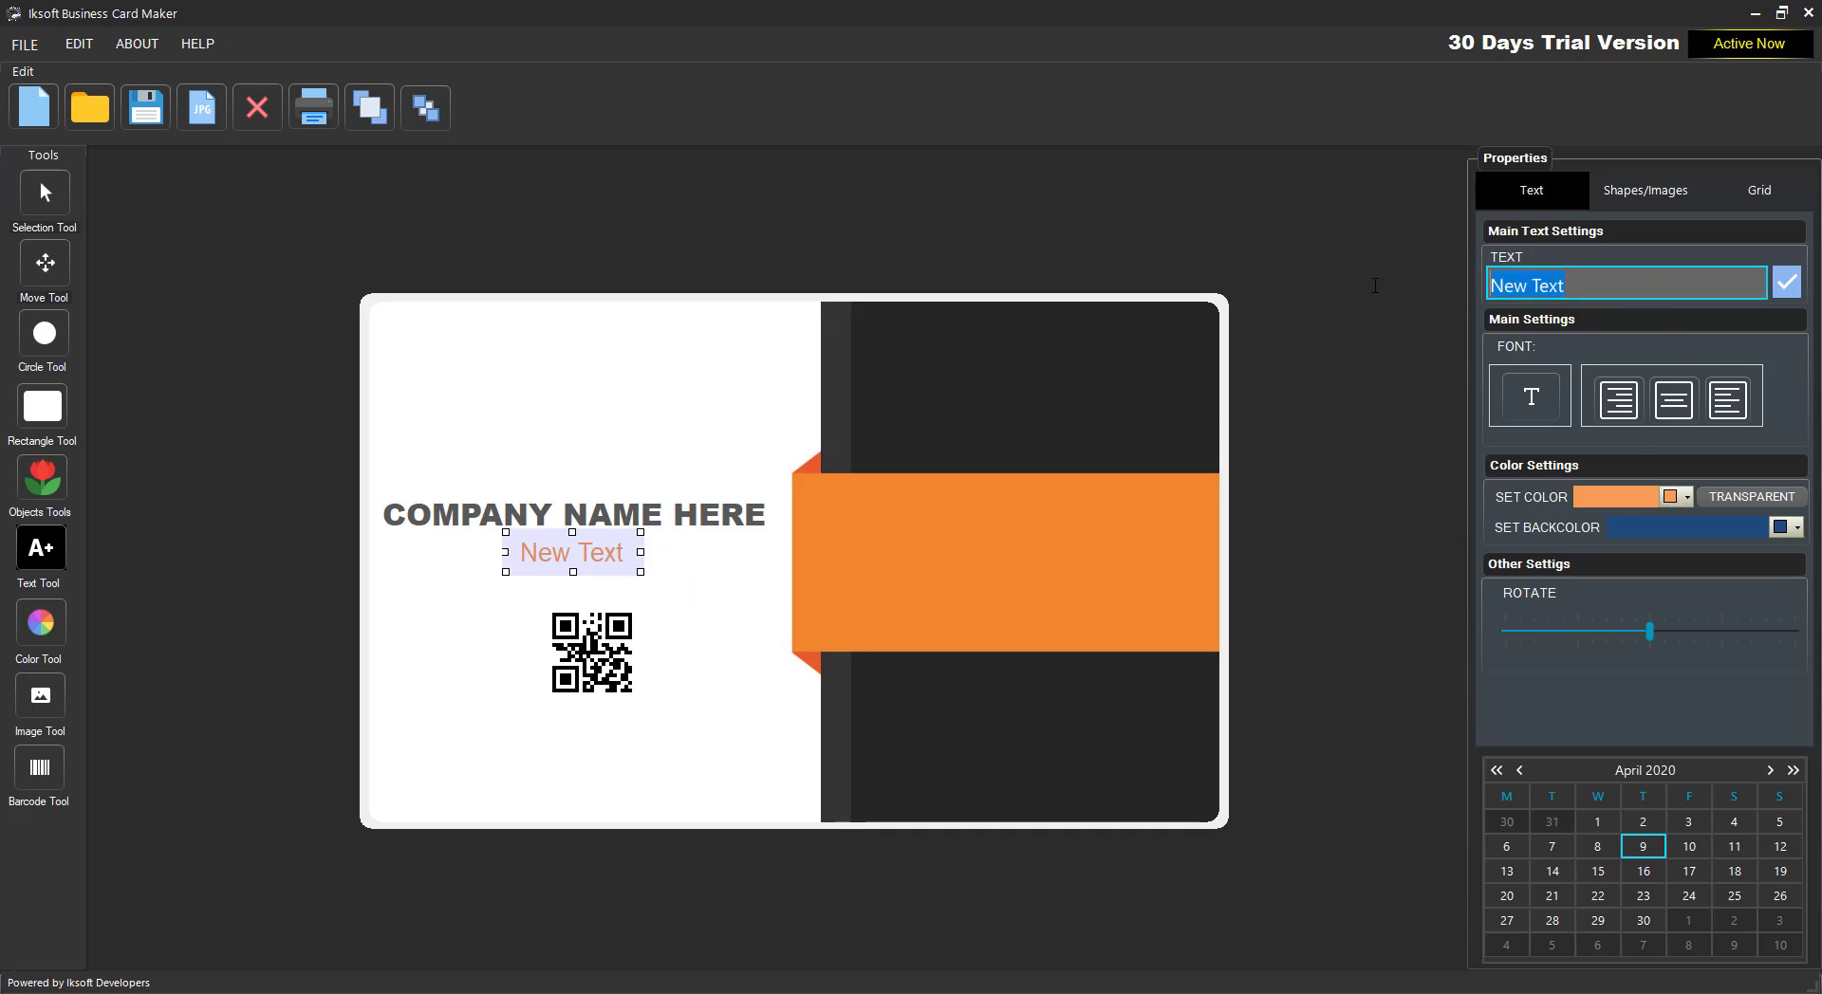
{"action": "type", "text": "Slowgan here"}
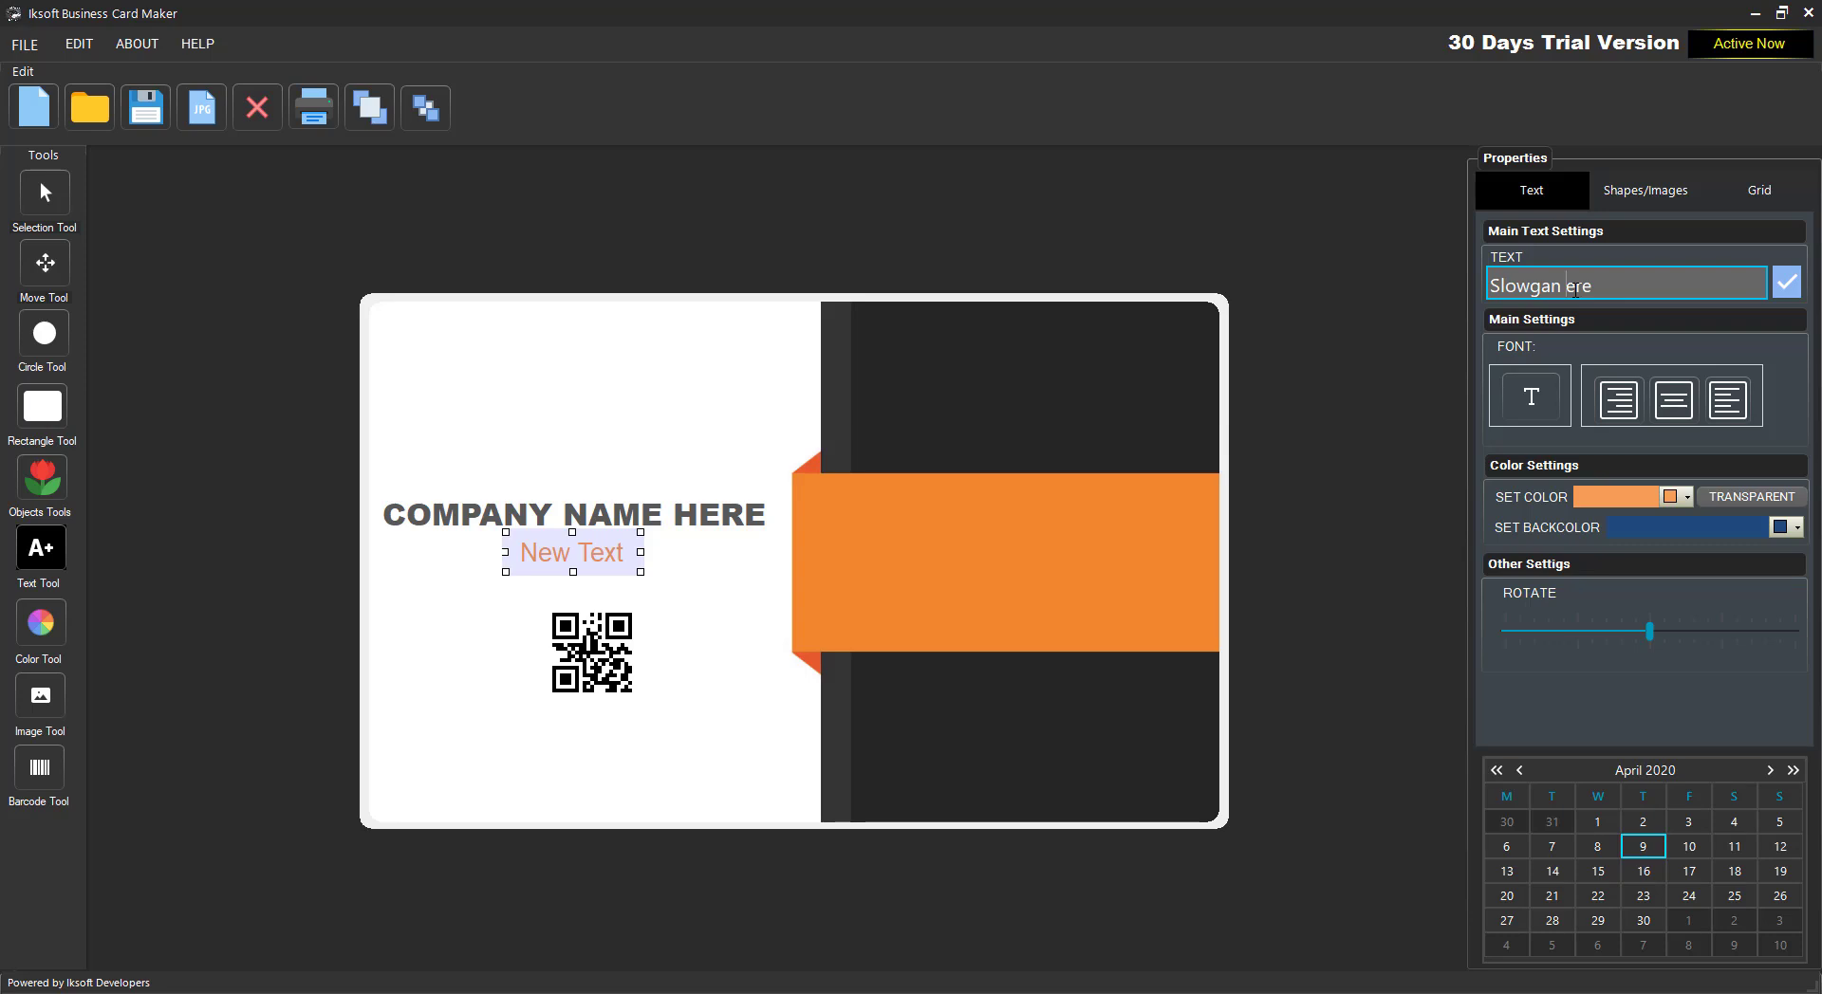
{"action": "type", "text": "H"}
{"action": "left_click", "coordinate": [1786, 283]}
{"action": "mouse_move", "coordinate": [640, 551]}
{"action": "left_mouse_down"}
{"action": "mouse_move", "coordinate": [713, 551]}
{"action": "mouse_move", "coordinate": [612, 546]}
{"action": "left_mouse_up"}
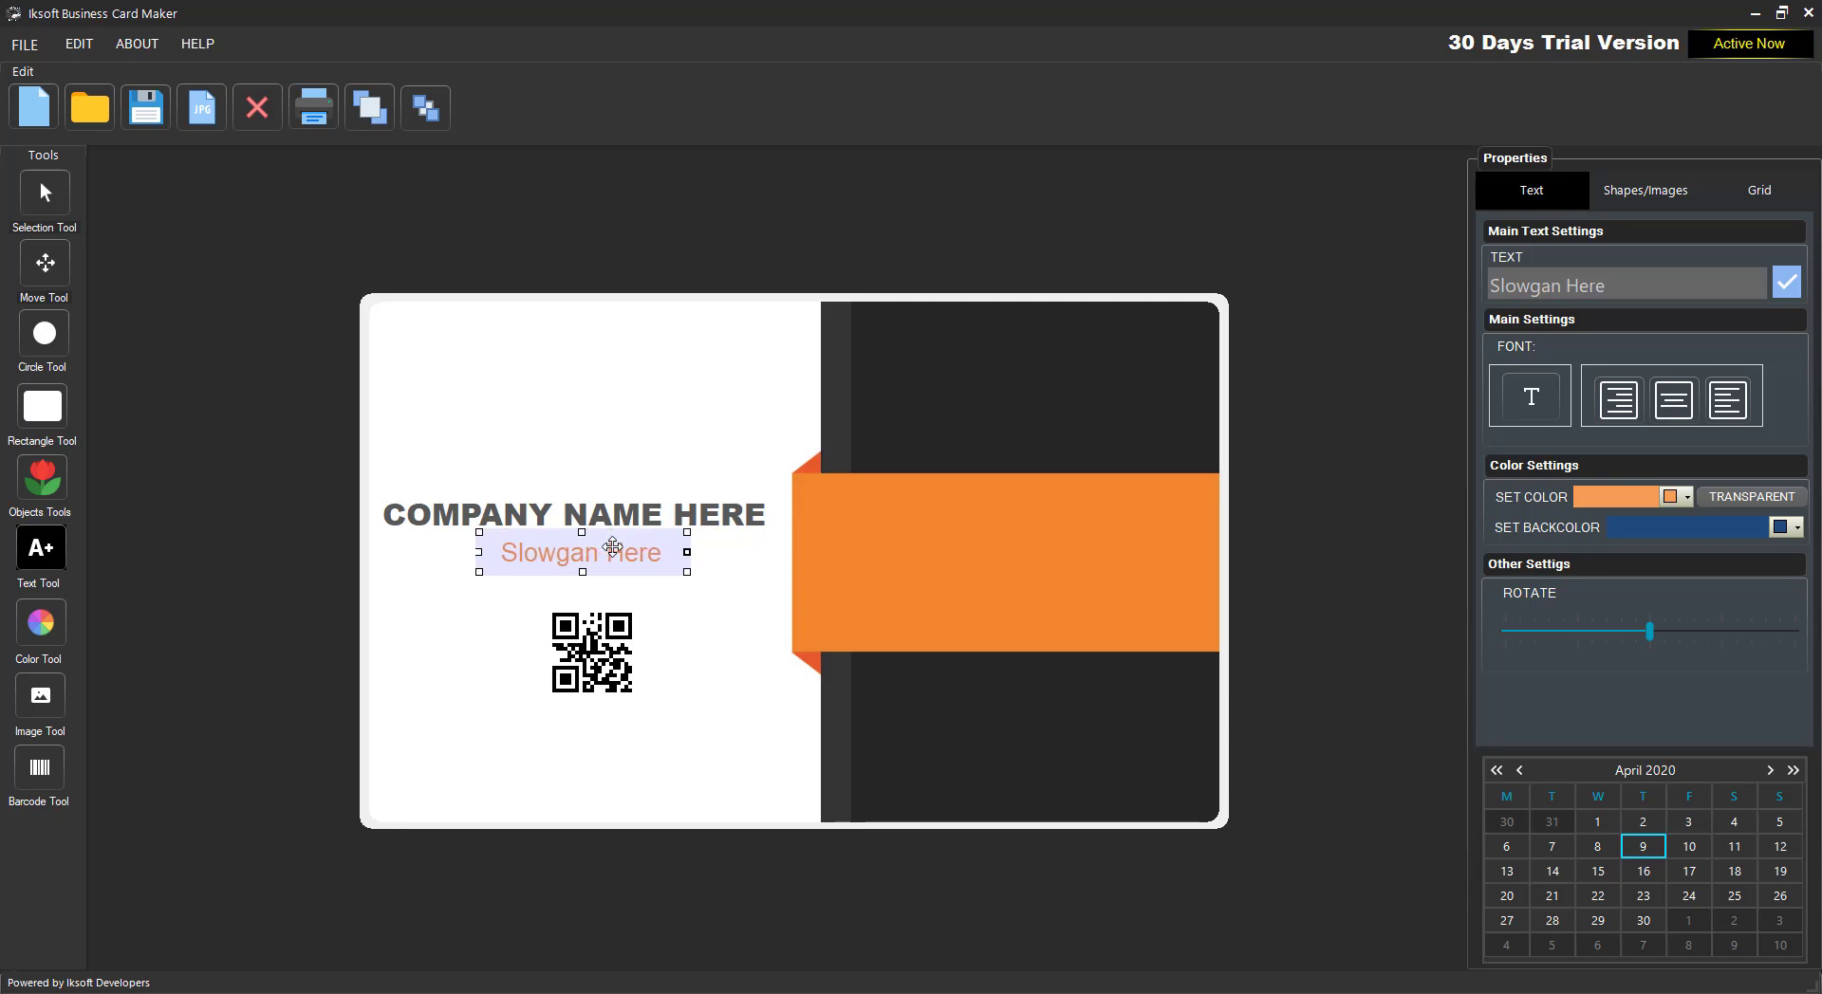
- Nudge the slogan slightly down and move the QR code up close beneath it
{"action": "left_click", "coordinate": [648, 512]}
{"action": "left_click", "coordinate": [612, 554]}
{"action": "left_click_drag", "start_coordinate": [606, 554], "coordinate": [607, 555]}
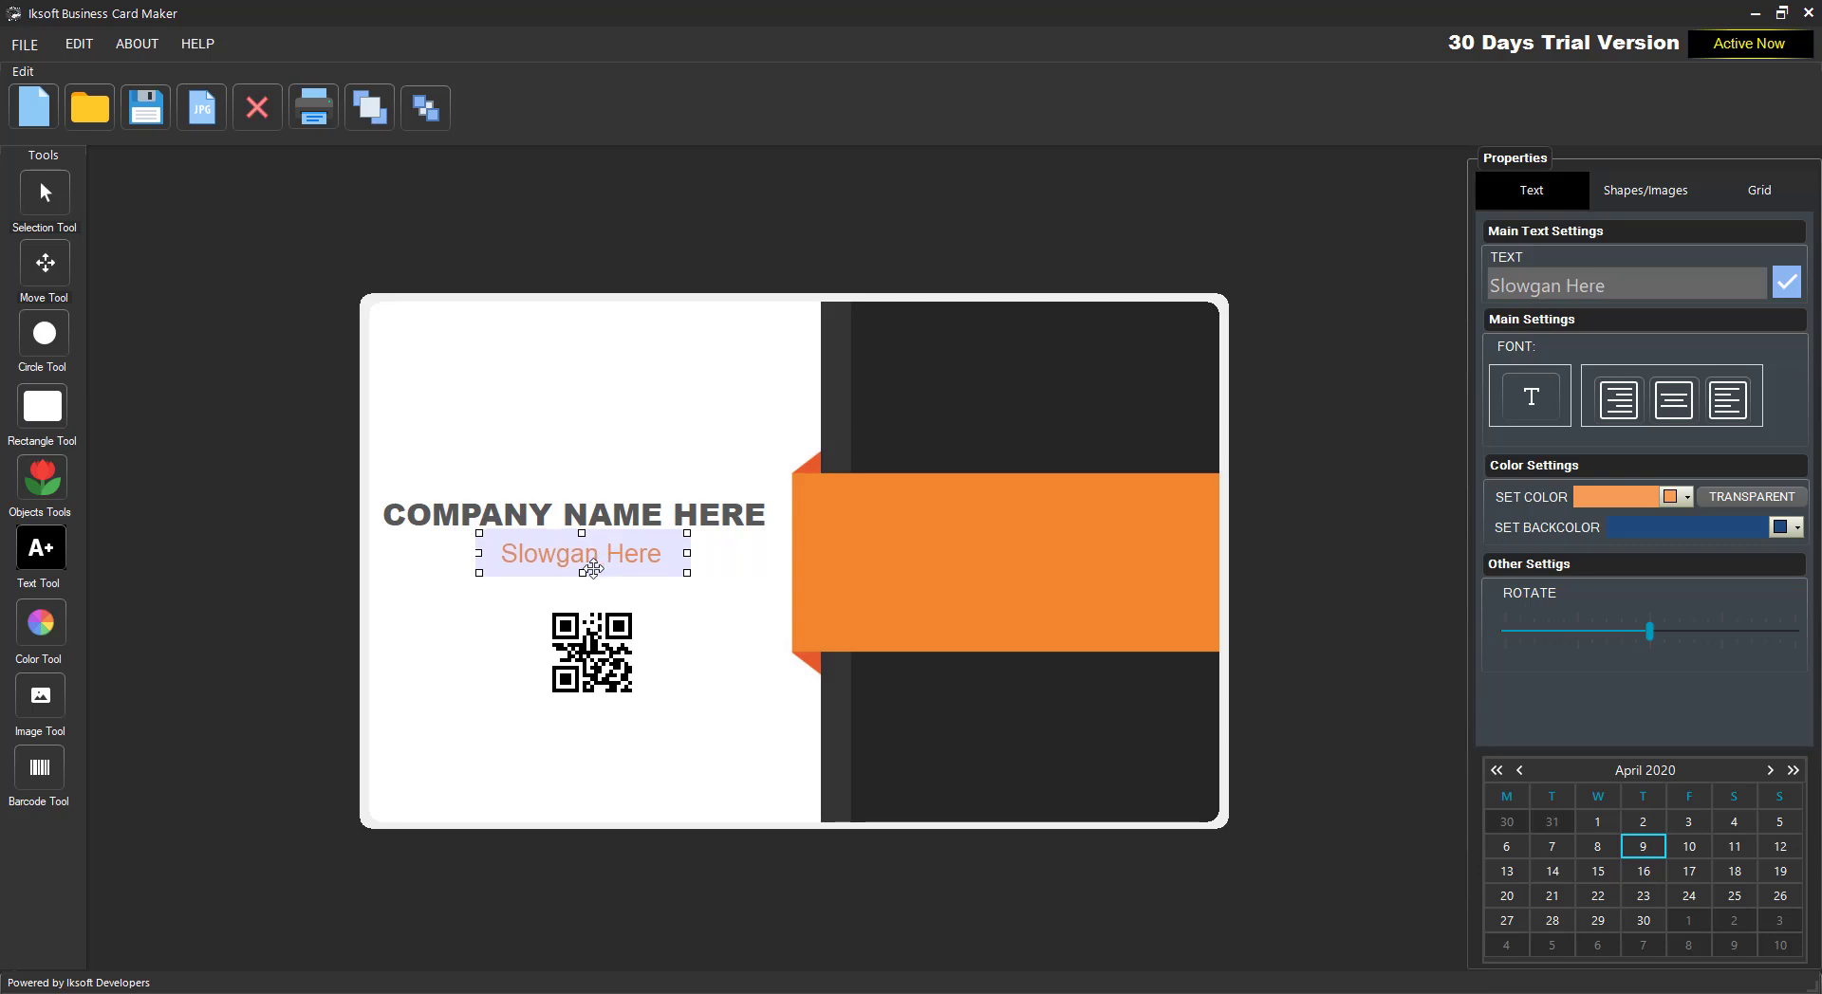
{"action": "left_click", "coordinate": [589, 624]}
{"action": "left_click_drag", "start_coordinate": [589, 618], "coordinate": [585, 588]}
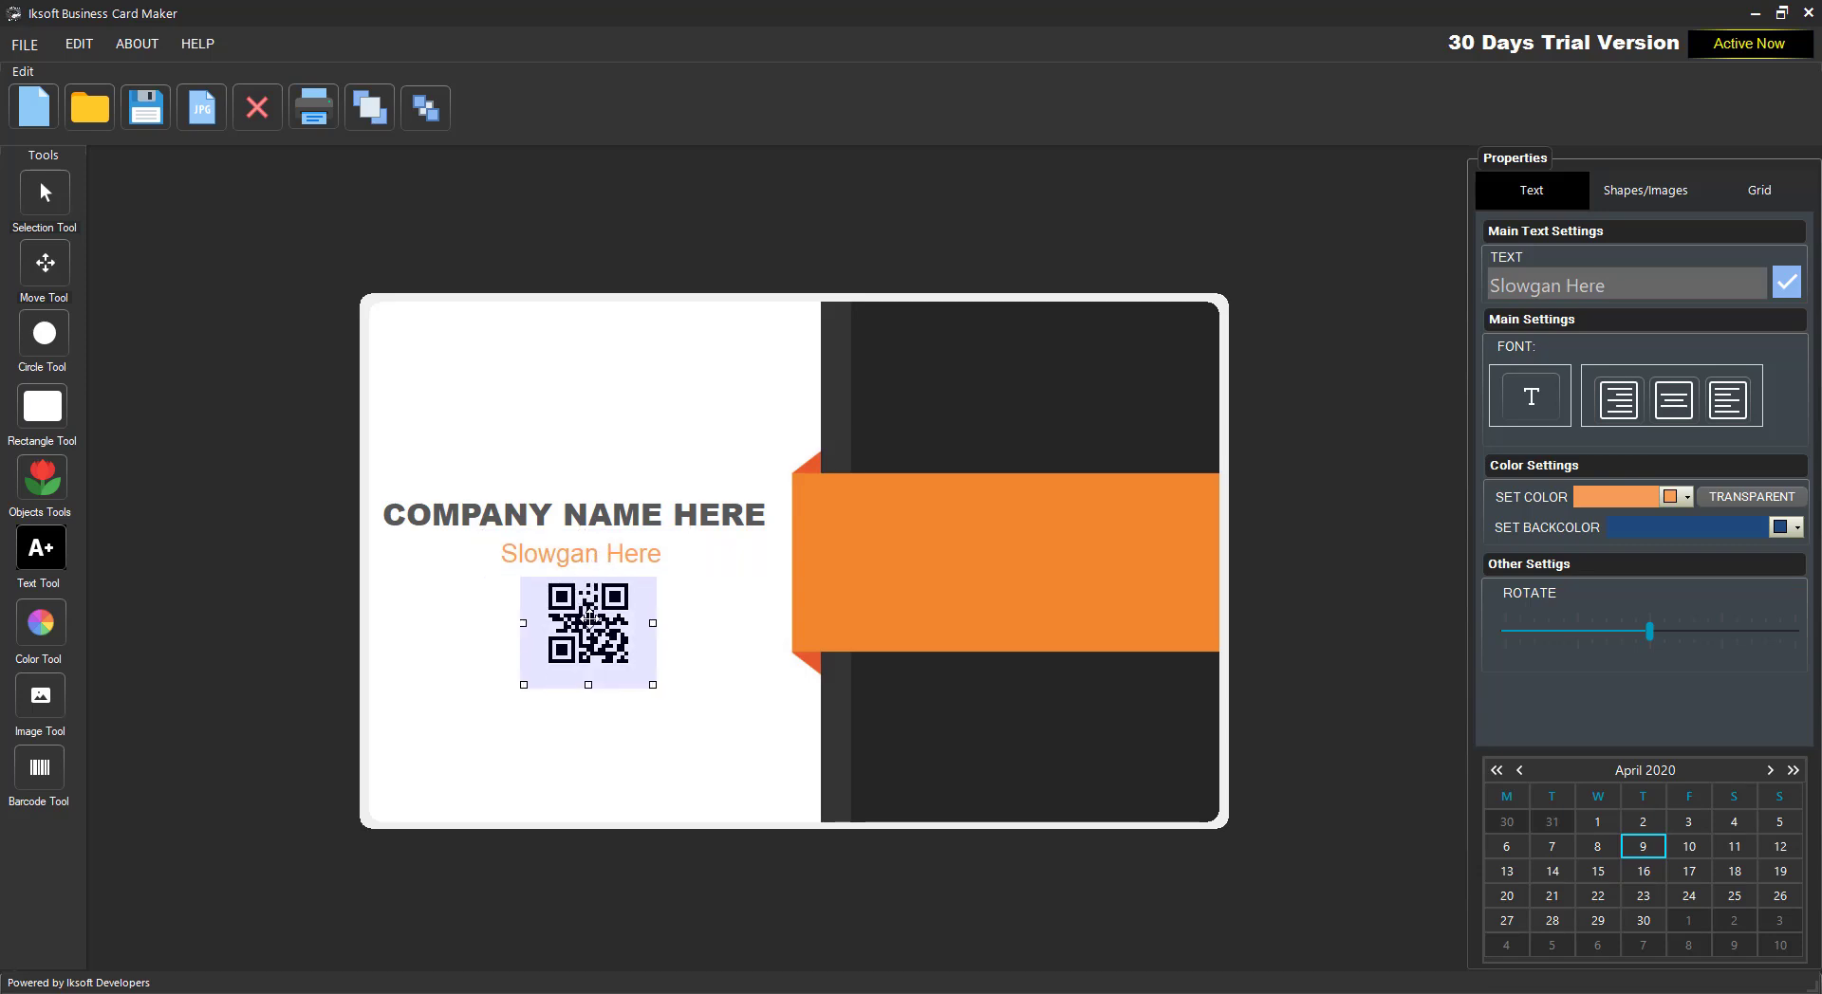
- Move the QR code down to leave a gap beneath the slogan
{"action": "left_click", "coordinate": [636, 493]}
{"action": "left_click", "coordinate": [588, 635]}
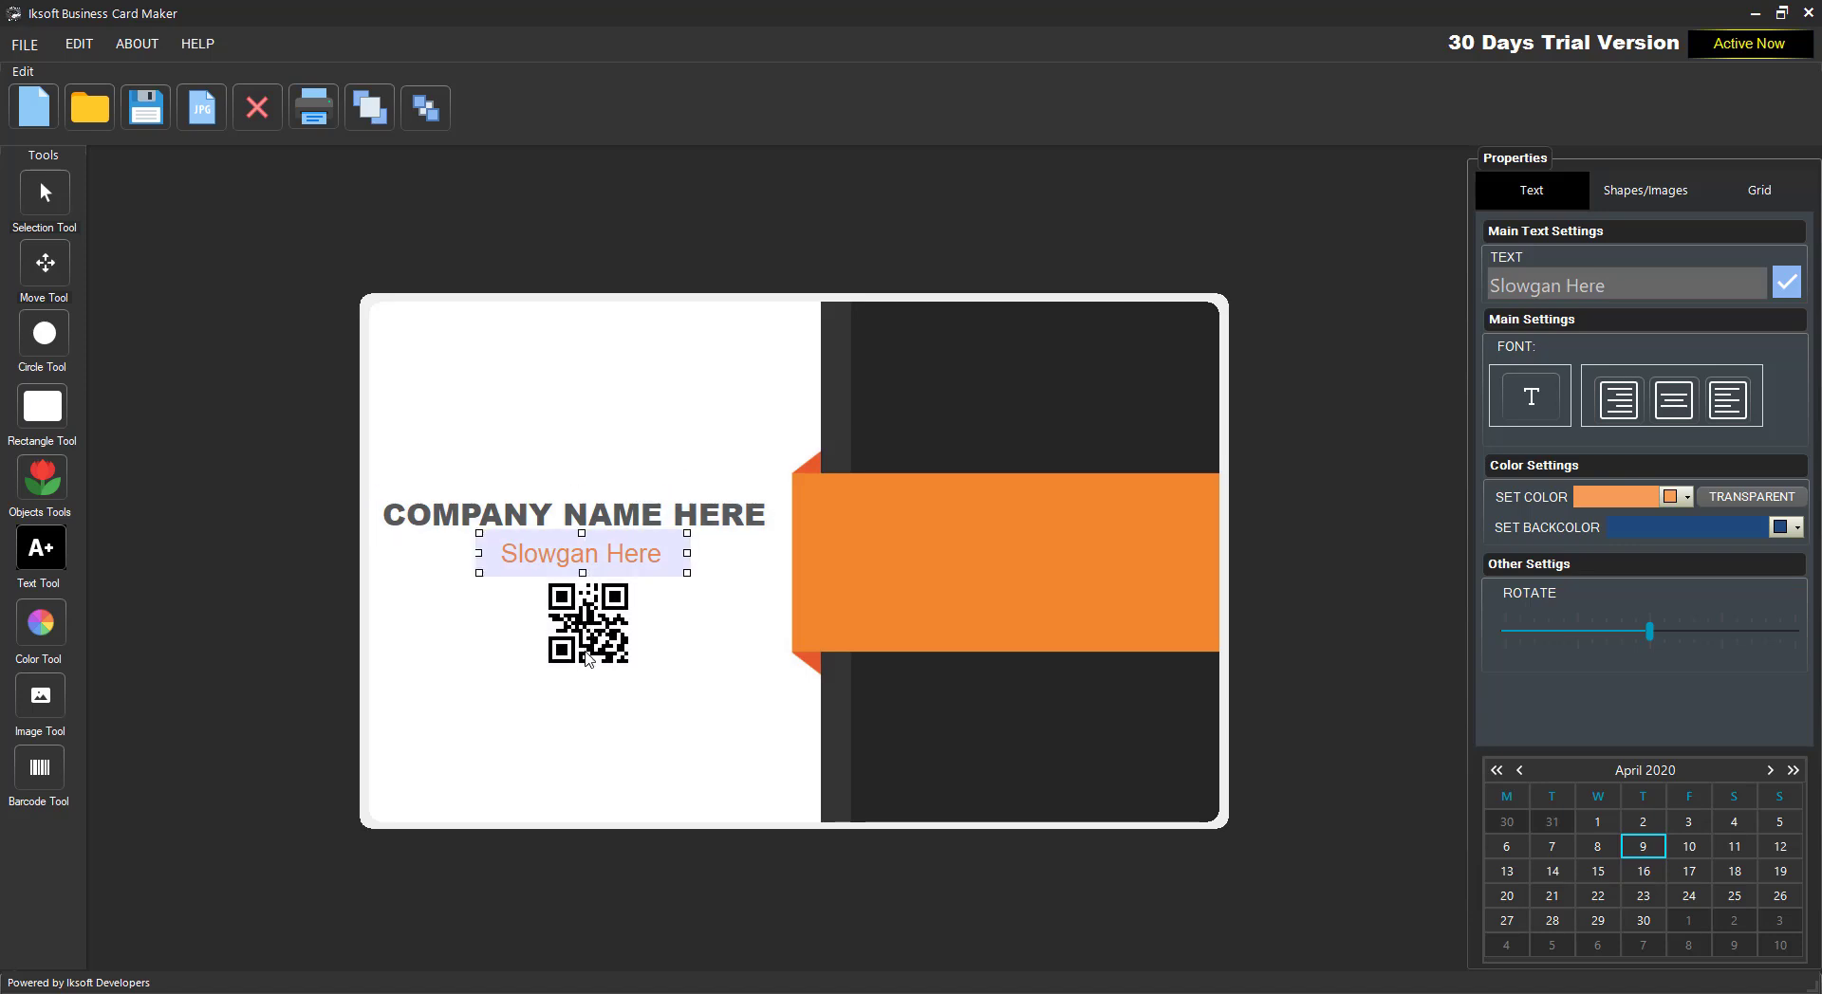
{"action": "left_click", "coordinate": [589, 664]}
{"action": "left_click_drag", "start_coordinate": [586, 616], "coordinate": [586, 647]}
- Lower the slogan toward the QR code and bring the company name down close above the slogan
{"action": "left_click", "coordinate": [585, 568]}
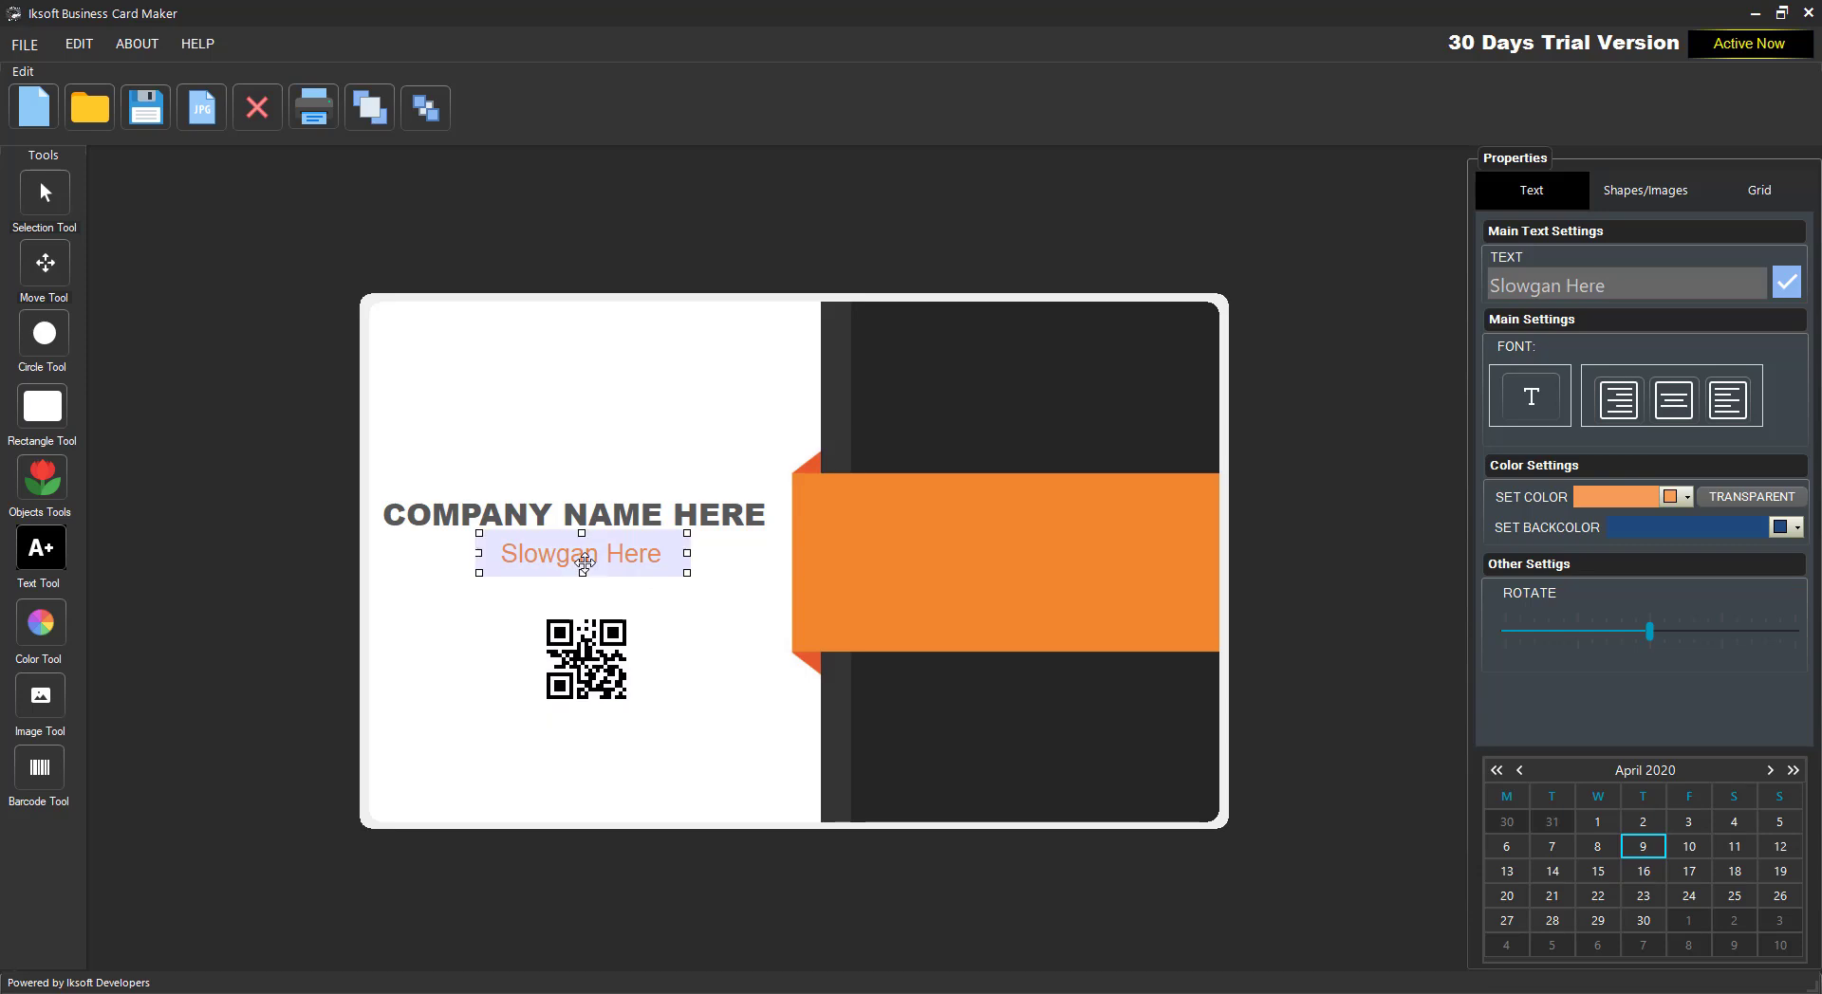
{"action": "left_click_drag", "start_coordinate": [585, 570], "coordinate": [586, 590]}
{"action": "left_click", "coordinate": [592, 521]}
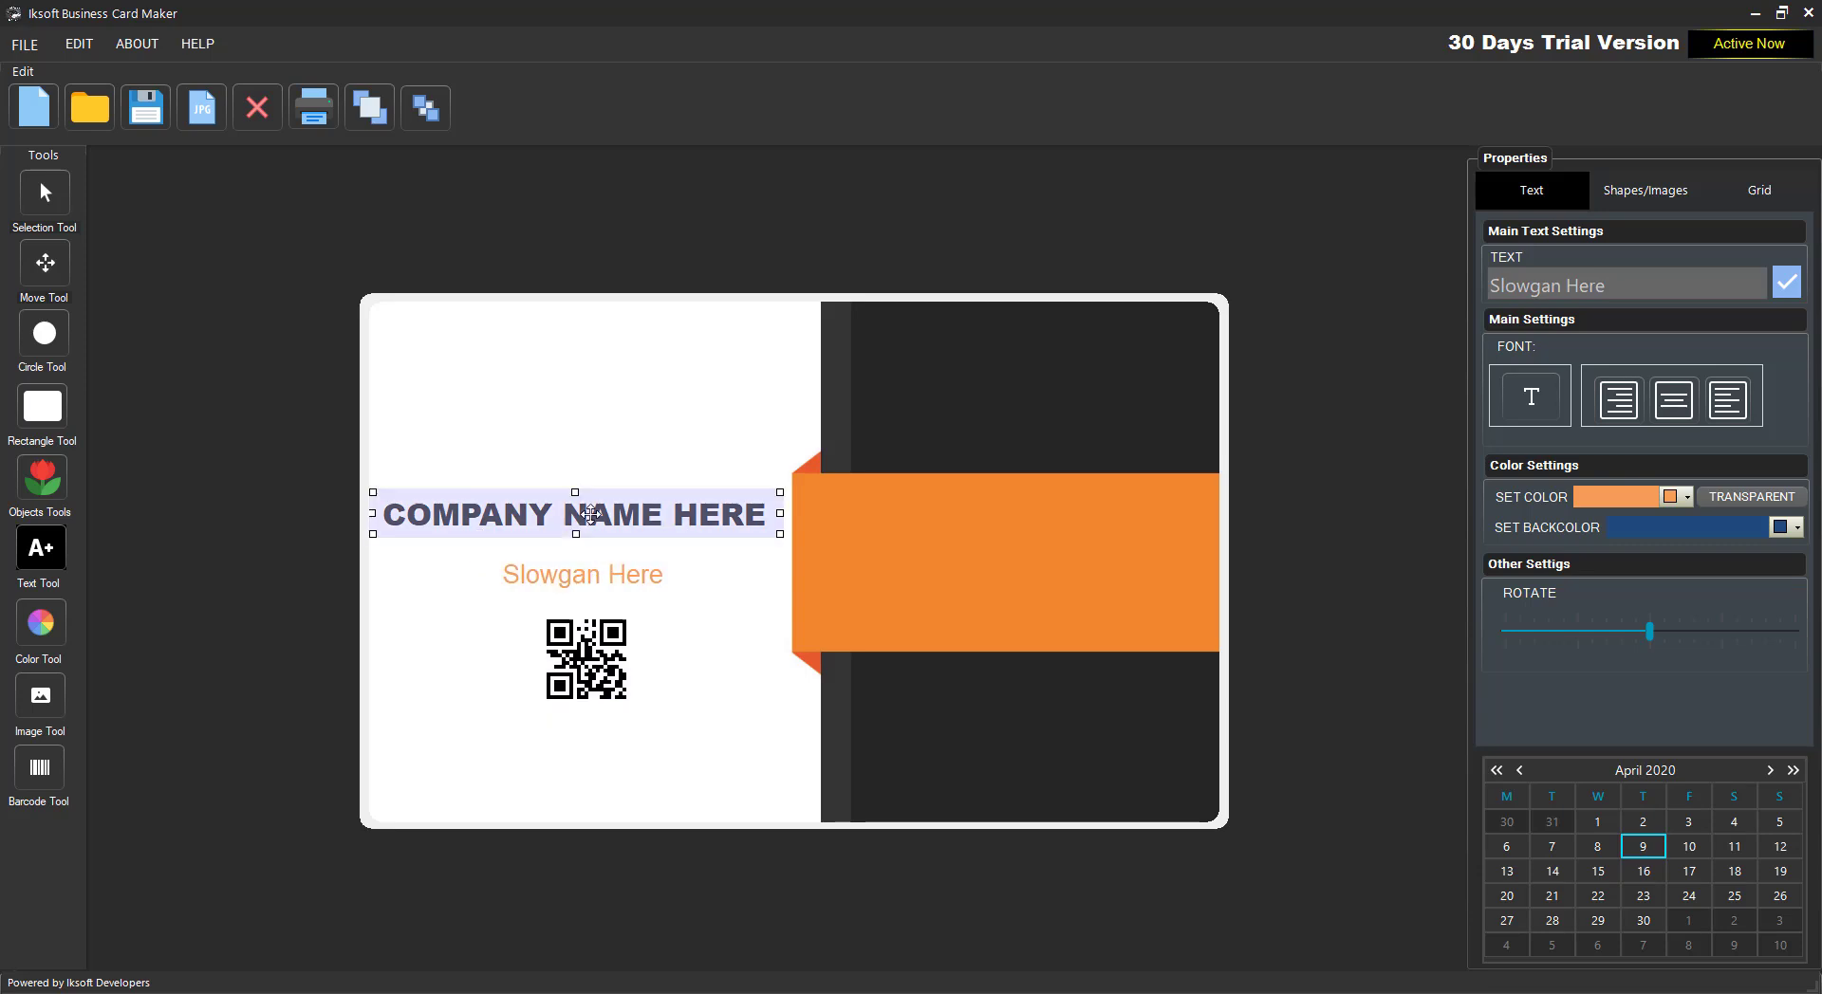
{"action": "left_click_drag", "start_coordinate": [592, 520], "coordinate": [592, 537]}
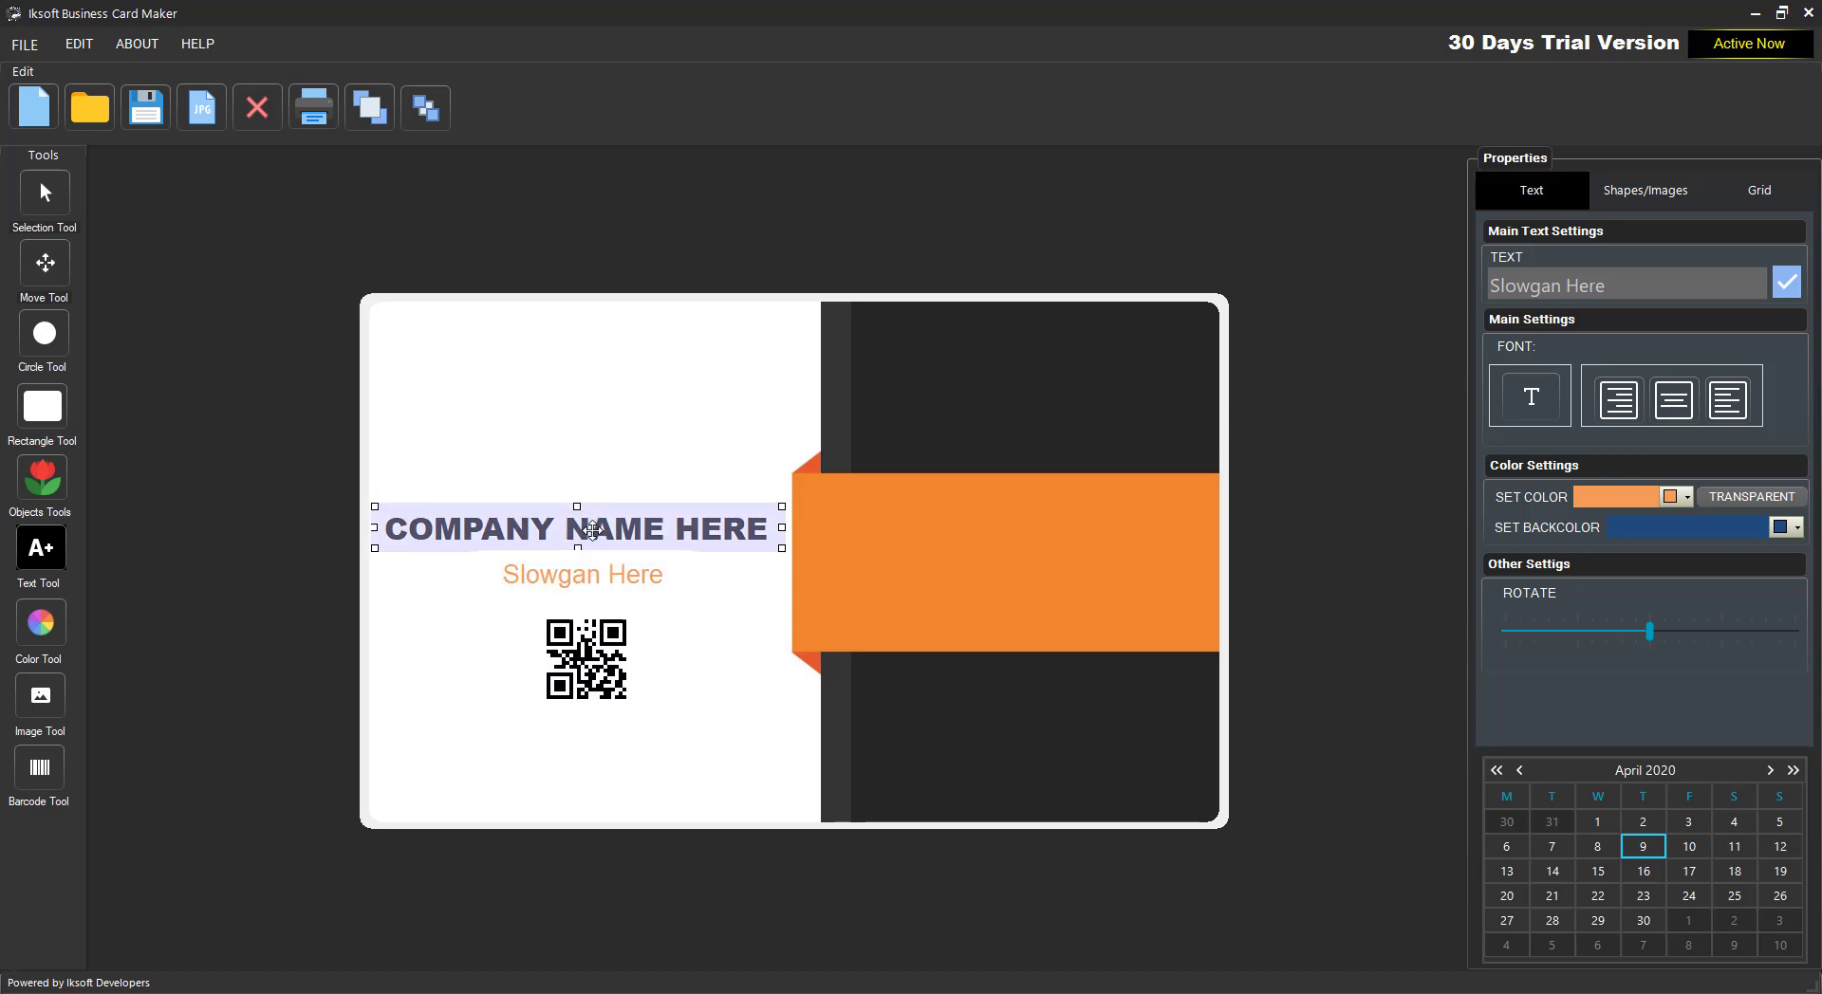
- Move the QR code, slogan and company name further down the white area, keeping their stacked order and spacing
{"action": "left_click", "coordinate": [596, 582]}
{"action": "left_click", "coordinate": [586, 664]}
{"action": "left_click_drag", "start_coordinate": [586, 664], "coordinate": [592, 712]}
{"action": "left_click", "coordinate": [596, 580]}
{"action": "left_click_drag", "start_coordinate": [596, 580], "coordinate": [597, 635]}
{"action": "left_click_drag", "start_coordinate": [600, 538], "coordinate": [601, 587]}
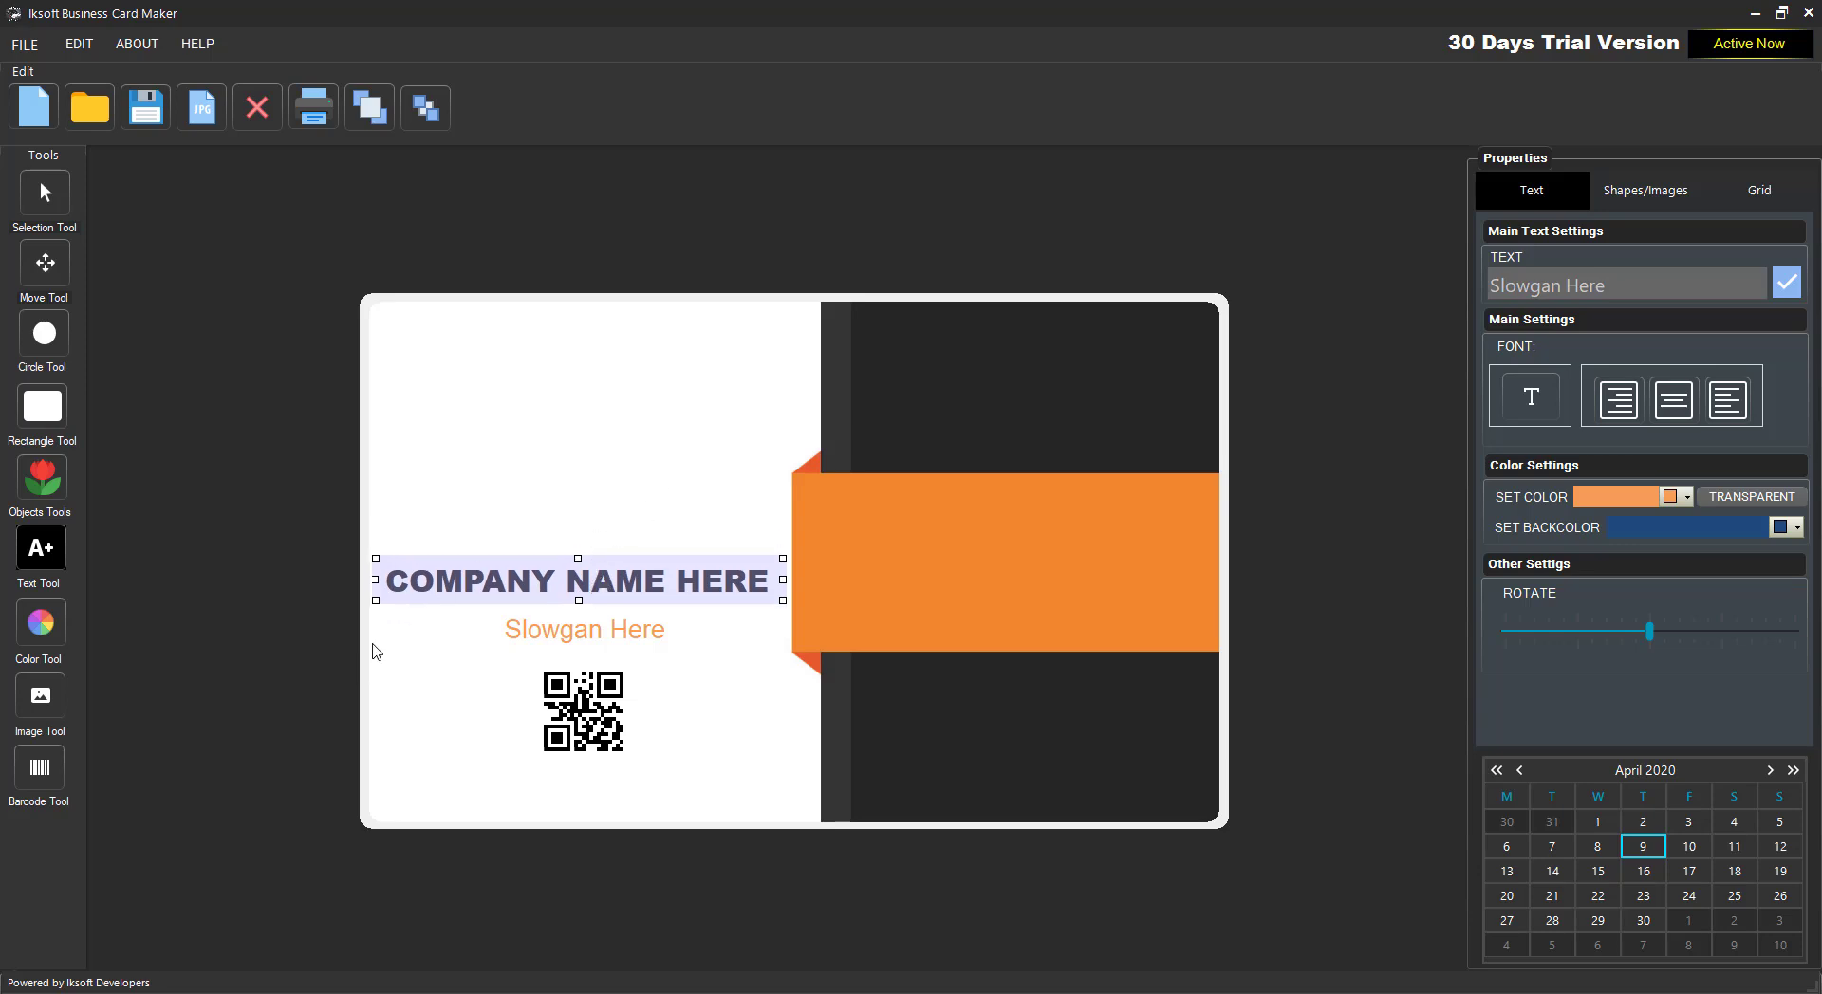
- Add a new image placeholder to the white area and centre it just above the company name
{"action": "right_click", "coordinate": [601, 409]}
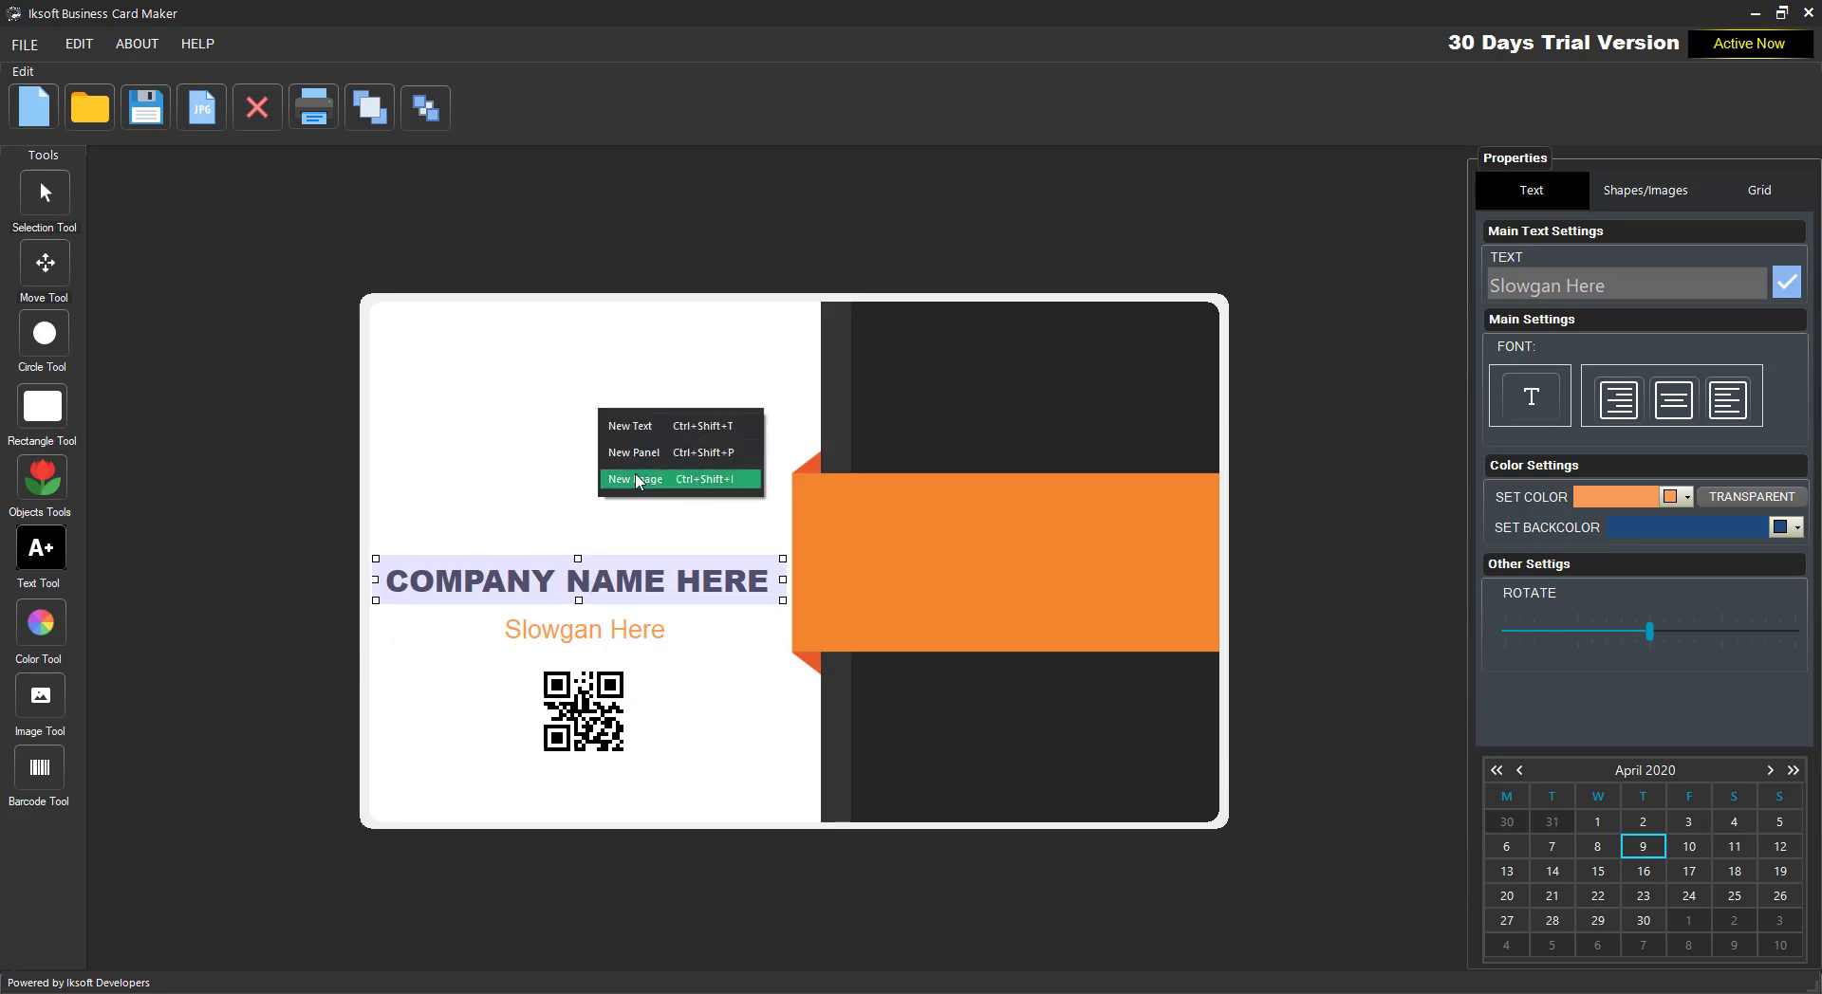
{"action": "left_click", "coordinate": [707, 479]}
{"action": "left_click_drag", "start_coordinate": [780, 555], "coordinate": [605, 475]}
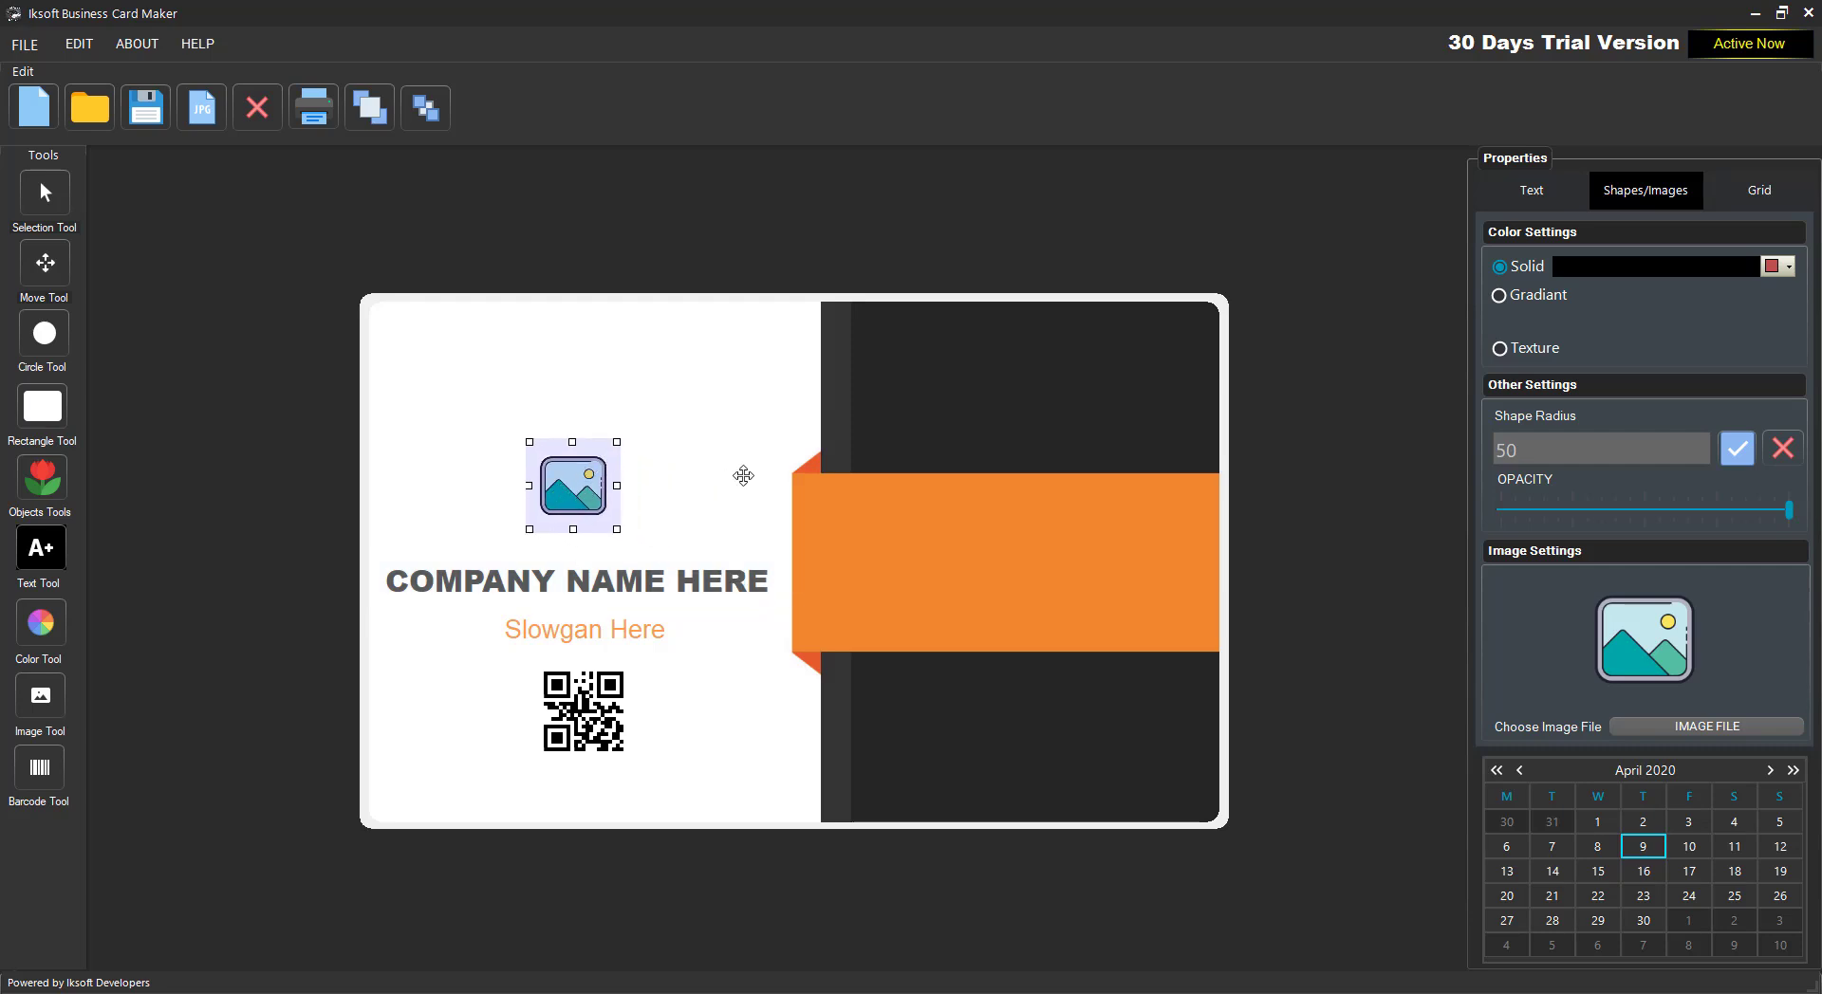
- Load the image file s200_iksoft.original from the Music > tutorial folder into the placeholder above the company name
{"action": "left_click", "coordinate": [1646, 724]}
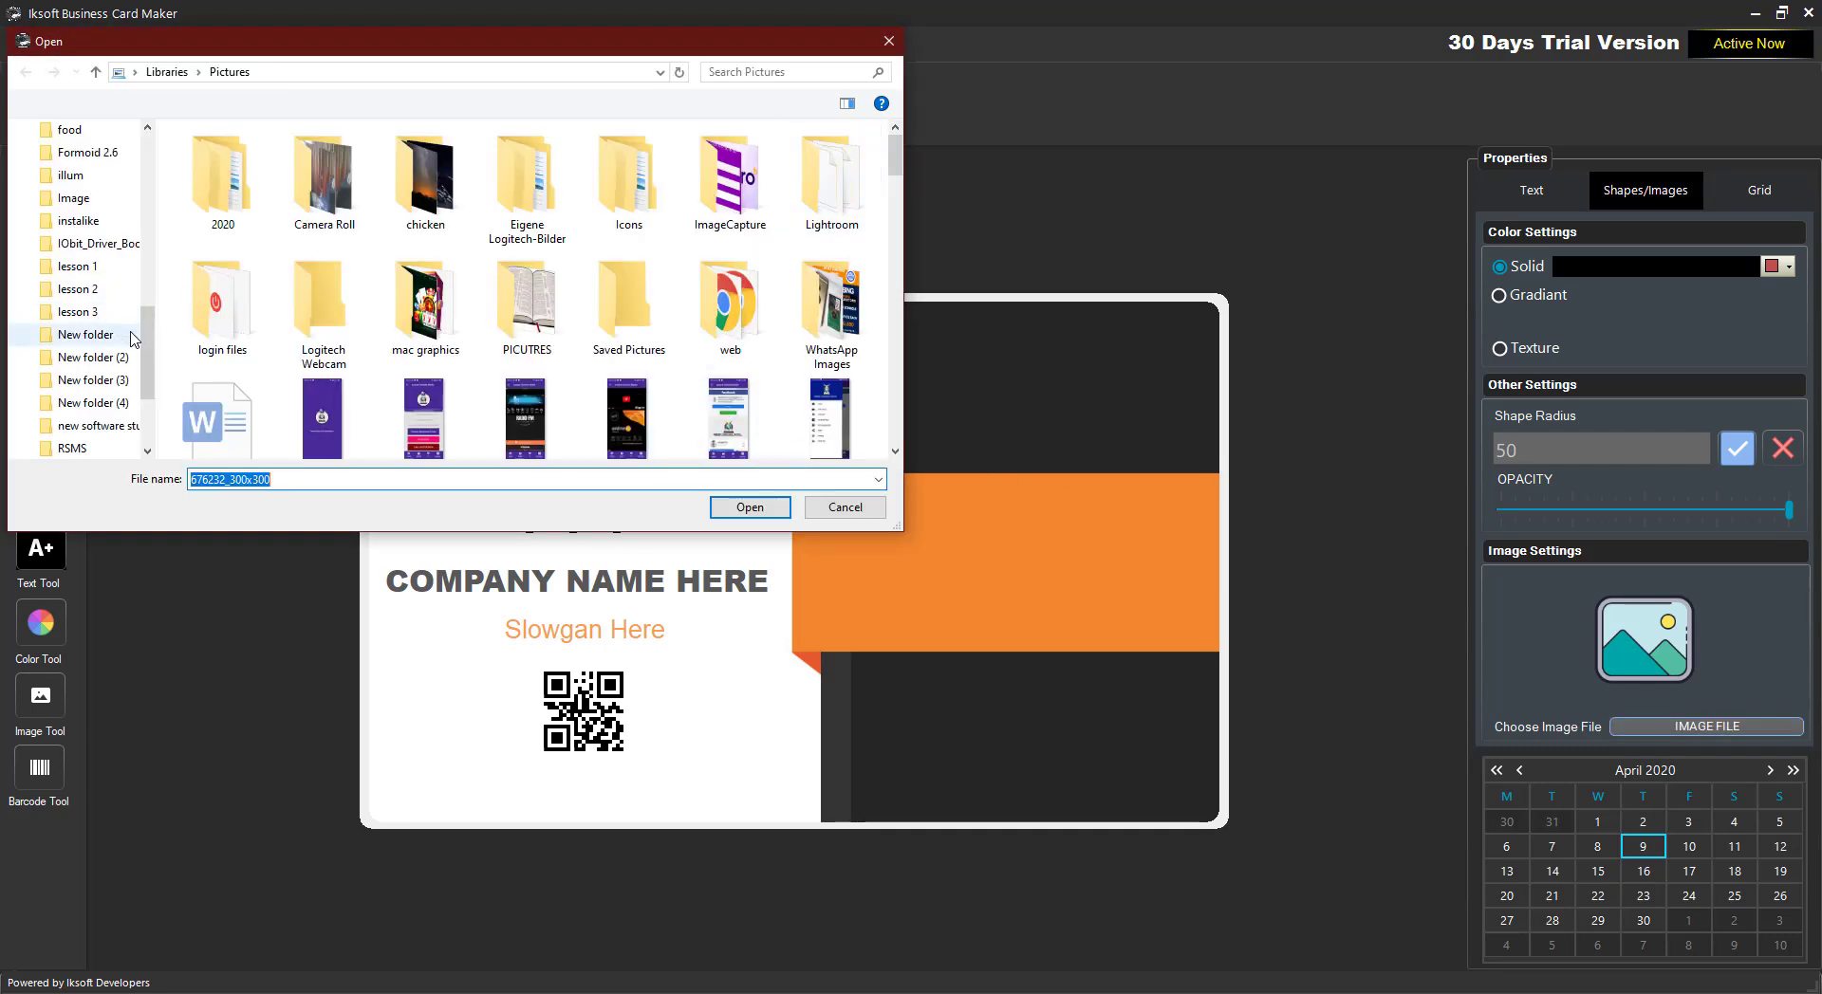
{"action": "left_click_drag", "start_coordinate": [137, 339], "coordinate": [147, 285]}
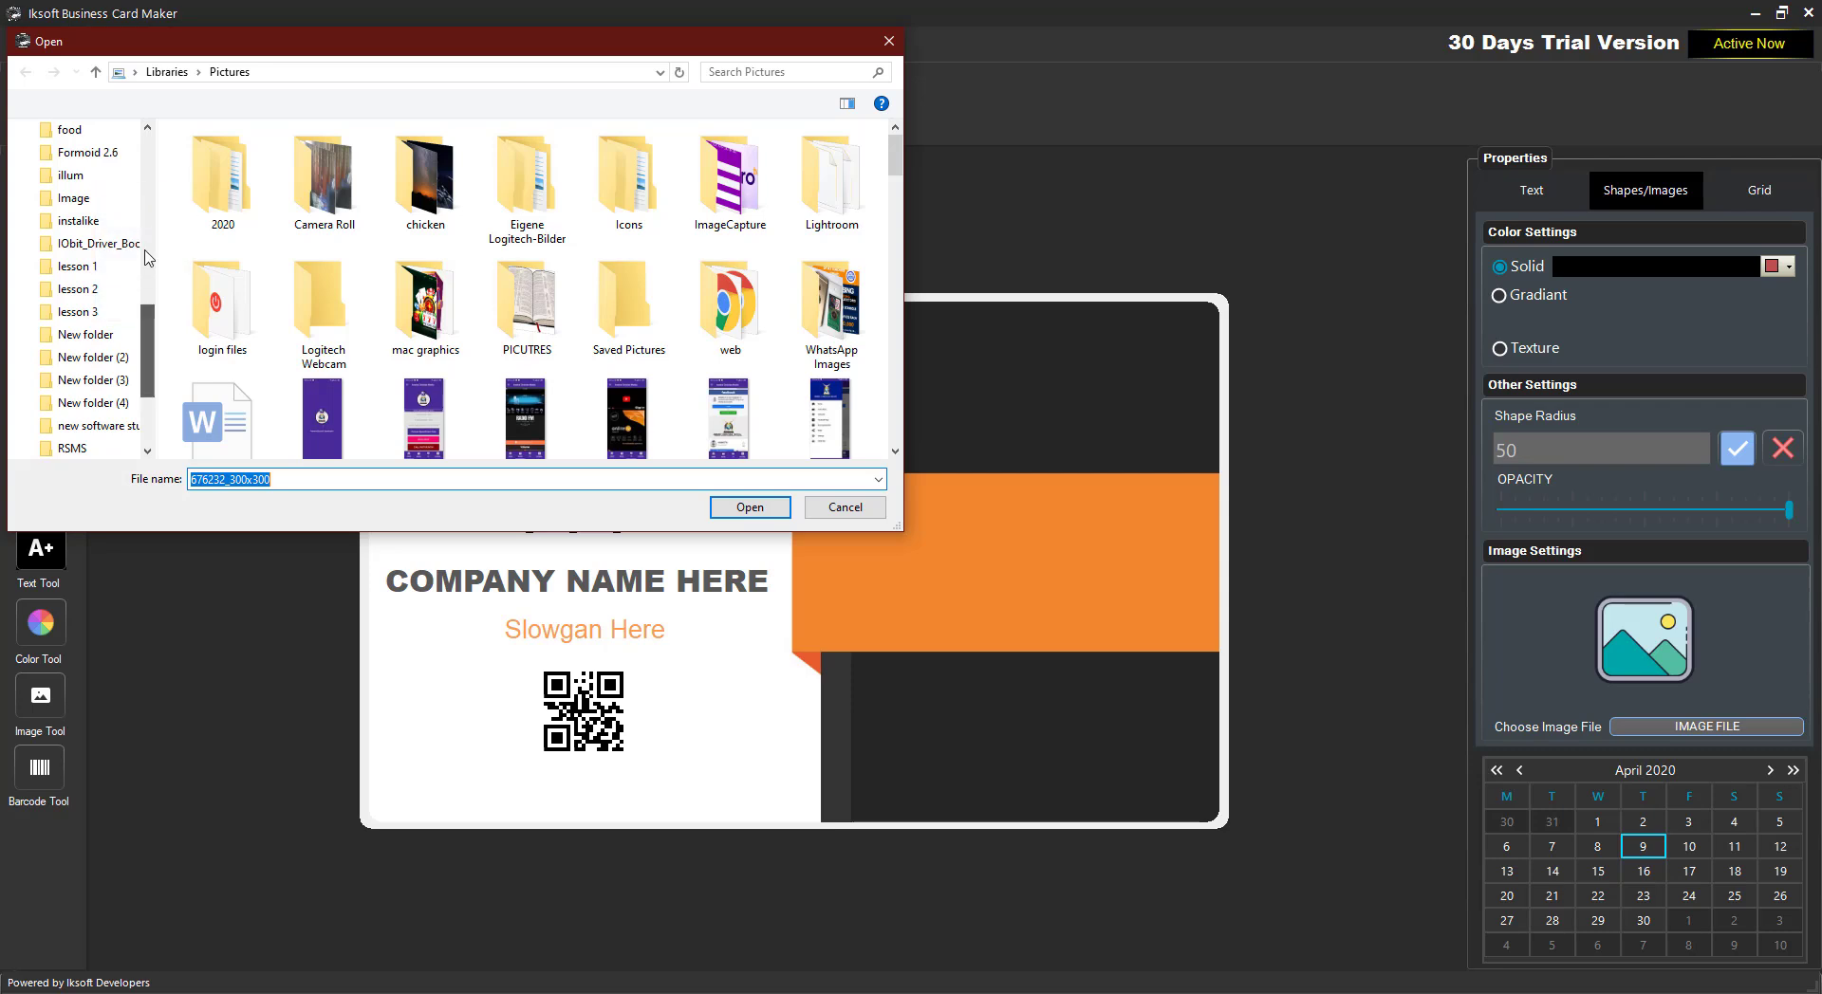
{"action": "scroll", "coordinate": [95, 266], "scroll_direction": "up", "scroll_amount": 5}
{"action": "left_click", "coordinate": [95, 222]}
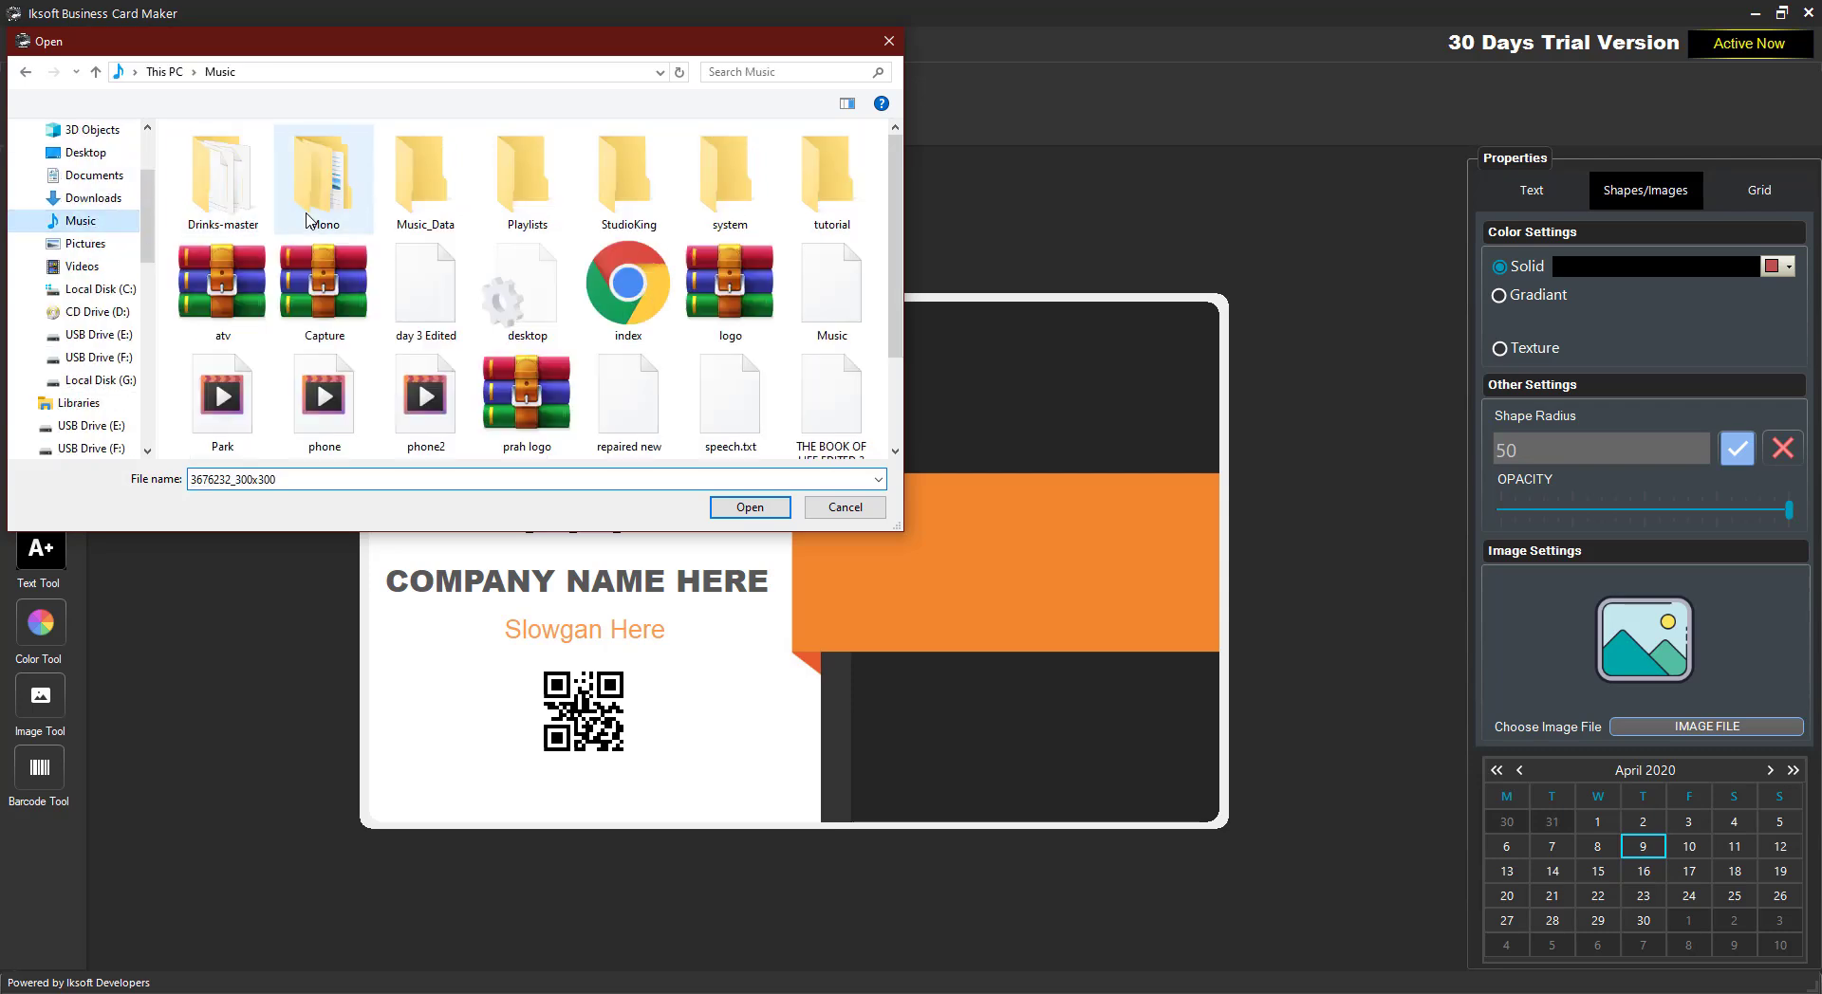
{"action": "double_click", "coordinate": [817, 197]}
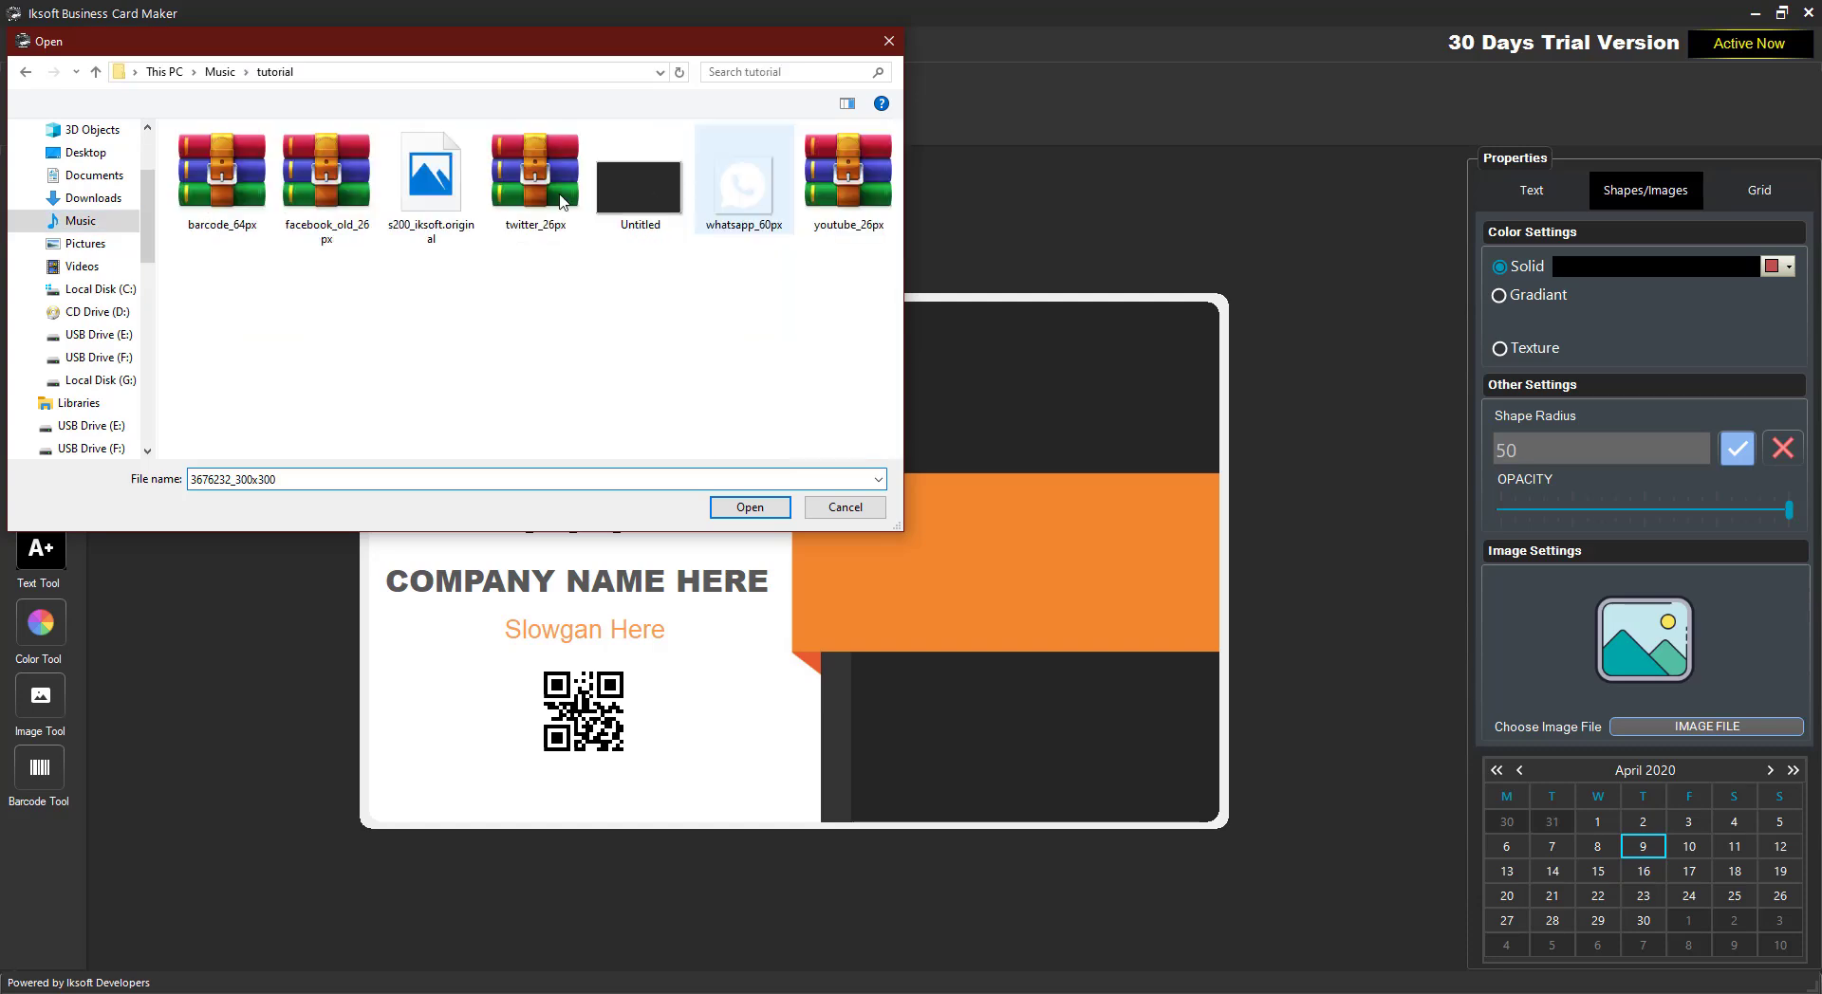
{"action": "double_click", "coordinate": [431, 171]}
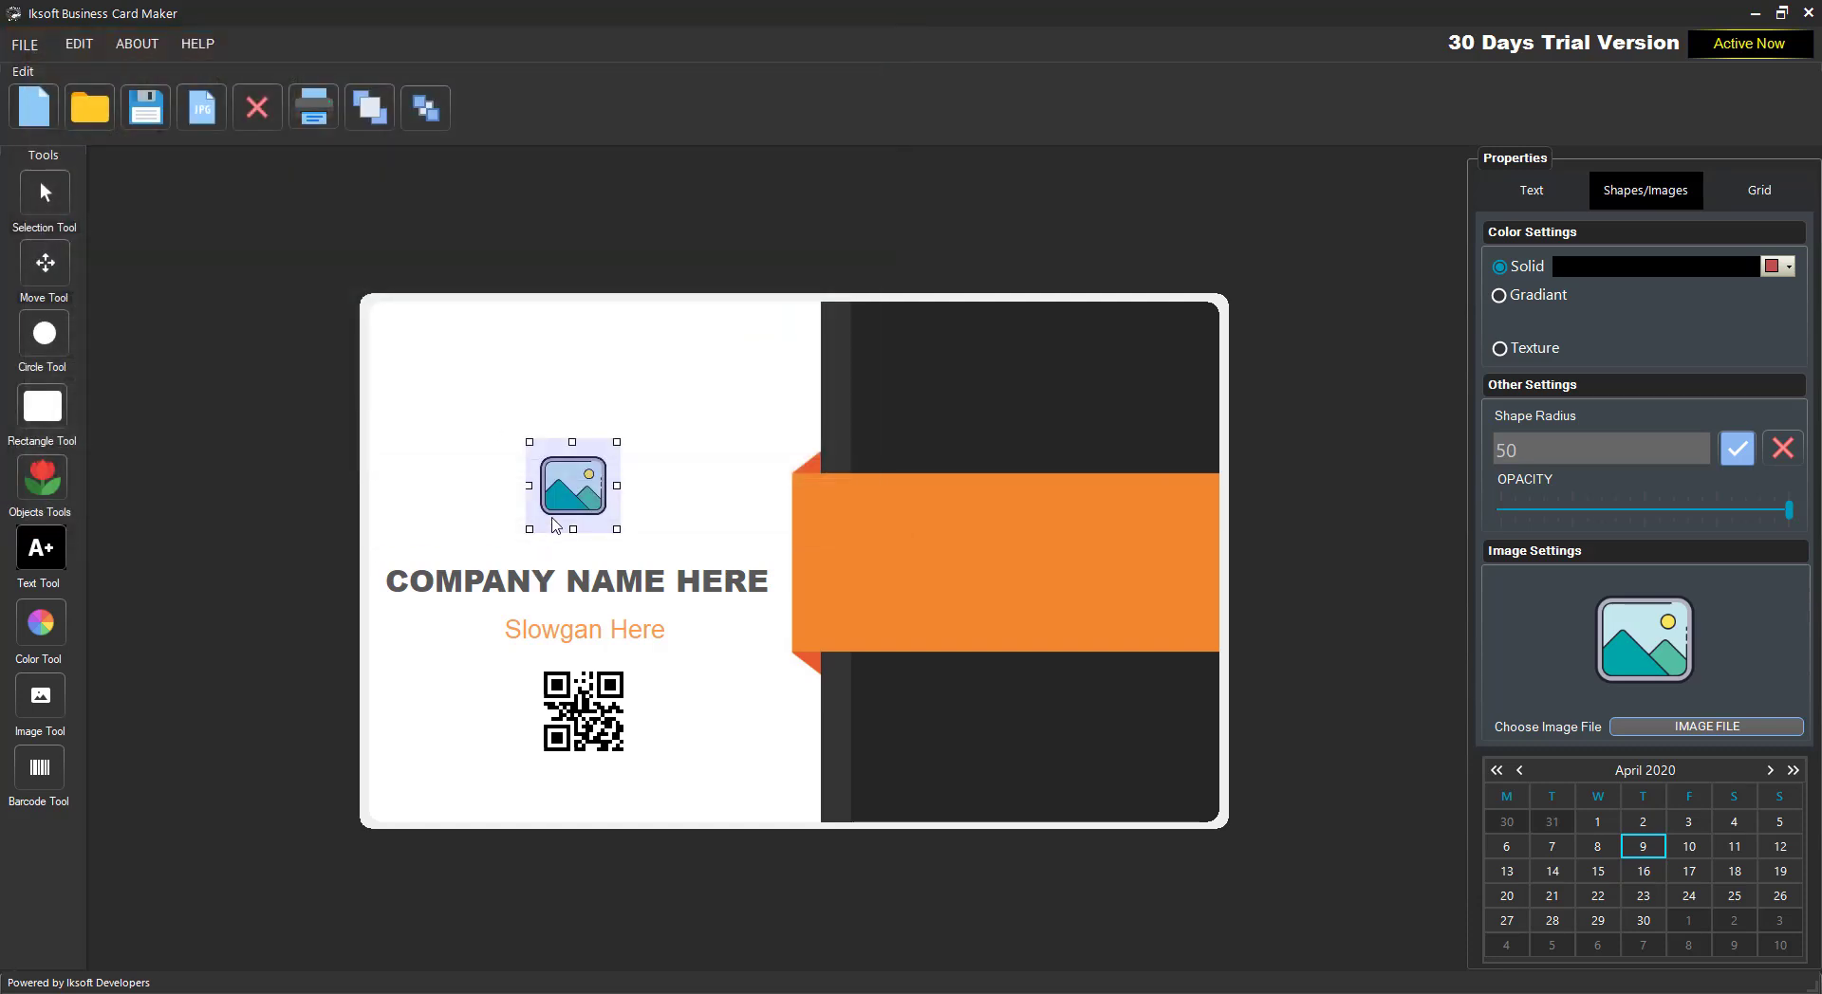
{"action": "double_click", "coordinate": [569, 519]}
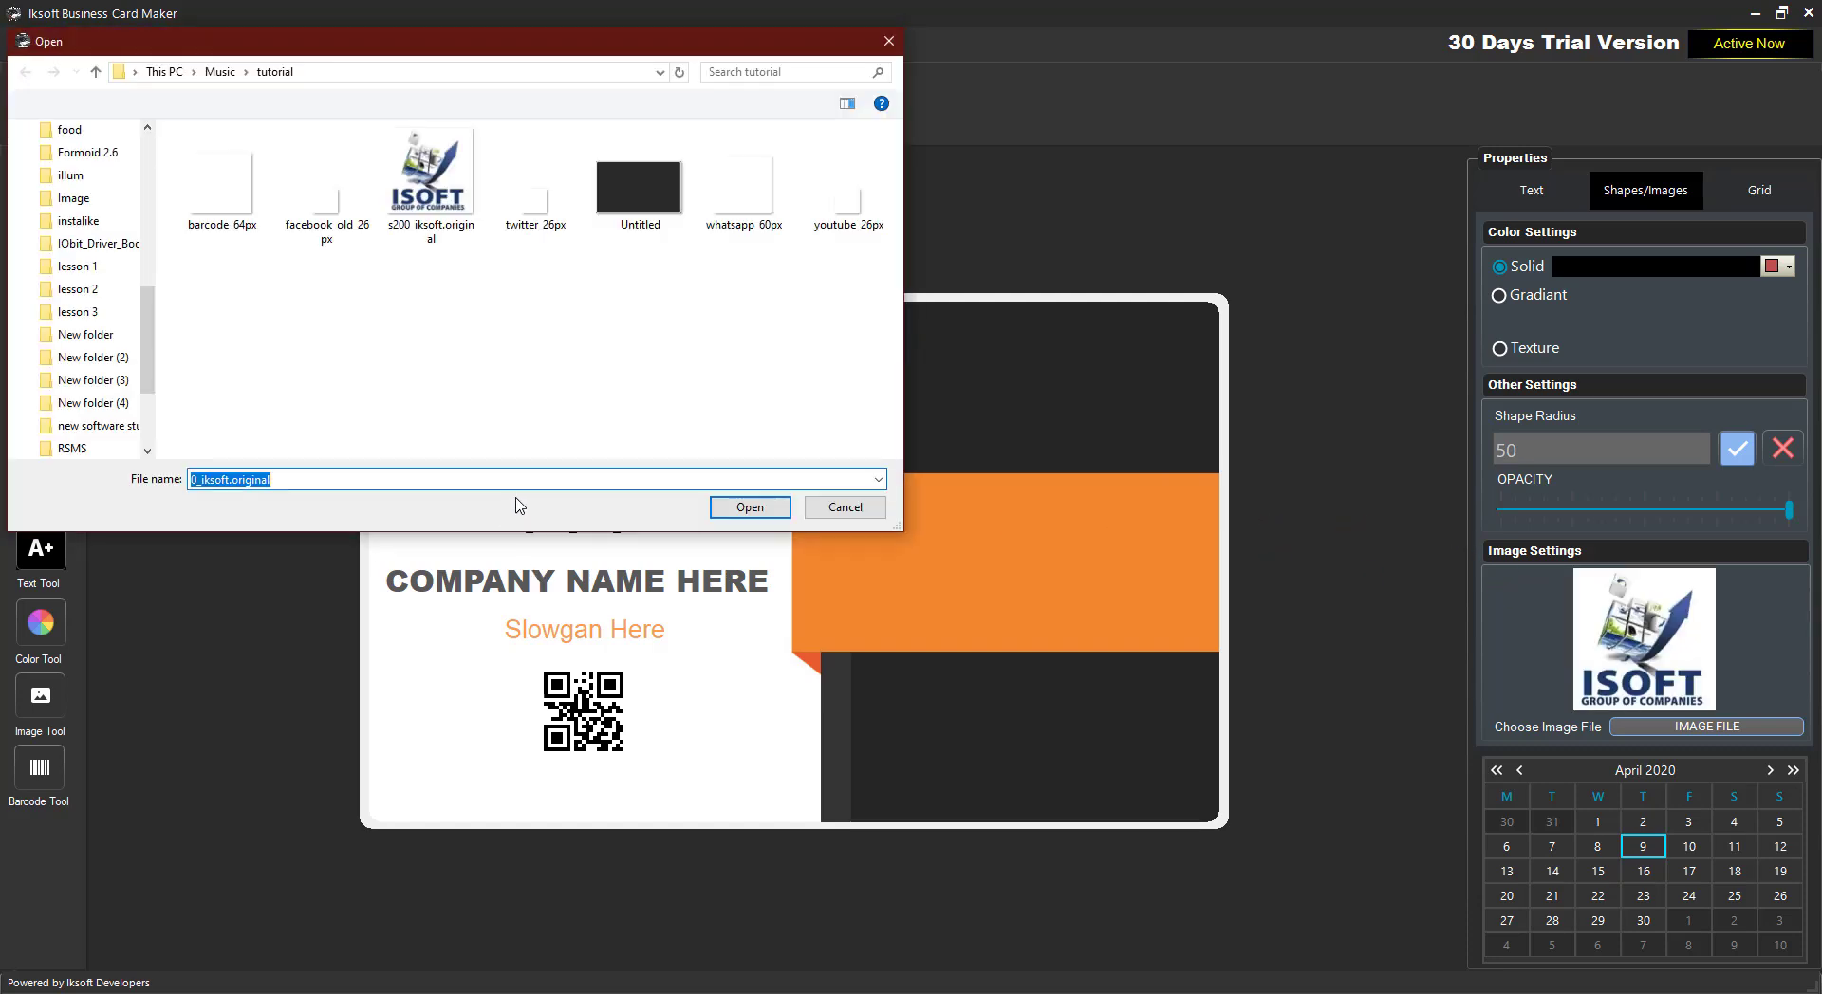
{"action": "left_click", "coordinate": [748, 509]}
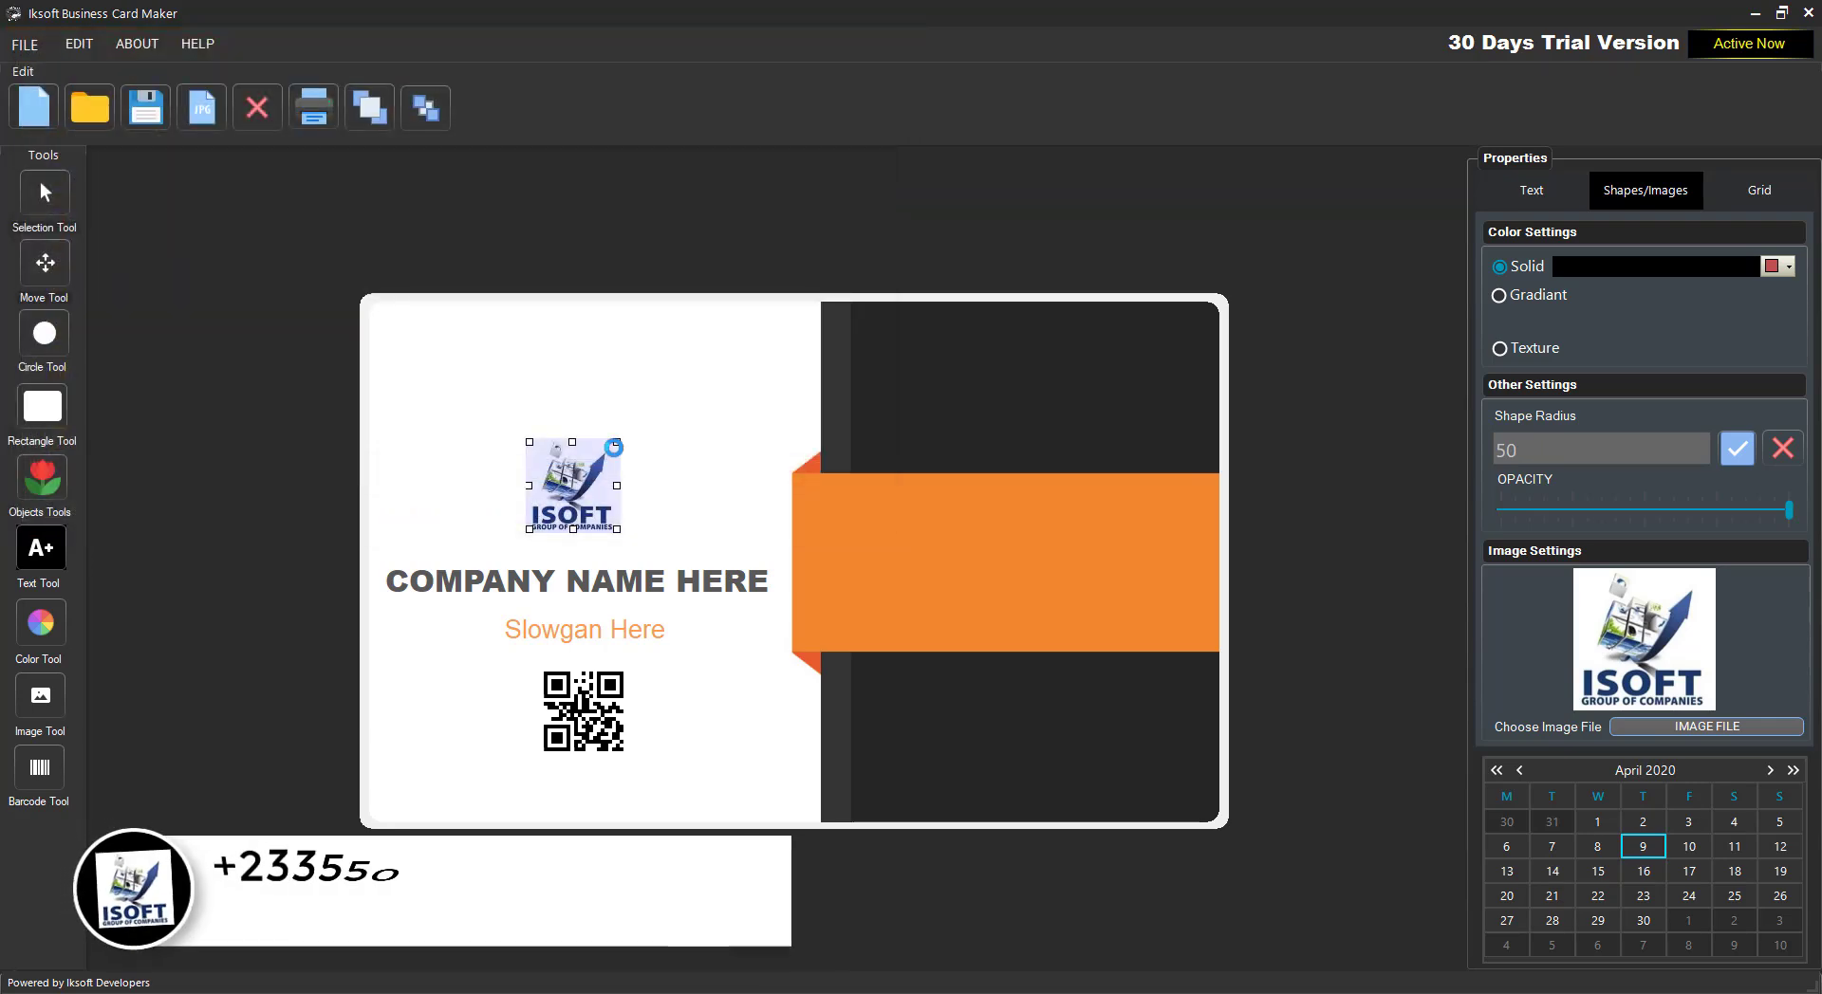
{"action": "double_click", "coordinate": [533, 512]}
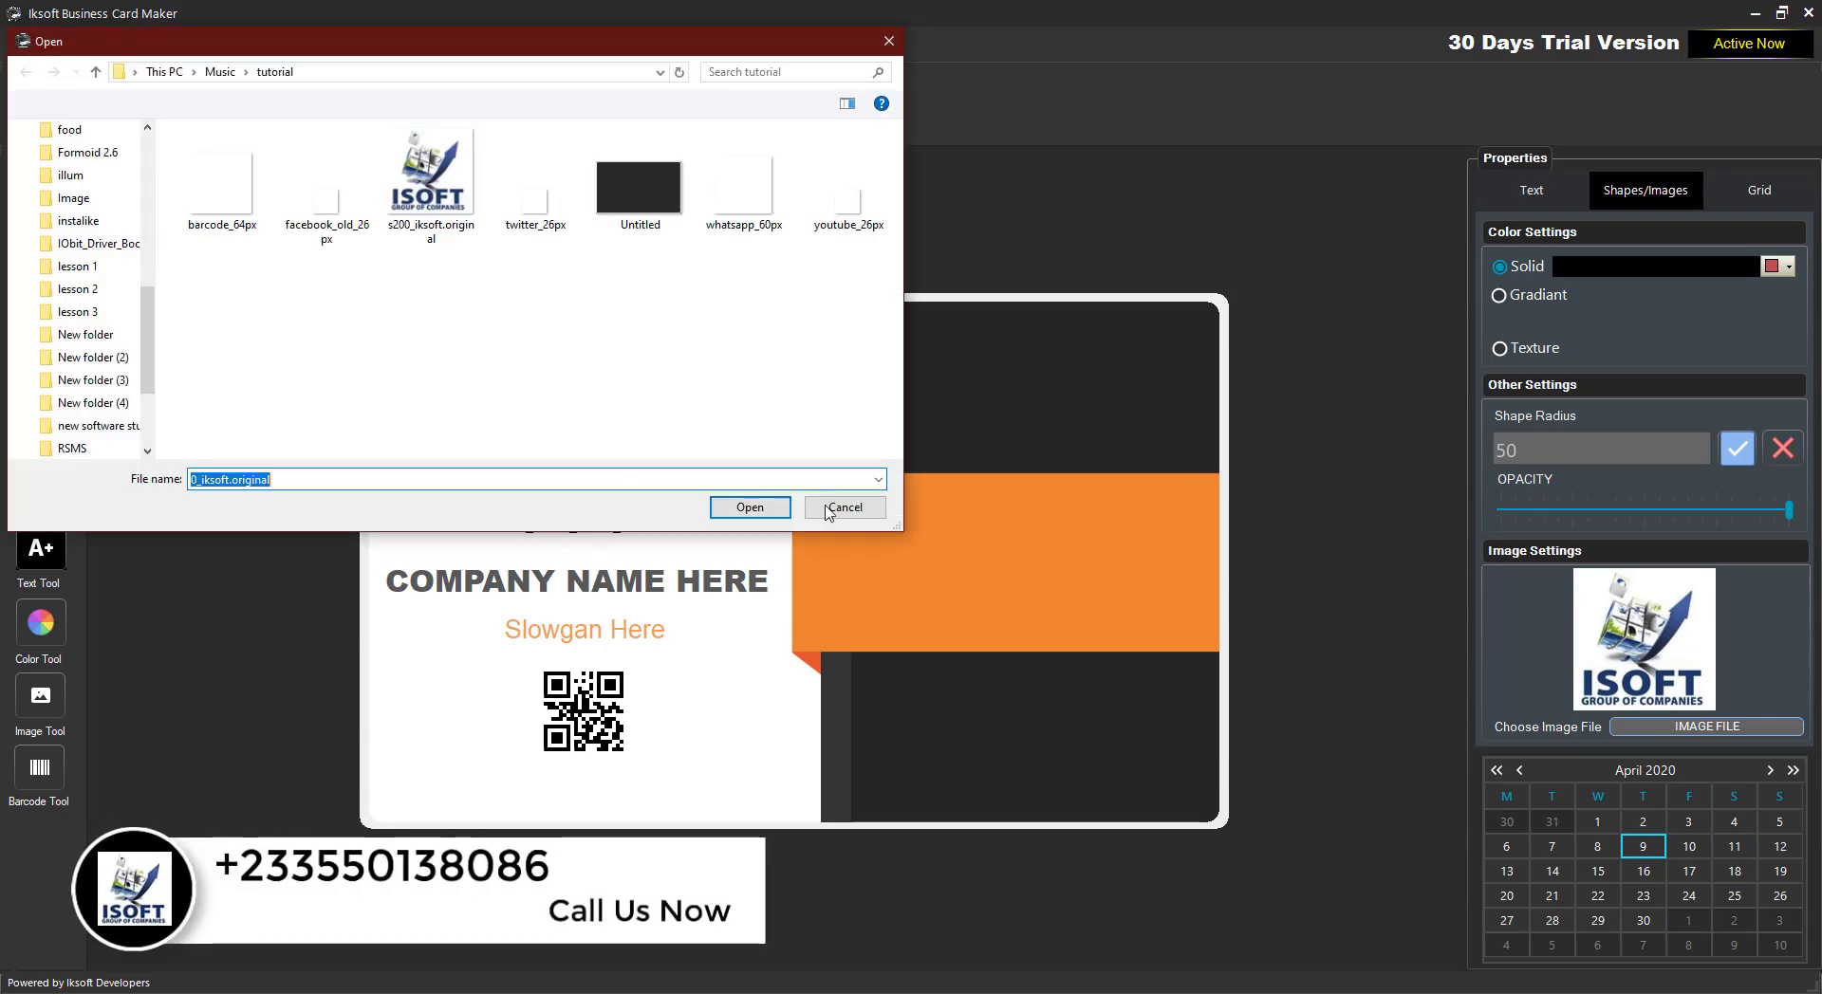
{"action": "left_click", "coordinate": [779, 510]}
{"action": "double_click", "coordinate": [669, 452]}
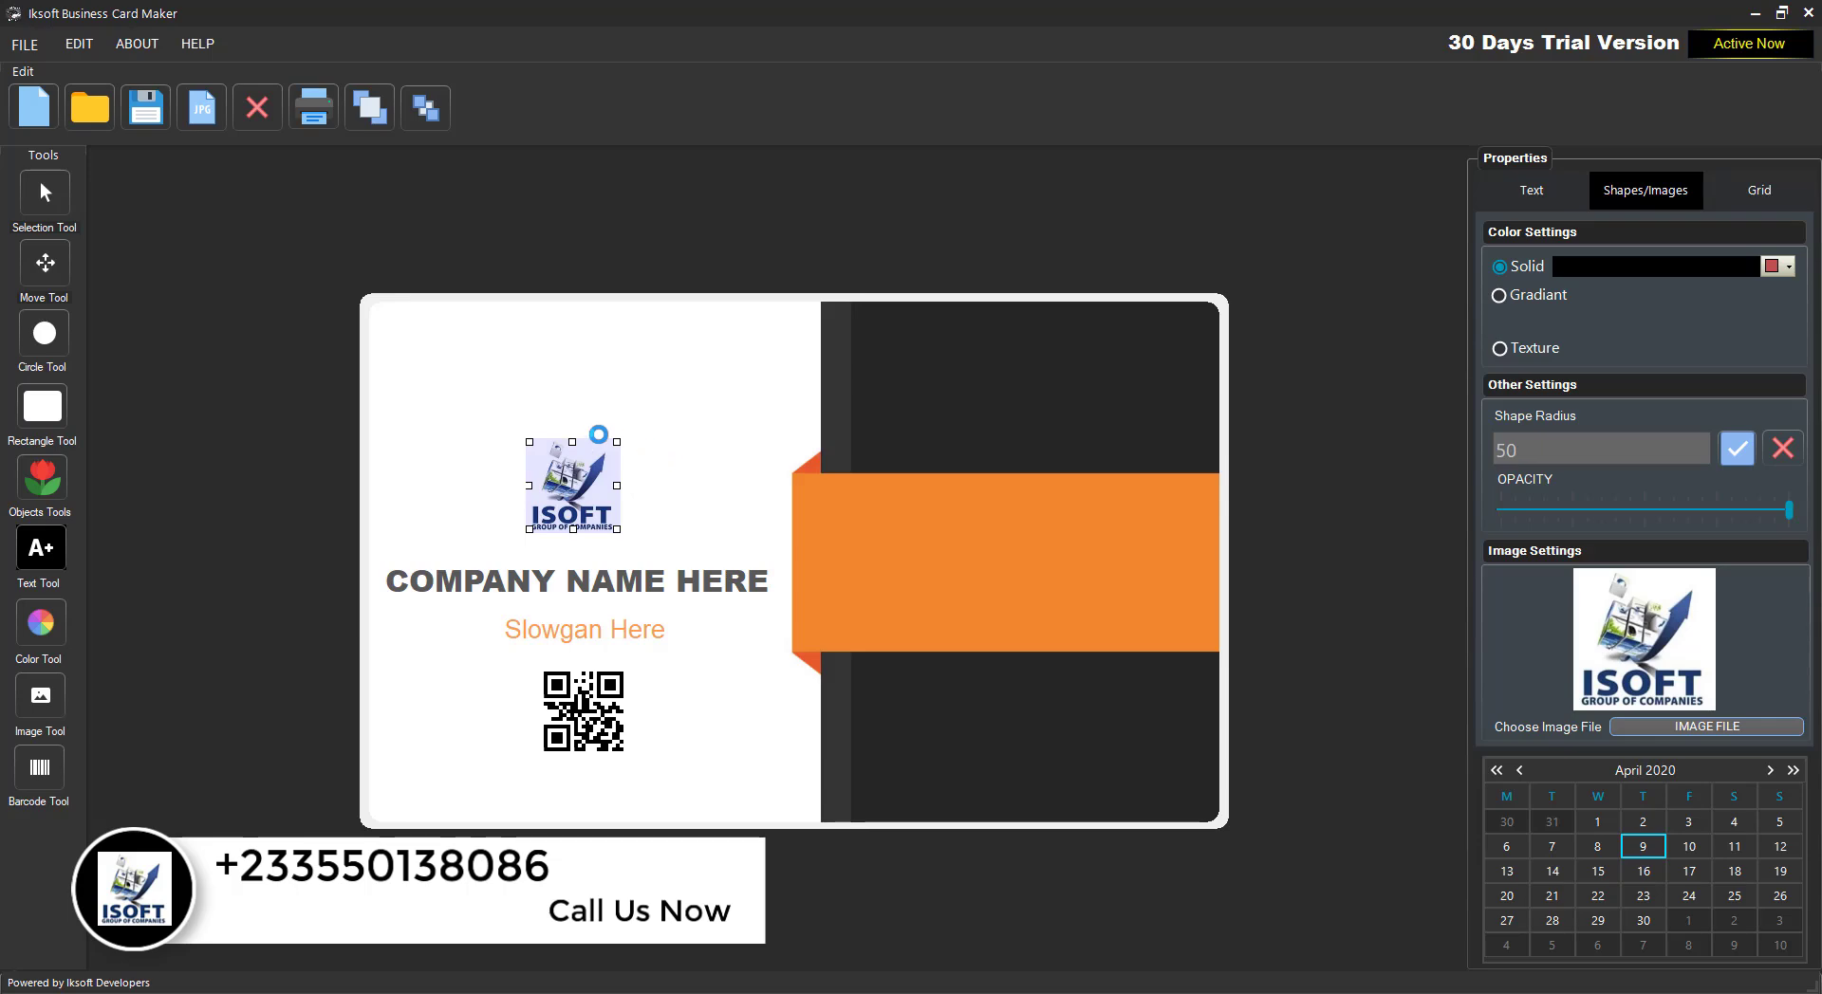
{"action": "left_click", "coordinate": [716, 506]}
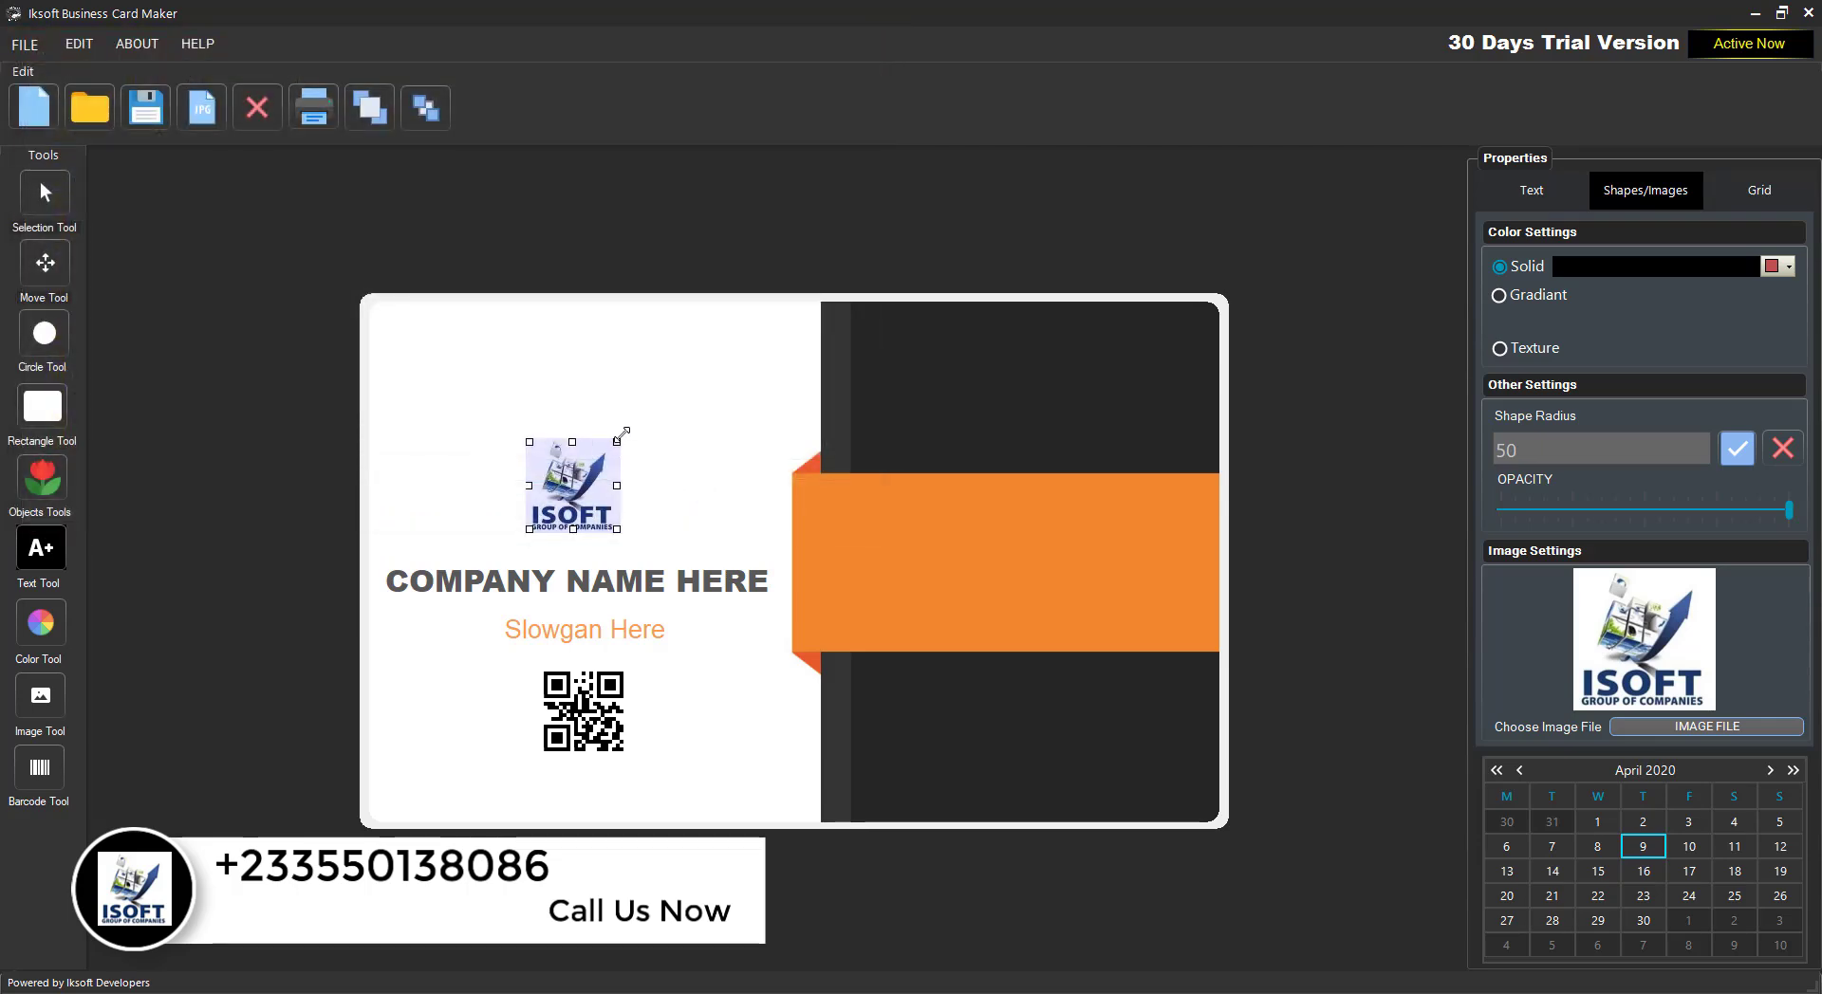
- Enlarge the logo from its upper corner and centre it directly above the company name
{"action": "left_click_drag", "start_coordinate": [622, 434], "coordinate": [672, 395]}
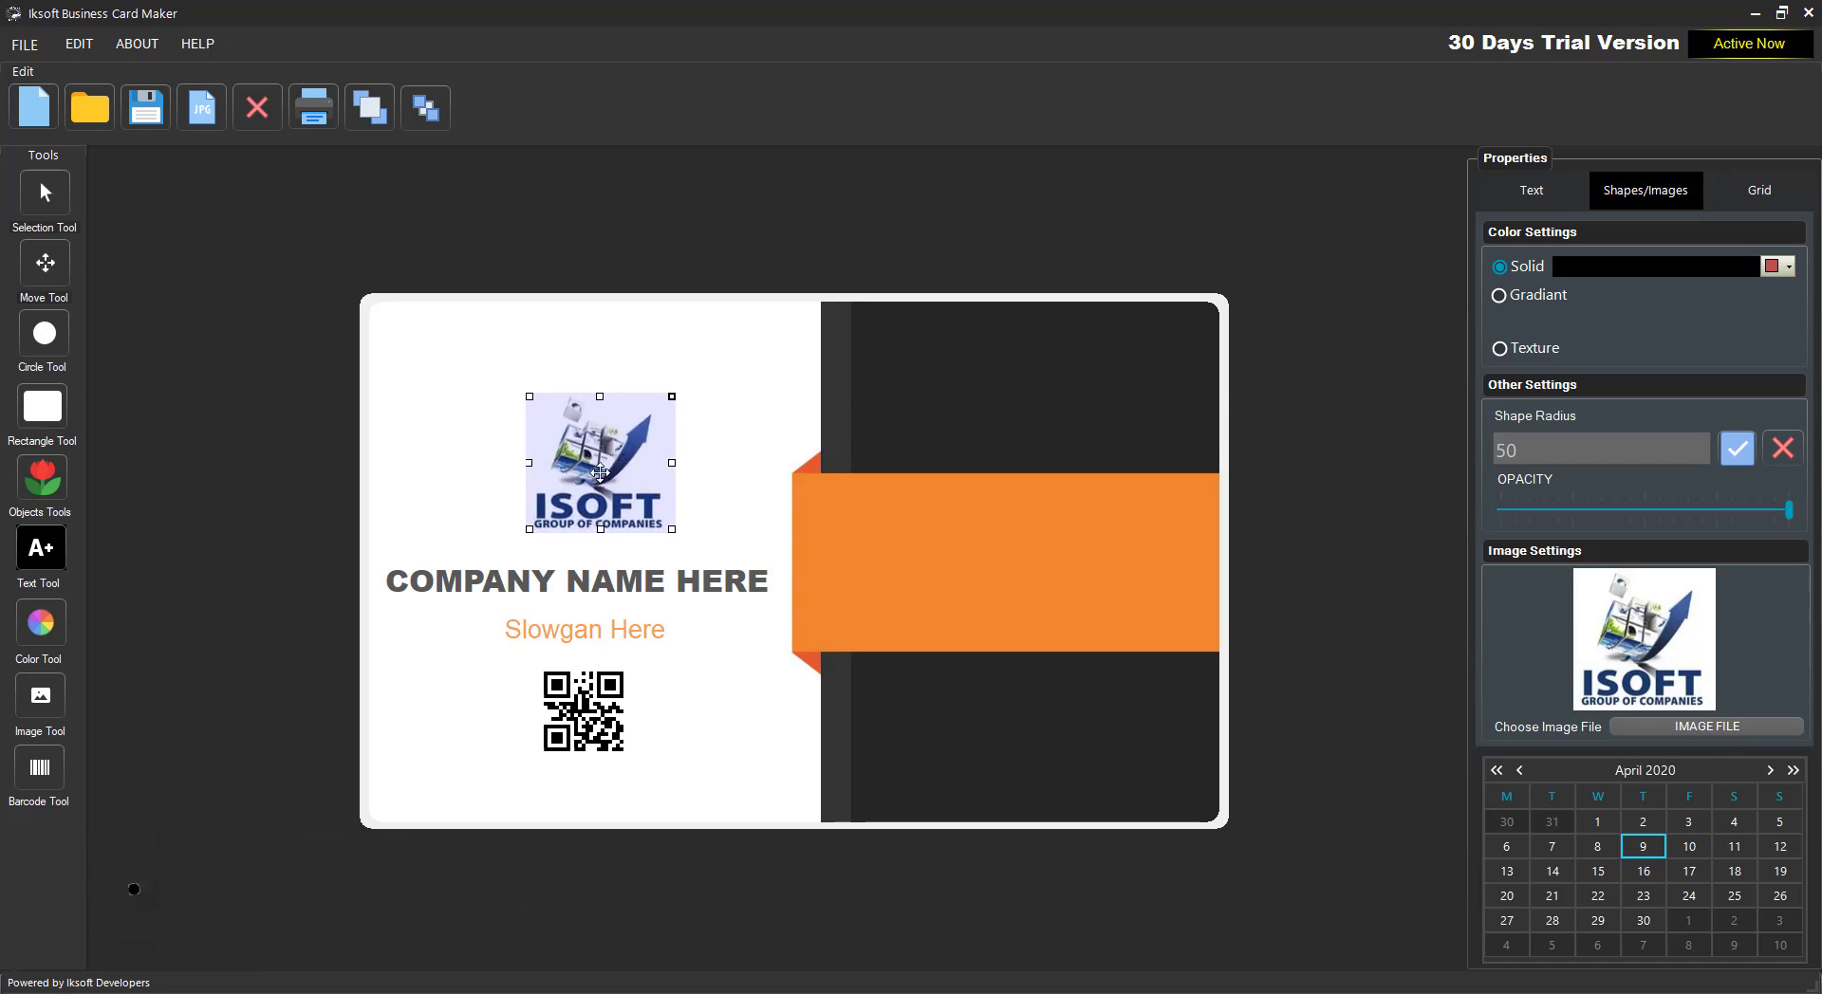
{"action": "left_click_drag", "start_coordinate": [600, 472], "coordinate": [580, 492]}
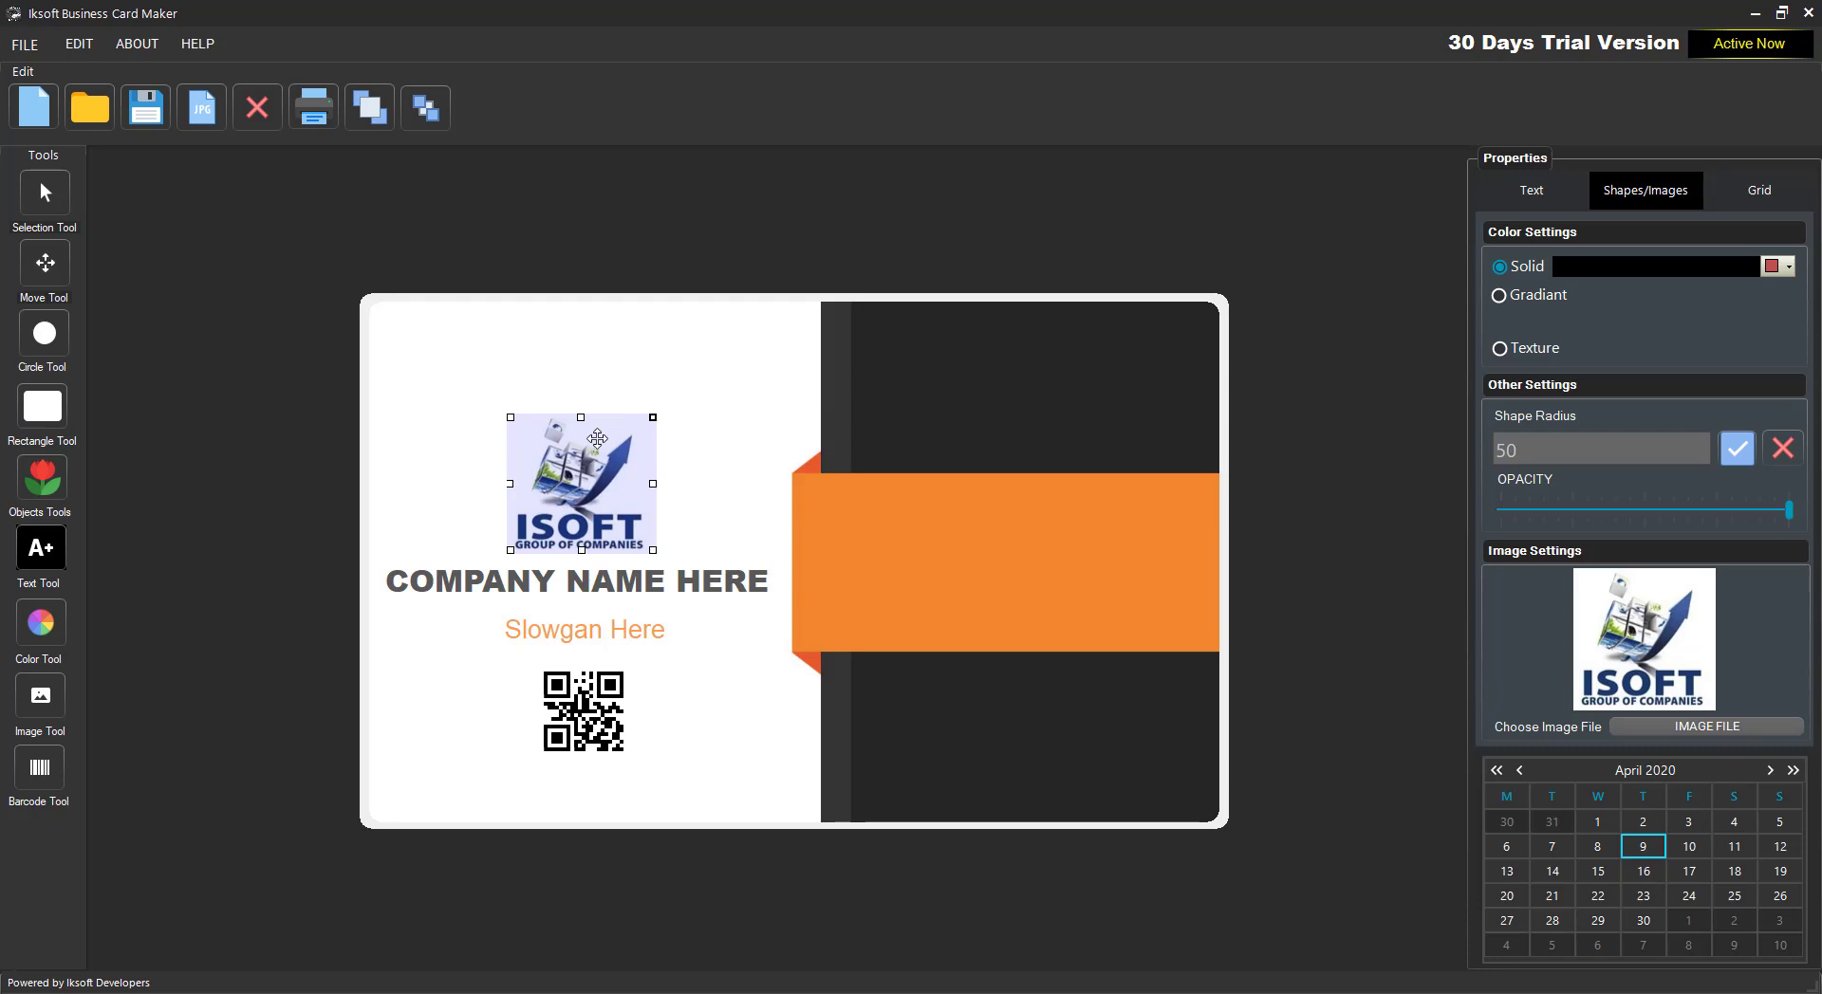
{"action": "left_click", "coordinate": [508, 596]}
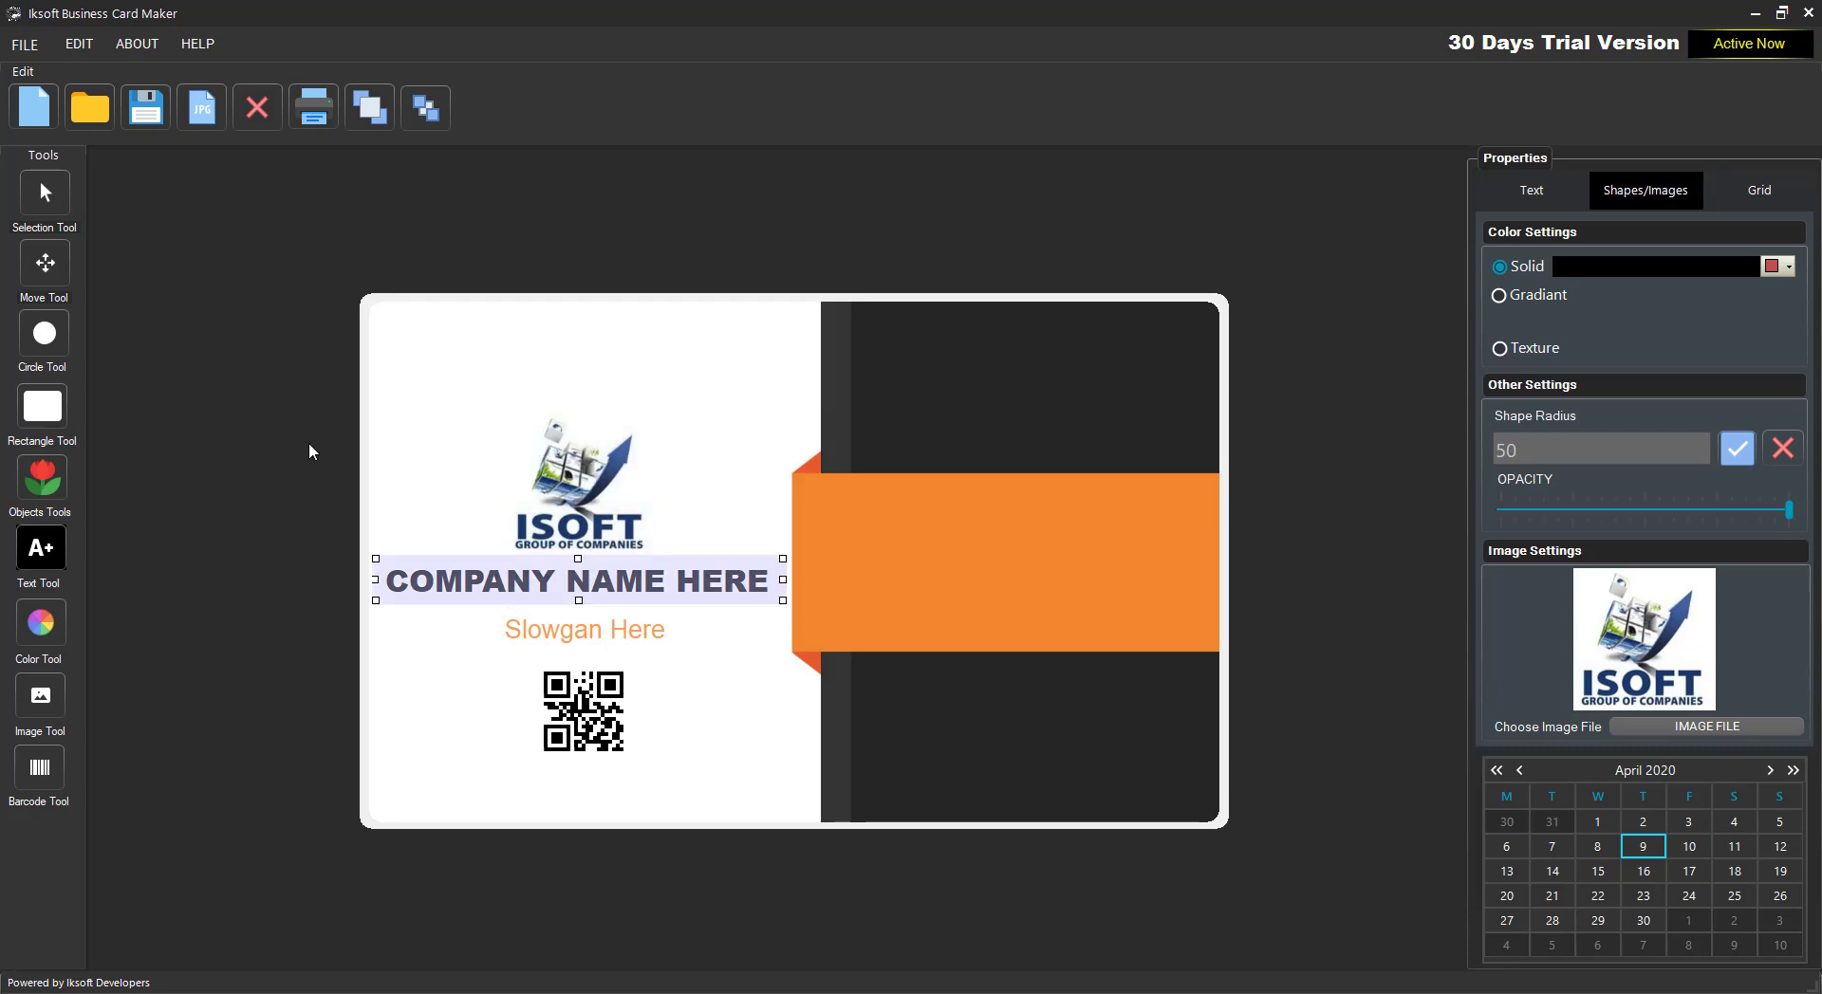
- Add a text on the upper part of the orange band and change its wording to "Facebook Page"
{"action": "left_click", "coordinate": [41, 555]}
{"action": "left_click_drag", "start_coordinate": [757, 575], "coordinate": [949, 517]}
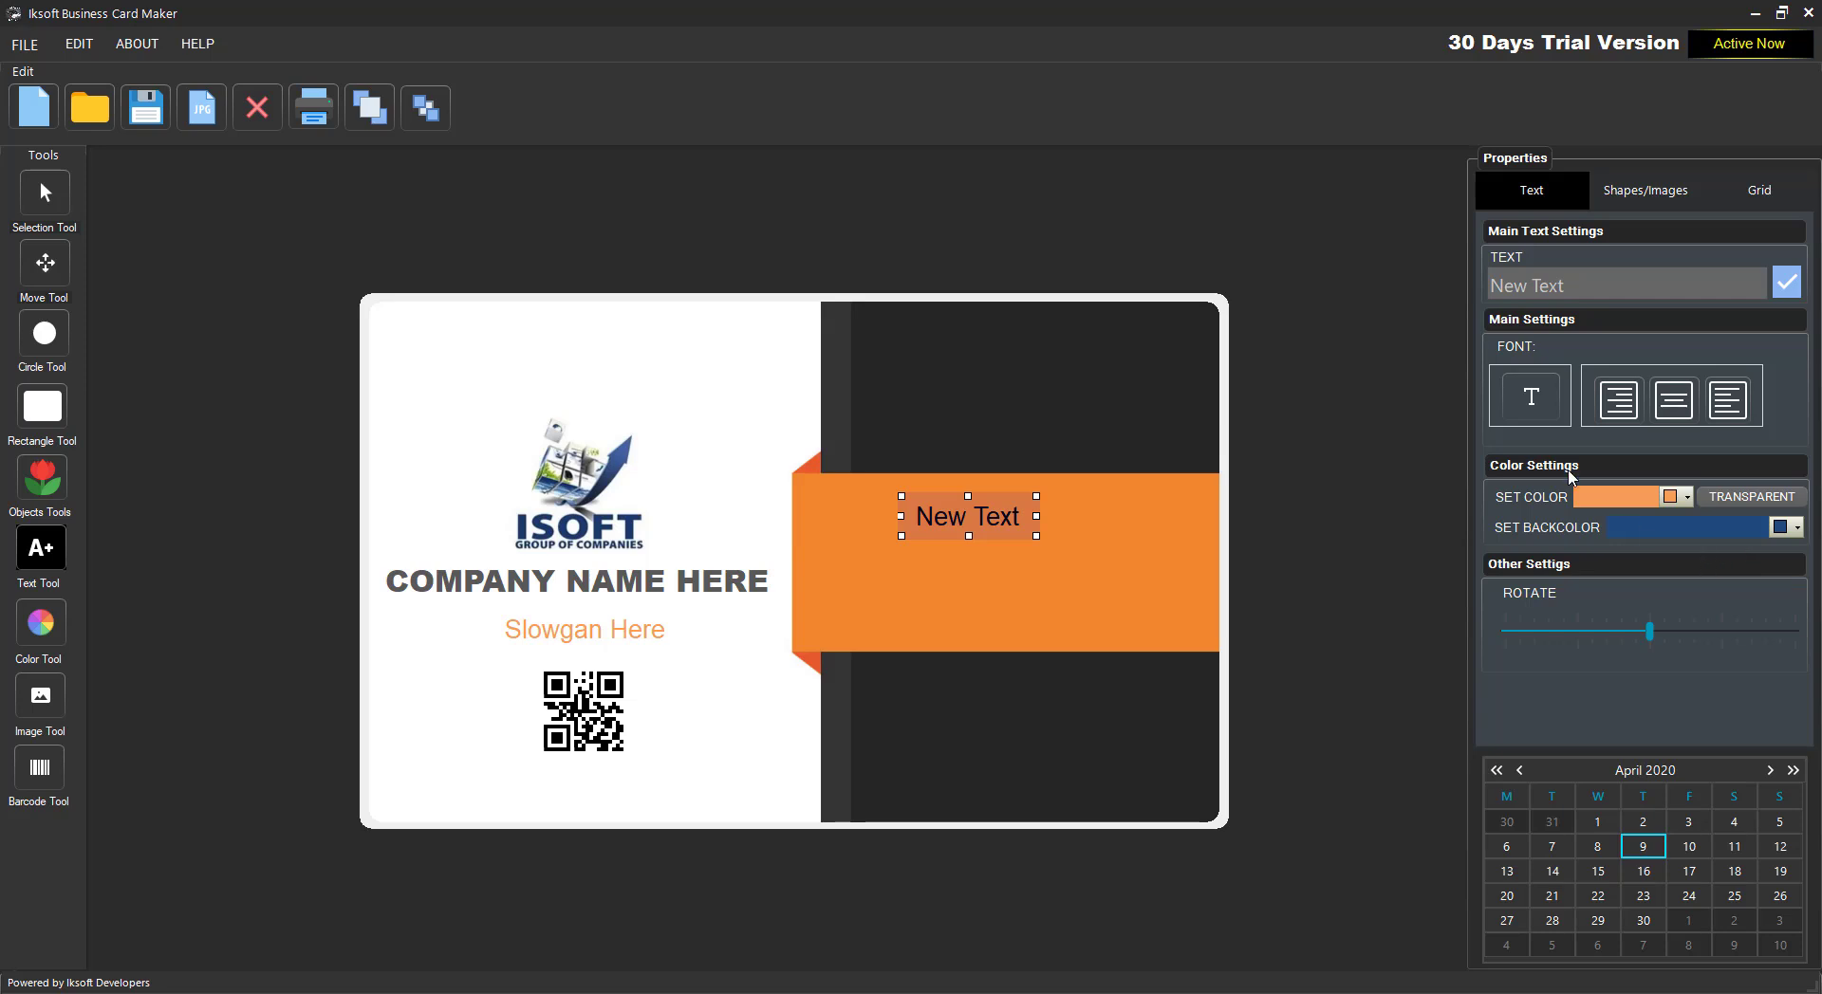
{"action": "right_click", "coordinate": [908, 501]}
{"action": "left_click", "coordinate": [966, 519]}
{"action": "left_click_drag", "start_coordinate": [1587, 291], "coordinate": [1430, 290]}
{"action": "type", "text": "F"}
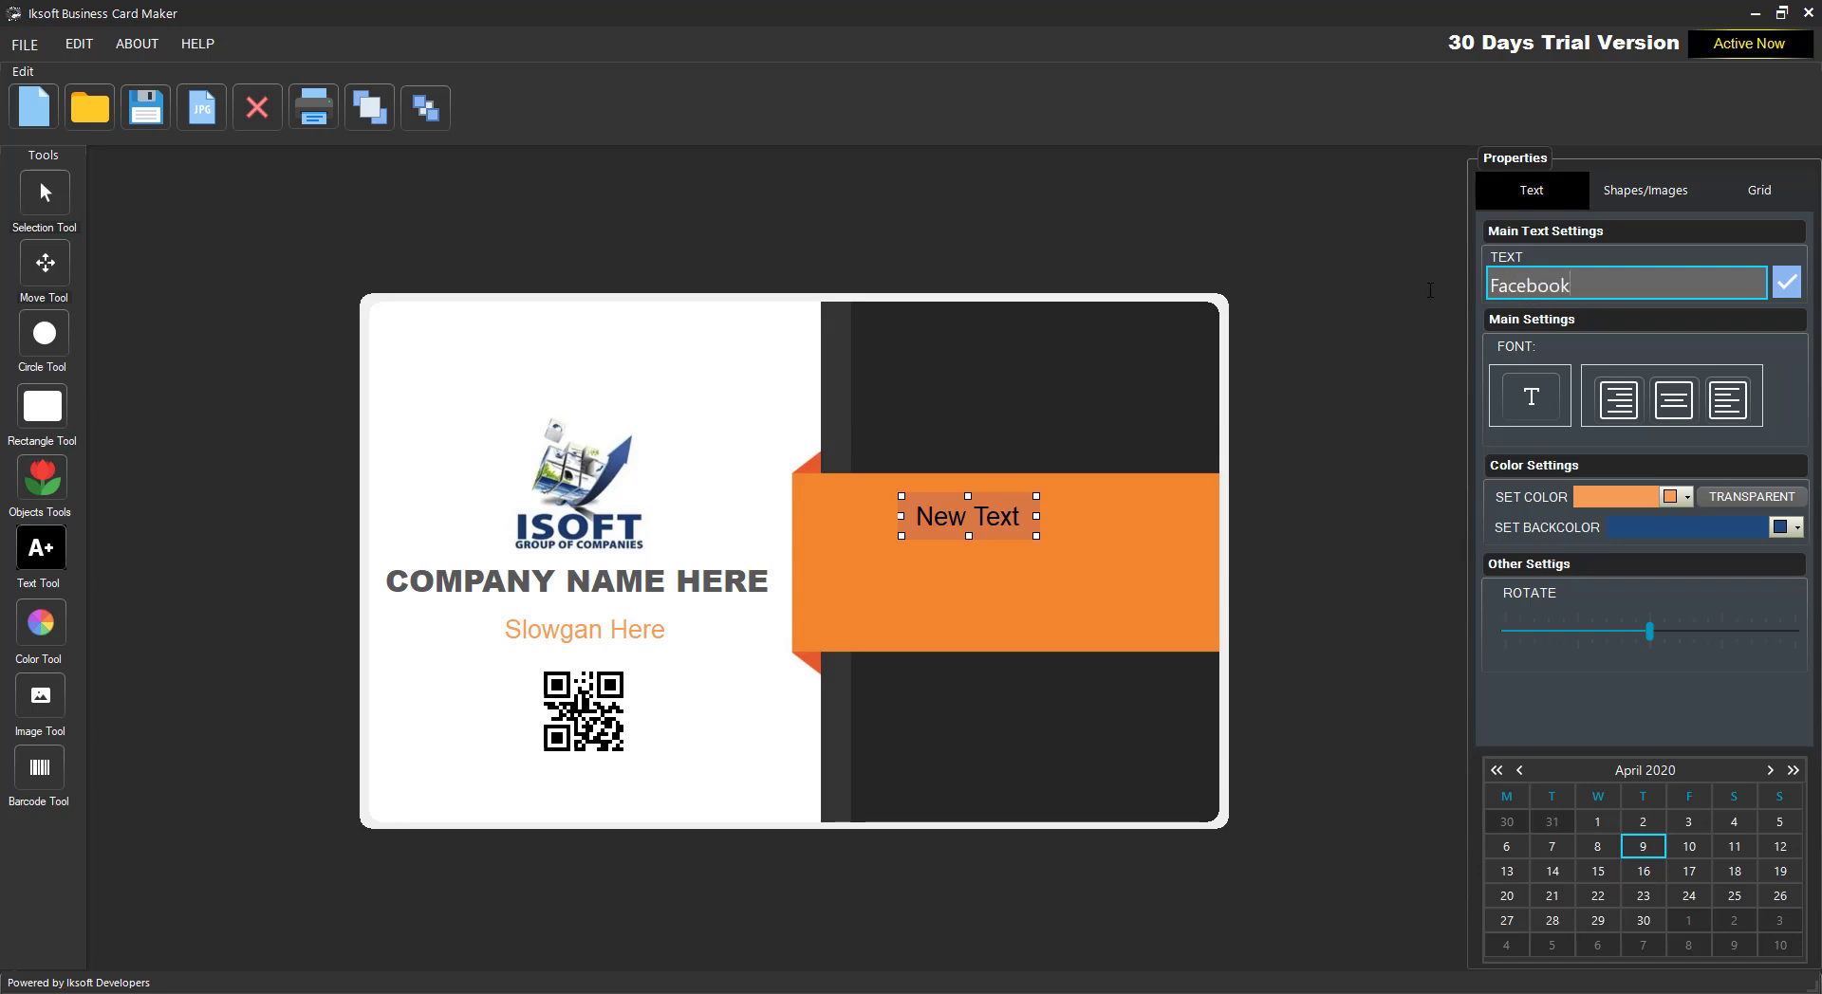
{"action": "type", "text": "acebook Page"}
{"action": "left_click", "coordinate": [1789, 283]}
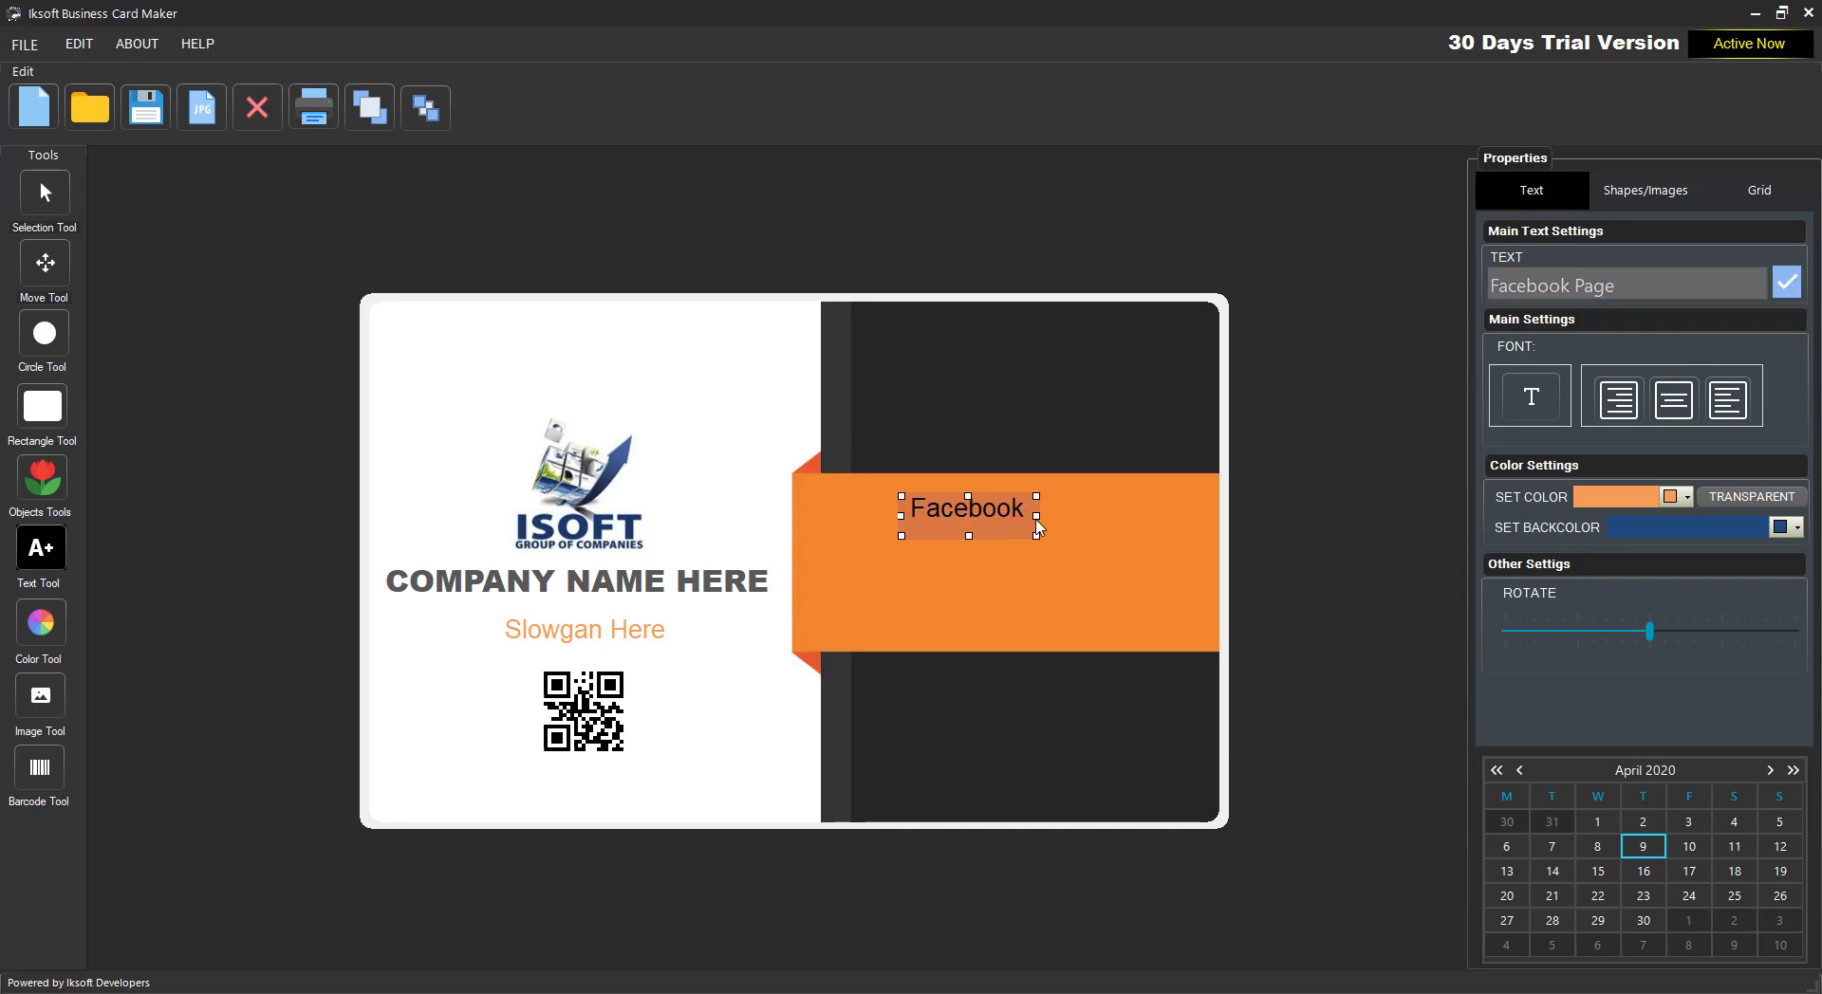
- Widen the "Facebook Page" text box to fit on one line, shift it slightly, and colour the text white
{"action": "left_click_drag", "start_coordinate": [1036, 519], "coordinate": [1142, 515]}
{"action": "left_click_drag", "start_coordinate": [1024, 515], "coordinate": [1015, 513]}
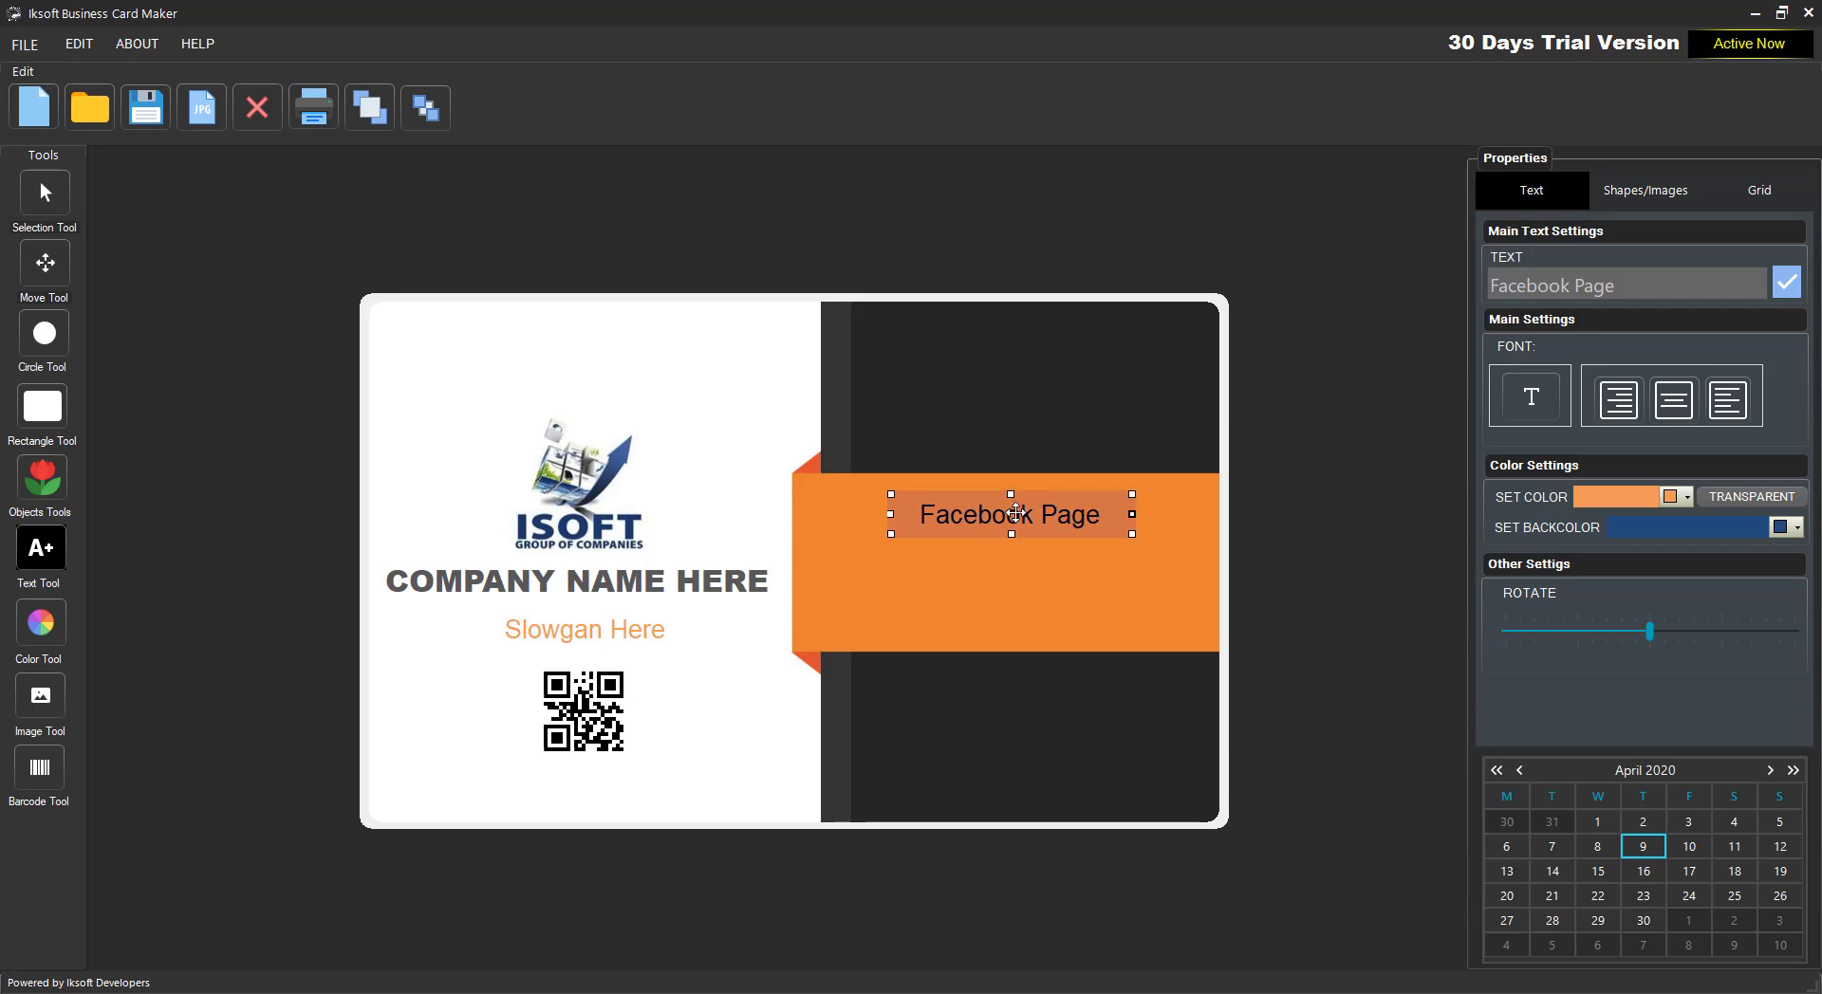
{"action": "left_click", "coordinate": [1687, 496]}
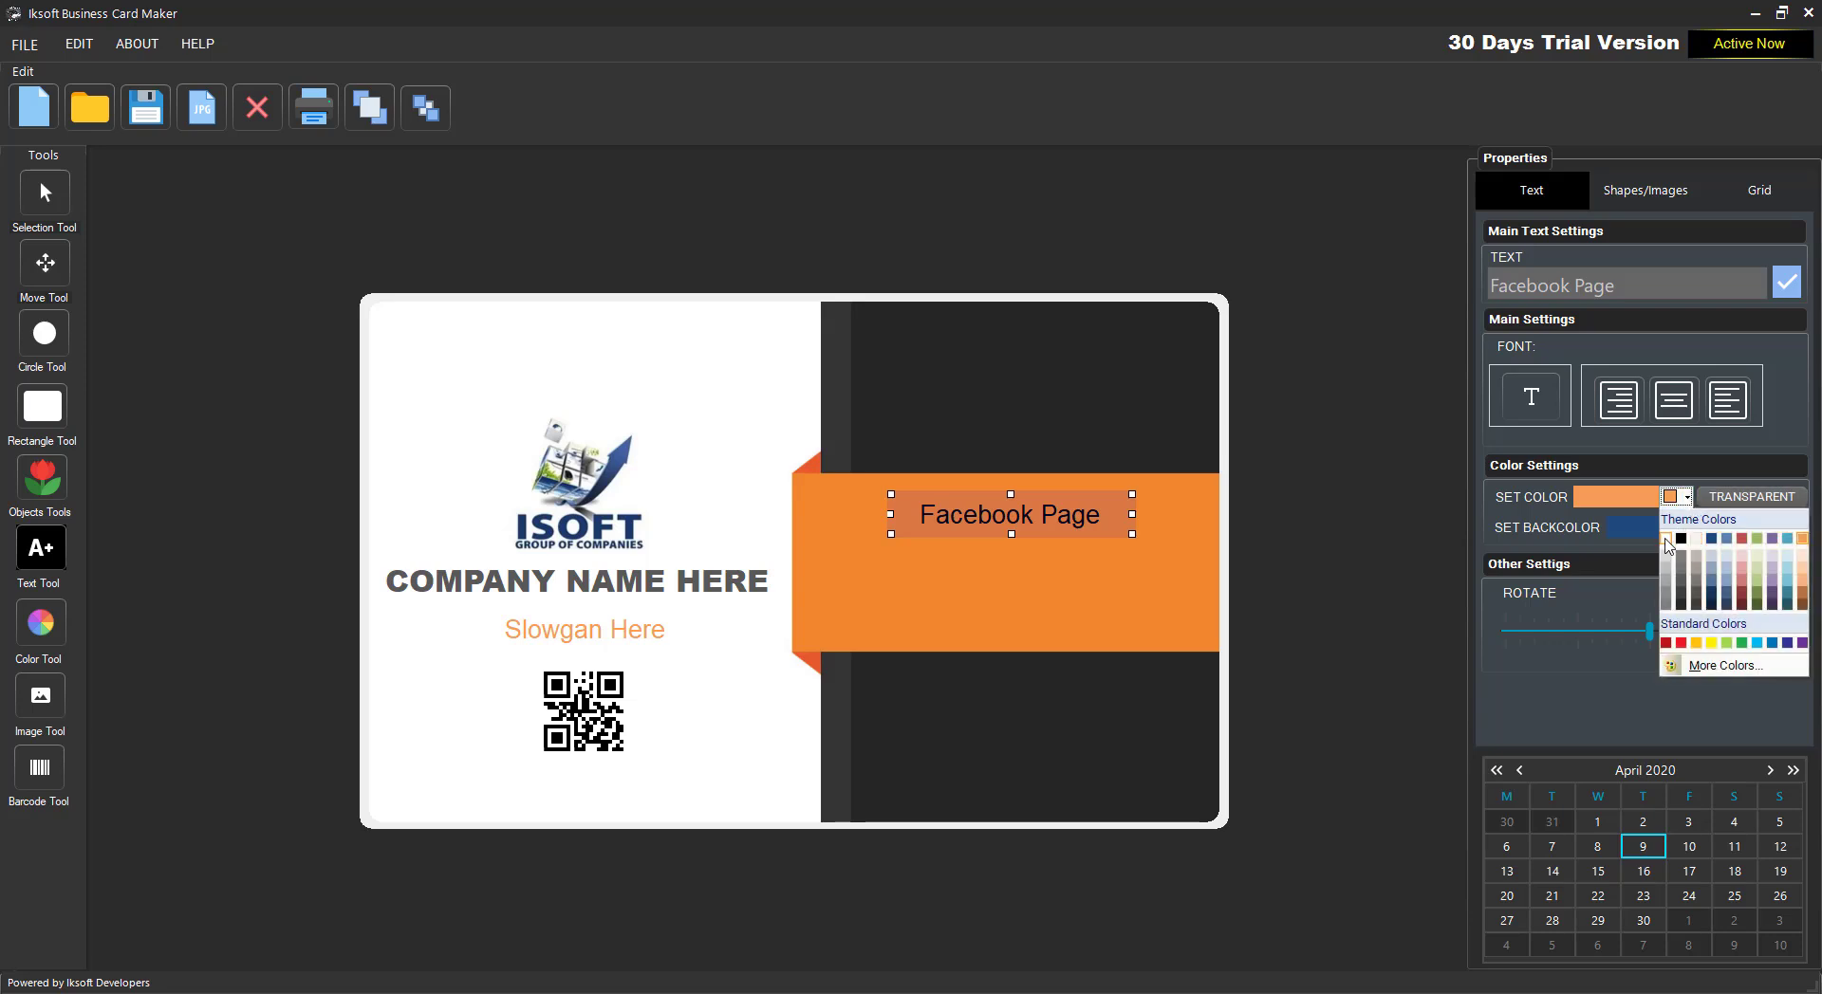
{"action": "left_click", "coordinate": [1666, 539]}
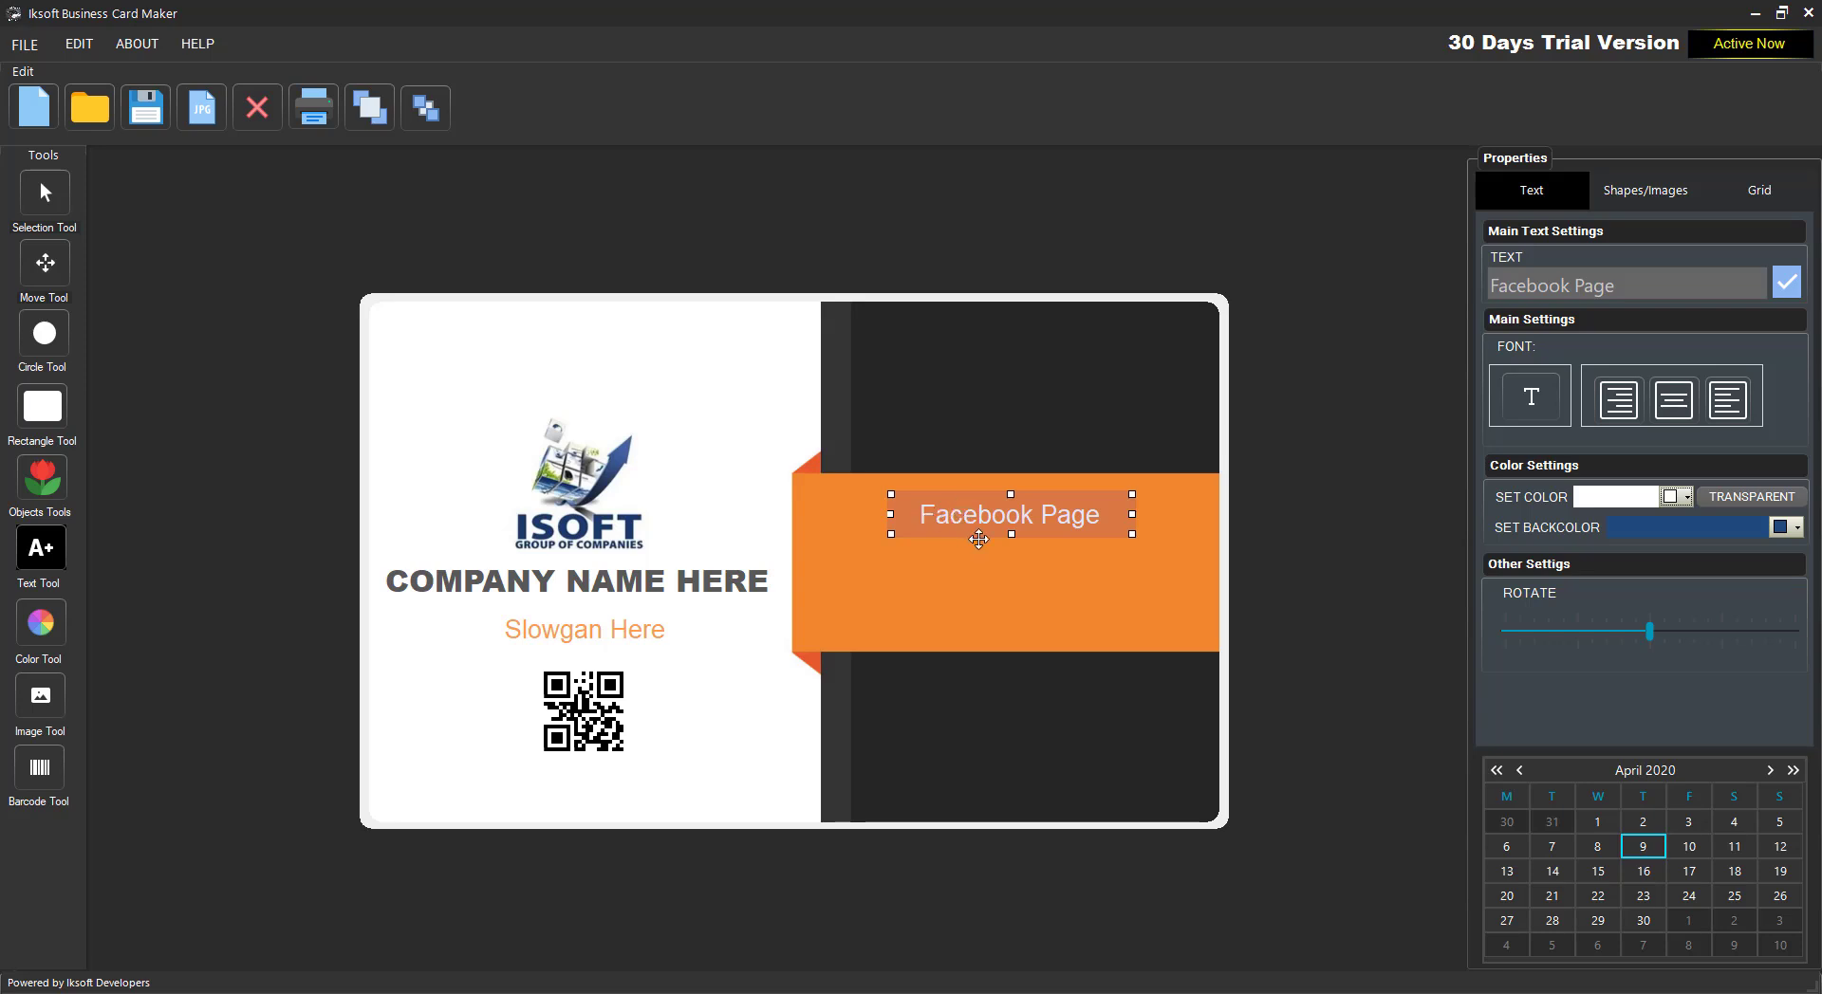
- Add a second text on the orange band beneath "Facebook Page" and change its wording to "YouTube Channel"
{"action": "left_click", "coordinate": [648, 544]}
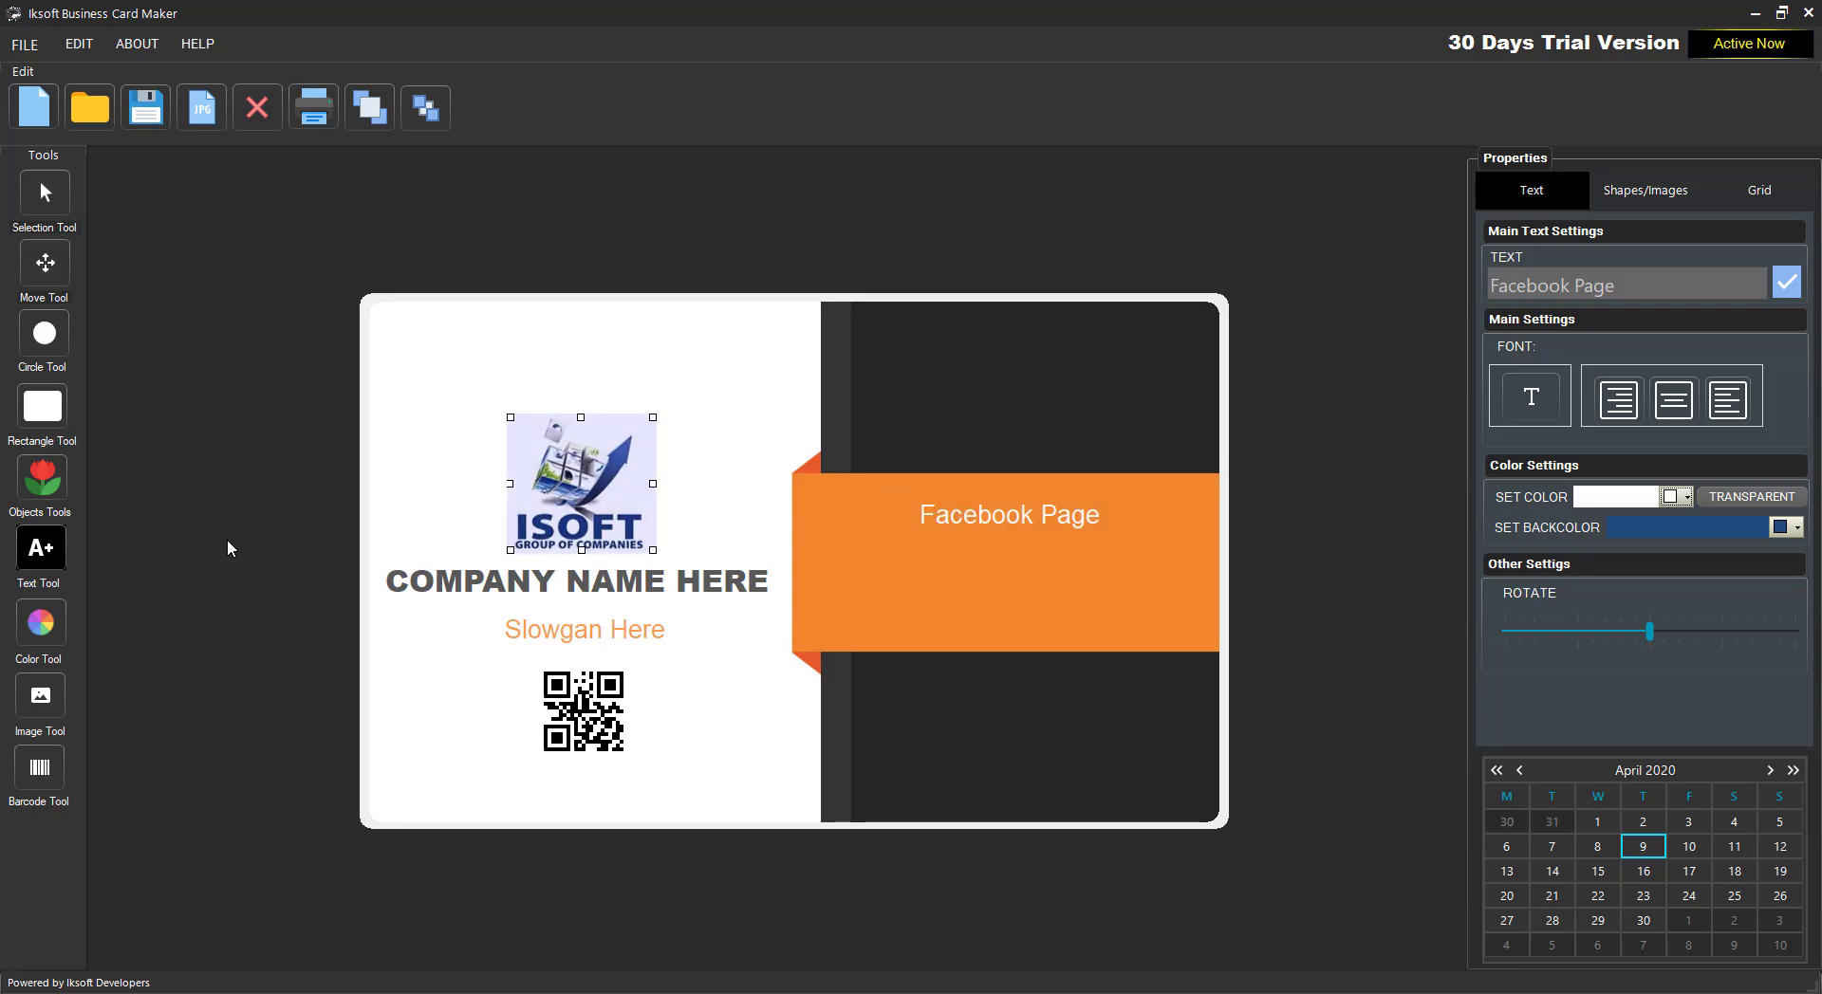
{"action": "left_click", "coordinate": [59, 558]}
{"action": "left_click", "coordinate": [738, 560]}
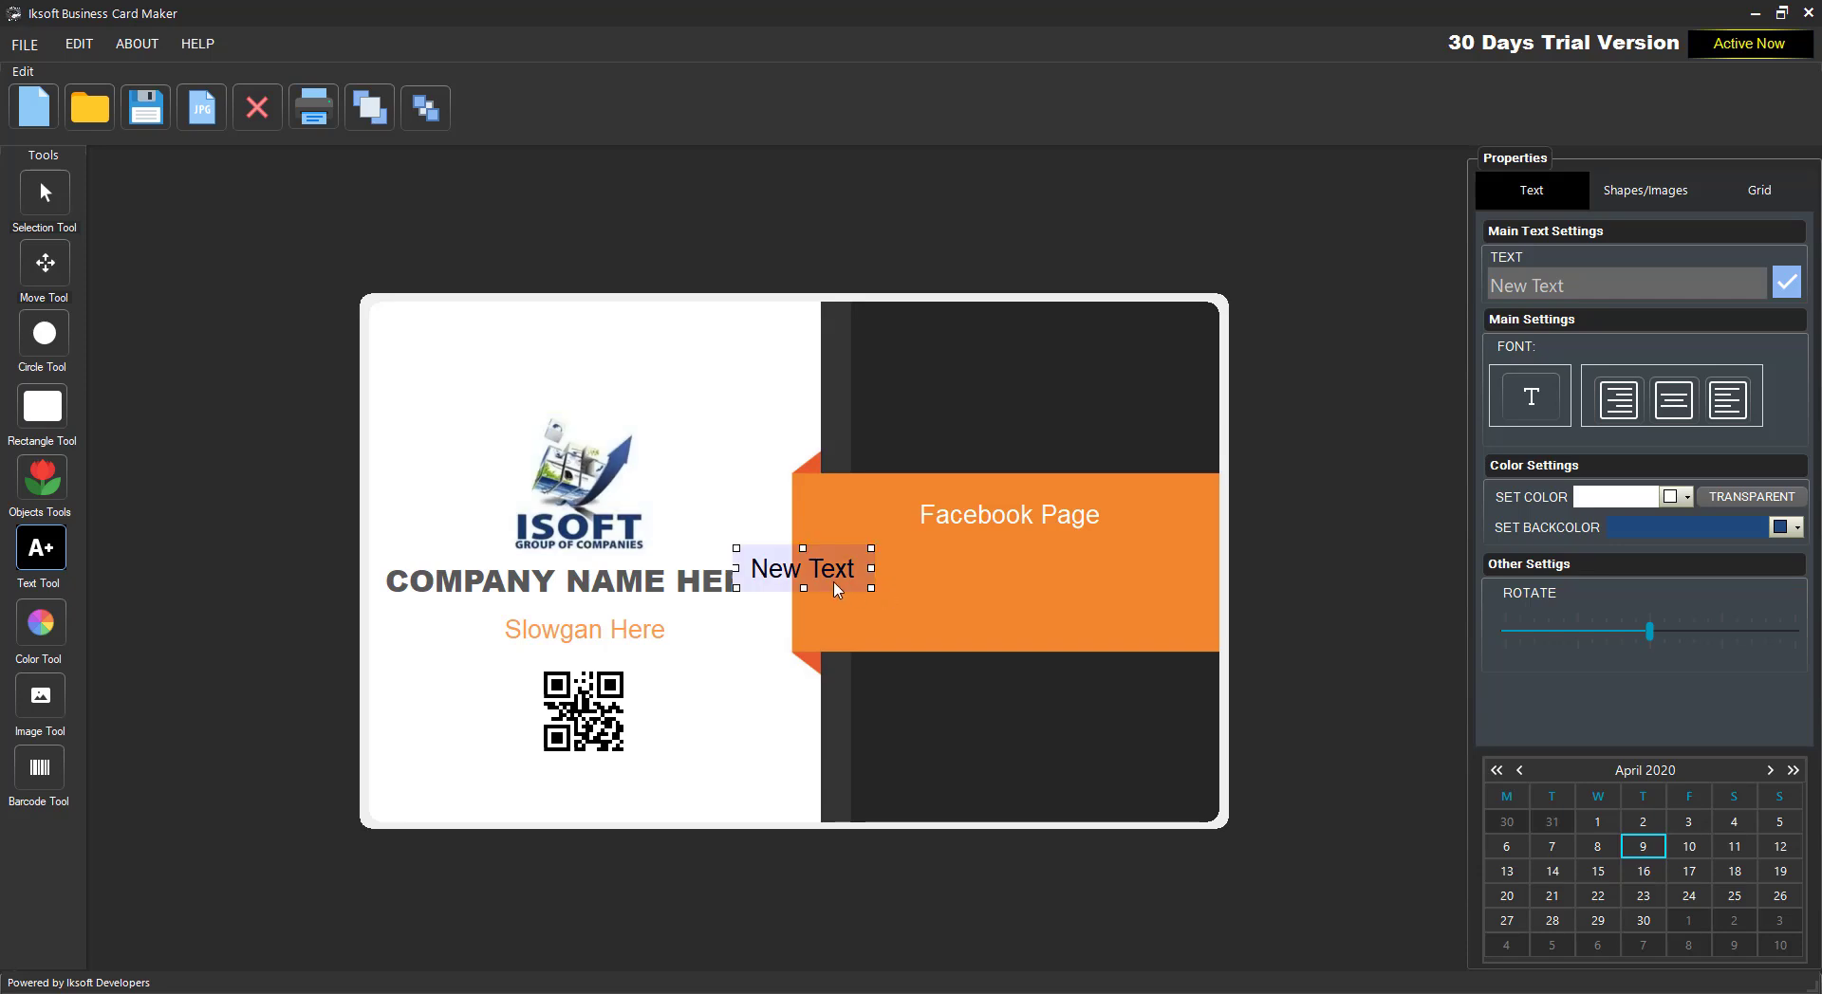
{"action": "left_click_drag", "start_coordinate": [914, 584], "coordinate": [1005, 567]}
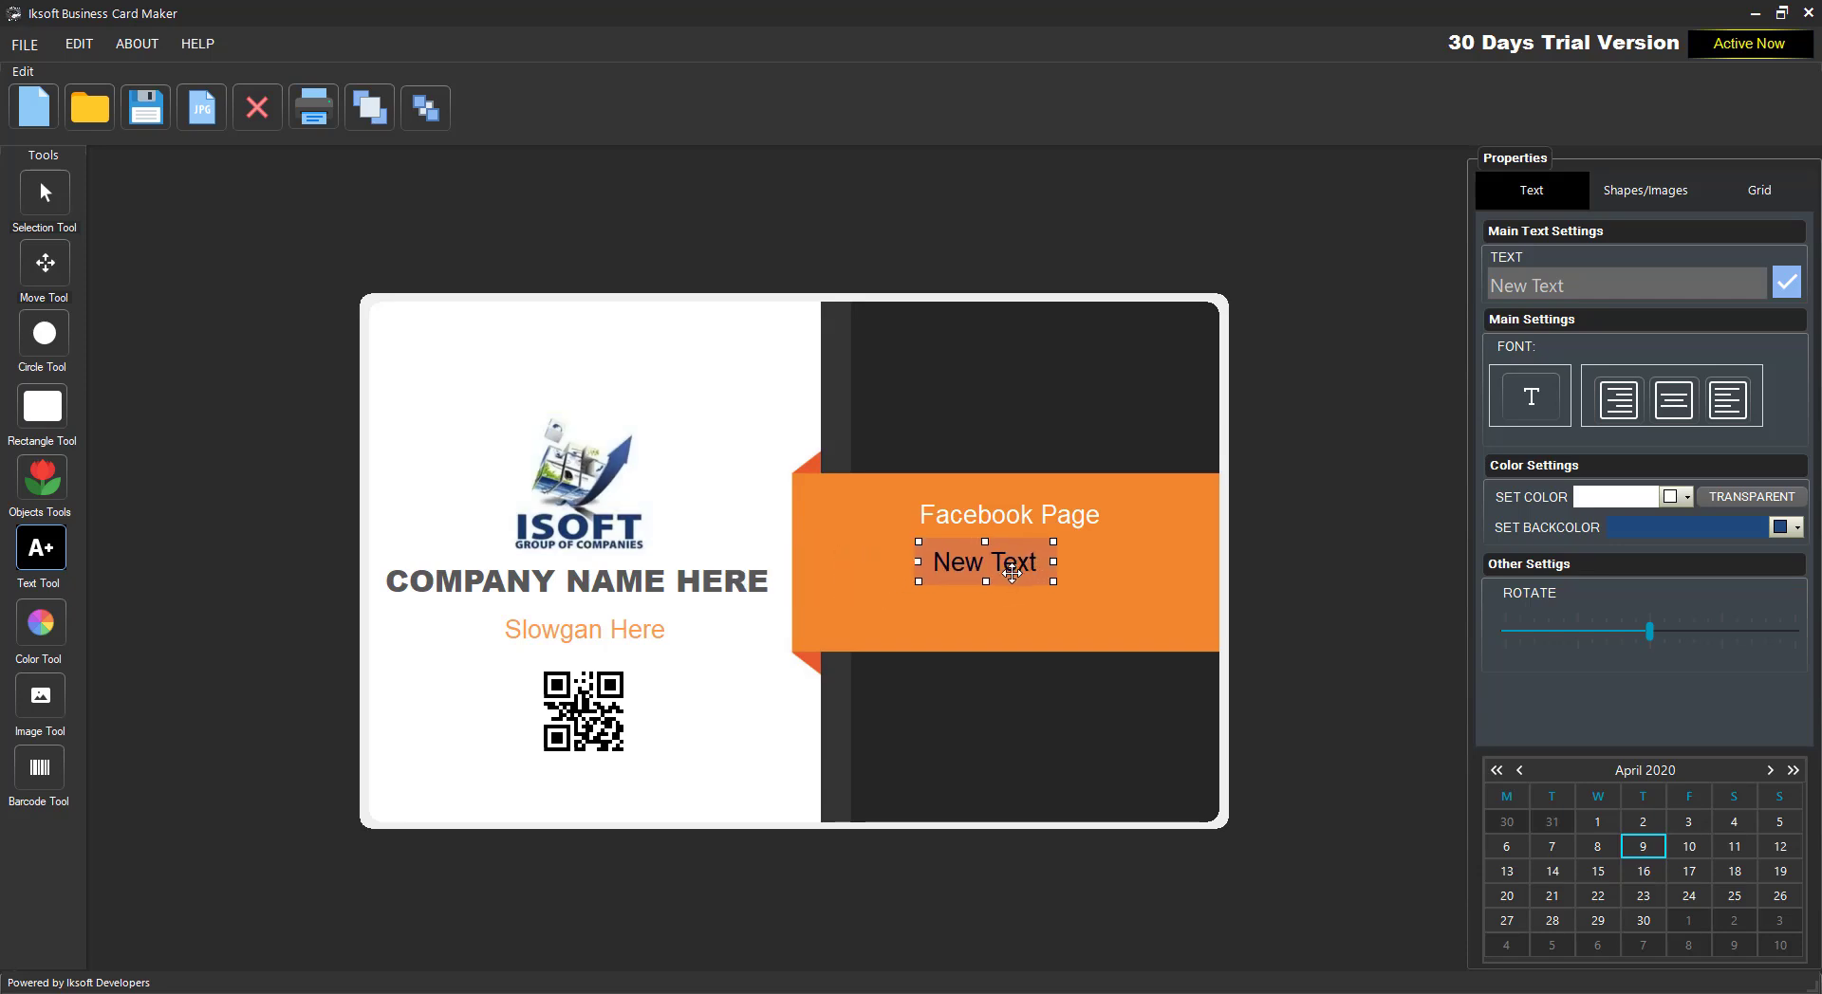
{"action": "right_click", "coordinate": [1005, 567]}
{"action": "left_click", "coordinate": [1017, 585]}
{"action": "left_click", "coordinate": [1591, 286]}
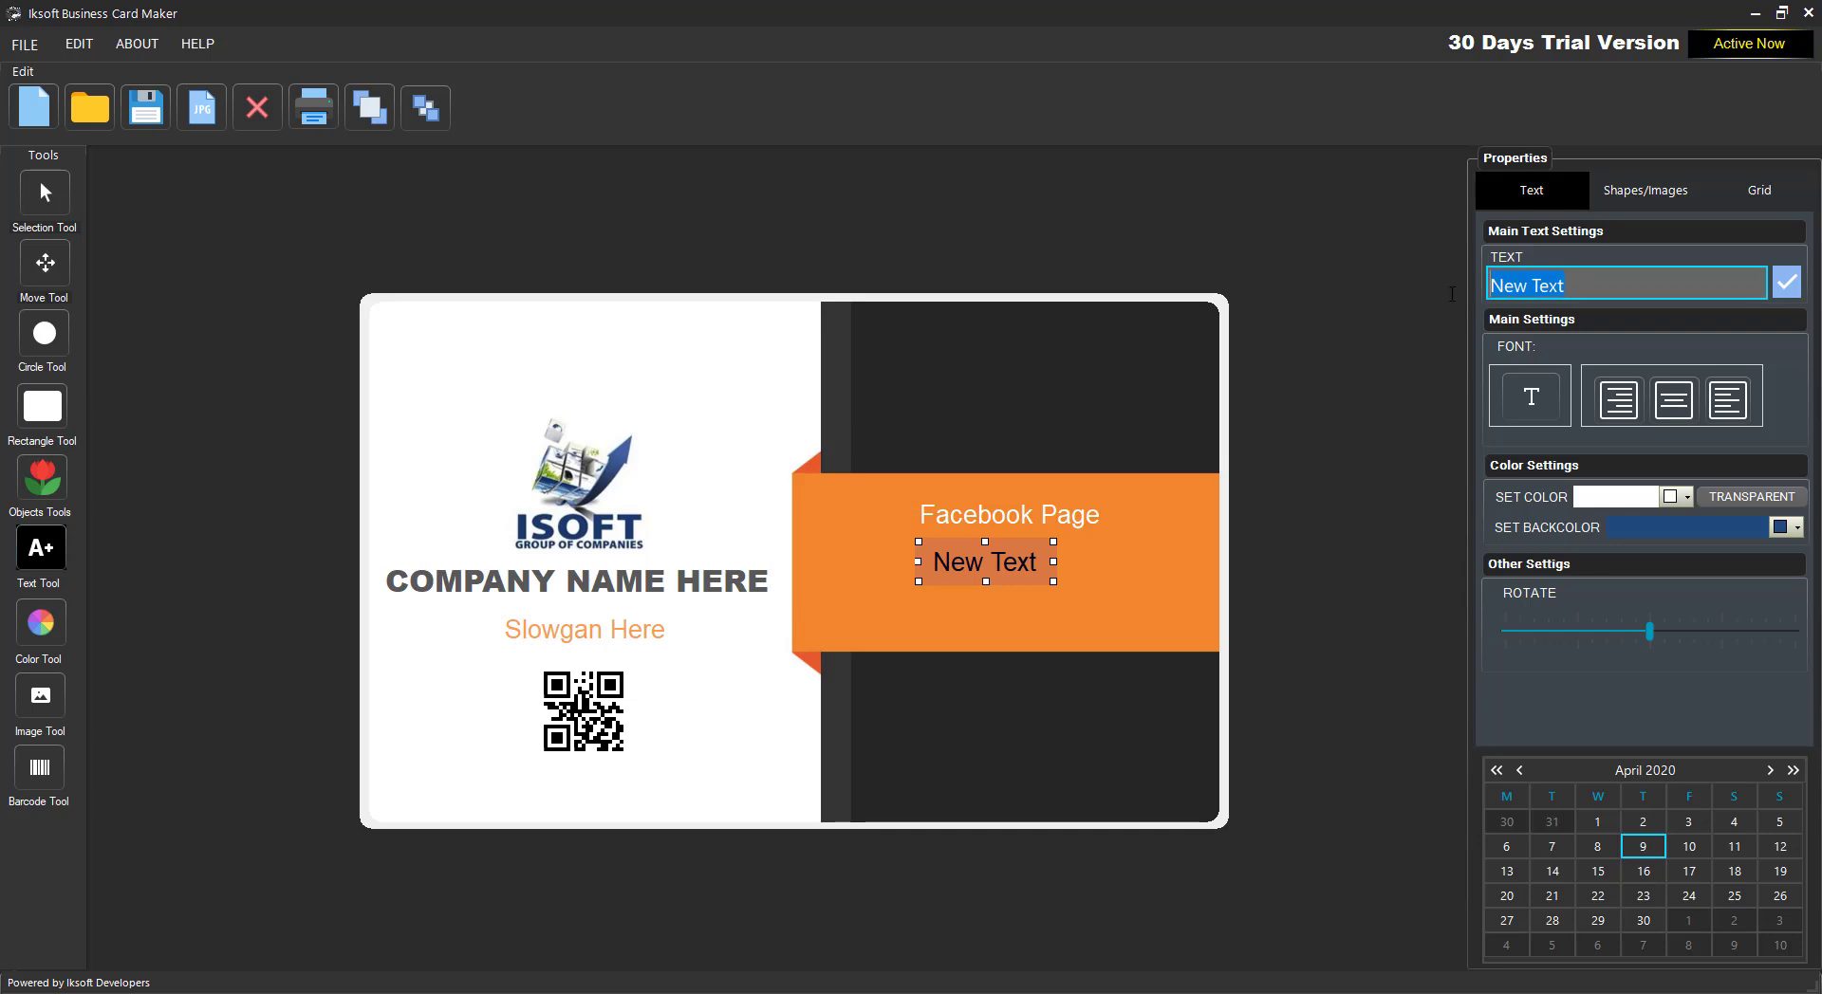
{"action": "type", "text": "You"}
{"action": "type", "text": "Tube Channel"}
{"action": "left_click", "coordinate": [1796, 279]}
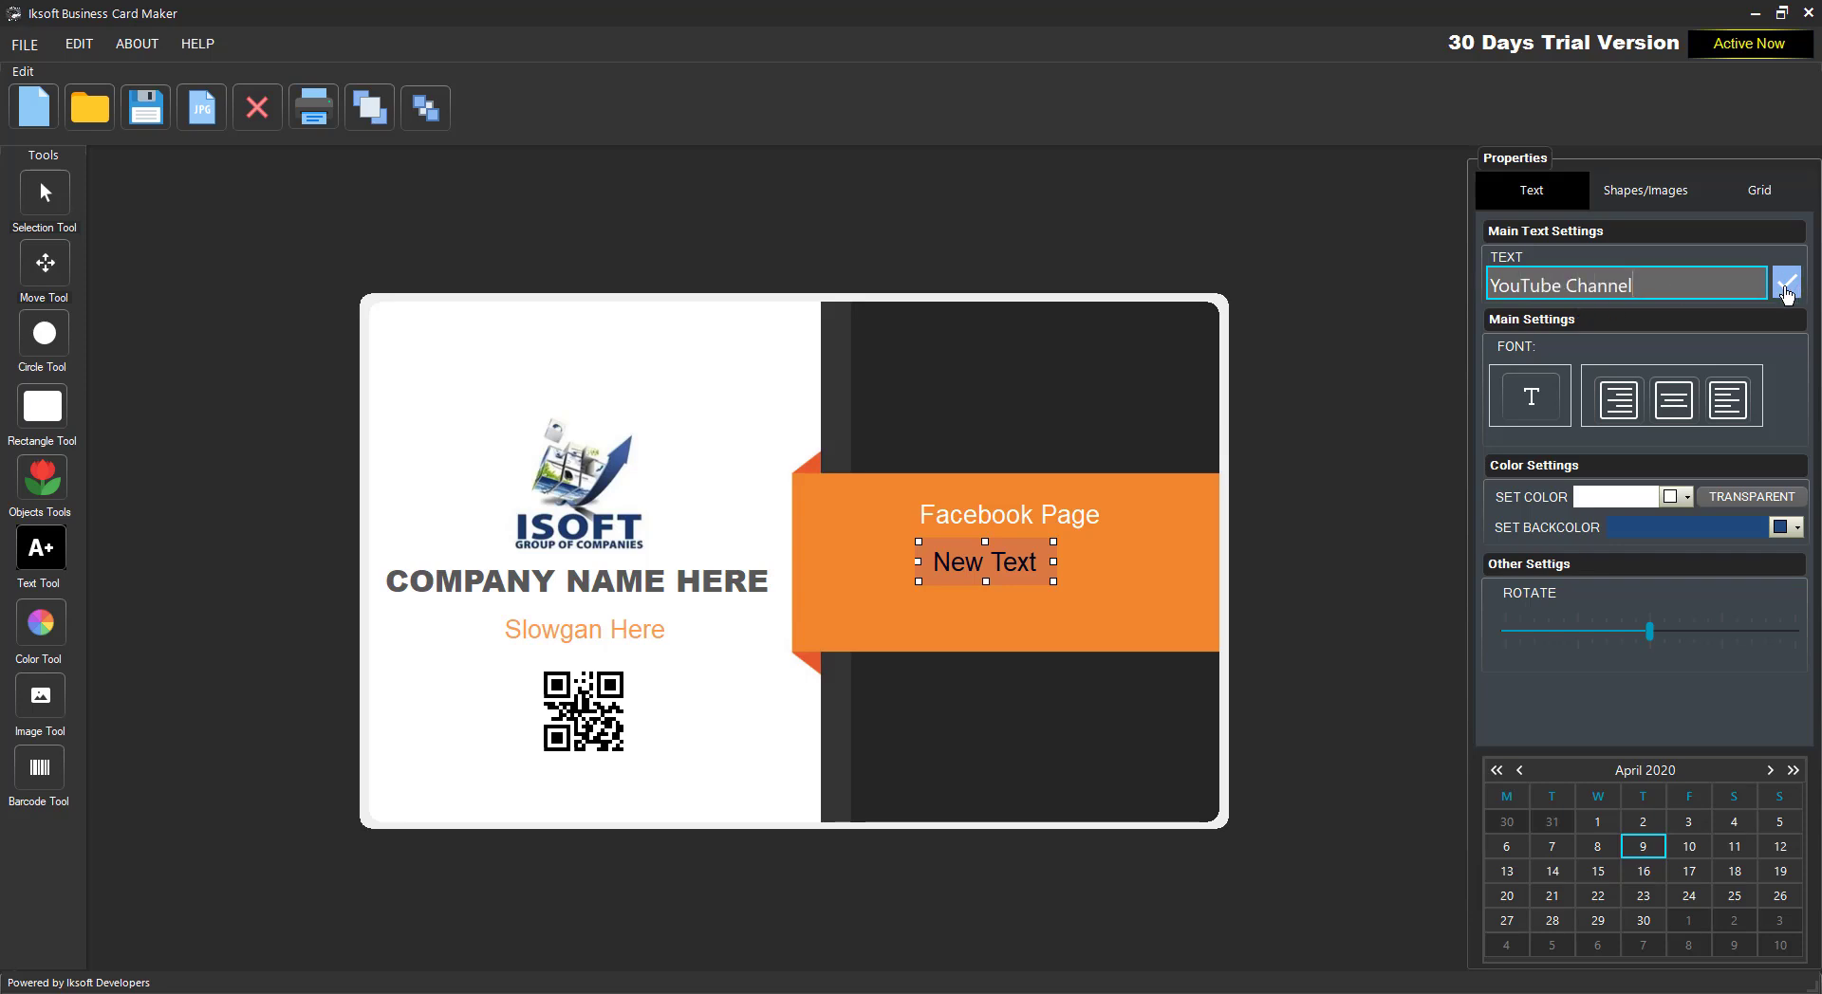
- Widen the "YouTube Channel" text box, align it closely beneath "Facebook Page", and colour the text white
{"action": "left_click_drag", "start_coordinate": [1088, 564], "coordinate": [1159, 560]}
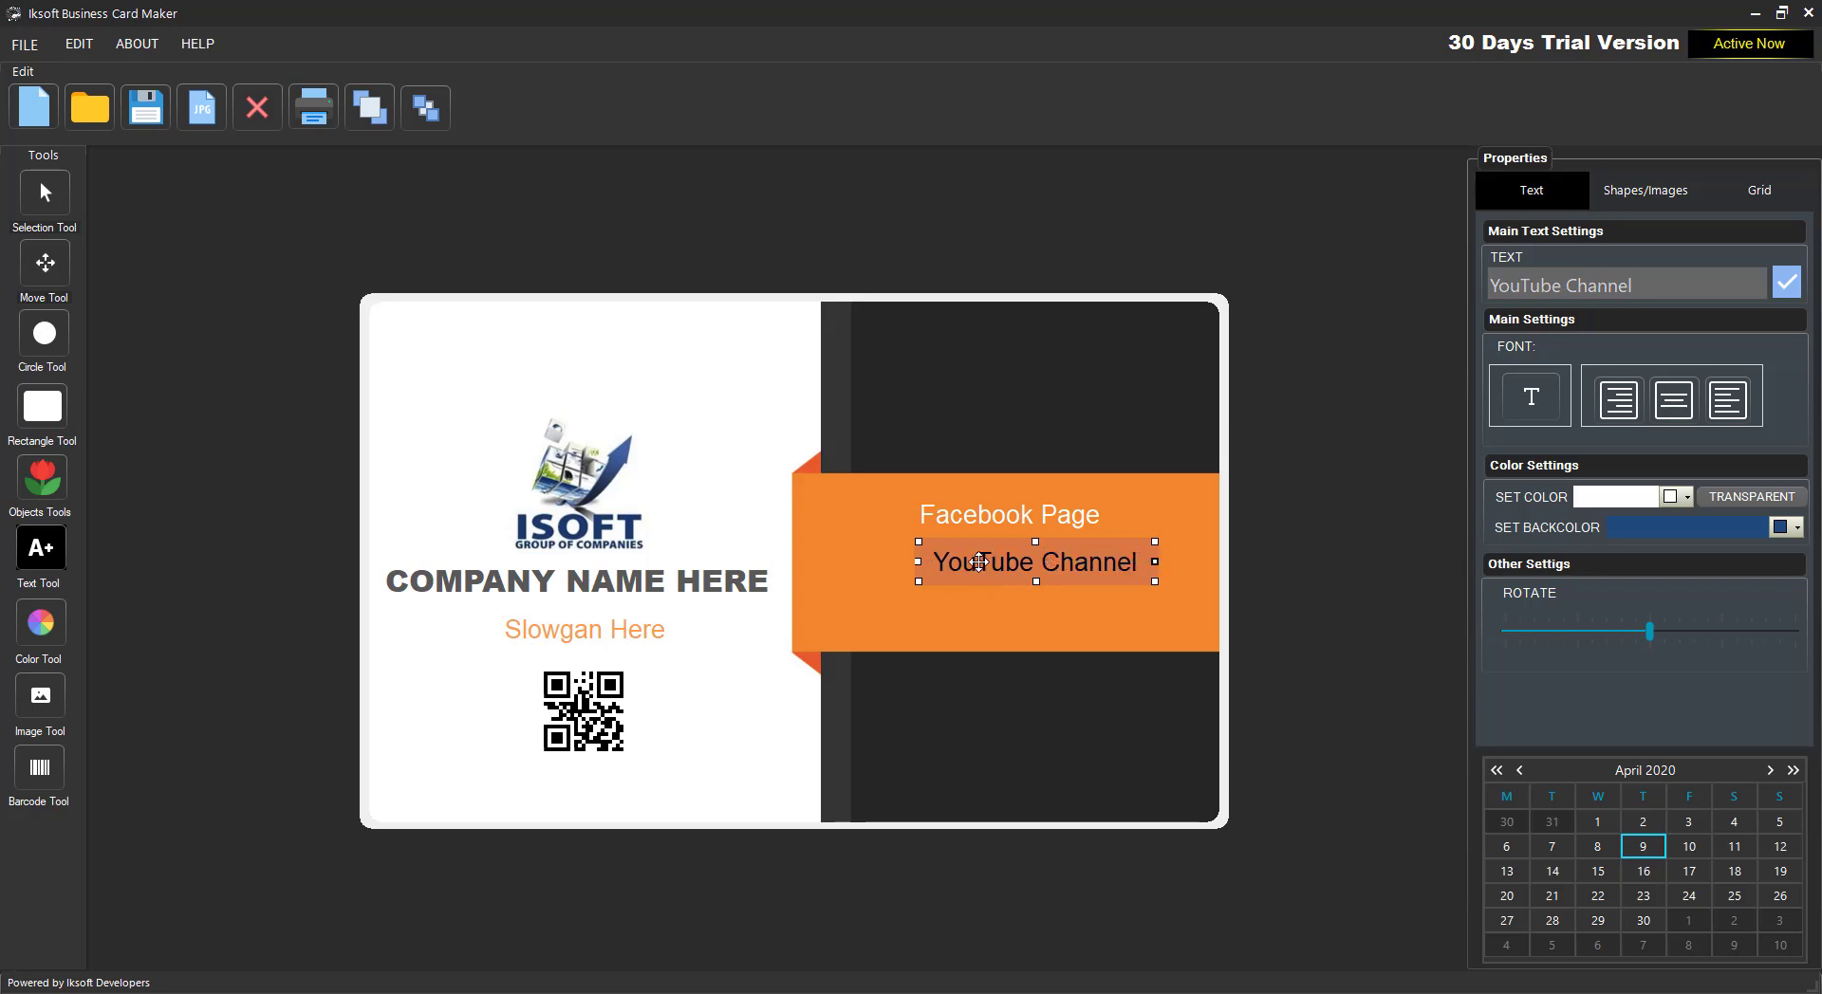
{"action": "left_click_drag", "start_coordinate": [971, 563], "coordinate": [971, 553]}
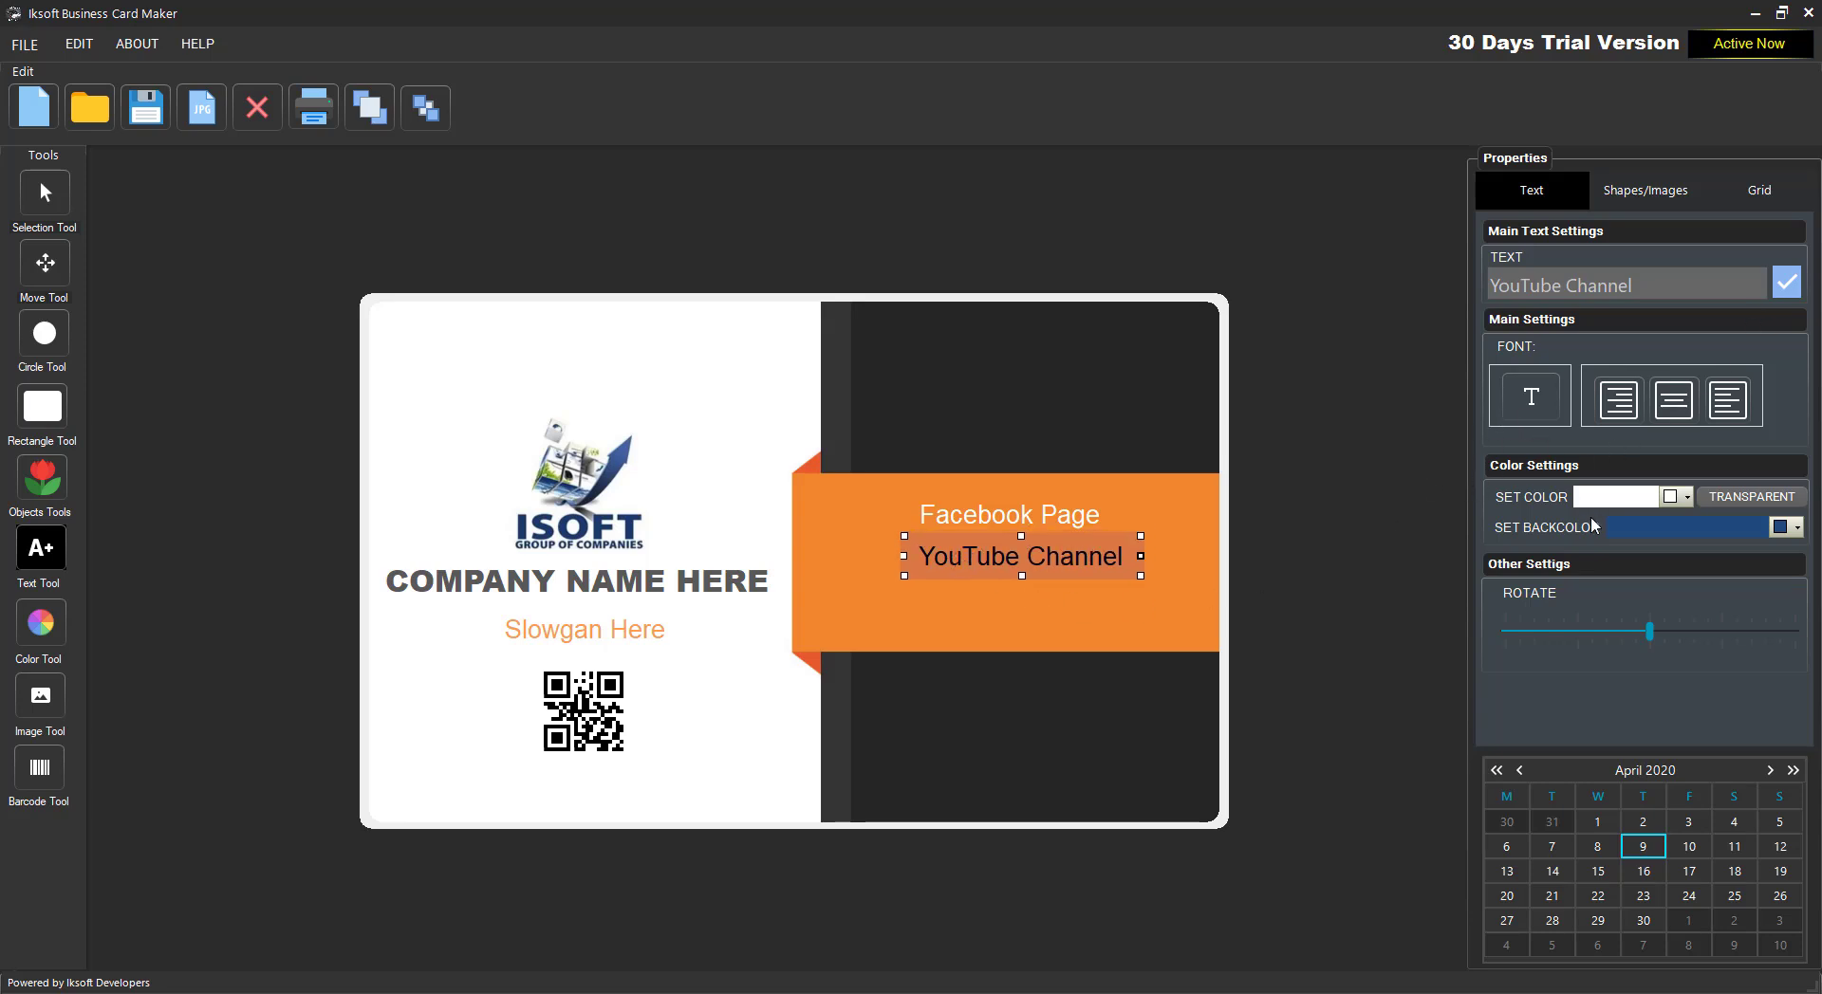
{"action": "left_click", "coordinate": [1688, 498]}
{"action": "left_click", "coordinate": [1668, 540]}
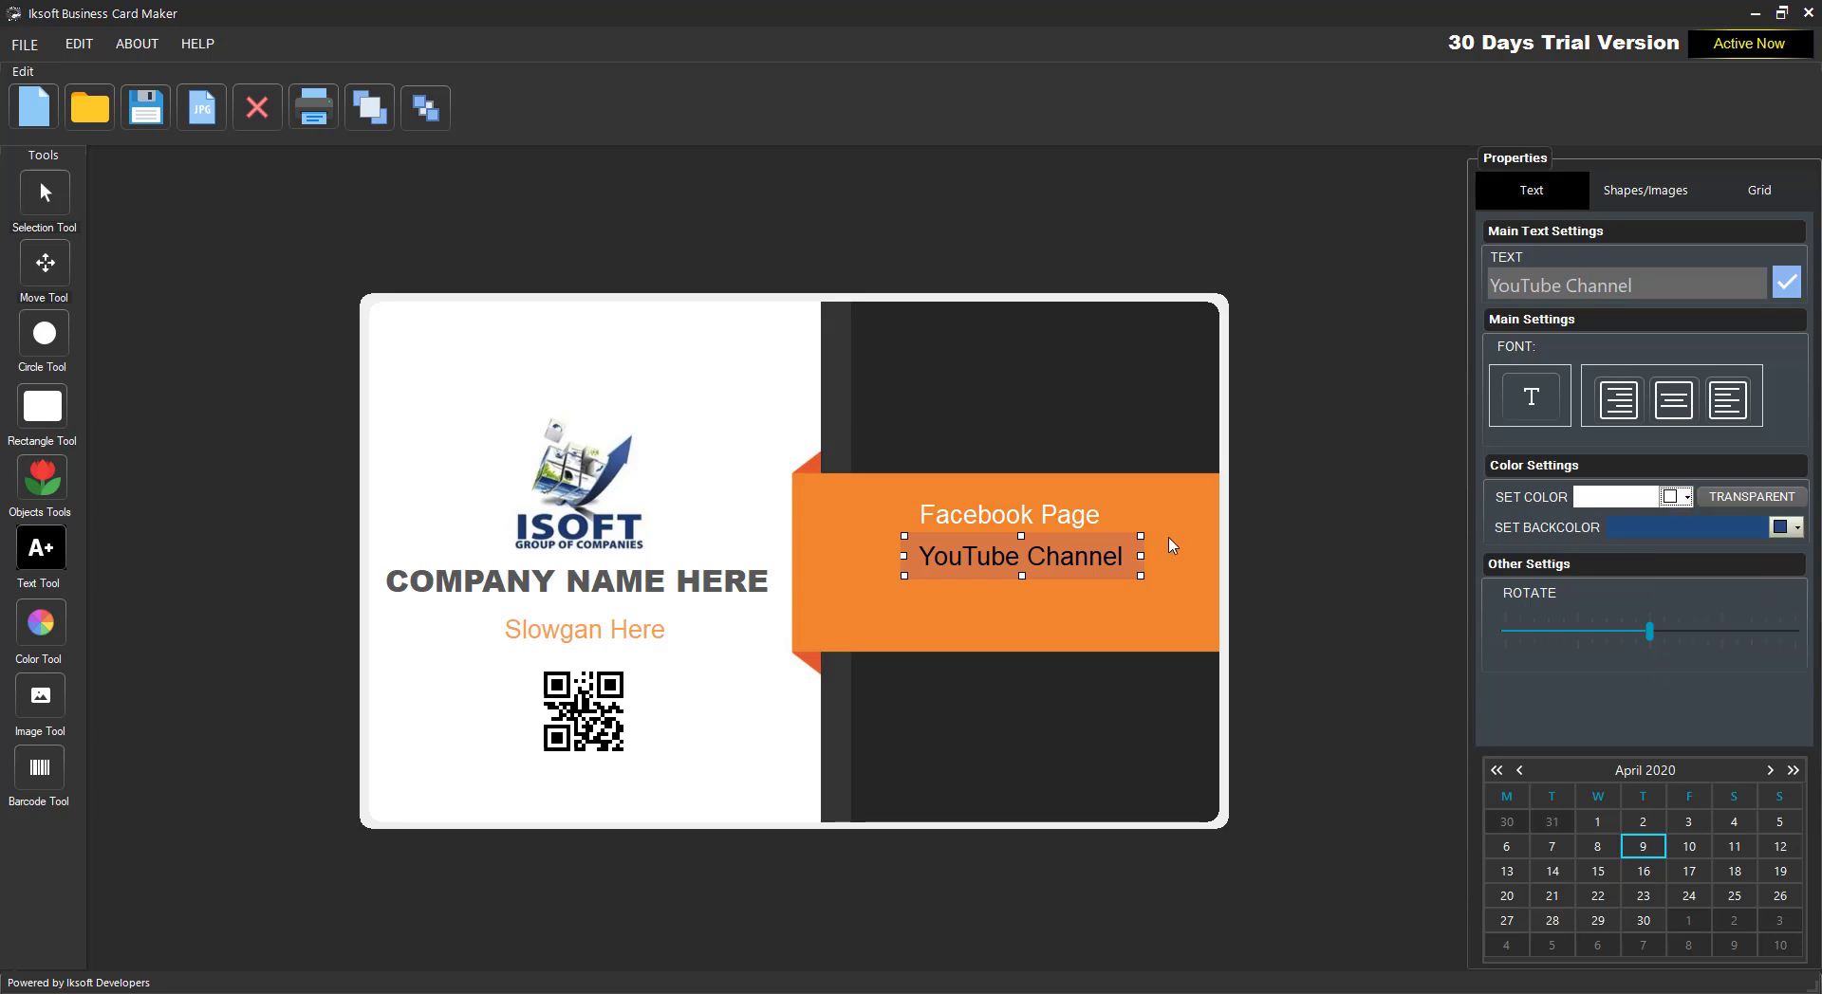
{"action": "left_click", "coordinate": [891, 514]}
- Add a third text on the orange band beneath "YouTube Channel" and align its text to the left
{"action": "left_click", "coordinate": [38, 551]}
{"action": "left_click", "coordinate": [759, 560]}
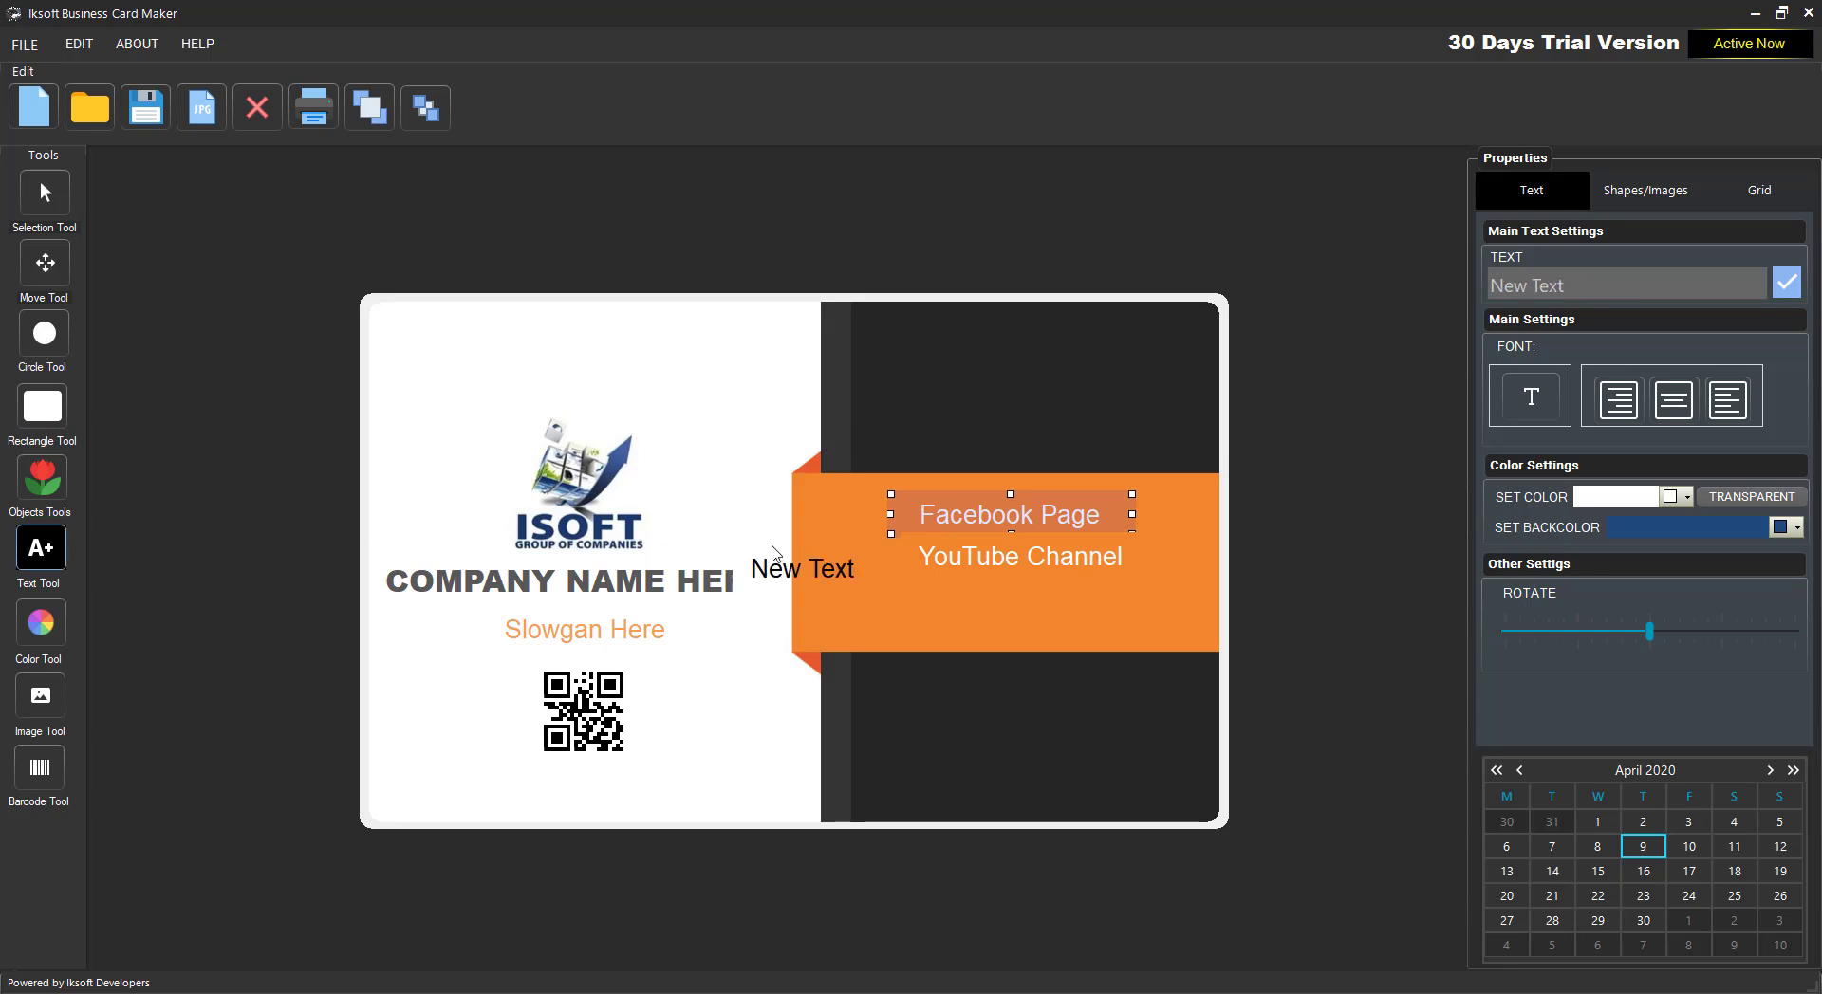
{"action": "left_click_drag", "start_coordinate": [816, 569], "coordinate": [1026, 616]}
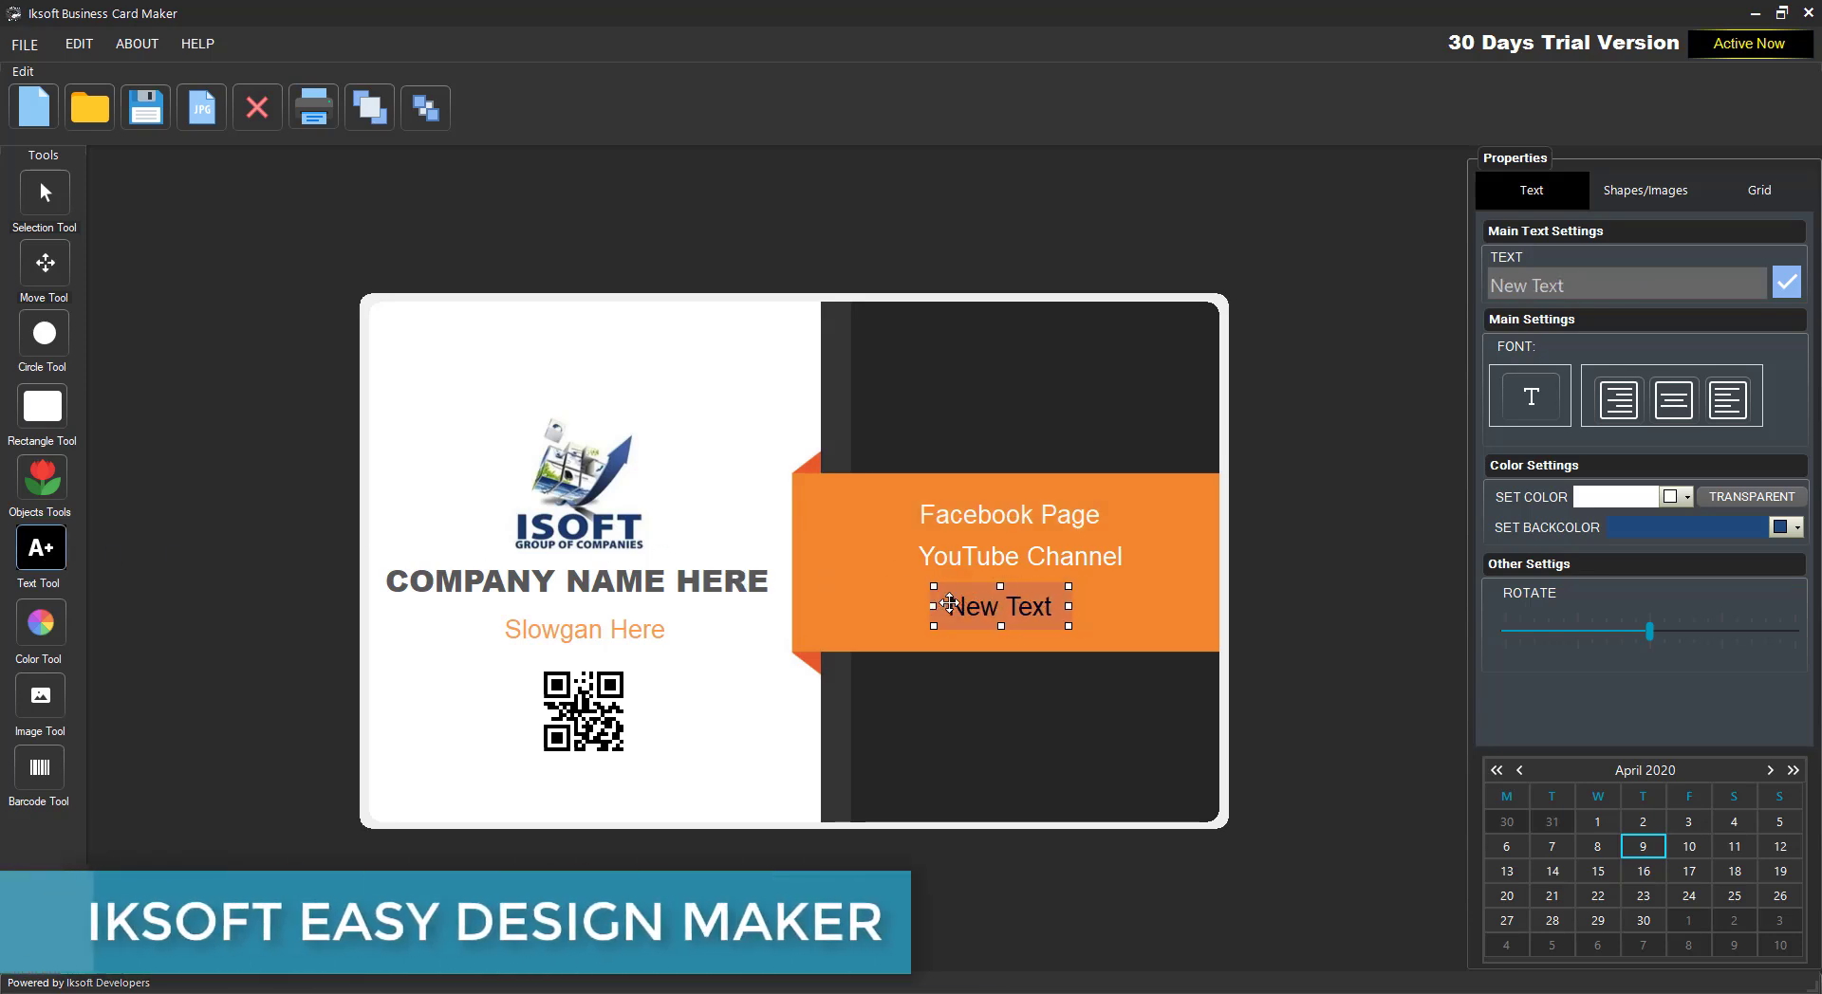
{"action": "right_click", "coordinate": [968, 615]}
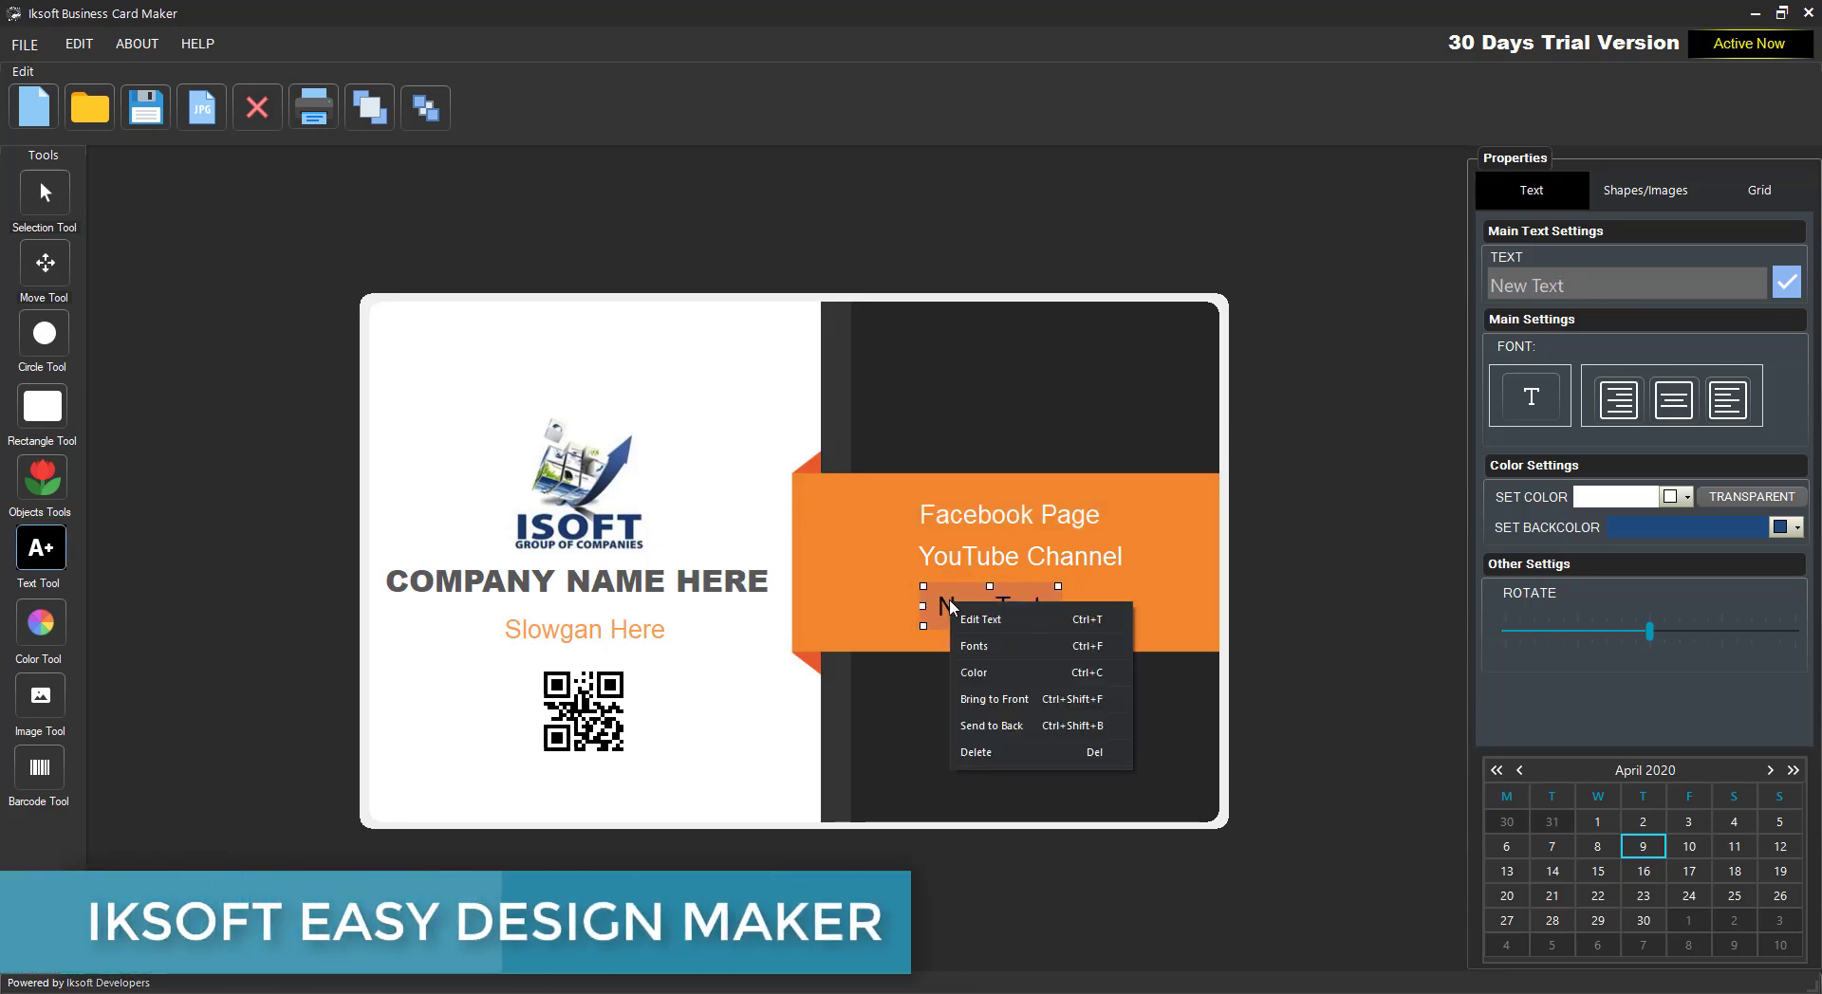
{"action": "left_click", "coordinate": [979, 619]}
{"action": "left_click", "coordinate": [1618, 398]}
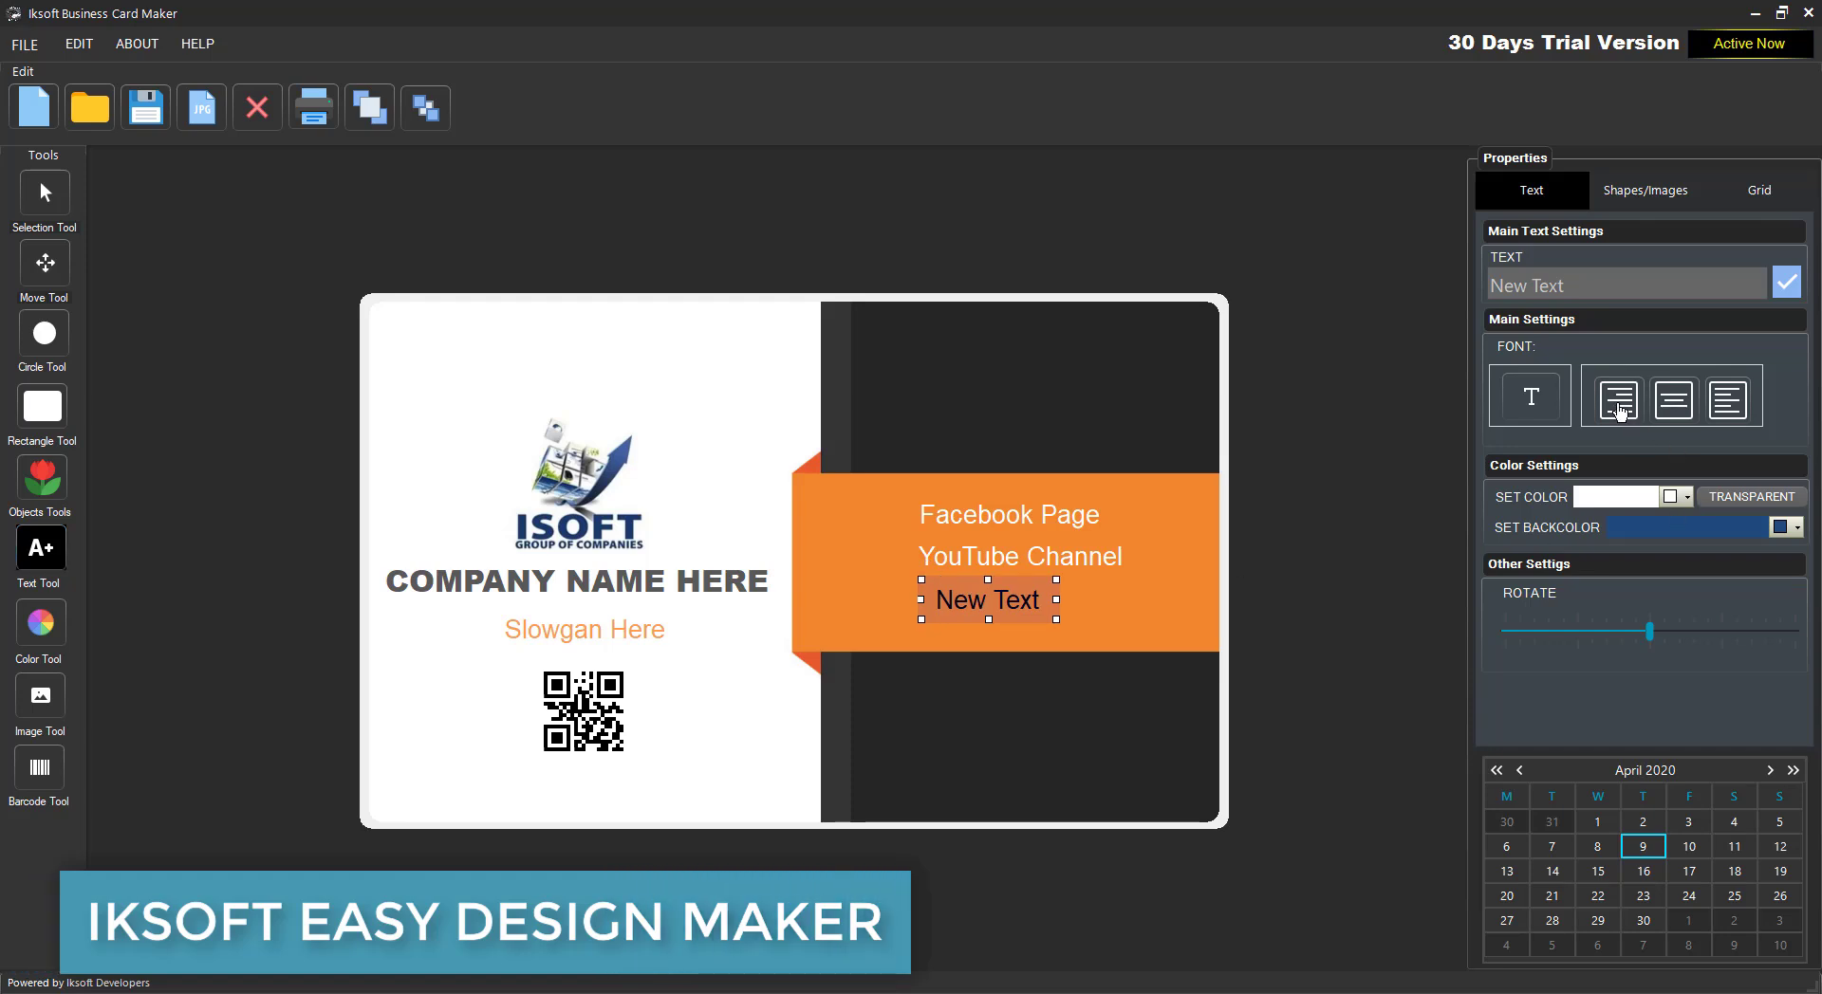
- Change the wording of the third text on the orange band to "Twitter Account"
{"action": "right_click", "coordinate": [947, 599]}
{"action": "left_click", "coordinate": [979, 615]}
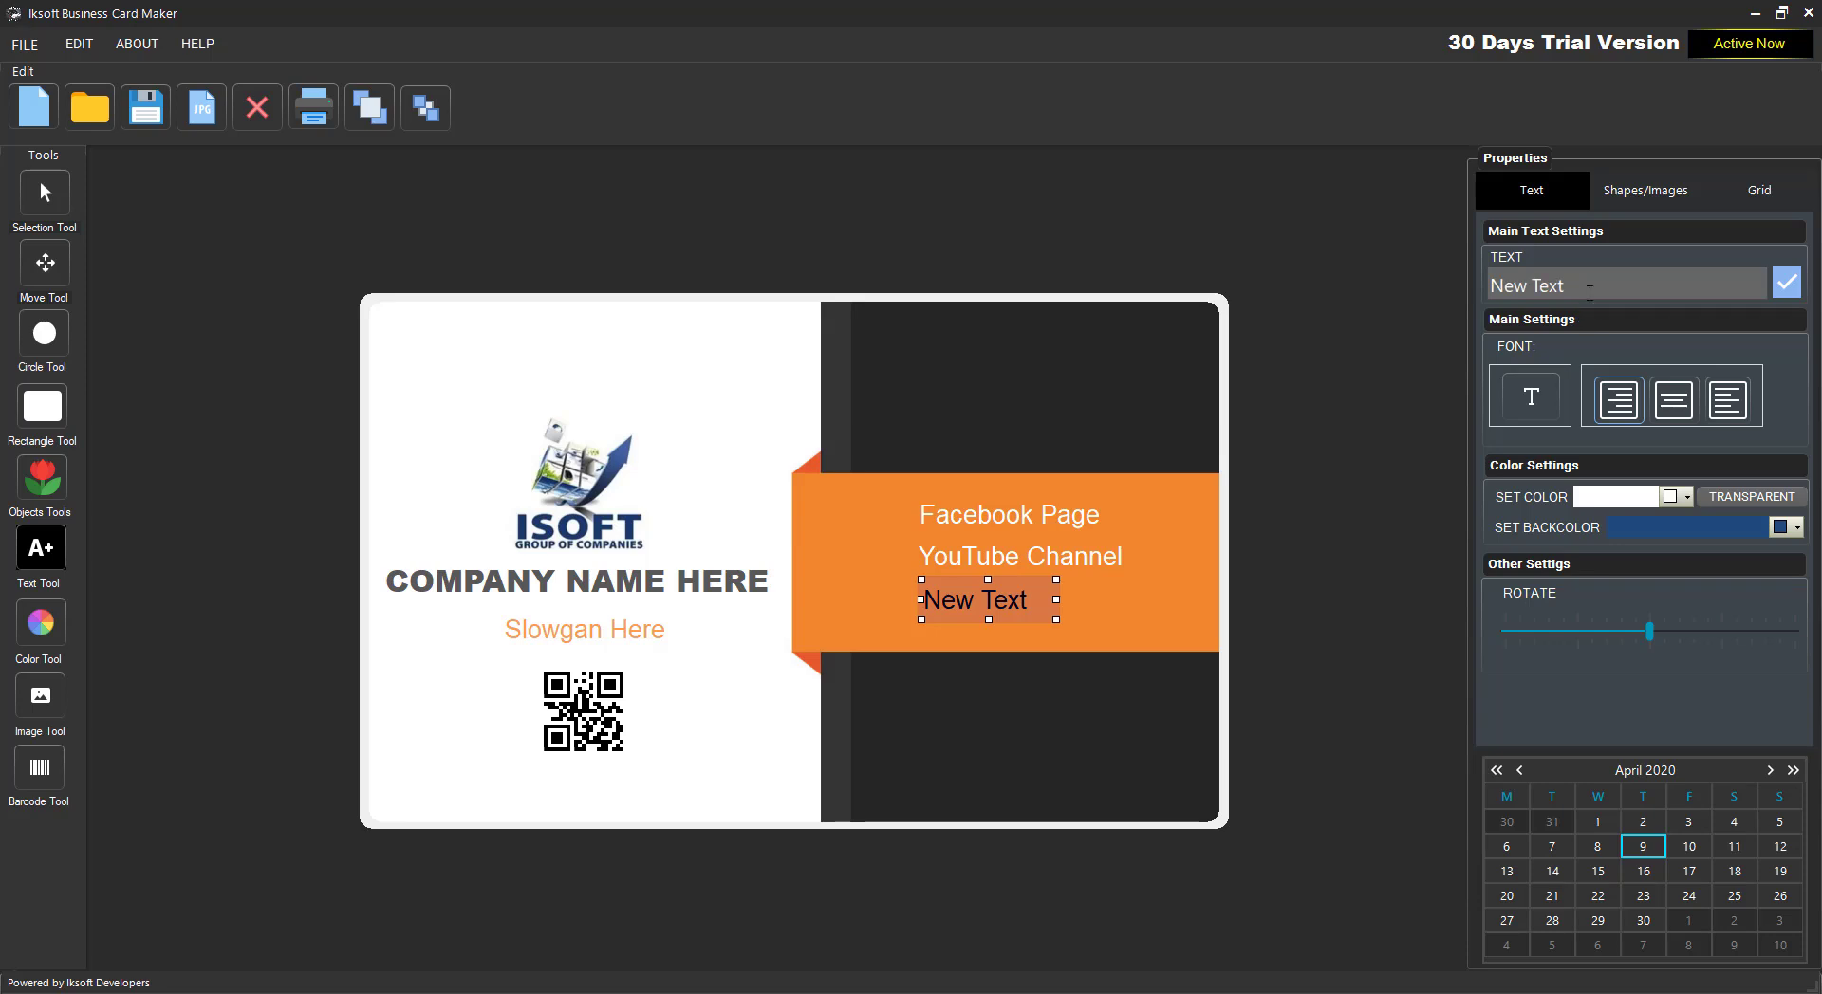
{"action": "left_click_drag", "start_coordinate": [1590, 292], "coordinate": [1413, 291]}
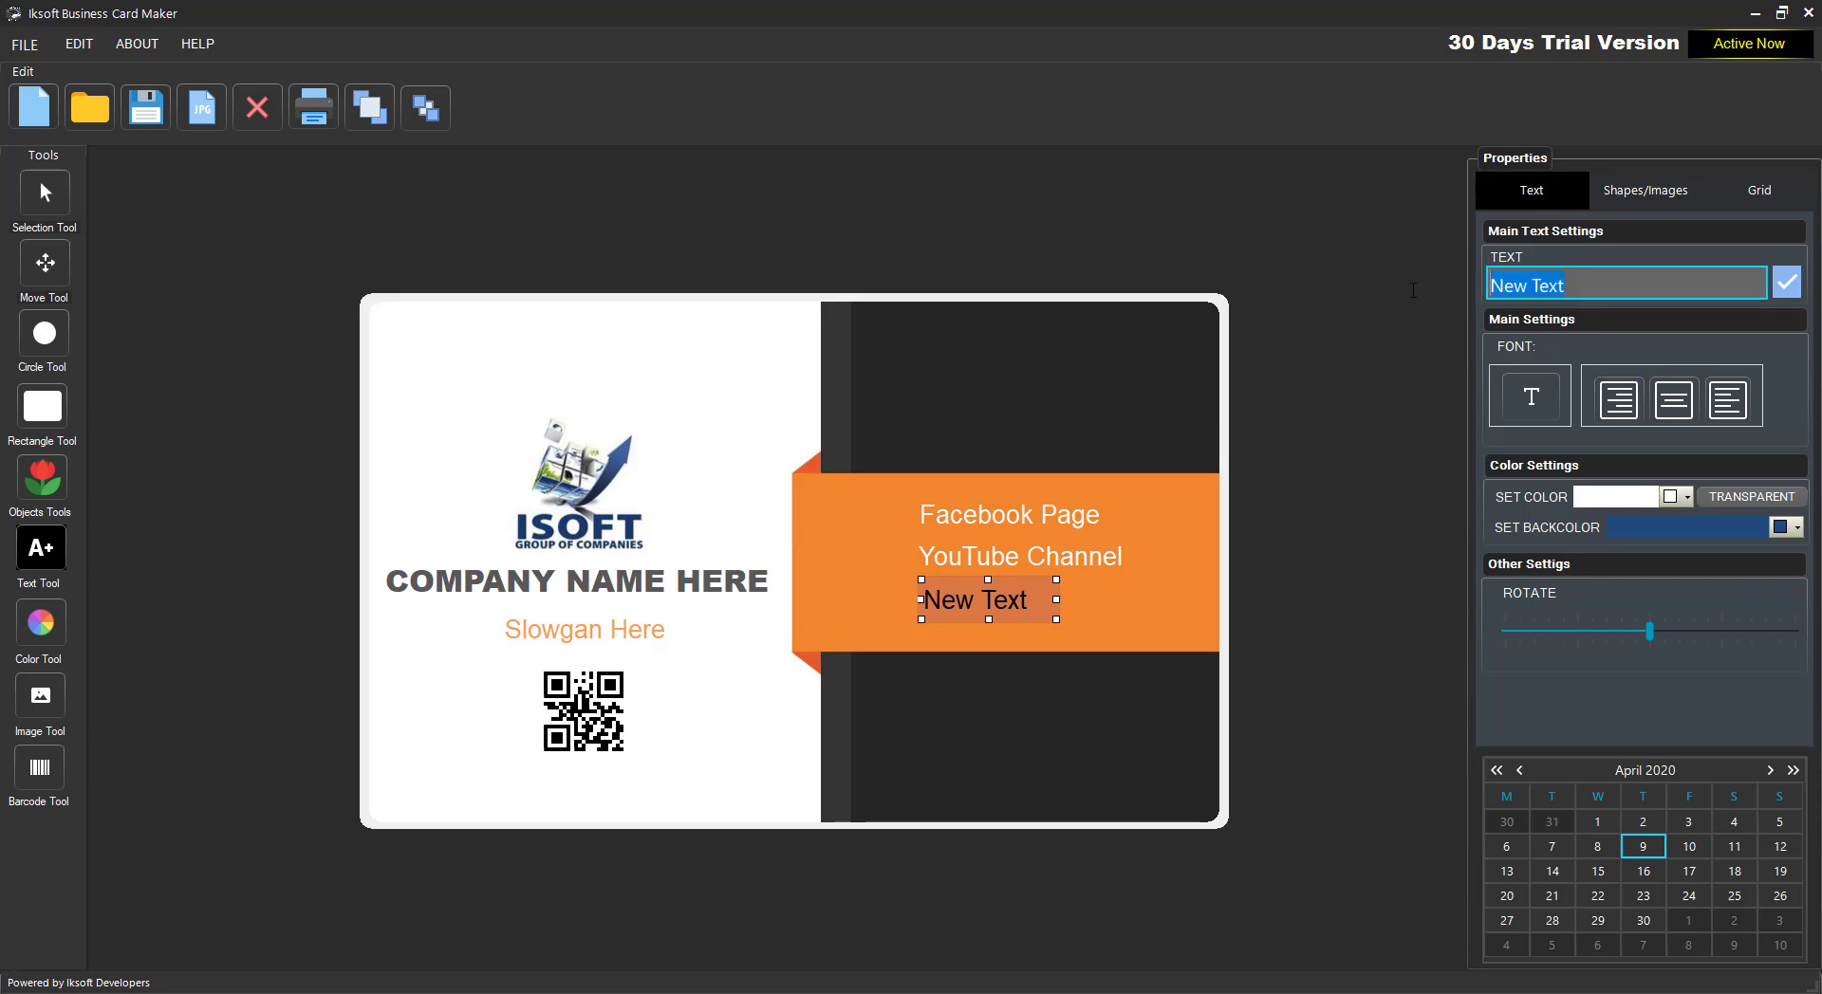
{"action": "type", "text": "Twitter Account"}
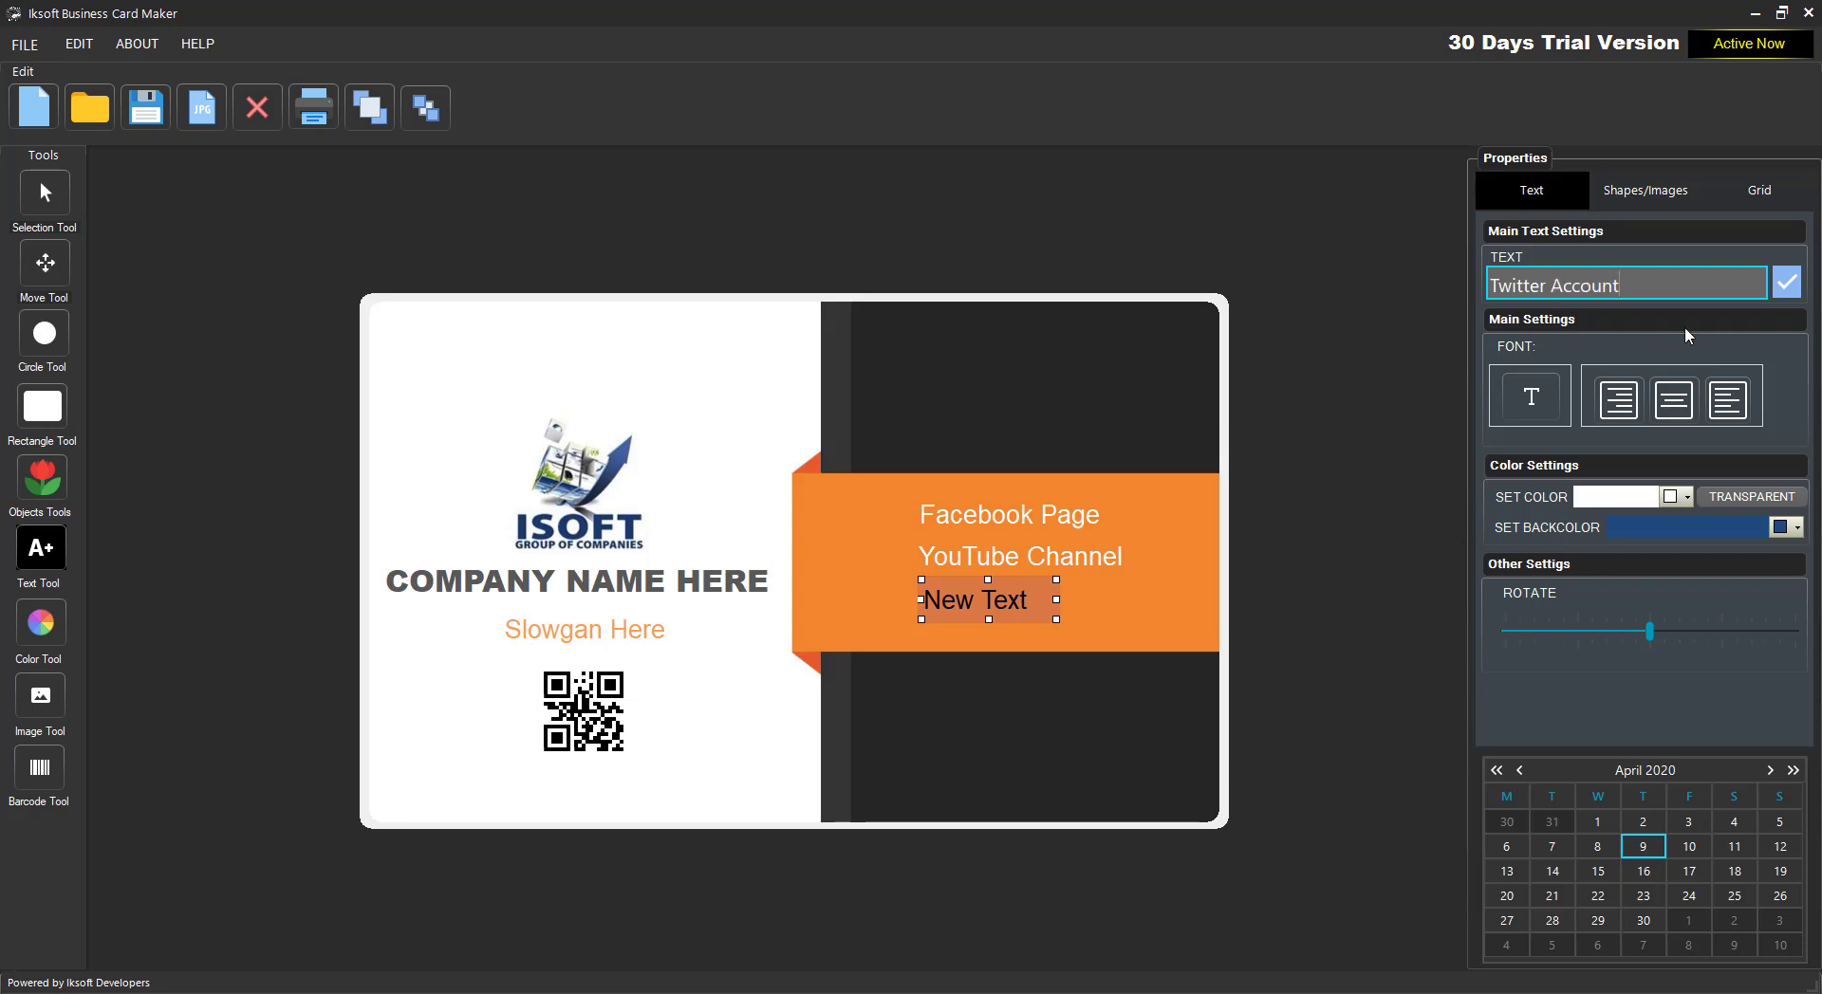
{"action": "left_click", "coordinate": [1785, 283]}
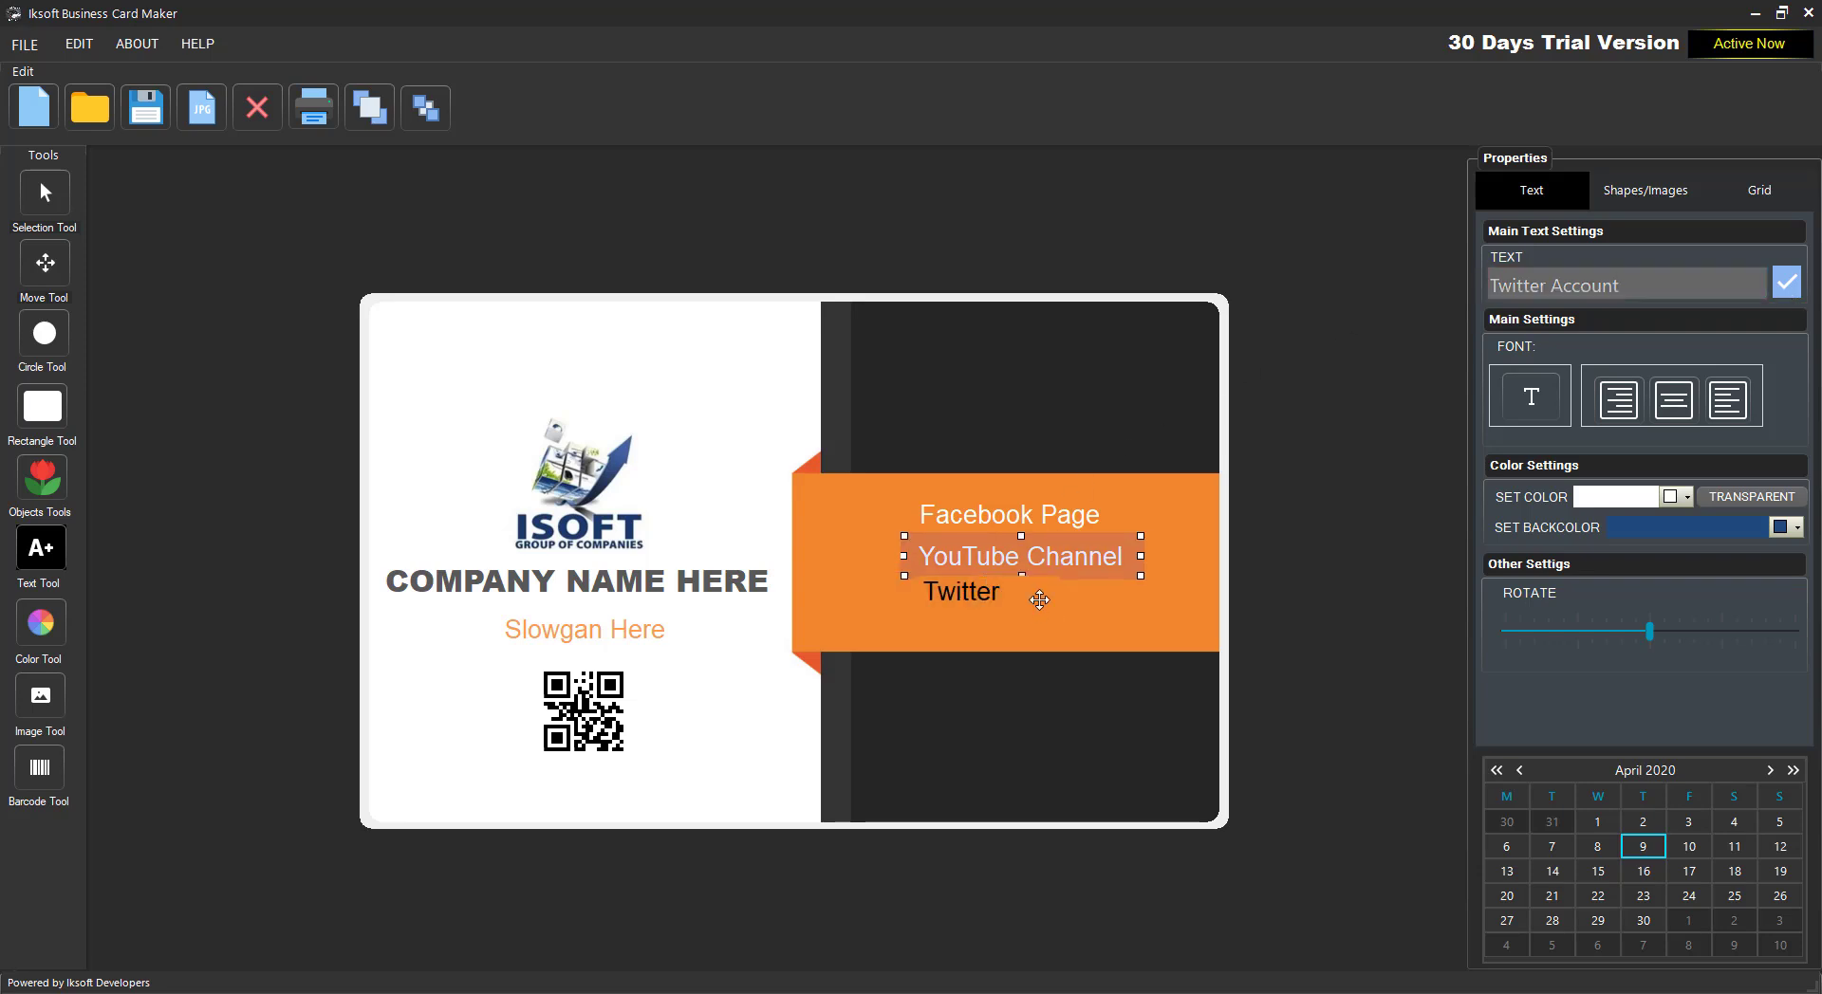
- Widen the "Twitter Account" text box to fit on one line, align it beneath "YouTube Channel", and colour the text white
{"action": "left_click_drag", "start_coordinate": [1057, 599], "coordinate": [1156, 599]}
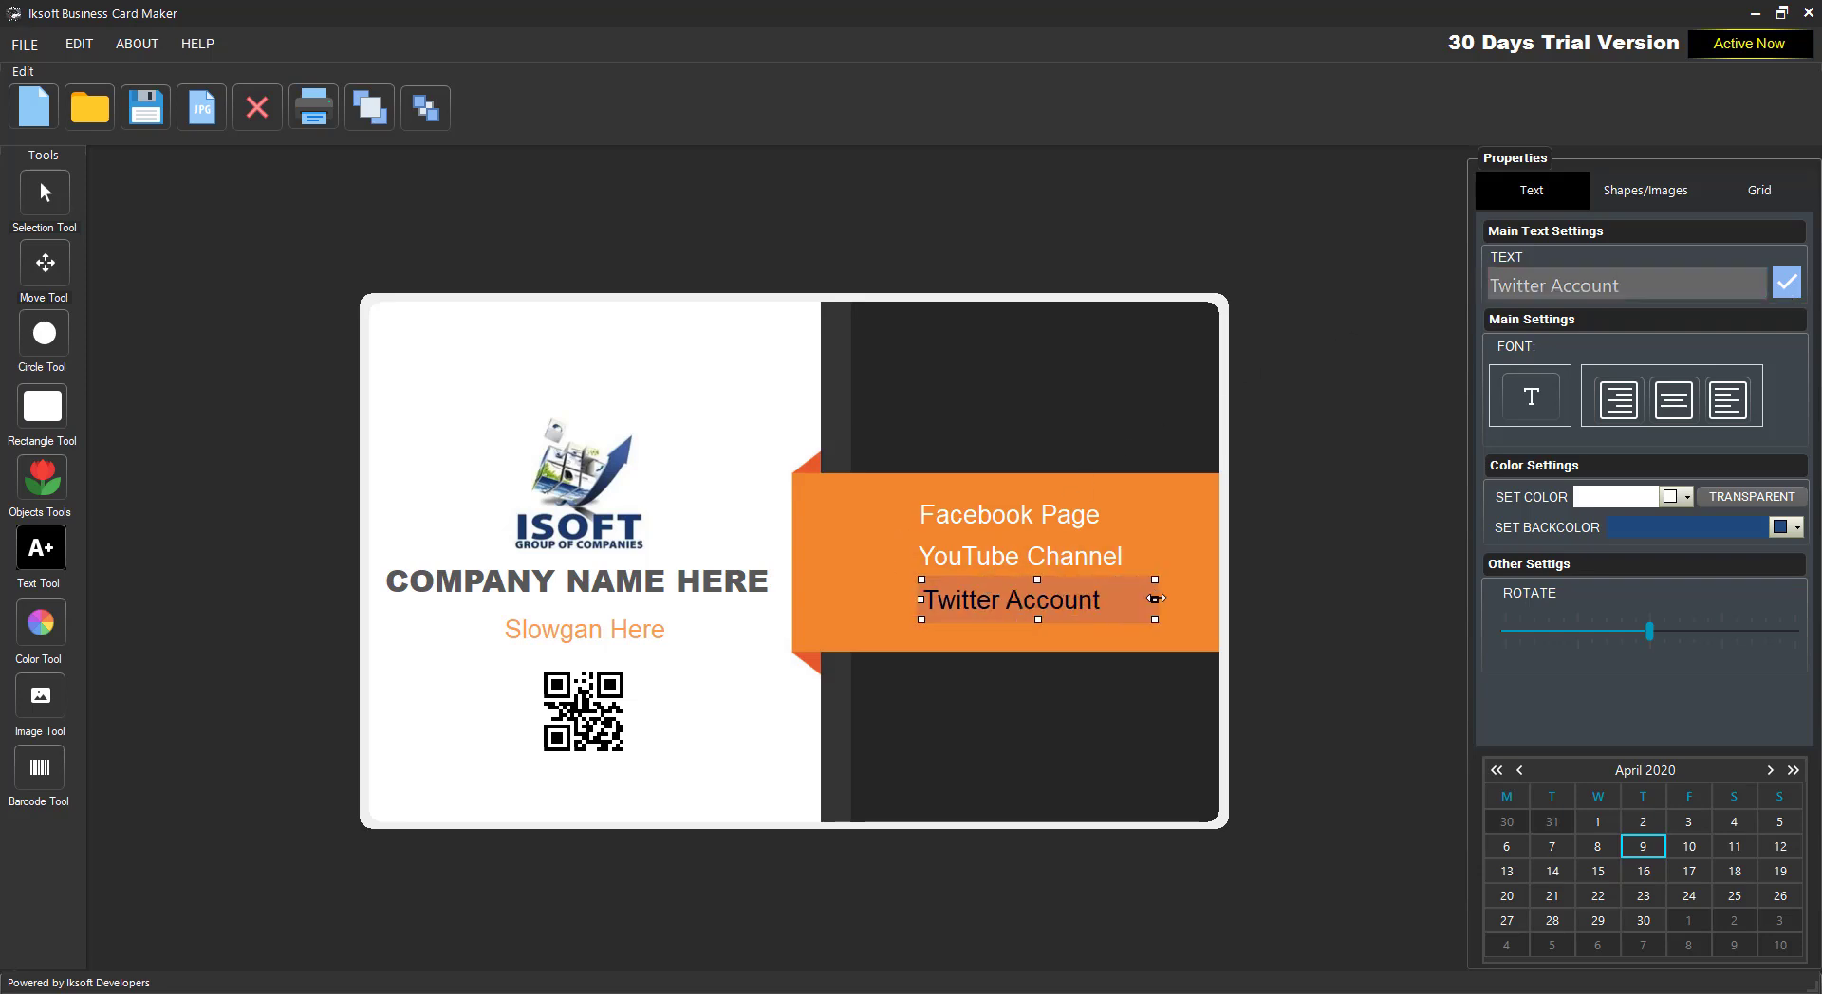
{"action": "left_click_drag", "start_coordinate": [982, 595], "coordinate": [979, 596]}
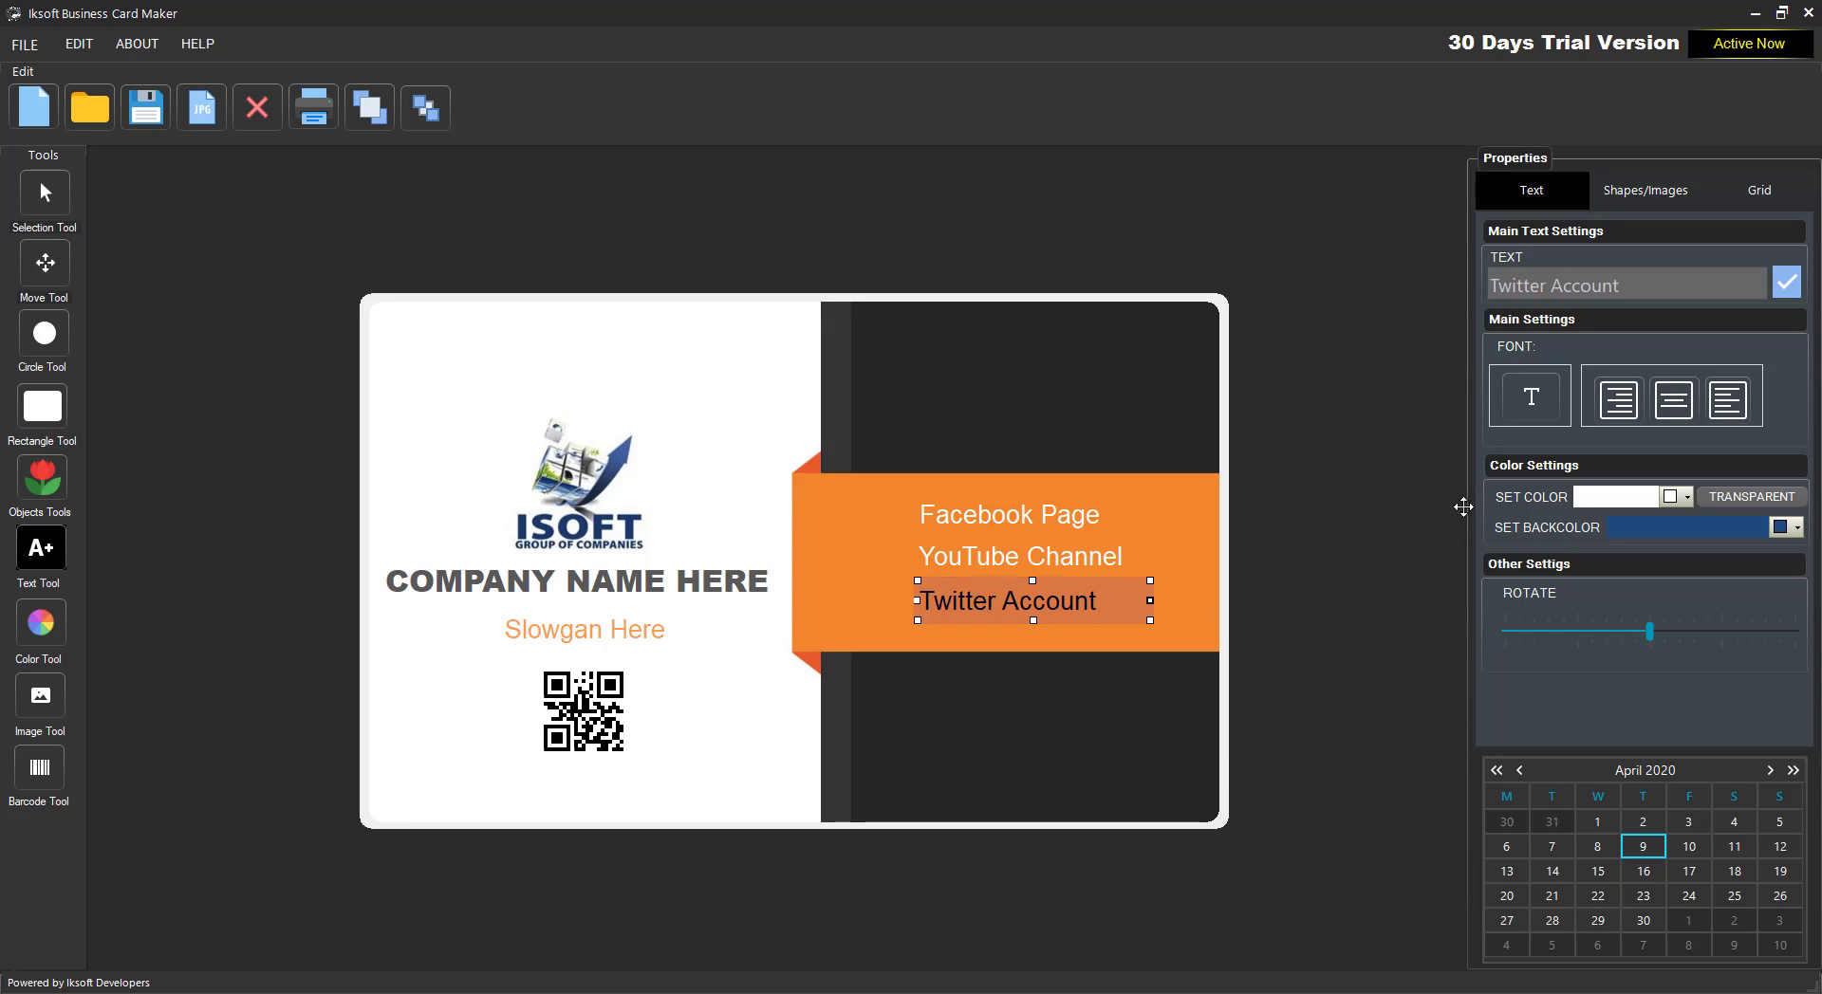
{"action": "left_click", "coordinate": [1687, 505]}
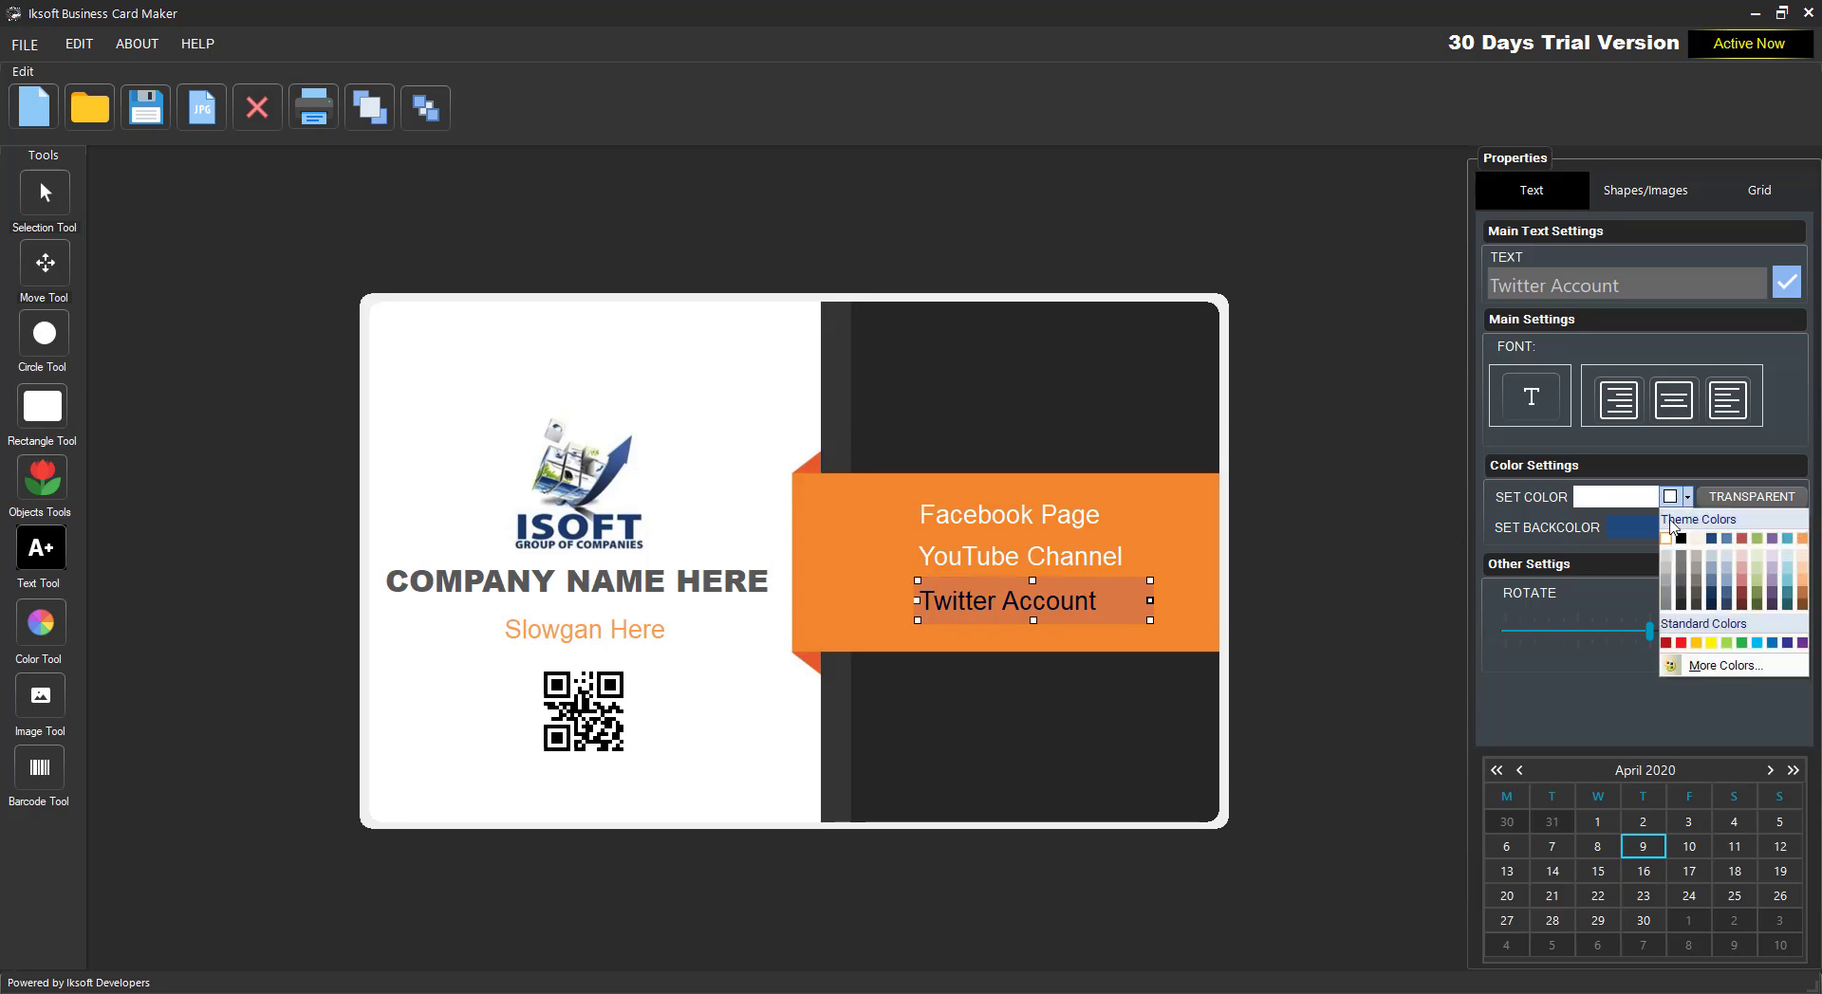
{"action": "left_click", "coordinate": [1670, 534]}
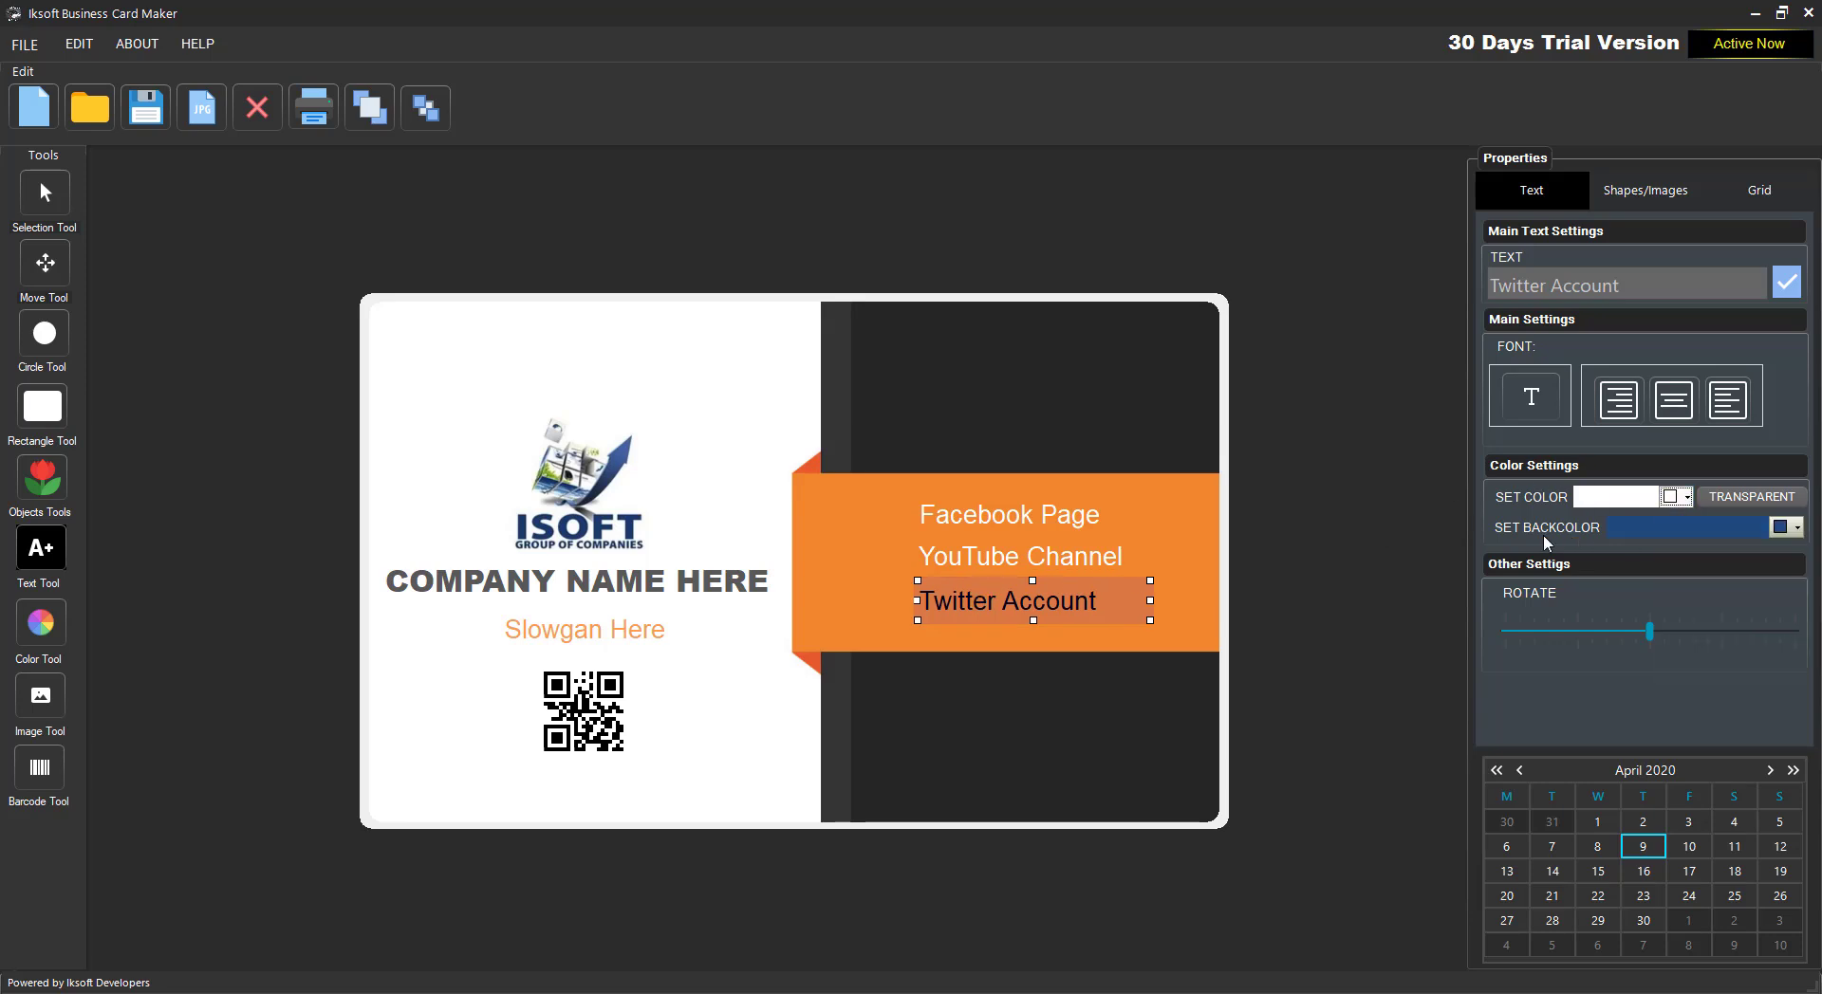
- Insert a new image placeholder and move it onto the orange band, beside the social media texts
{"action": "left_click", "coordinate": [522, 453]}
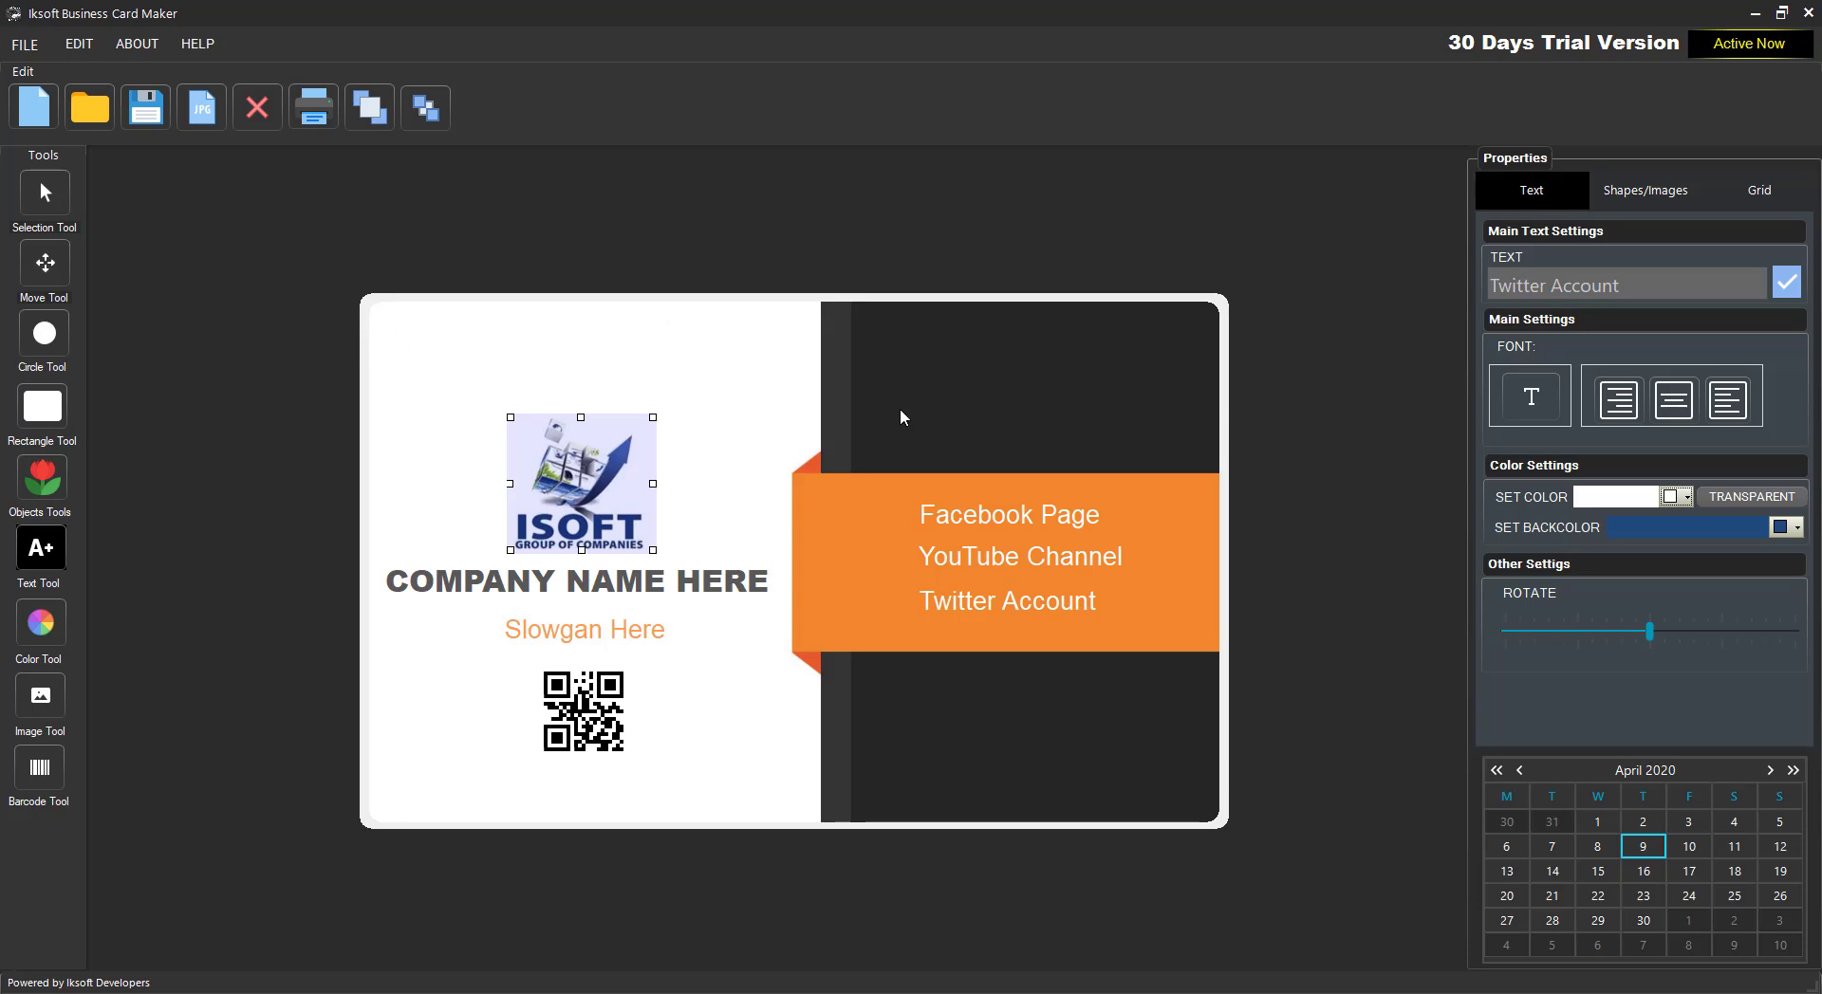
{"action": "right_click", "coordinate": [710, 361]}
{"action": "left_click", "coordinate": [792, 432]}
{"action": "left_click_drag", "start_coordinate": [795, 547], "coordinate": [837, 533]}
- Try to load the facebook_old_26px image into the image placeholder on the orange band
{"action": "left_click", "coordinate": [1005, 600]}
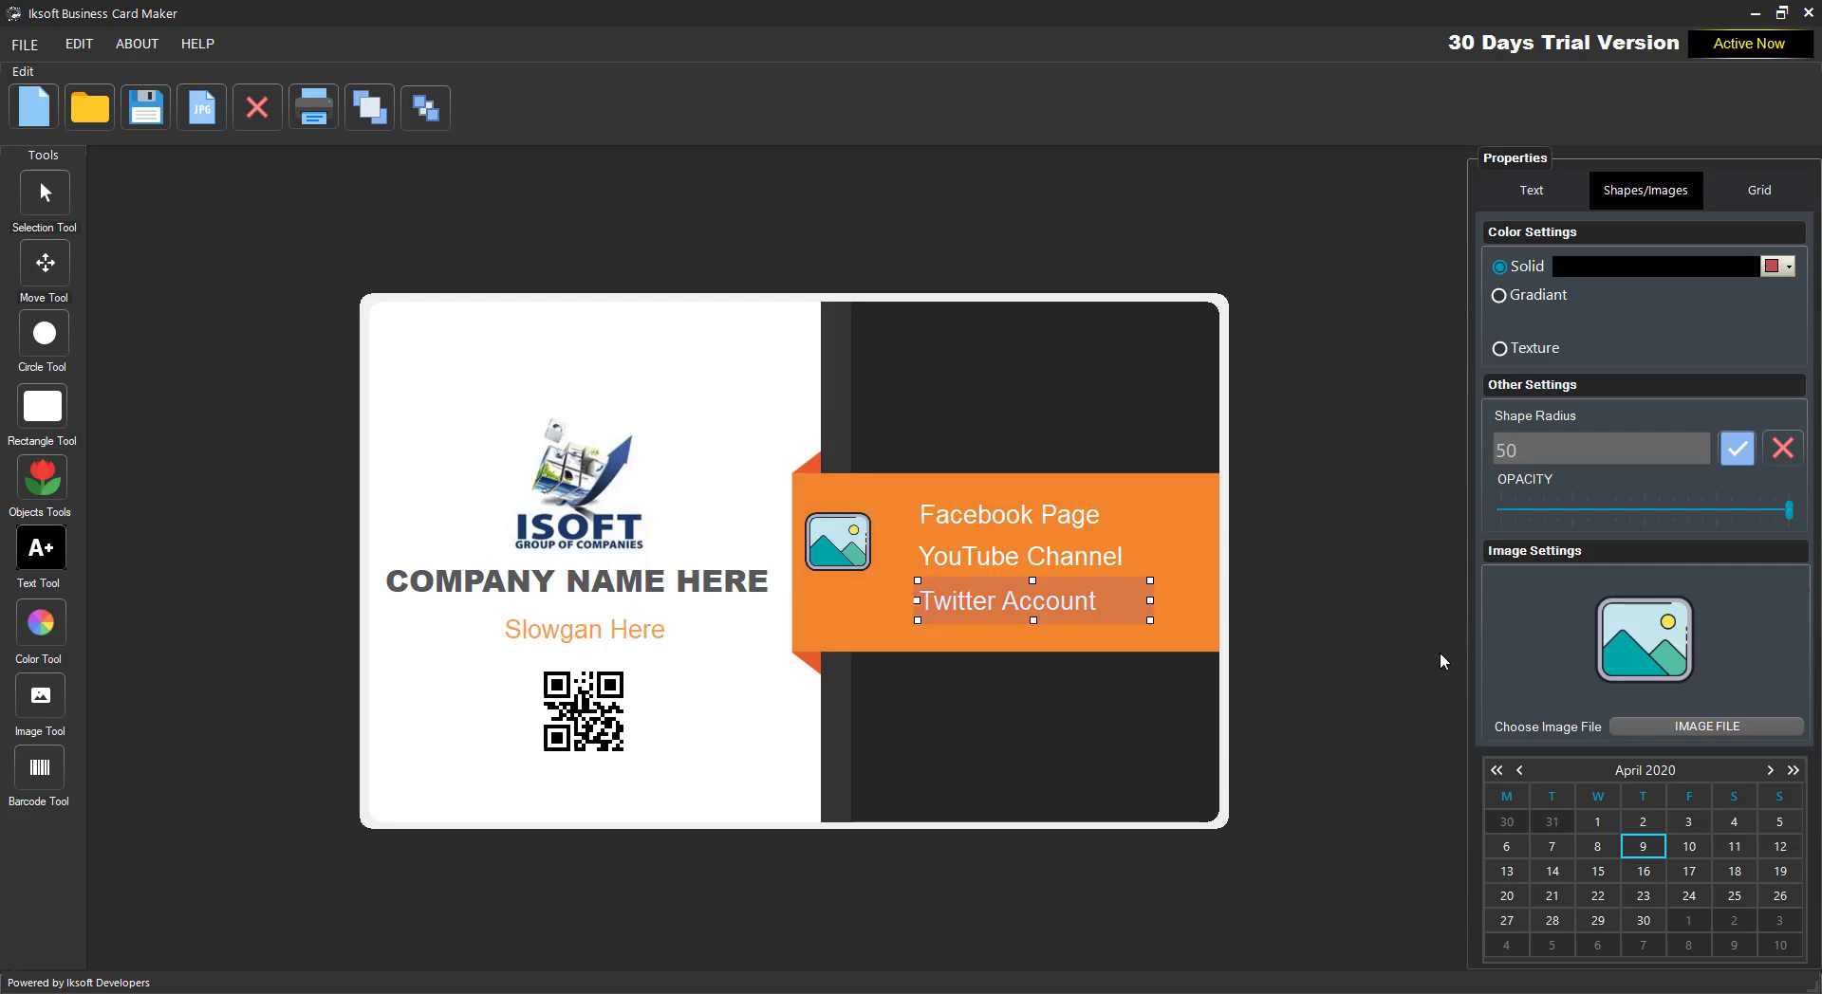
{"action": "left_click", "coordinate": [1633, 730]}
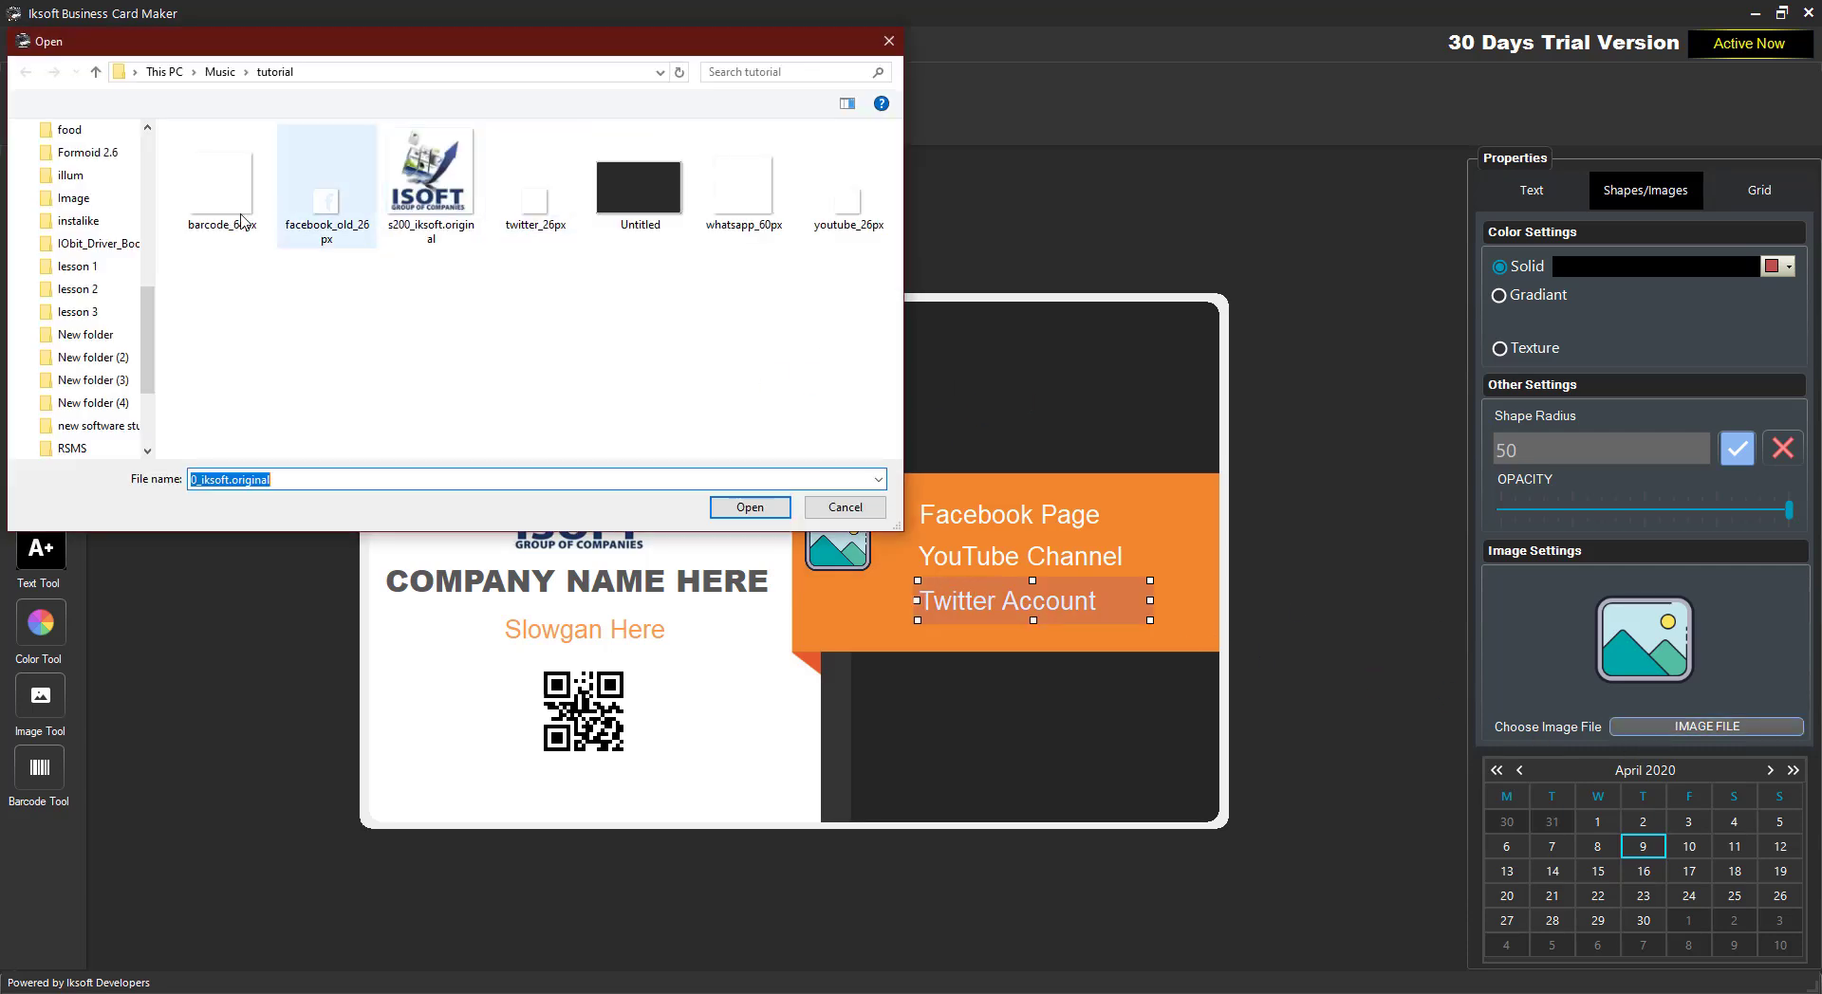
{"action": "double_click", "coordinate": [308, 211]}
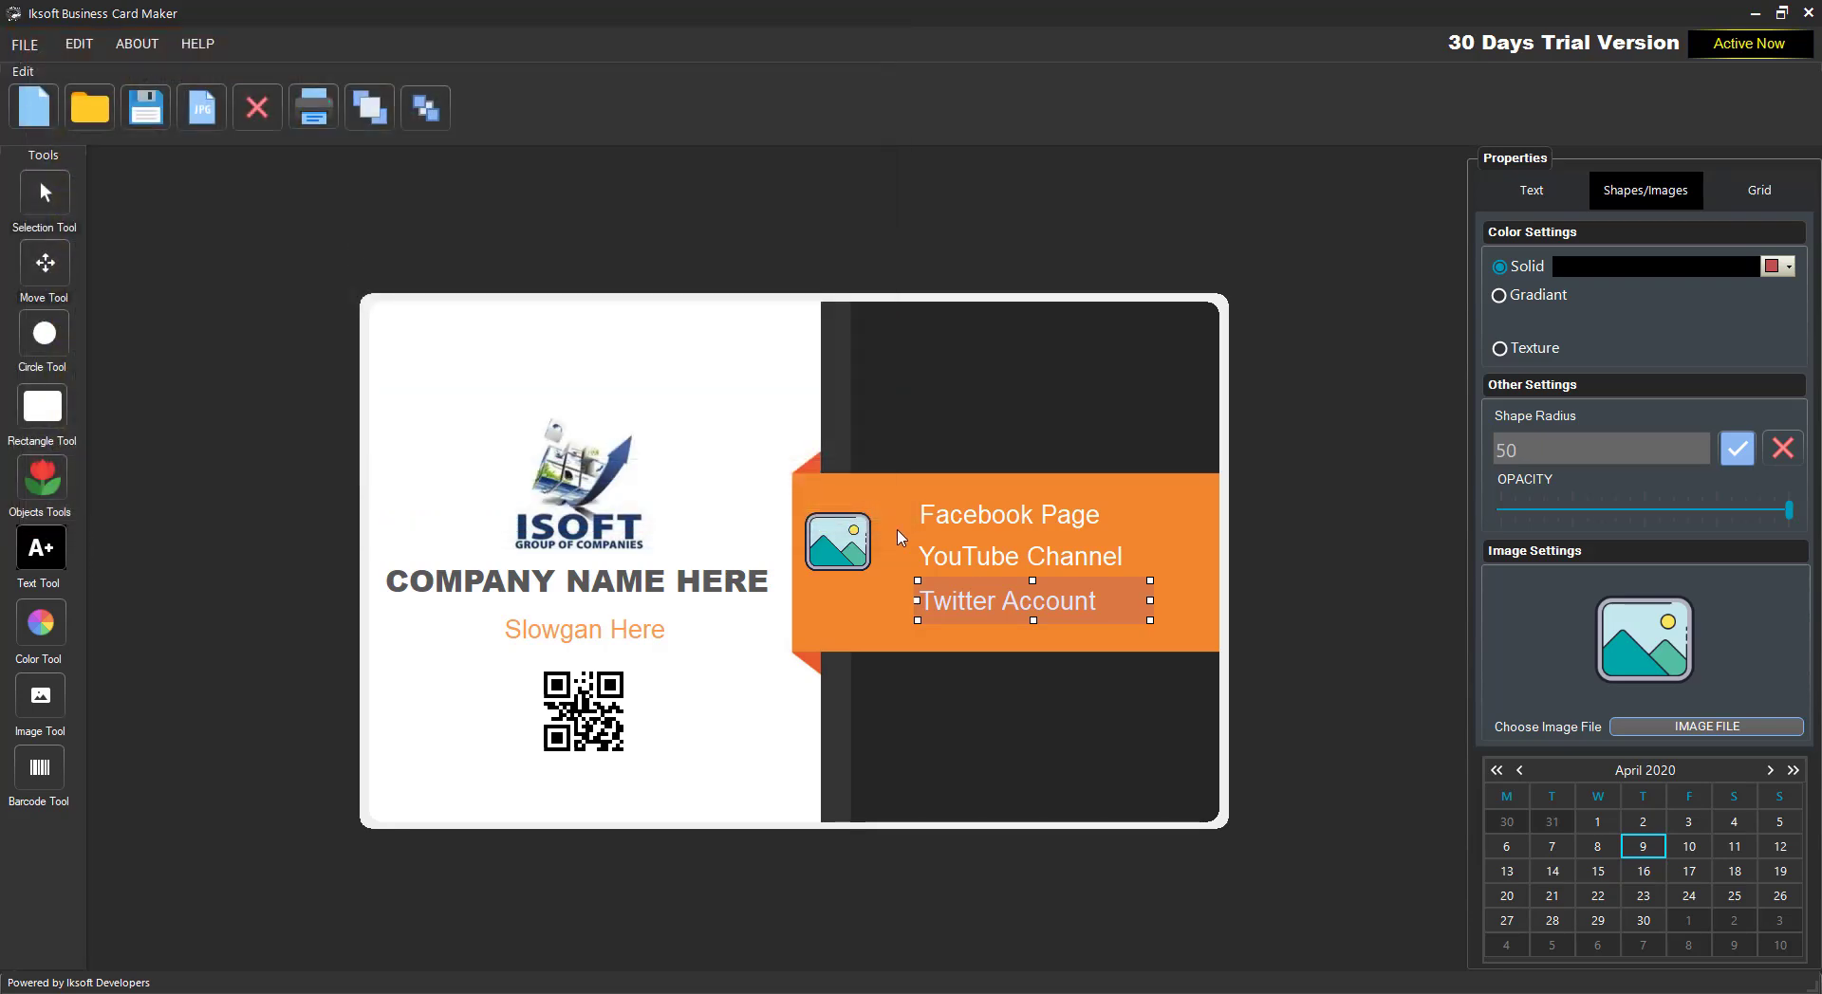
{"action": "left_click", "coordinate": [822, 548]}
{"action": "left_click", "coordinate": [750, 508]}
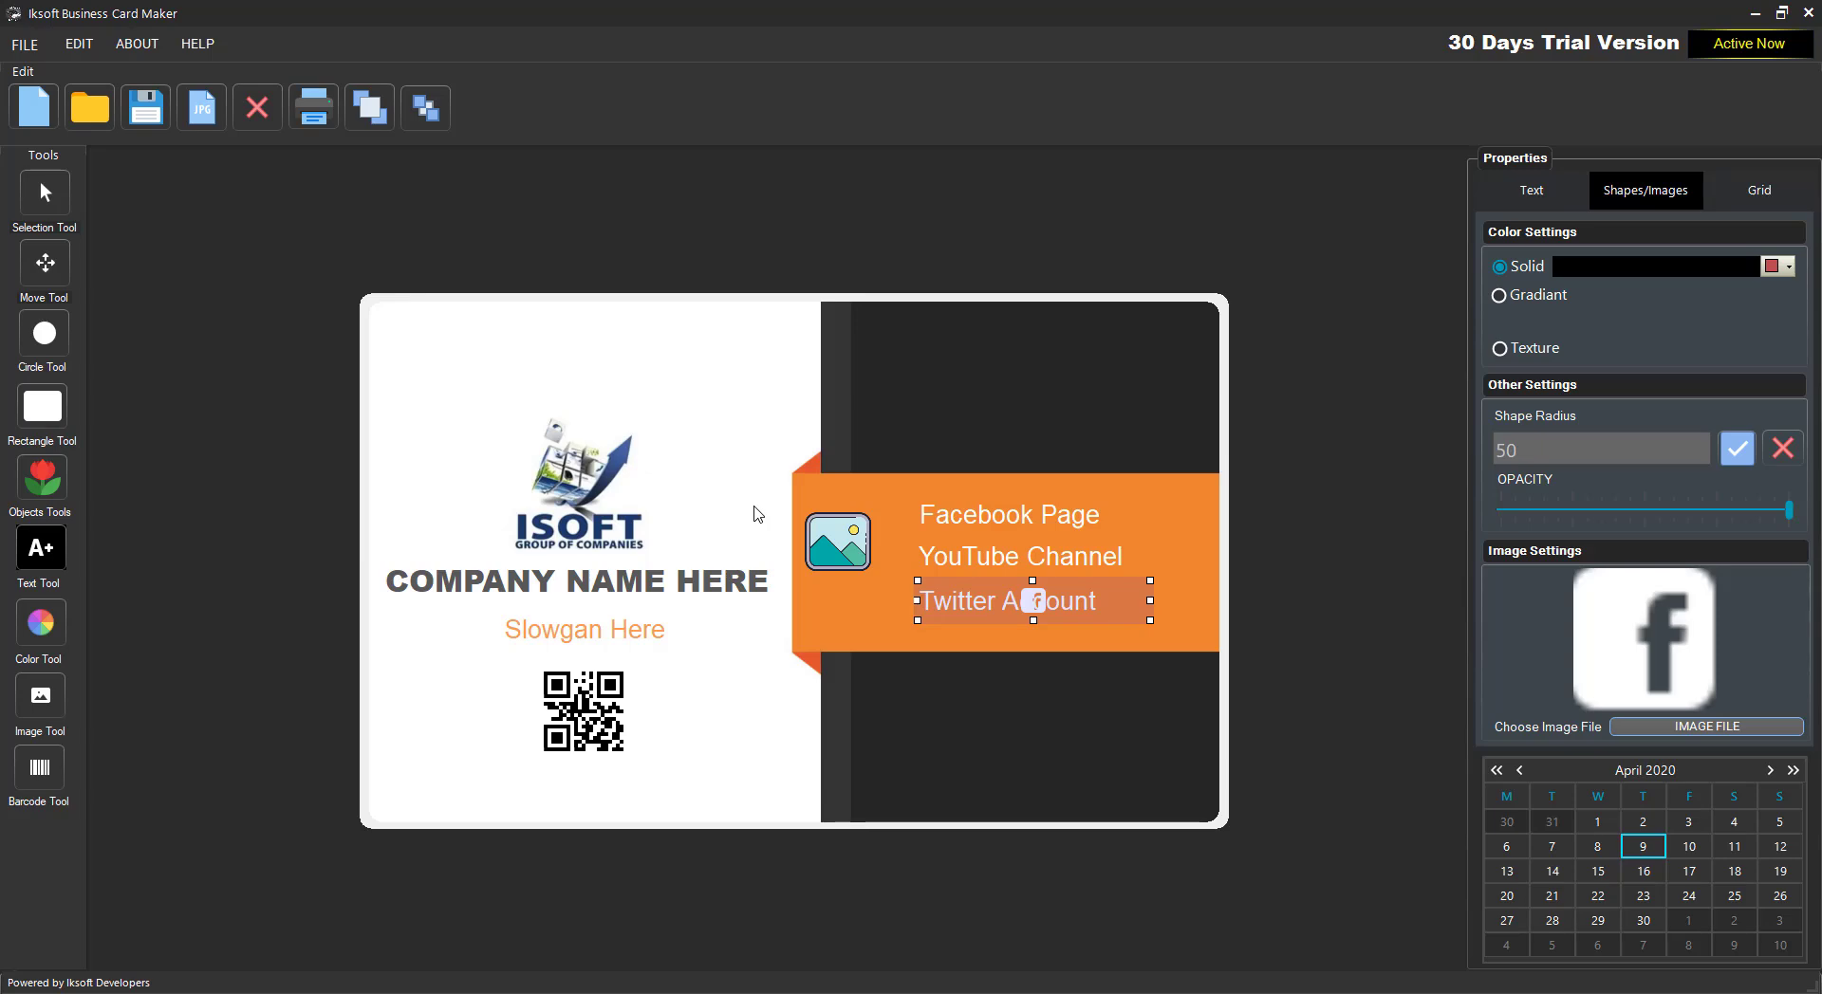
{"action": "left_click", "coordinate": [825, 541]}
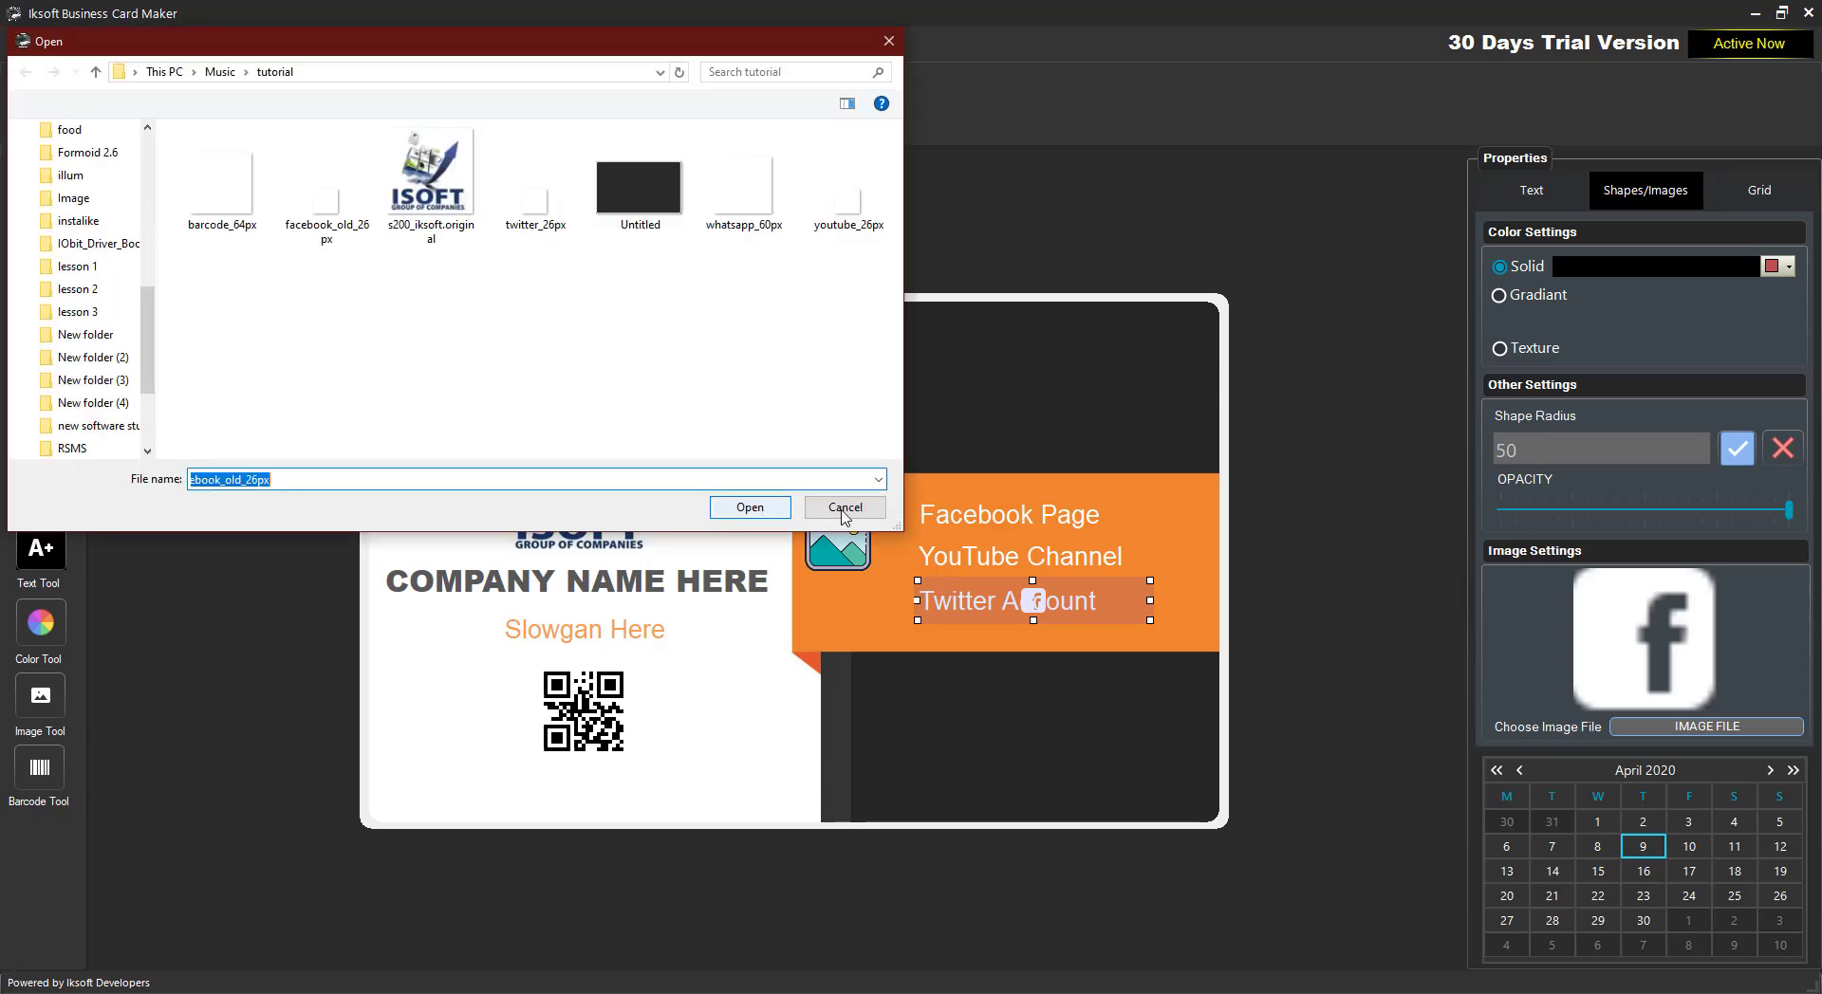
{"action": "left_click", "coordinate": [844, 509]}
{"action": "left_click", "coordinate": [1620, 724]}
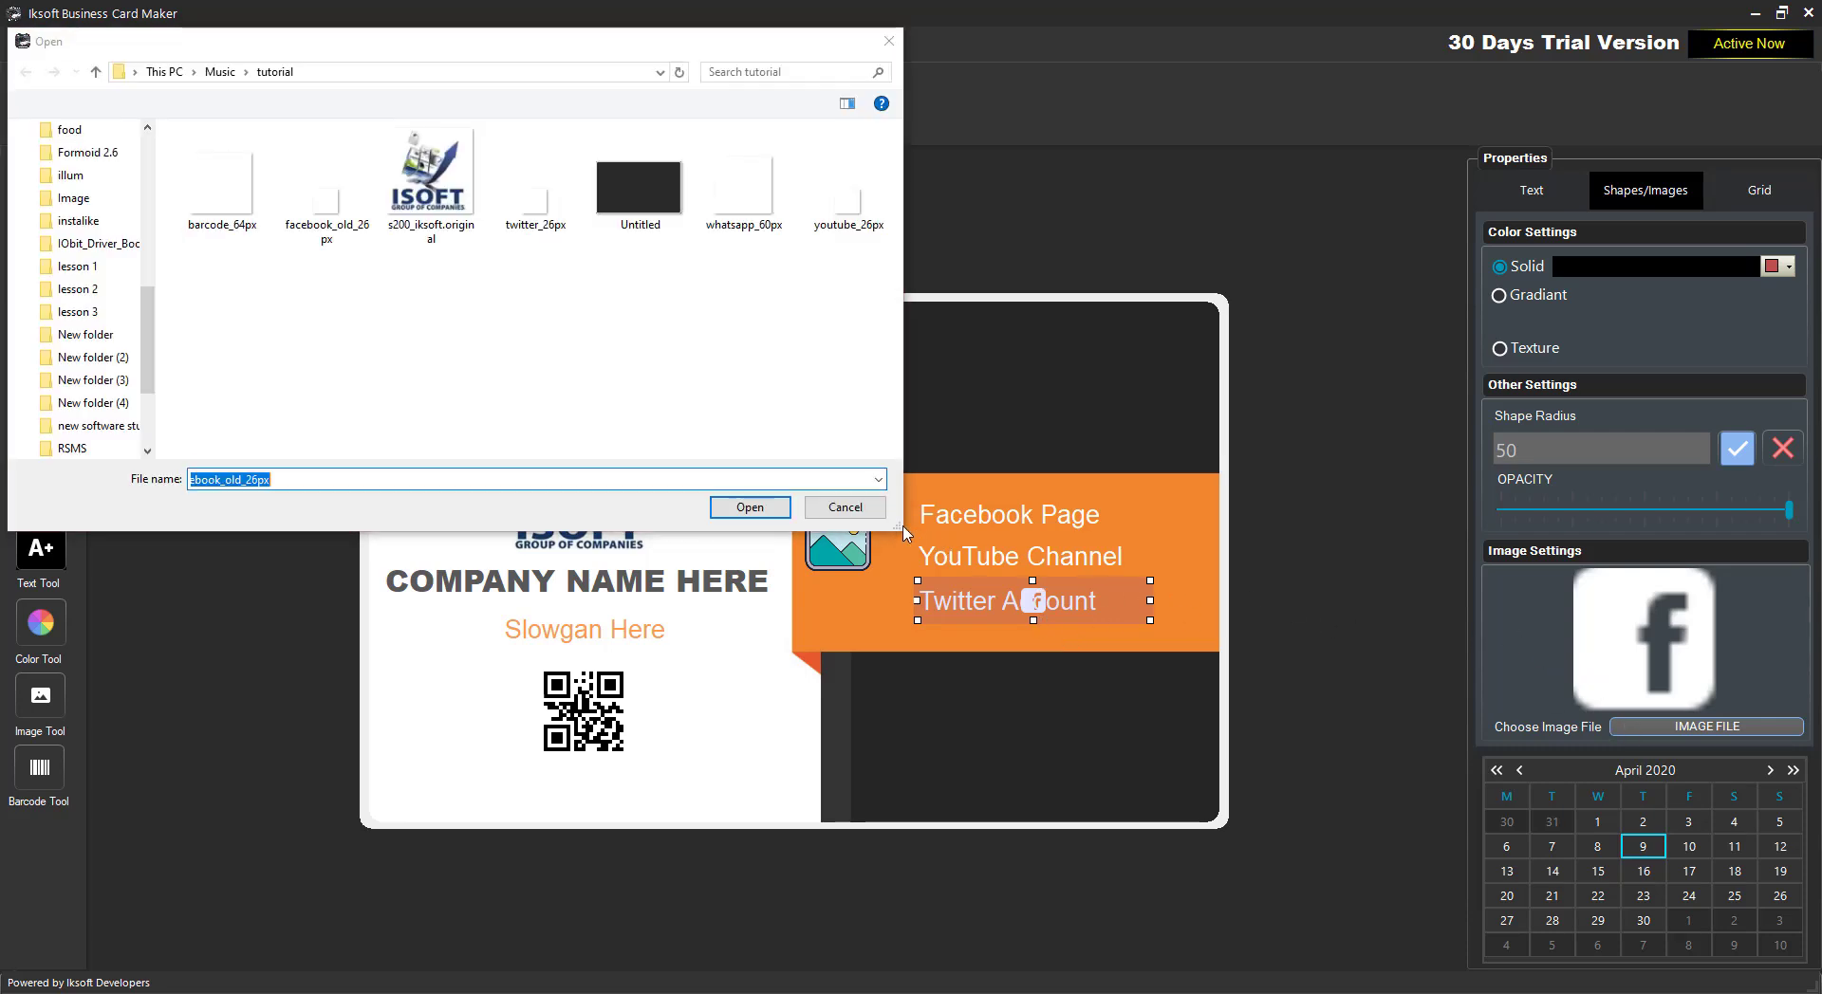
{"action": "left_click", "coordinate": [858, 509]}
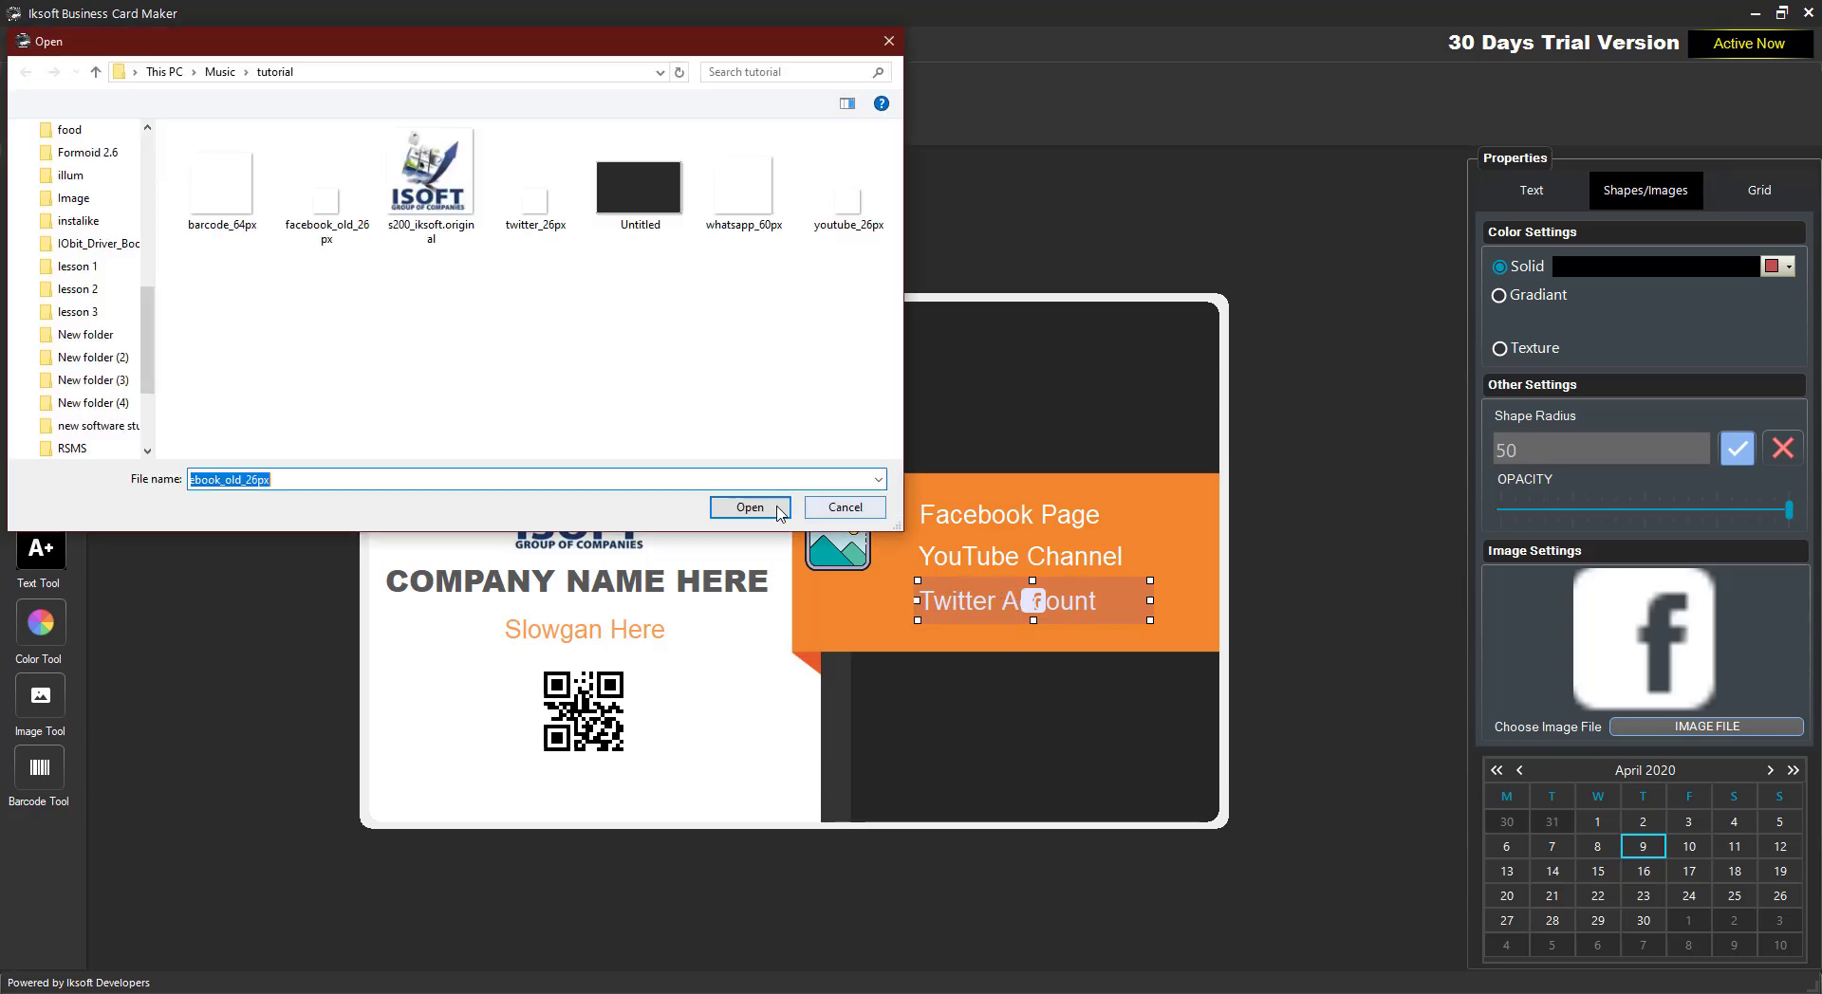
{"action": "left_click", "coordinate": [773, 503]}
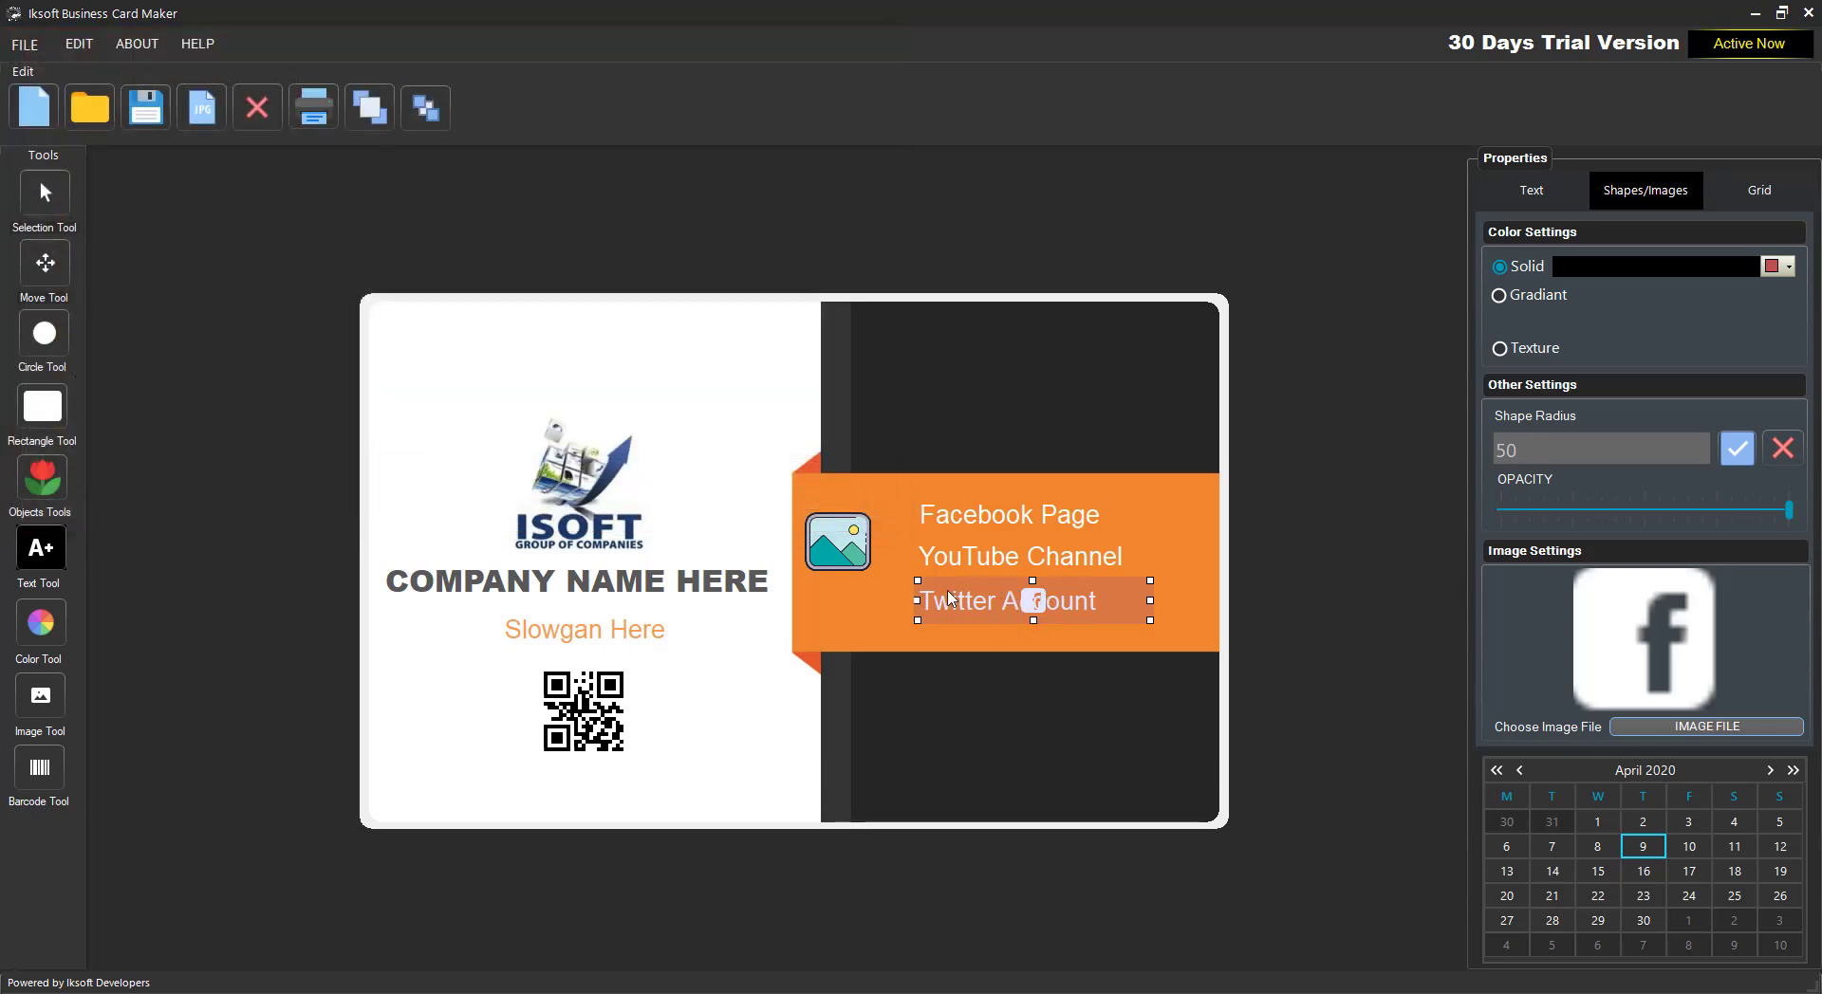
- Delete the "Twitter Account" text box together with the Facebook icon placed in it
{"action": "right_click", "coordinate": [977, 596]}
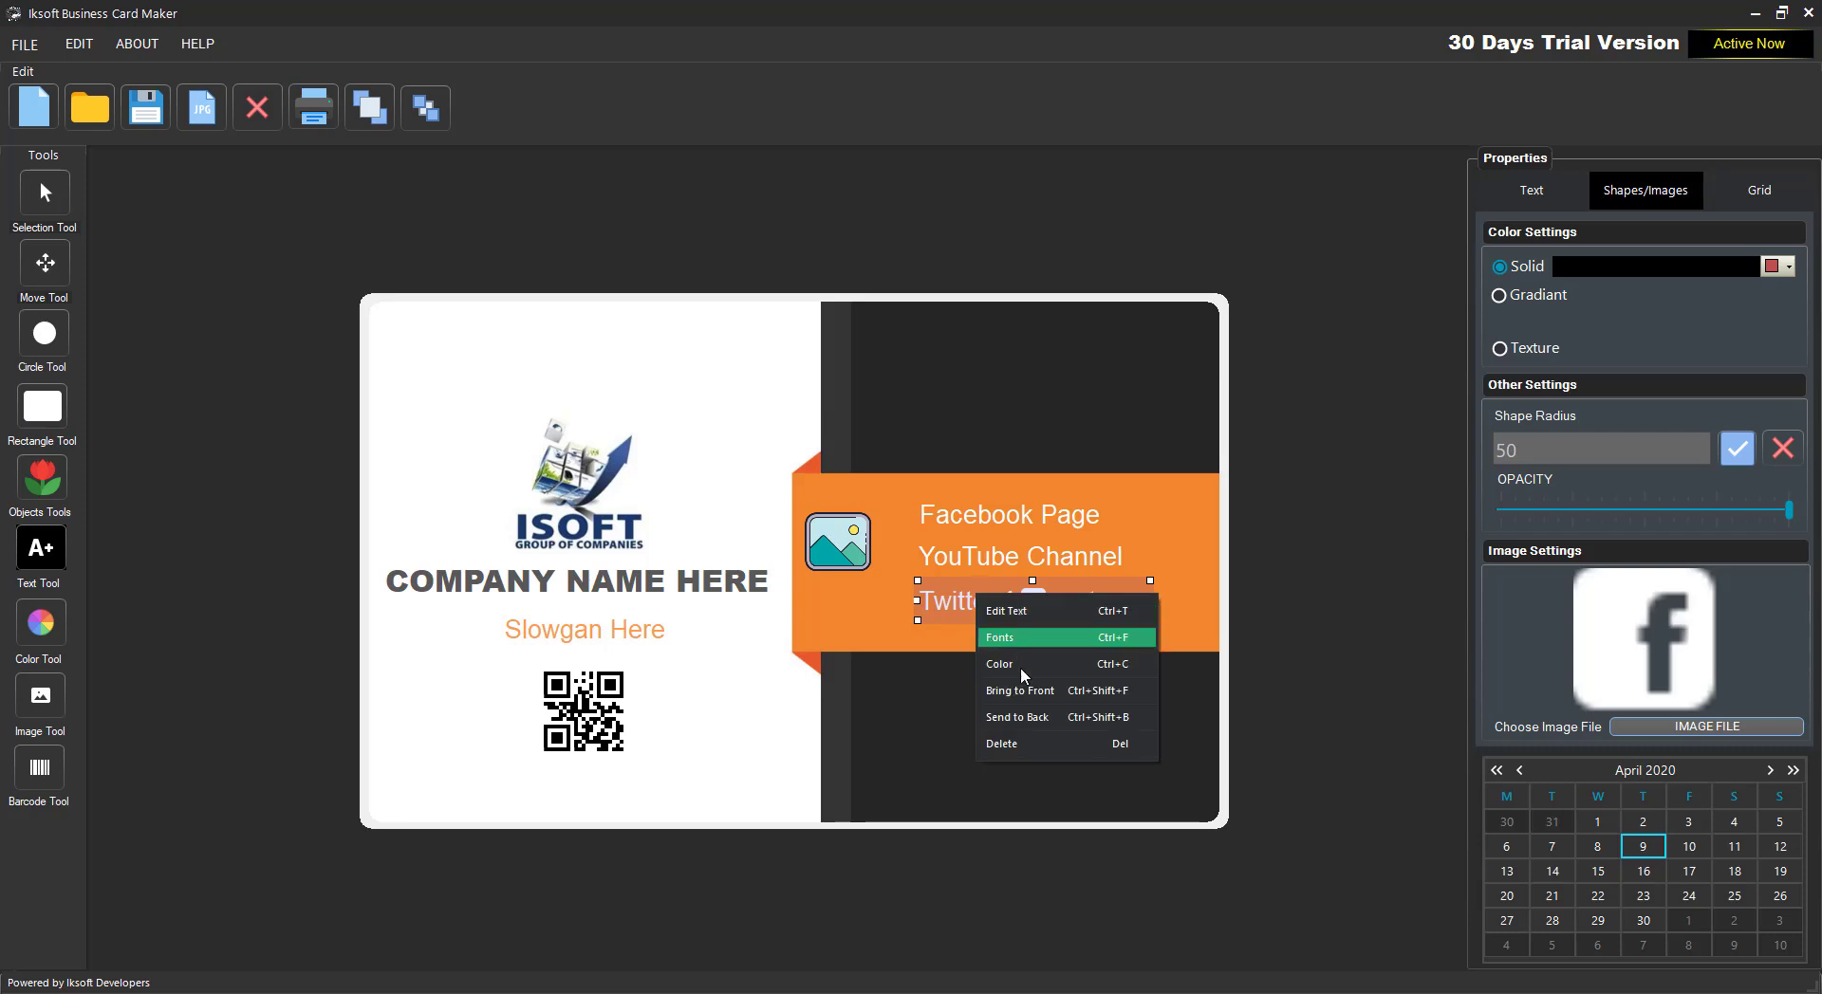
{"action": "left_click", "coordinate": [1022, 740]}
- Load the facebook_old_26px image into the placeholder, shrink it to icon size and place it just before "Facebook Page"
{"action": "left_click", "coordinate": [878, 567]}
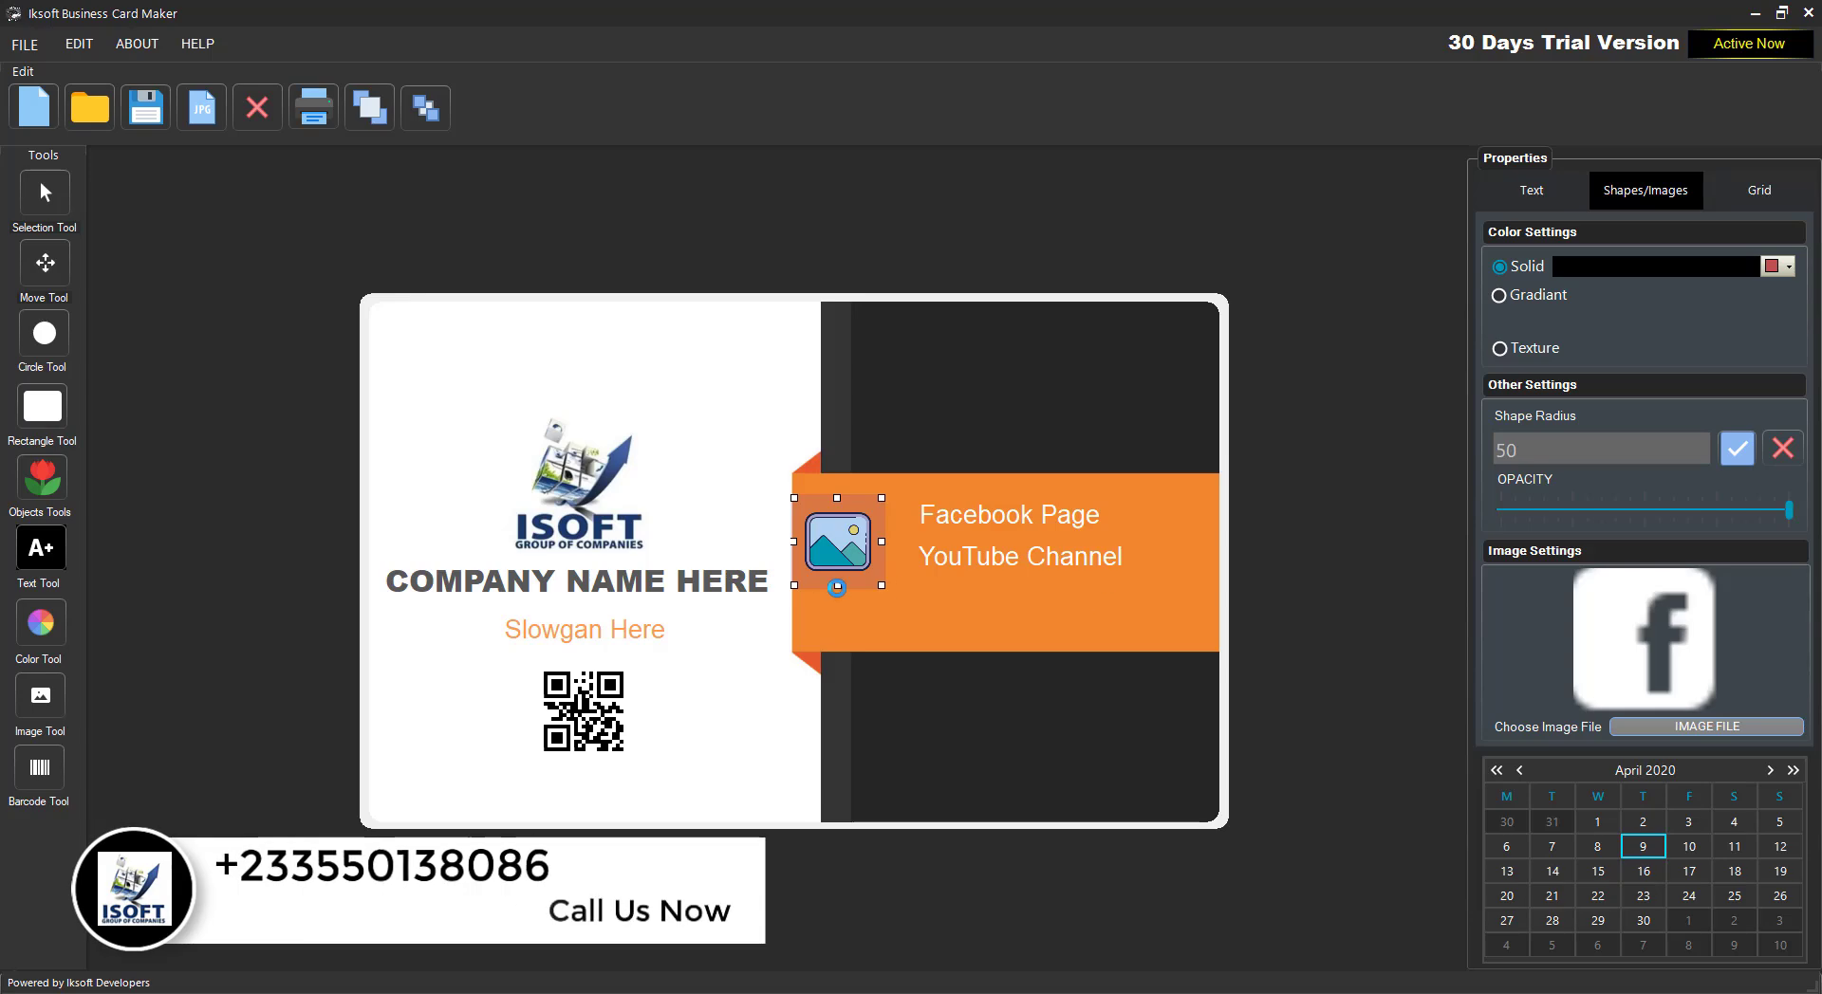
{"action": "left_click", "coordinate": [1706, 725]}
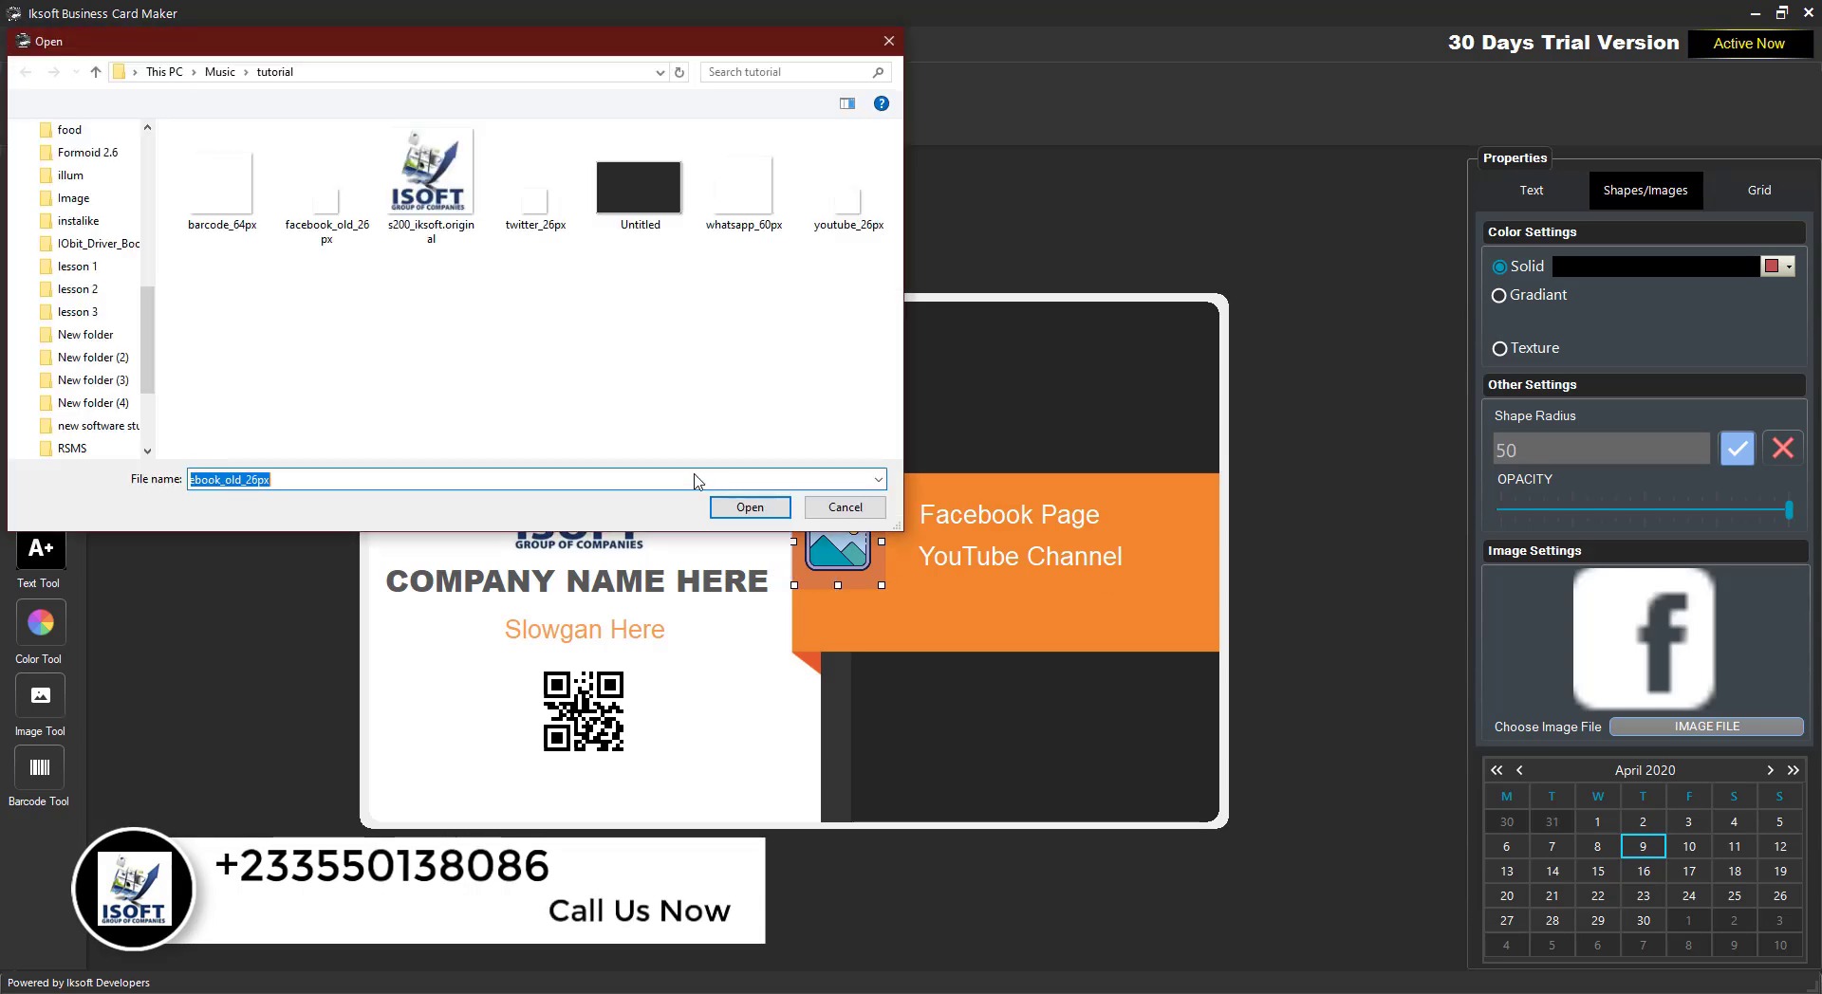
{"action": "double_click", "coordinate": [305, 213]}
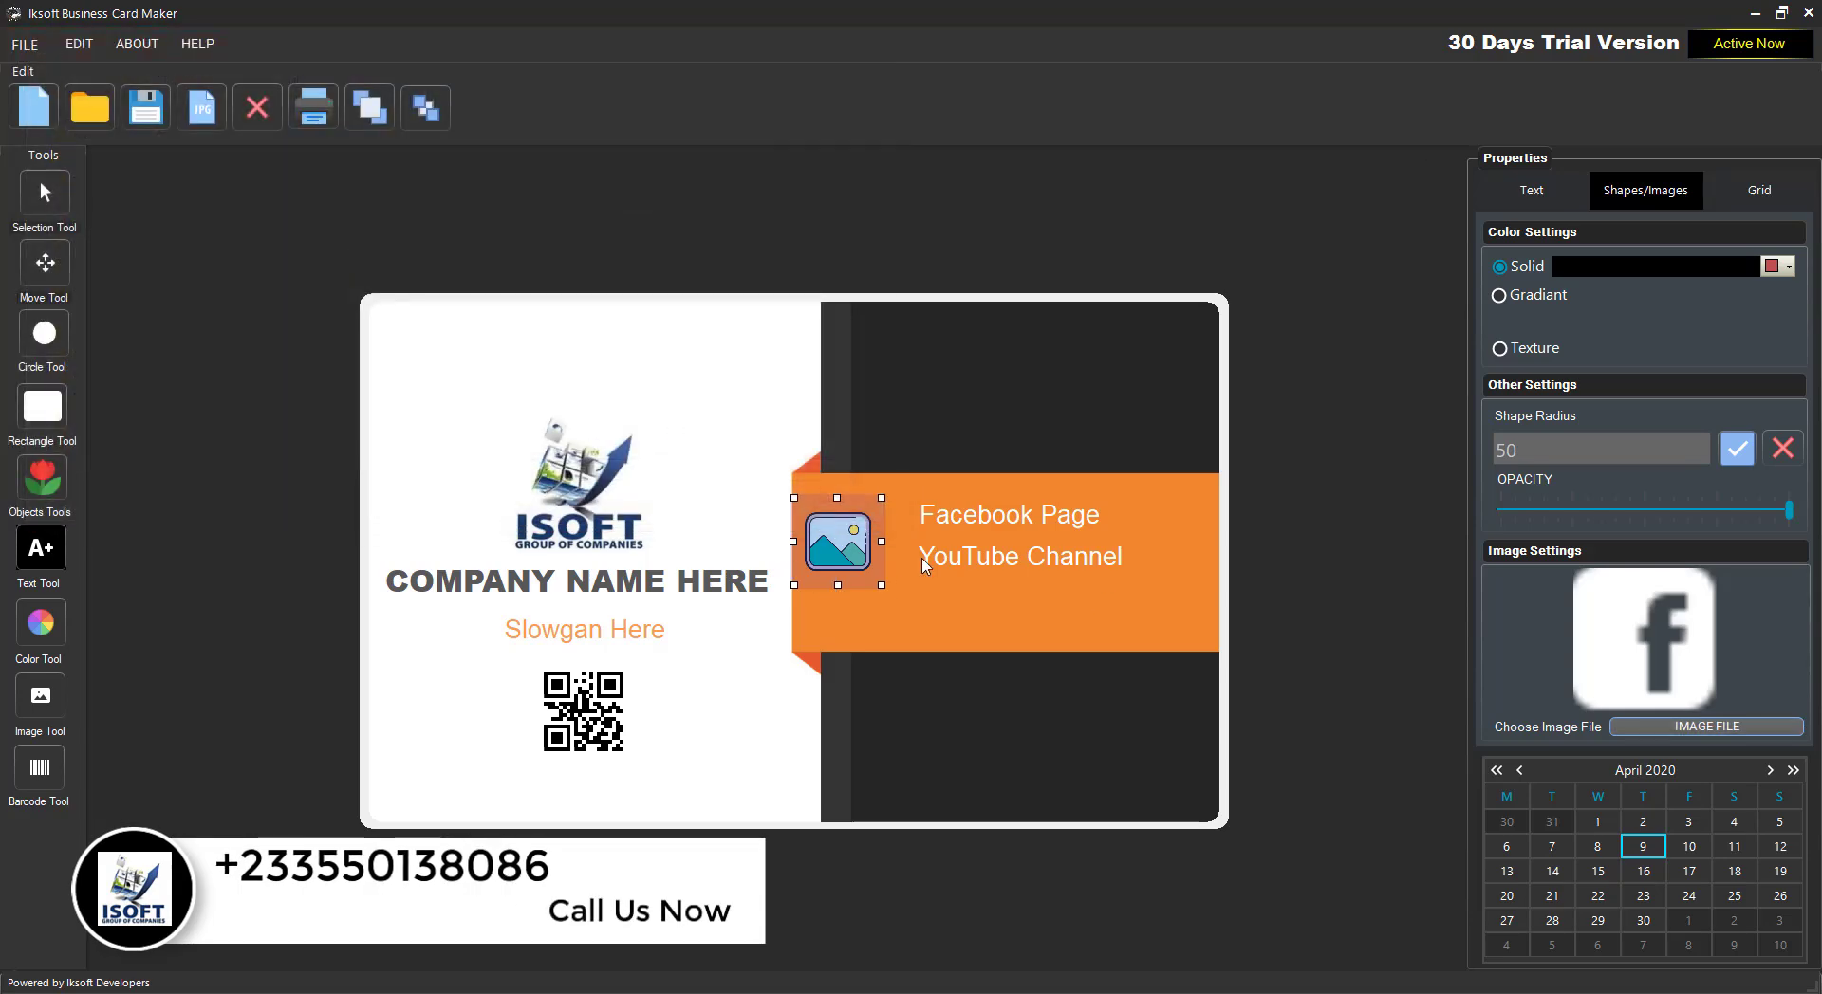
{"action": "left_click_drag", "start_coordinate": [881, 585], "coordinate": [891, 517]}
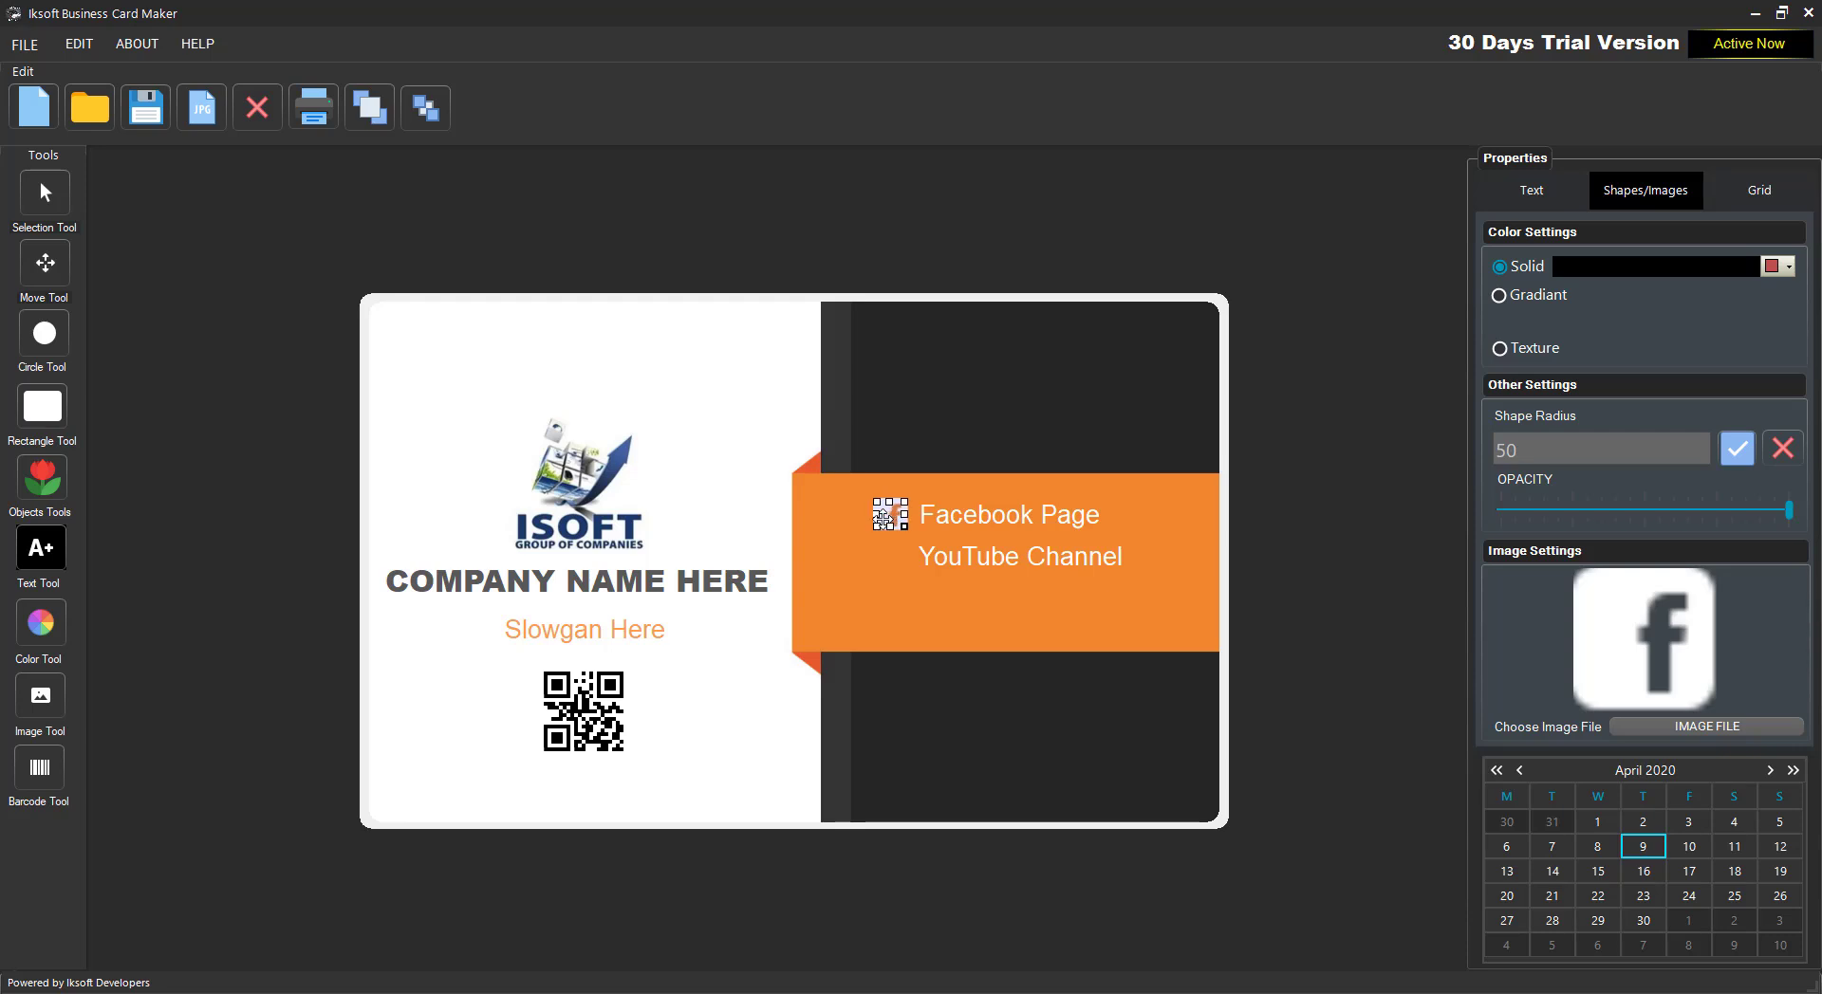
- Add a new text on the orange band beneath "YouTube Channel" and align its text to the left
{"action": "left_click", "coordinate": [42, 548]}
{"action": "left_click_drag", "start_coordinate": [792, 565], "coordinate": [970, 611]}
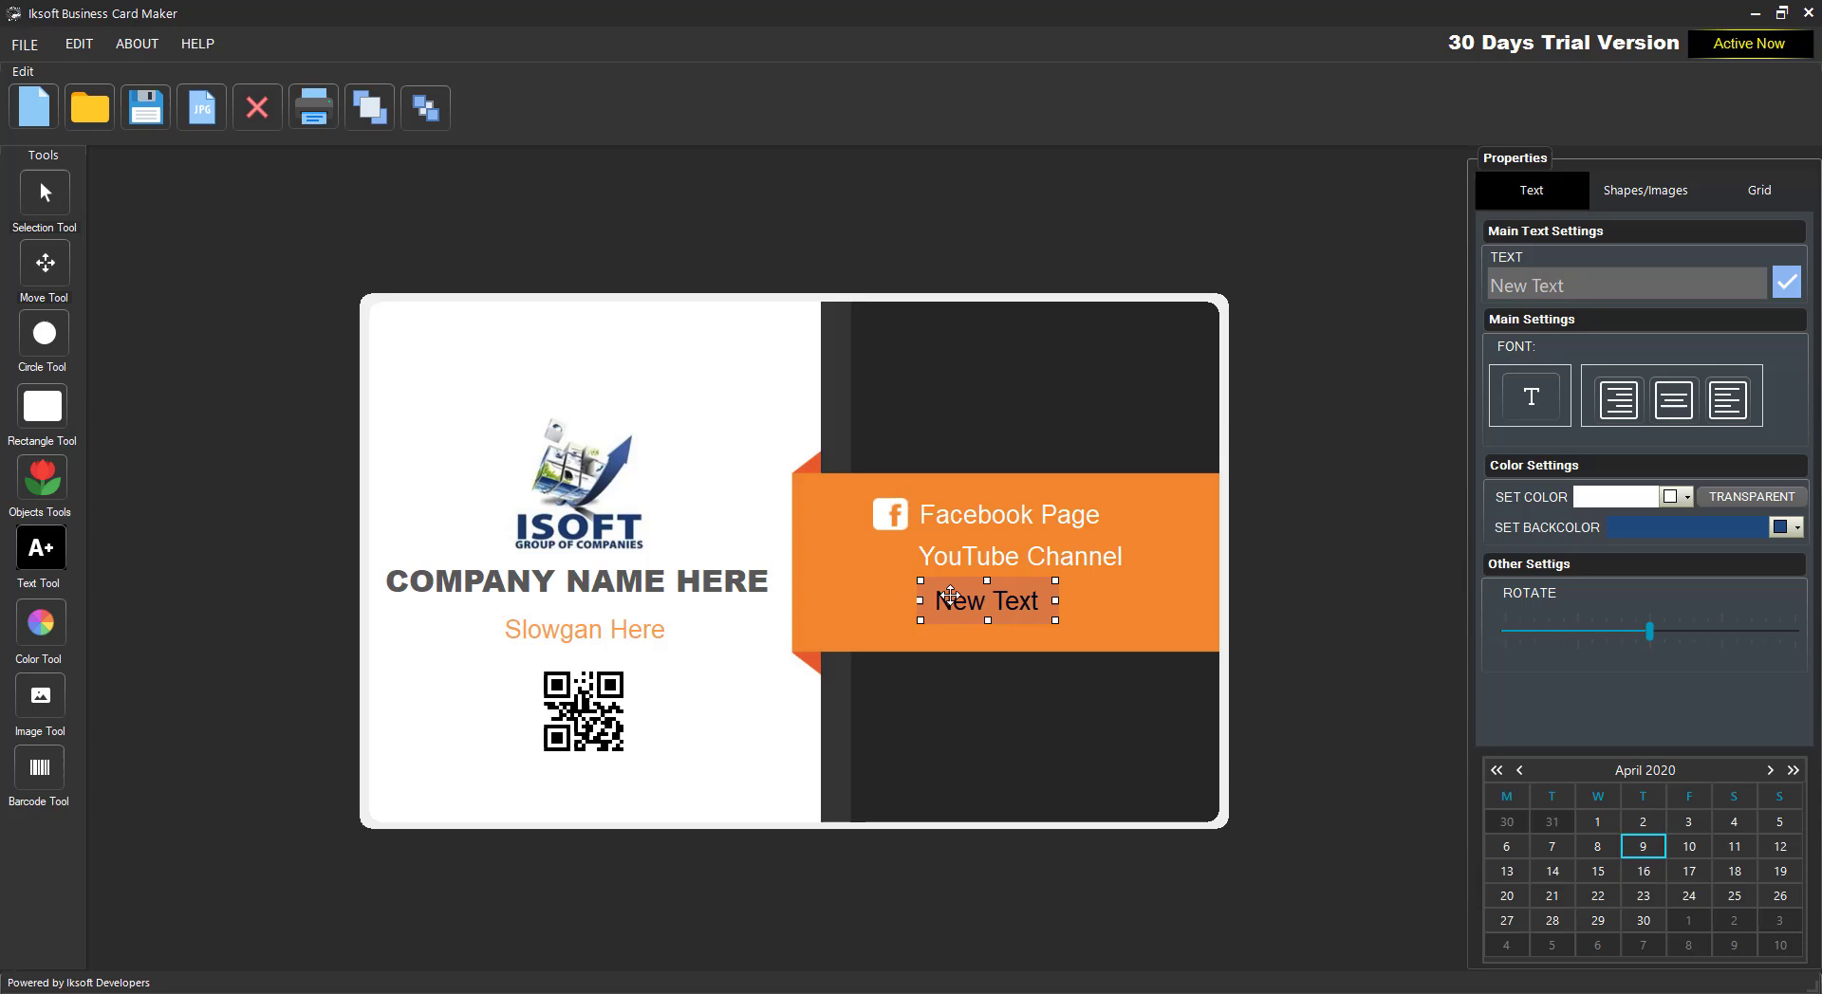
{"action": "left_click", "coordinate": [1605, 399]}
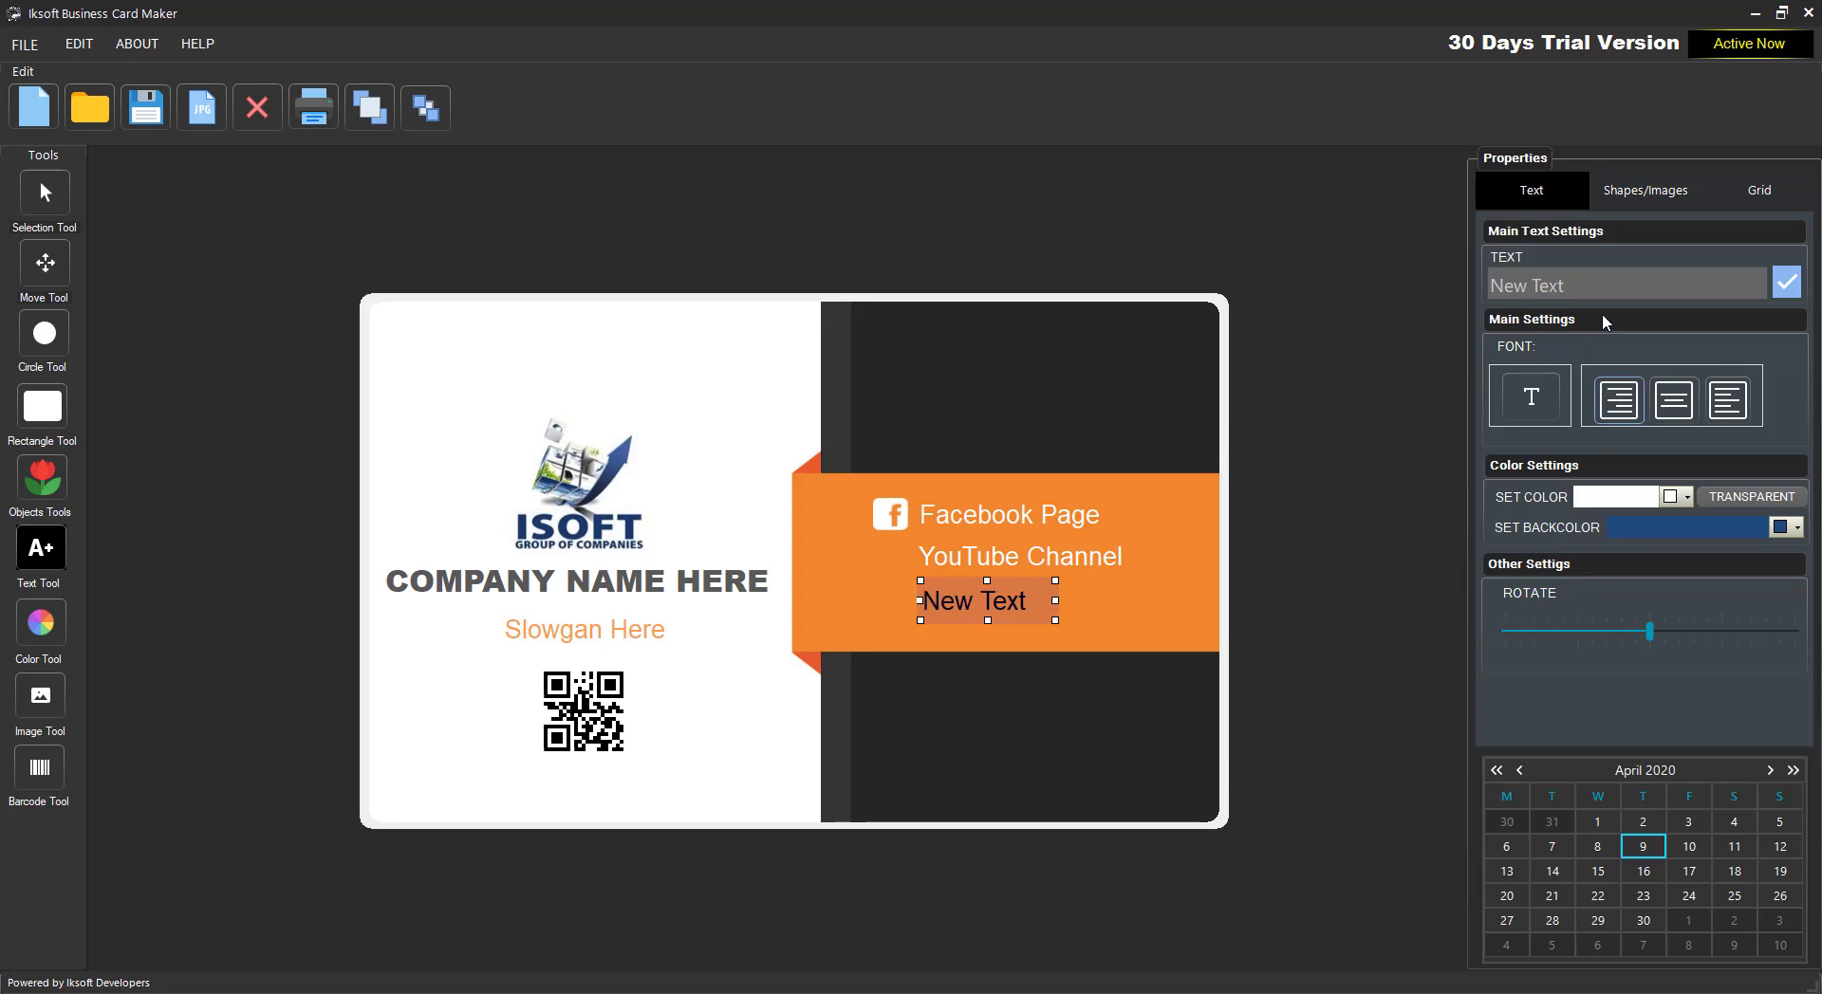
- Change the wording of the new text beneath "YouTube Channel" to "Twitter Account"
{"action": "right_click", "coordinate": [964, 595]}
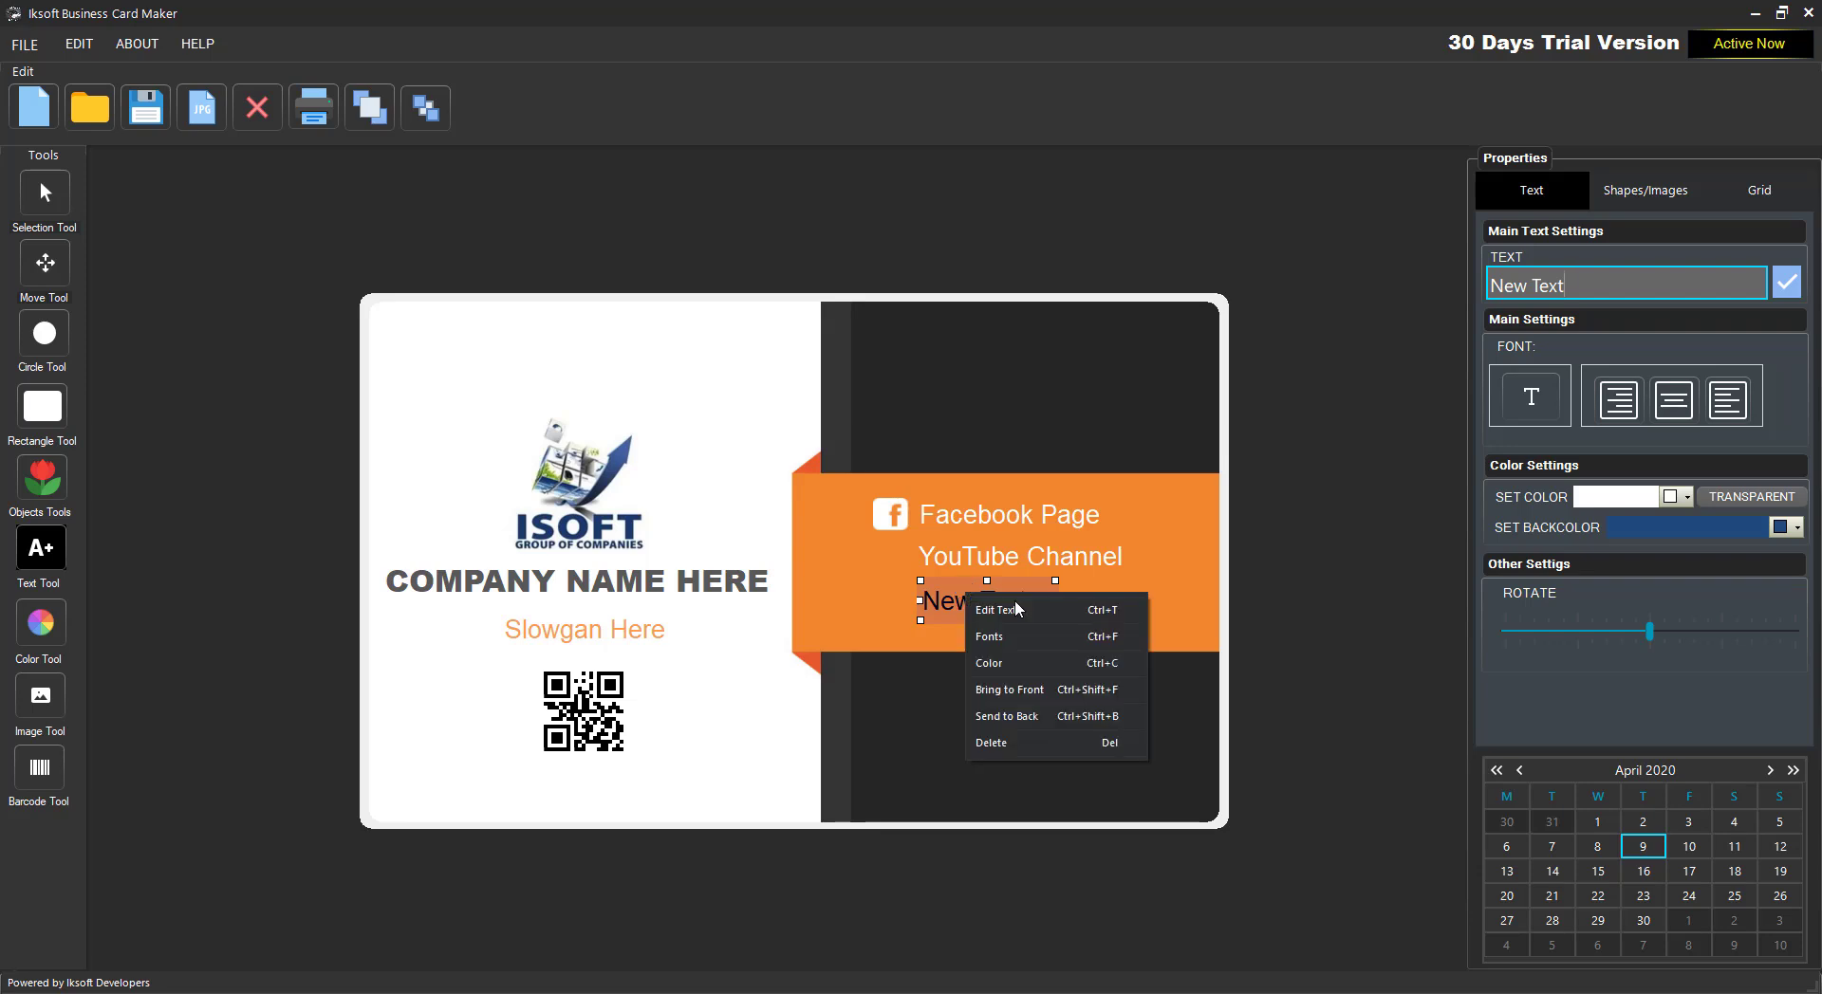
{"action": "left_click_drag", "start_coordinate": [1606, 288], "coordinate": [1428, 288]}
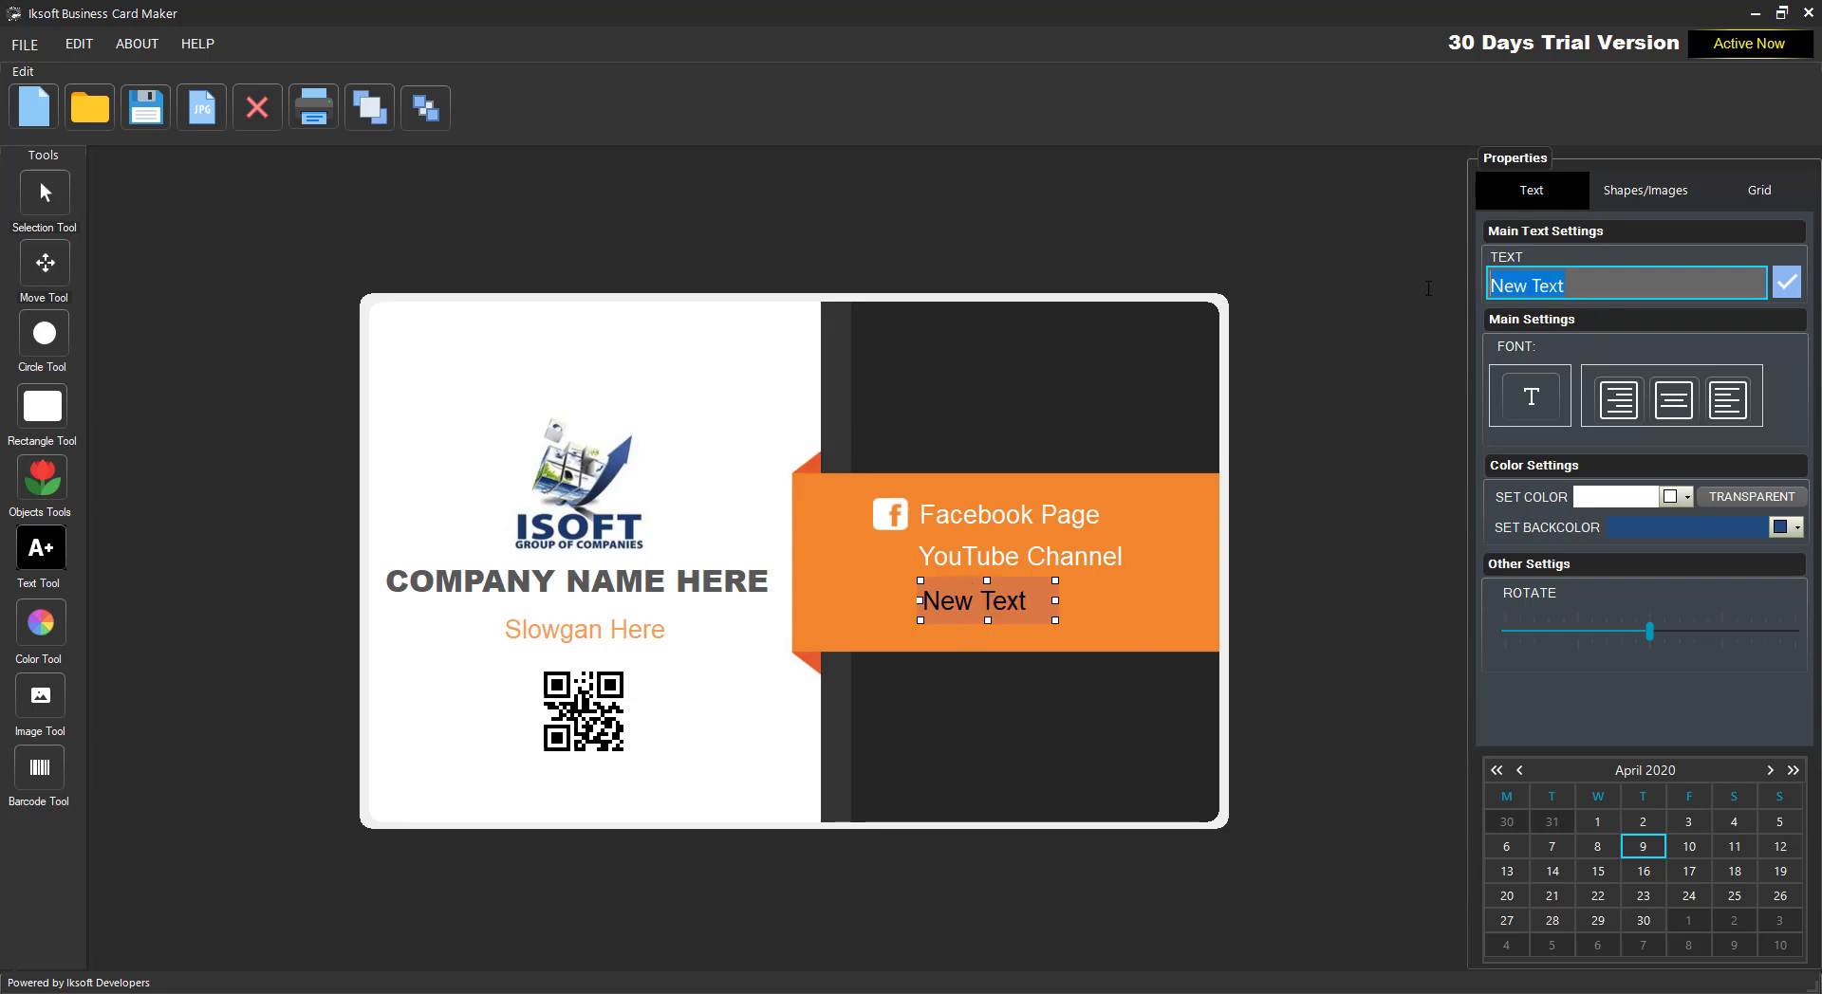
{"action": "type", "text": "Te"}
{"action": "key", "text": "Tab"}
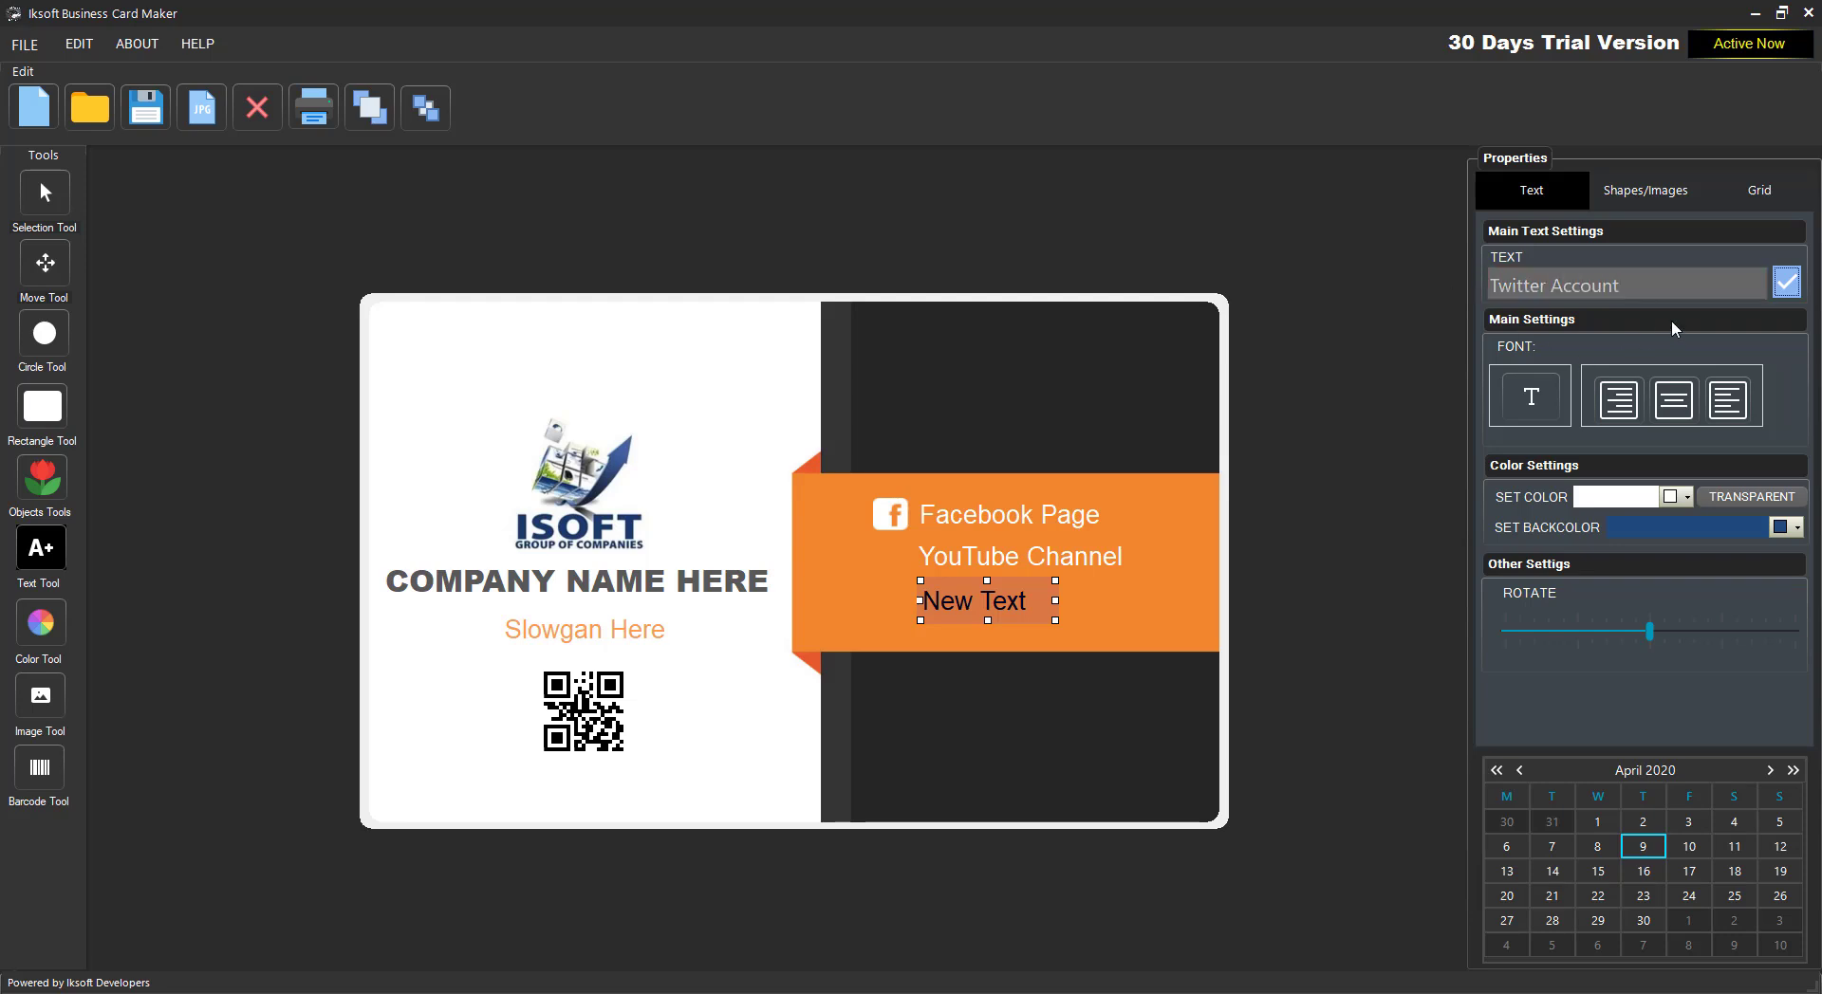
{"action": "left_click", "coordinate": [1784, 283]}
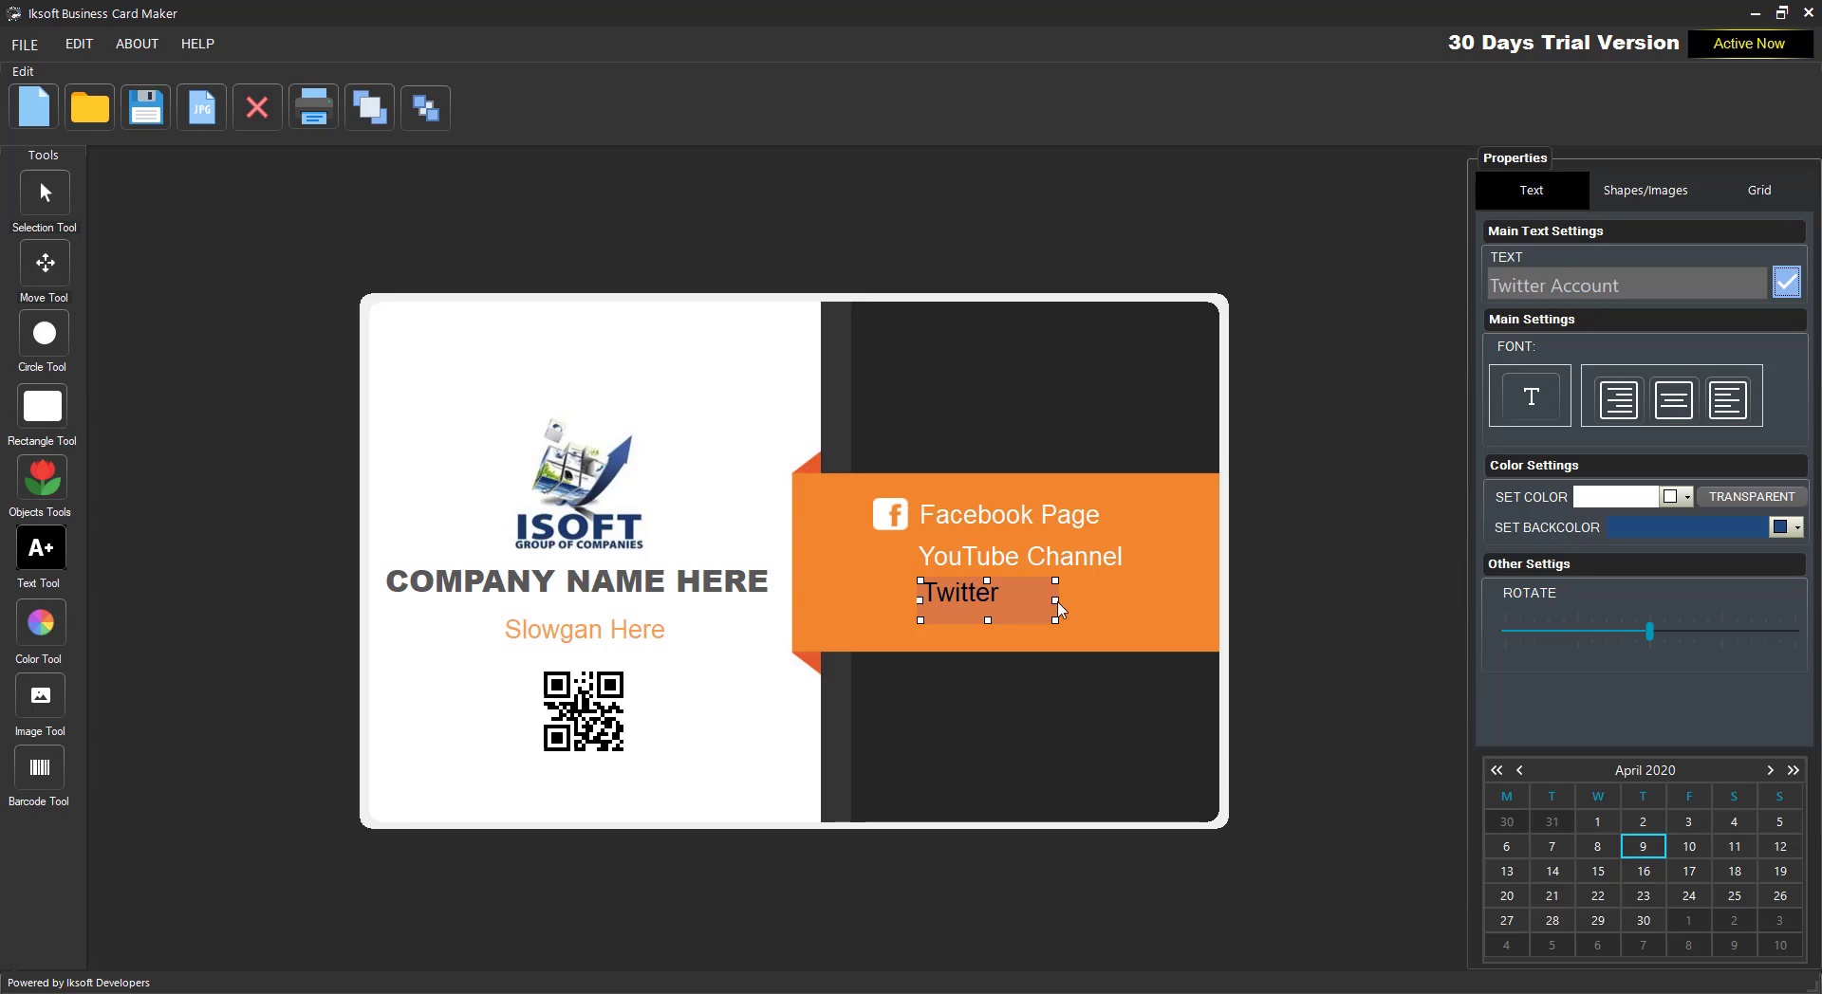
- Widen the "Twitter Account" text box to fit on one line and colour the text white
{"action": "left_click_drag", "start_coordinate": [1056, 602], "coordinate": [1120, 602]}
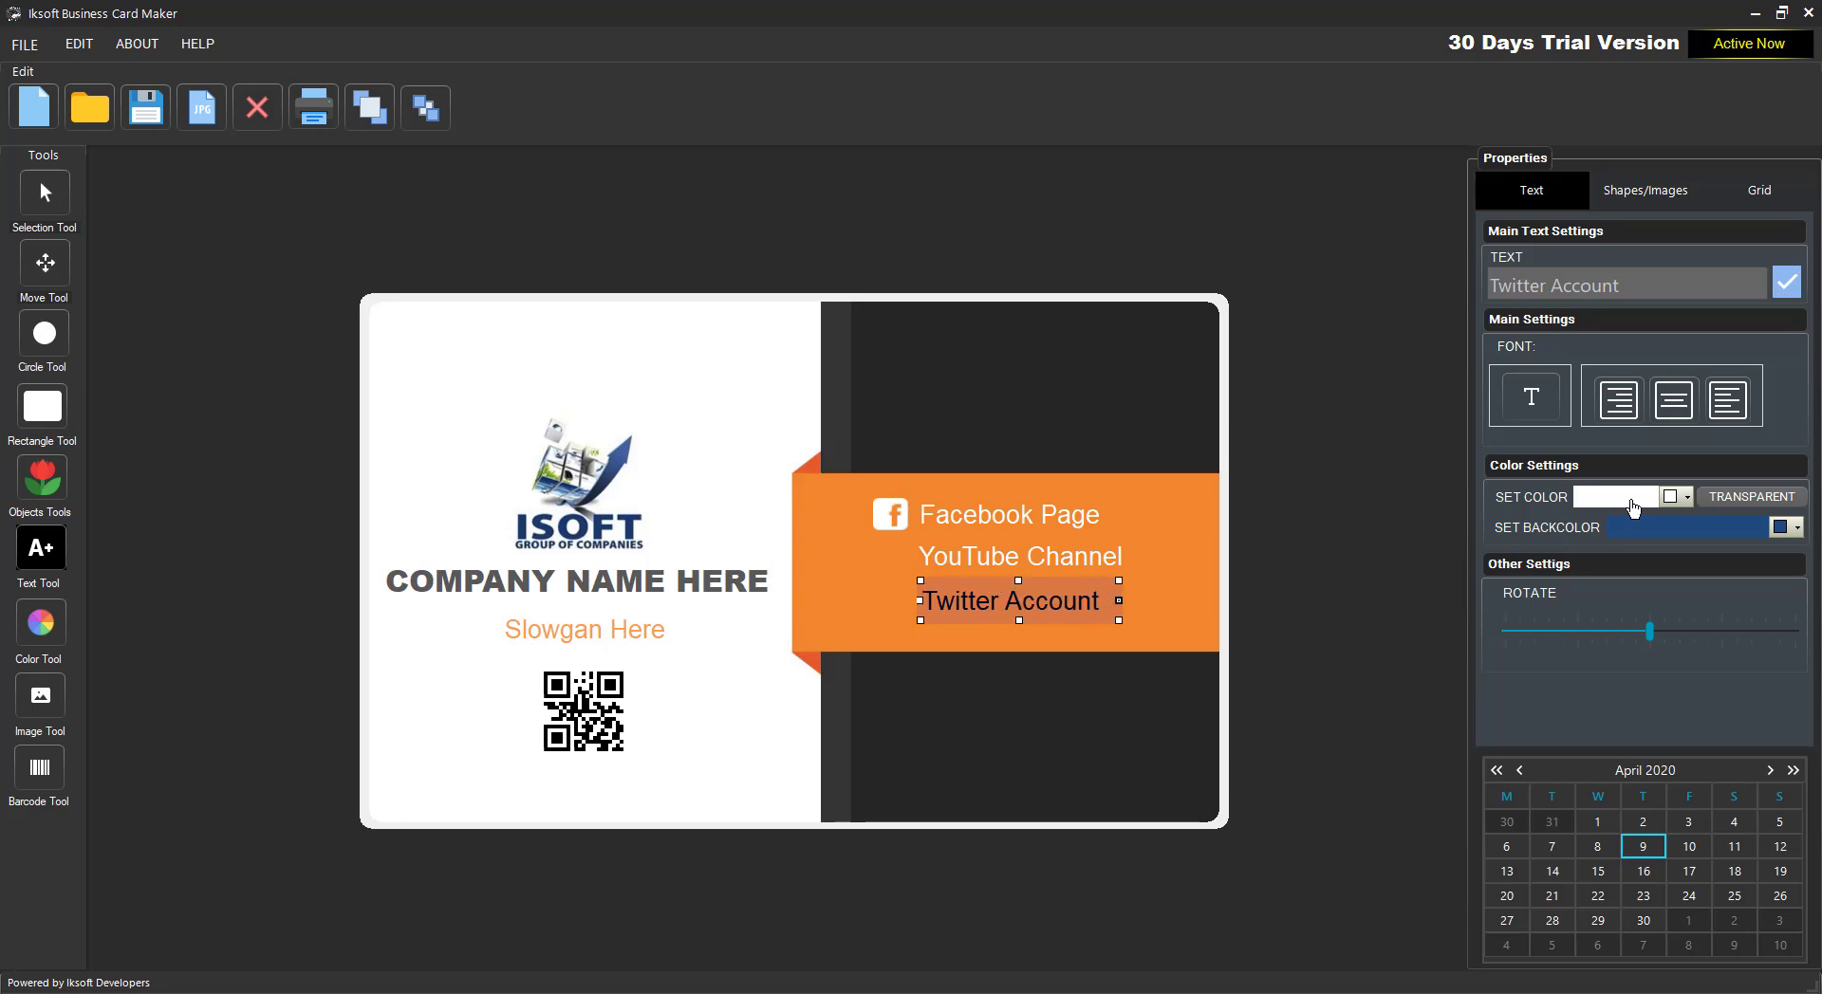
{"action": "left_click", "coordinate": [1686, 497]}
{"action": "left_click", "coordinate": [1667, 541]}
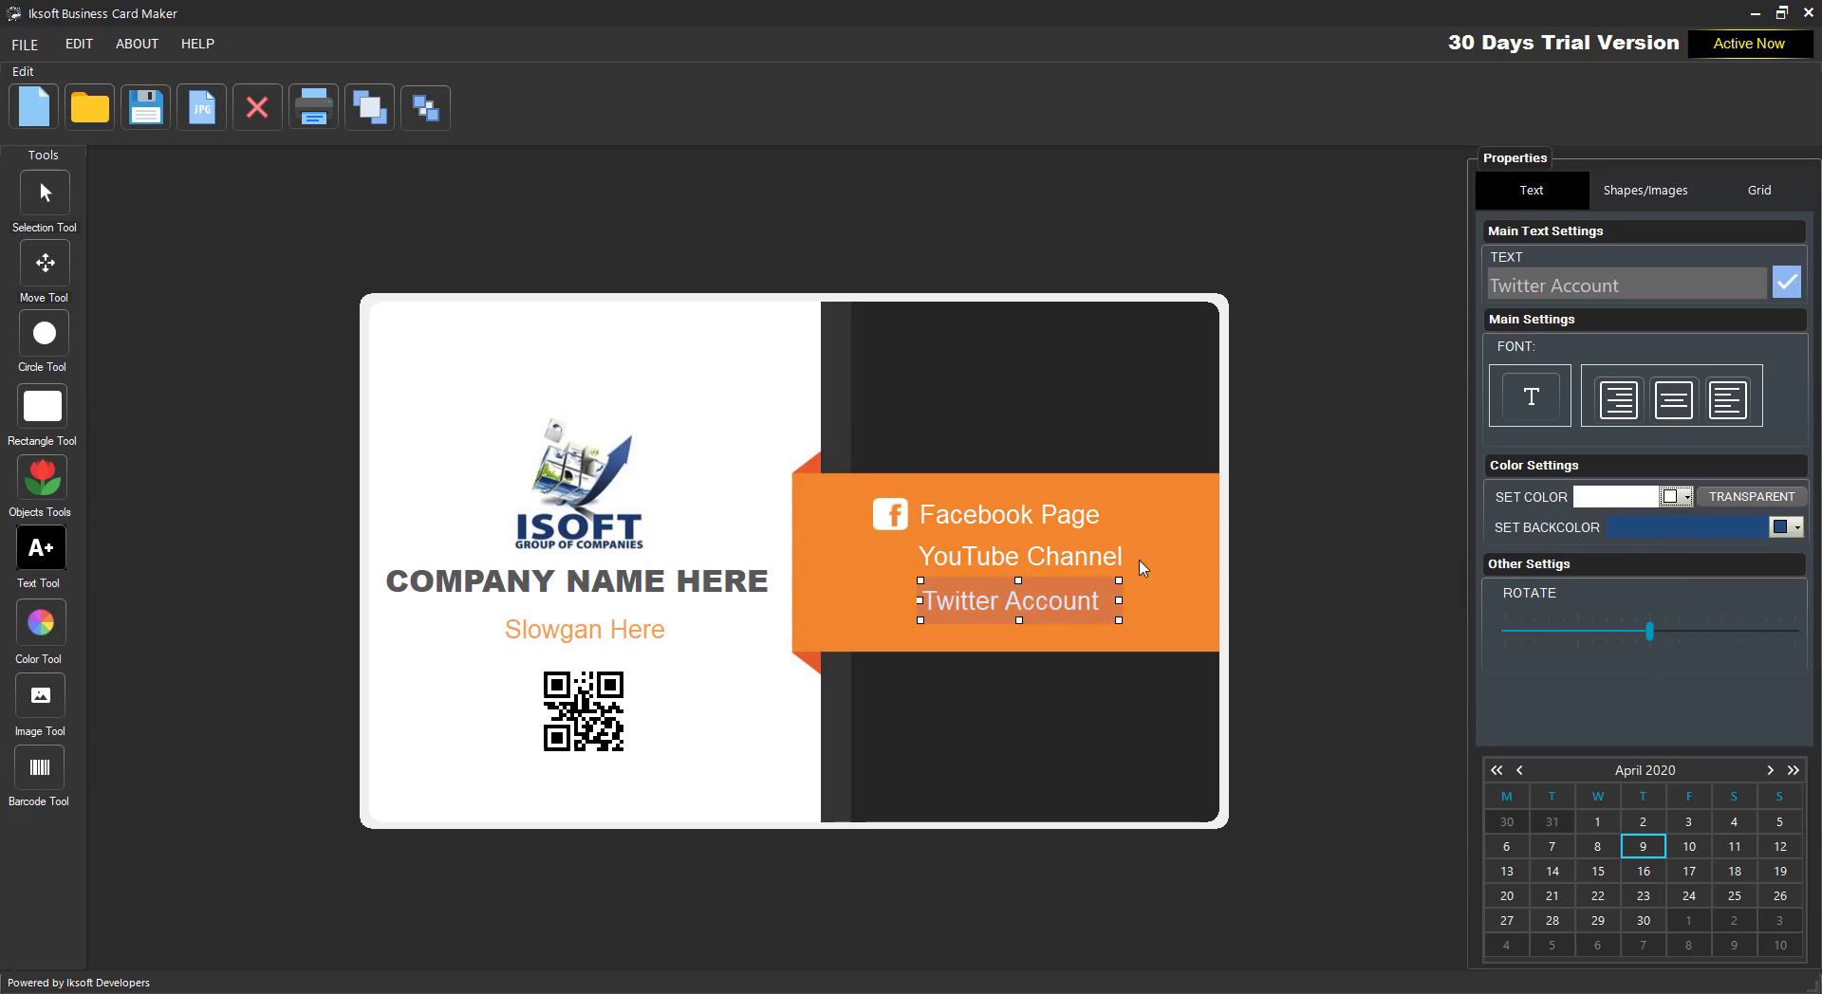
{"action": "left_click", "coordinate": [1140, 560]}
- Insert a new image at the inner edge of the orange band and load youtube_26px into it
{"action": "left_click", "coordinate": [679, 501]}
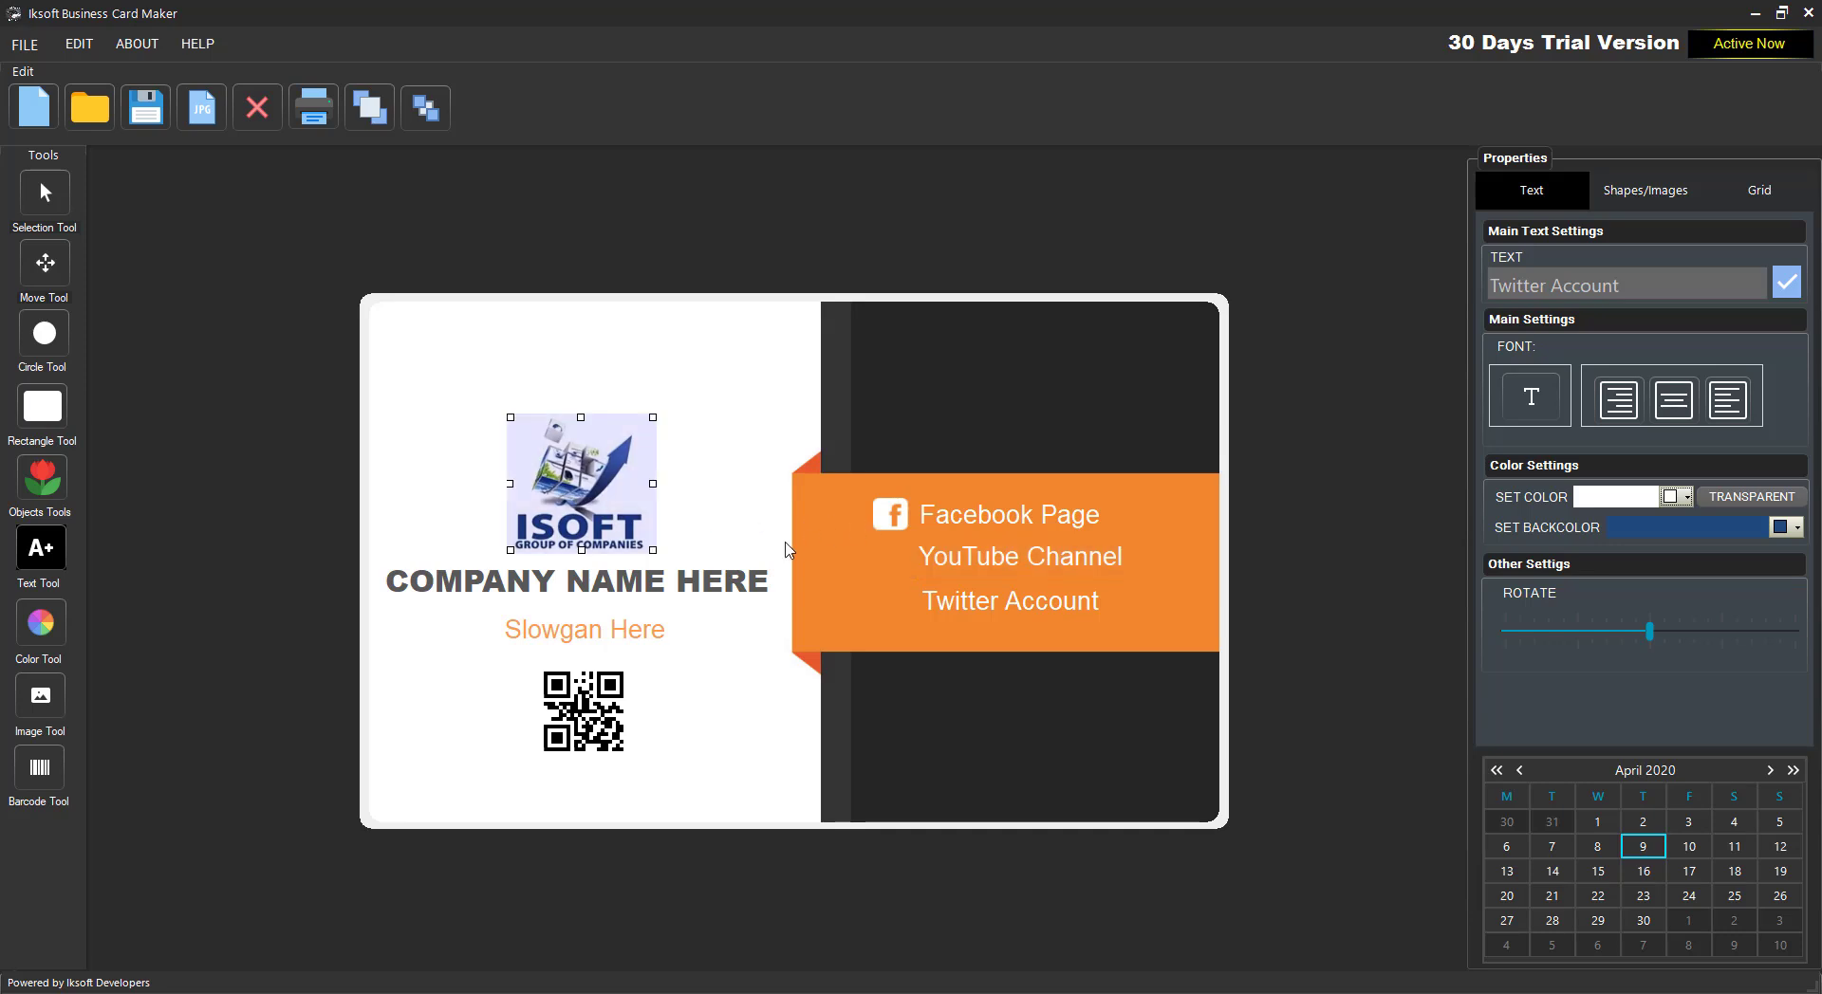
{"action": "right_click", "coordinate": [792, 476]}
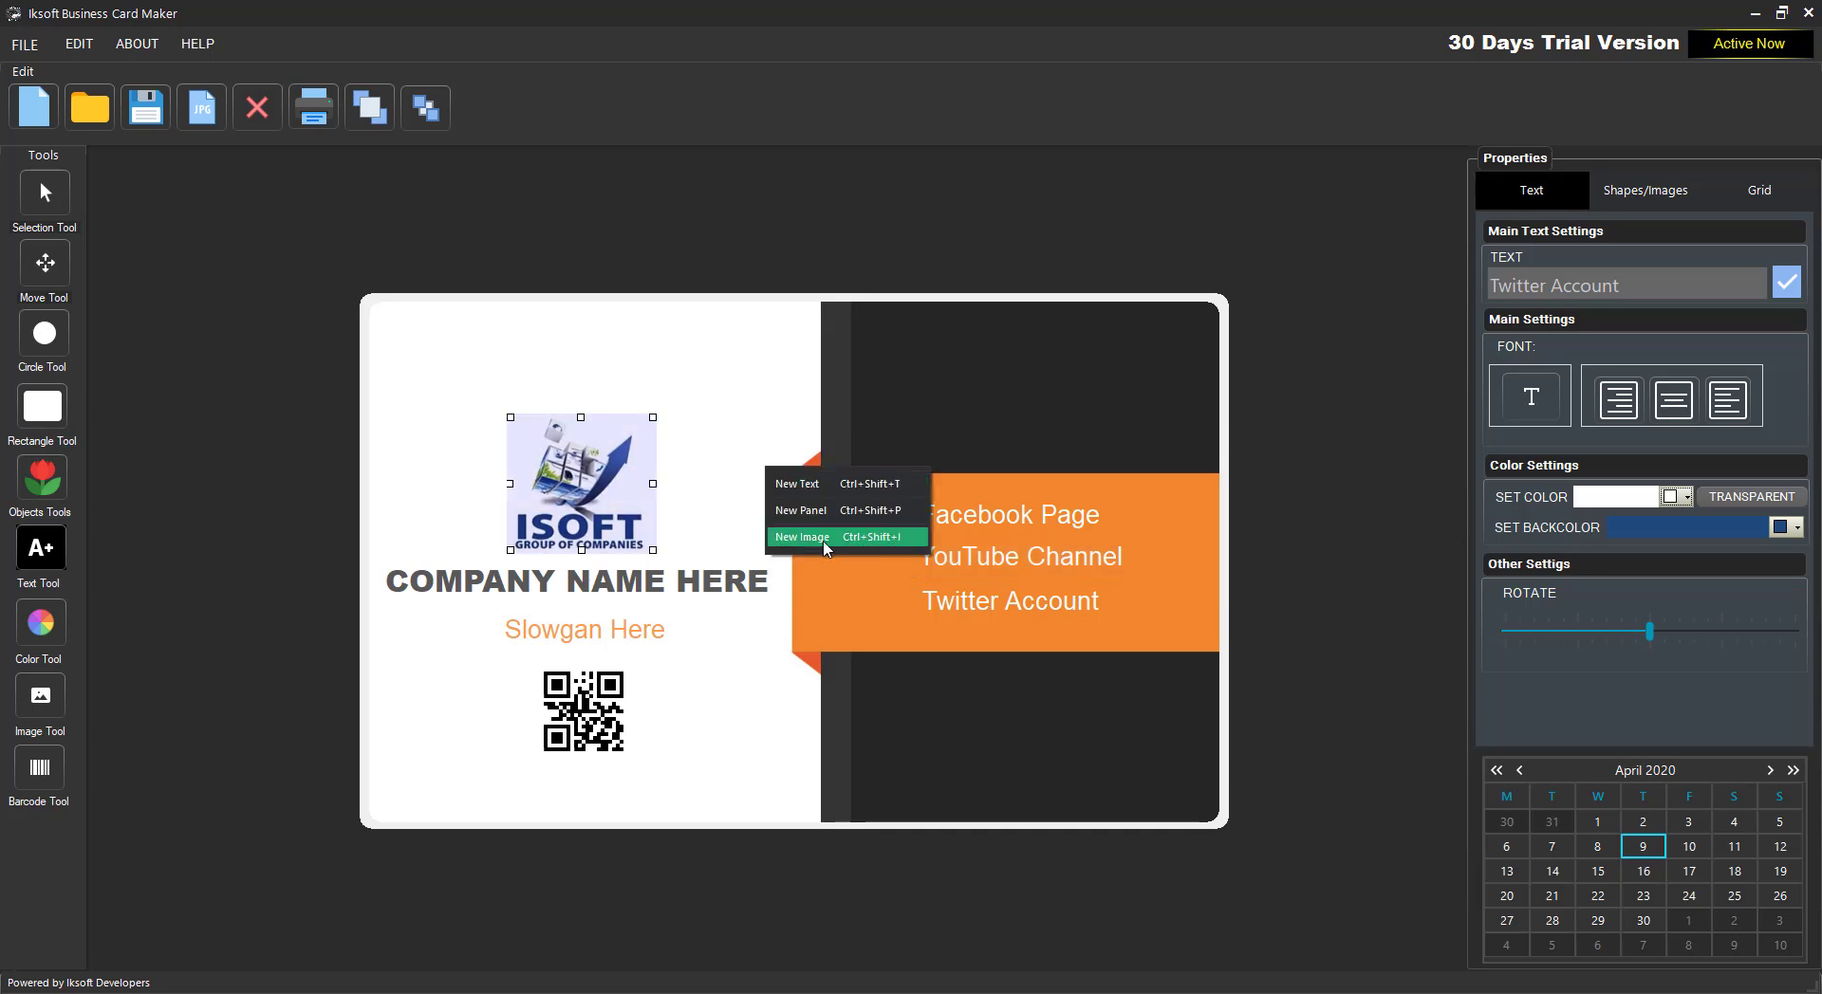
{"action": "left_click", "coordinate": [821, 532]}
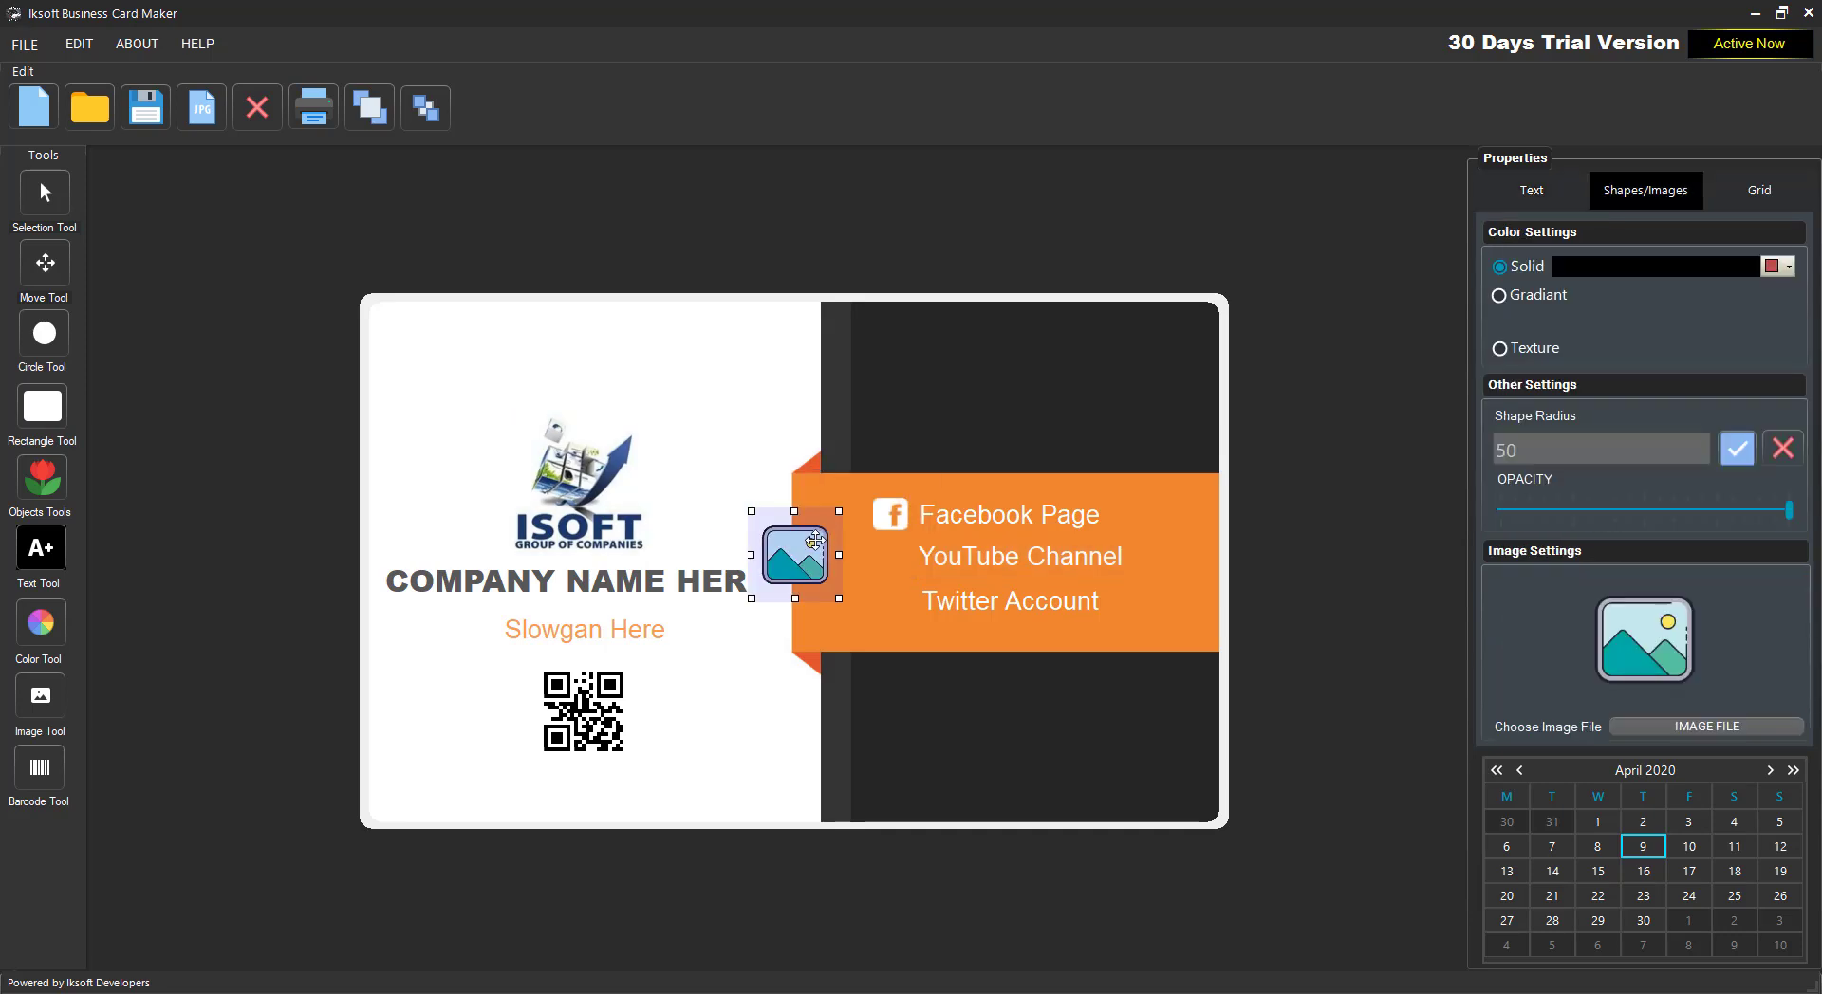
{"action": "left_click", "coordinate": [1702, 731]}
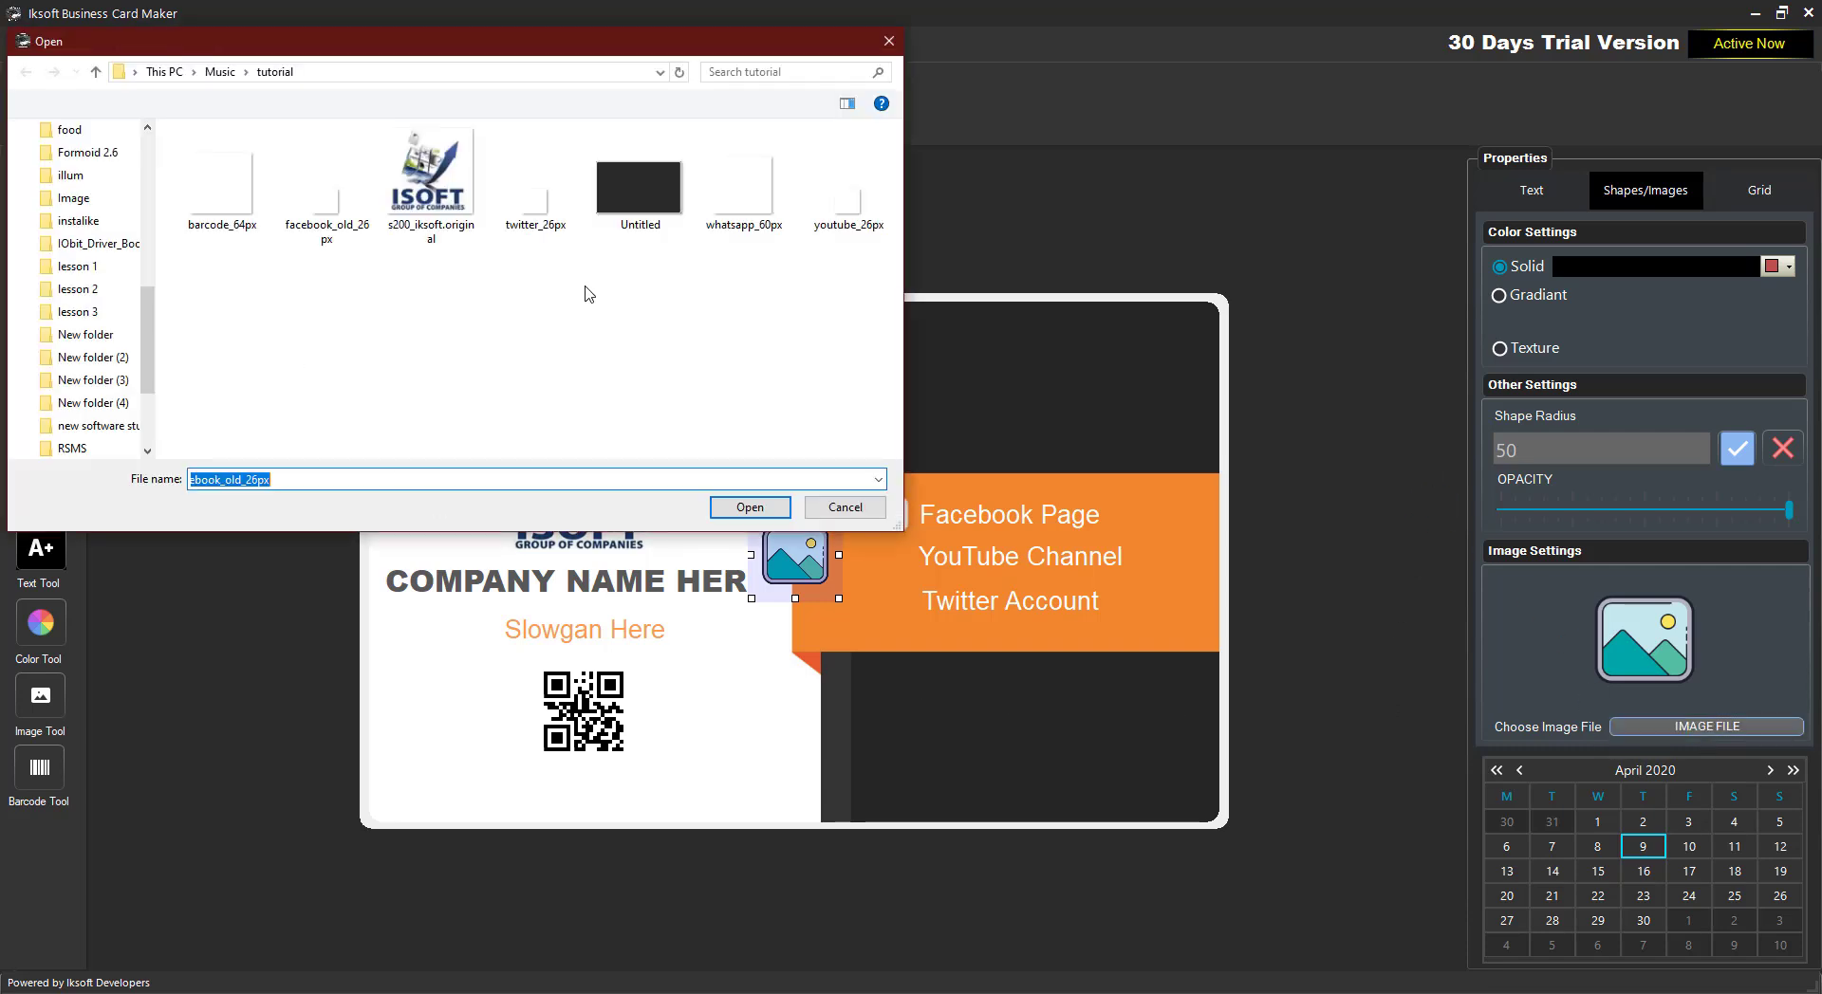
{"action": "left_click", "coordinate": [858, 205]}
{"action": "double_click", "coordinate": [857, 206]}
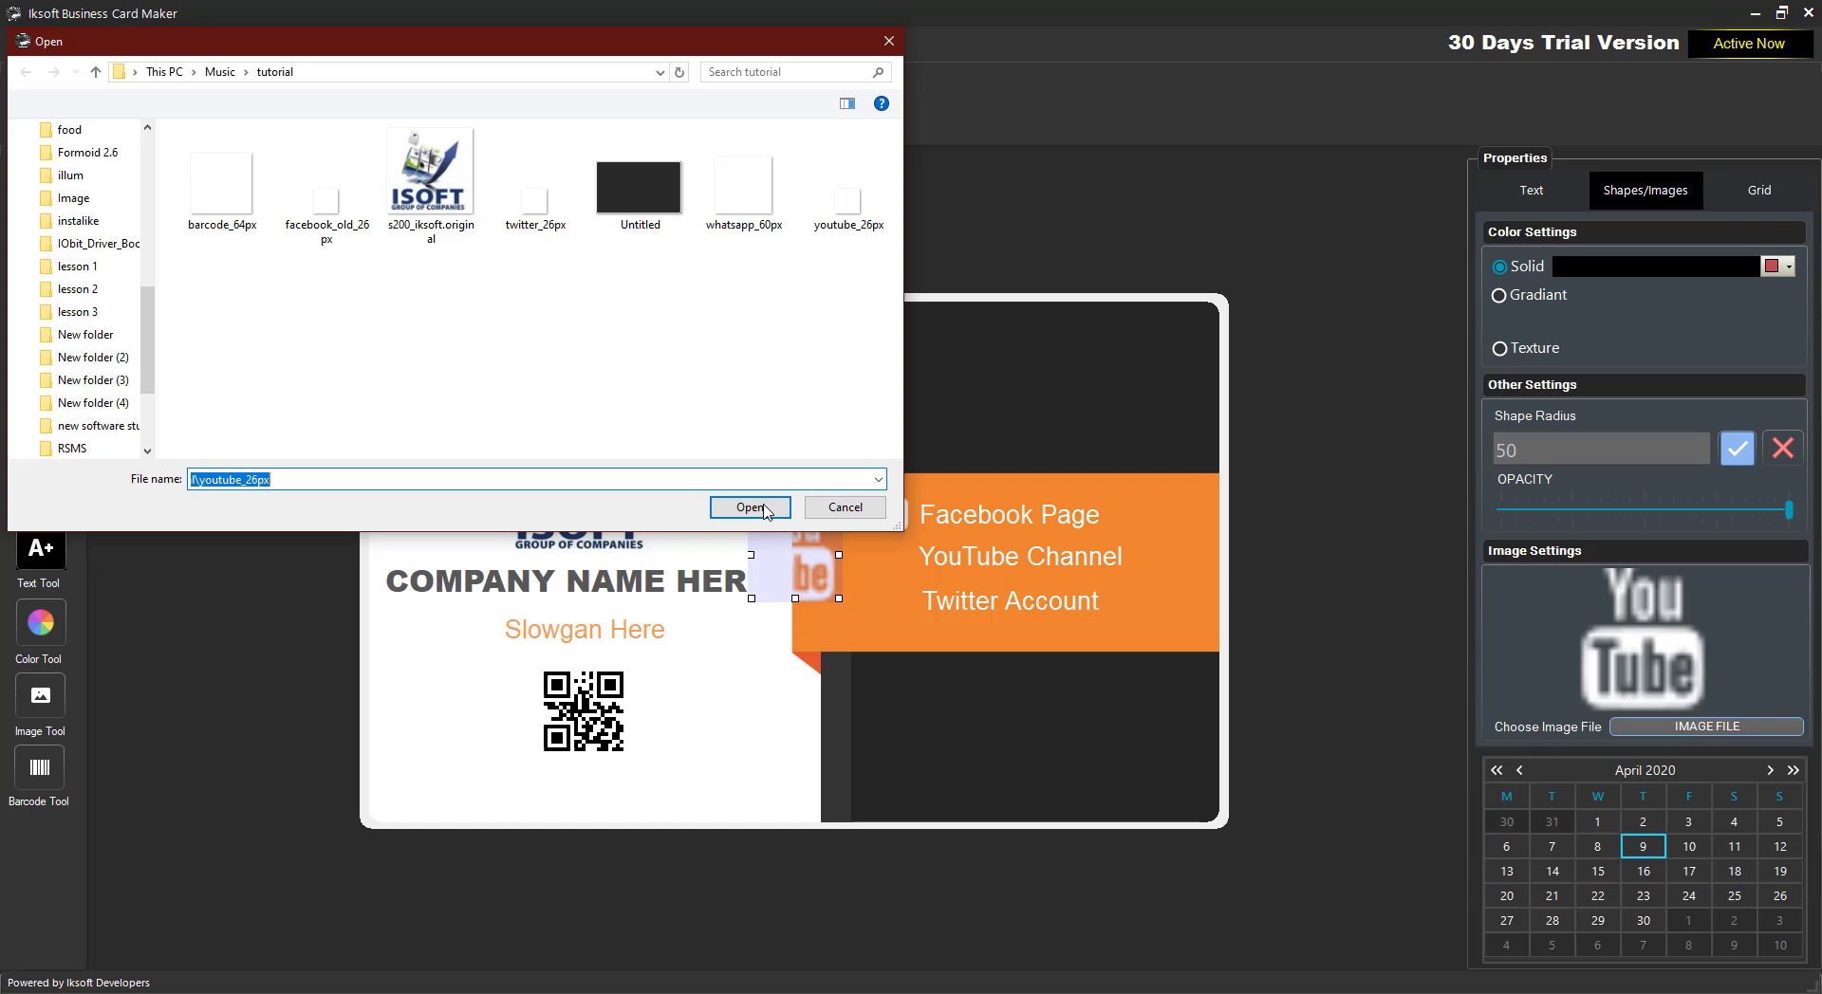
- Shrink the YouTube icon and place it directly in front of the "YouTube Channel" text on the orange band
{"action": "left_click", "coordinate": [765, 508]}
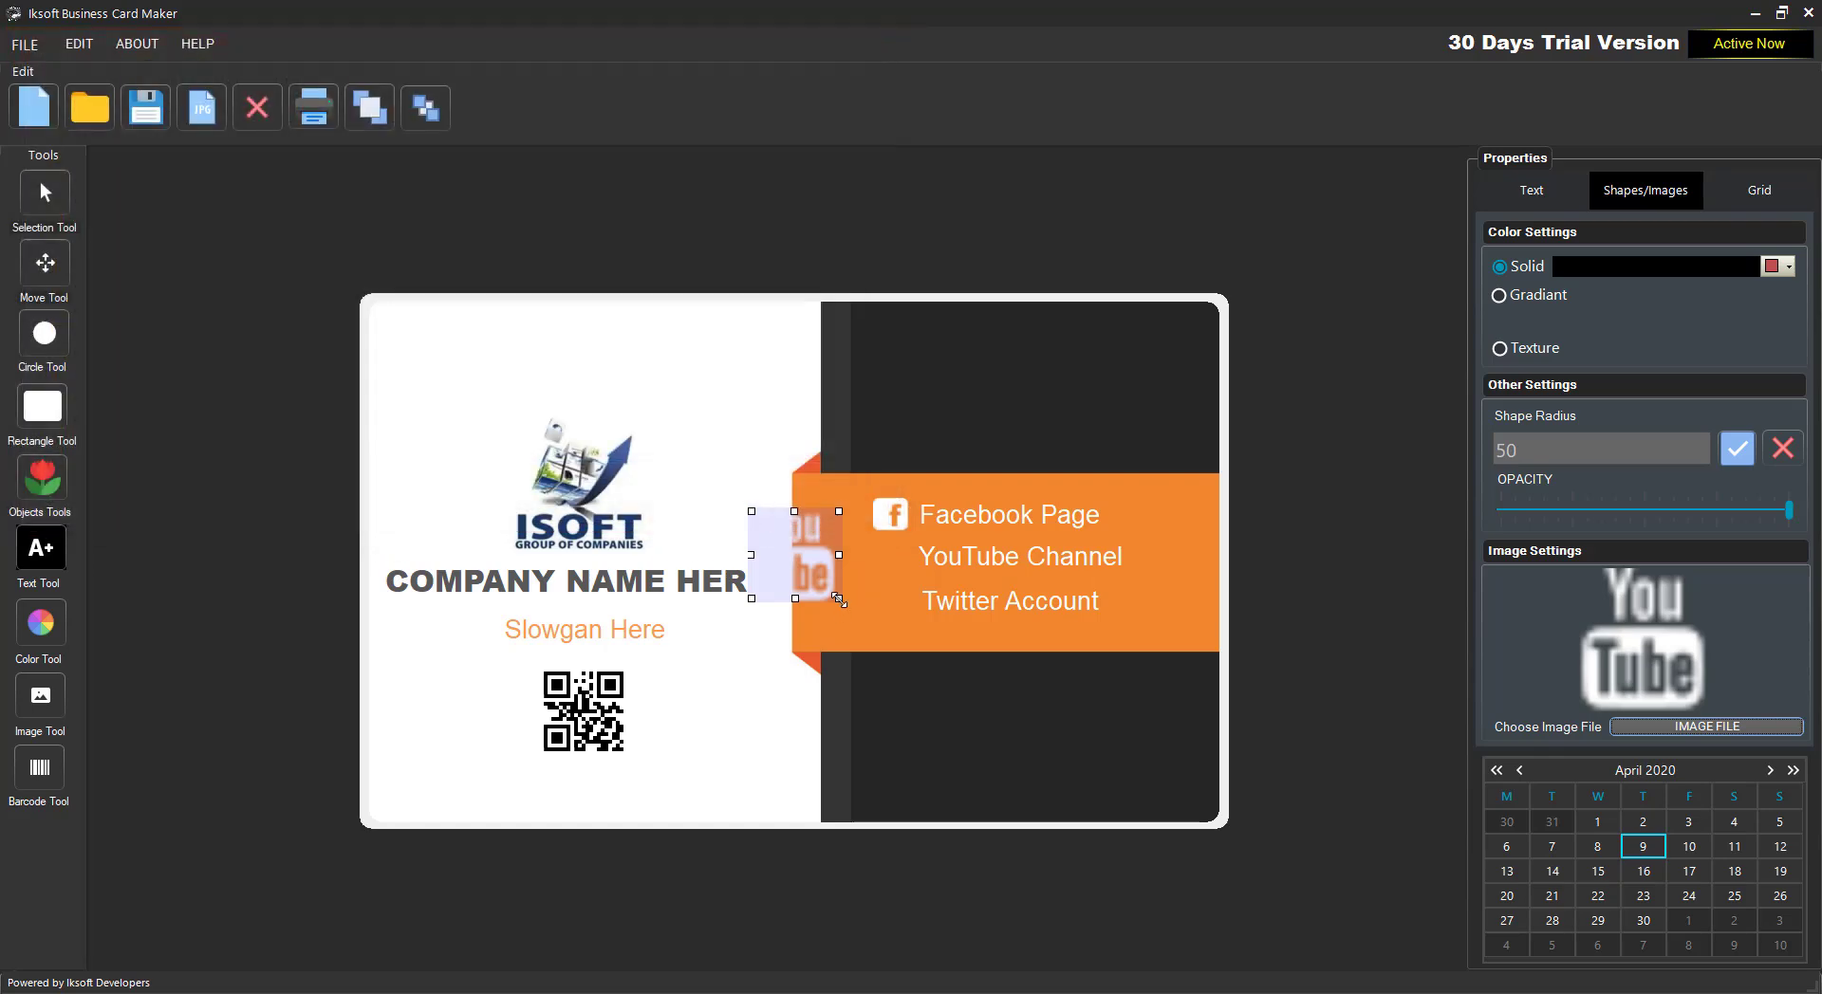
{"action": "left_click_drag", "start_coordinate": [838, 599], "coordinate": [891, 561]}
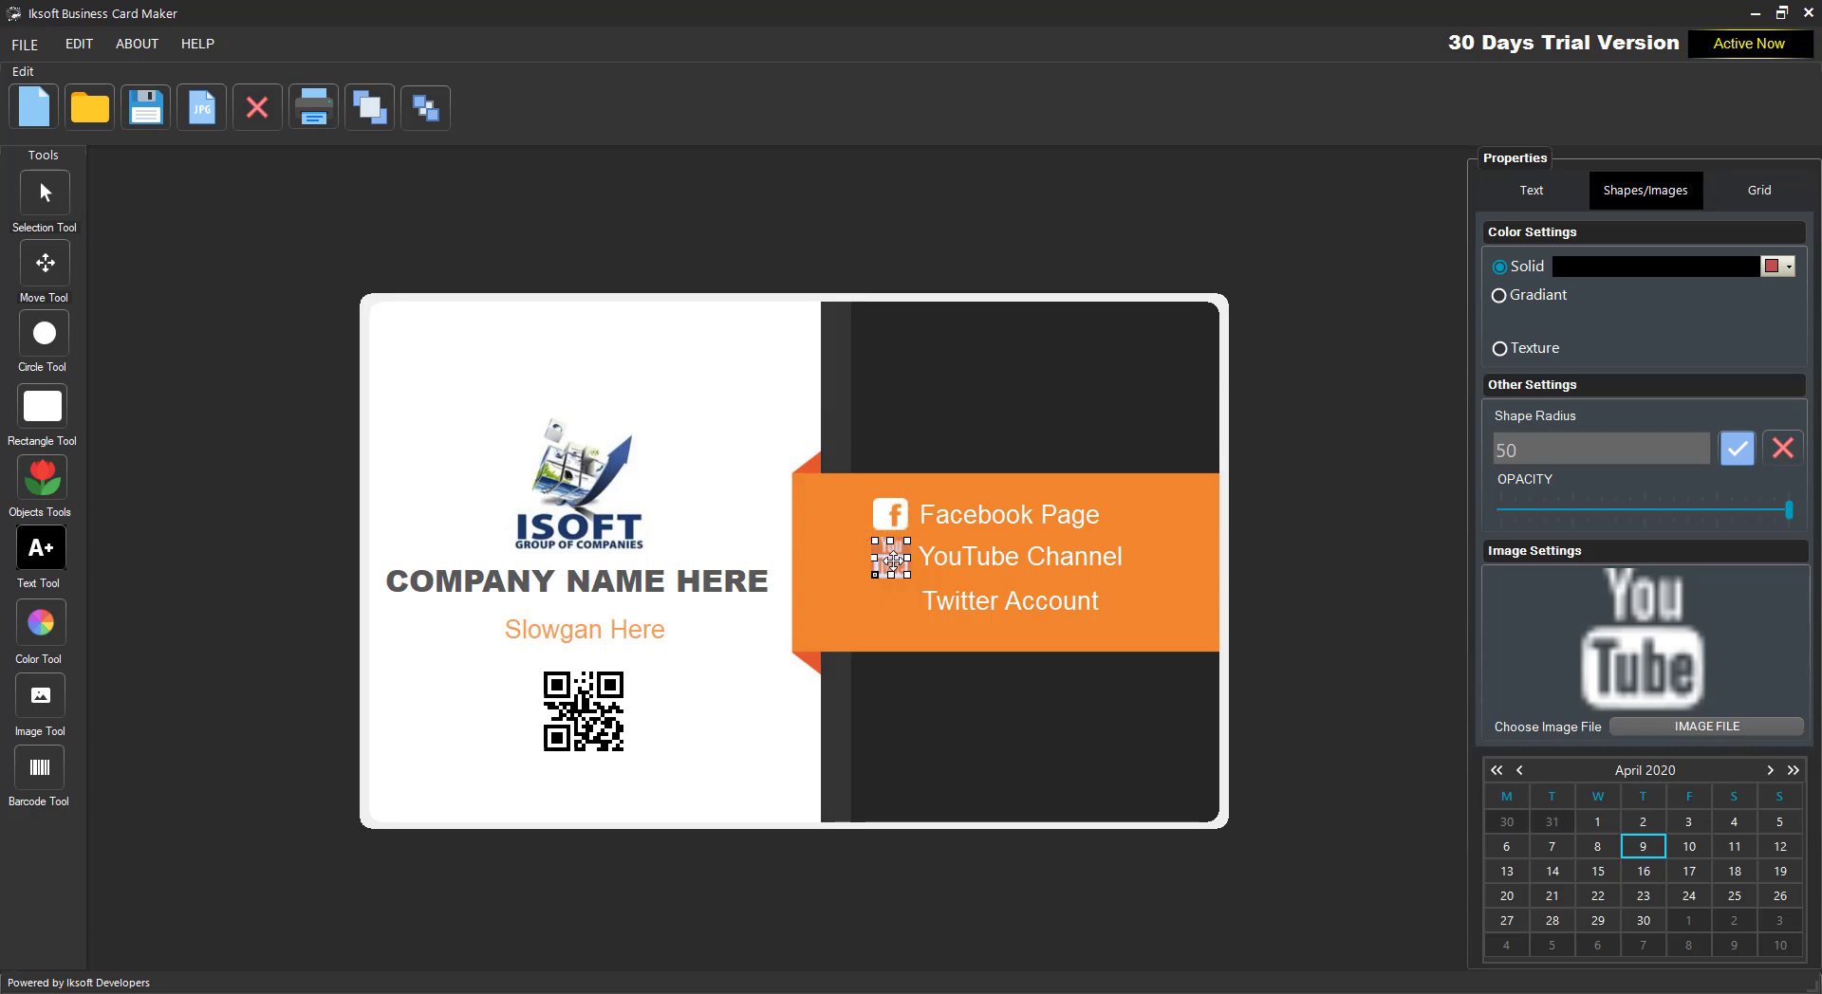
{"action": "left_click", "coordinate": [935, 595]}
{"action": "left_click", "coordinate": [896, 570]}
{"action": "left_click", "coordinate": [893, 587]}
{"action": "left_click", "coordinate": [687, 574]}
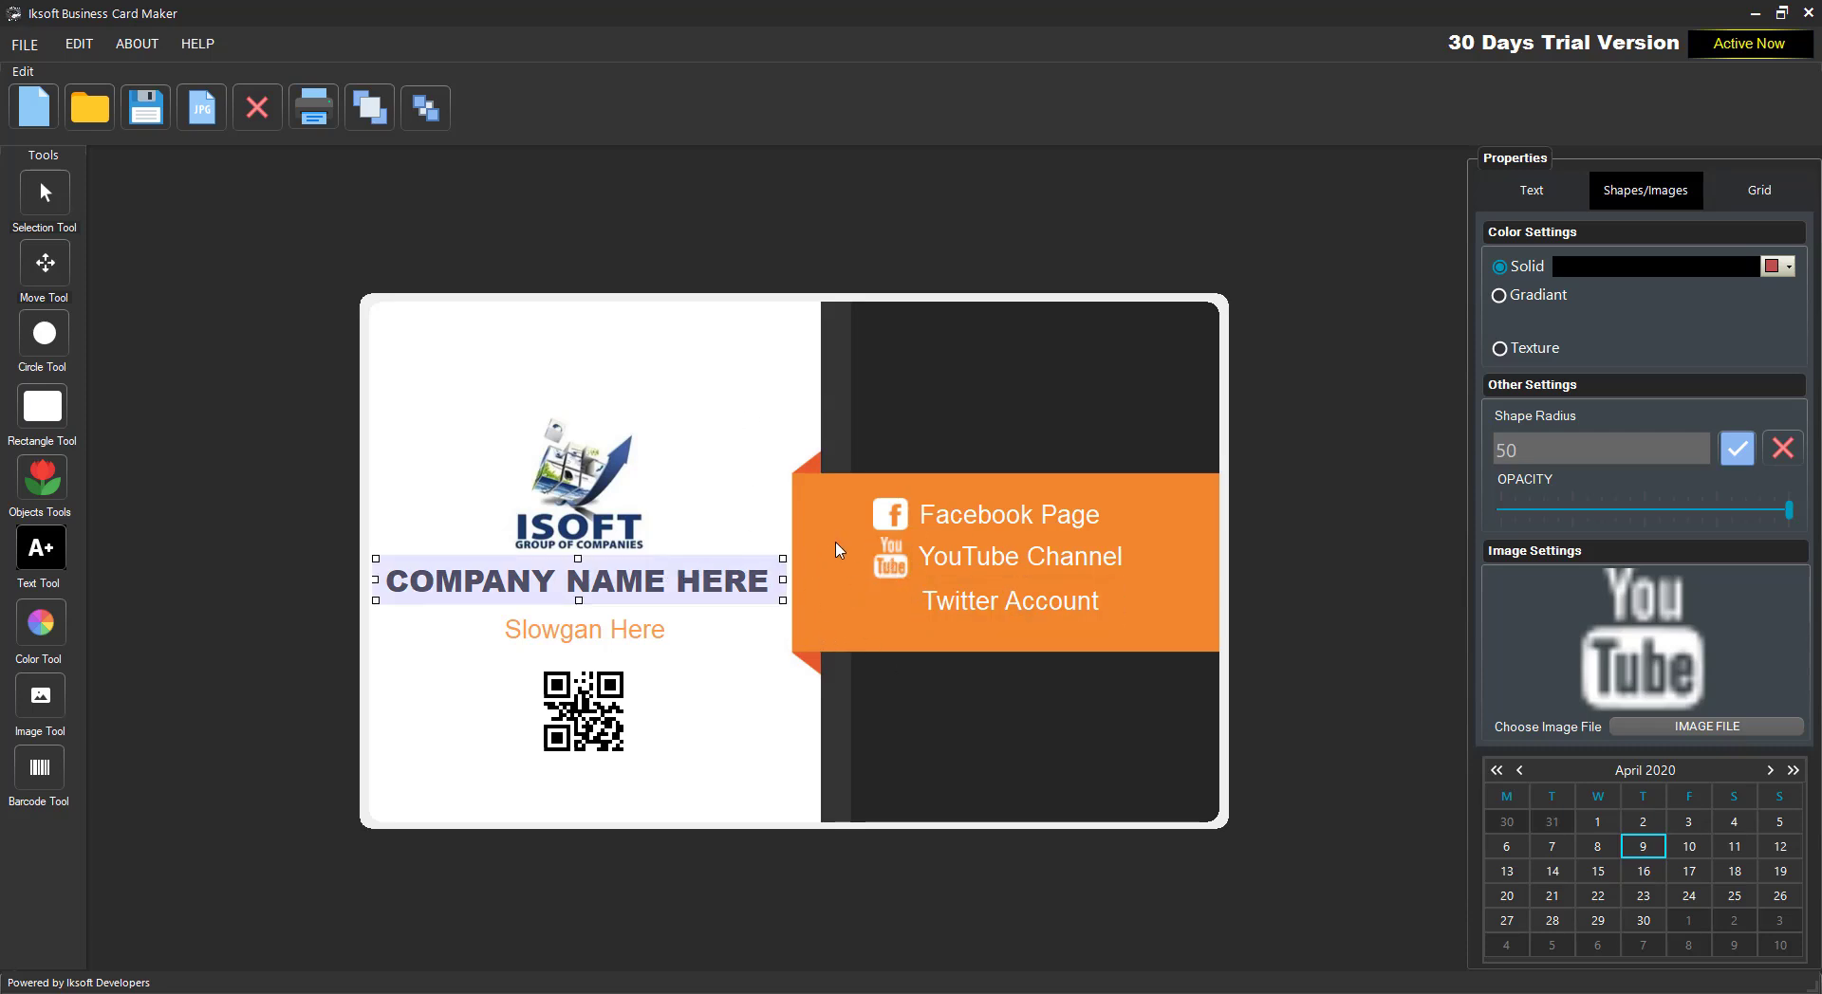
- Insert a new image below the YouTube icon and load twitter_26px into it
{"action": "right_click", "coordinate": [837, 545]}
{"action": "left_click", "coordinate": [872, 612]}
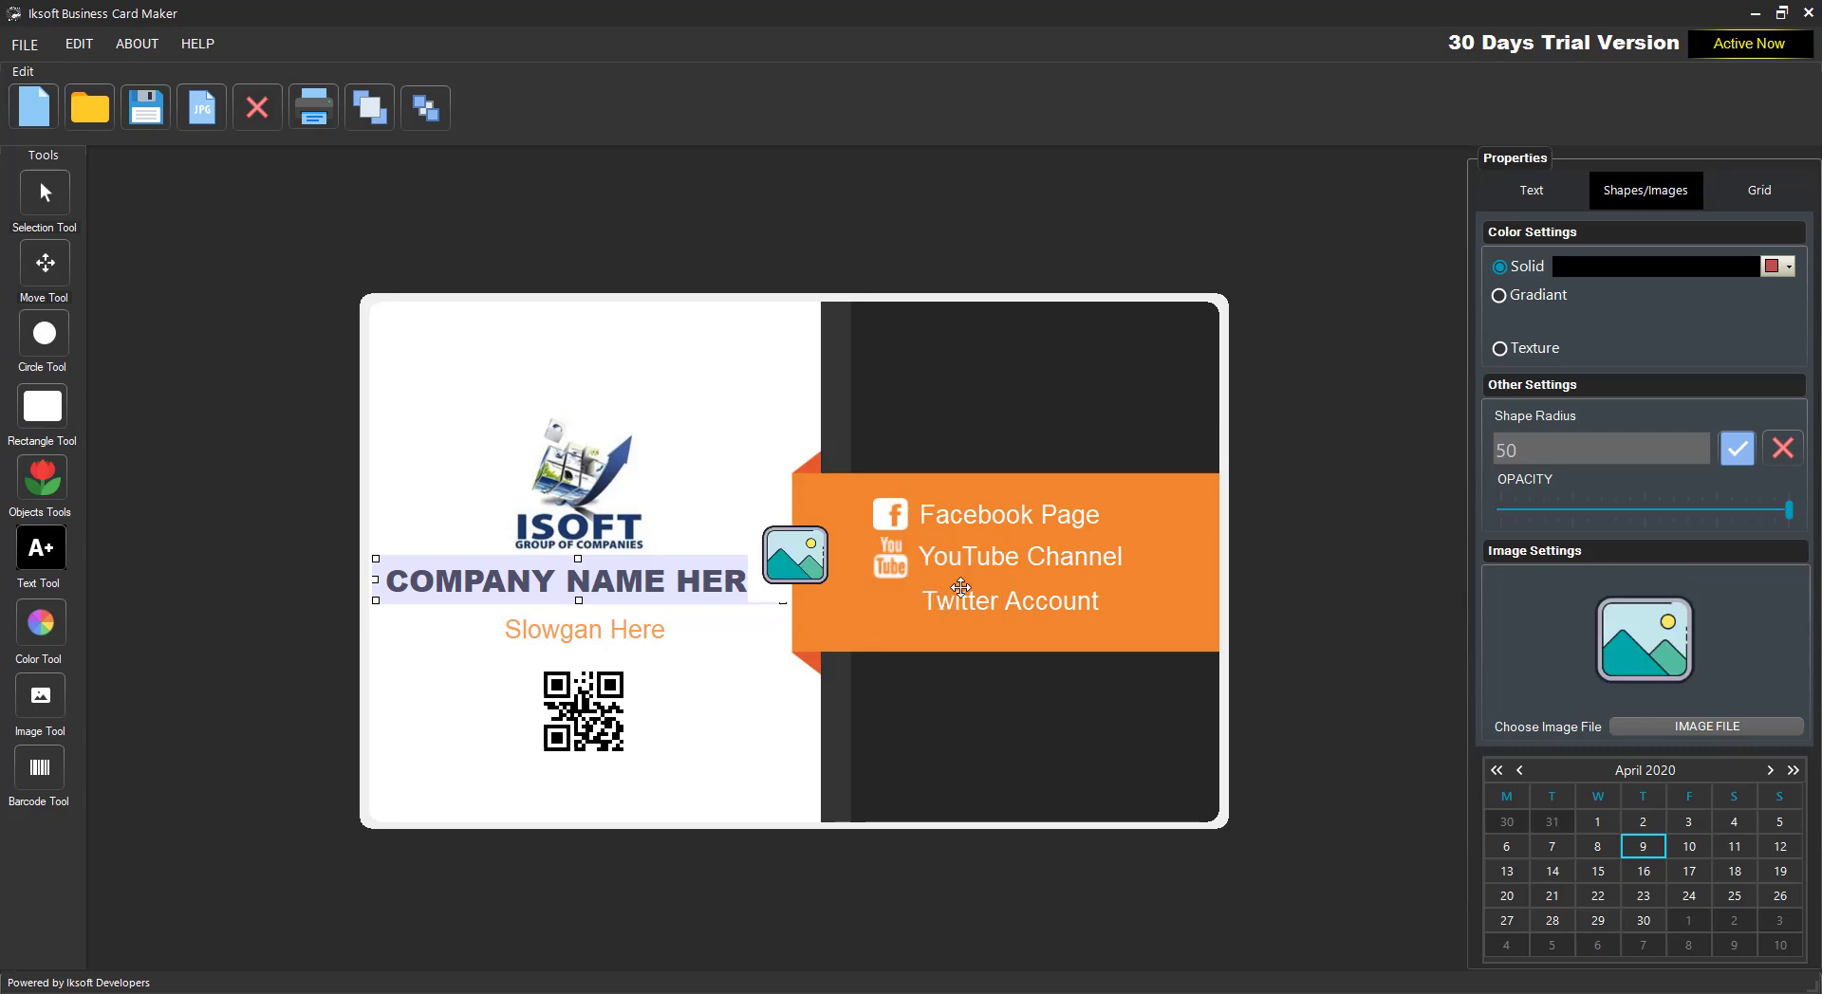
{"action": "left_click_drag", "start_coordinate": [803, 566], "coordinate": [873, 662]}
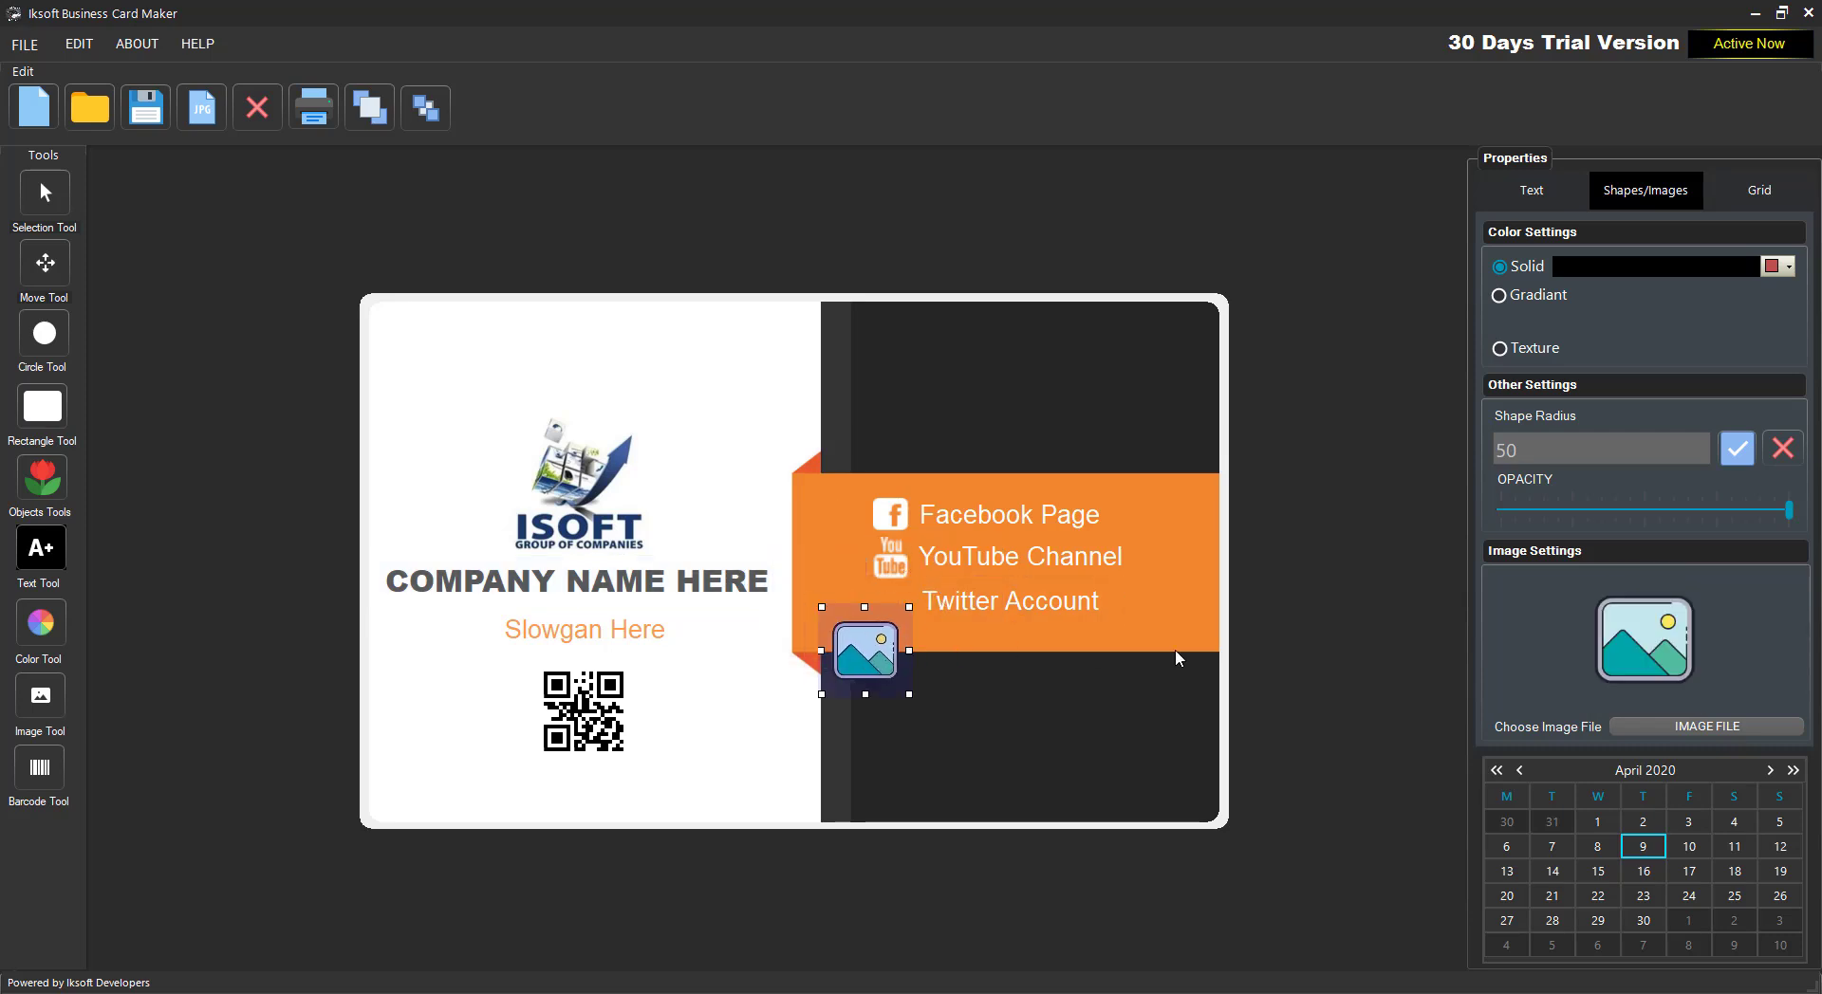
{"action": "left_click", "coordinate": [1652, 732]}
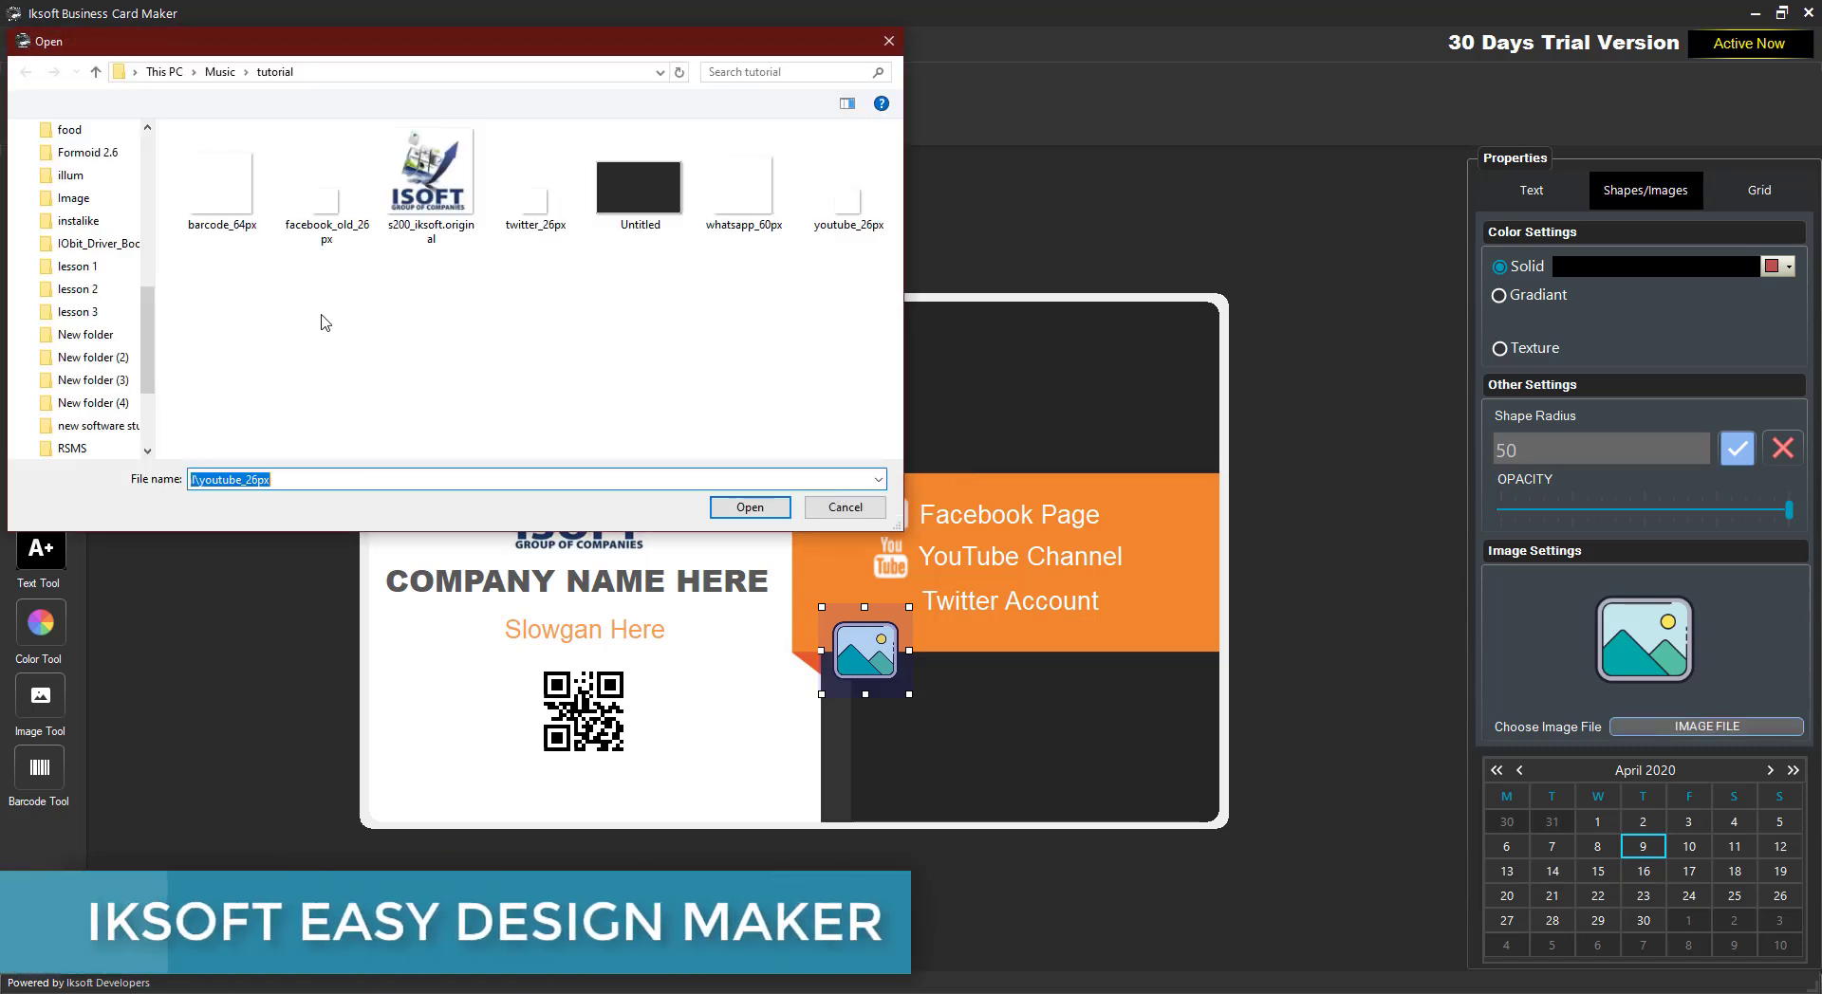
{"action": "double_click", "coordinate": [527, 209]}
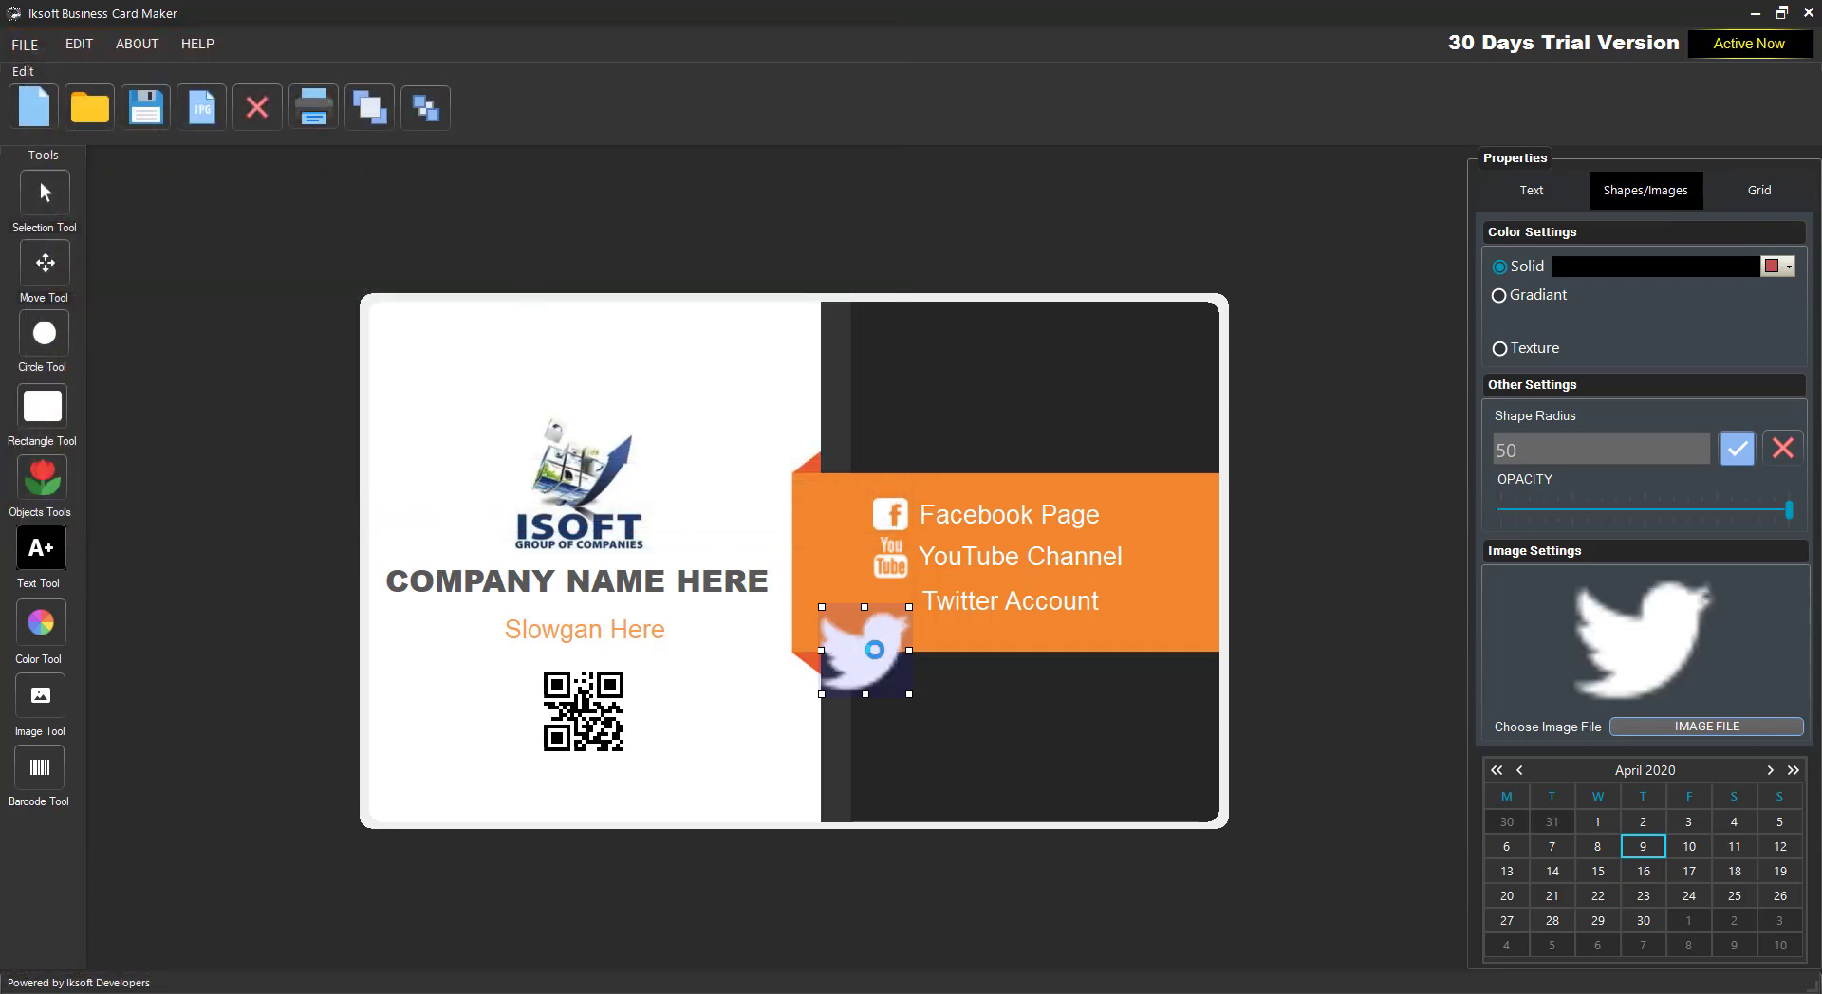
{"action": "left_click", "coordinate": [835, 643]}
{"action": "left_click", "coordinate": [750, 507]}
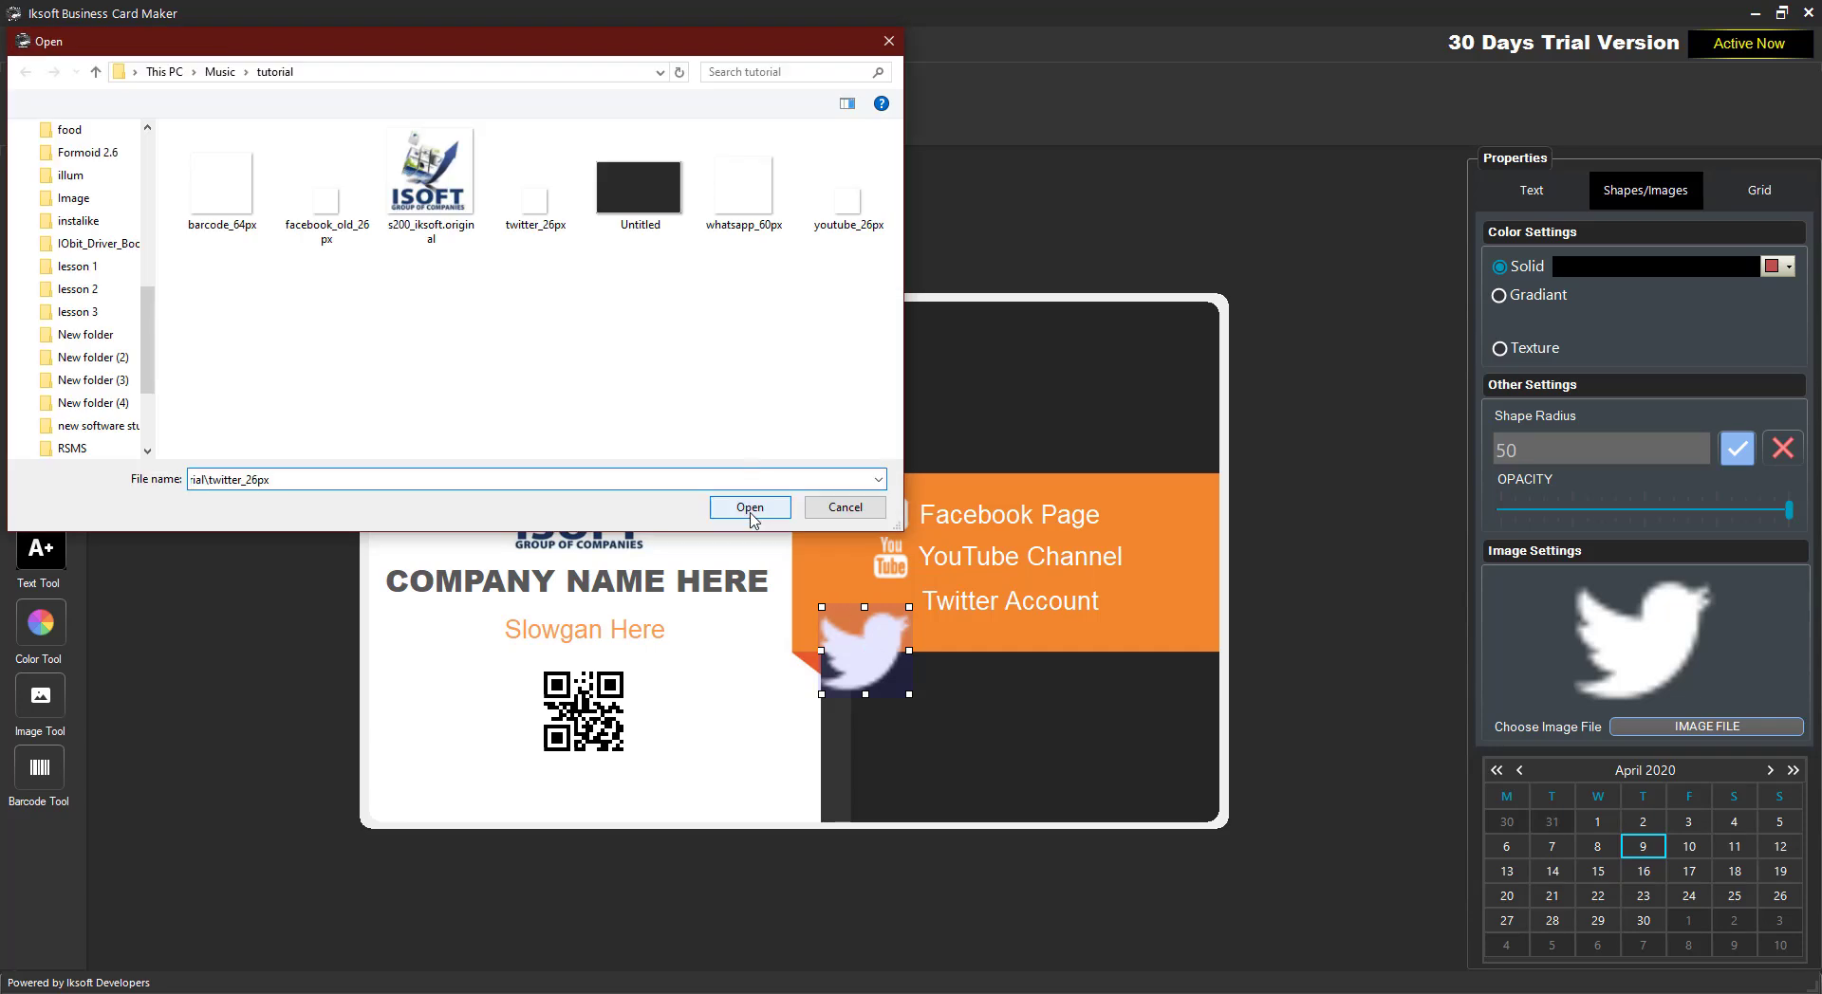
- Shrink the Twitter icon and place it directly in front of the "Twitter Account" text
{"action": "left_click_drag", "start_coordinate": [909, 695], "coordinate": [890, 604]}
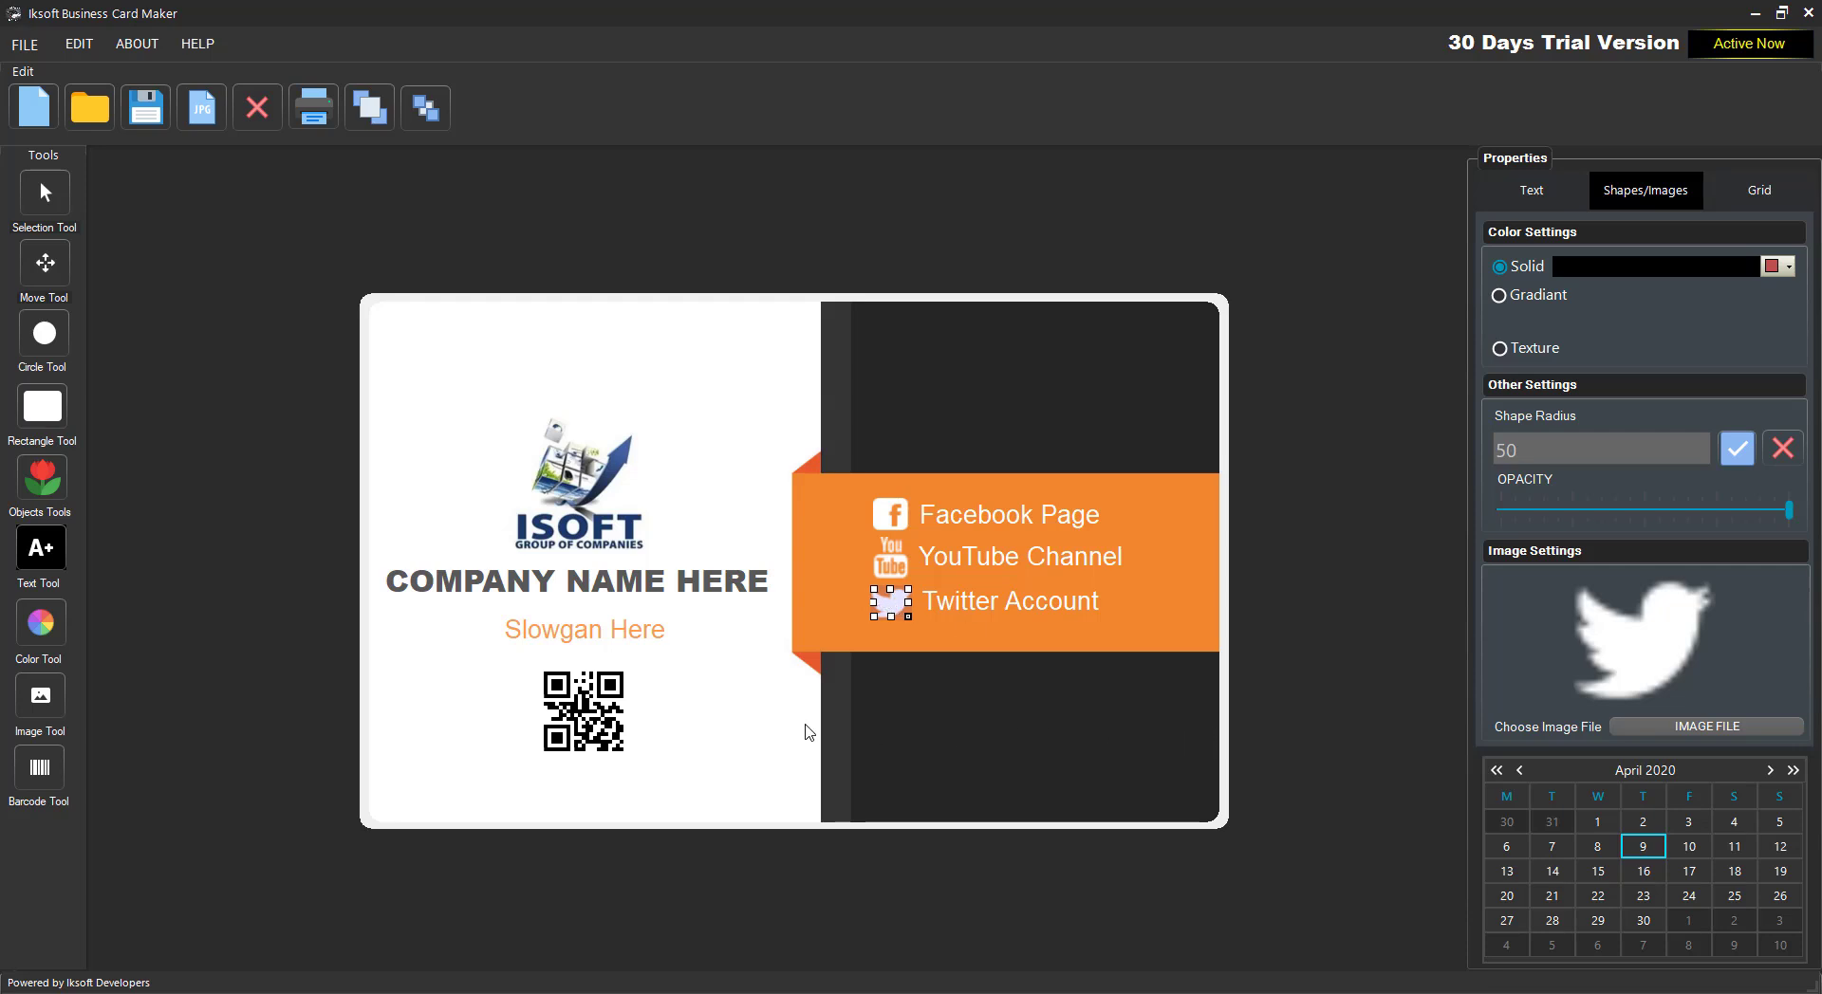
{"action": "left_click", "coordinate": [911, 561]}
{"action": "left_click", "coordinate": [890, 564]}
{"action": "left_click", "coordinate": [700, 579]}
{"action": "left_click", "coordinate": [985, 726]}
{"action": "left_click", "coordinate": [531, 557]}
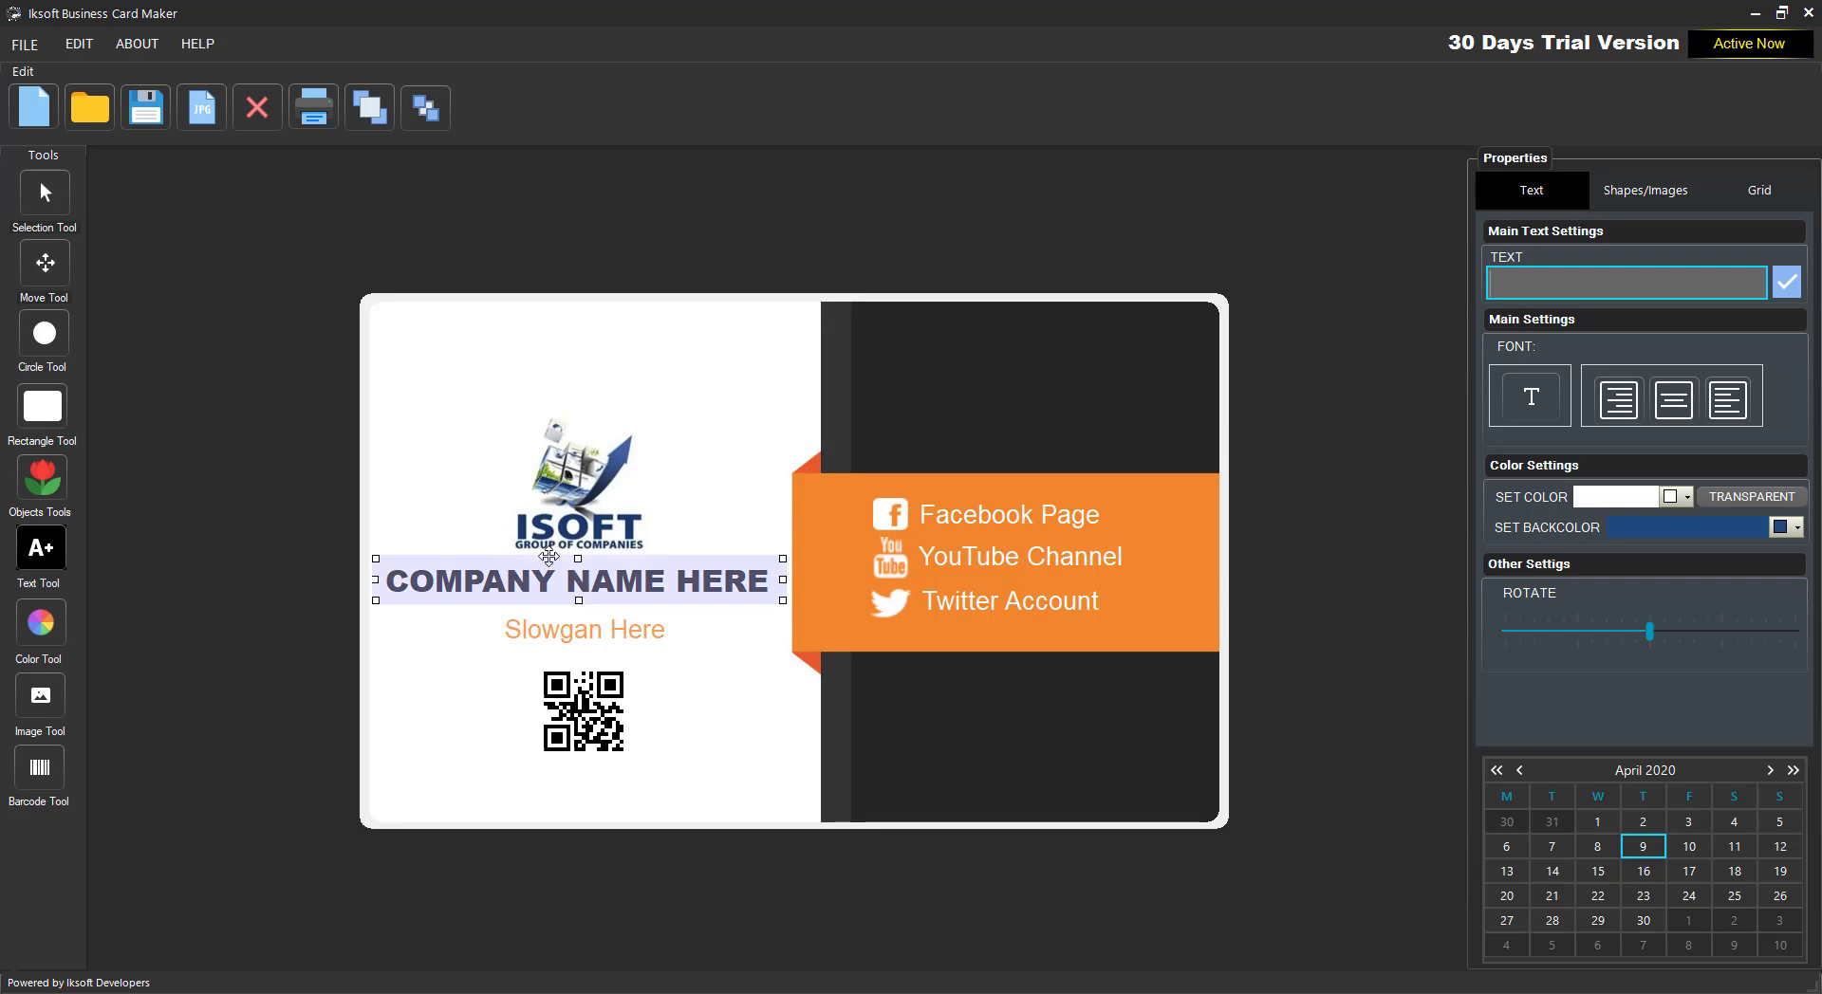
{"action": "left_click", "coordinate": [517, 539]}
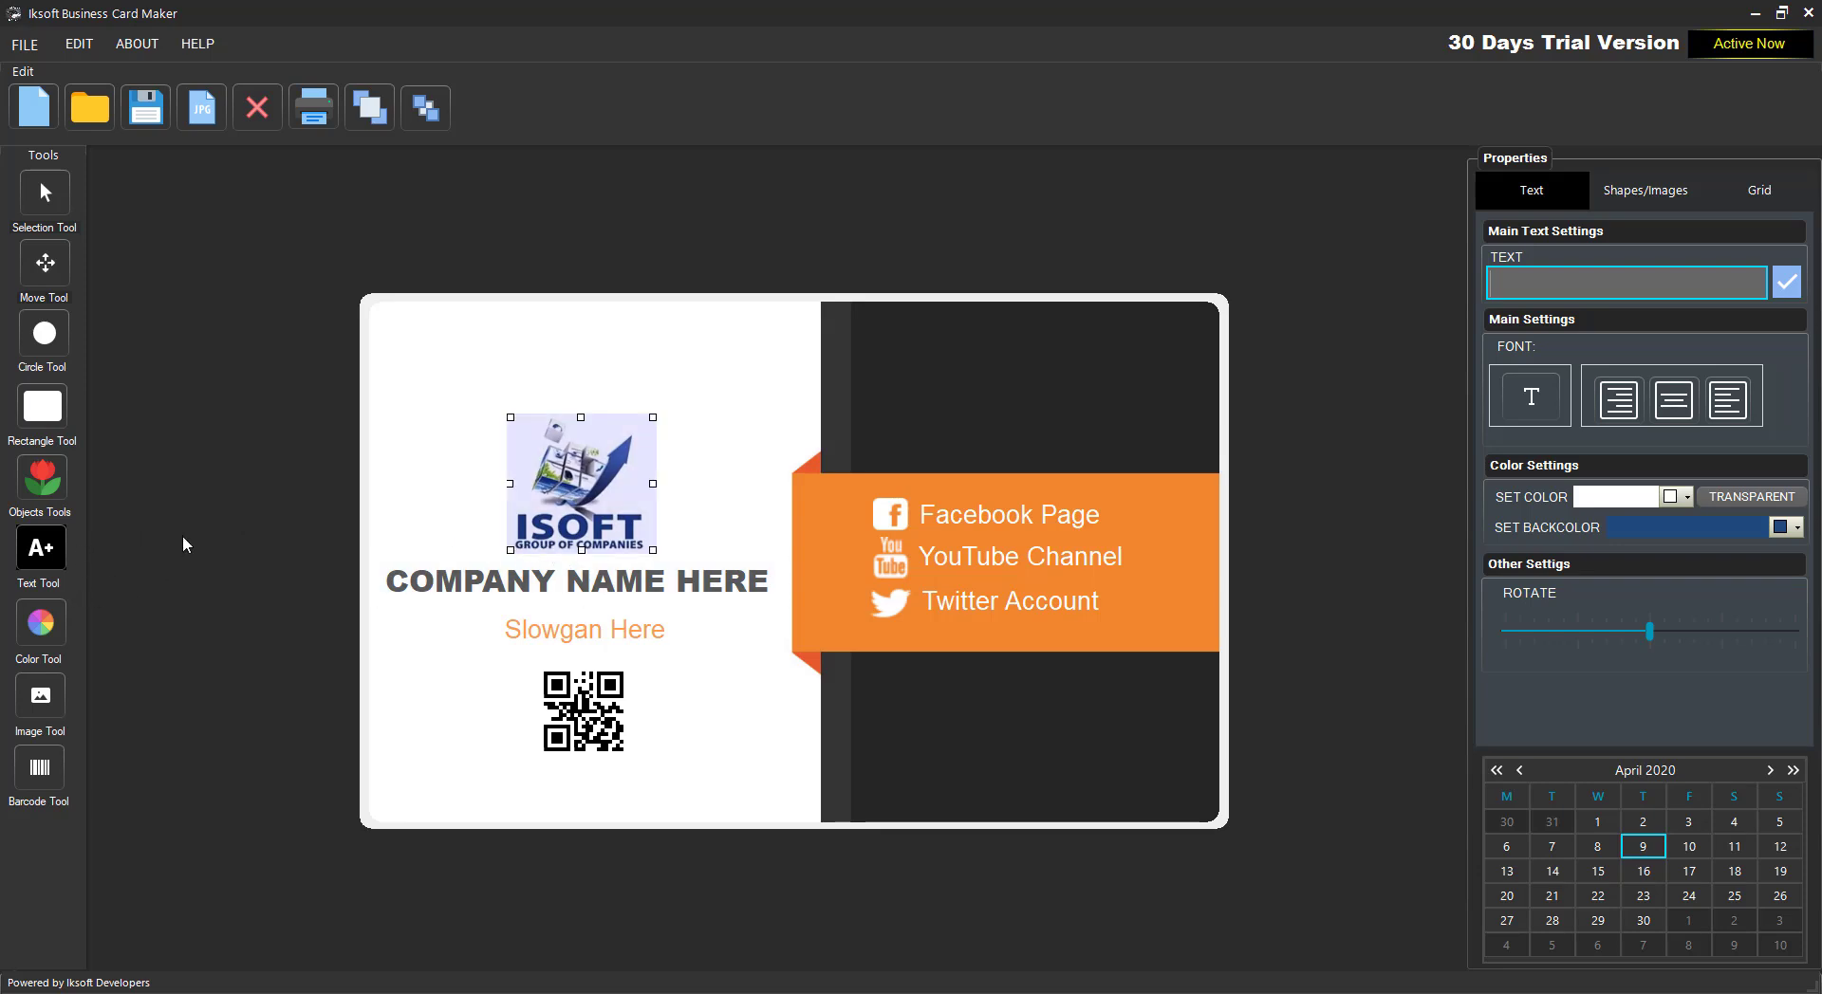
{"action": "left_click", "coordinate": [41, 550]}
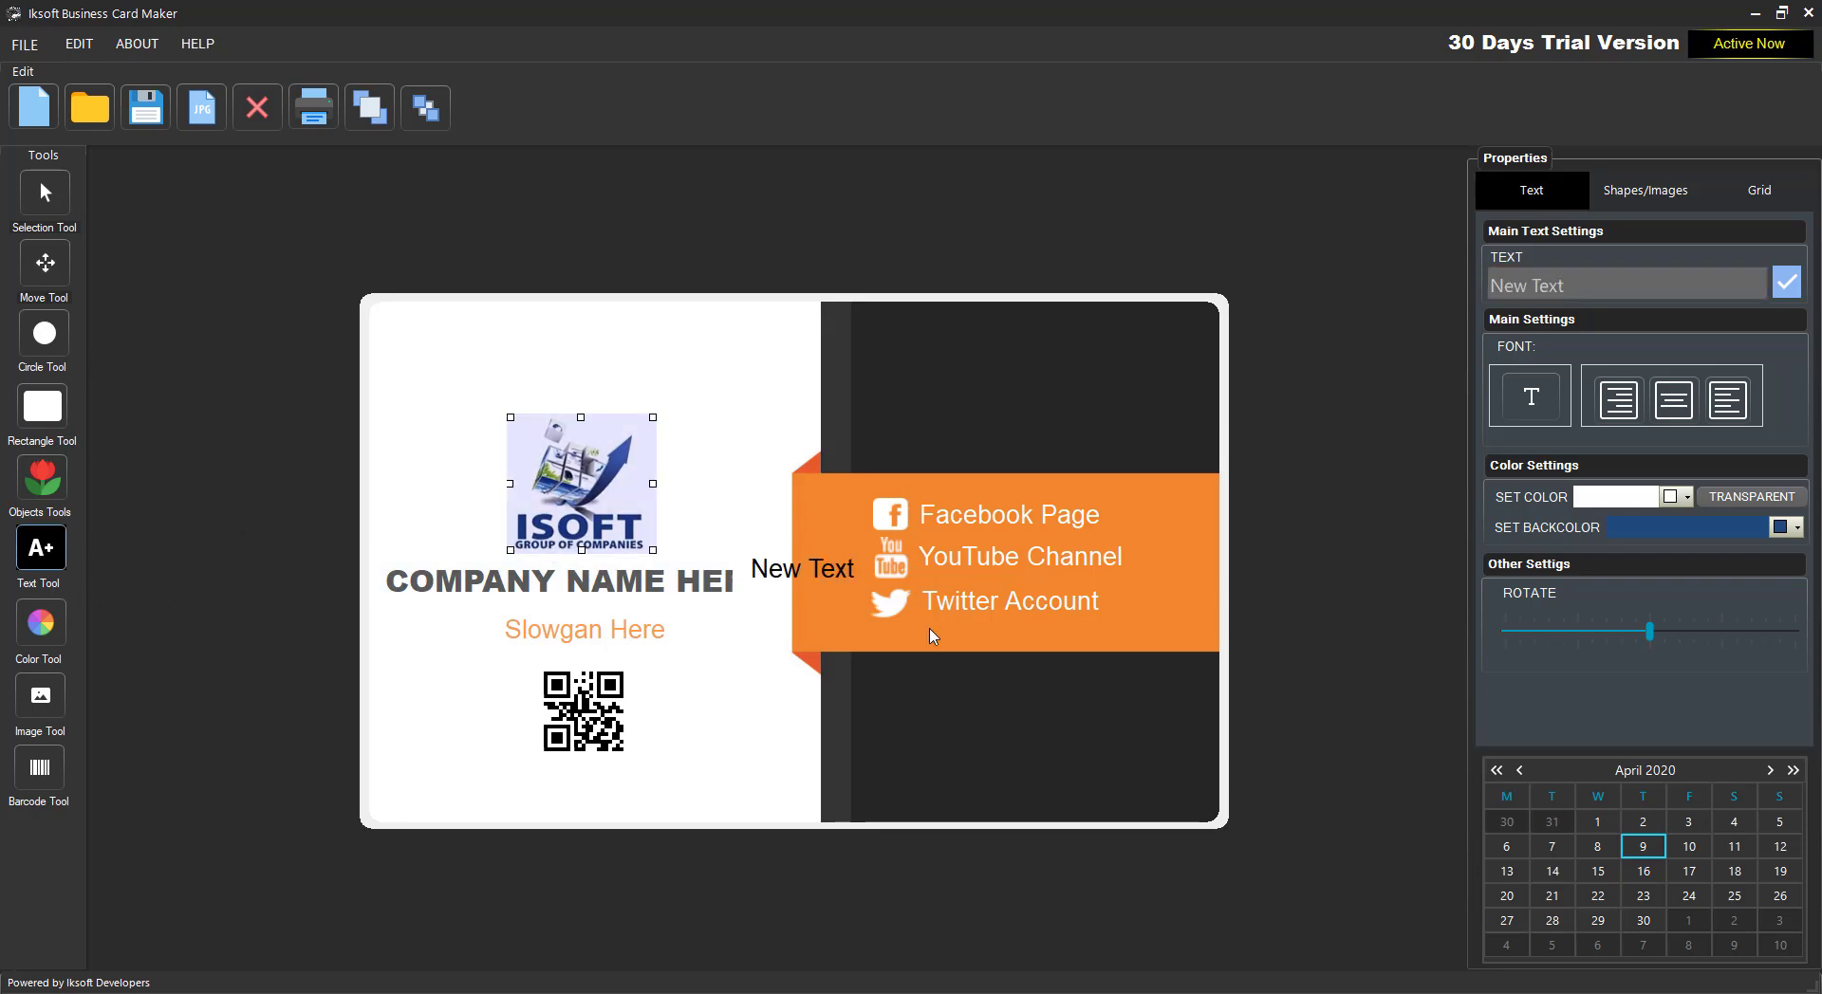
{"action": "left_click", "coordinate": [830, 588]}
{"action": "left_click_drag", "start_coordinate": [830, 590], "coordinate": [988, 789]}
{"action": "right_click", "coordinate": [988, 789]}
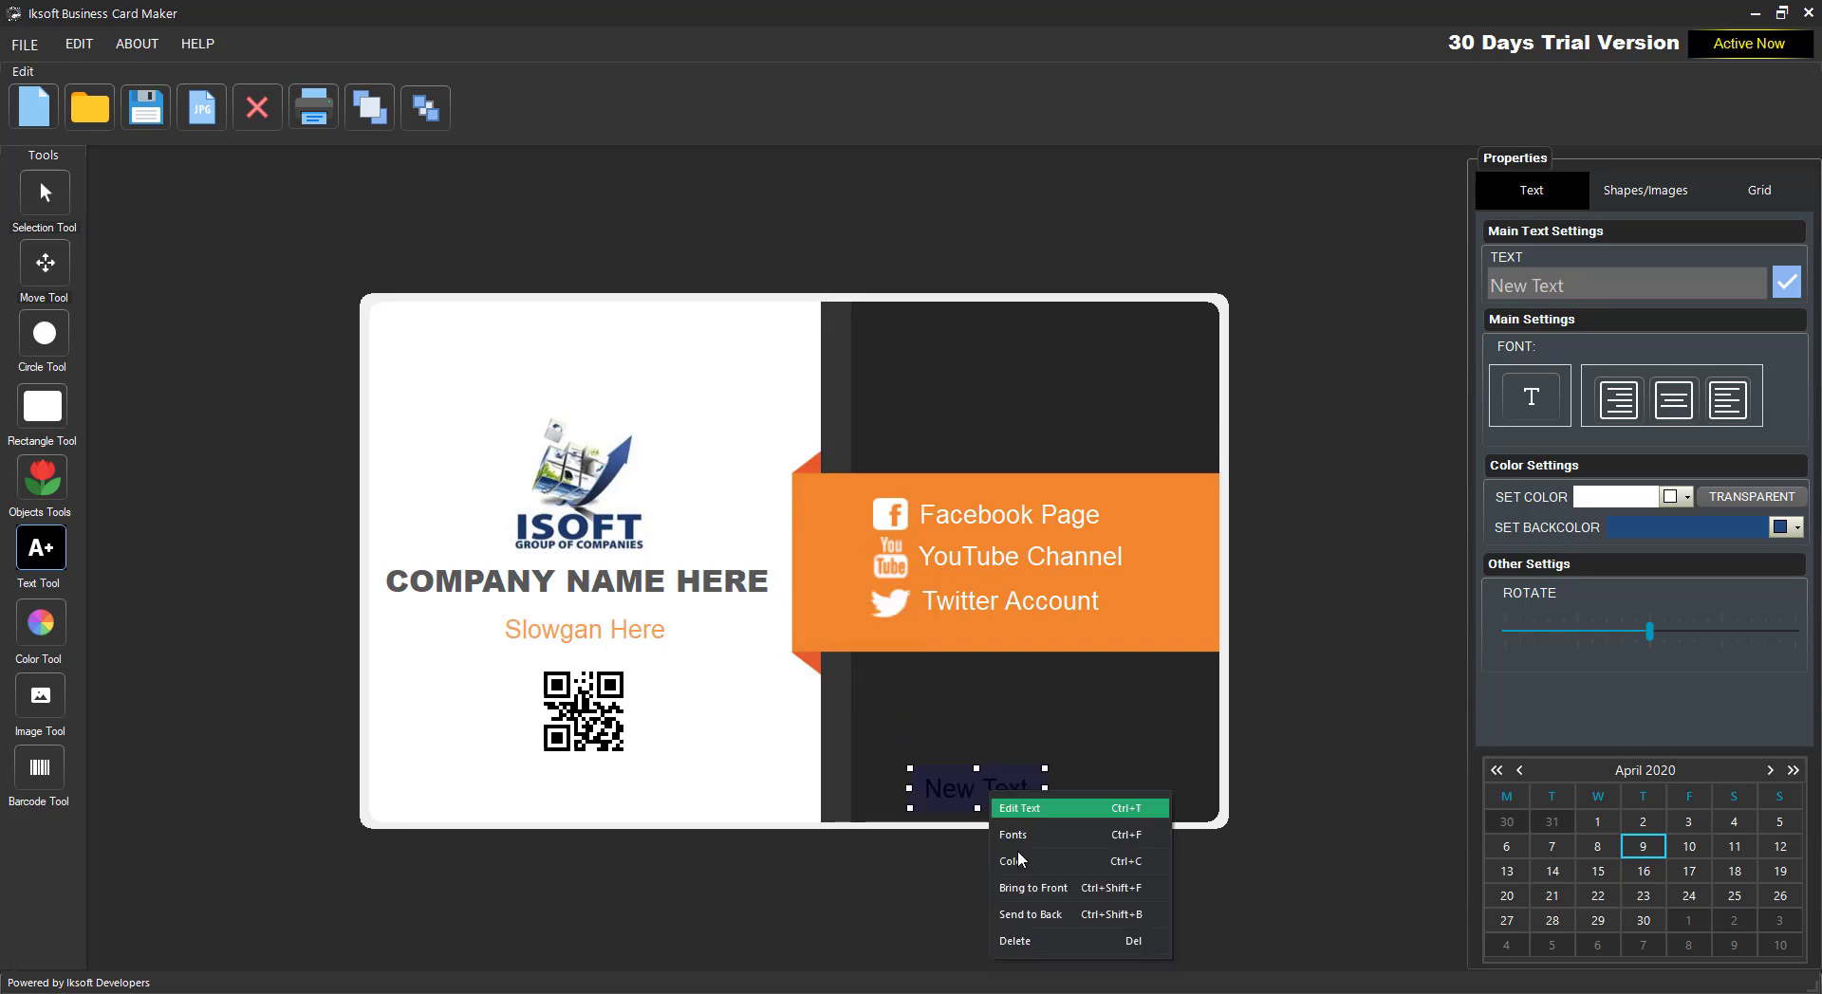
{"action": "left_click", "coordinate": [1043, 942]}
- Add a new text near the lower edge of the dark area reading "CONTACT US ON:" followed by the phone number
{"action": "right_click", "coordinate": [977, 725]}
{"action": "left_click", "coordinate": [1003, 738]}
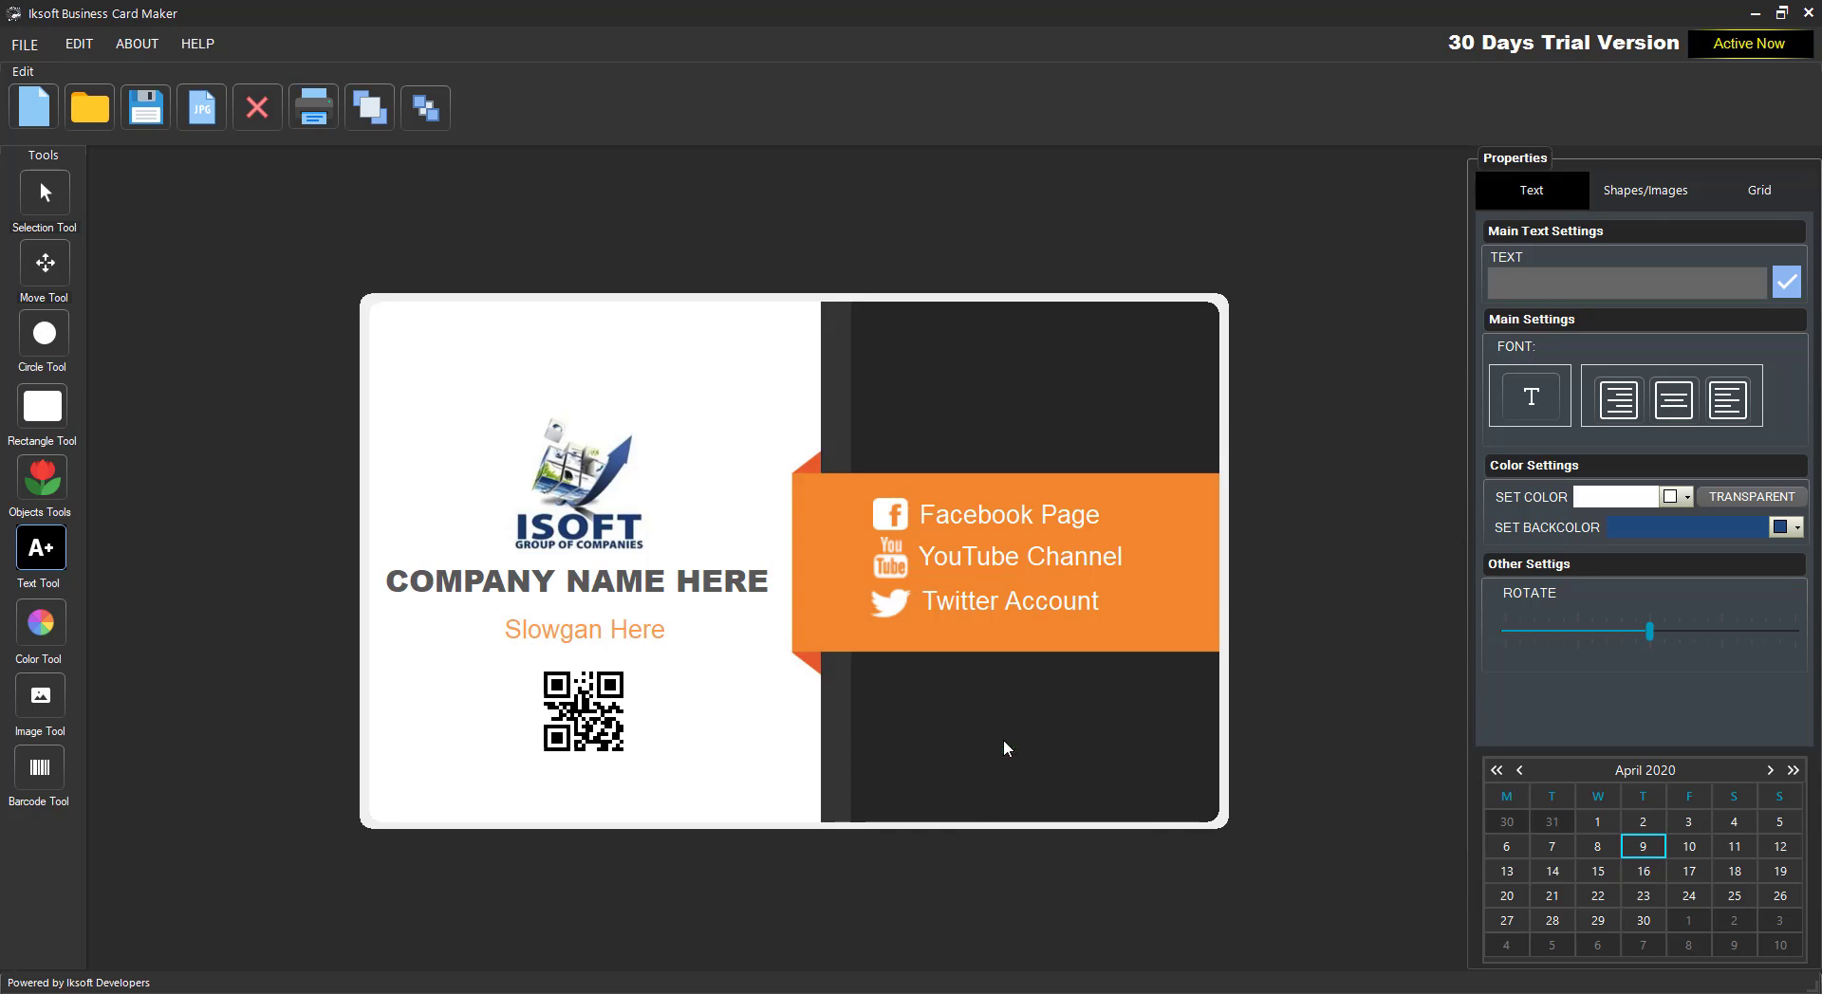
{"action": "left_click", "coordinate": [830, 569]}
{"action": "left_click_drag", "start_coordinate": [830, 569], "coordinate": [975, 772]}
{"action": "left_click", "coordinate": [1591, 283]}
{"action": "left_click", "coordinate": [1493, 288]}
{"action": "key", "text": "ctrl+v"}
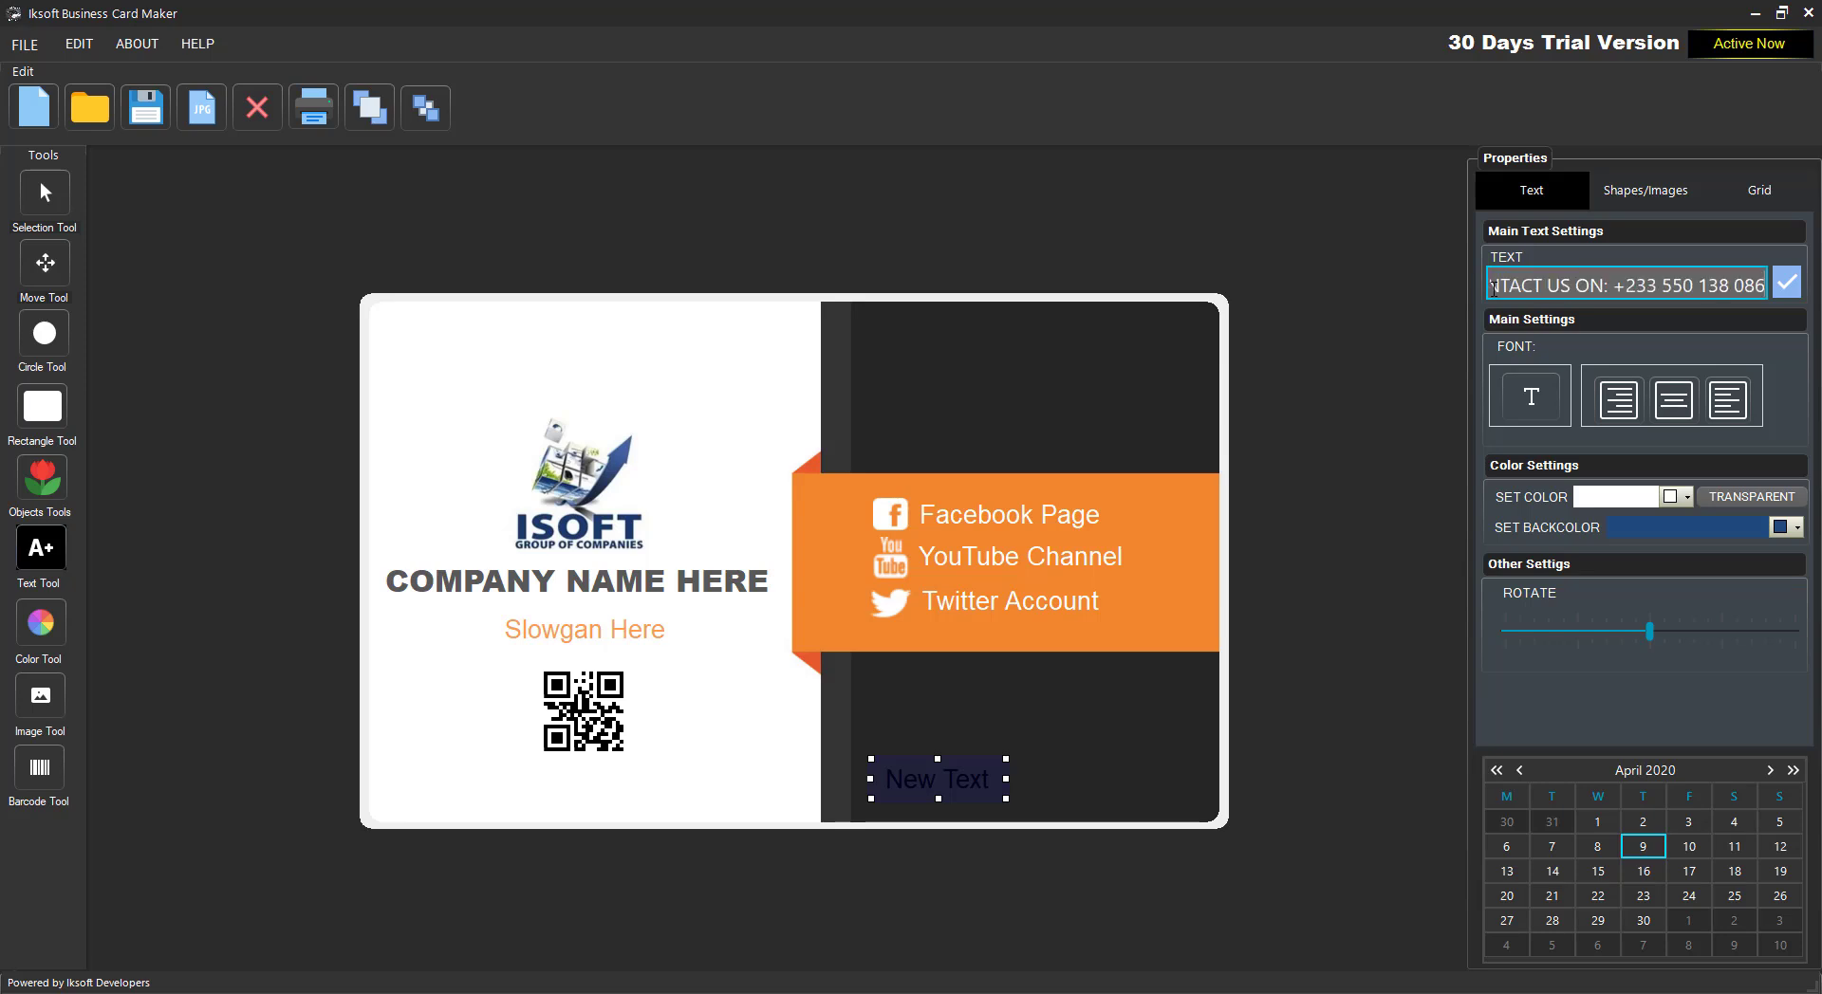
{"action": "left_click", "coordinate": [1788, 286]}
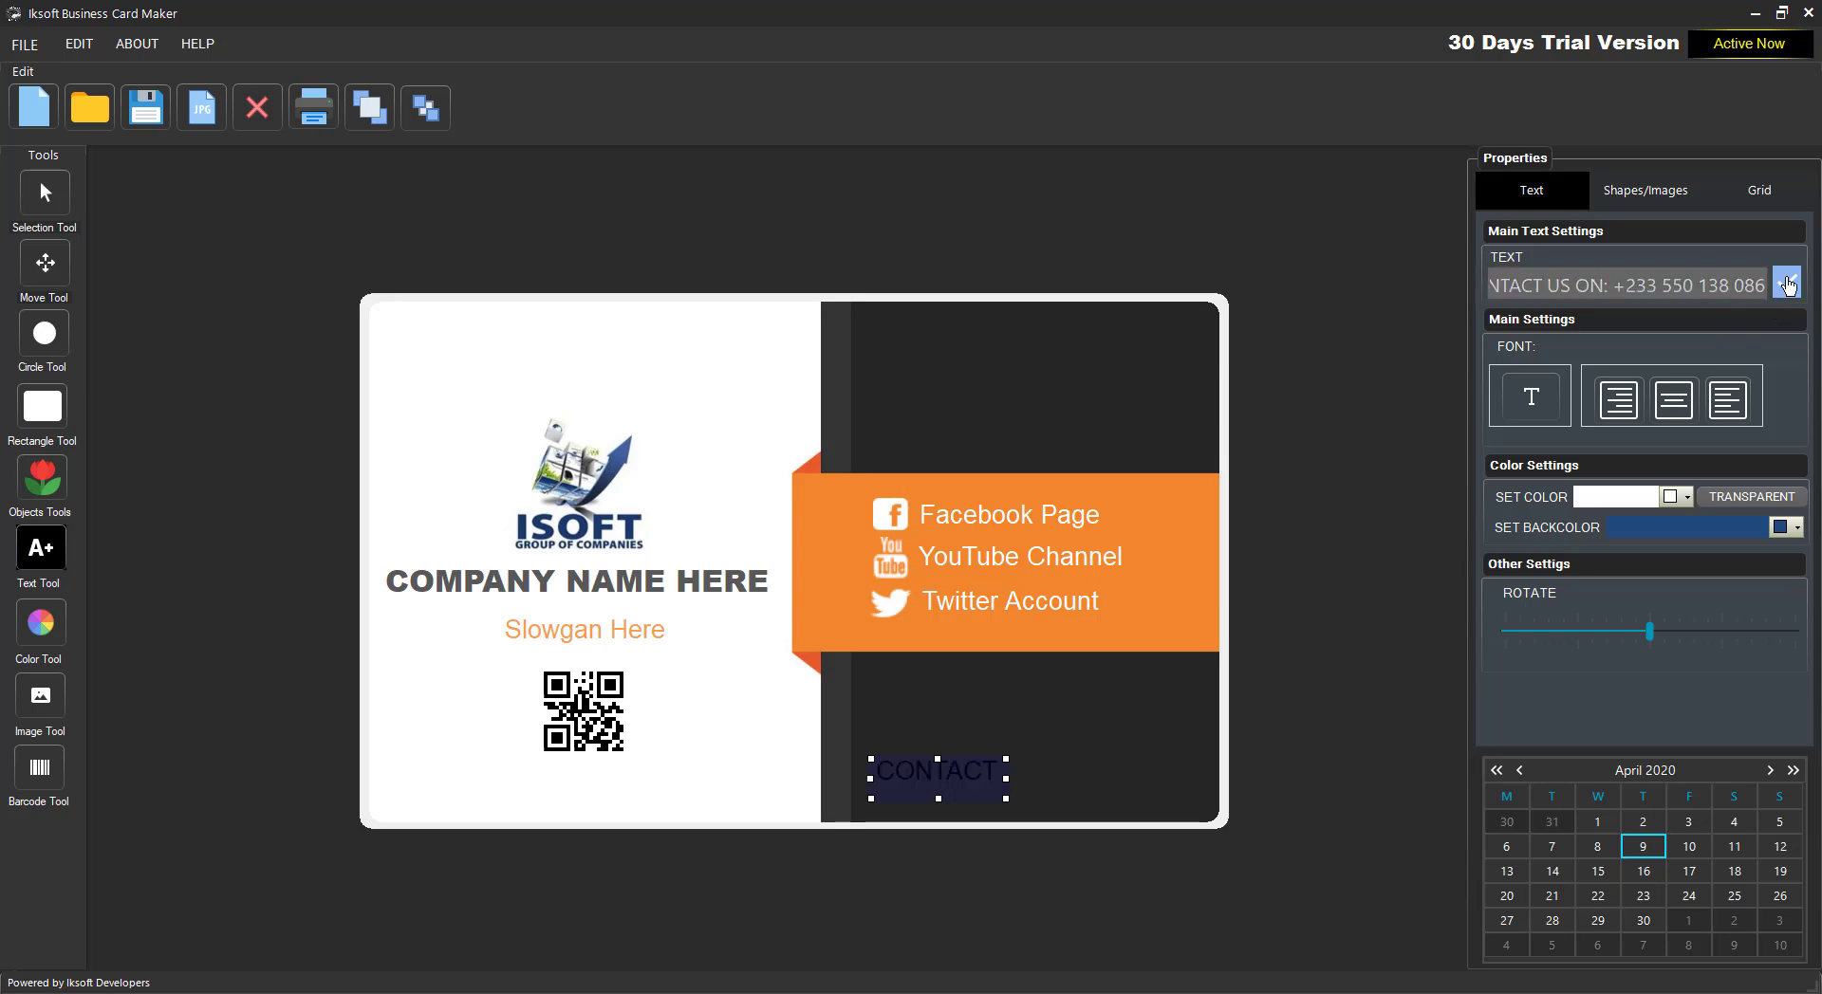
{"action": "left_click", "coordinate": [1788, 286]}
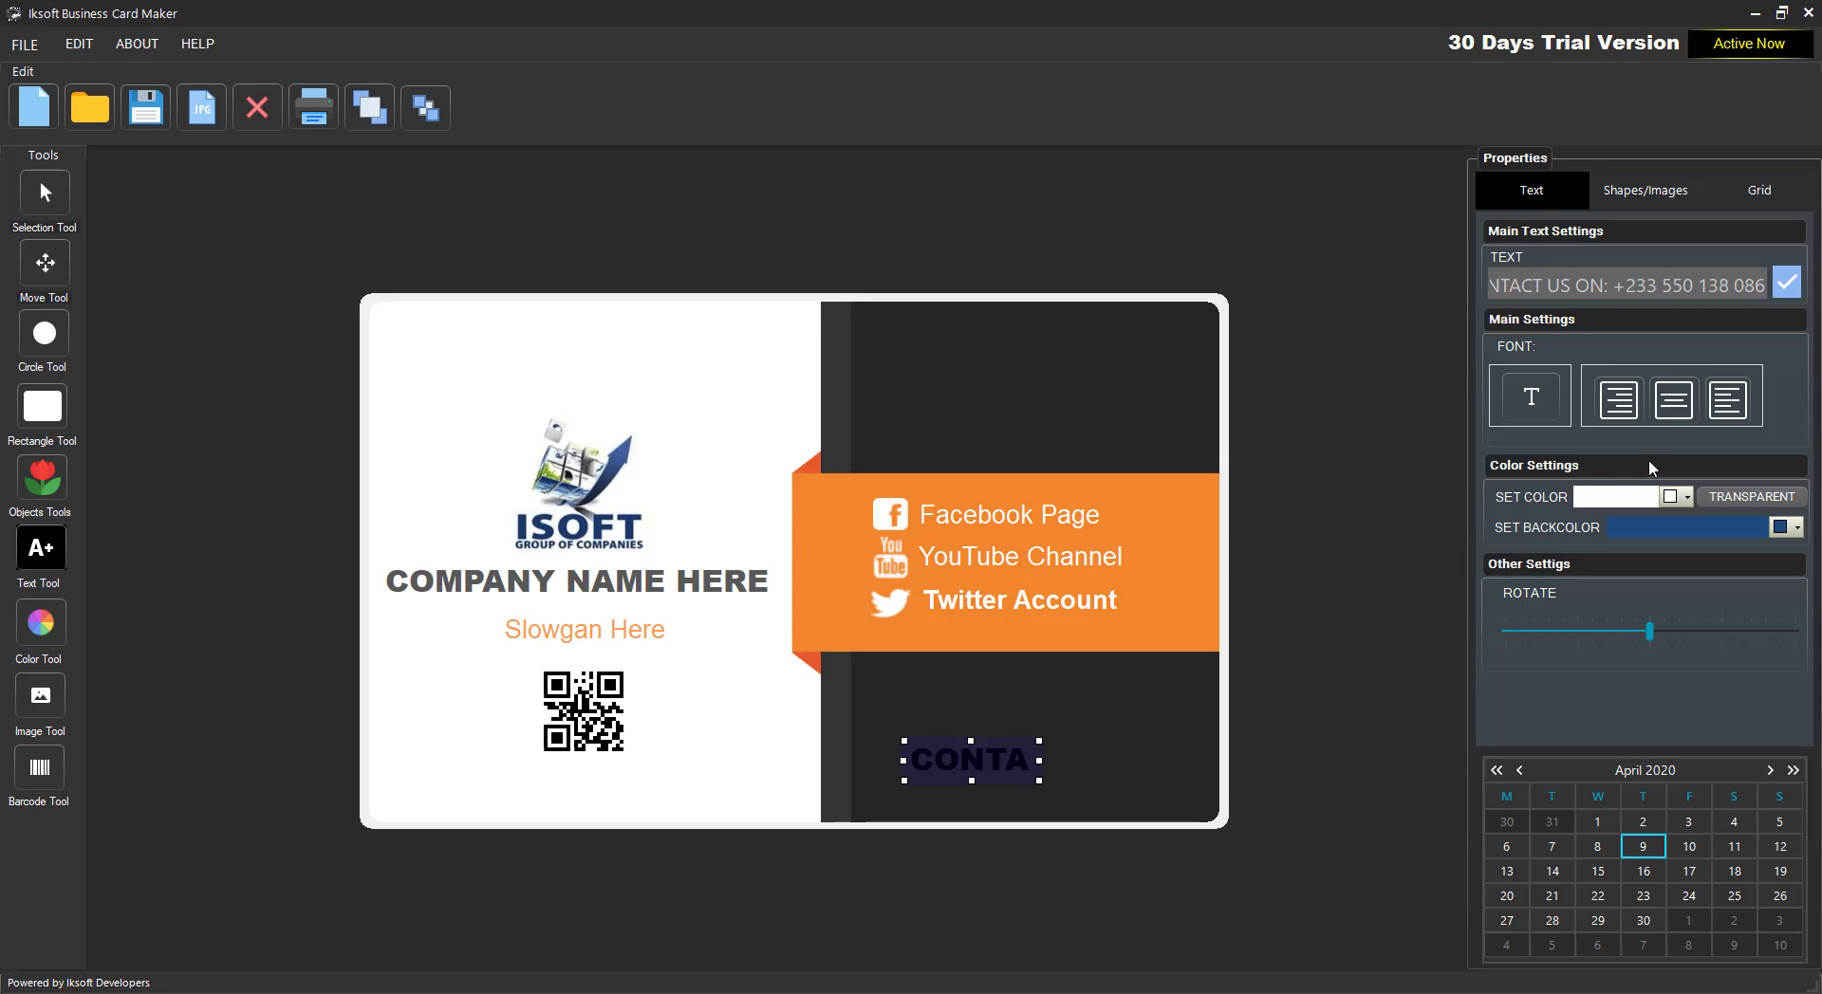
- Set the font size of the "CONTACT US ON:" text to 12
{"action": "left_click", "coordinate": [1553, 412]}
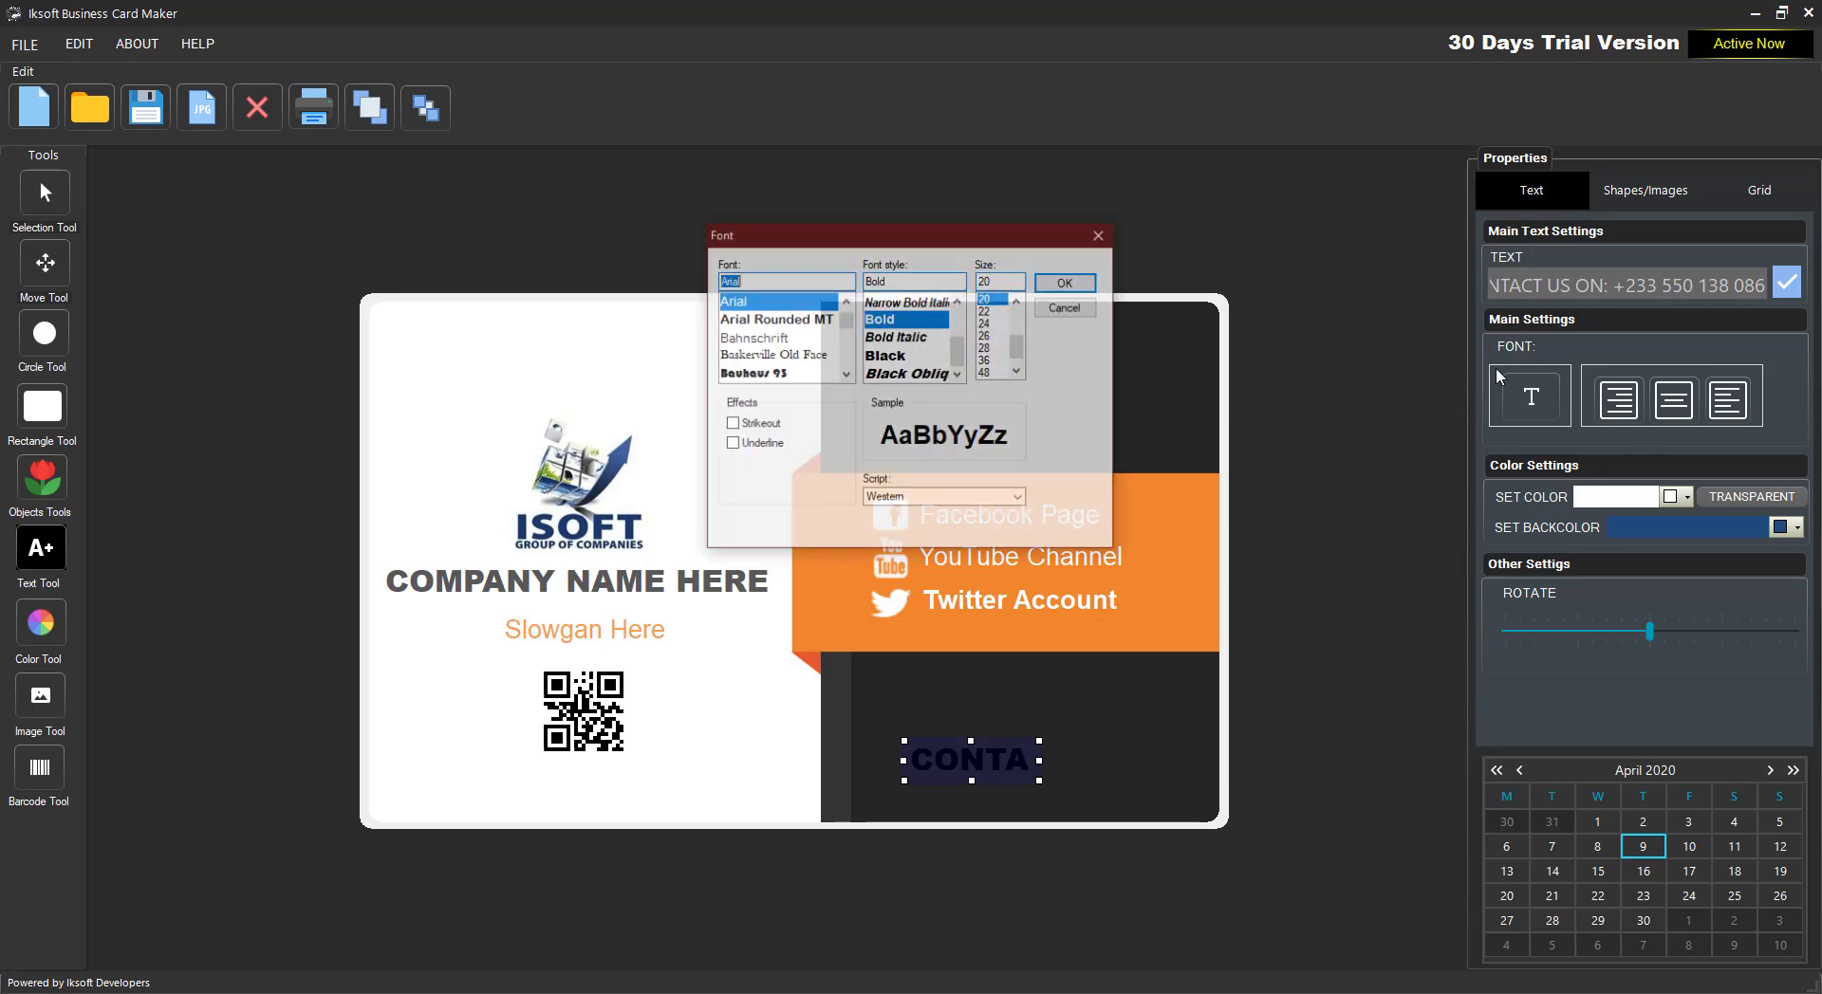
{"action": "scroll", "coordinate": [994, 361], "scroll_direction": "up", "scroll_amount": 3}
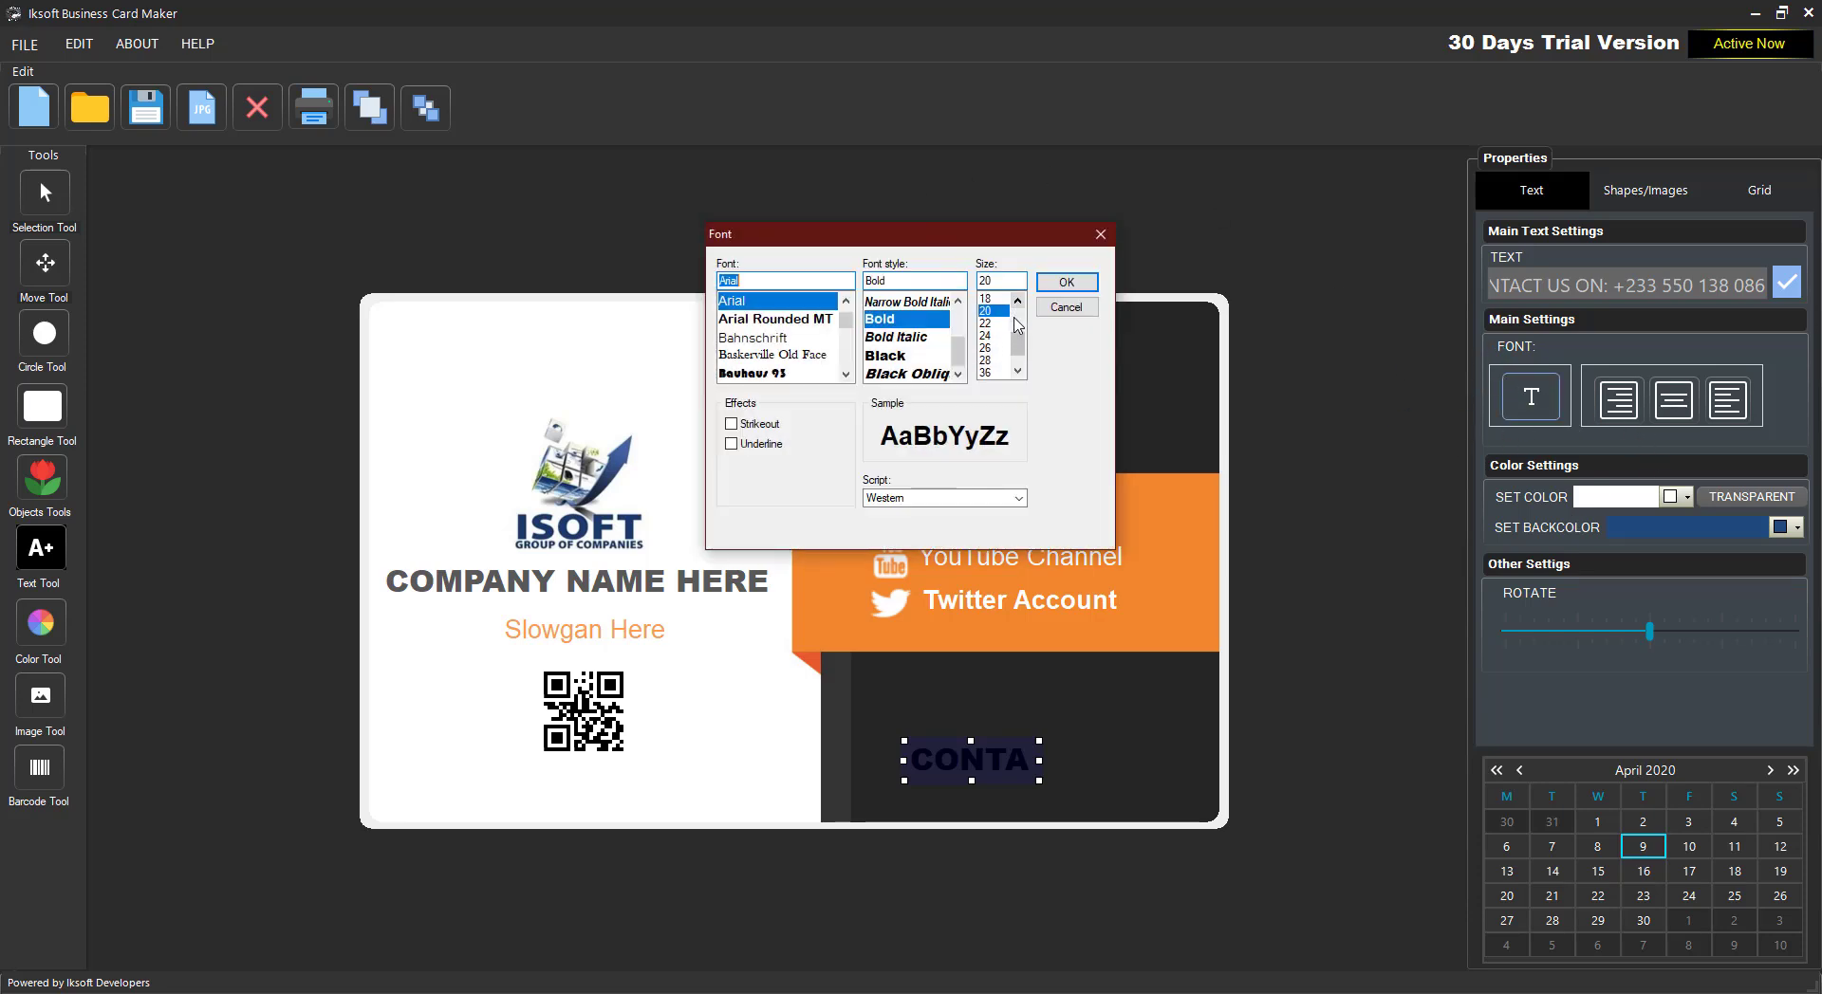
{"action": "left_click", "coordinate": [990, 343]}
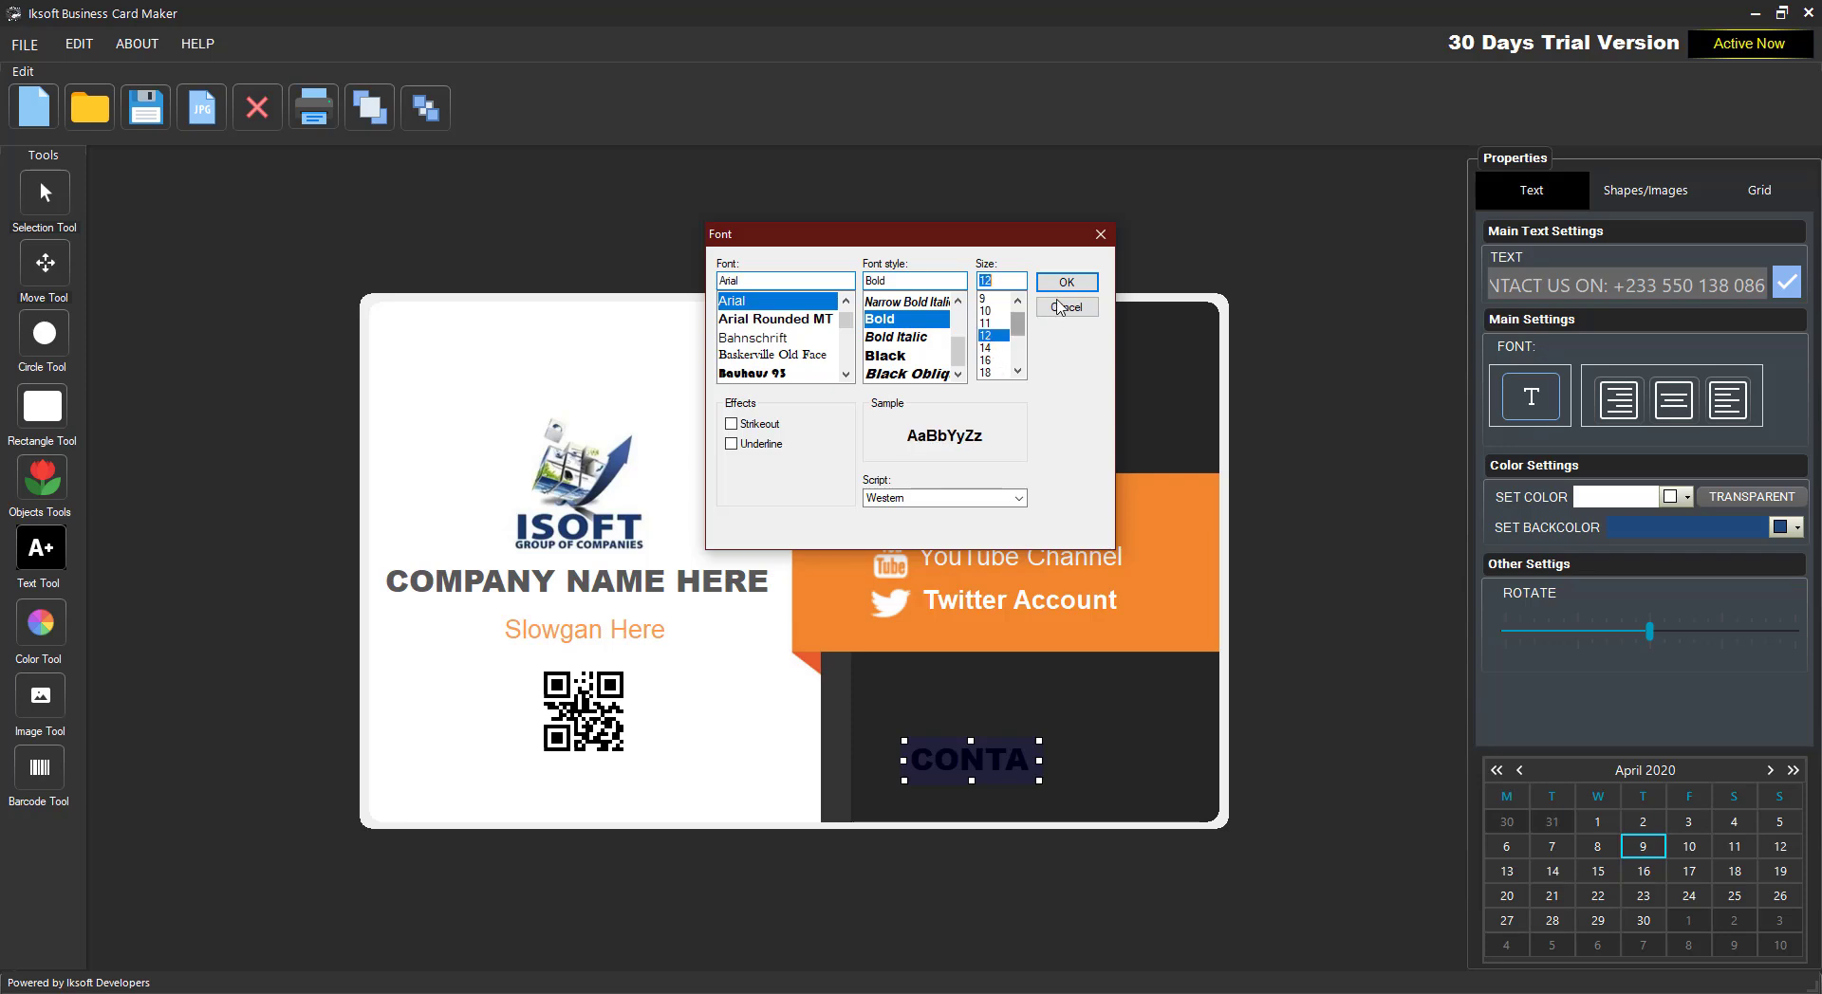
{"action": "left_click", "coordinate": [1065, 282]}
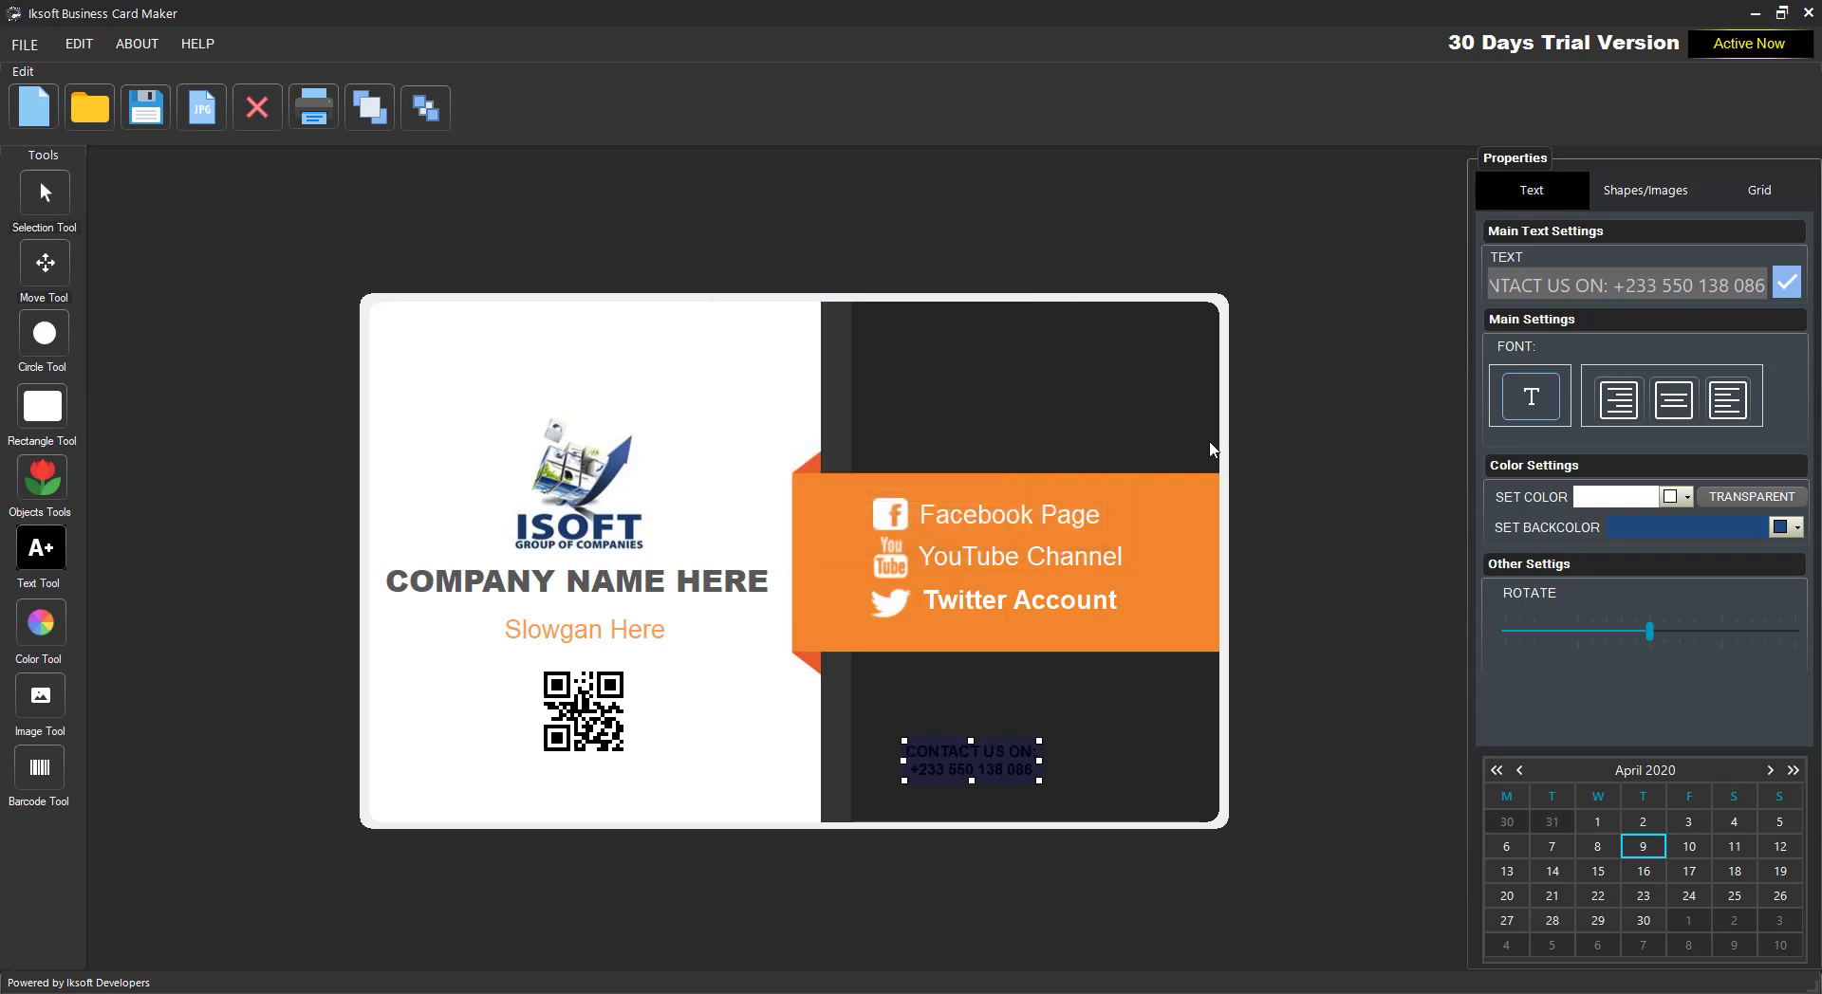
- Widen the contact text box to fit on one line at the card's lower edge and colour the text white
{"action": "left_click_drag", "start_coordinate": [1041, 758], "coordinate": [1111, 786]}
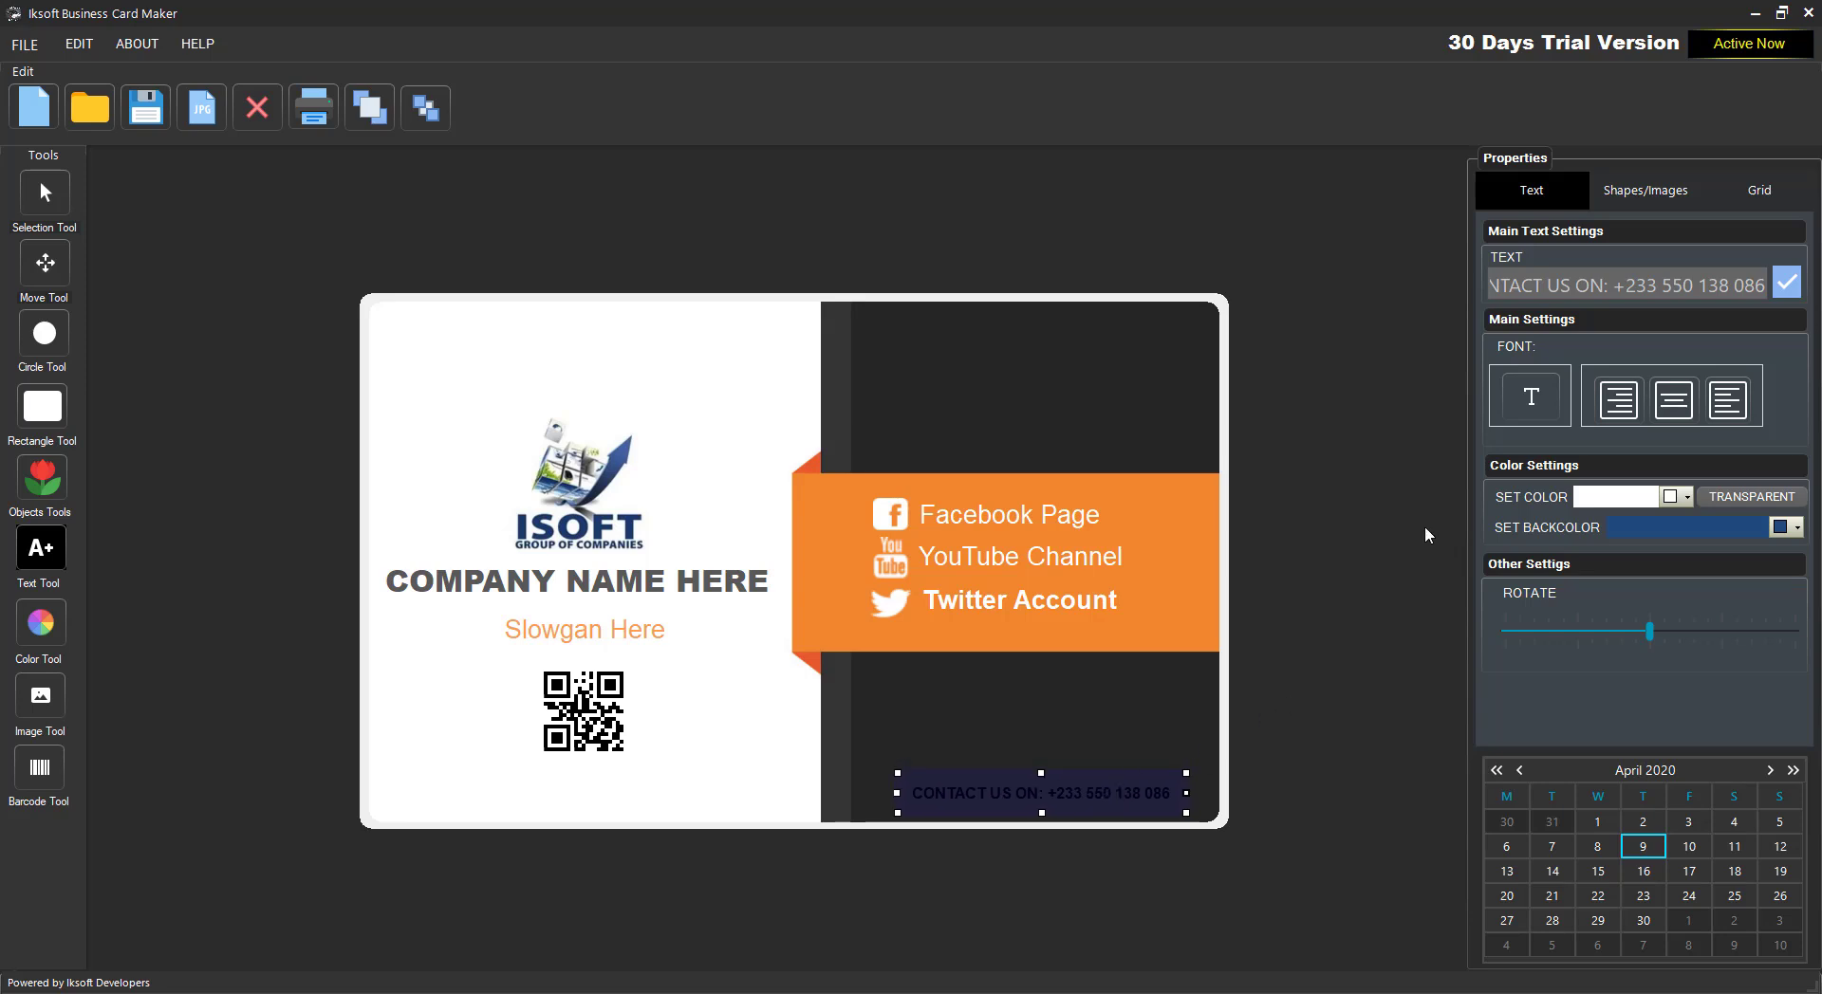
{"action": "left_click", "coordinate": [1687, 497]}
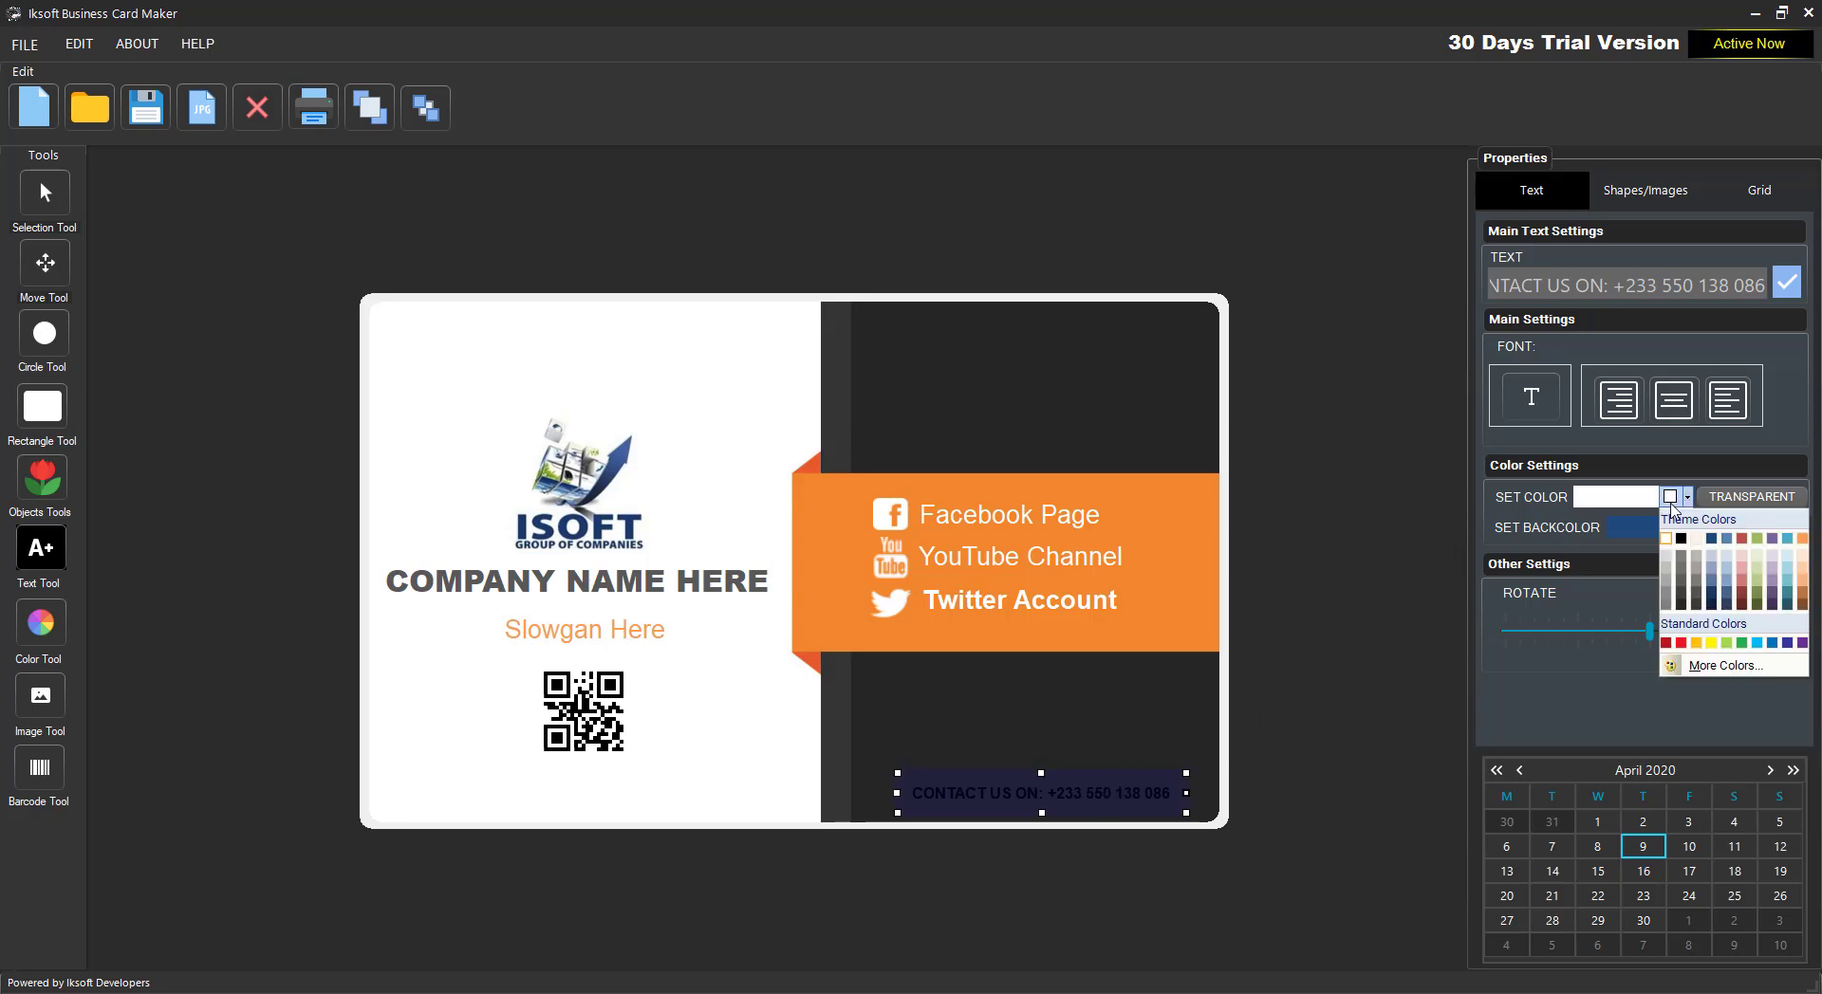
{"action": "left_click", "coordinate": [1667, 538]}
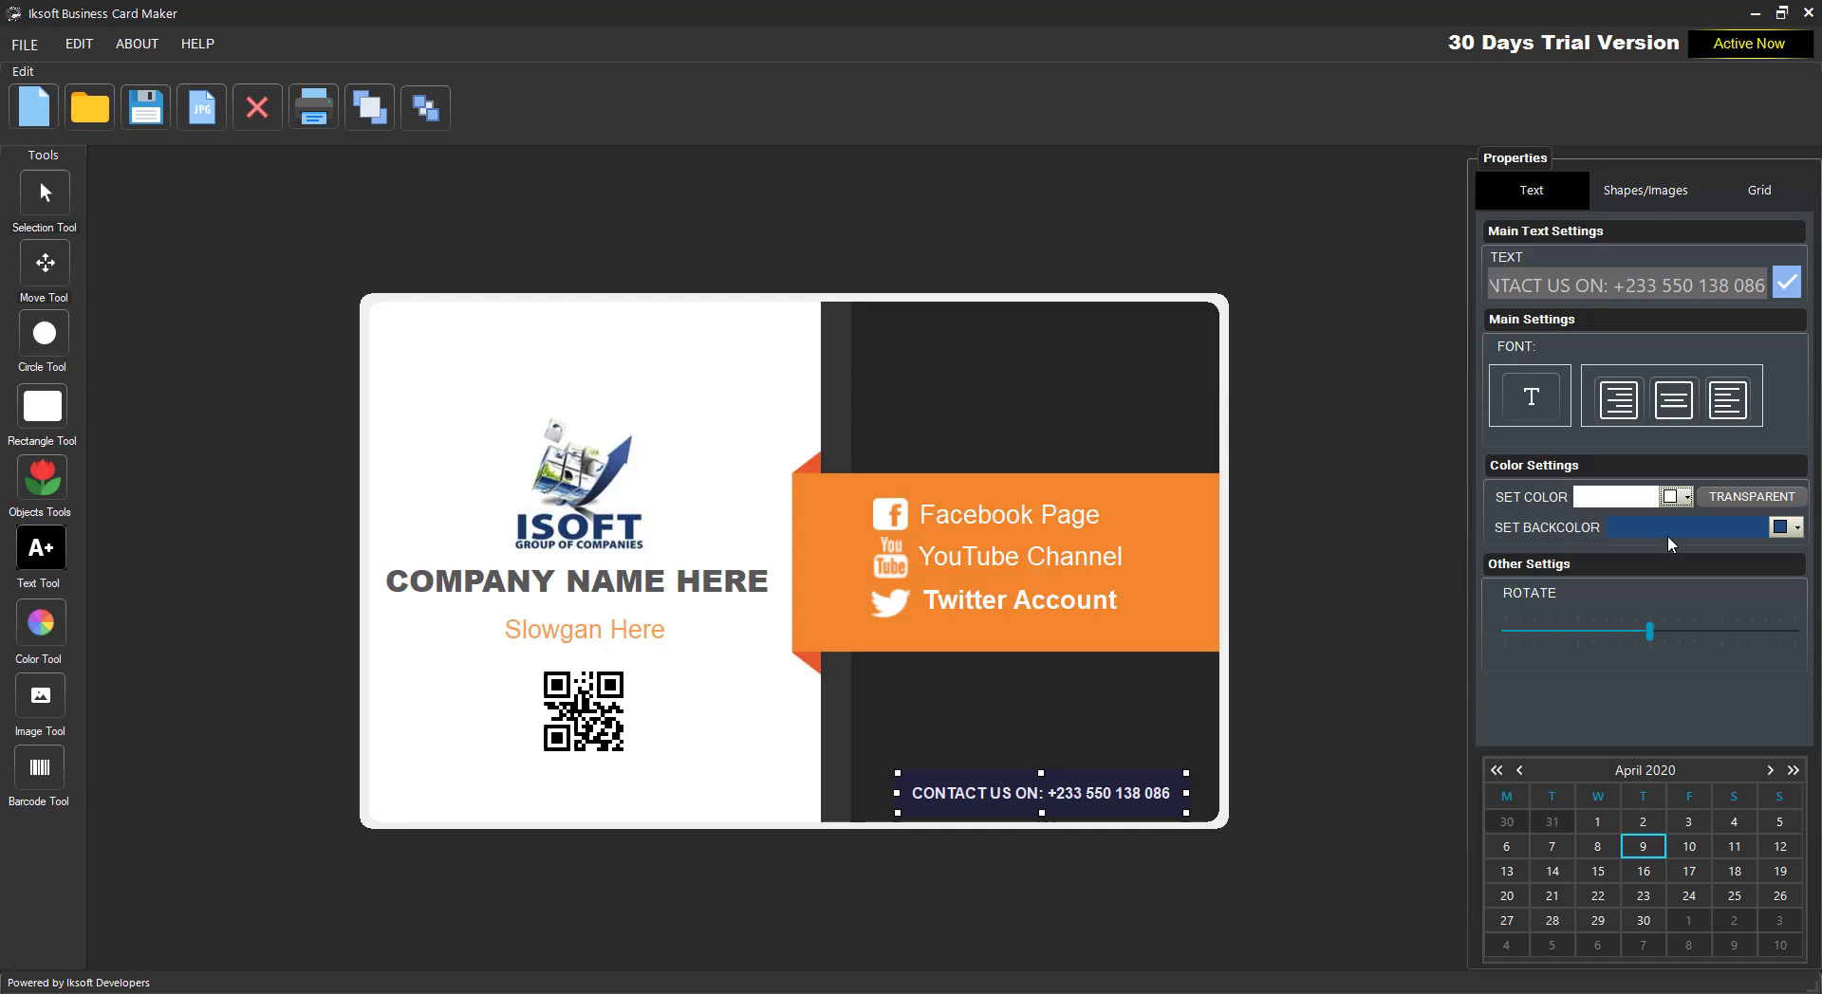
{"action": "left_click", "coordinate": [1110, 551]}
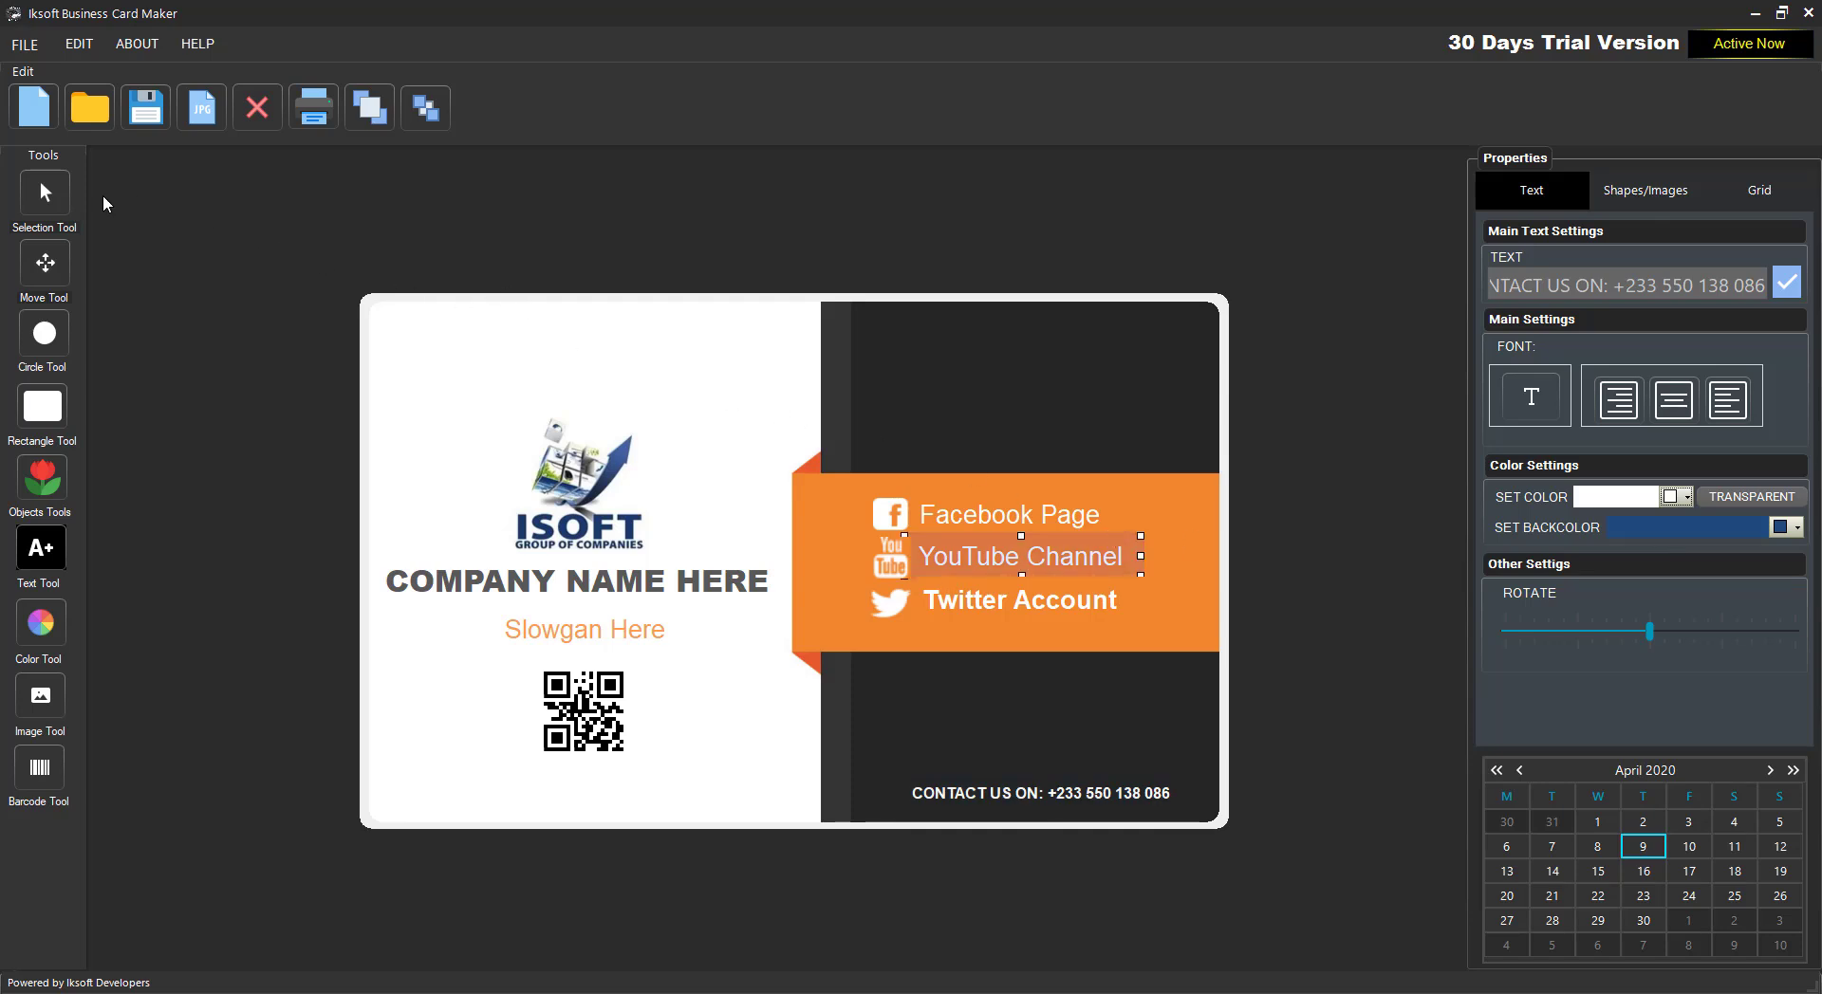
{"action": "left_click", "coordinate": [47, 201]}
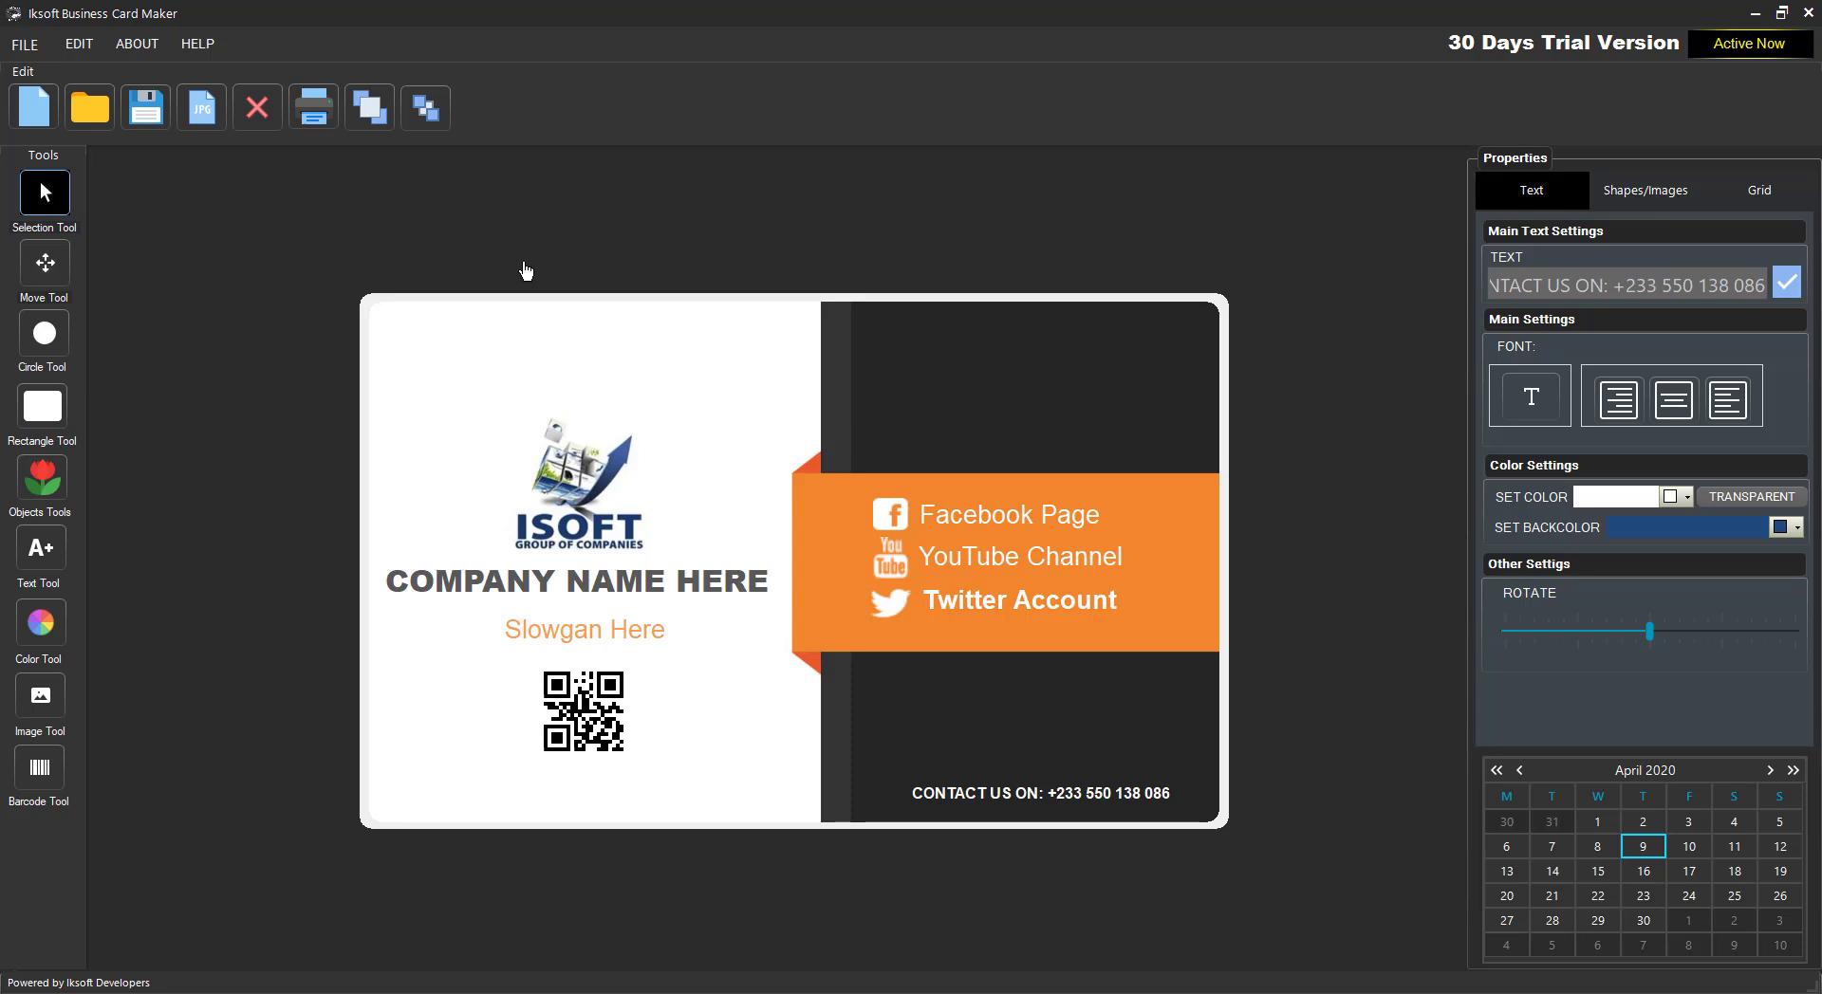
{"action": "left_click", "coordinate": [24, 43]}
{"action": "mouse_move", "coordinate": [57, 121]}
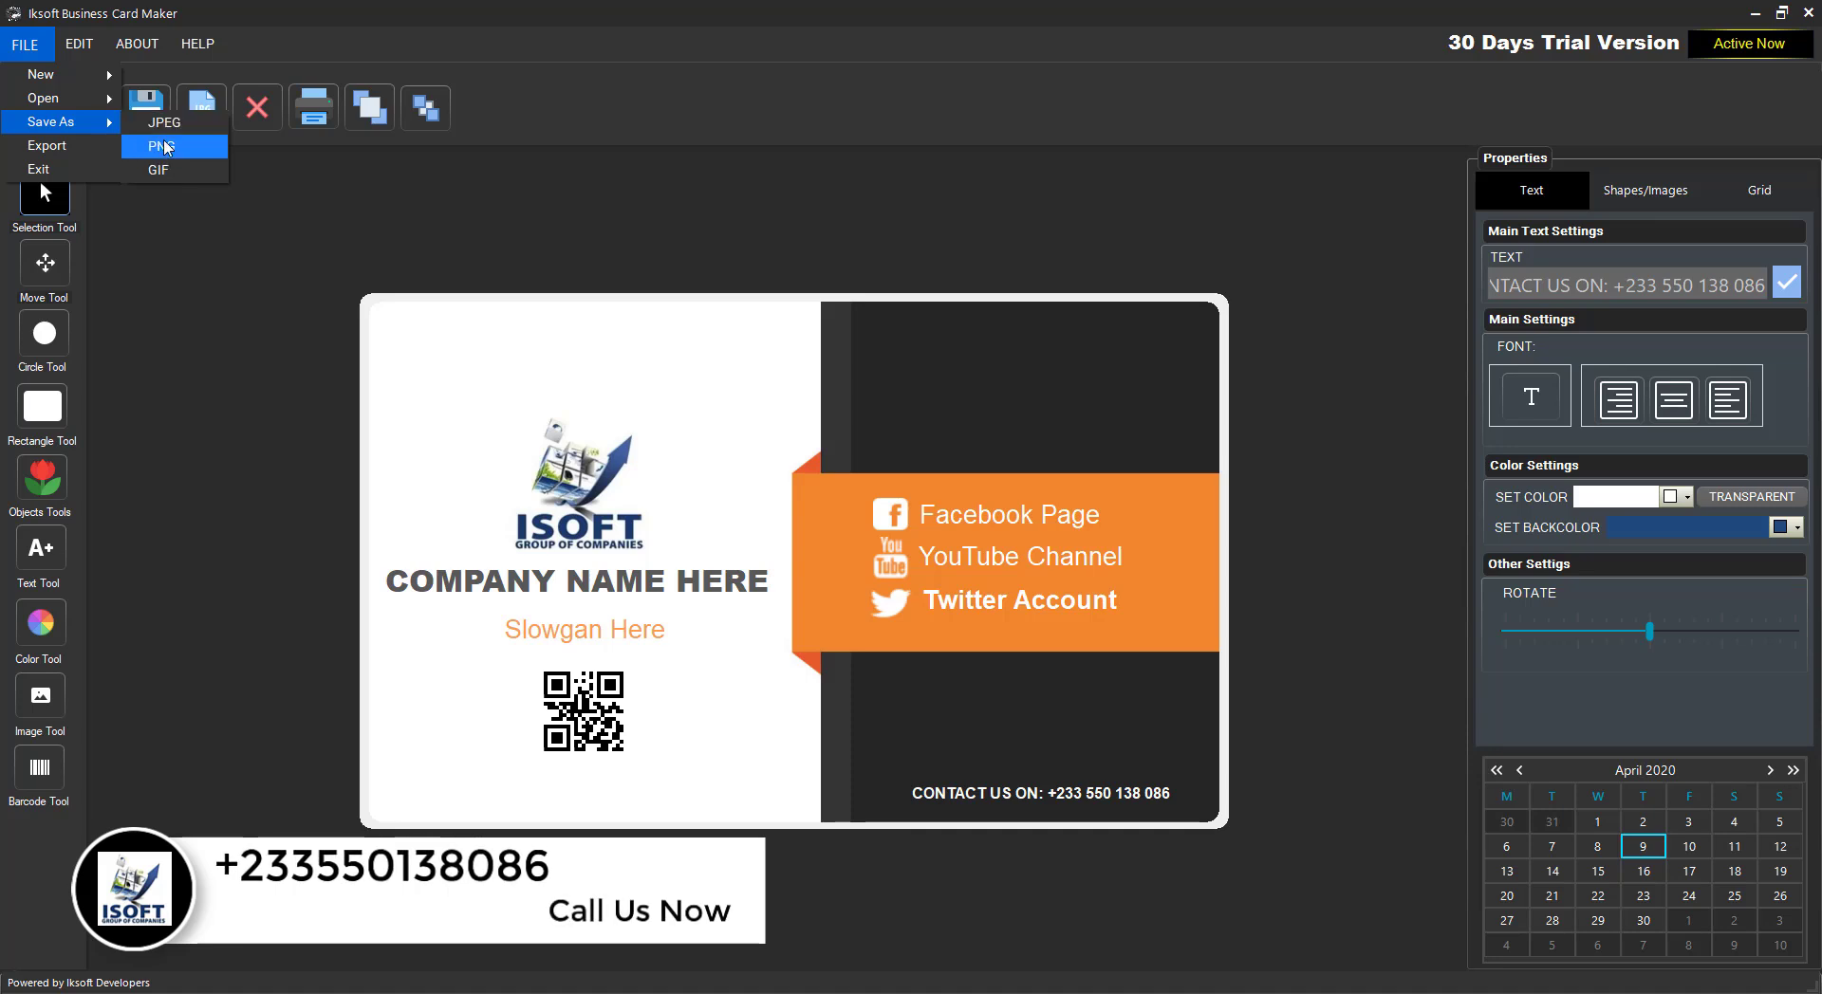
{"action": "left_click", "coordinate": [217, 148]}
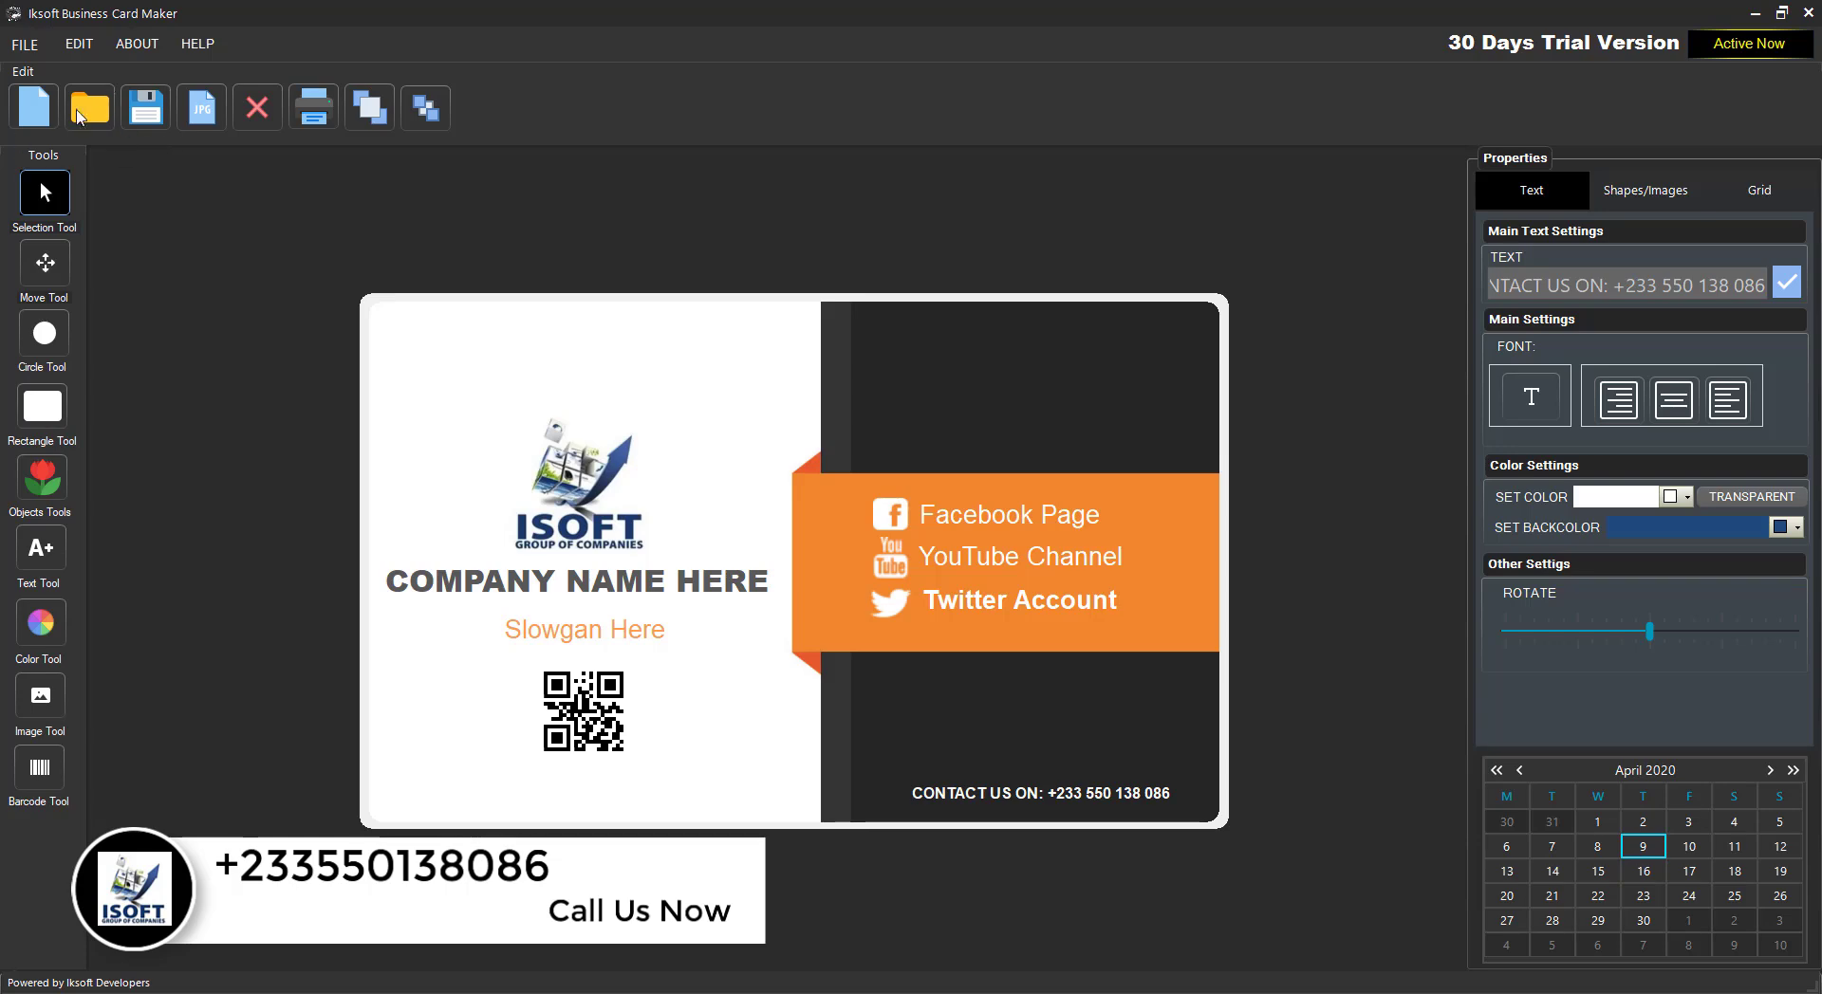
- Export the card as a Jpg Image named "EXAMPLE PROJECT 1" in the tutorial folder and close its preview
{"action": "left_click", "coordinate": [198, 114]}
{"action": "left_click_drag", "start_coordinate": [243, 48], "coordinate": [554, 200]}
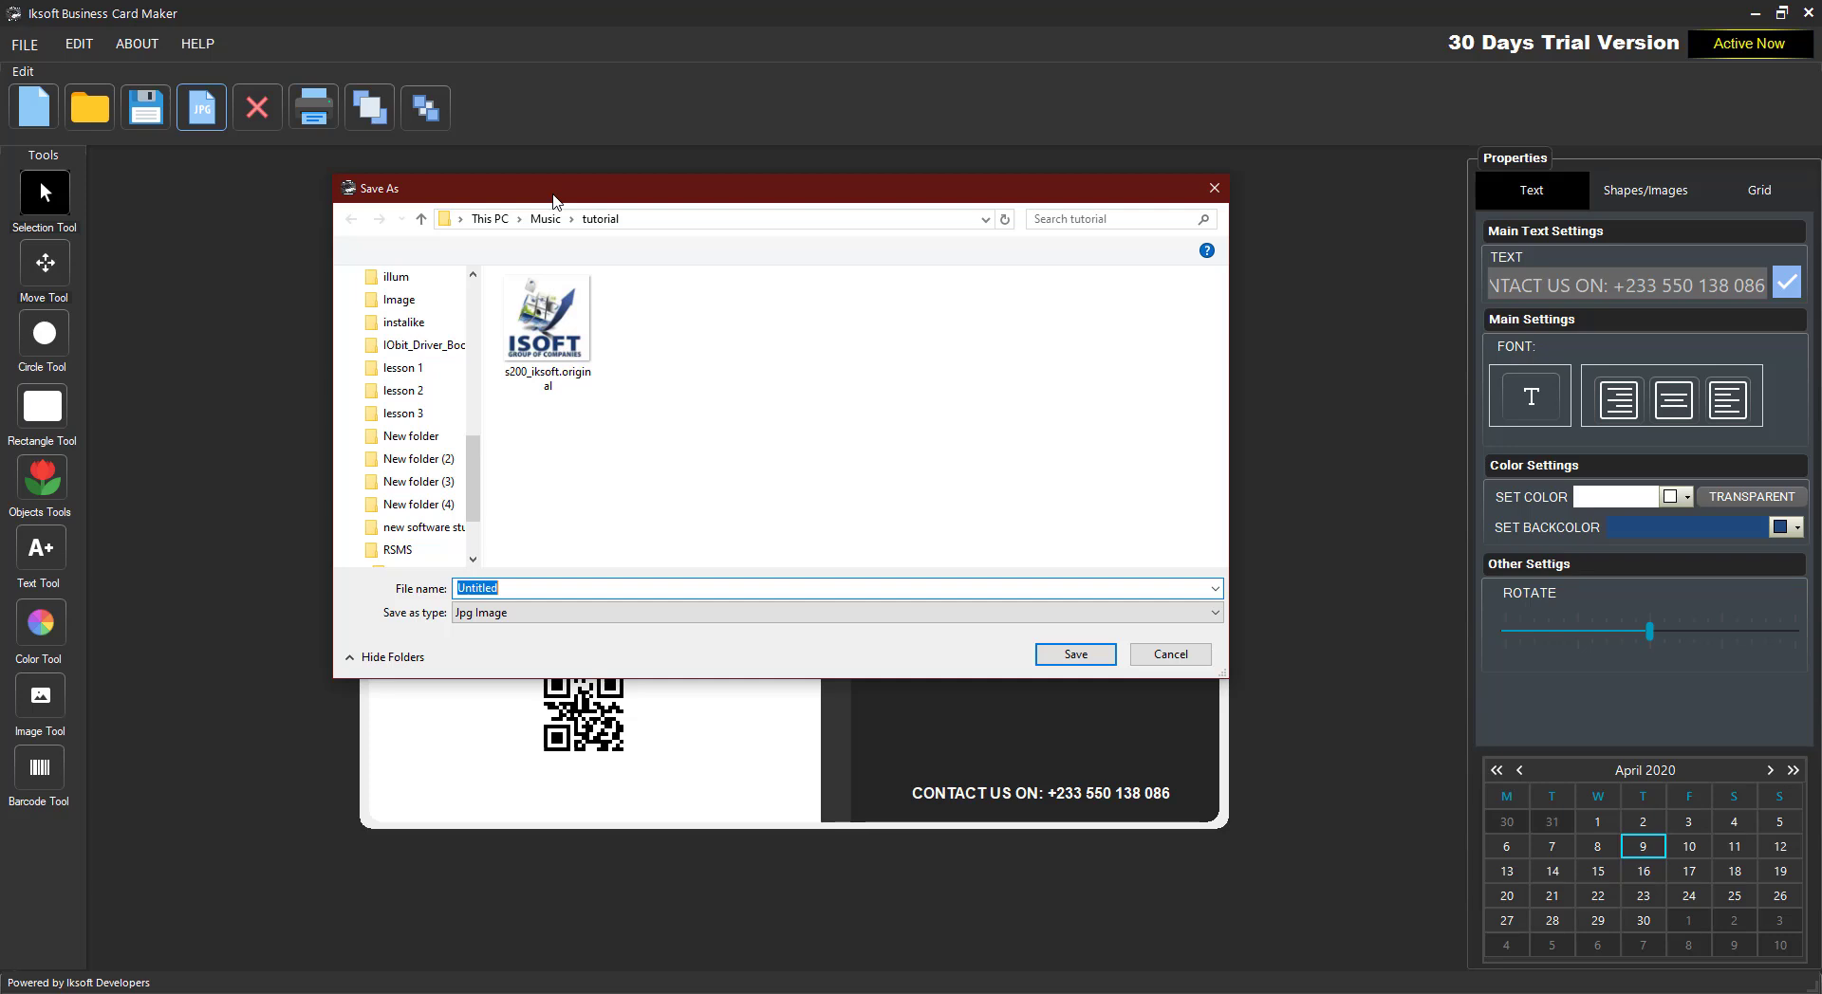
{"action": "type", "text": "eX"}
{"action": "key", "text": "BackSpace"}
{"action": "key", "text": "BackSpace"}
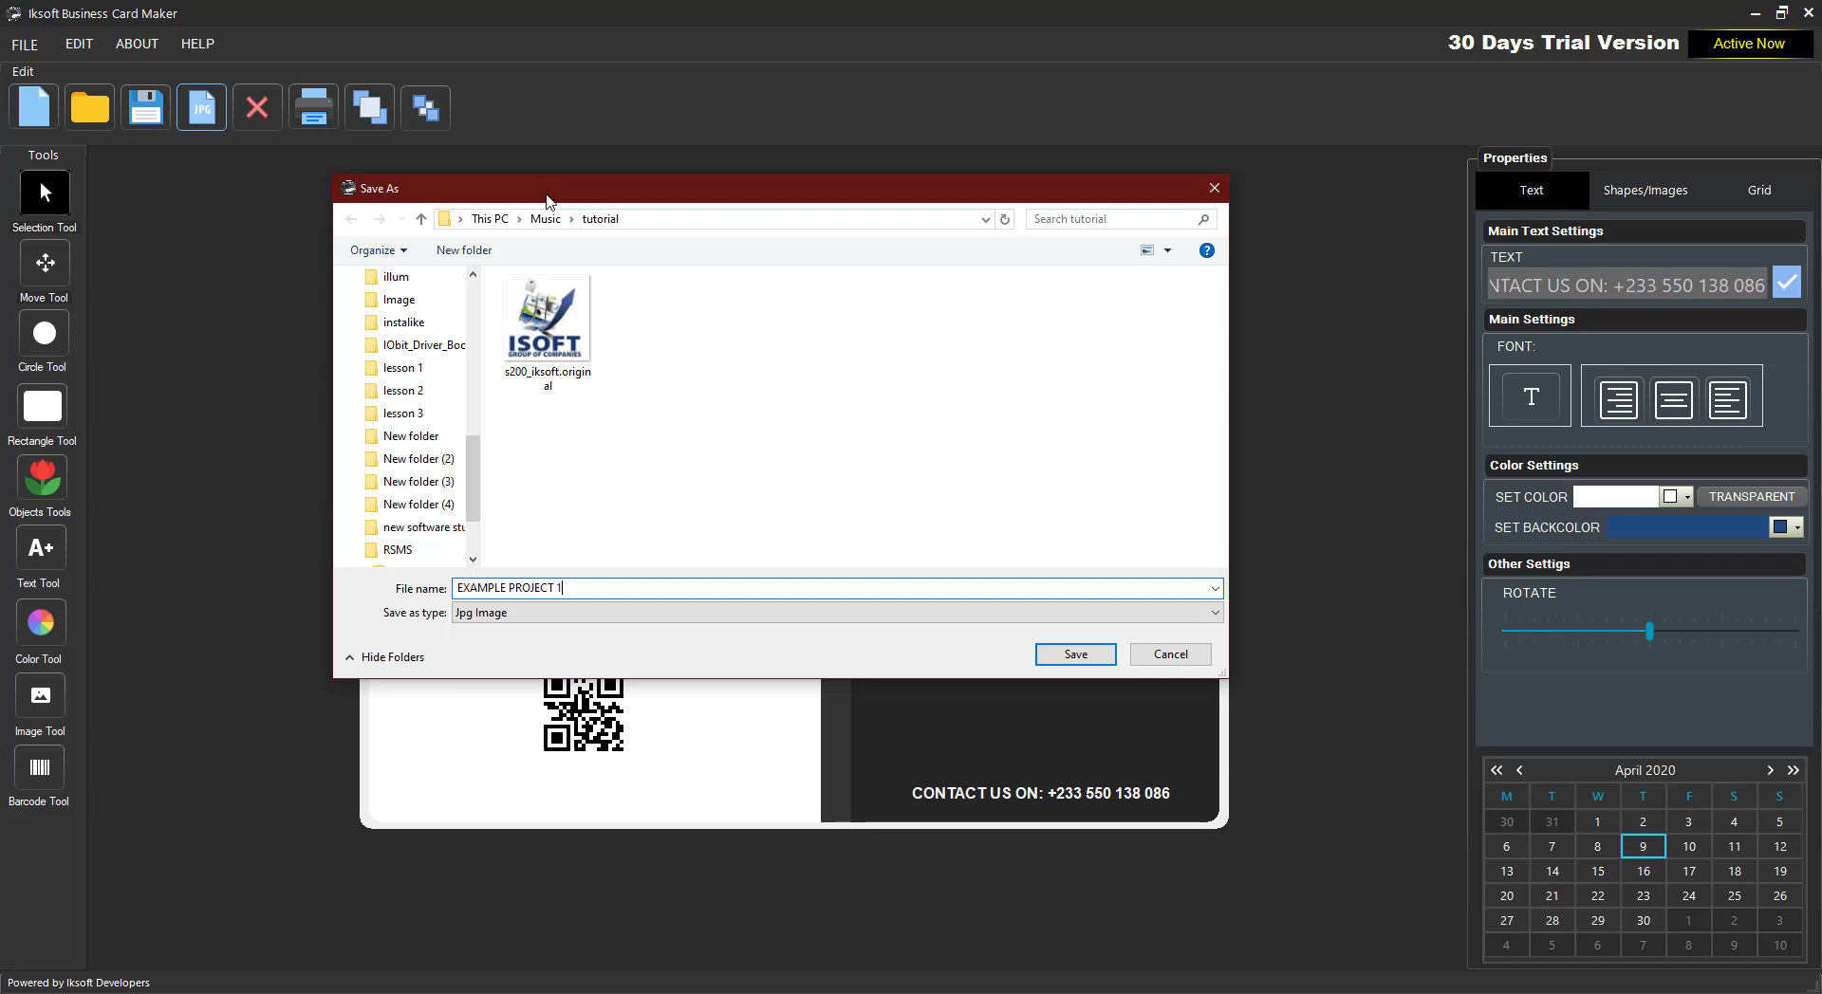
{"action": "left_click", "coordinate": [740, 612]}
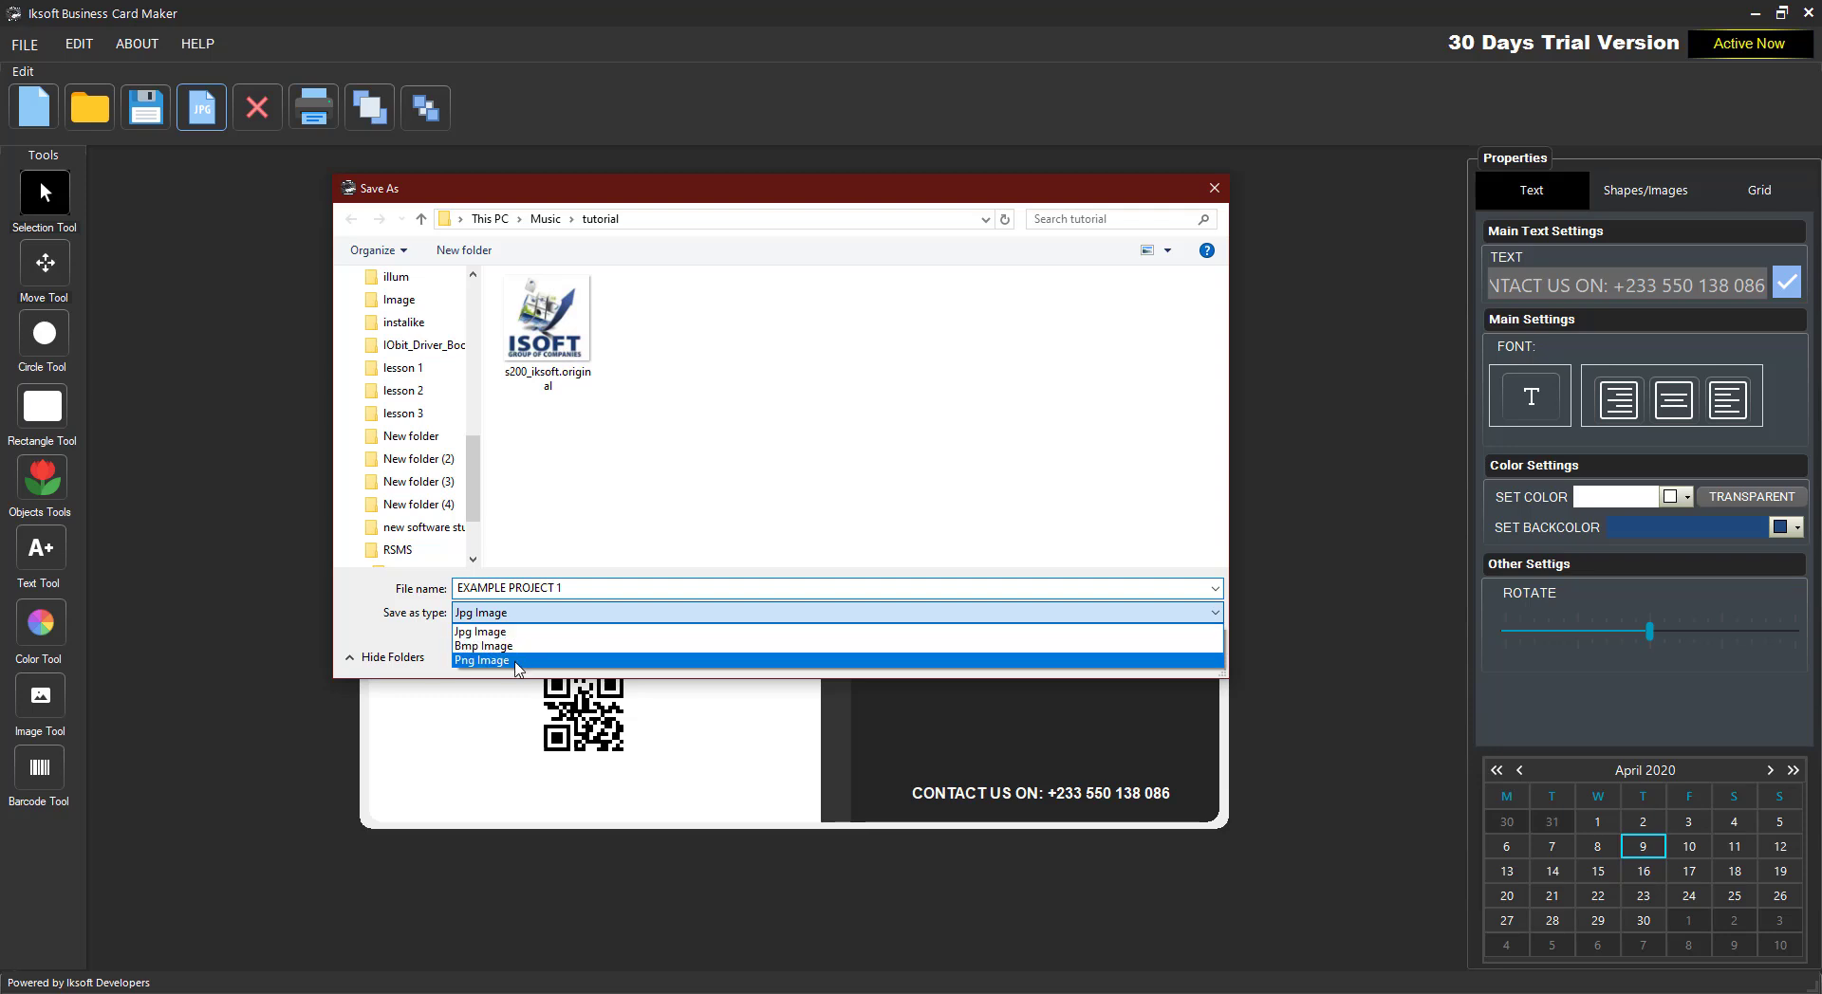
{"action": "left_click", "coordinate": [517, 632]}
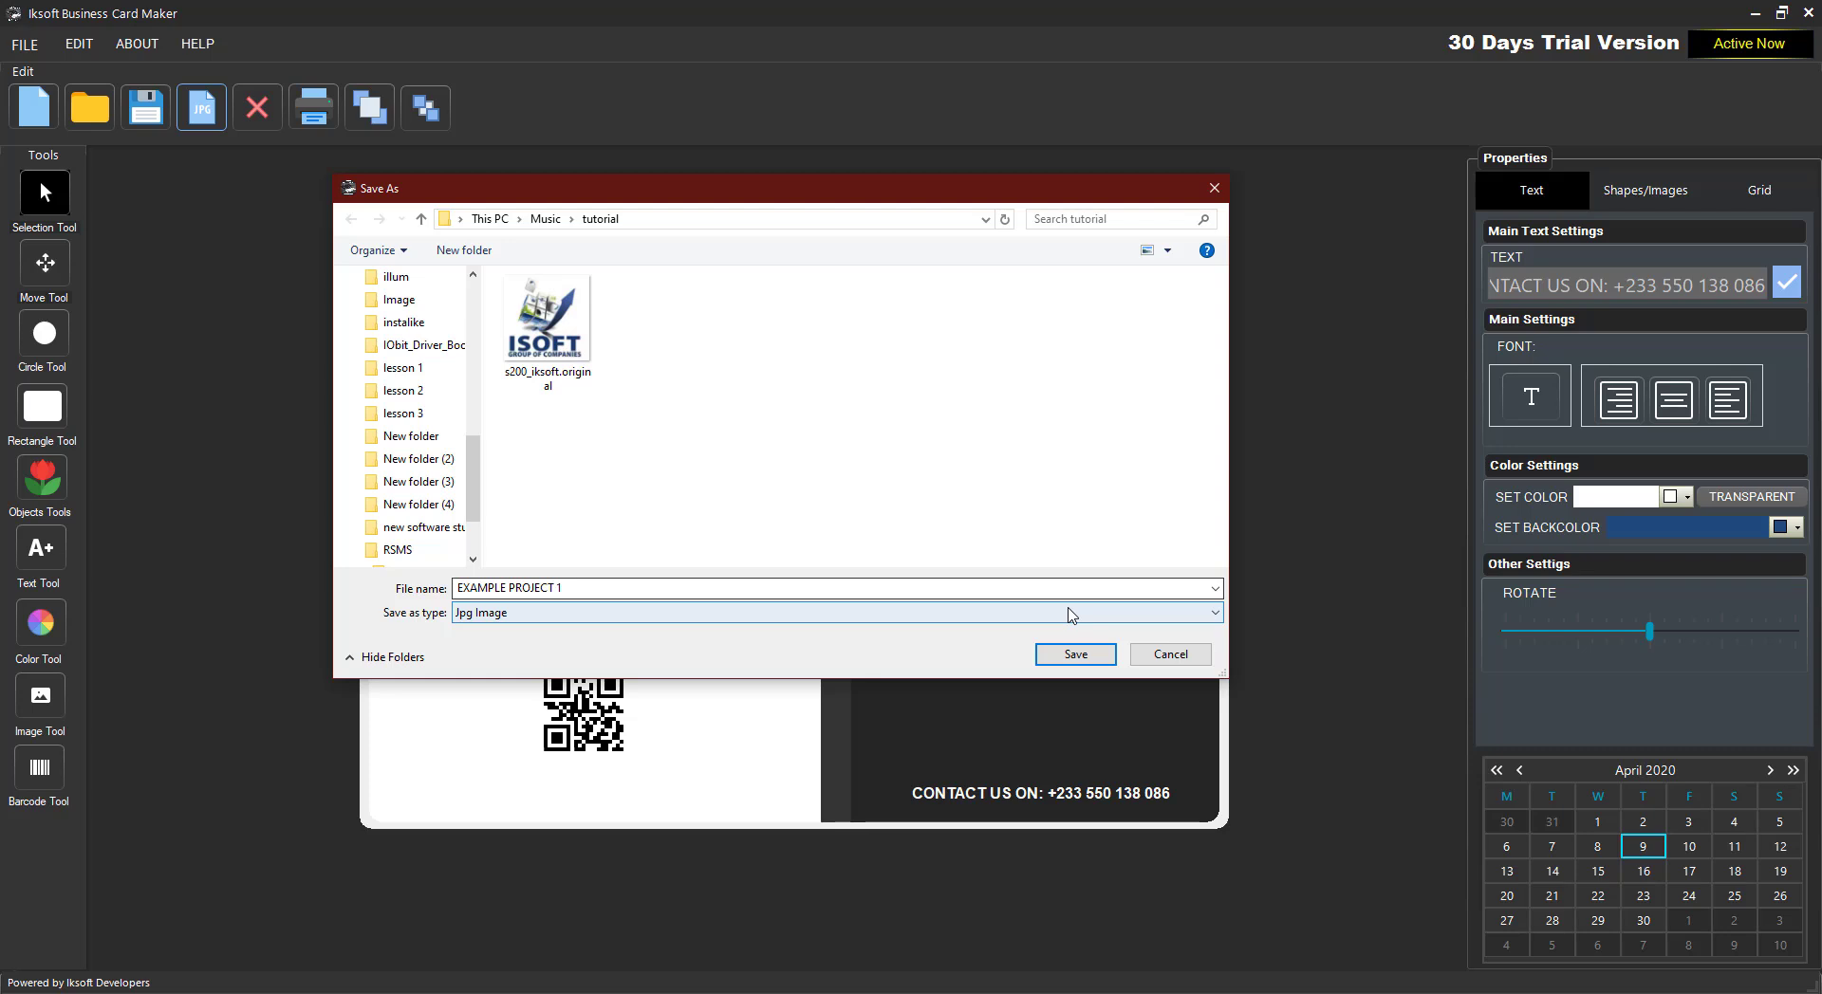
{"action": "left_click", "coordinate": [1105, 656]}
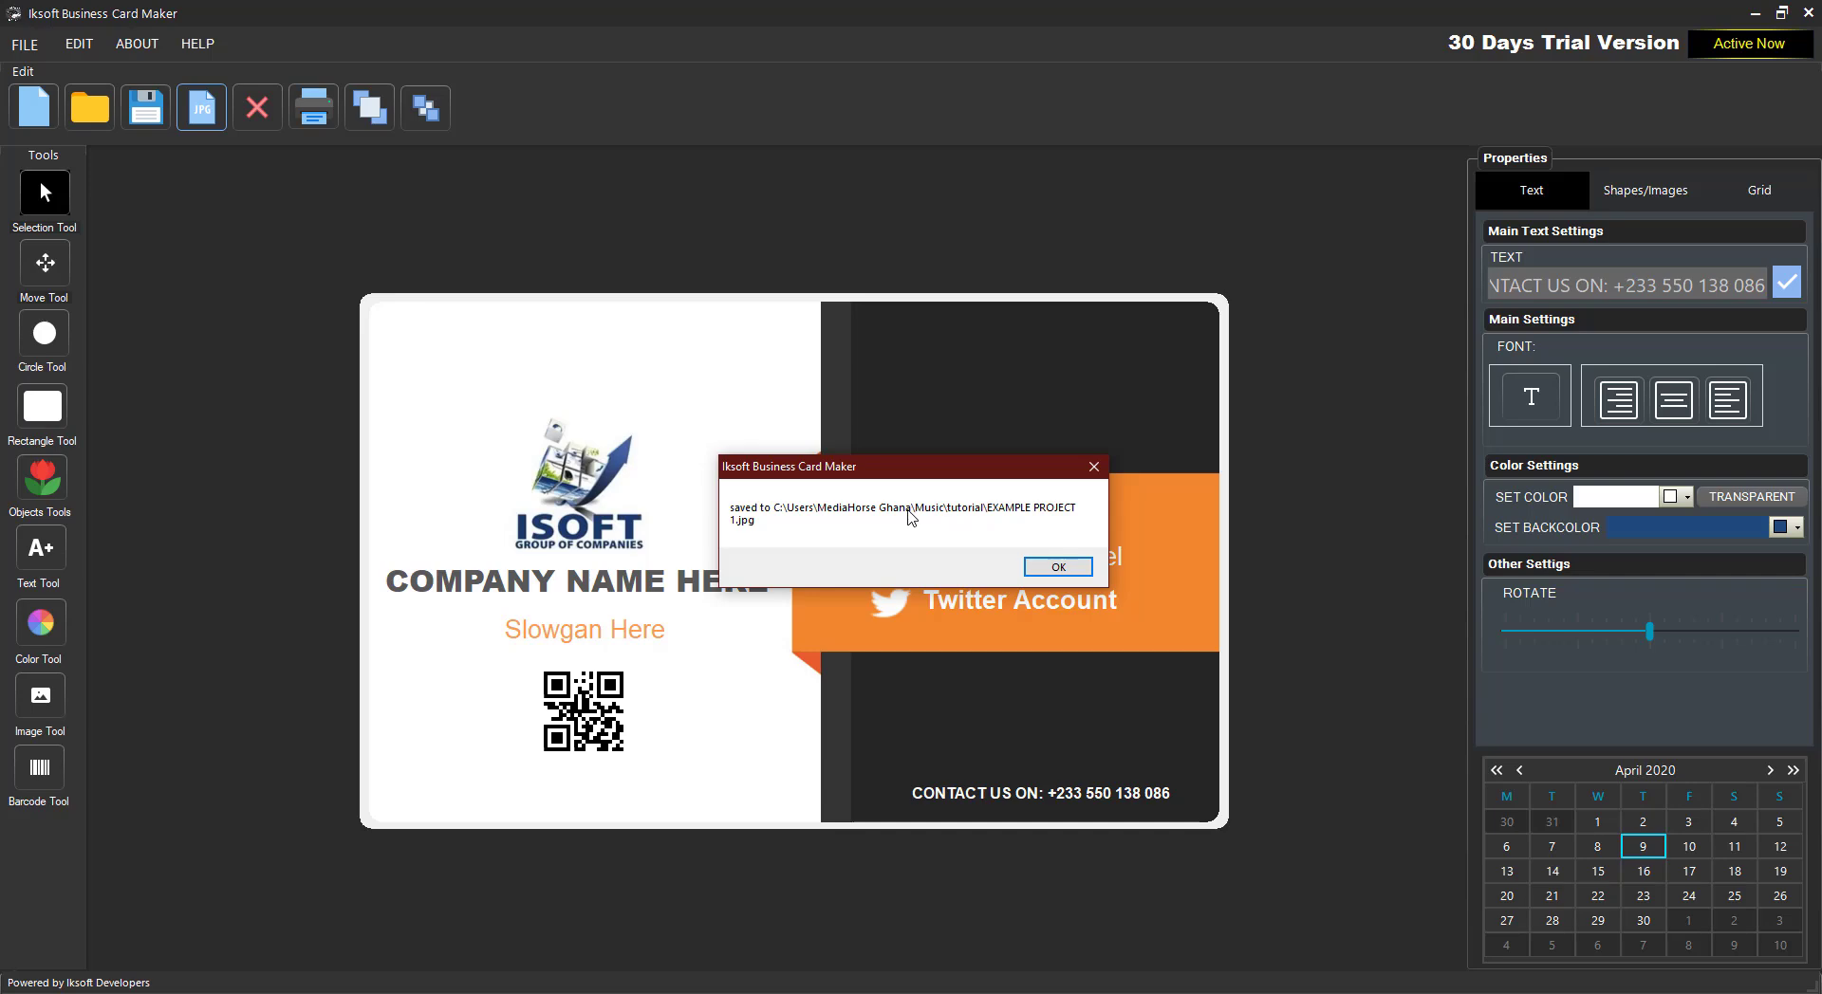
{"action": "left_click", "coordinate": [1057, 567]}
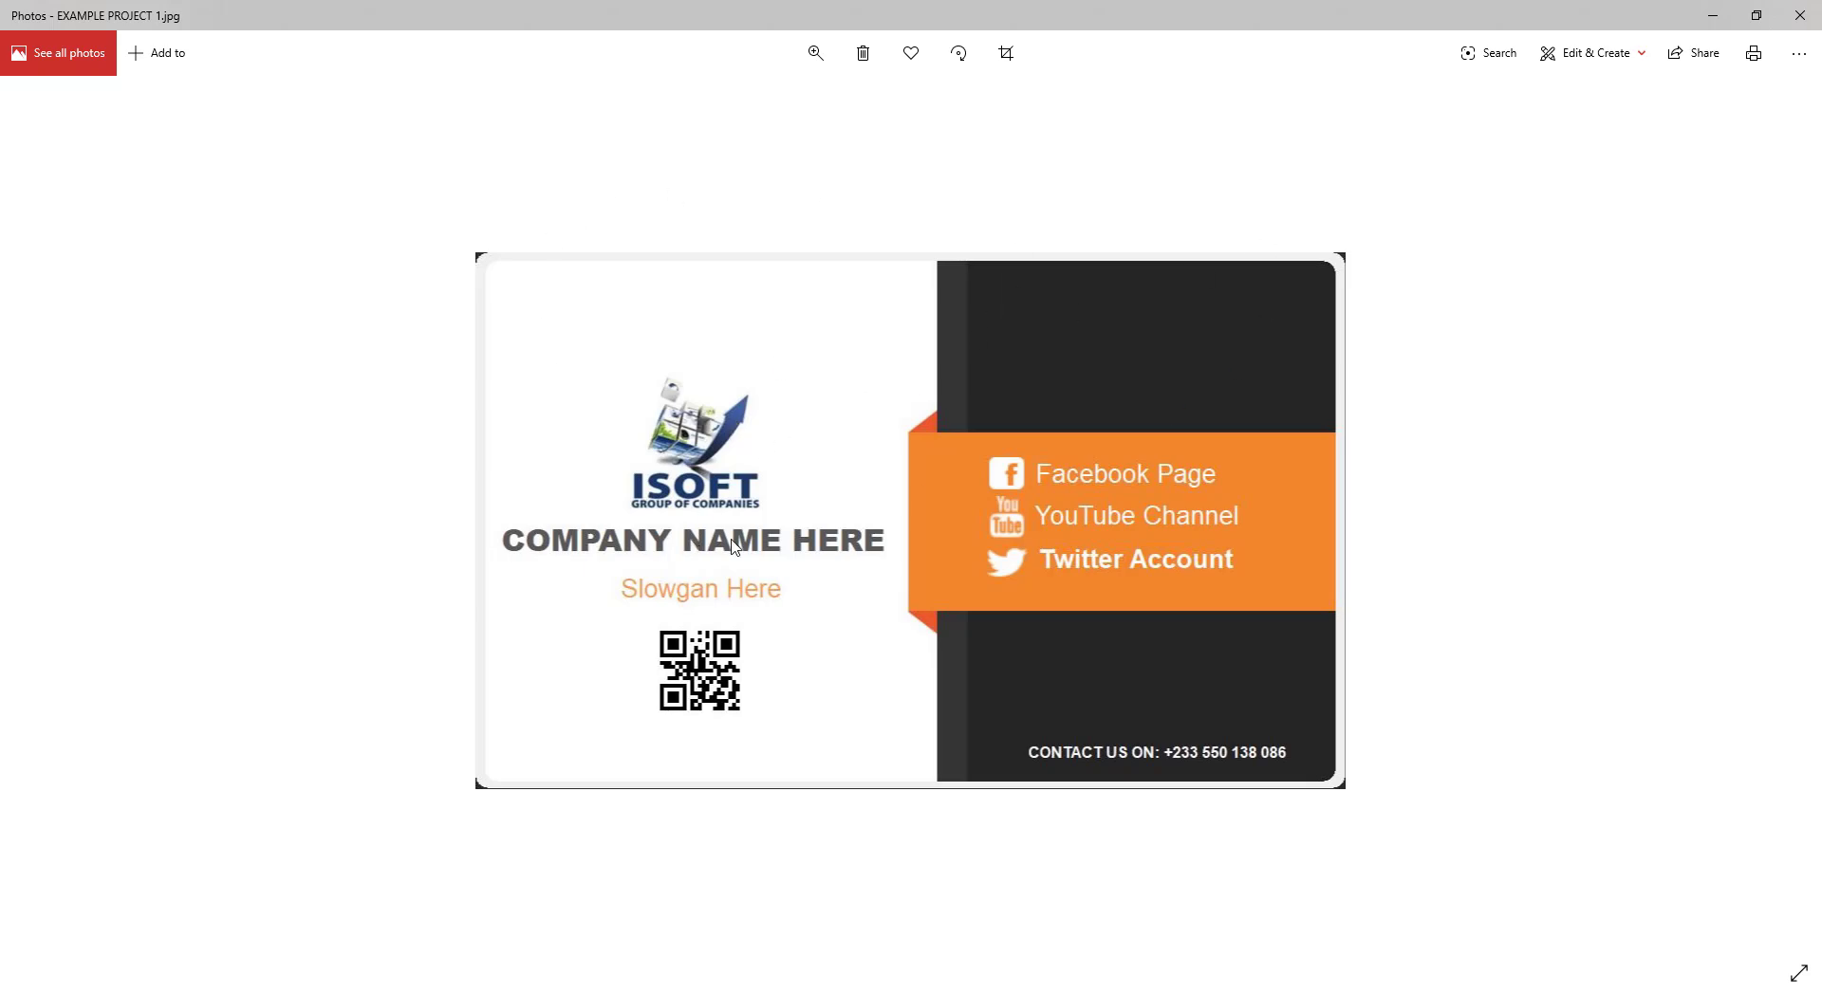
{"action": "left_click", "coordinate": [1800, 15]}
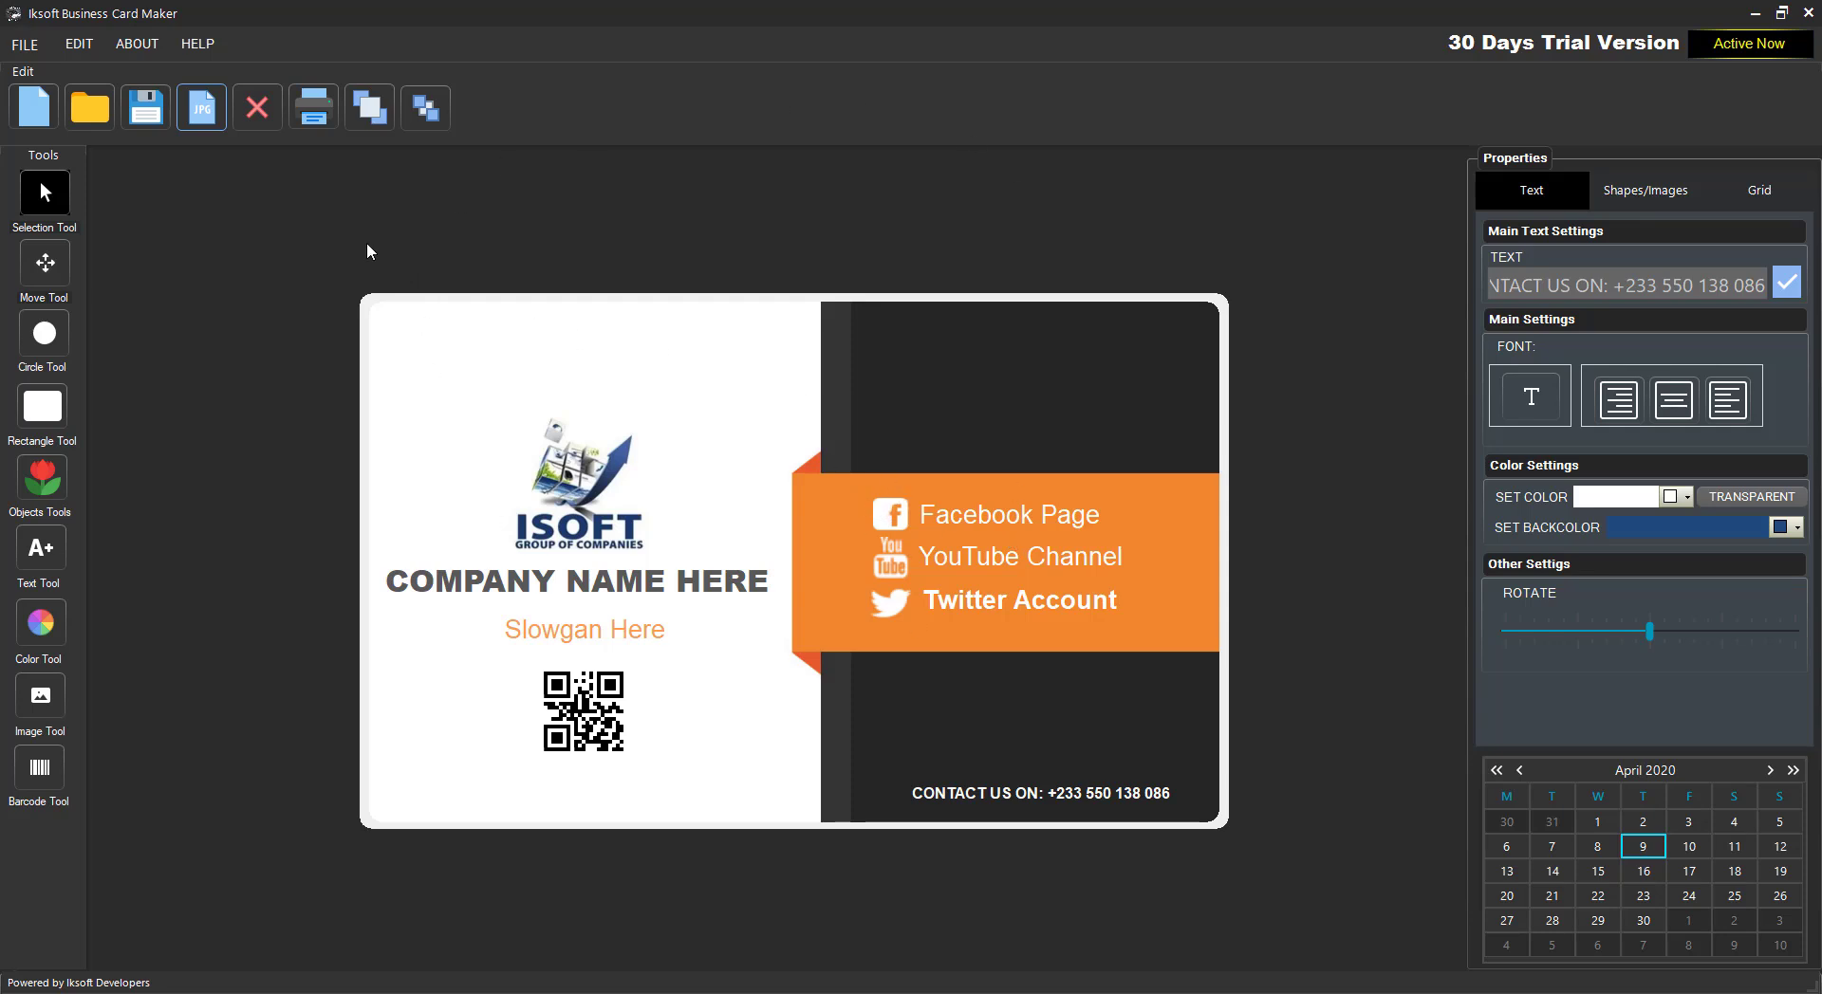
- Open the print layout for the card and fill the sheet with nine copies in a three-by-three grid
{"action": "left_click", "coordinate": [316, 115]}
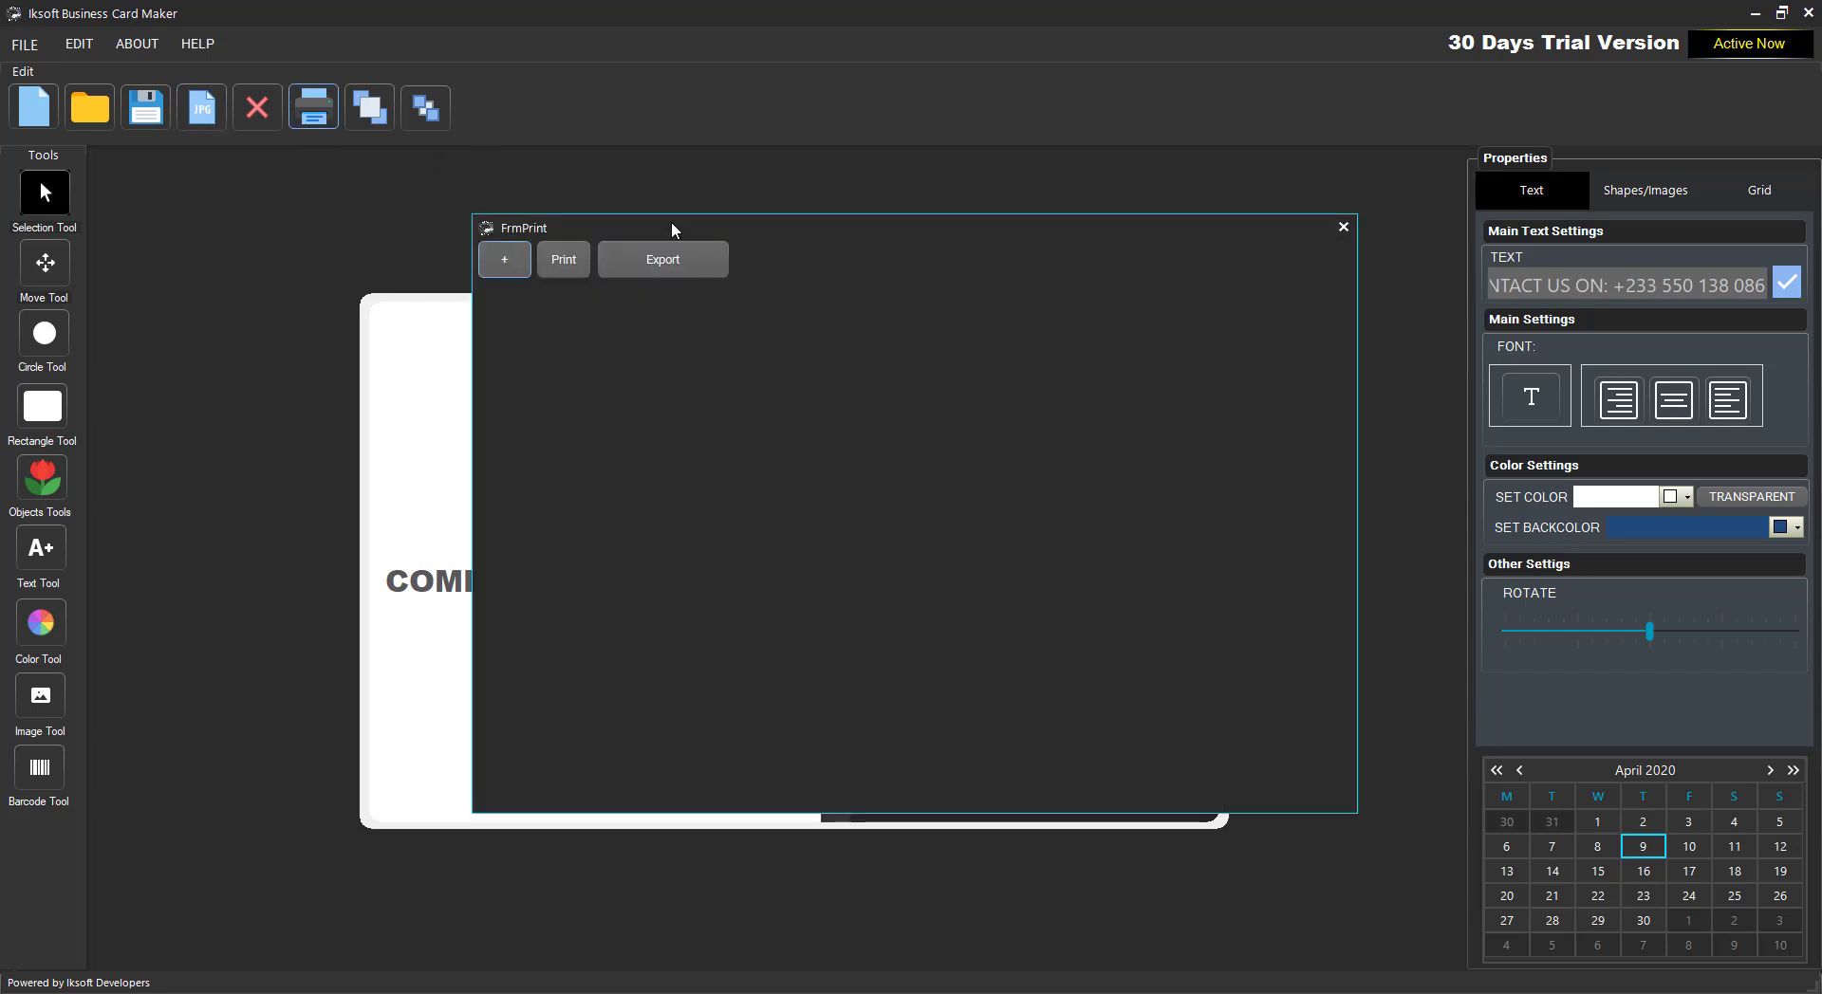
{"action": "left_click_drag", "start_coordinate": [672, 230], "coordinate": [562, 217]}
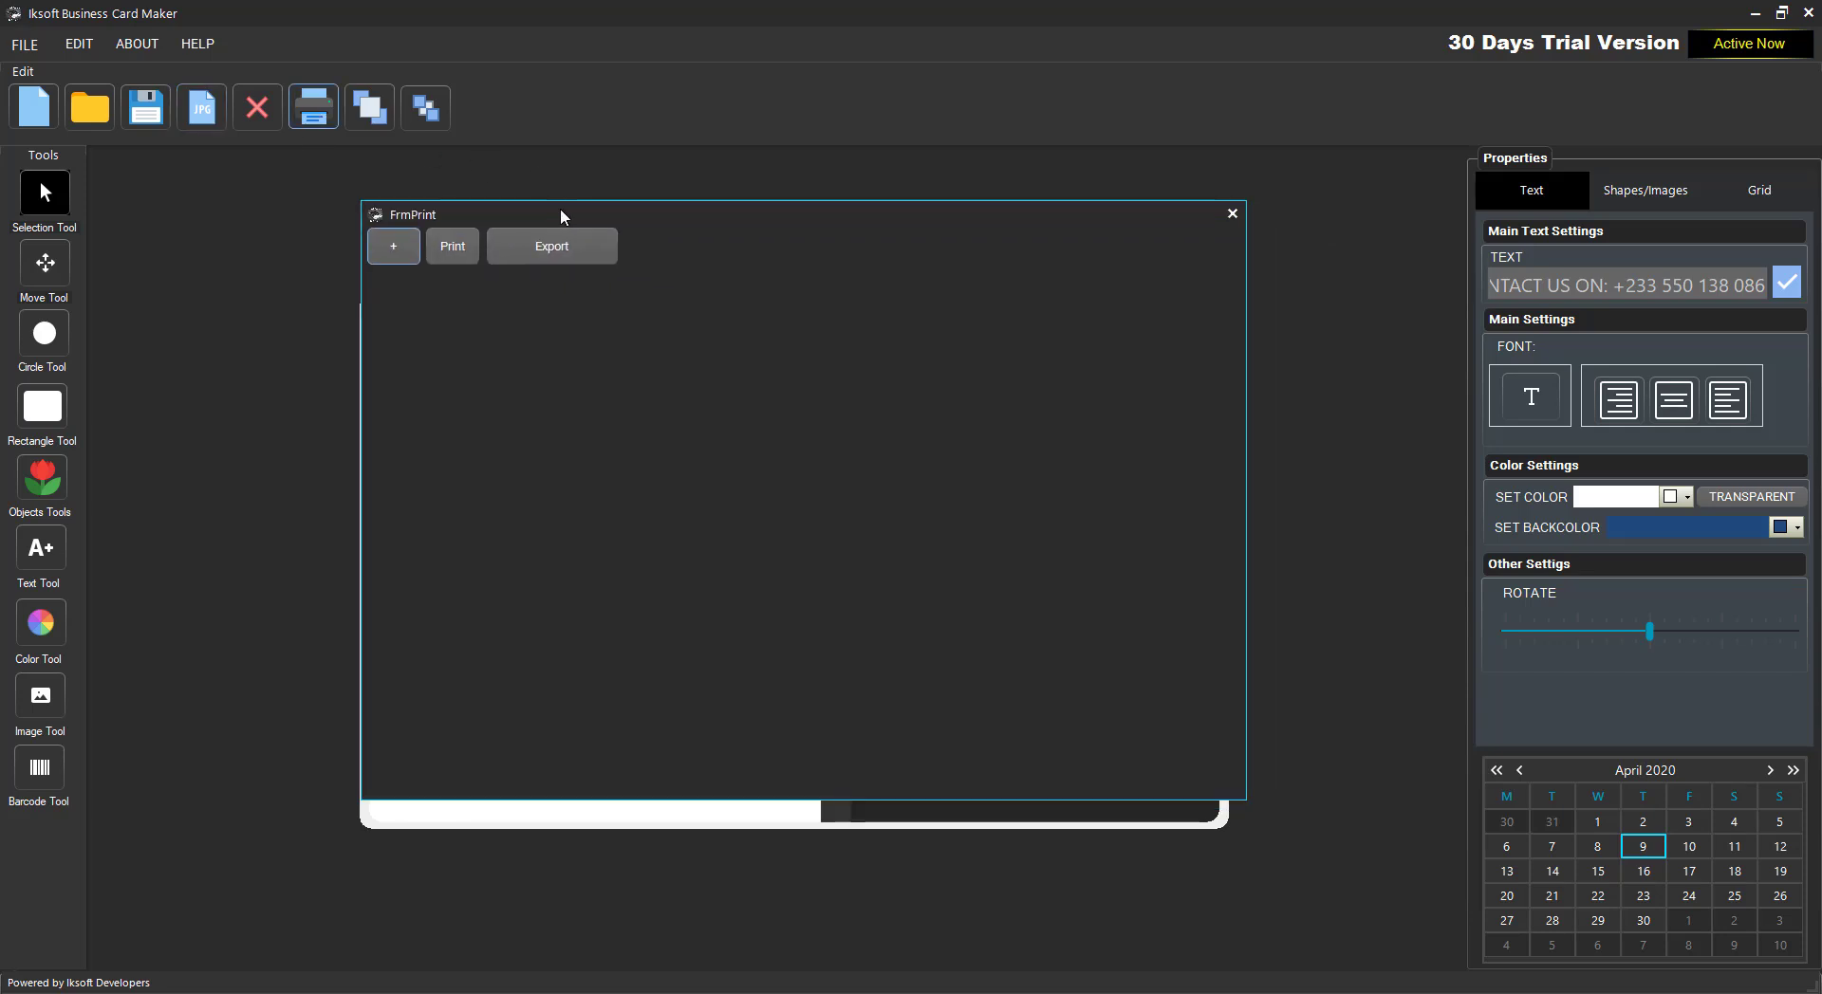
{"action": "left_click", "coordinate": [403, 245]}
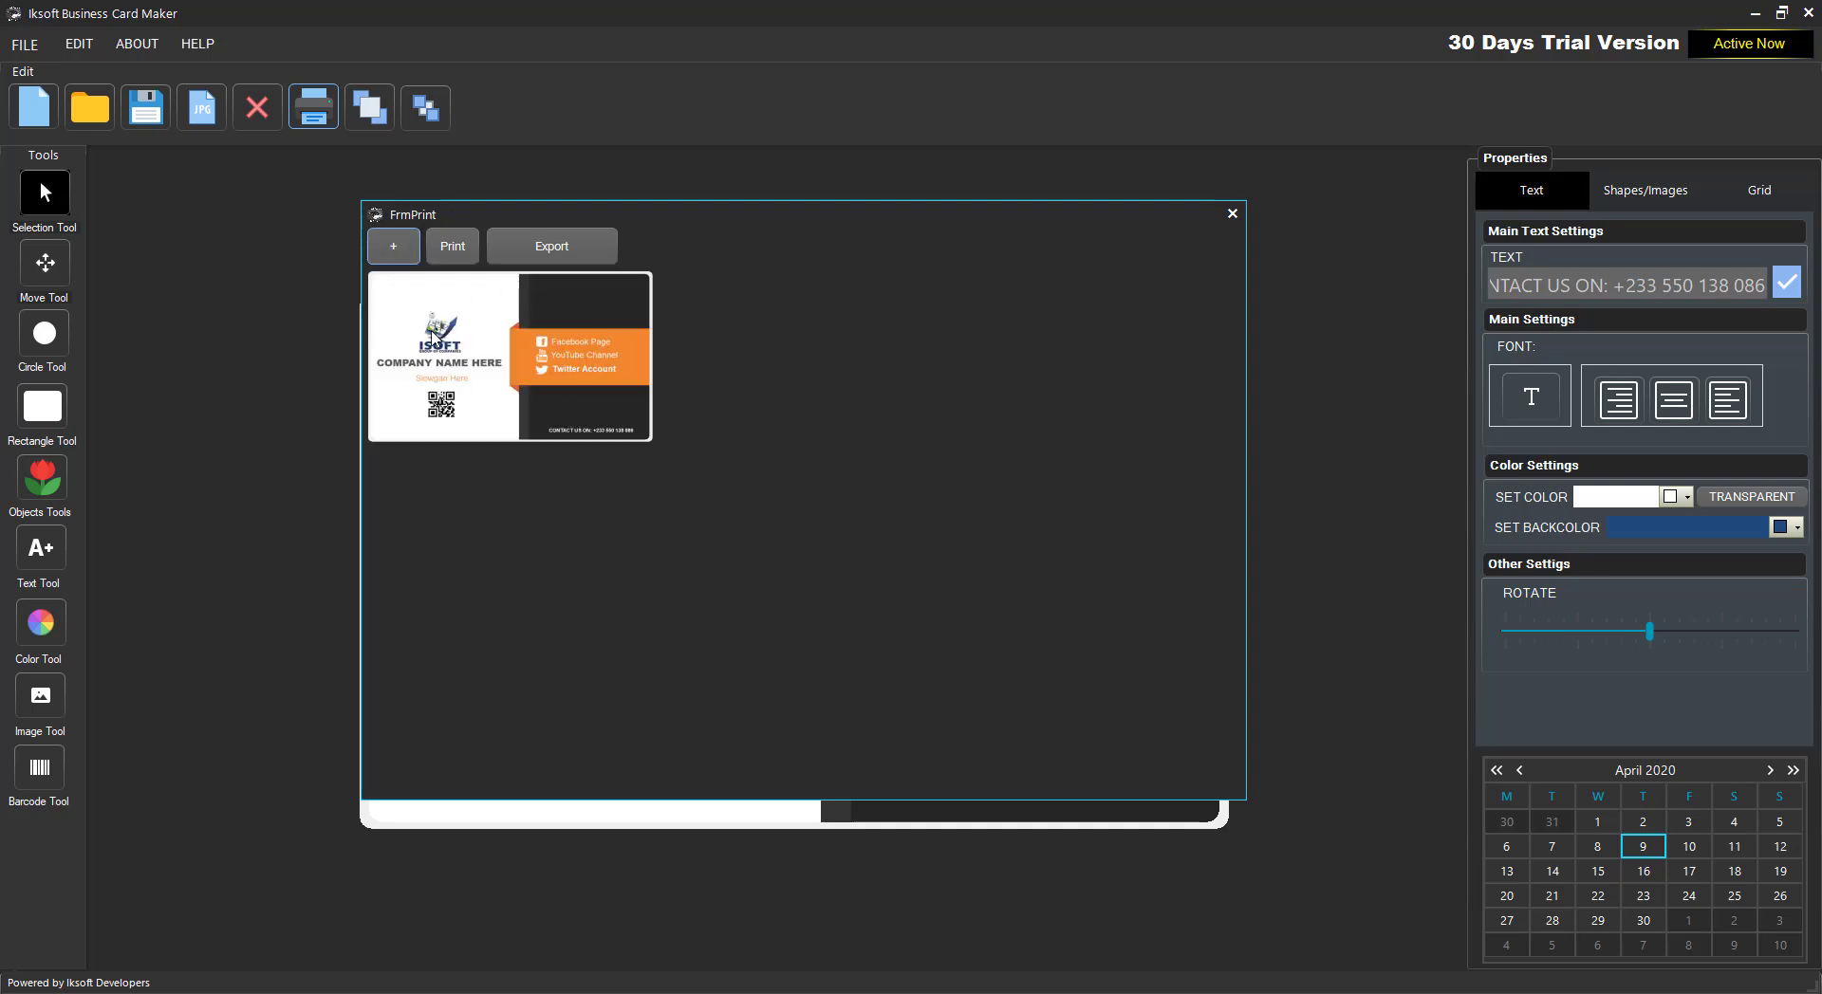
{"action": "left_click", "coordinate": [394, 258]}
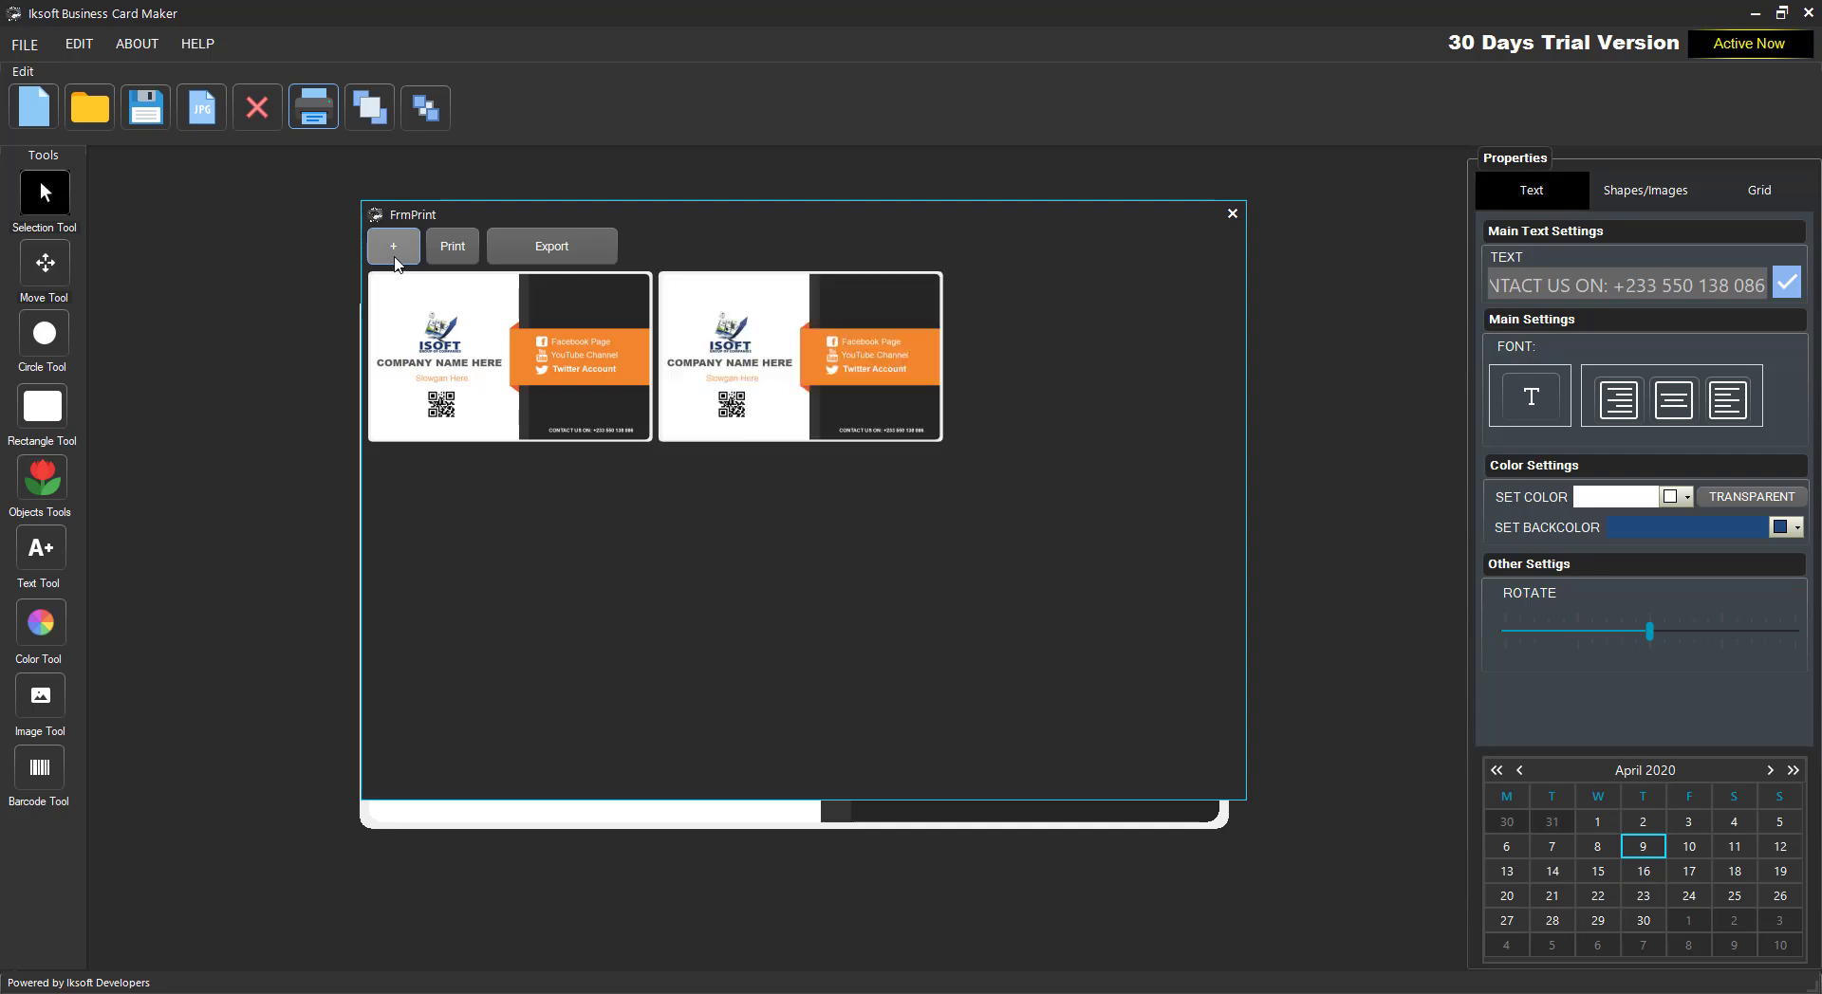
{"action": "left_click", "coordinate": [395, 258]}
{"action": "left_click", "coordinate": [395, 258]}
{"action": "left_click", "coordinate": [395, 258]}
{"action": "left_click", "coordinate": [395, 258]}
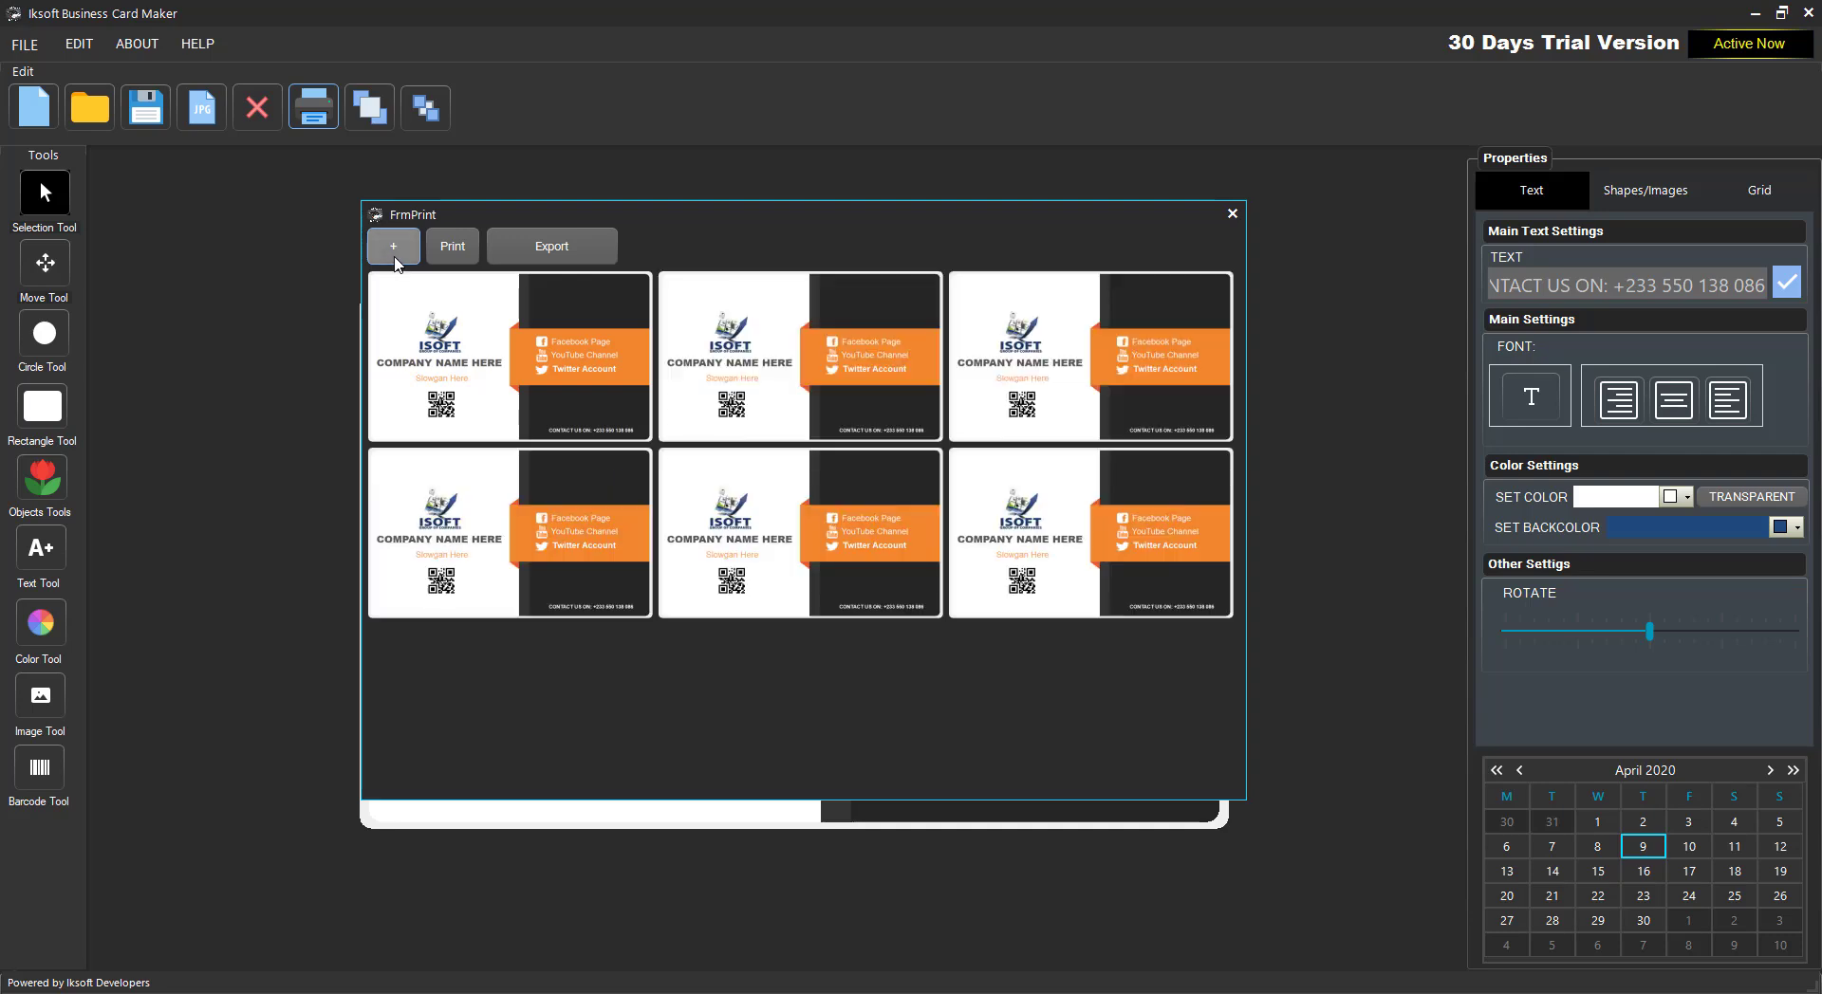
{"action": "left_click", "coordinate": [395, 258]}
{"action": "left_click", "coordinate": [394, 258]}
{"action": "left_click", "coordinate": [394, 258]}
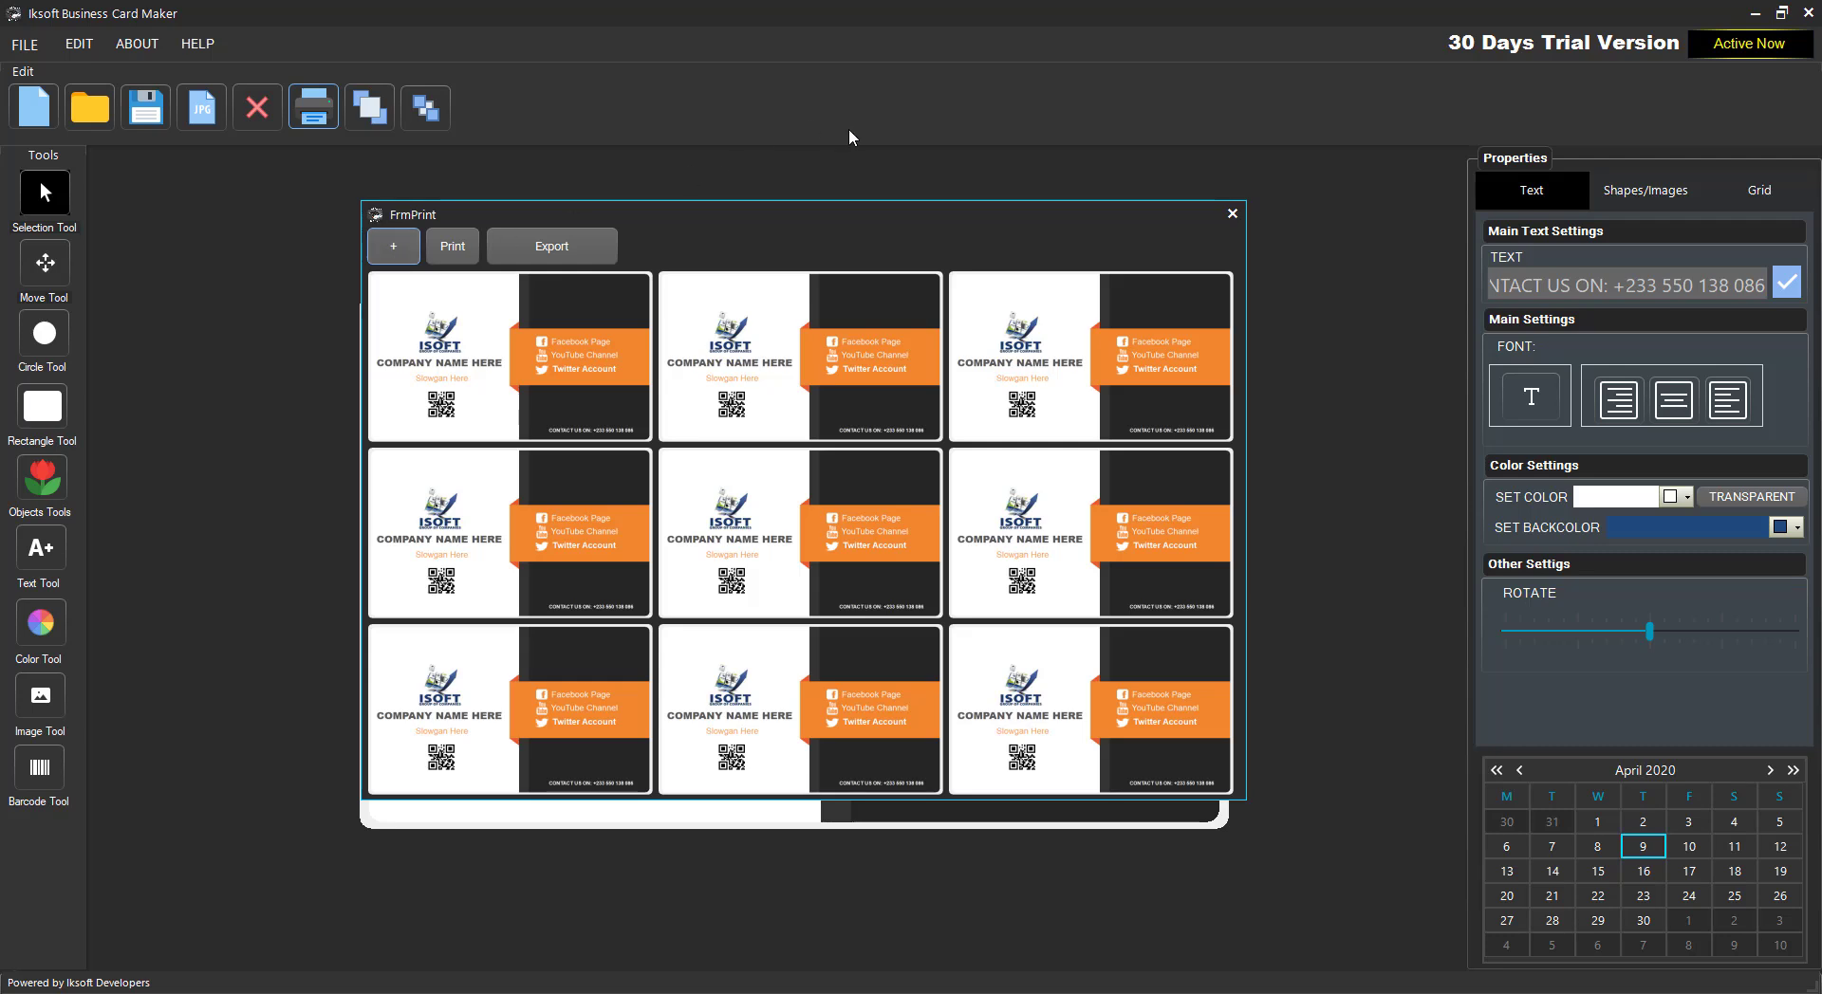
- Export the nine-card sheet as a Jpg Image named "EXAMPLE PROJECT 2" in the tutorial folder
{"action": "left_click", "coordinate": [551, 246]}
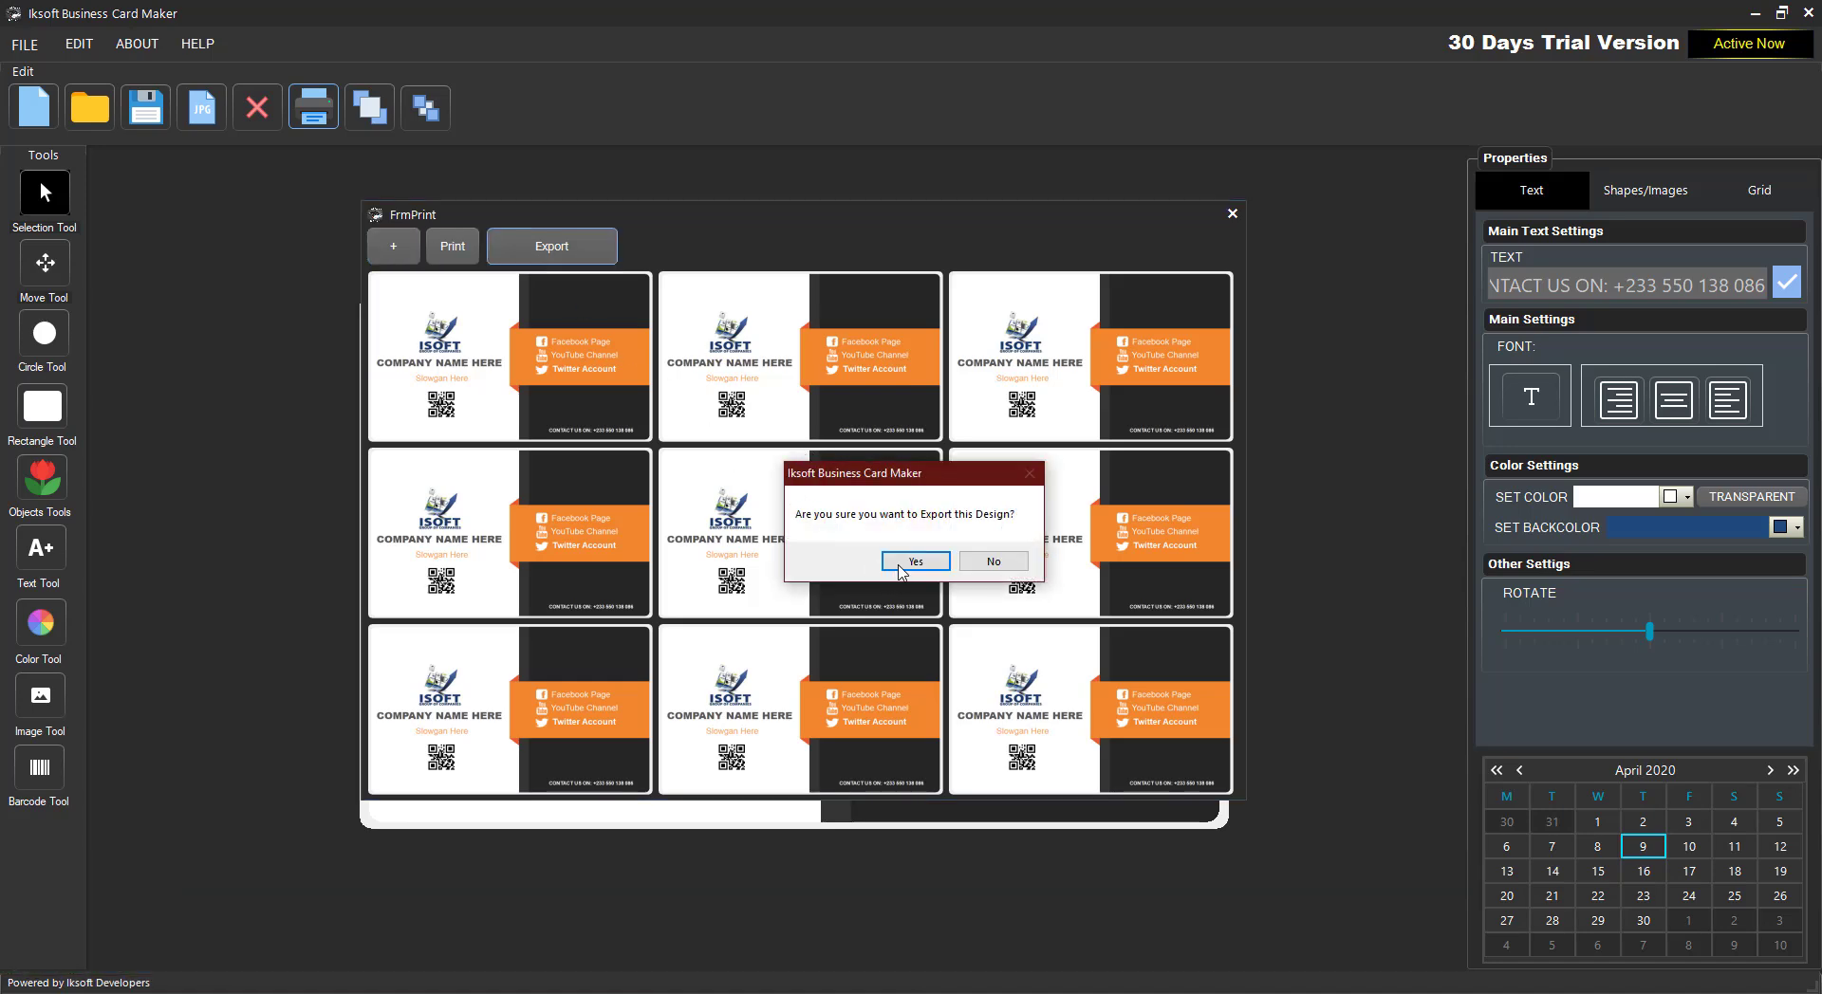
{"action": "left_click", "coordinate": [911, 561]}
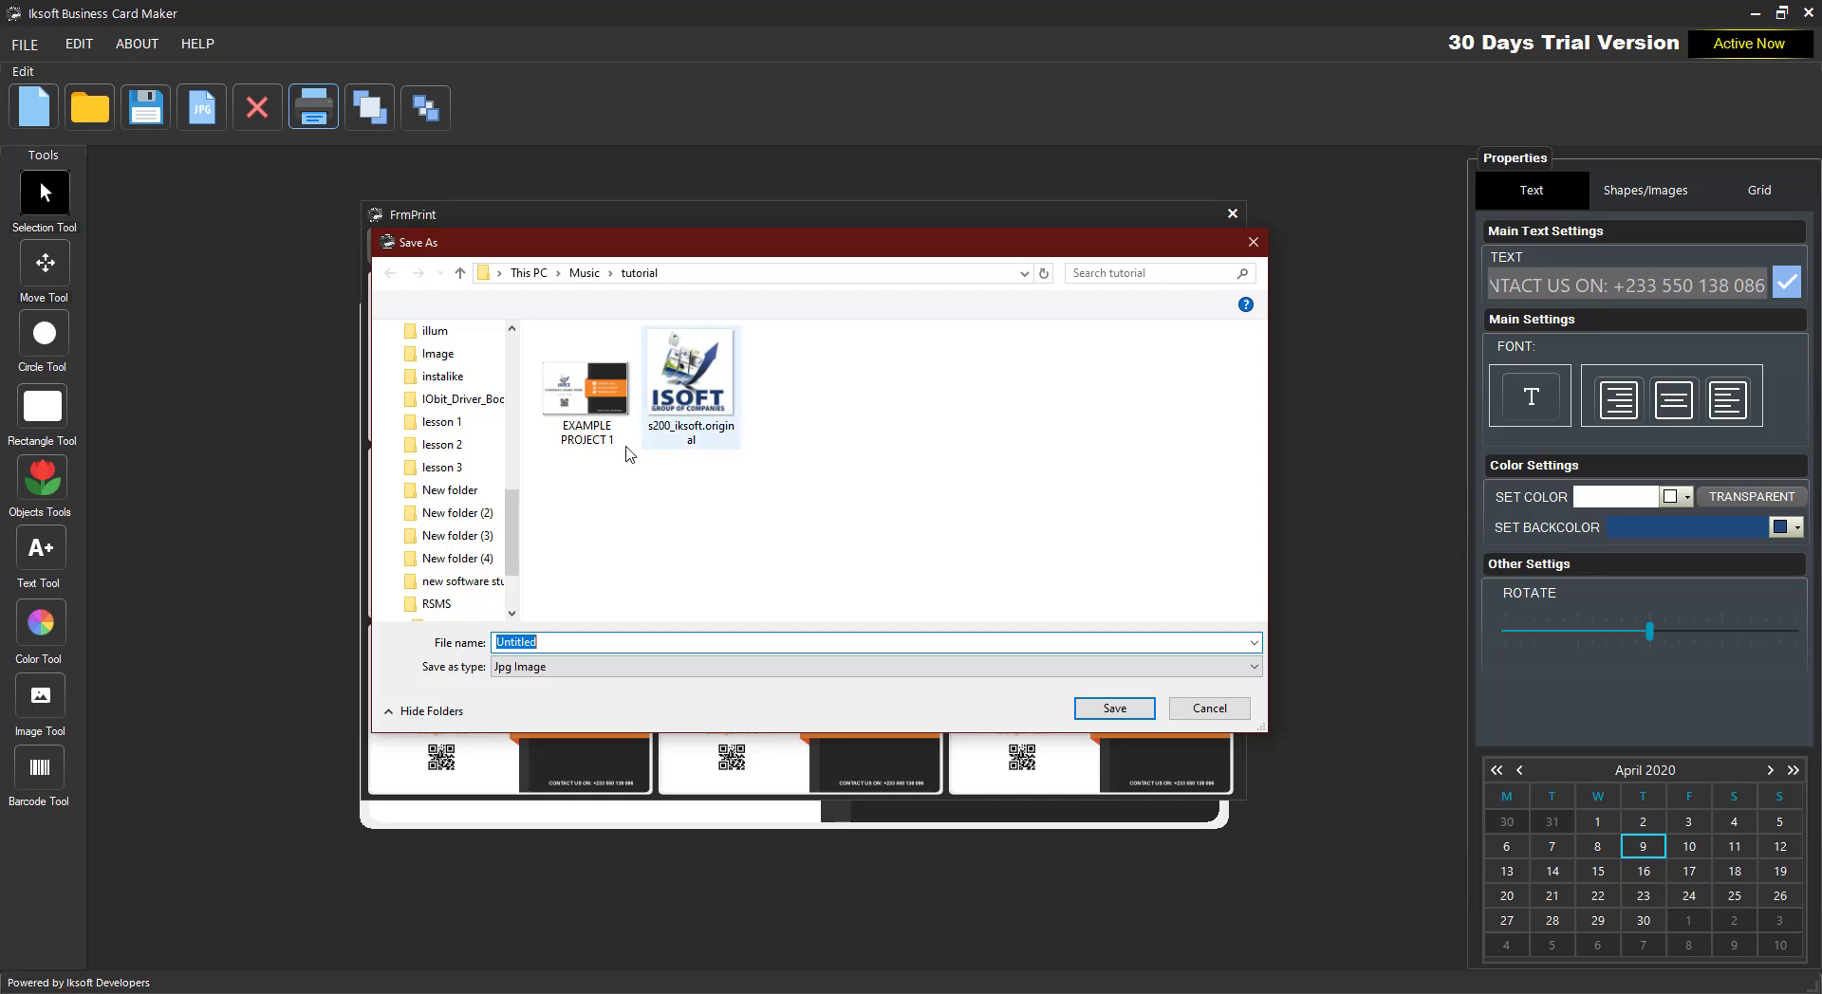
{"action": "left_click", "coordinate": [600, 384]}
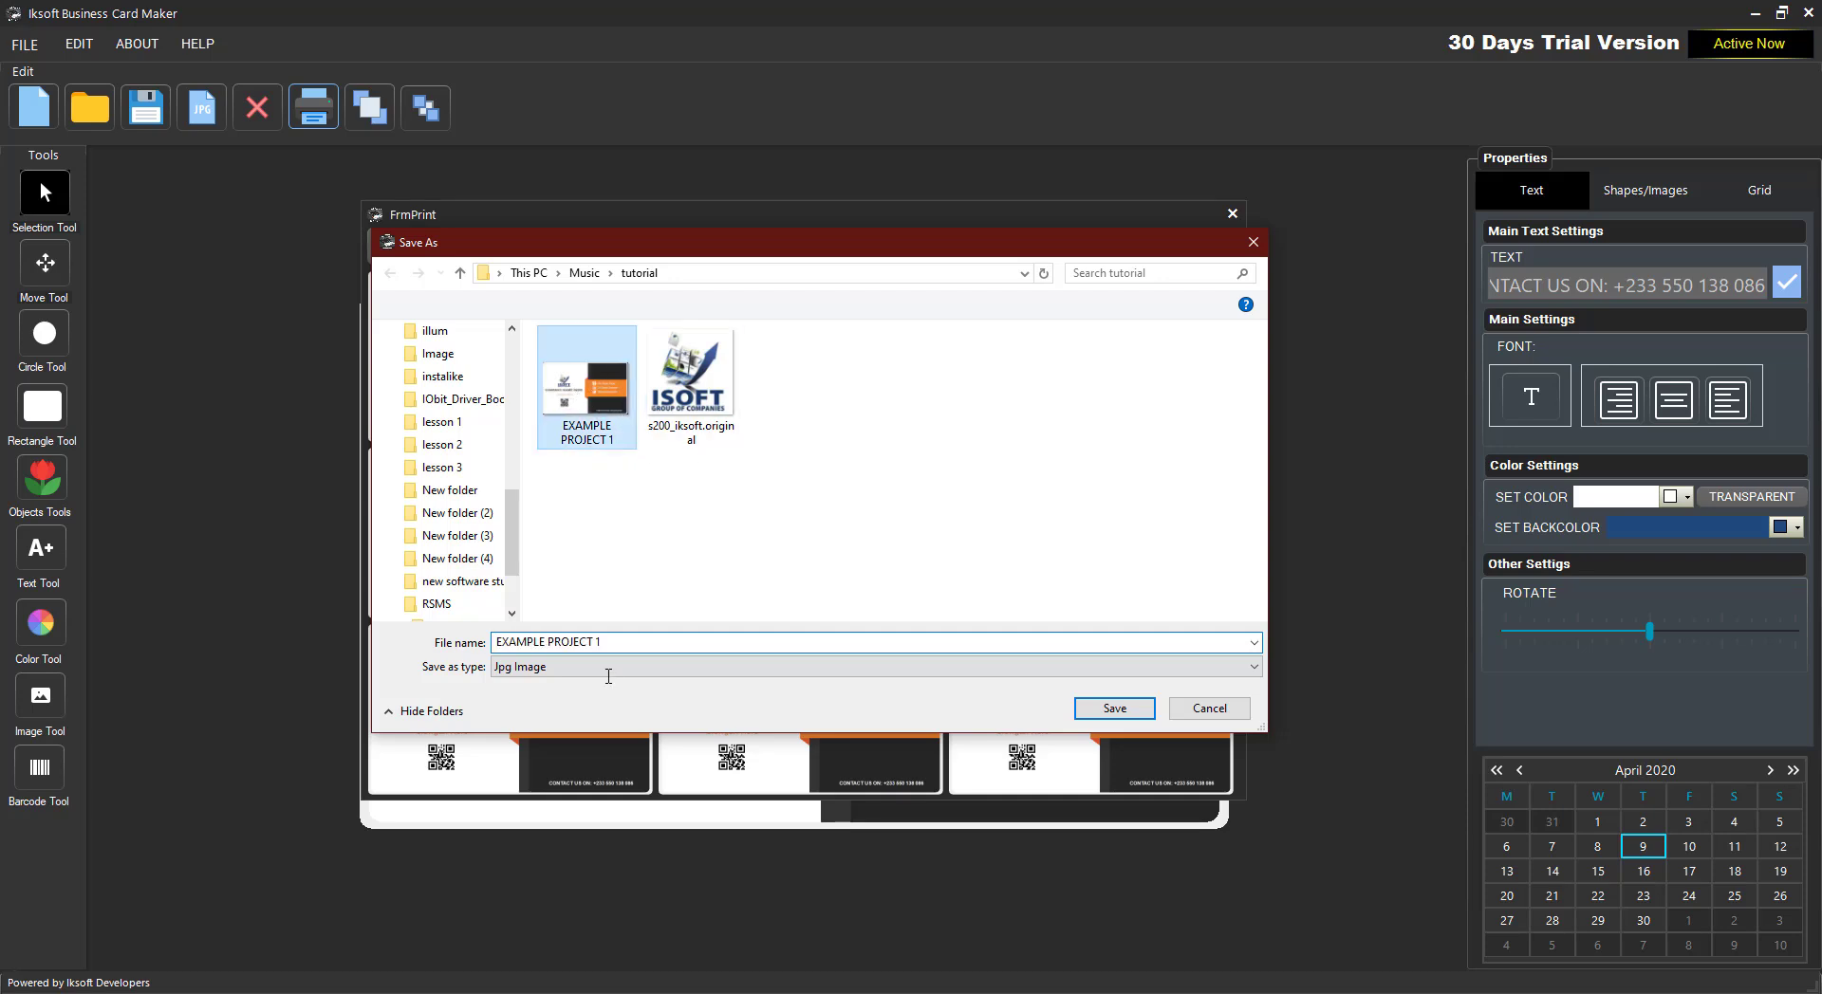
{"action": "left_click", "coordinate": [629, 643]}
{"action": "double_click", "coordinate": [629, 643]}
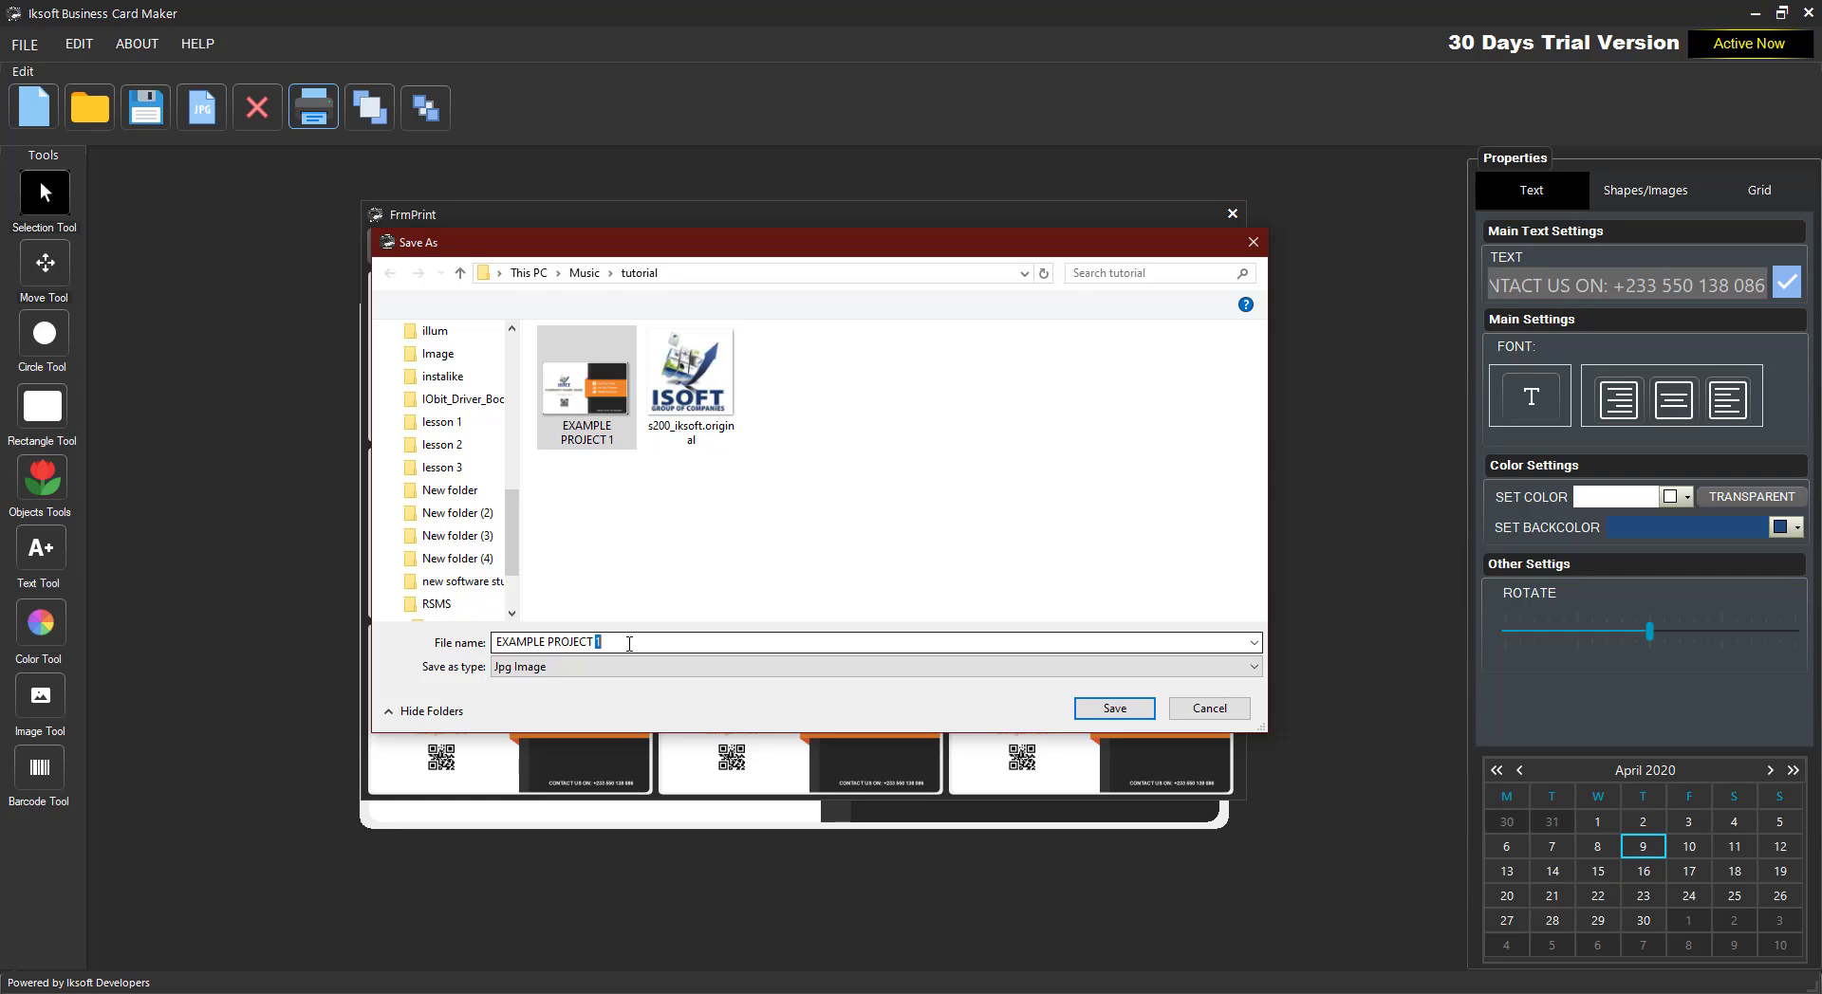
{"action": "type", "text": "2"}
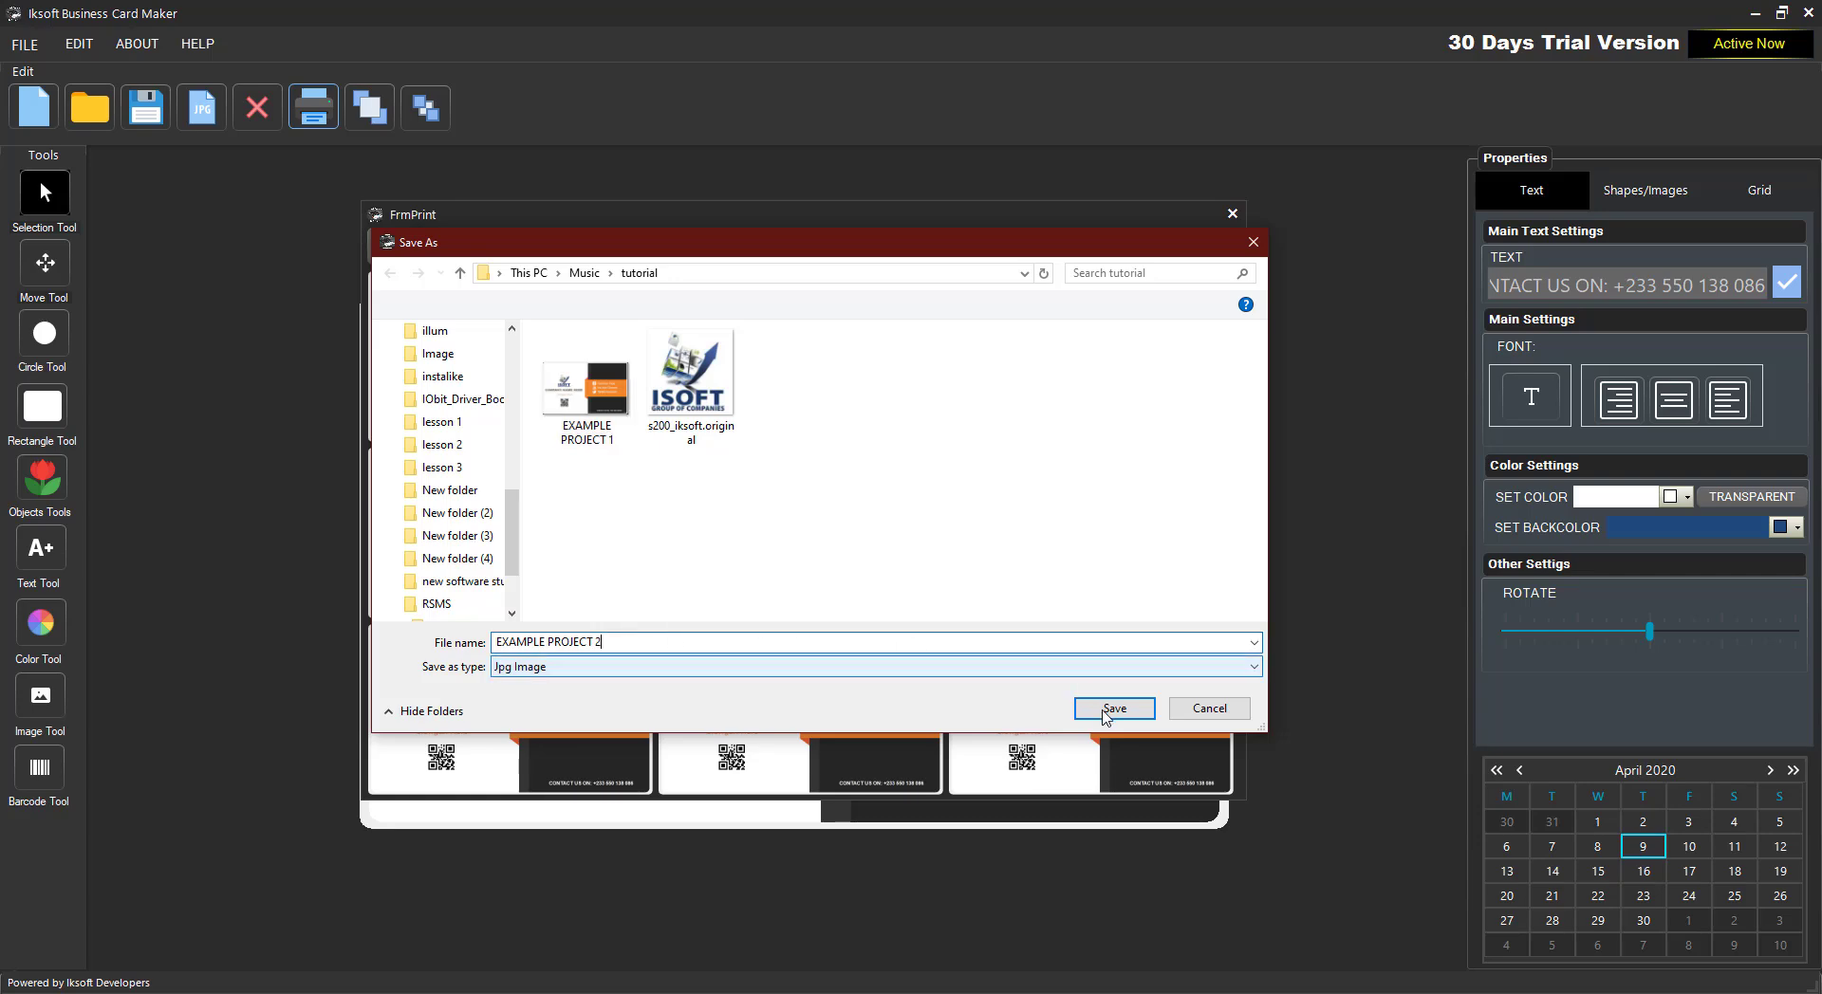
{"action": "left_click", "coordinate": [1112, 709]}
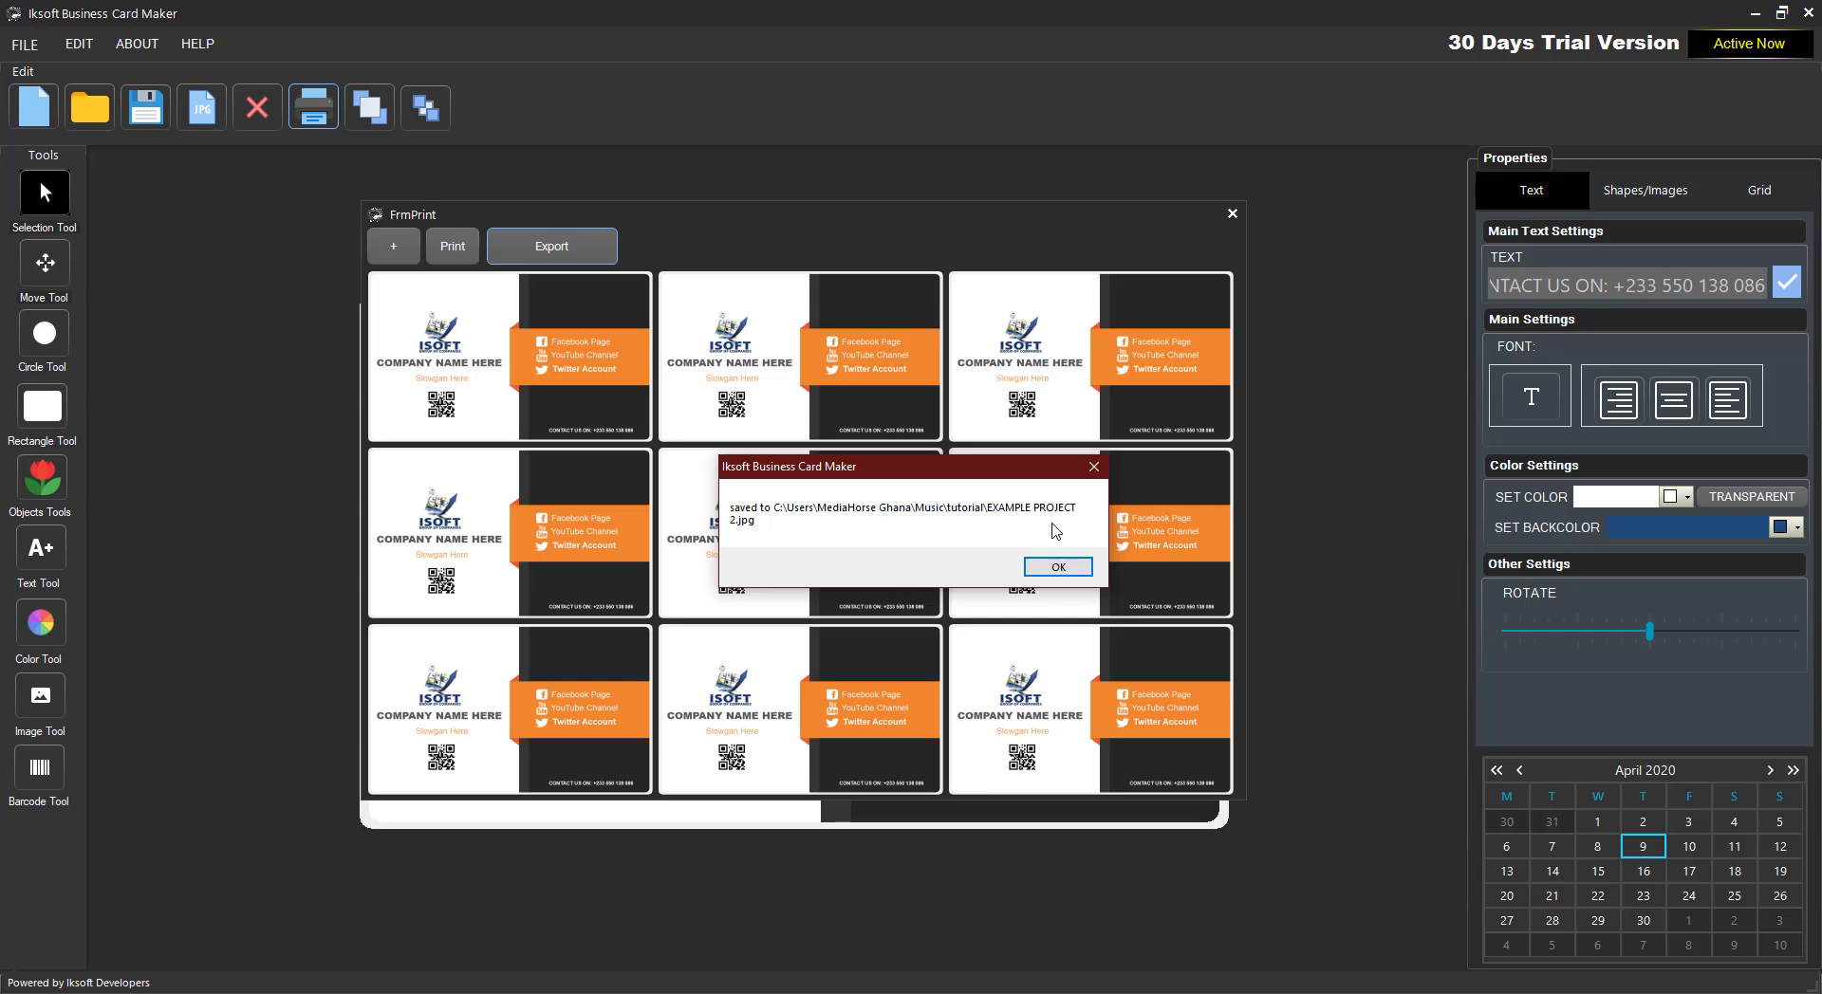
{"action": "left_click", "coordinate": [1055, 568]}
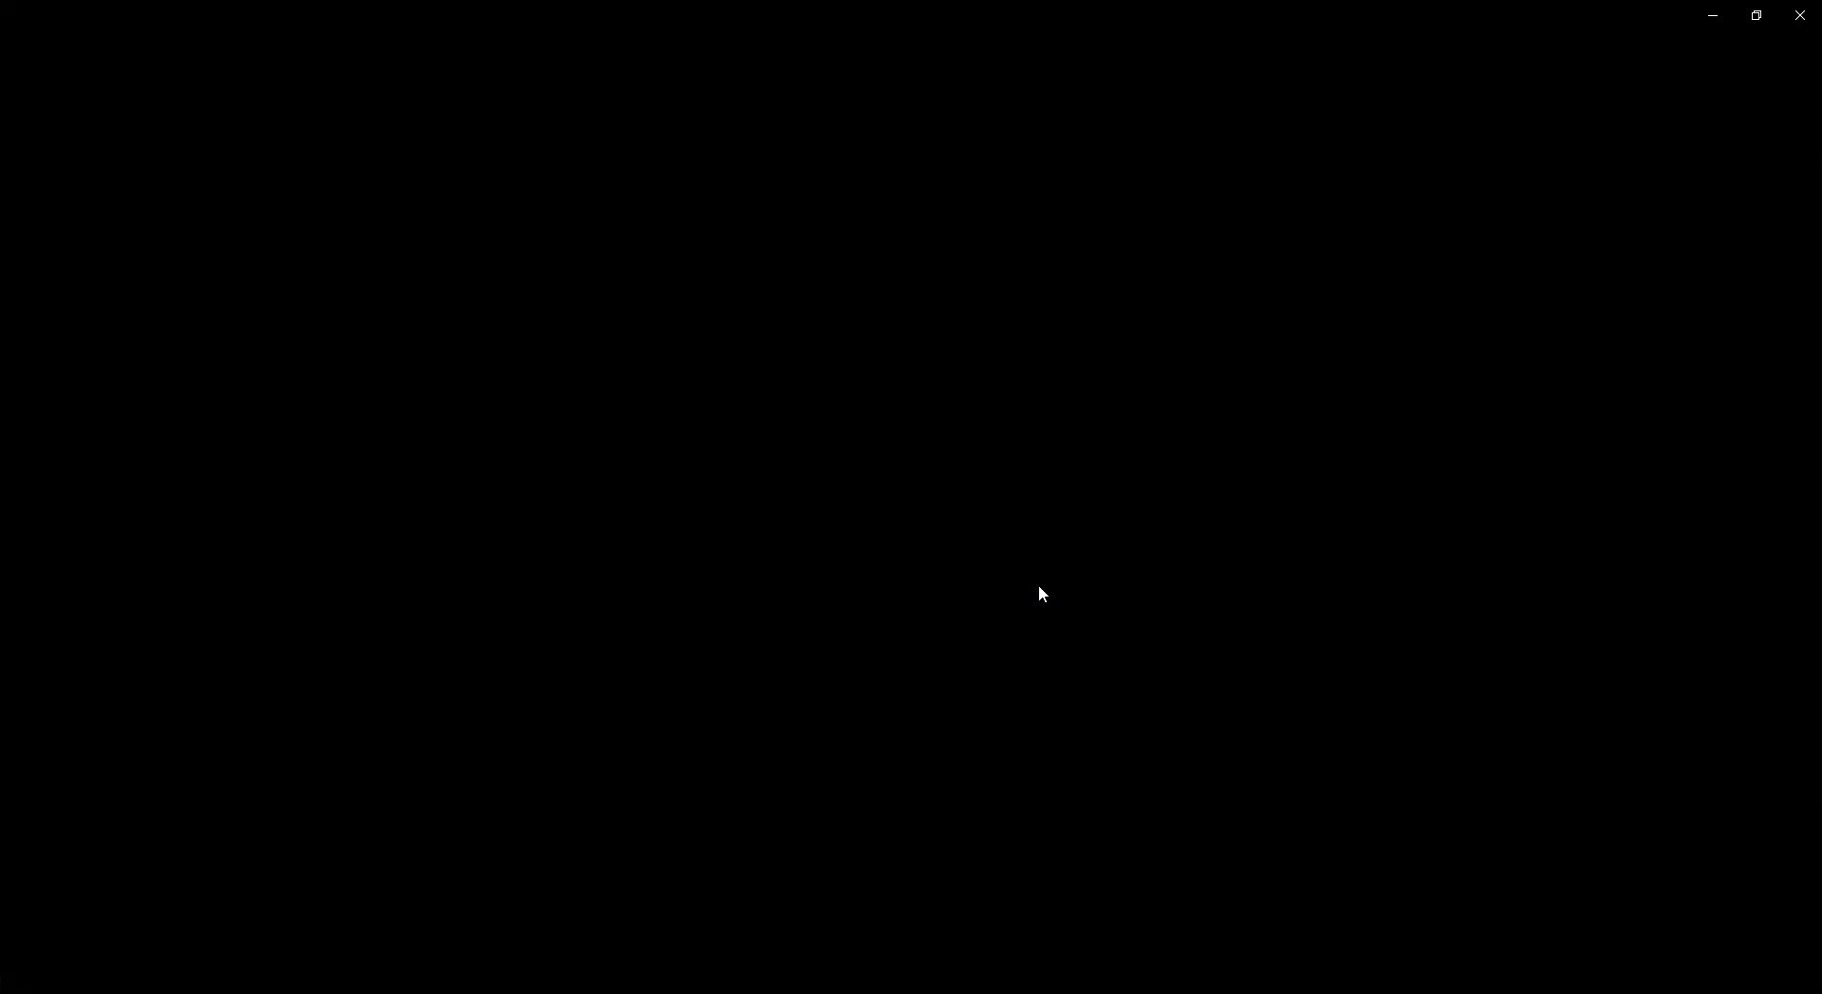